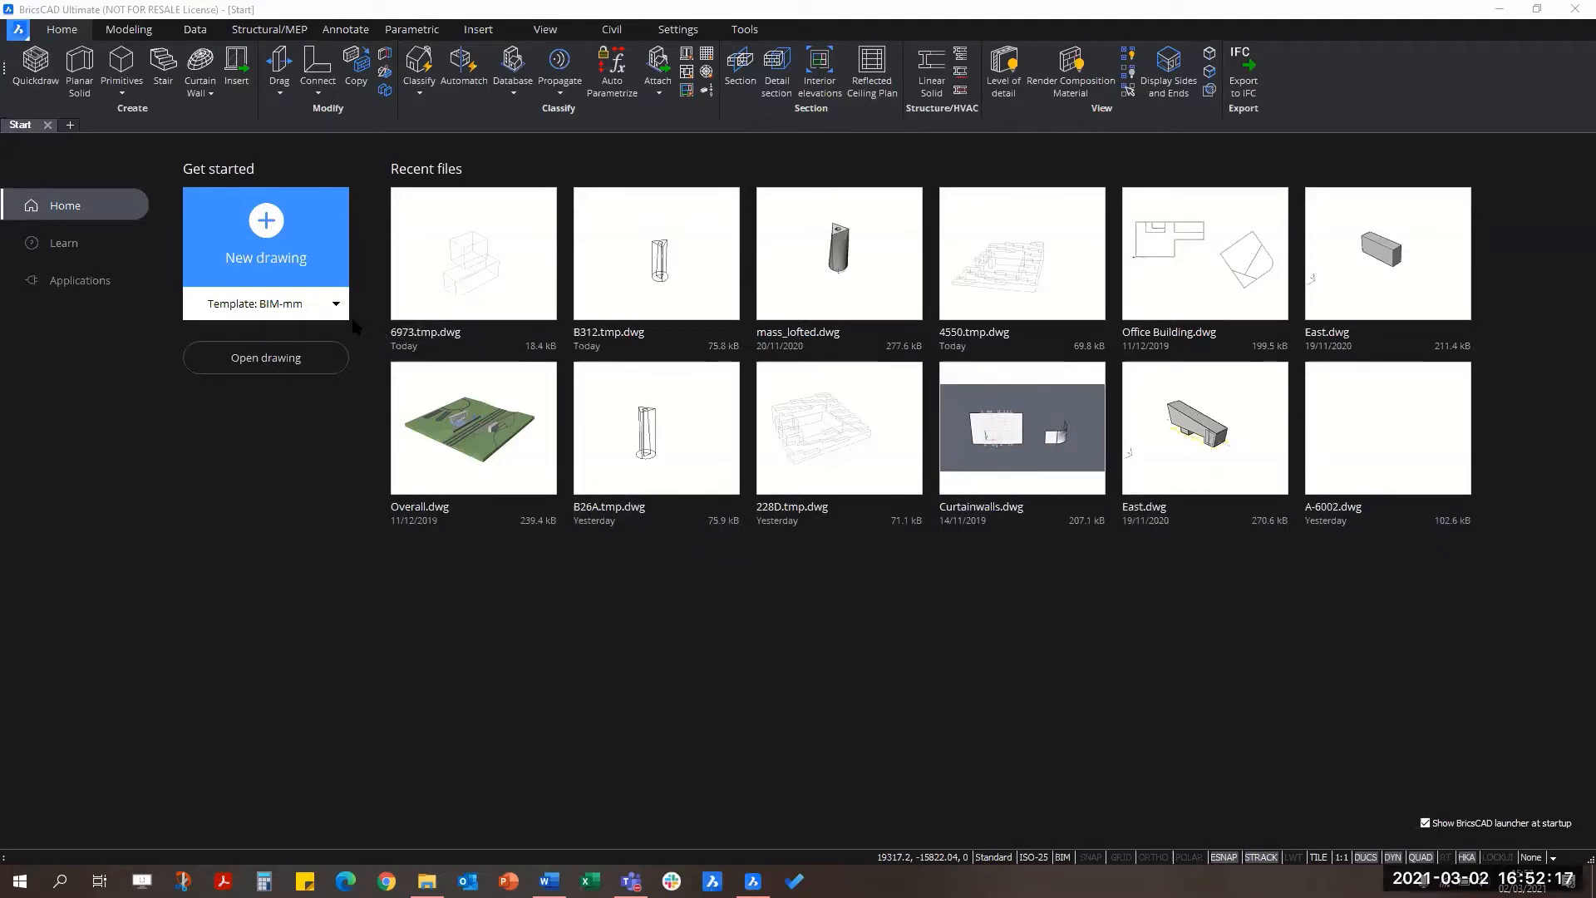
Step: Create a new drawing from the BIM-mm template, and return to the start page
left_click(277, 280)
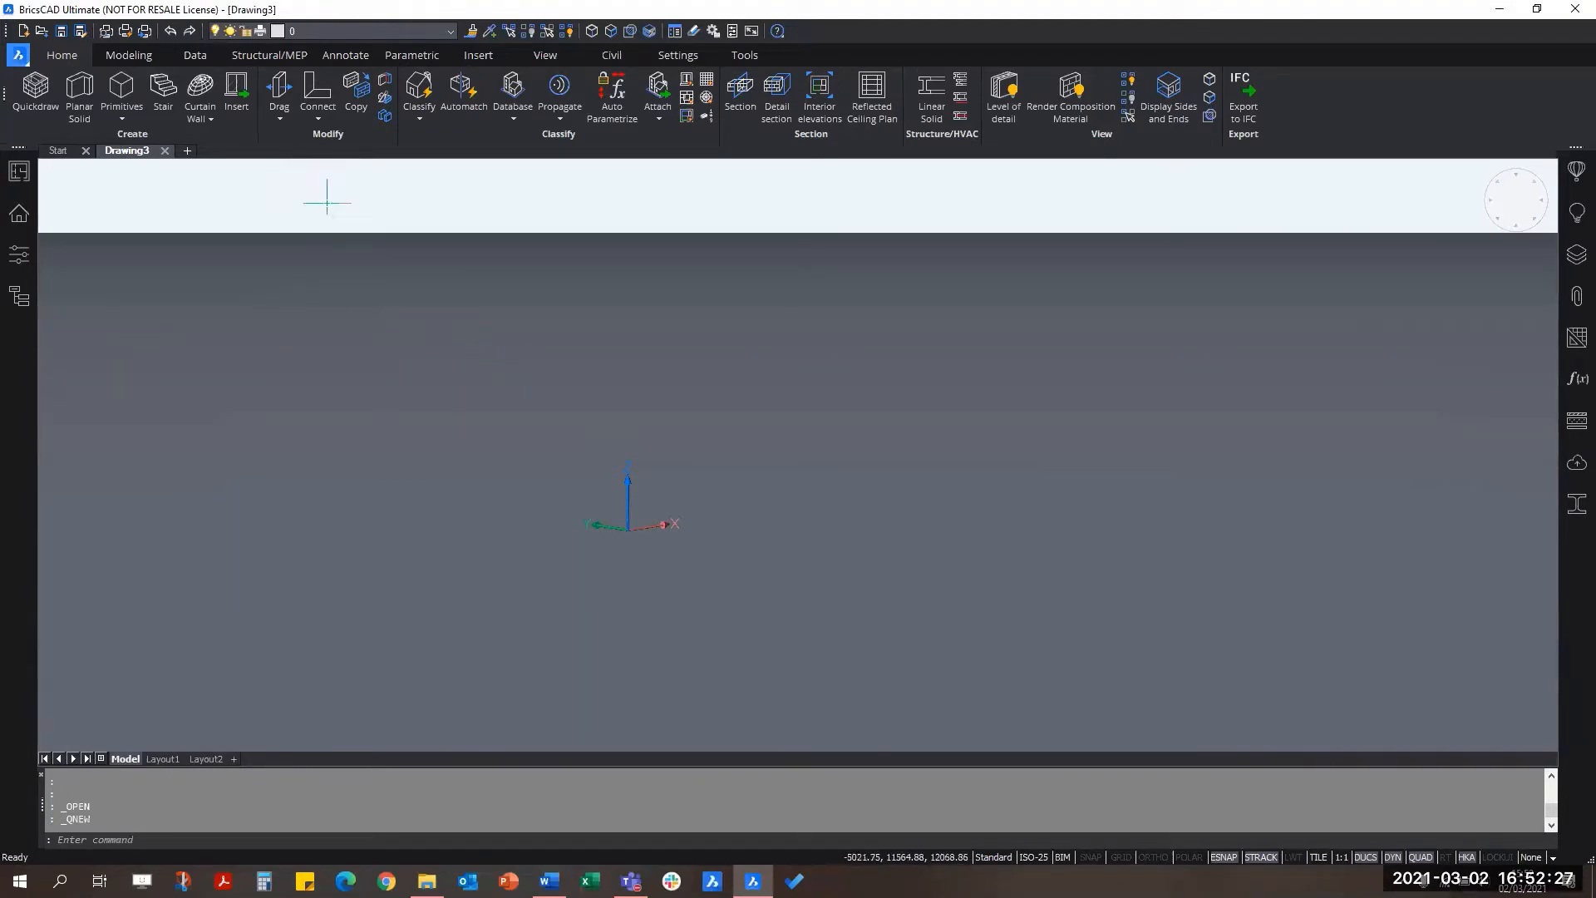
left_click(55, 153)
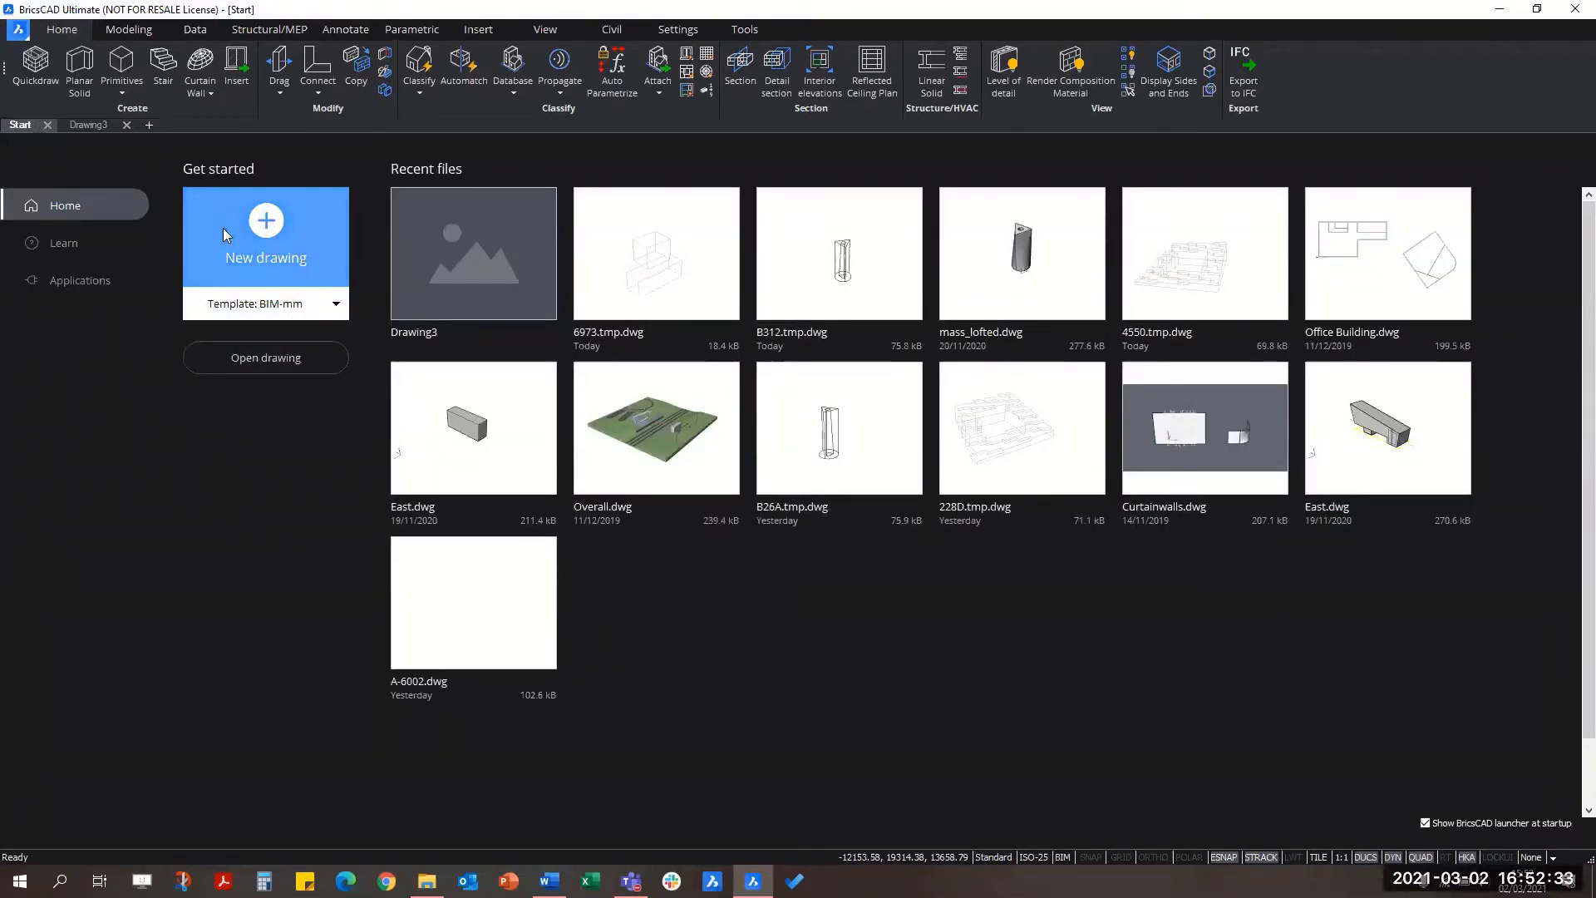
Step: Open the drawing Overall.dwg from the Flowing Rail folder
left_click(263, 352)
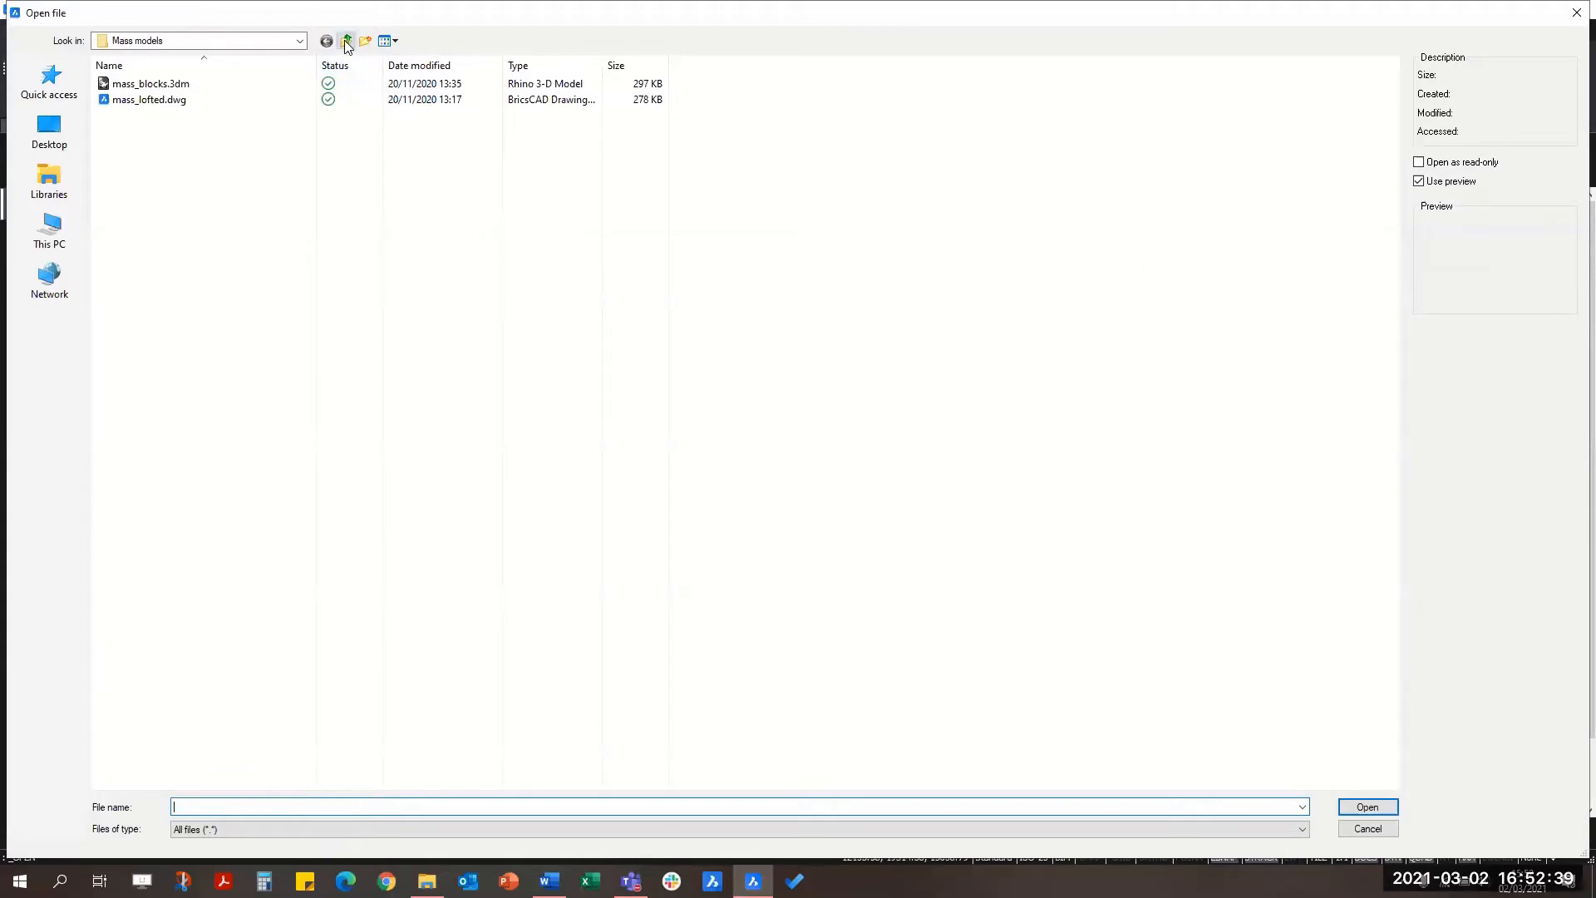
left_click(345, 41)
double_click(228, 85)
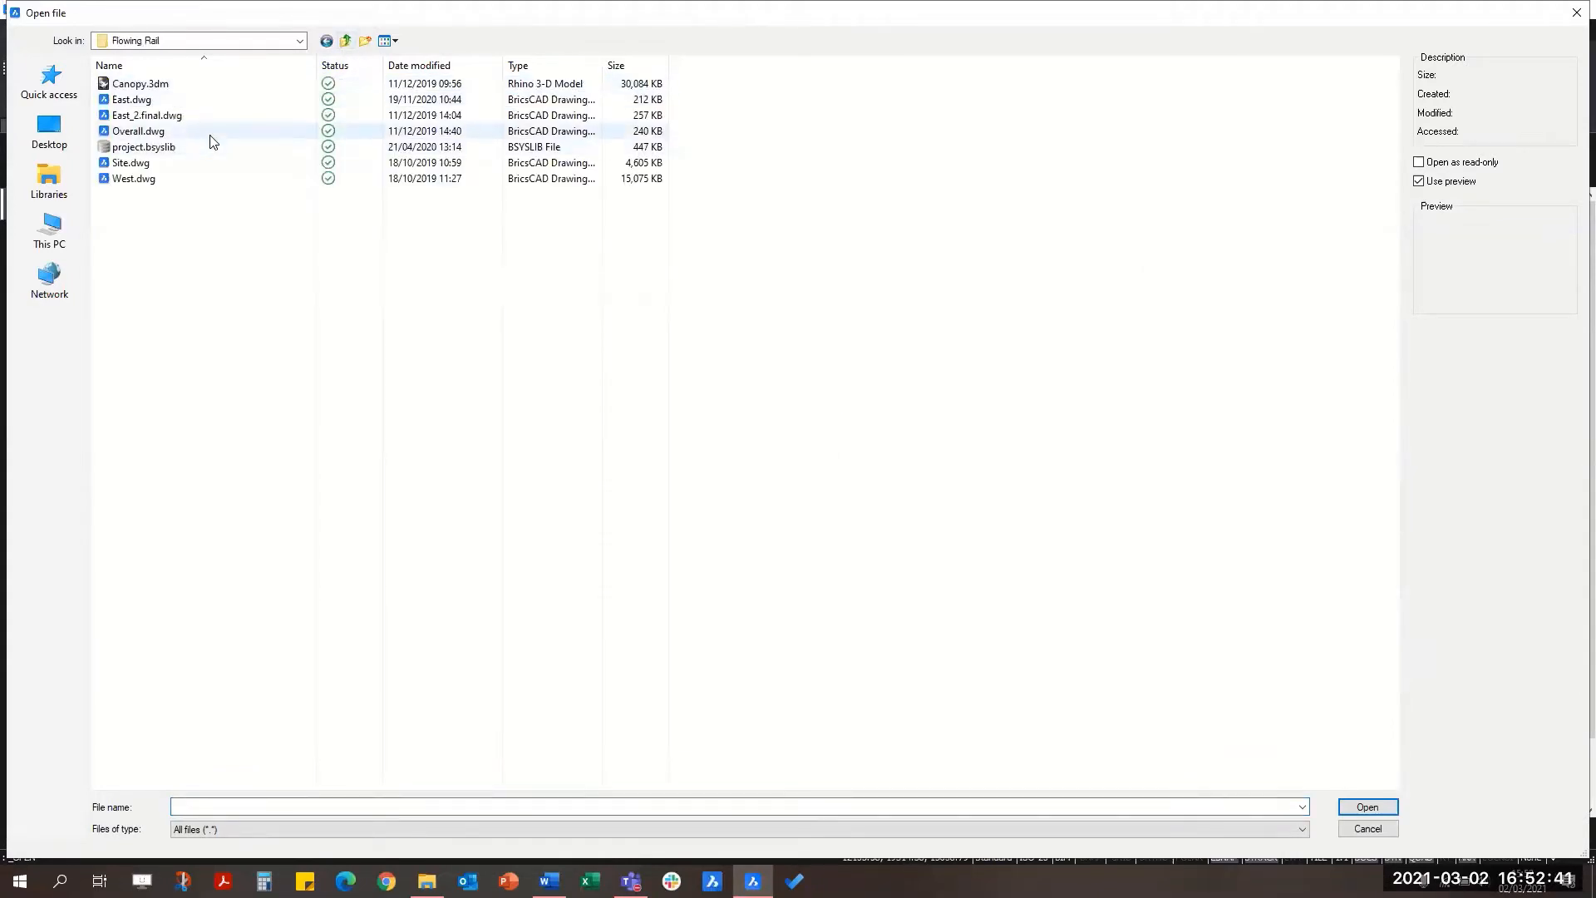
left_click(214, 133)
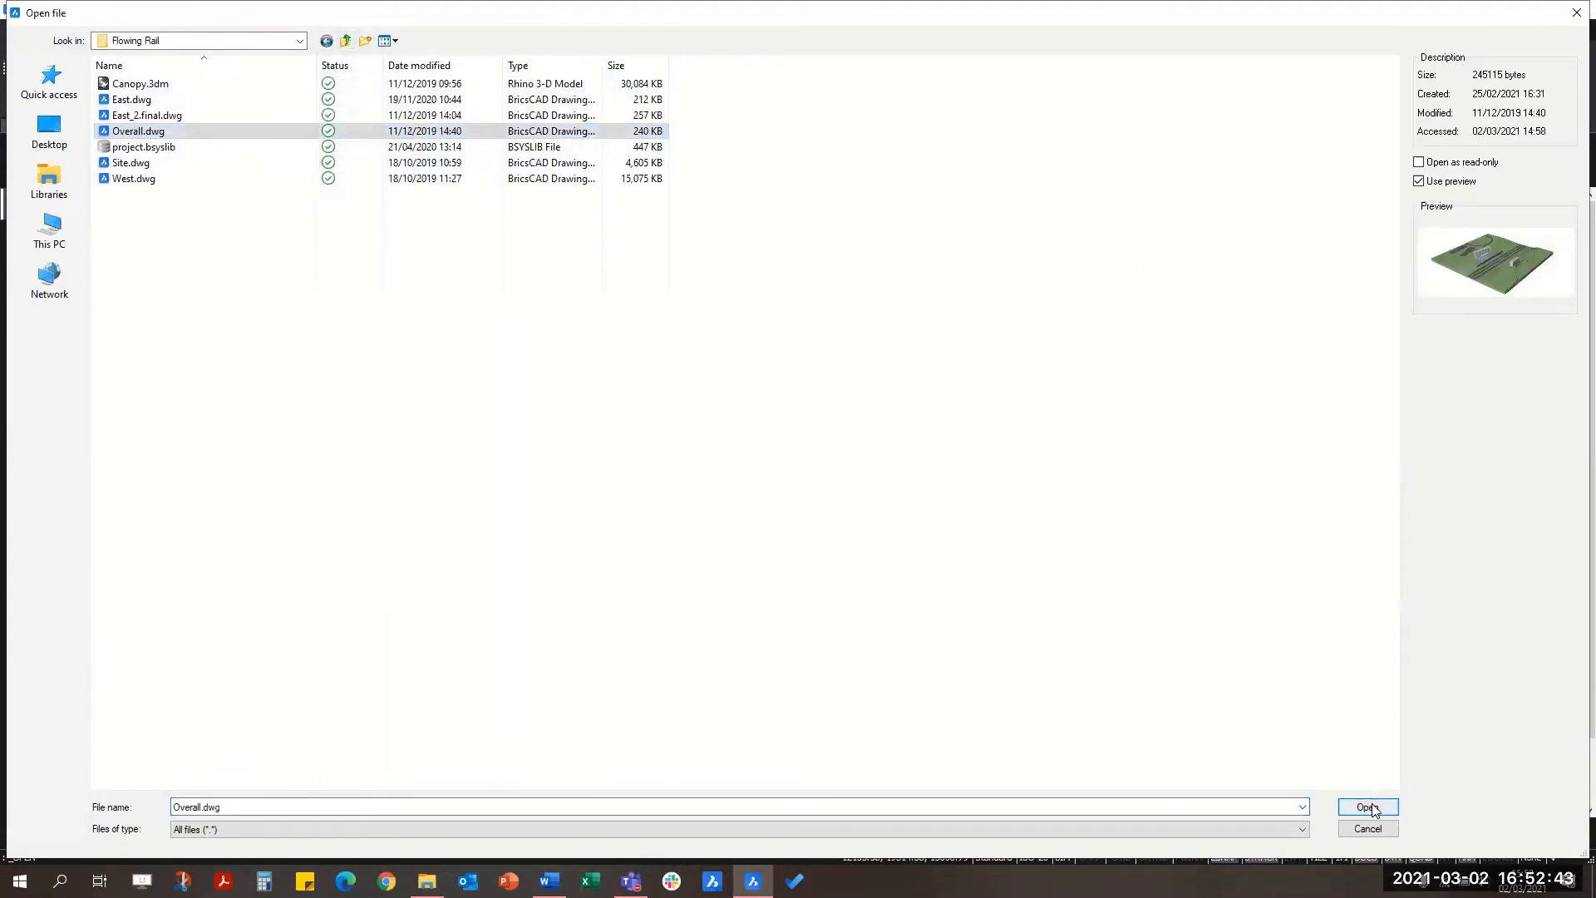
left_click(1367, 806)
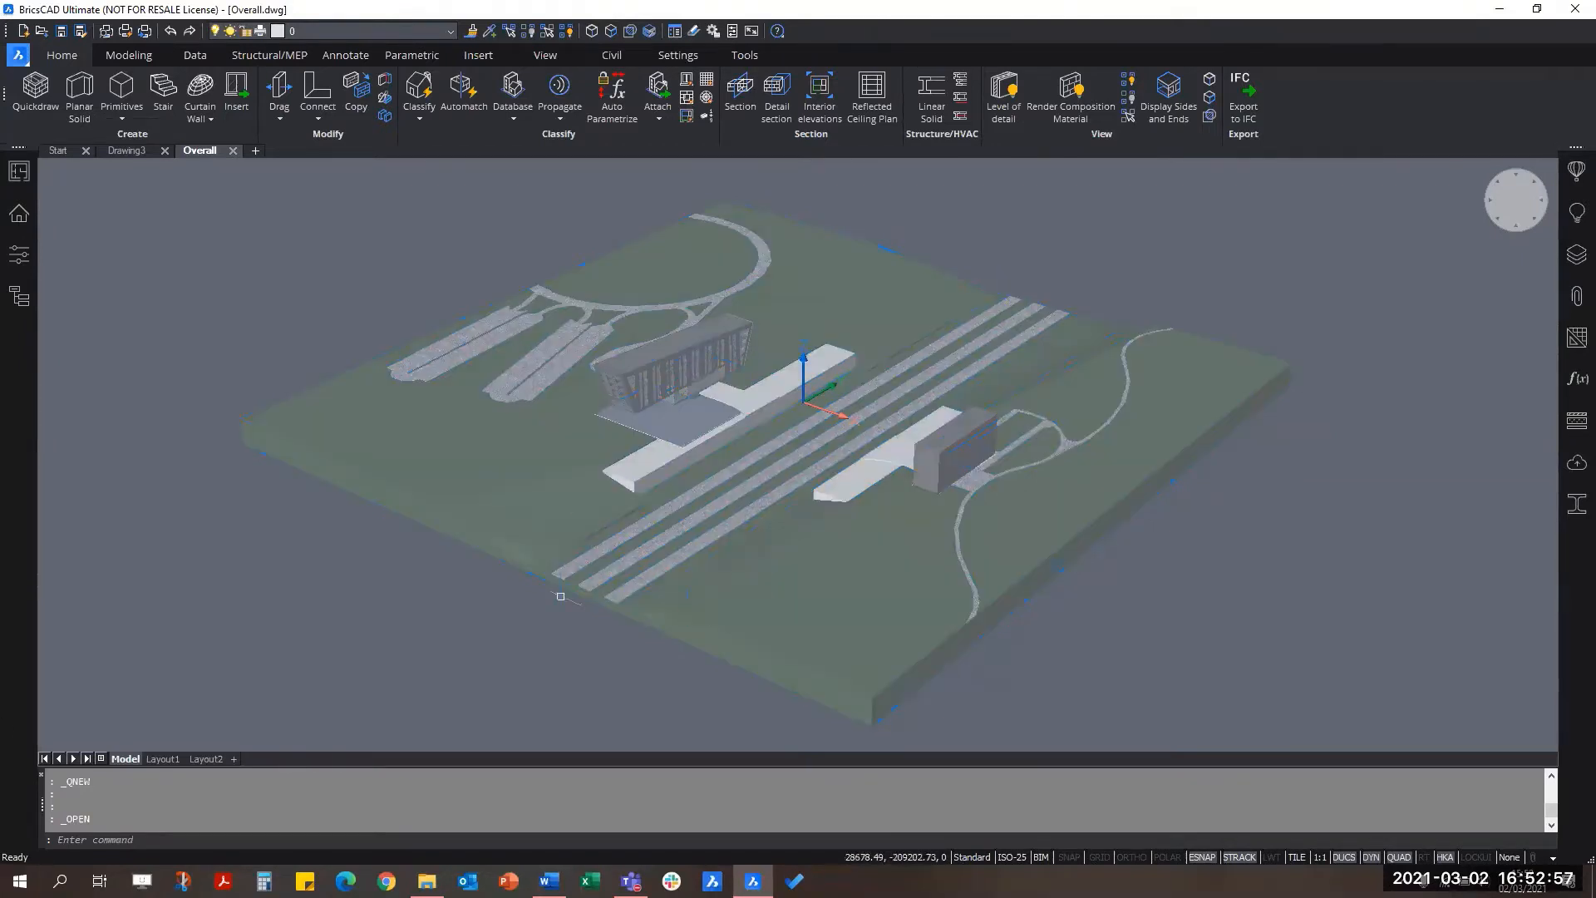
Step: Examine the site model with its terrain, railway tracks and the station buildings on both sides
left_click(730, 469)
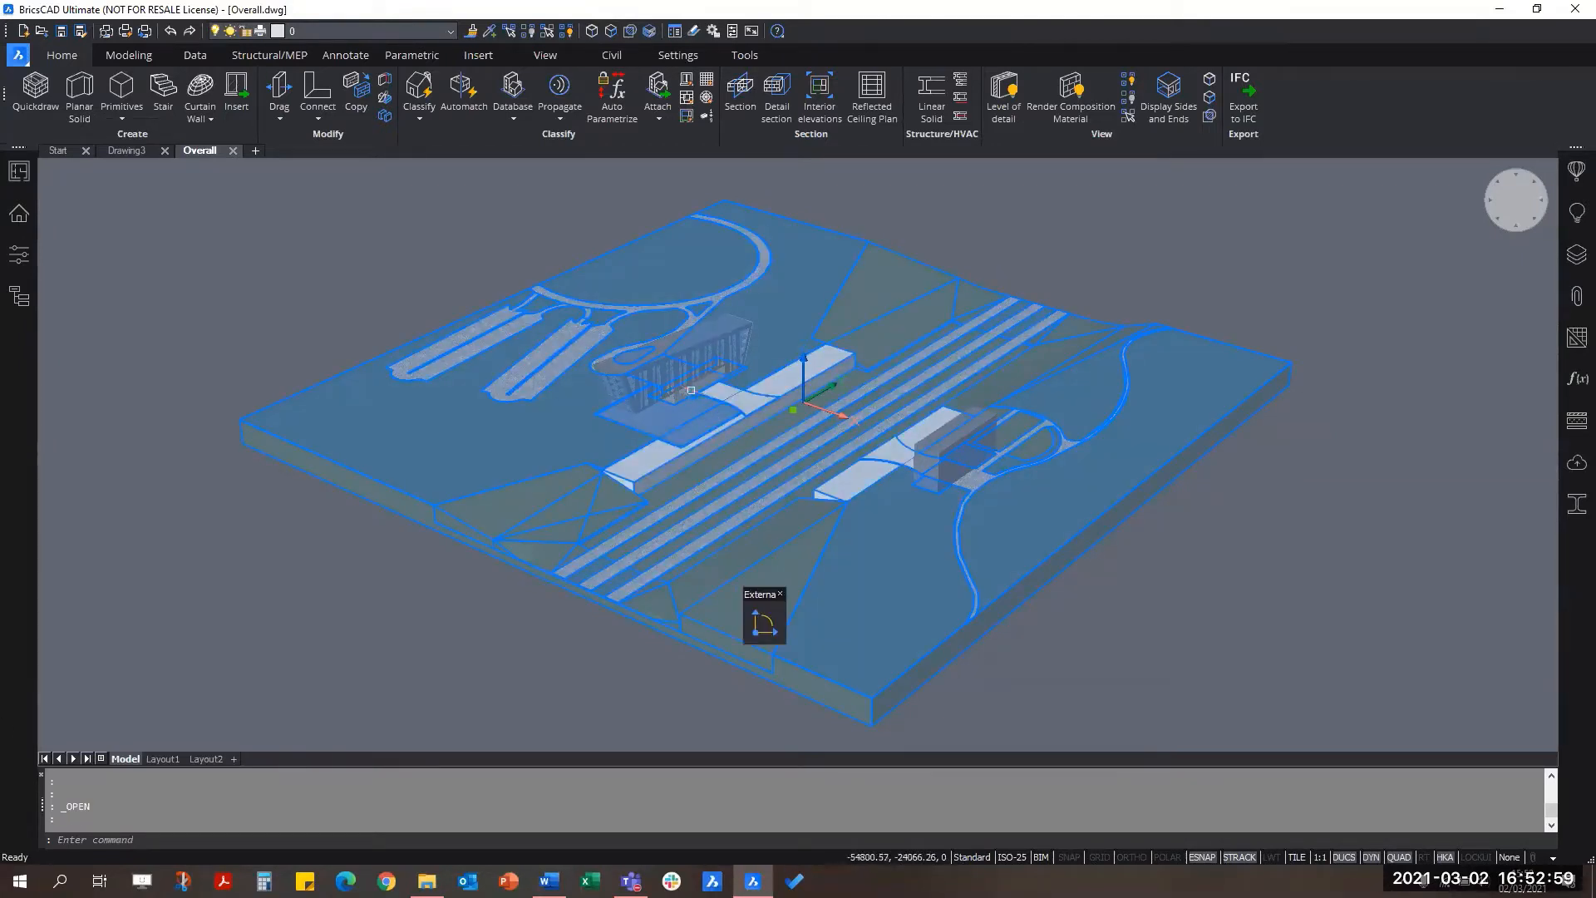
key("Escape")
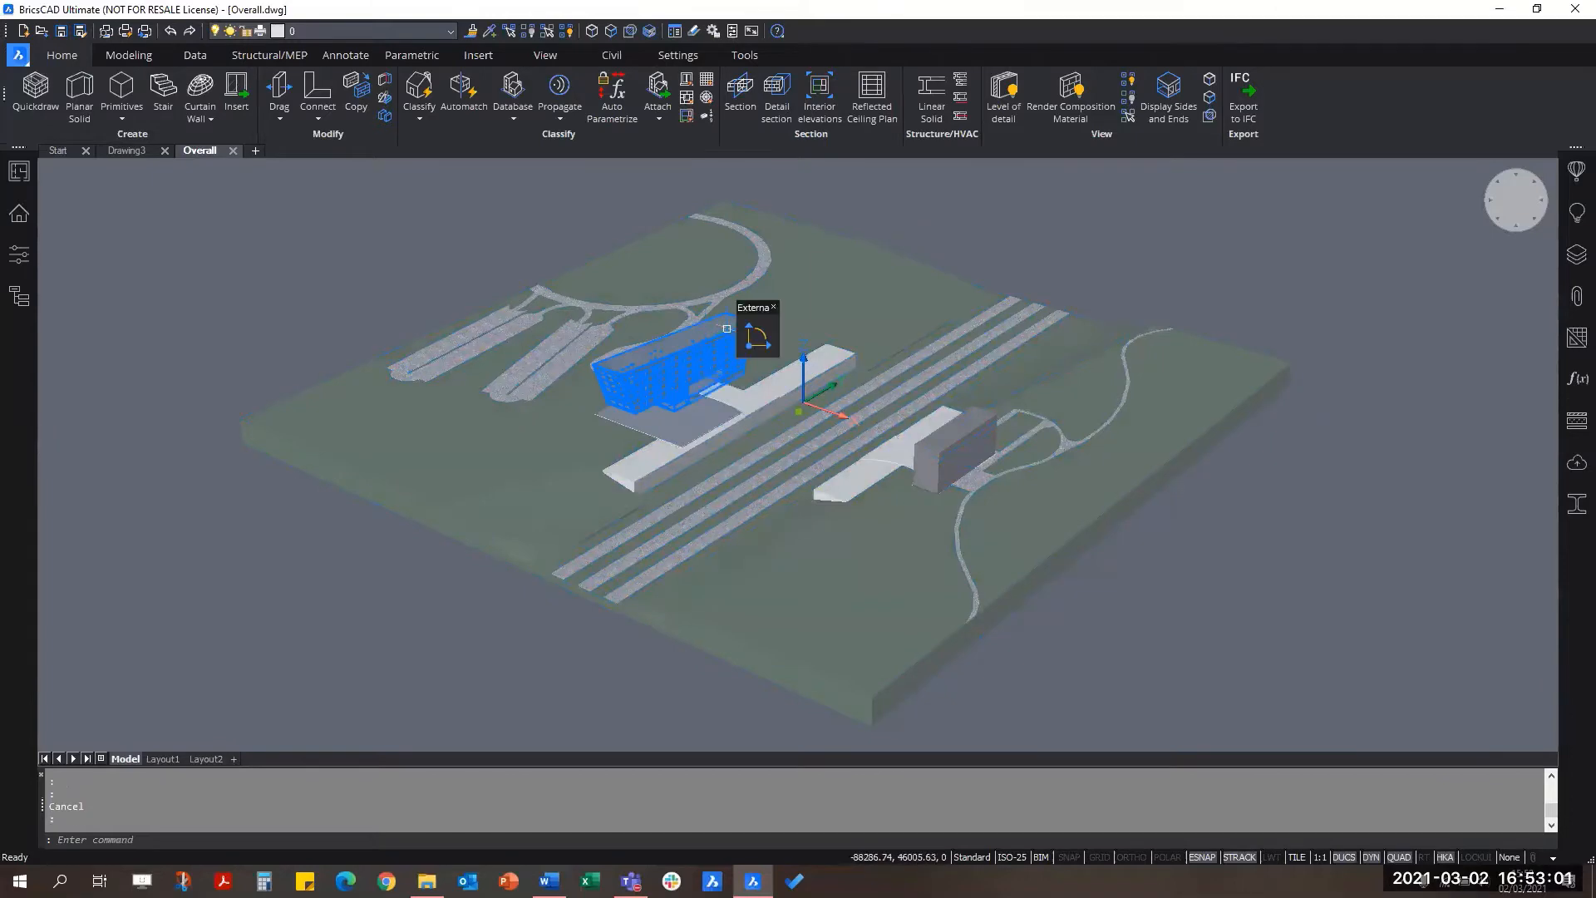
key("Escape")
scroll(665, 341, "up", 5)
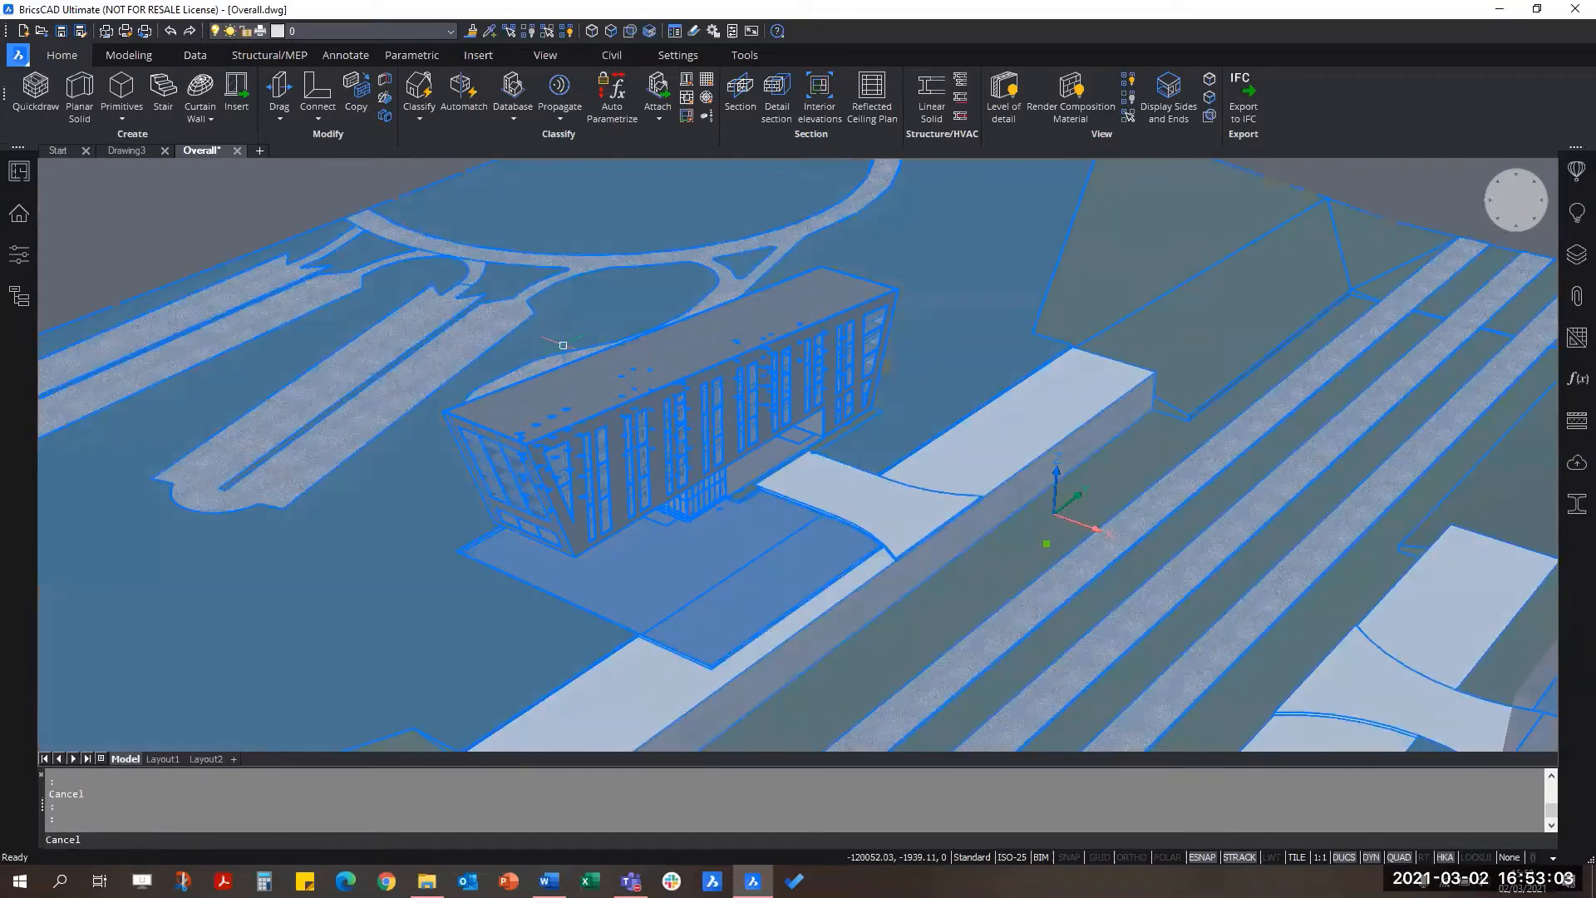
scroll(562, 344, "down", 4)
scroll(1007, 479, "up", 4)
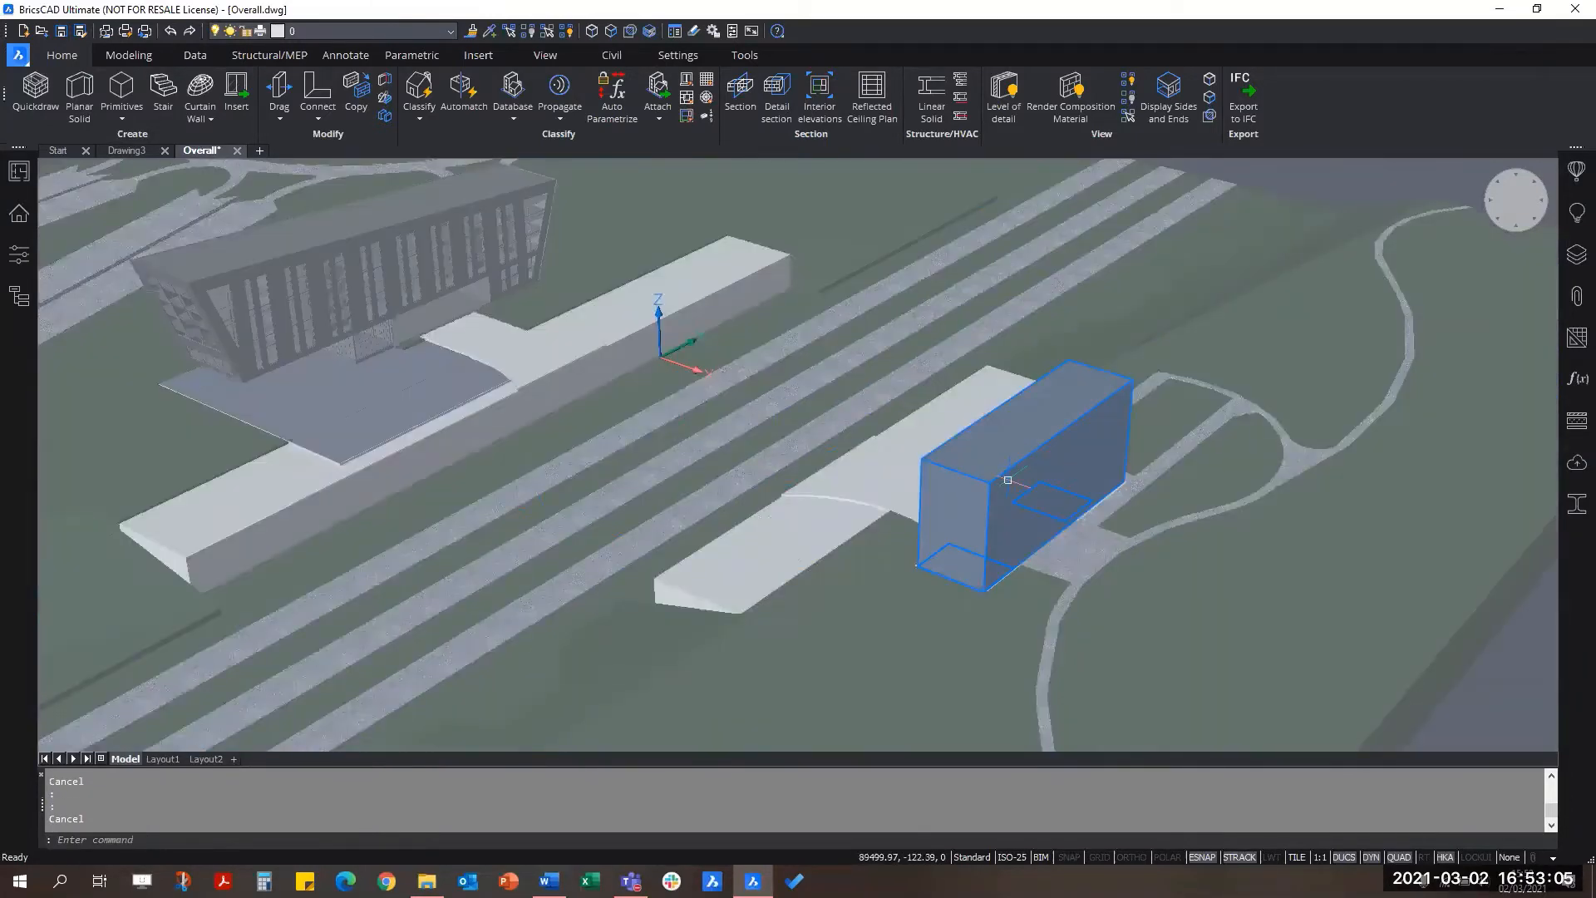
left_click(1007, 477)
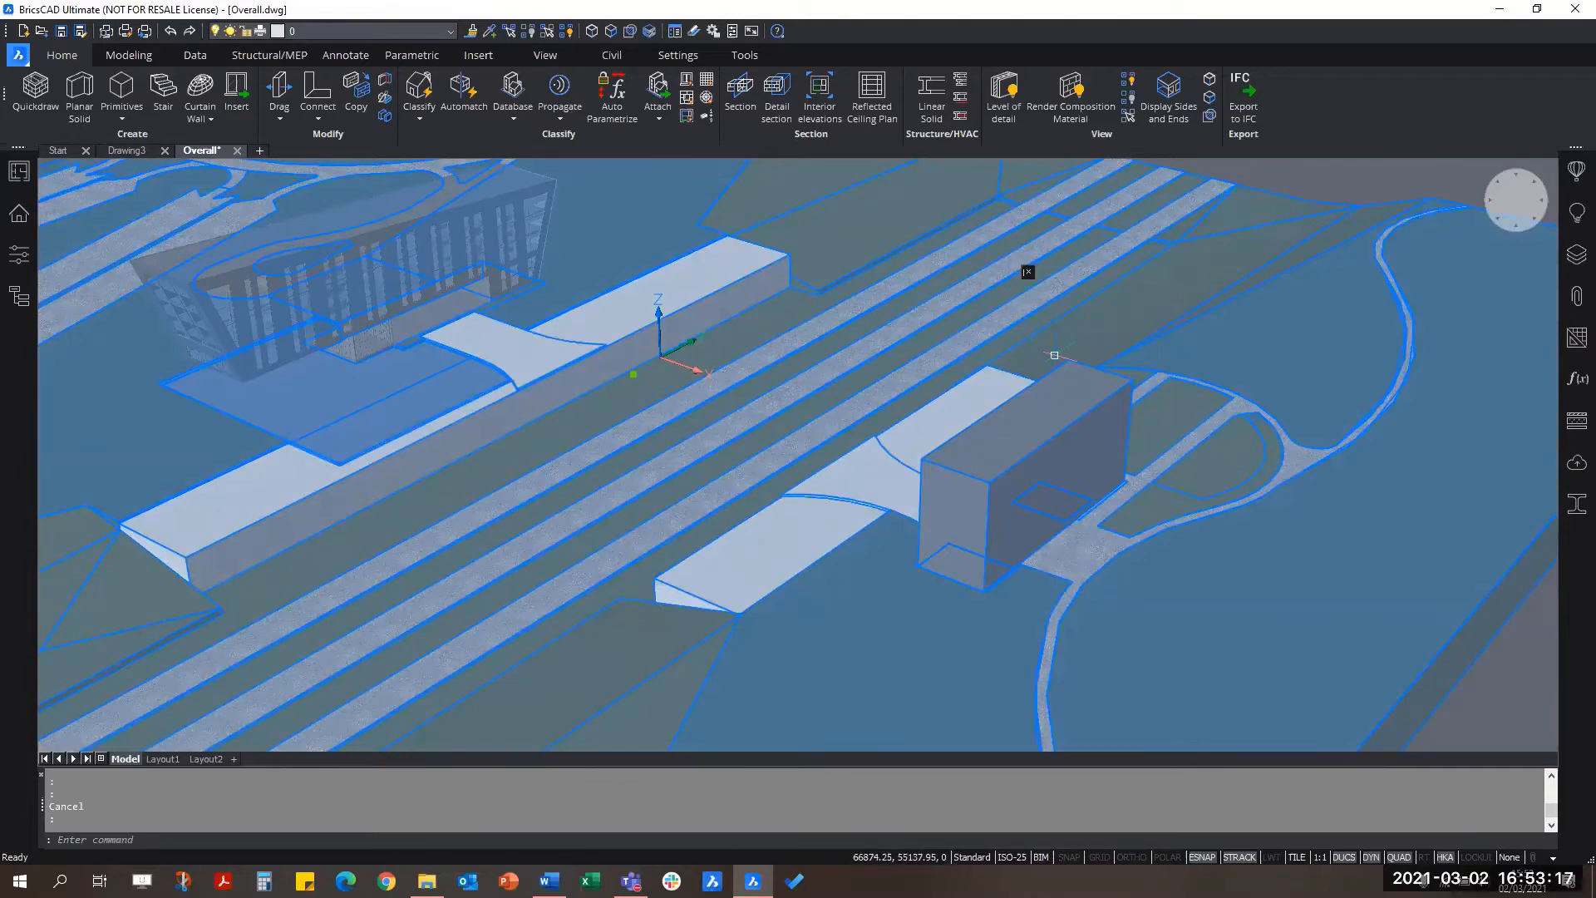
scroll(1054, 355, "down", 3)
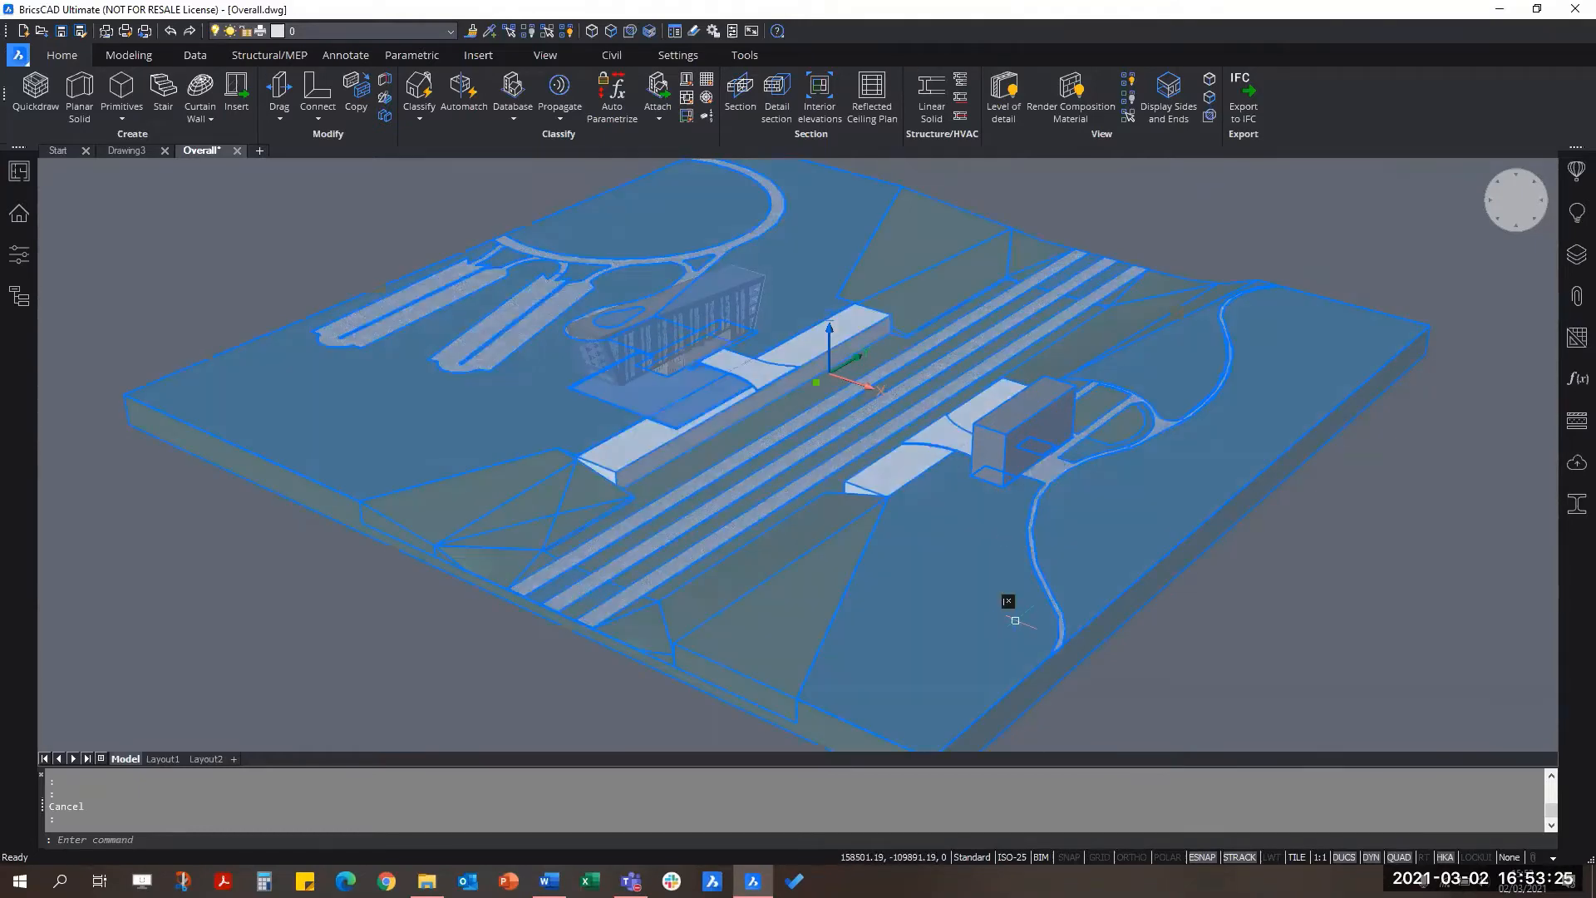
middle_click_drag(1105, 522, 894, 527, "shift")
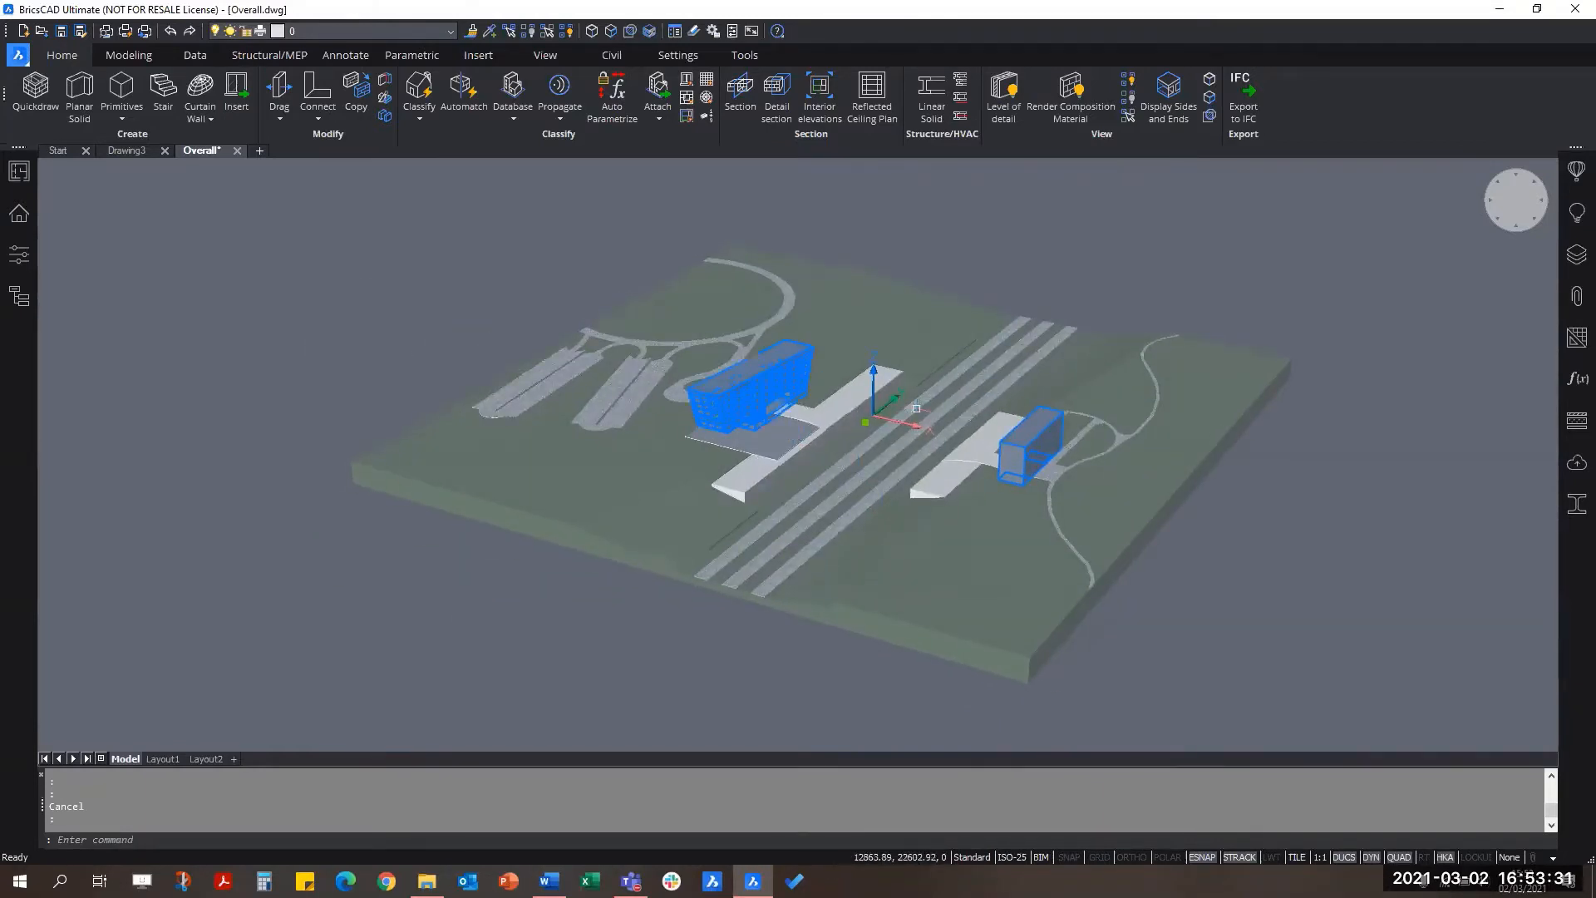
Step: Import the Rhino file Canopy.3dm from the Flowing Rail folder into the site model
left_click(16, 55)
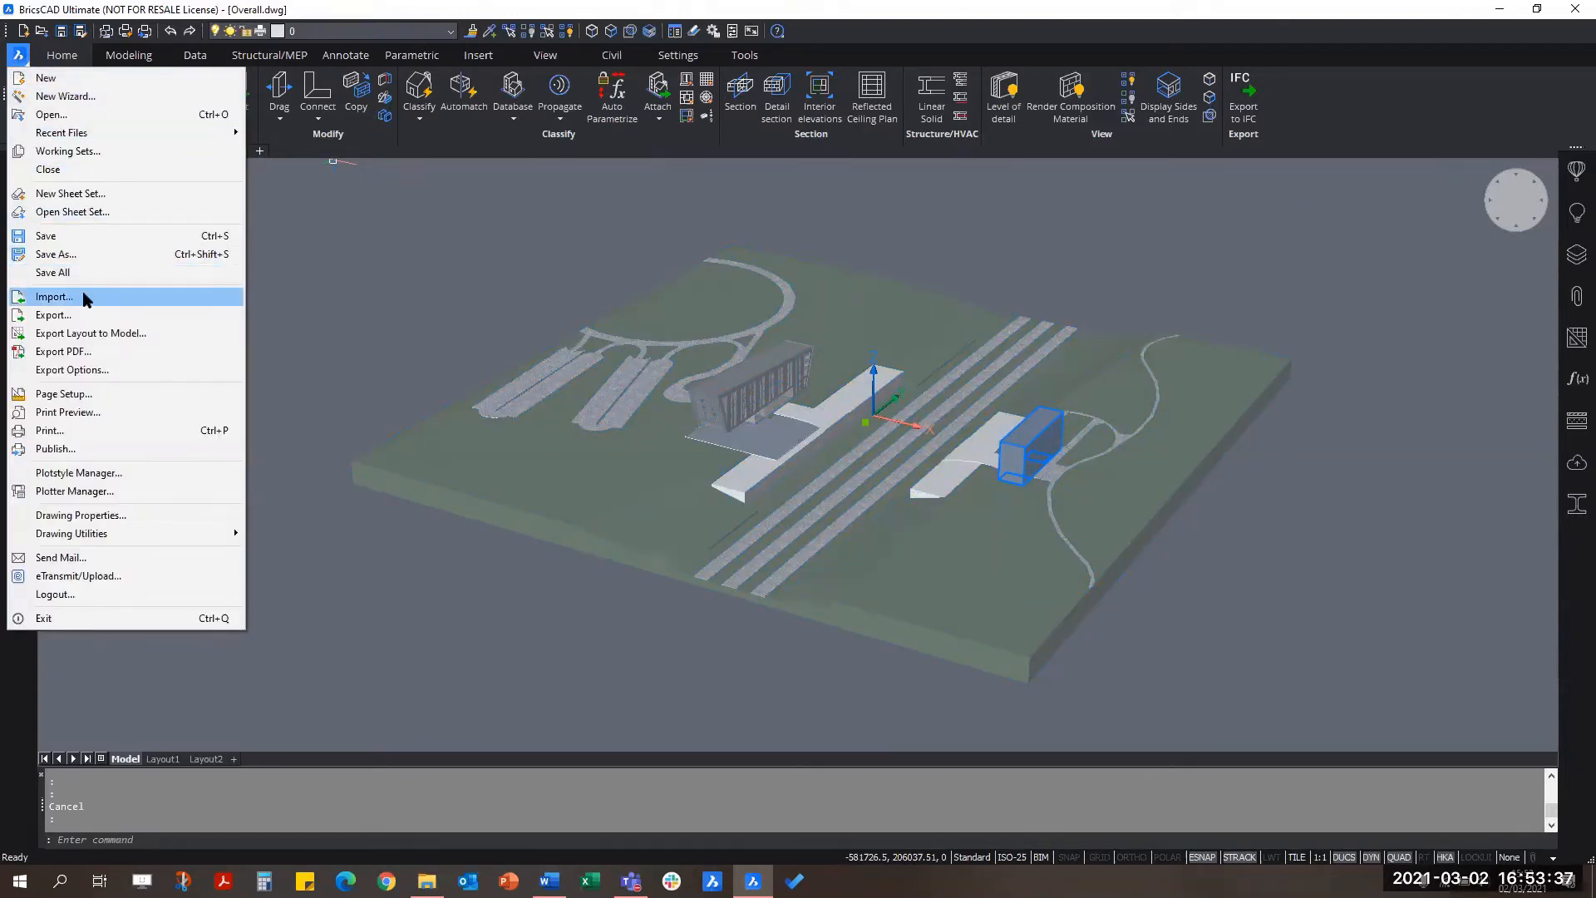
left_click(54, 297)
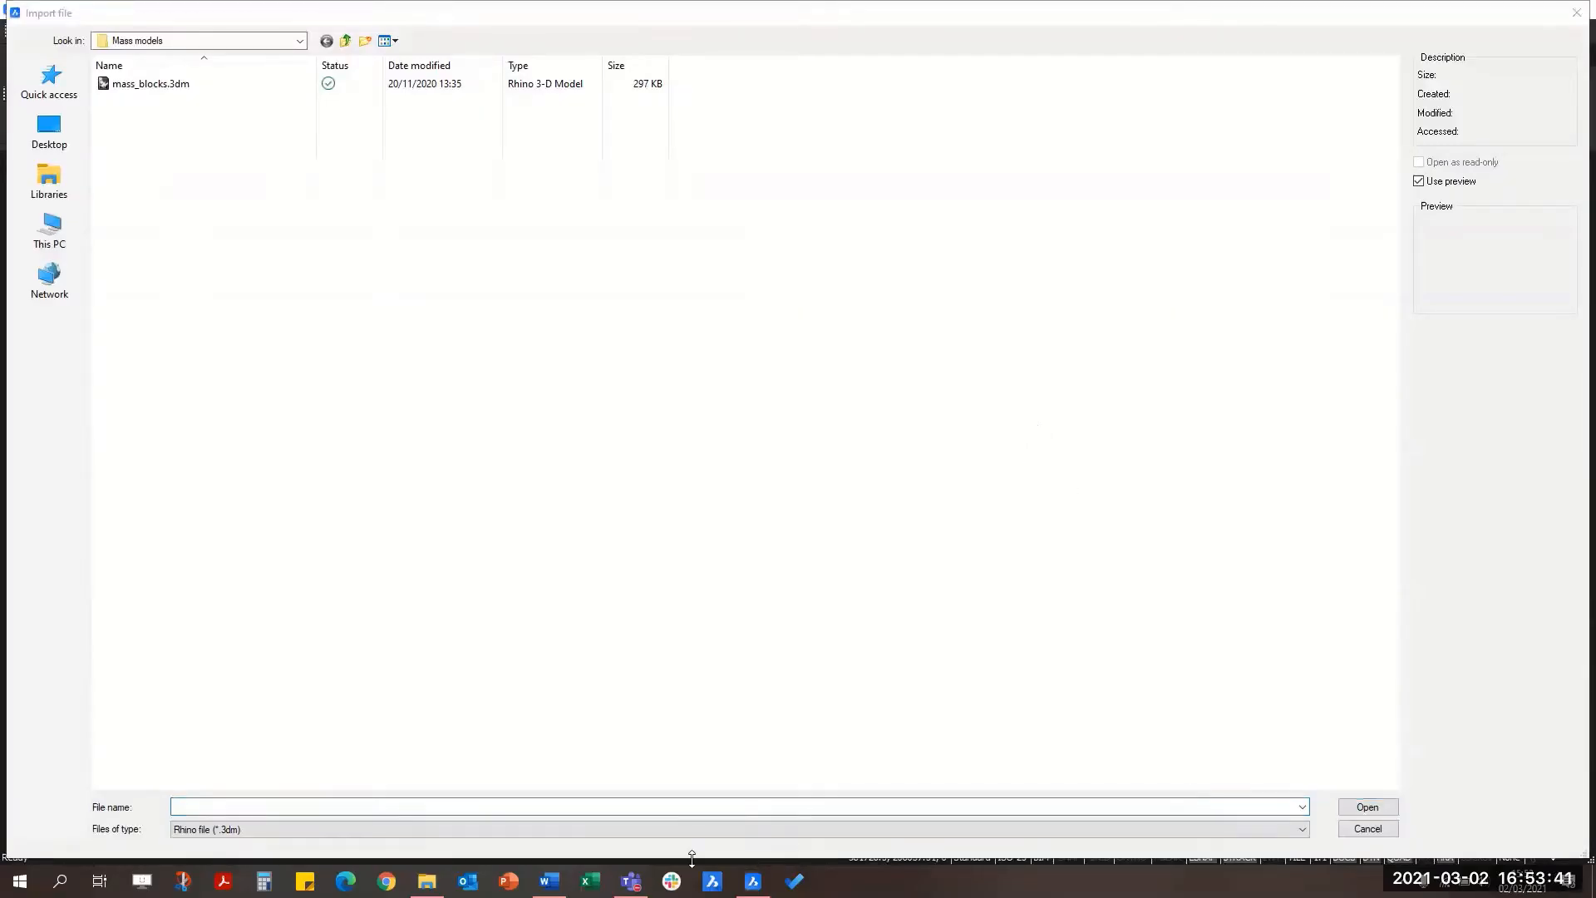
left_click(598, 828)
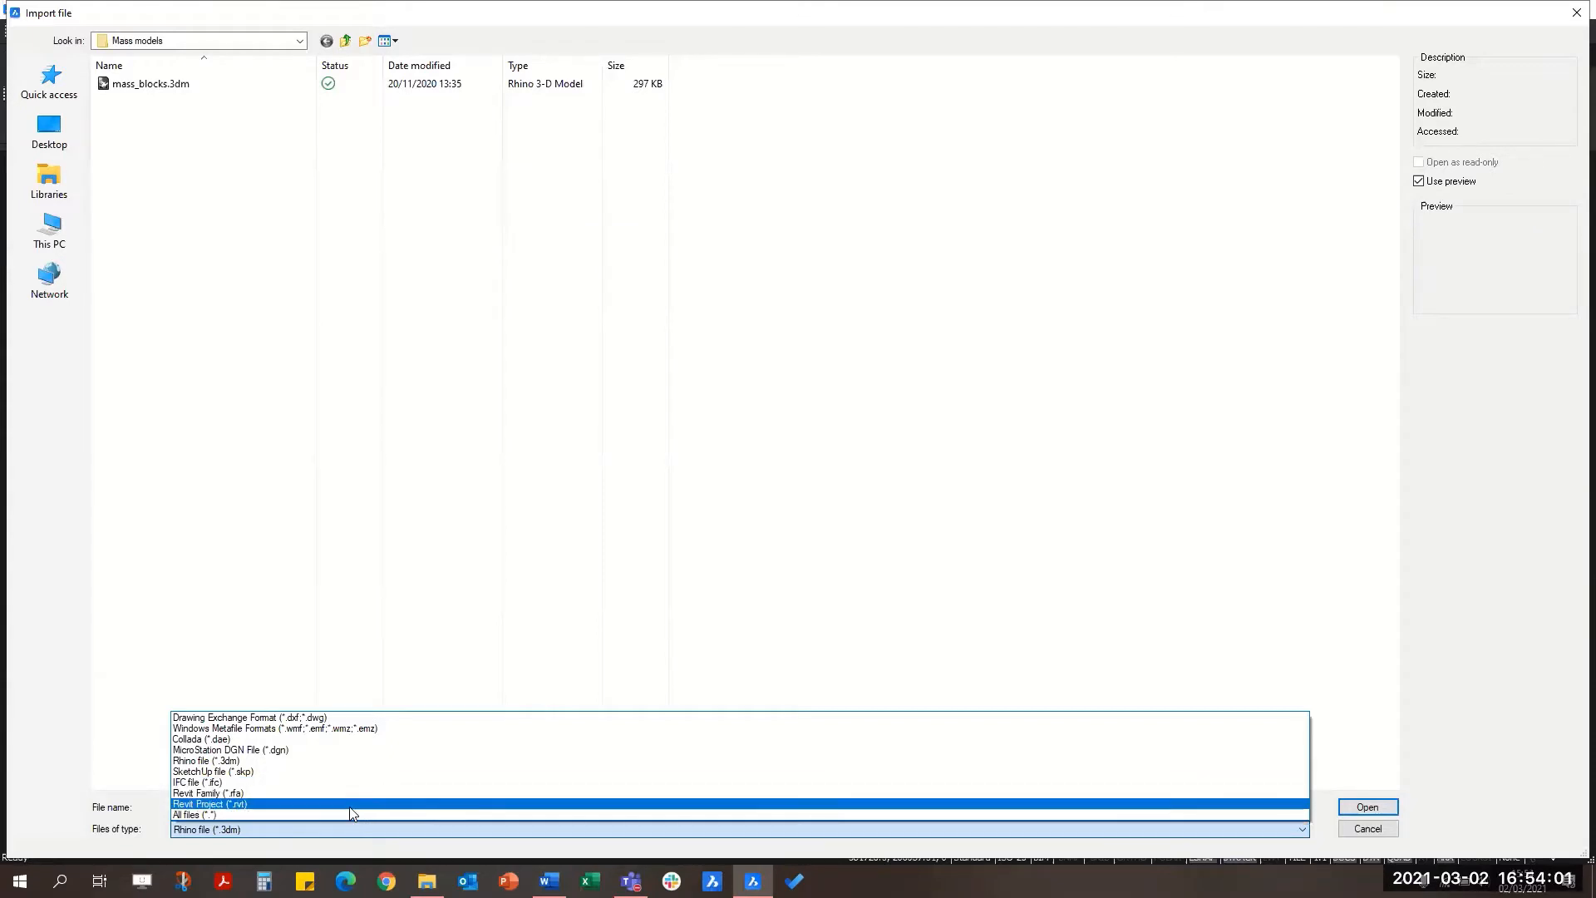
left_click(355, 761)
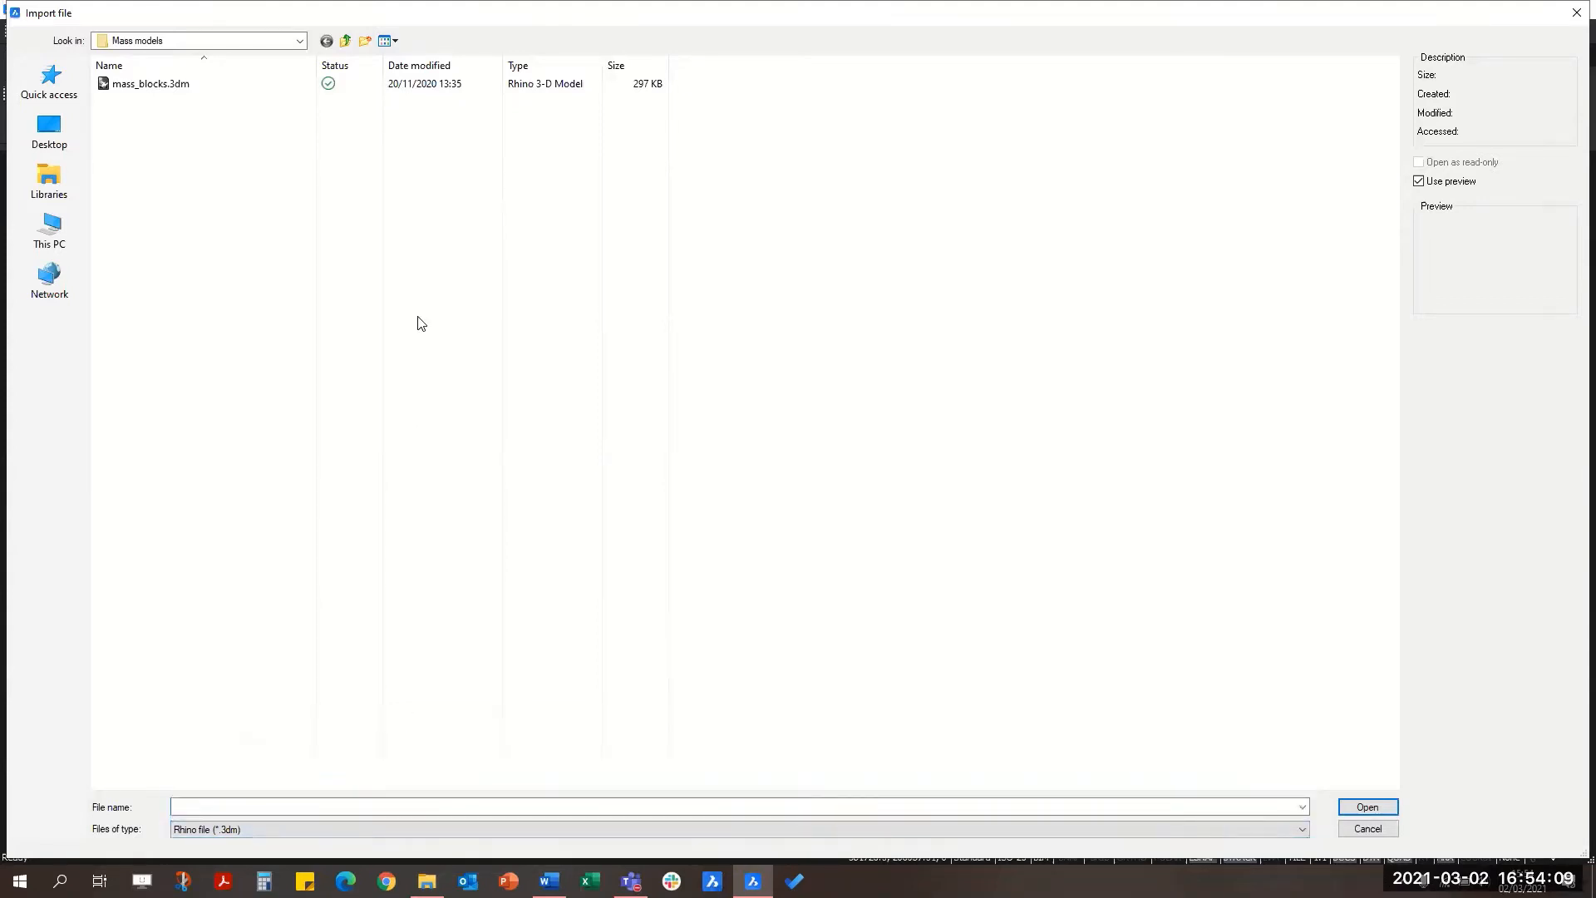
left_click(345, 41)
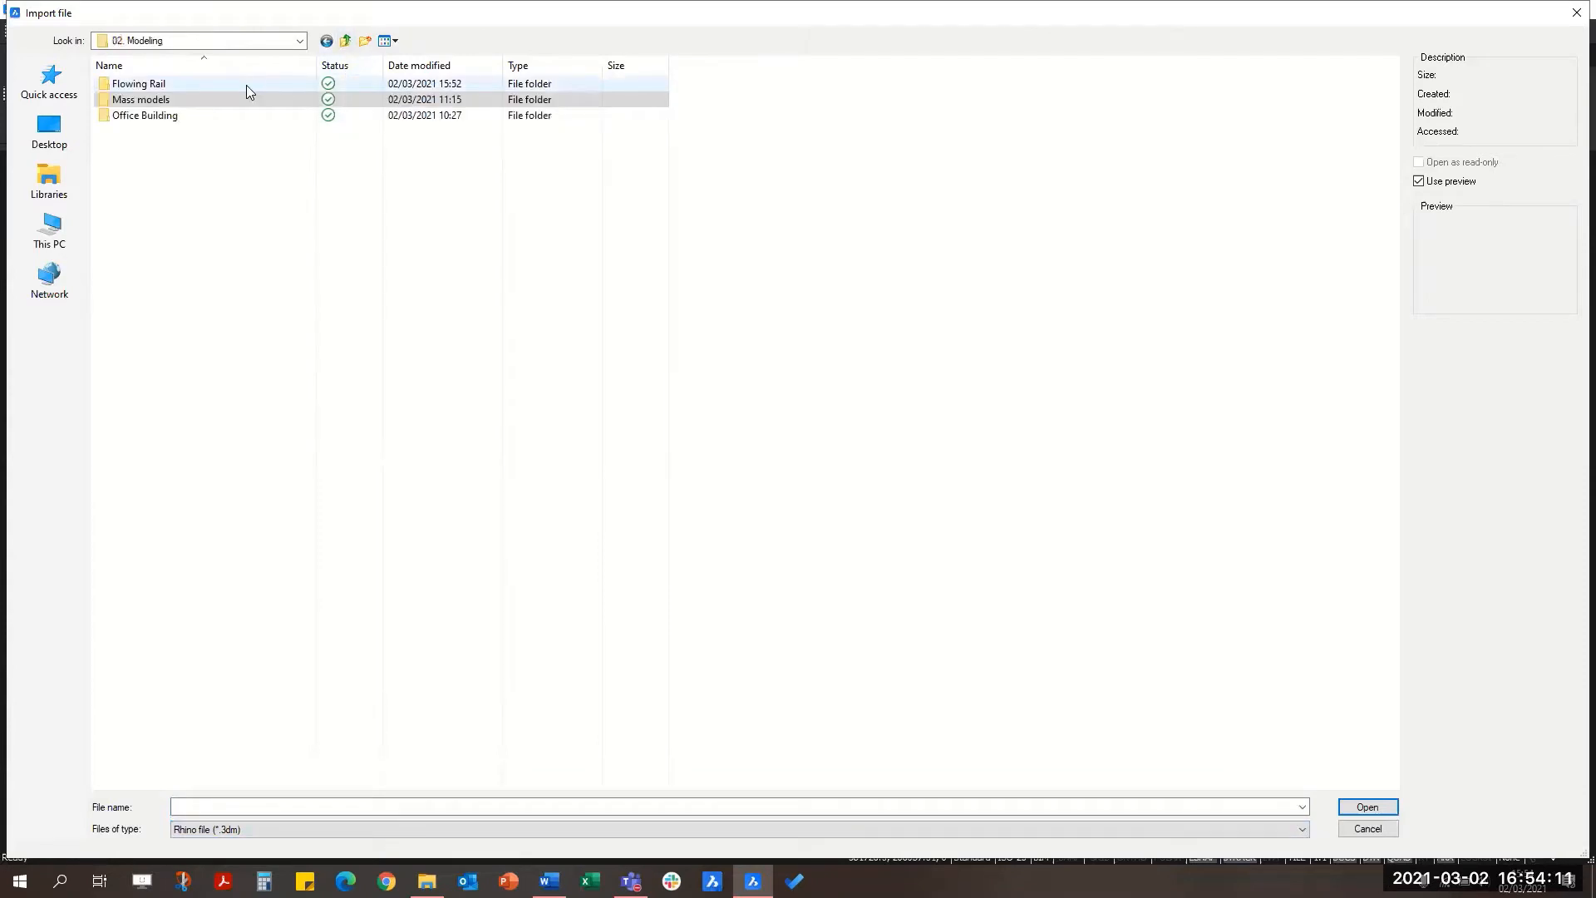
double_click(245, 88)
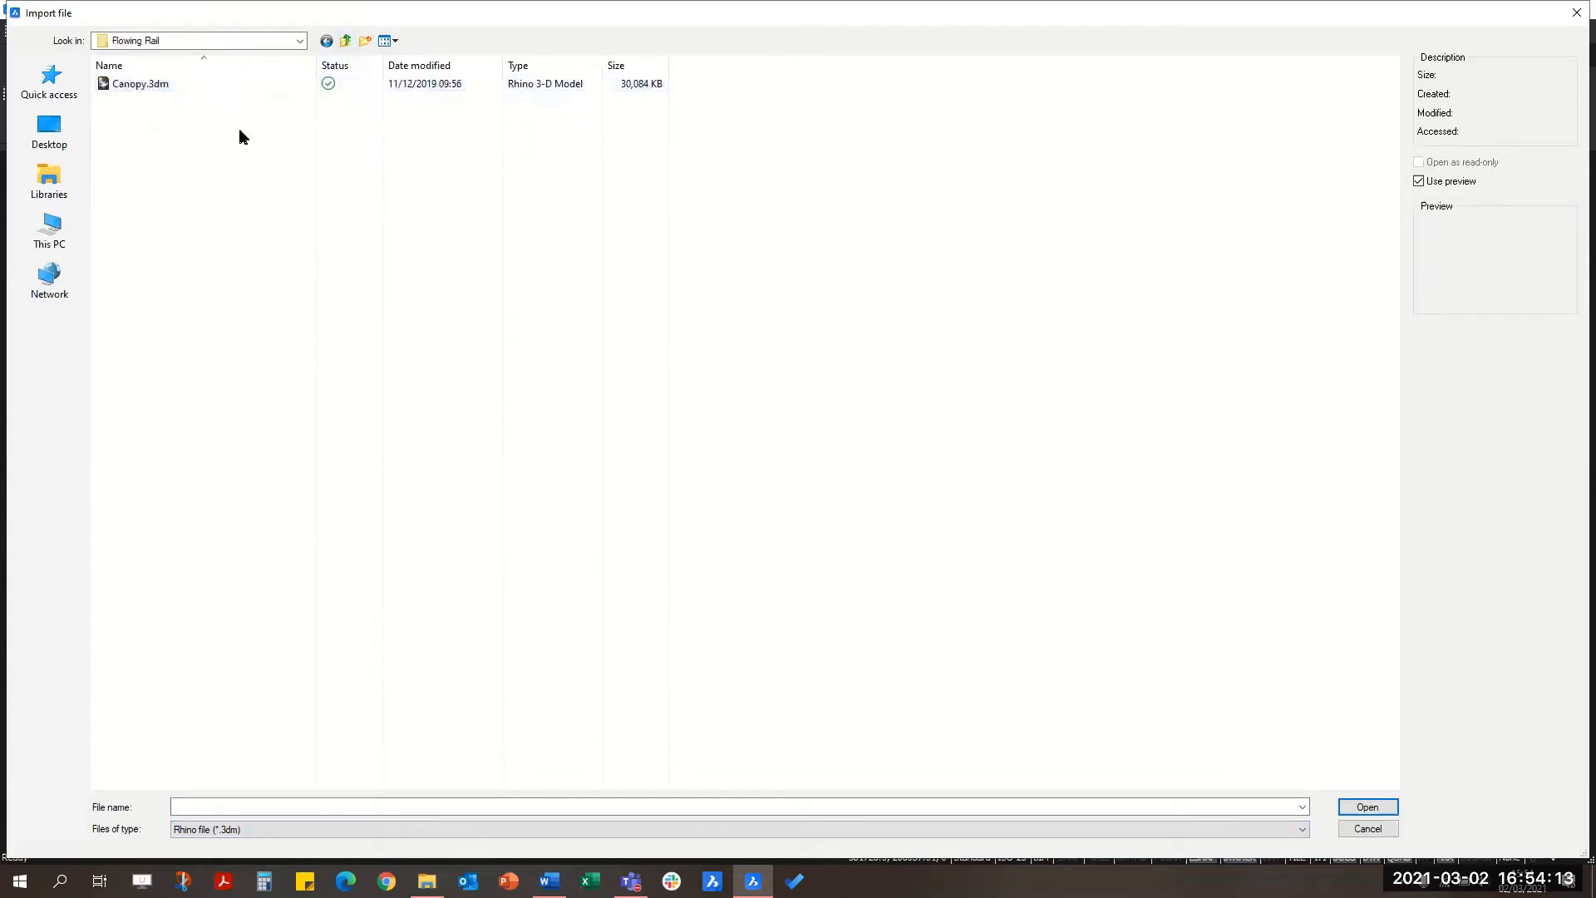
left_click(236, 86)
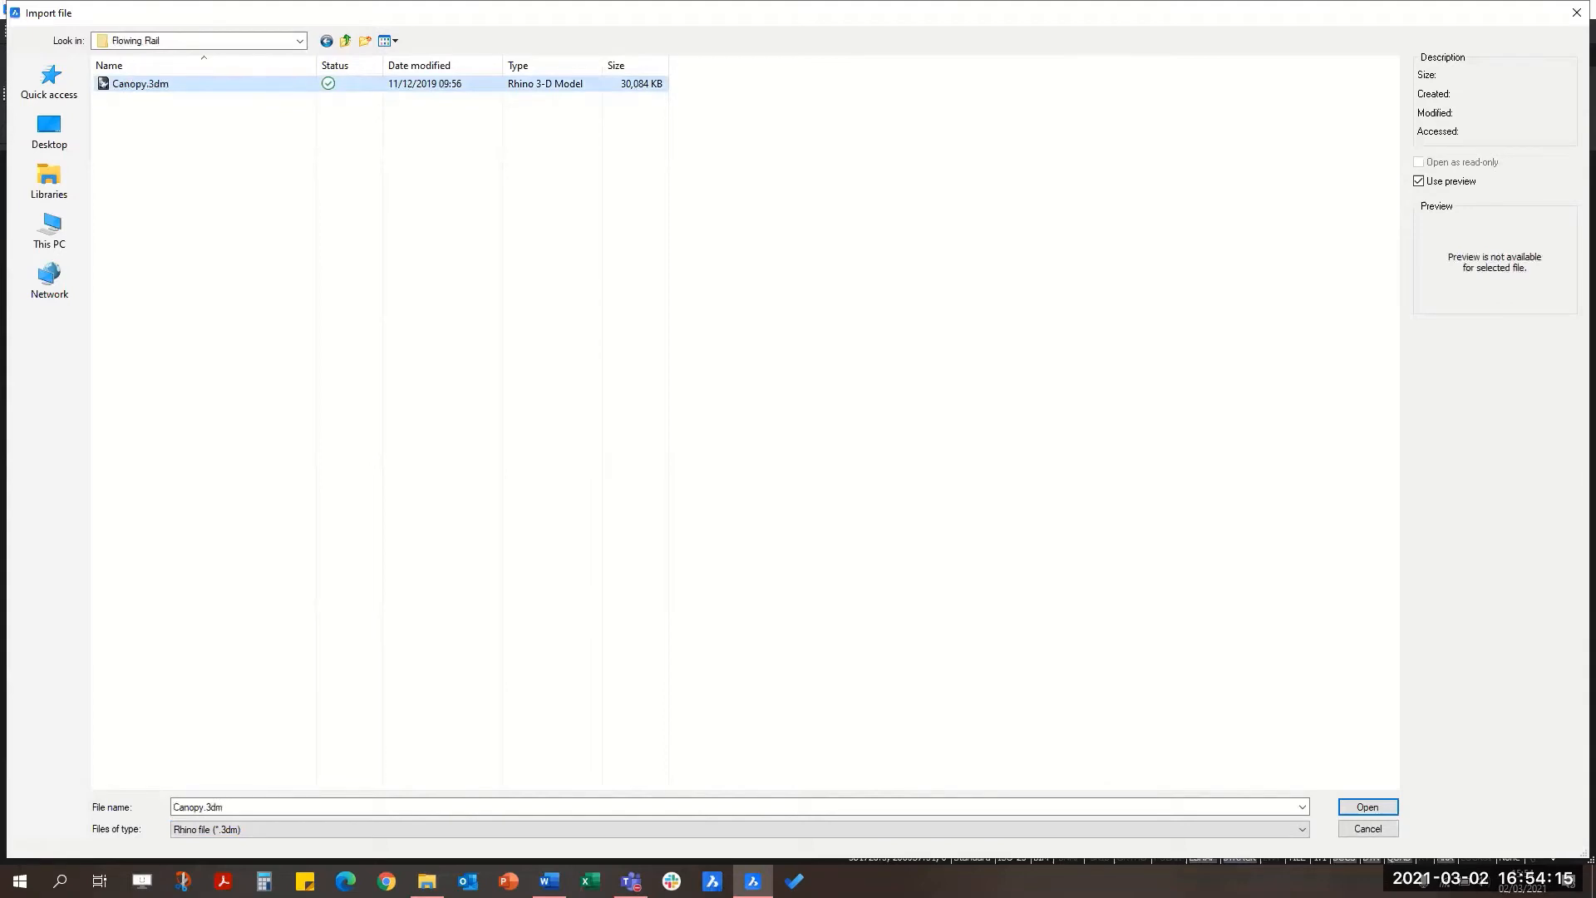
left_click(1373, 809)
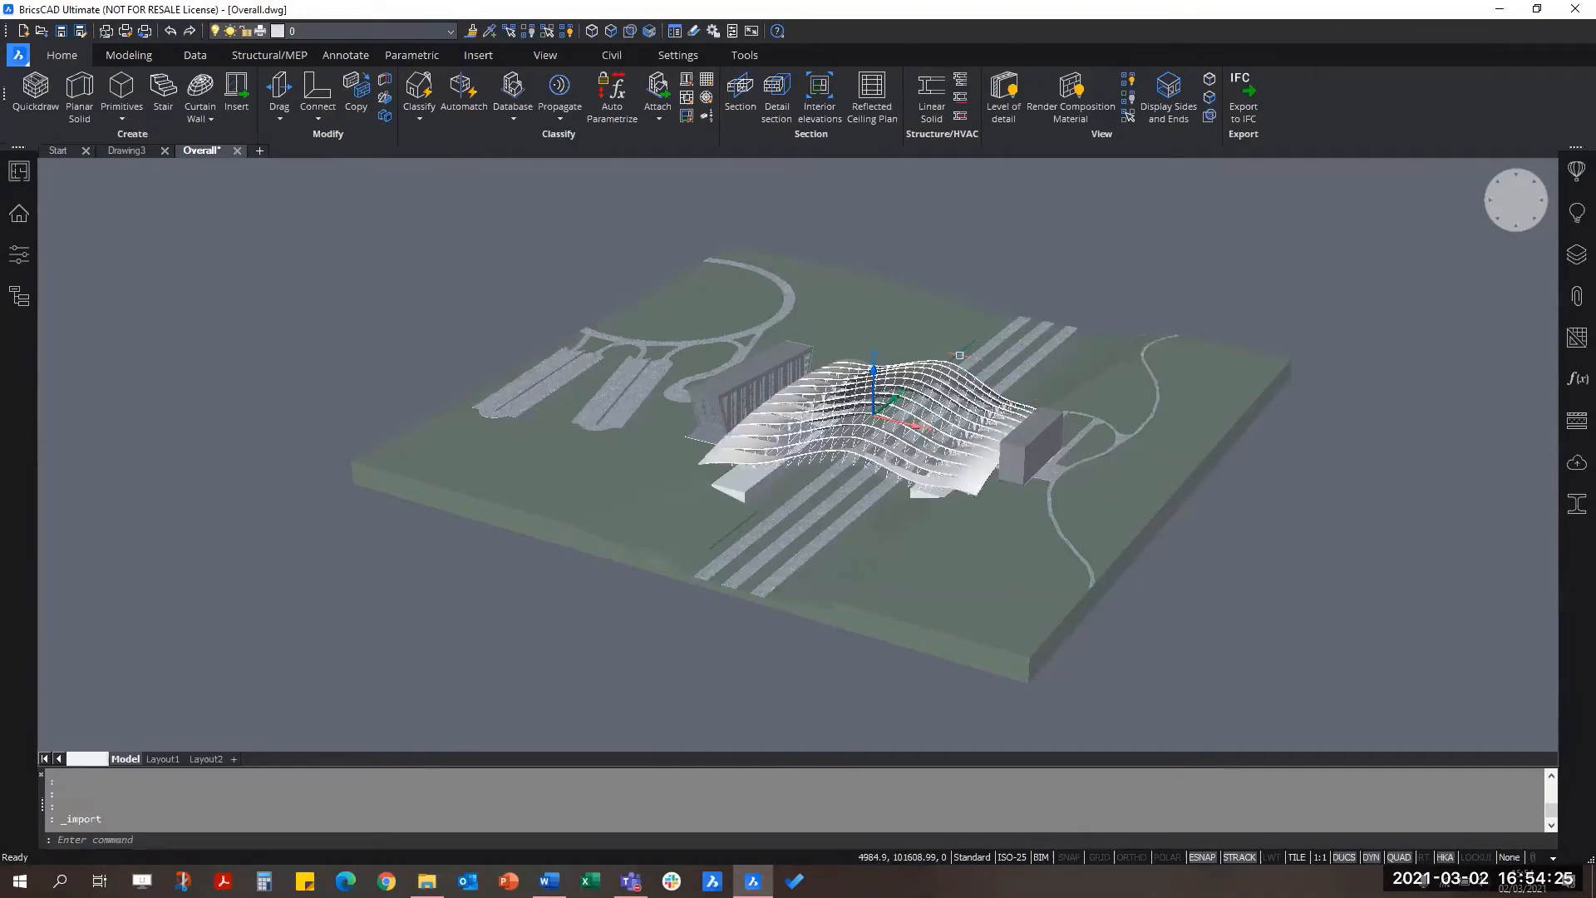
Step: Examine how the imported canopy spans the tracks between the two station buildings
left_click(881, 515)
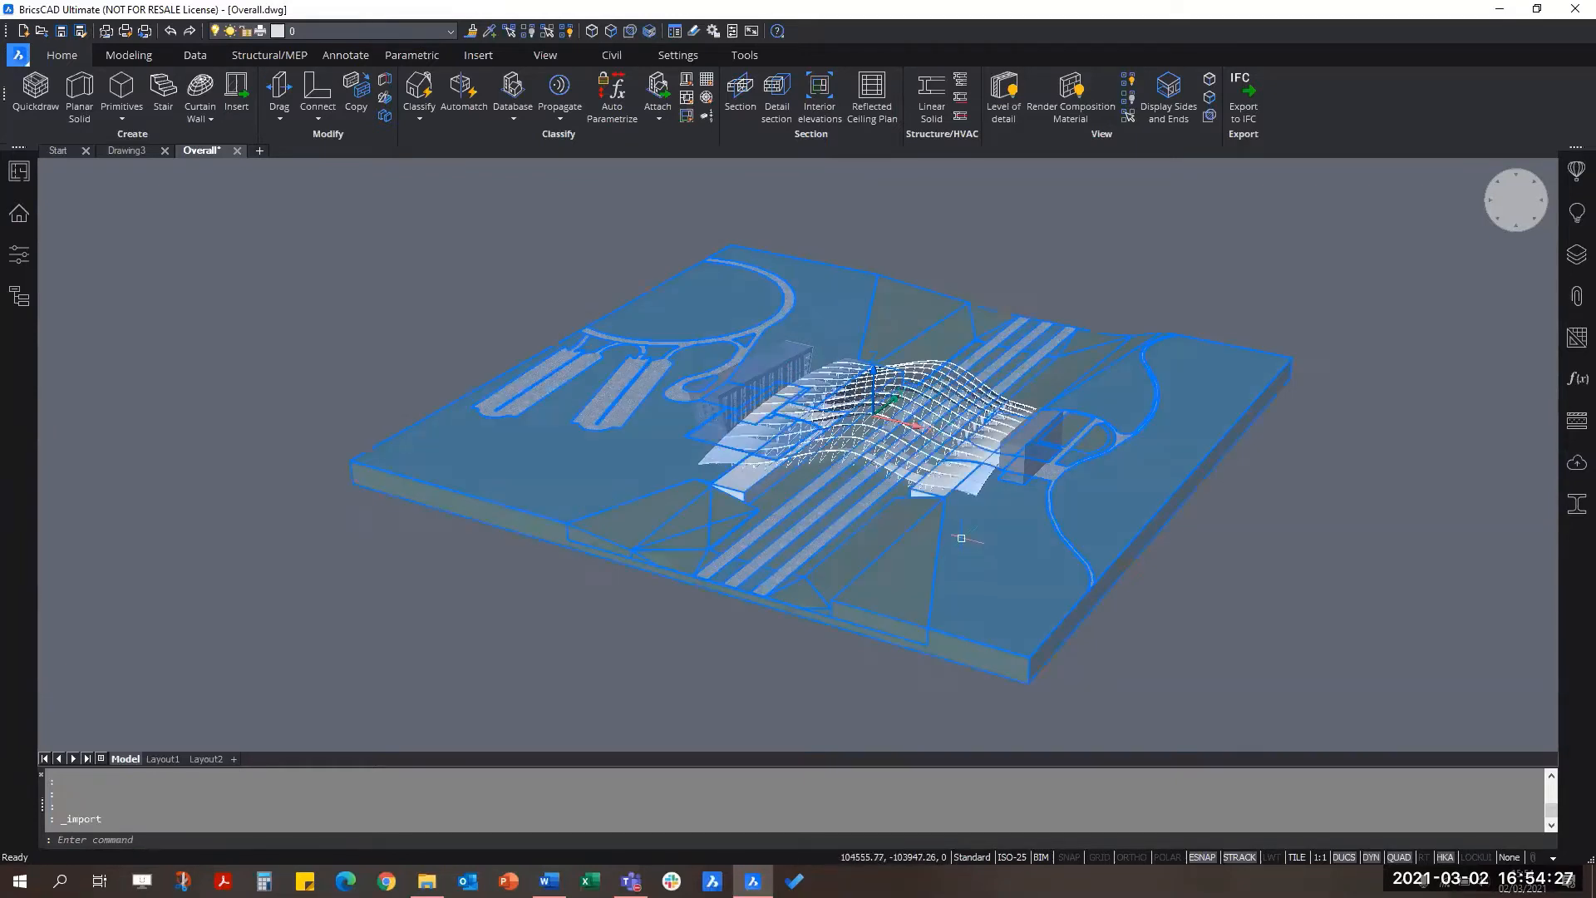
key("Escape")
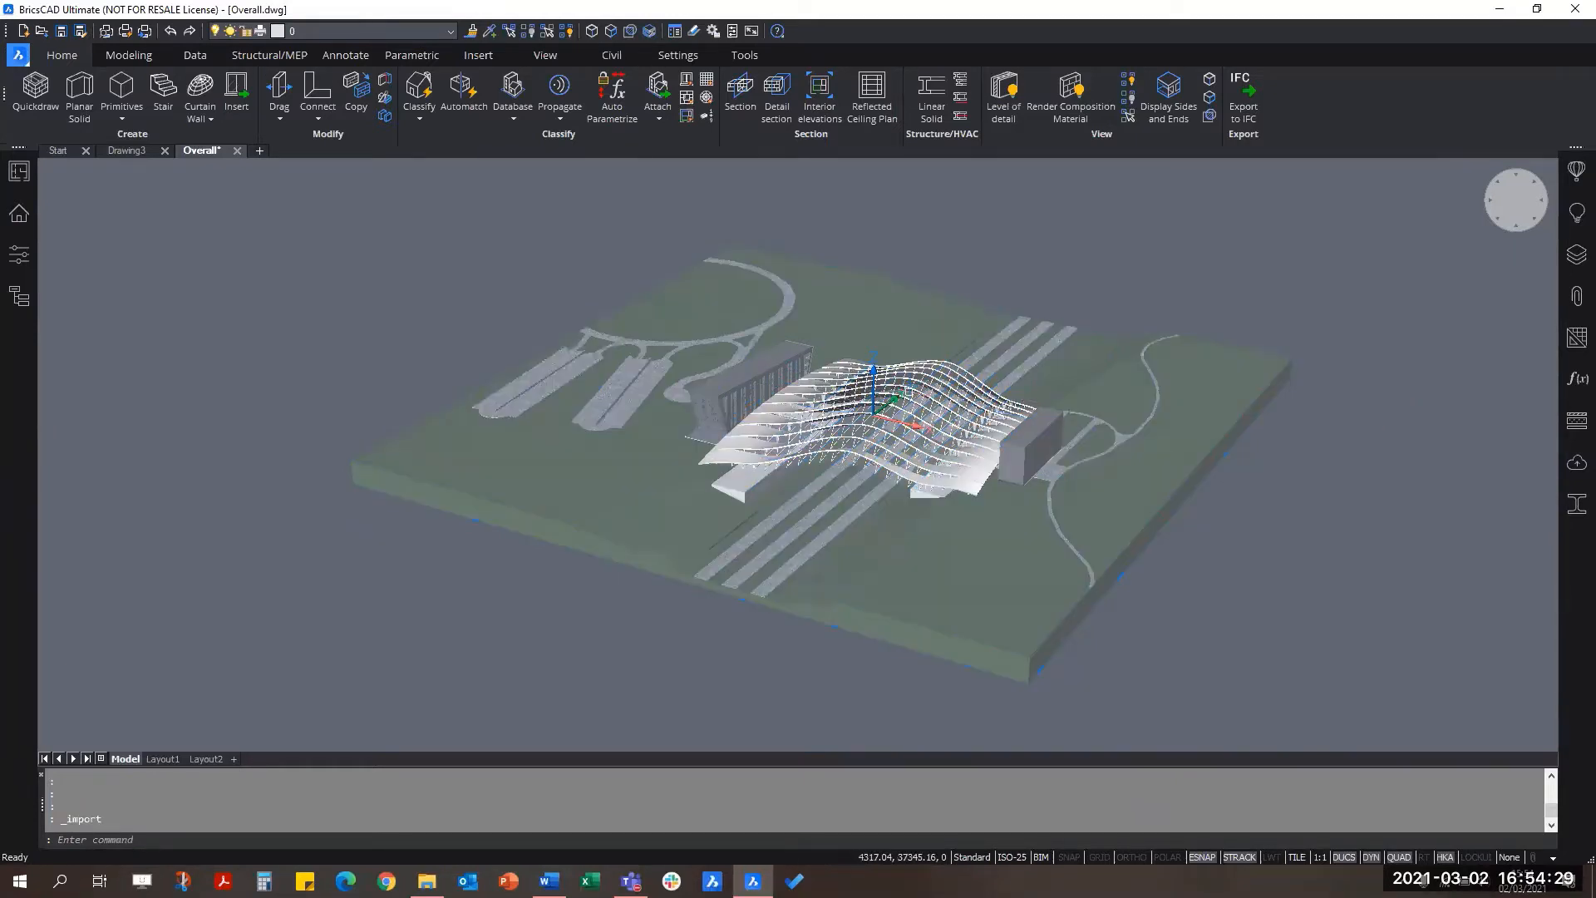
scroll(824, 458, "up", 5)
left_click(828, 457)
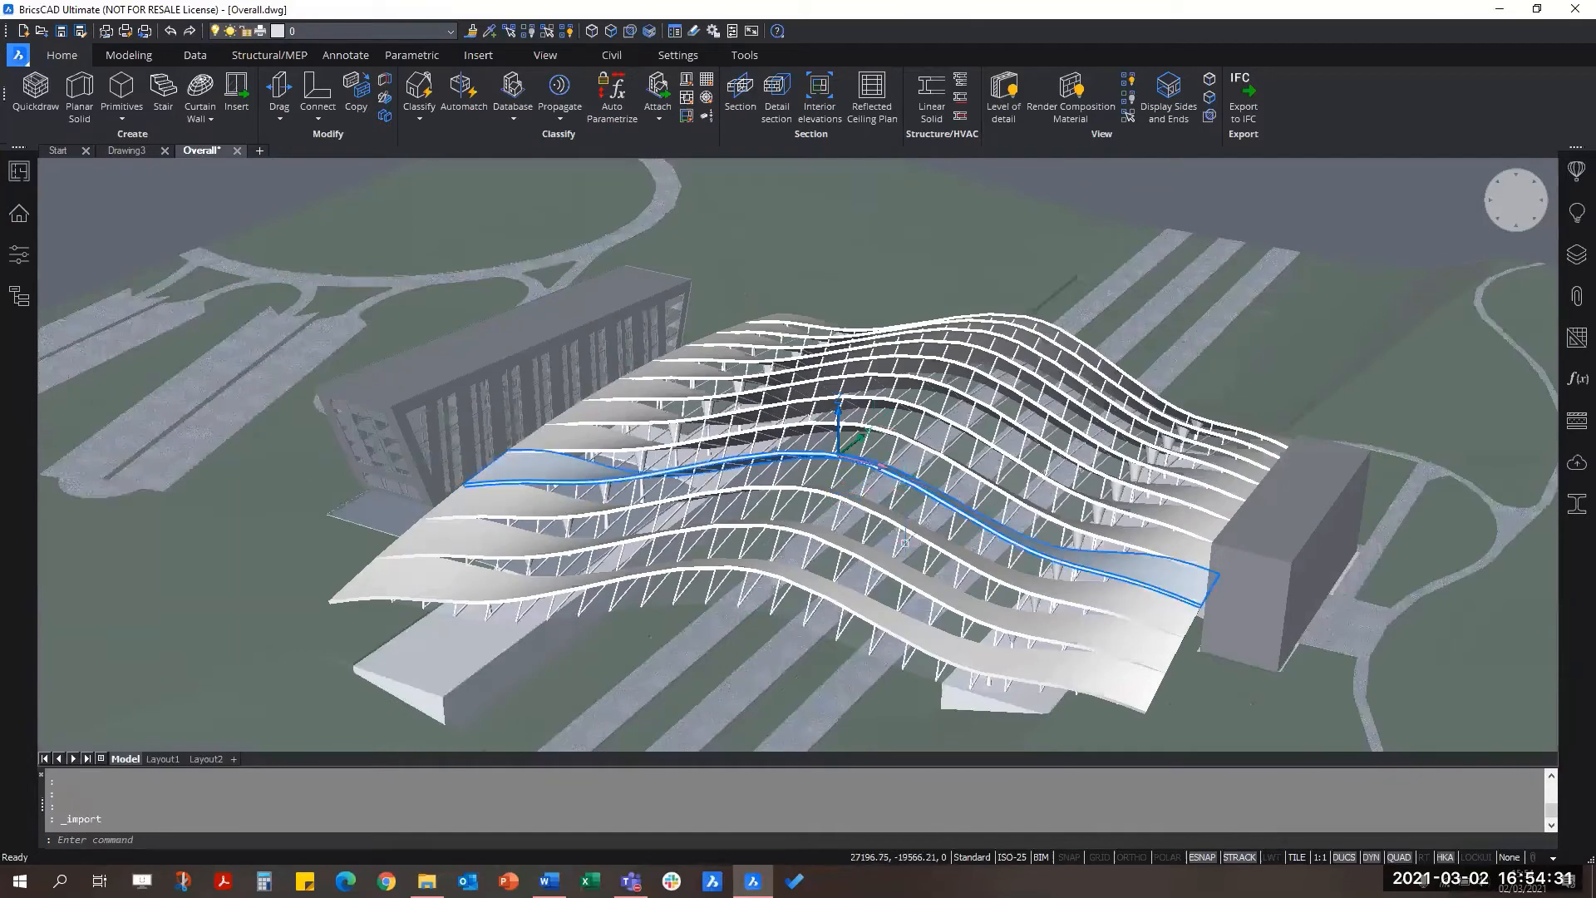
scroll(861, 503, "down", 2)
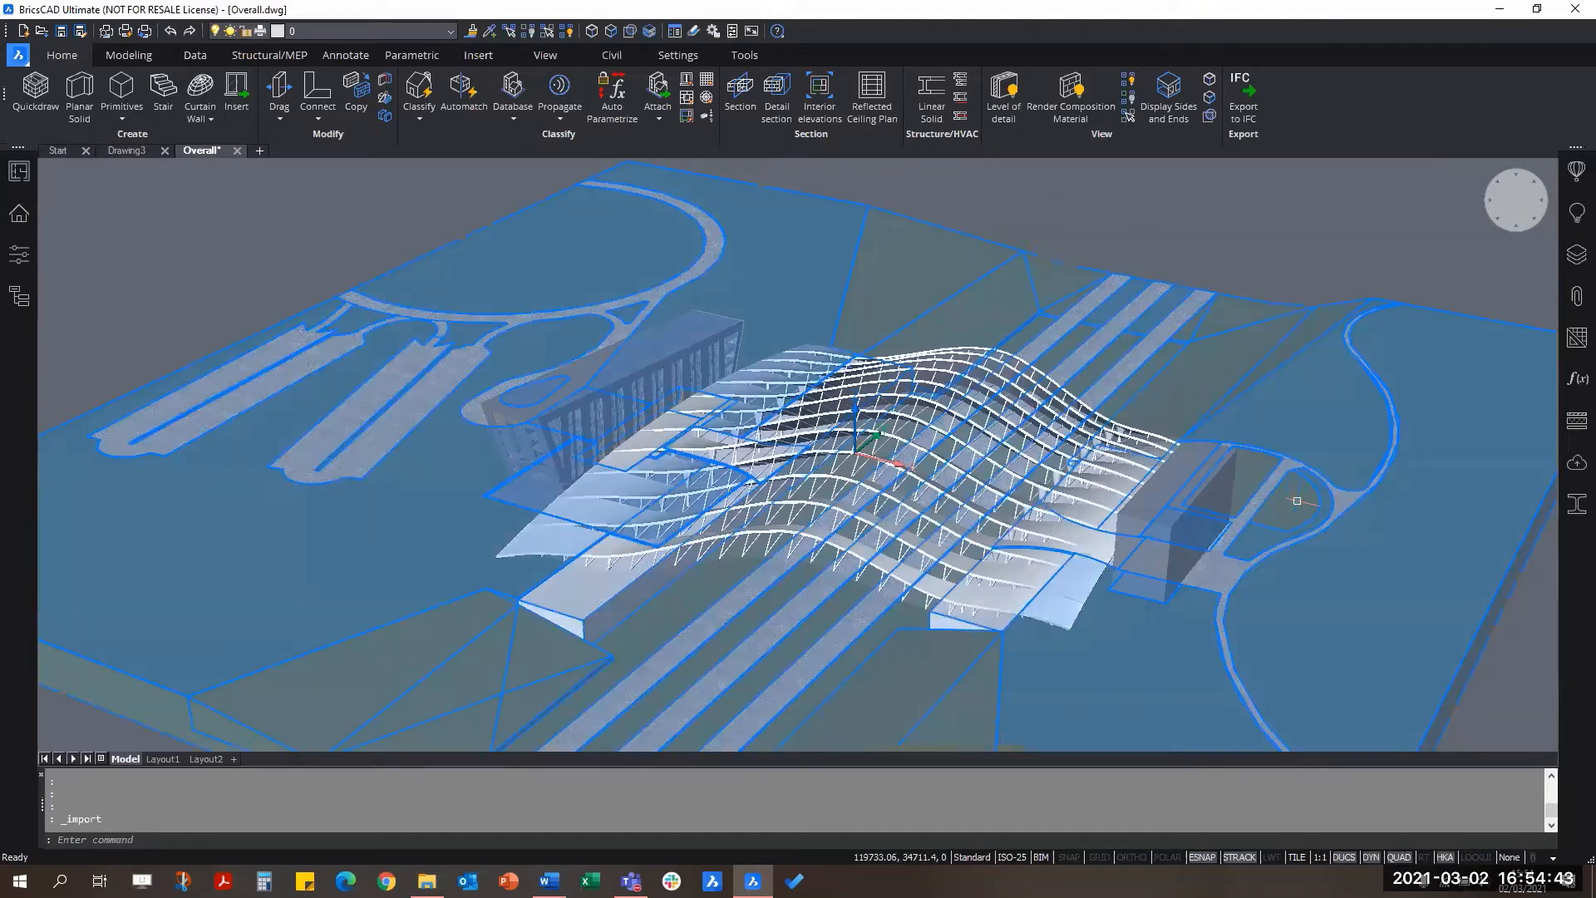
scroll(852, 487, "down", 2)
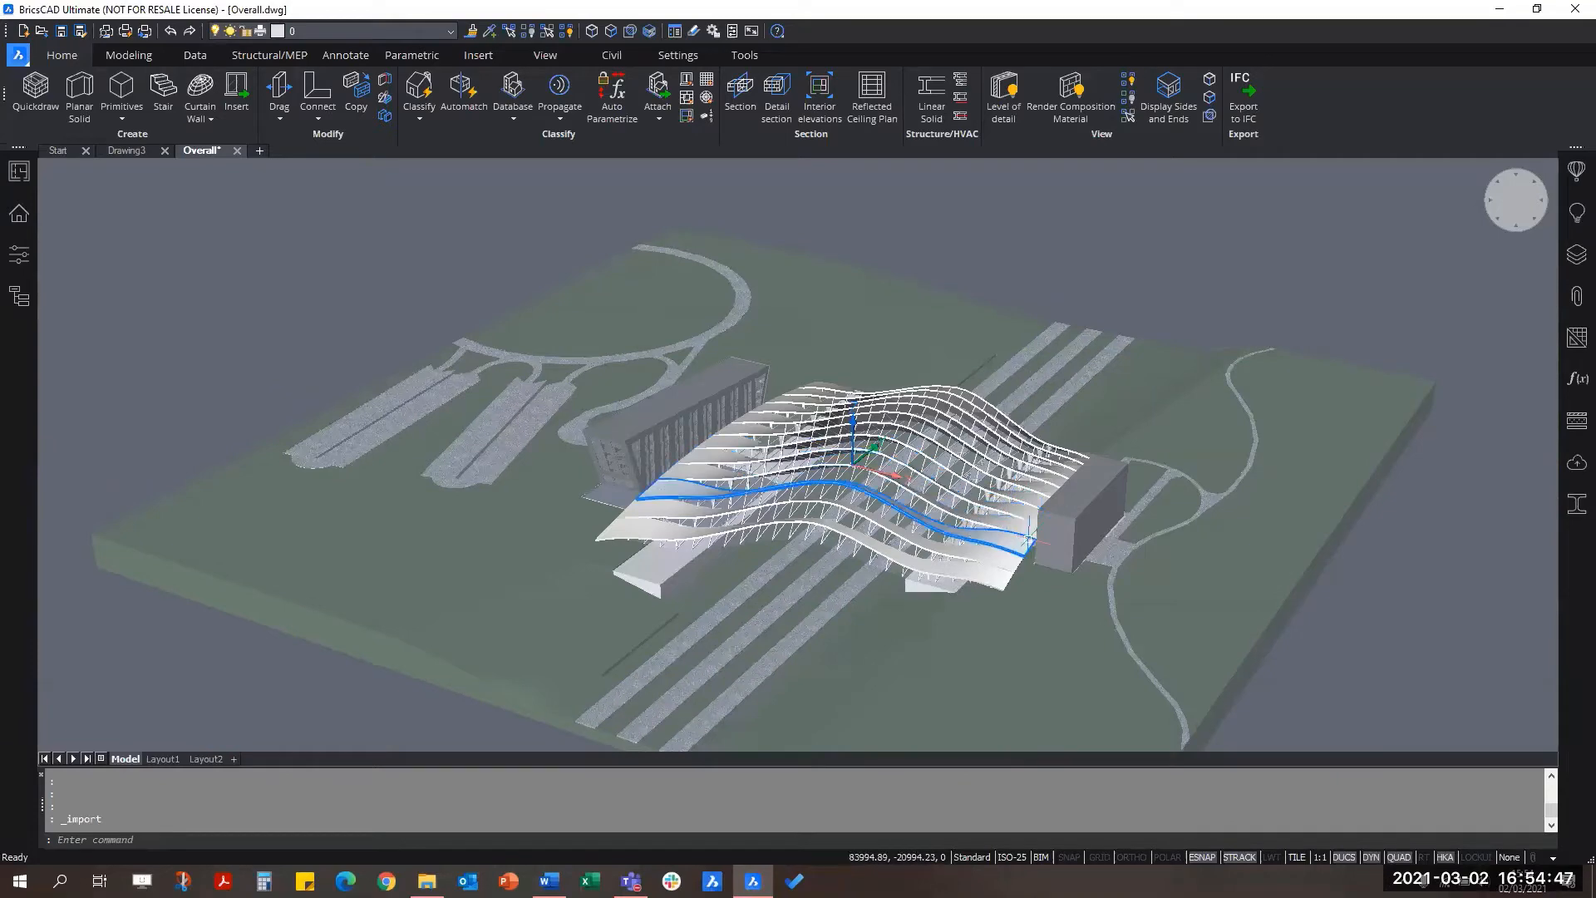
scroll(993, 553, "up", 3)
left_click(996, 554)
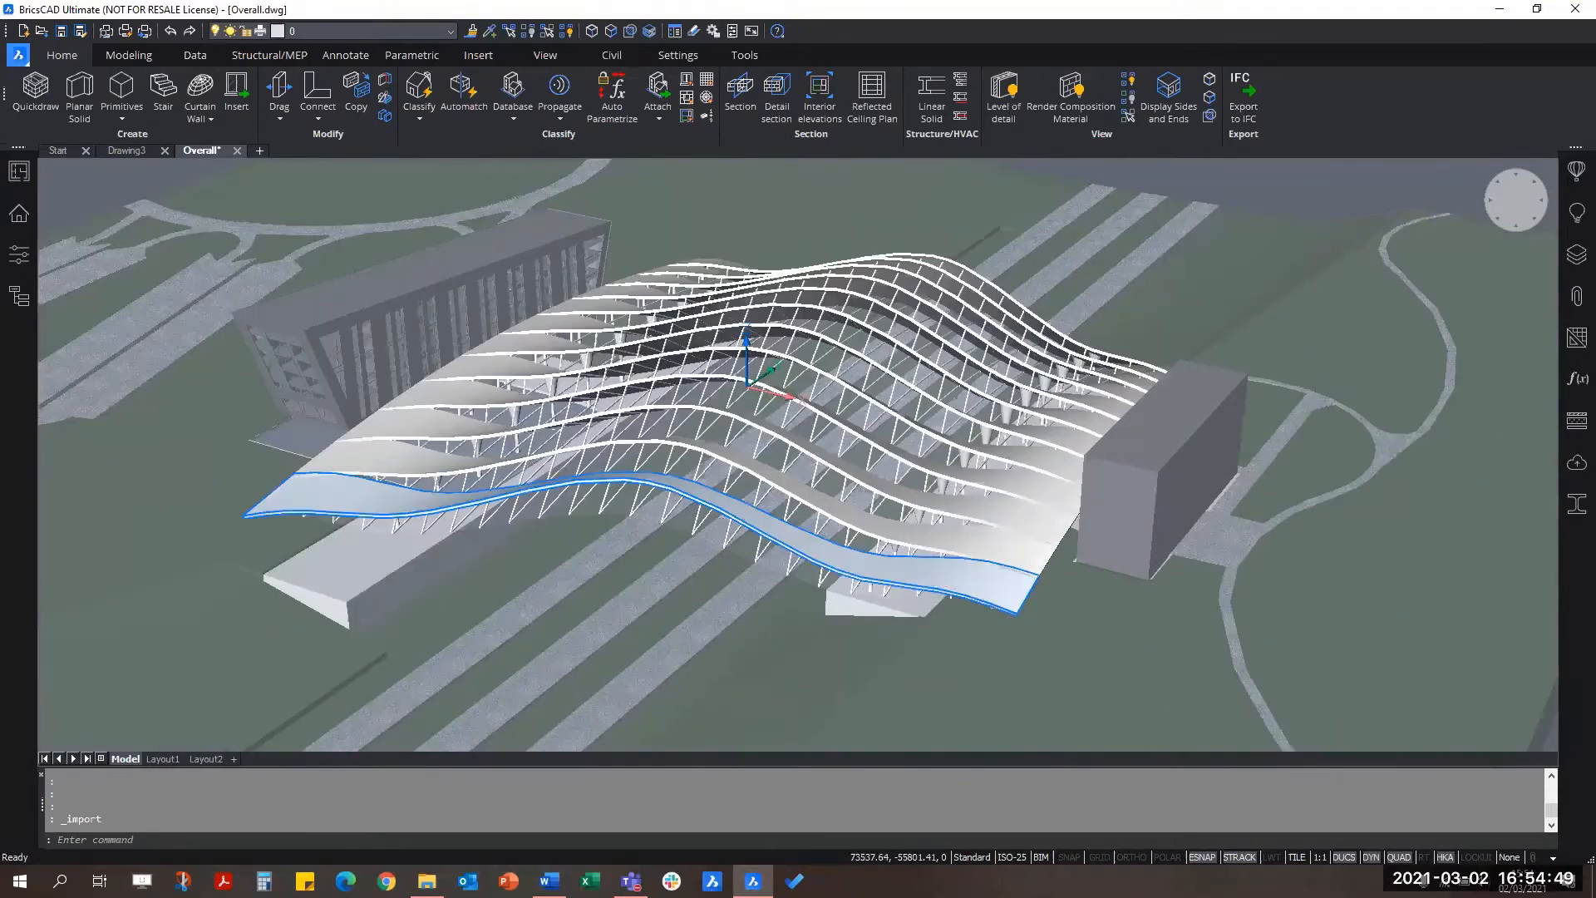
Step: Inspect the properties of the canopy's individual curved roof strips nearest the front edge
key("Escape")
key("Escape")
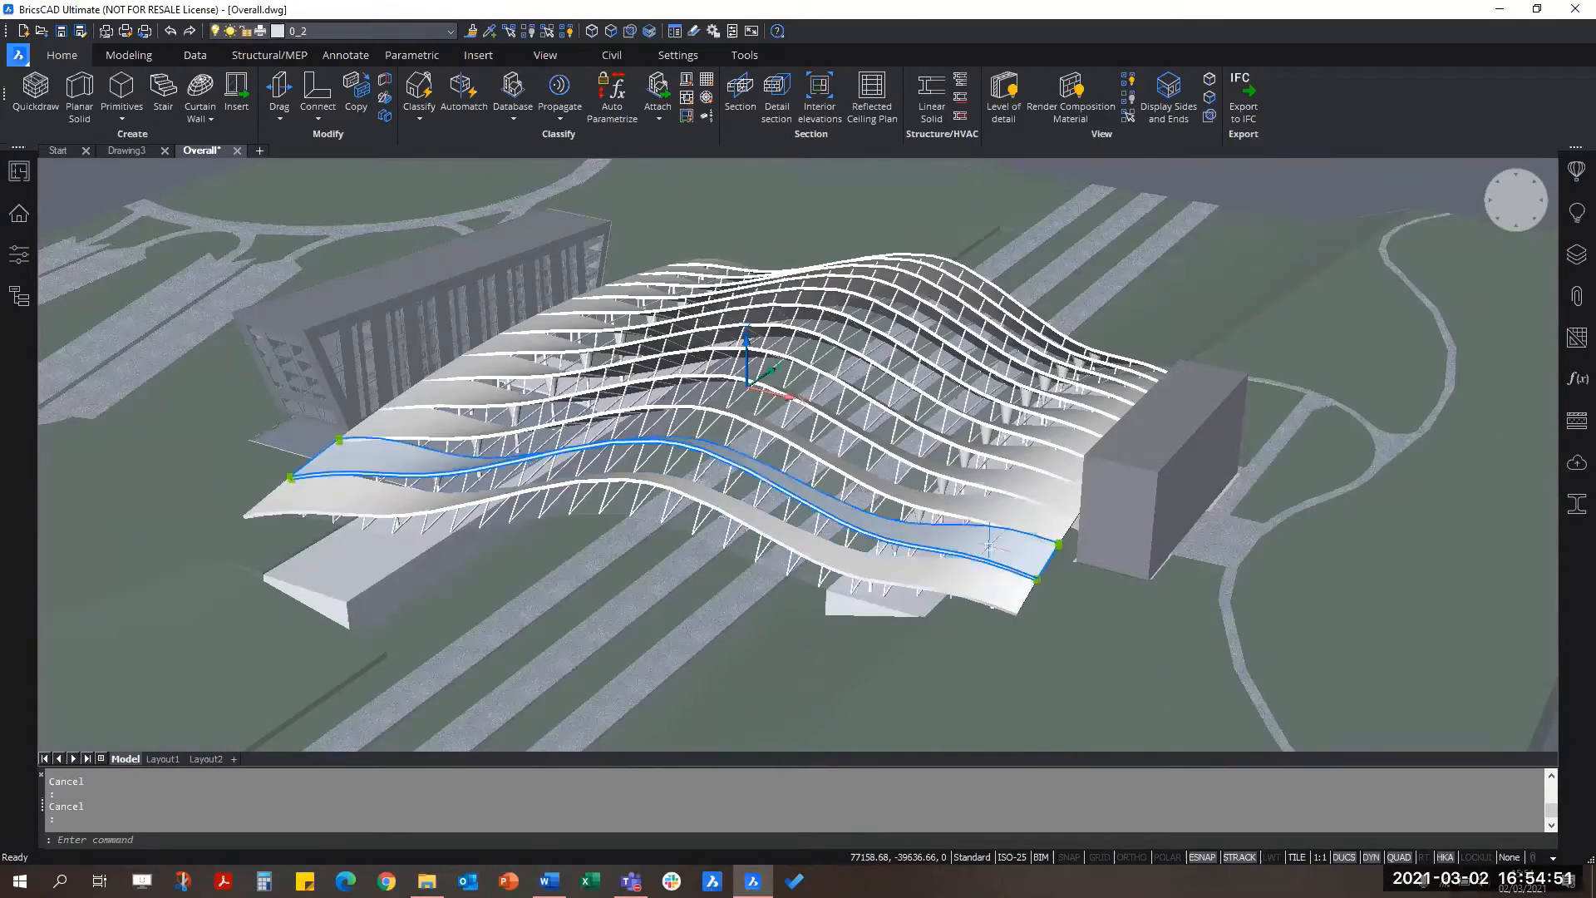
left_click(992, 517)
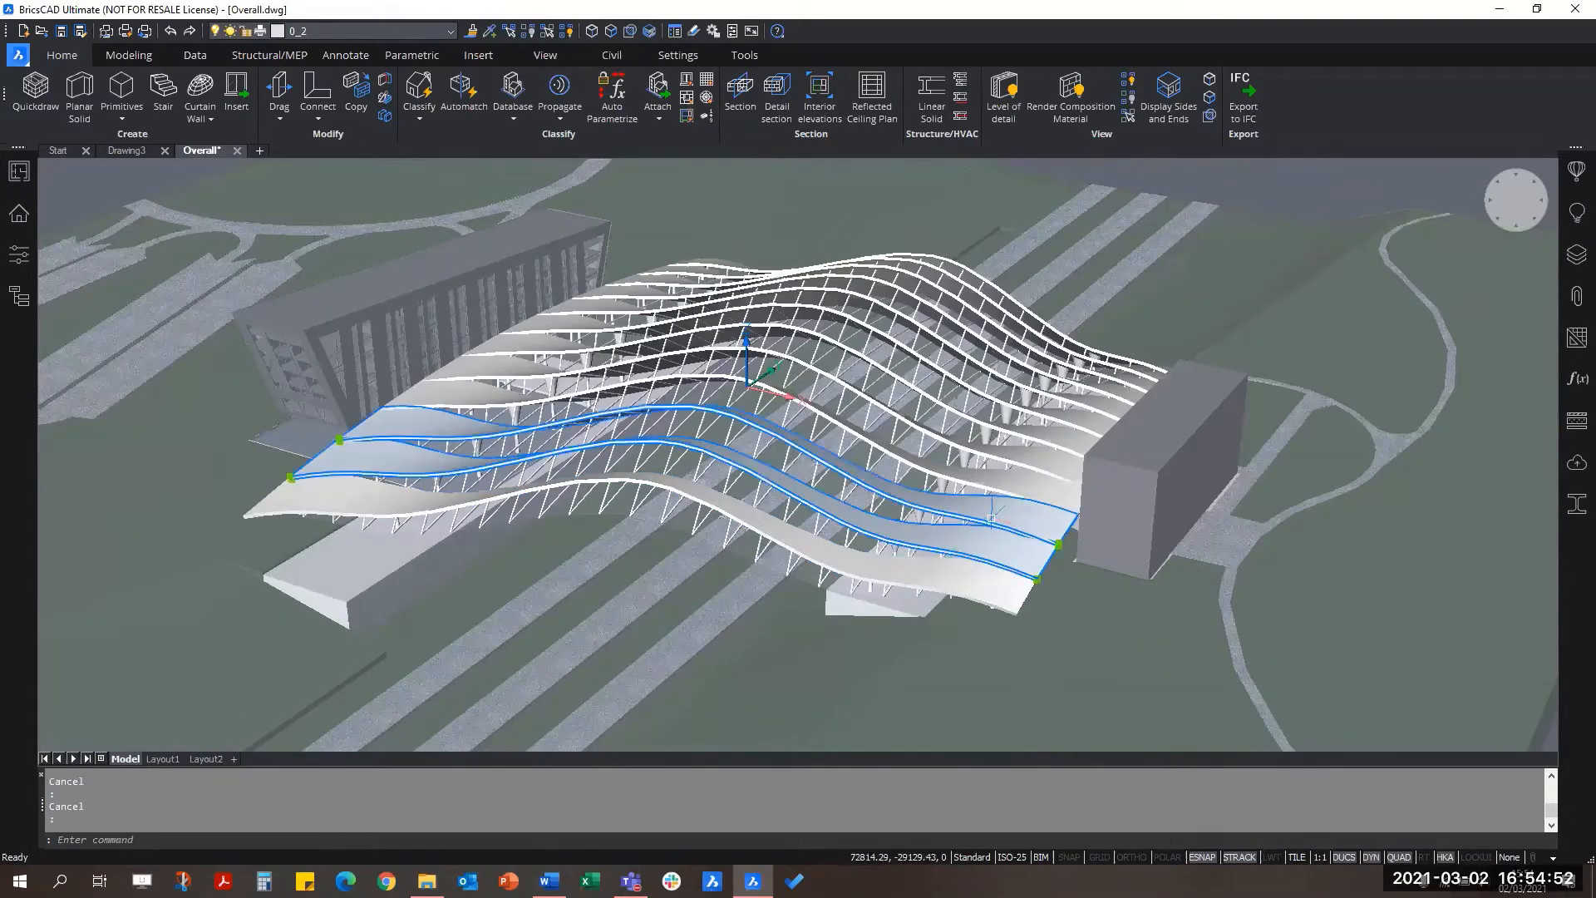
left_click(18, 254)
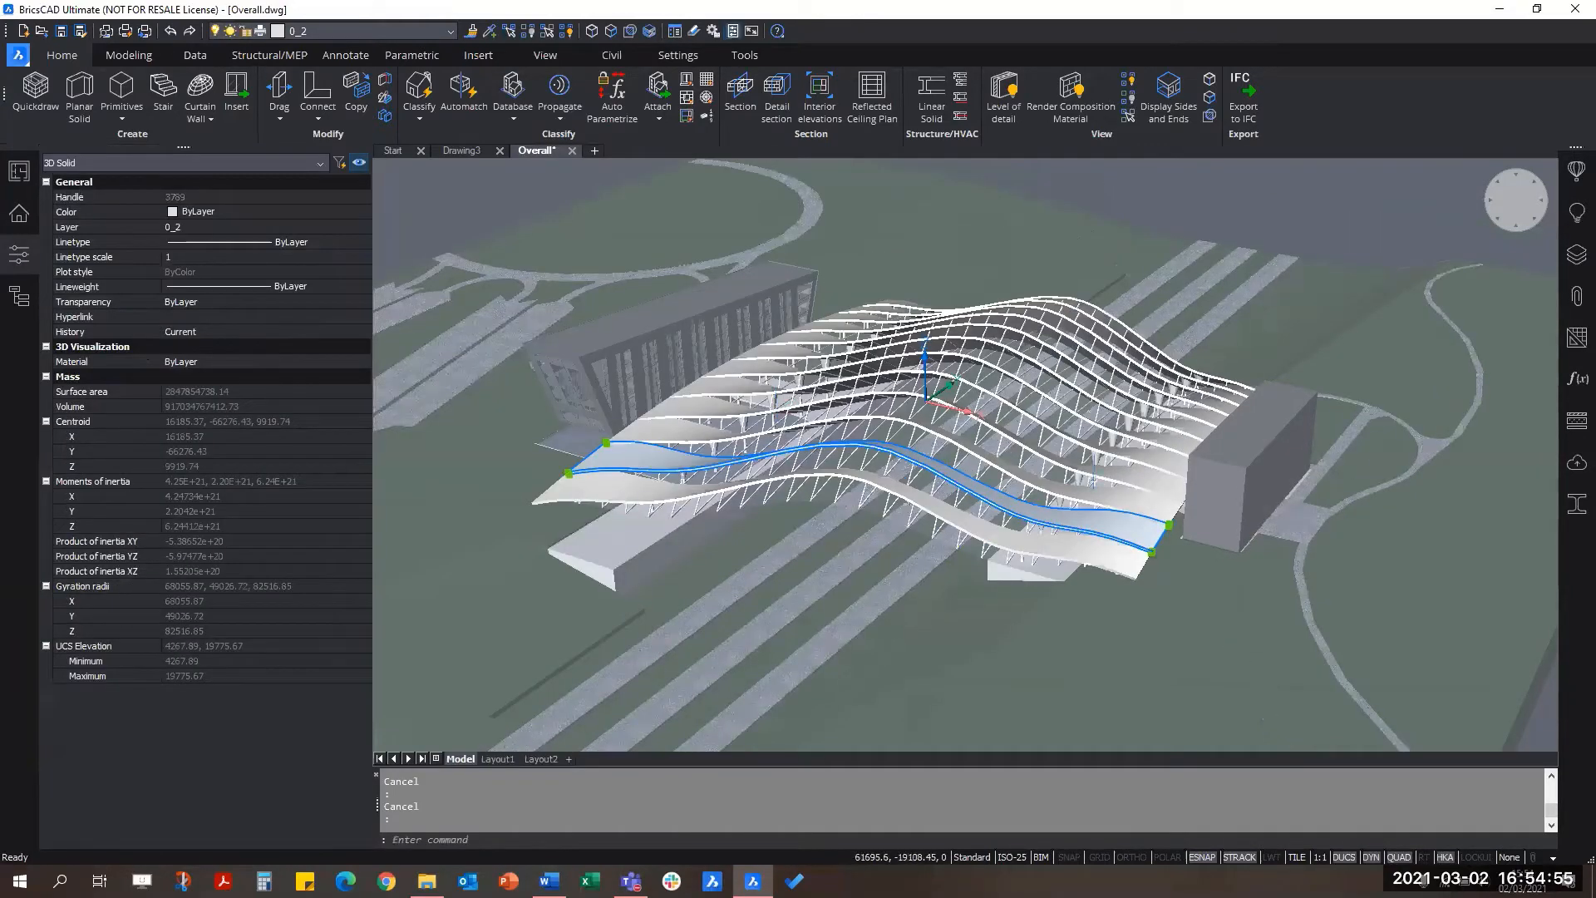
scroll(1046, 484, "up", 4)
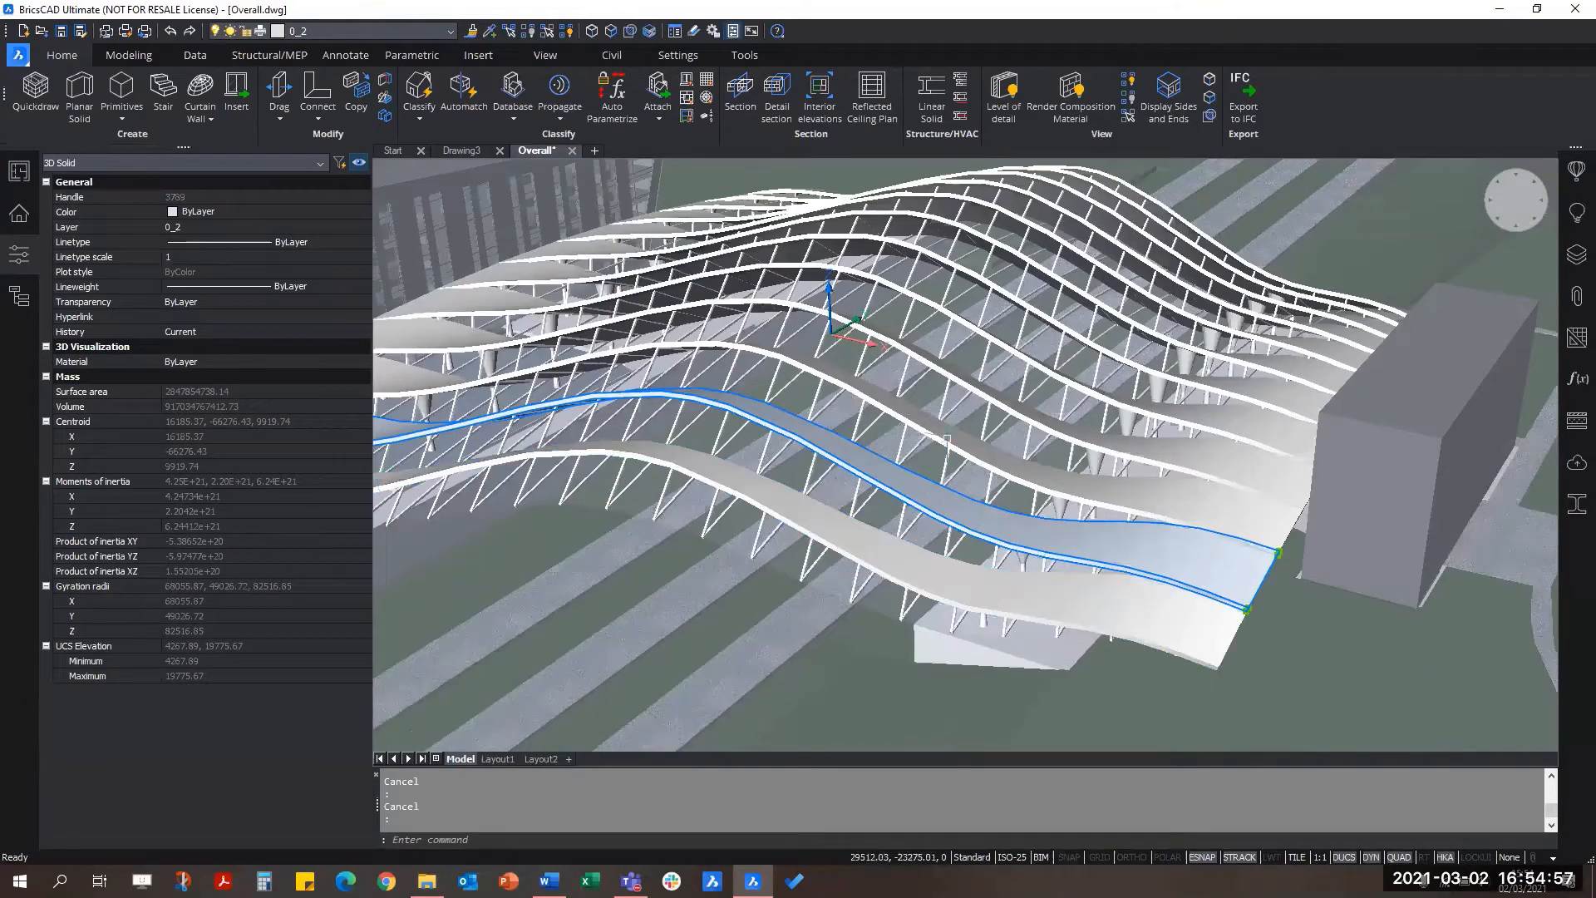
scroll(1112, 516, "down", 2)
key("Escape")
left_click(1136, 575)
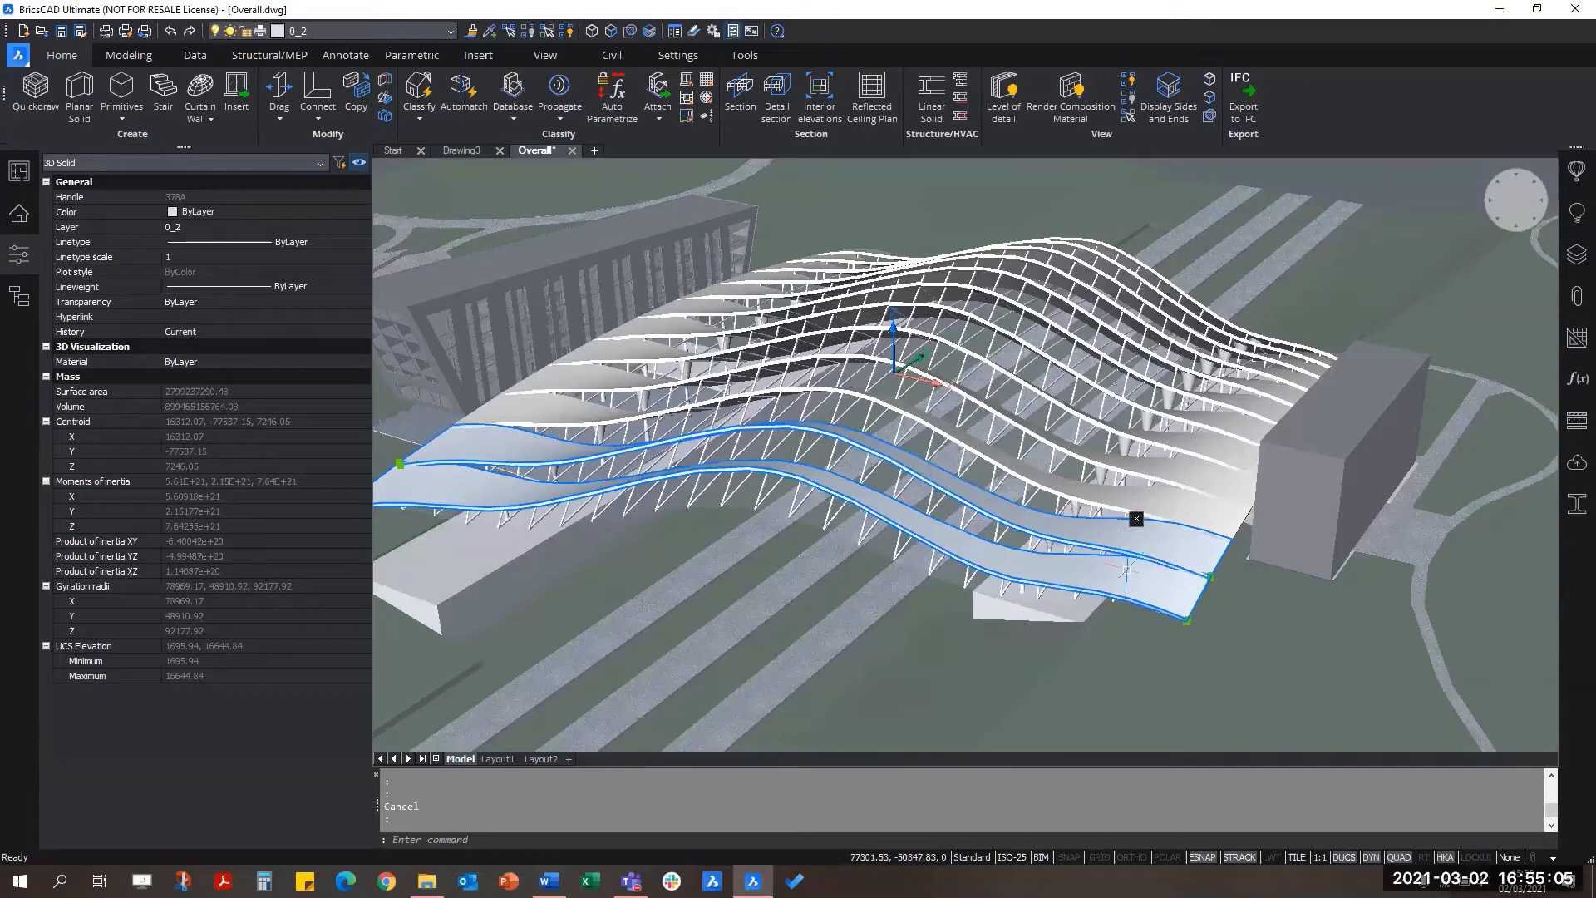
key("Escape")
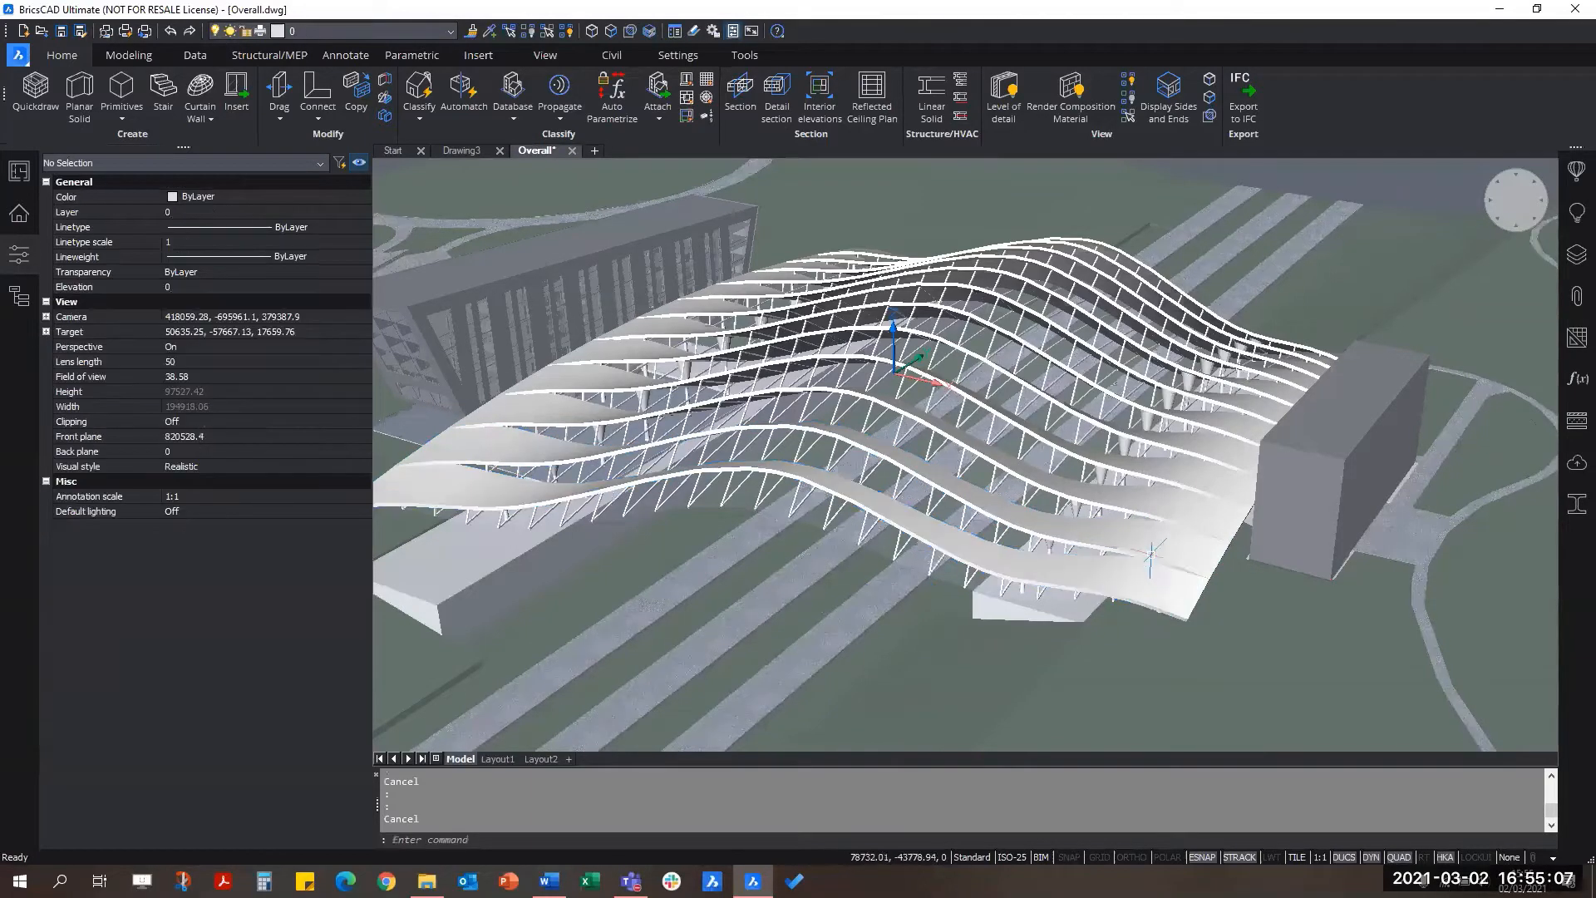
left_click(1145, 543)
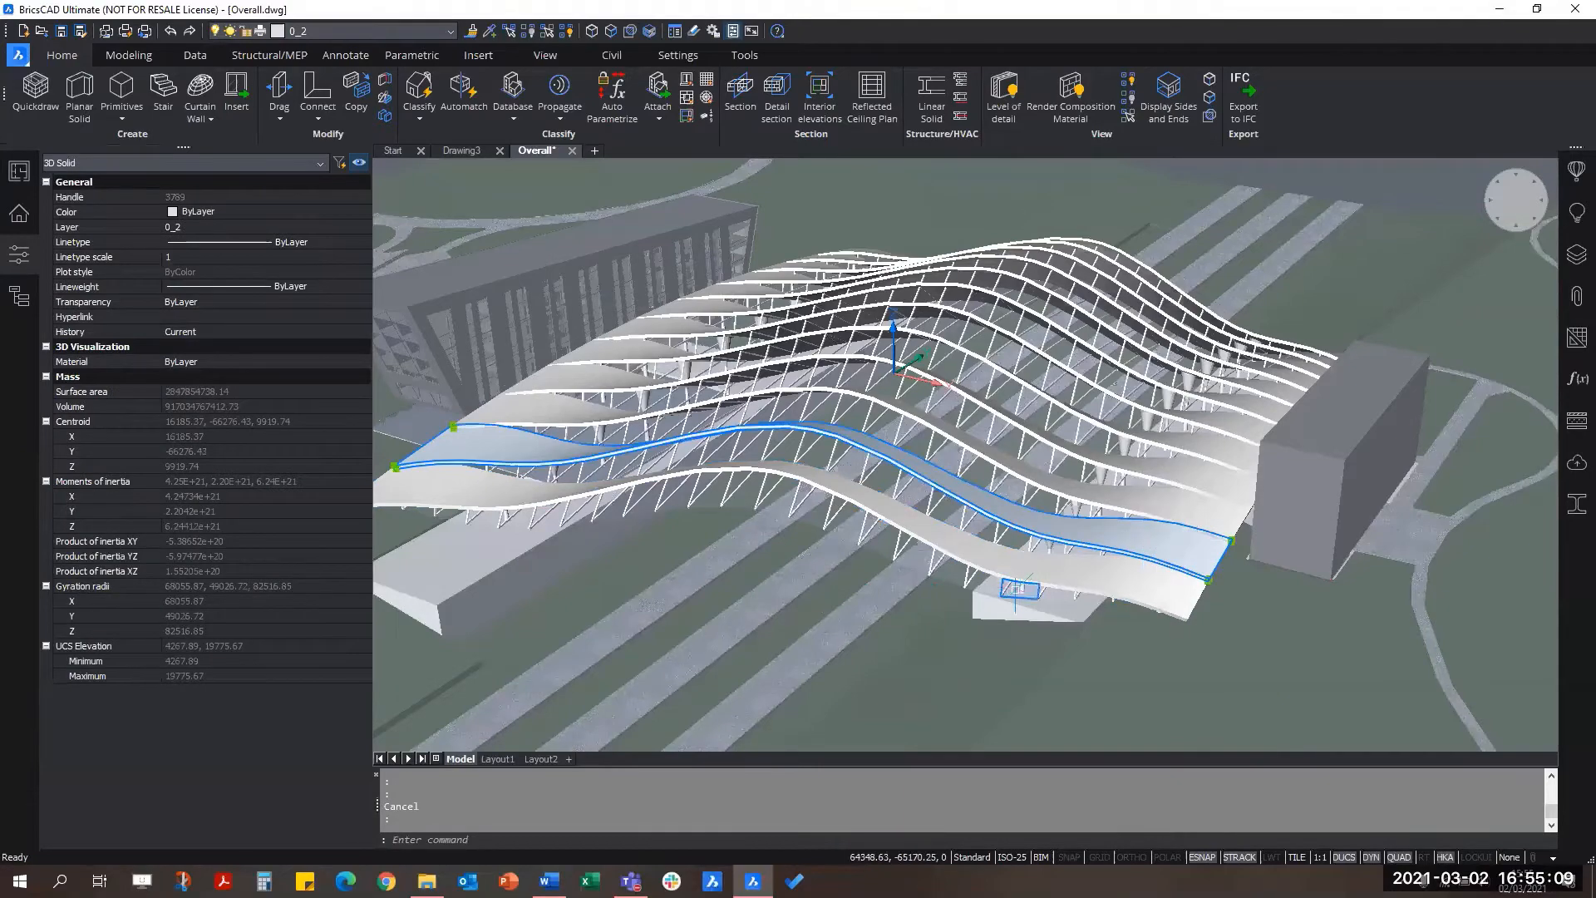
Step: Examine the diagonal support struts beneath the canopy's front roof strip up close
scroll(1014, 590, "up", 5)
key("Escape")
scroll(1015, 565, "down", 2)
middle_click_drag(1010, 561, 1016, 404, "shift")
scroll(821, 527, "up", 7)
scroll(861, 536, "down", 3)
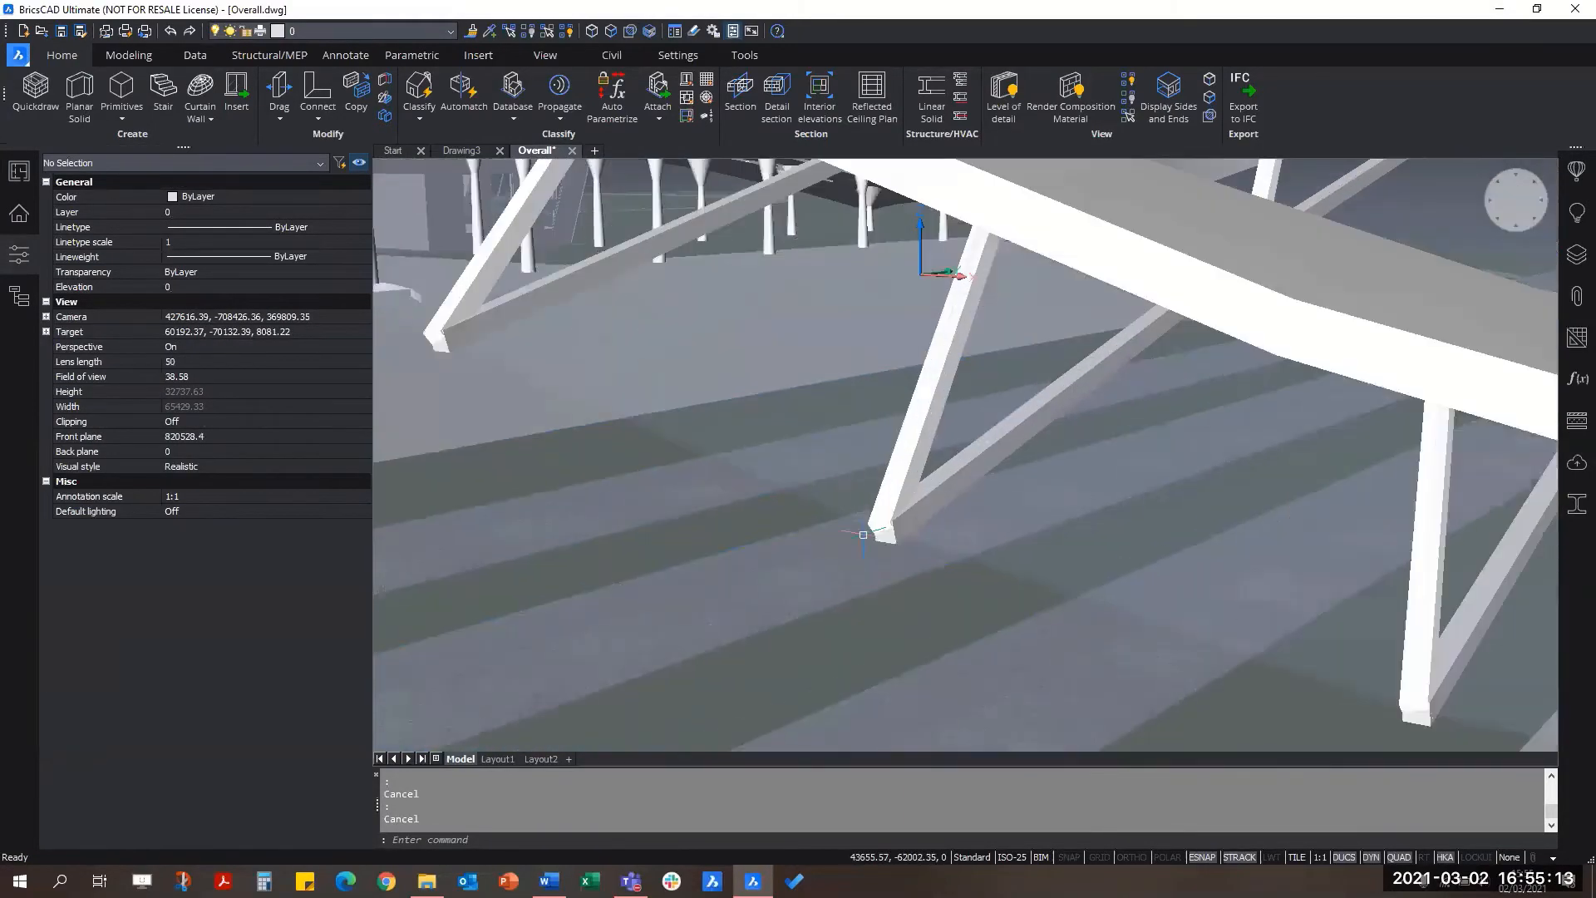
Step: Try extruding the end face at the foot of a diagonal support strut beneath the canopy's front roof strip
scroll(863, 534, "up", 5)
scroll(873, 541, "down", 4)
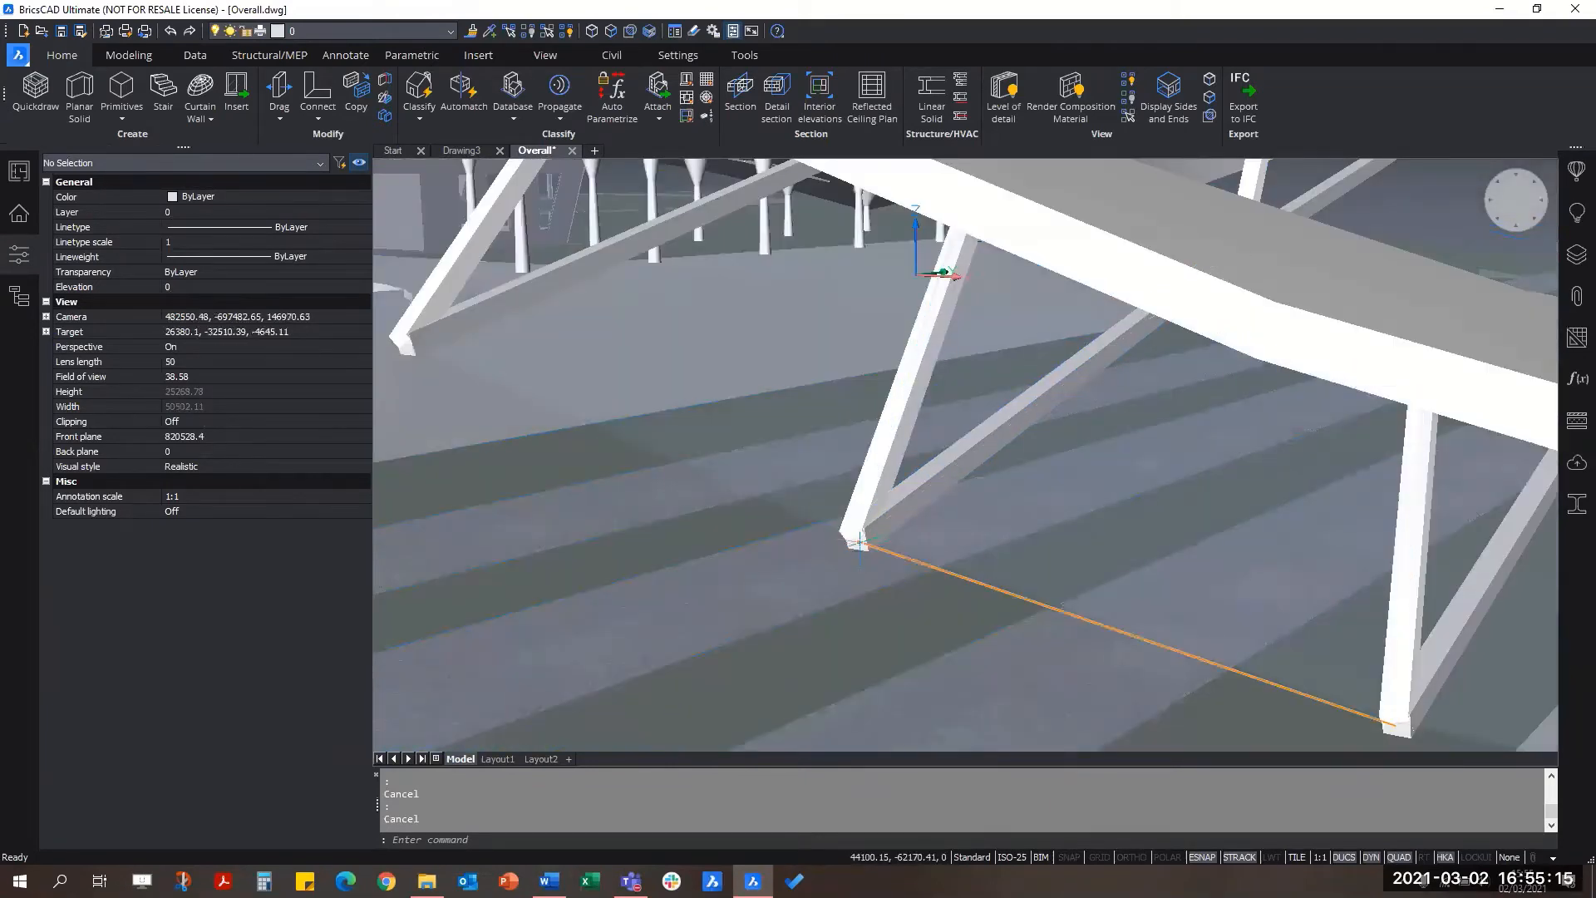
left_click(857, 538)
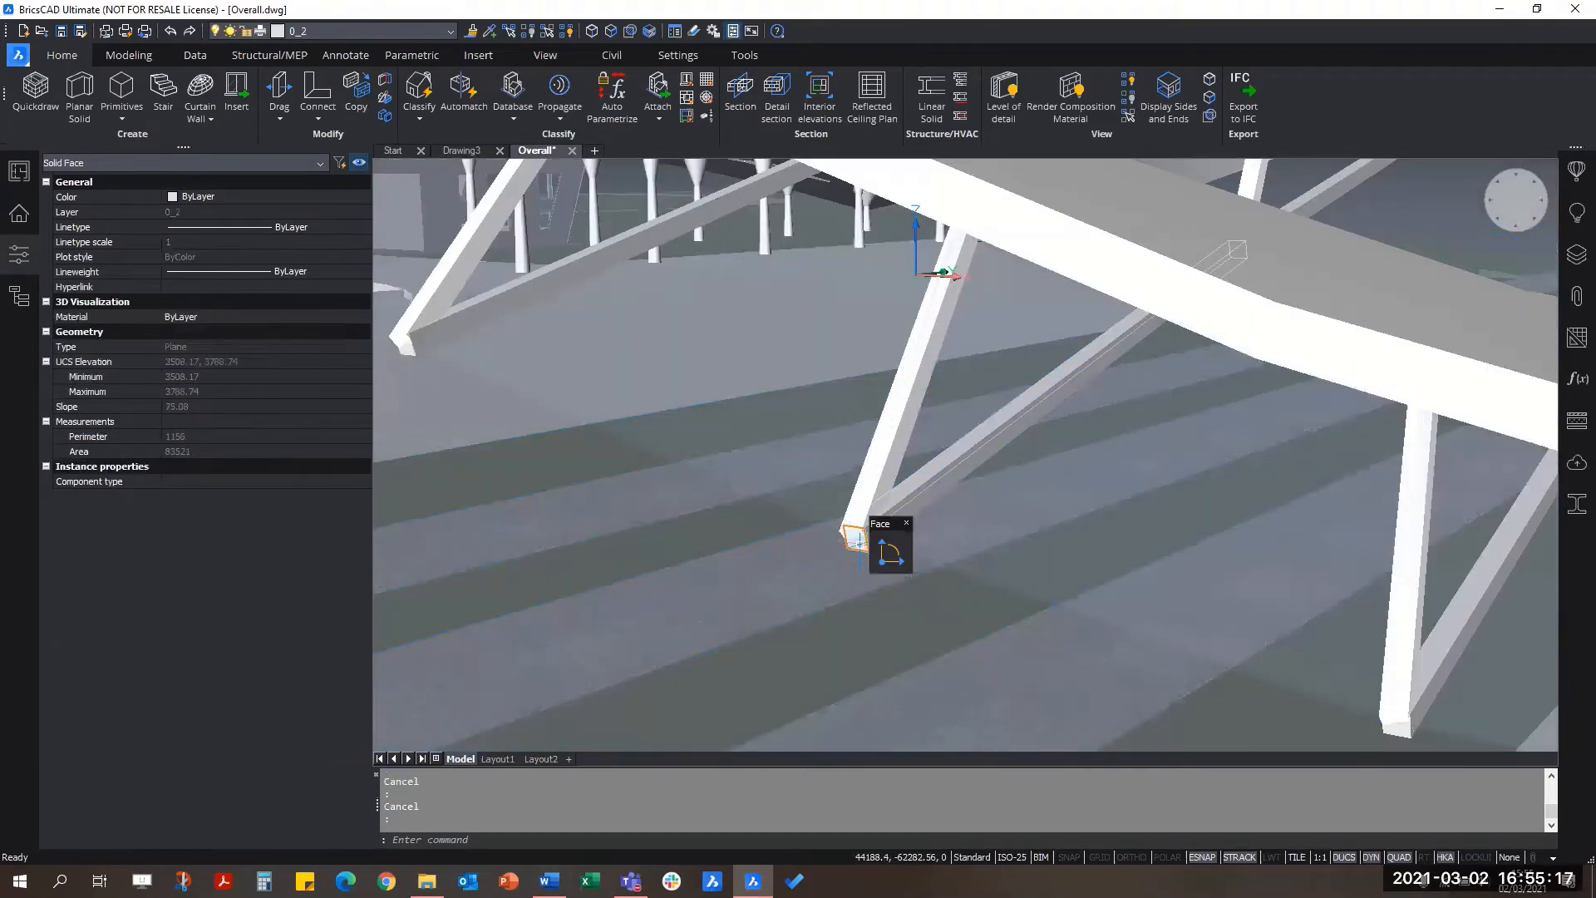
mouse_move(890, 553)
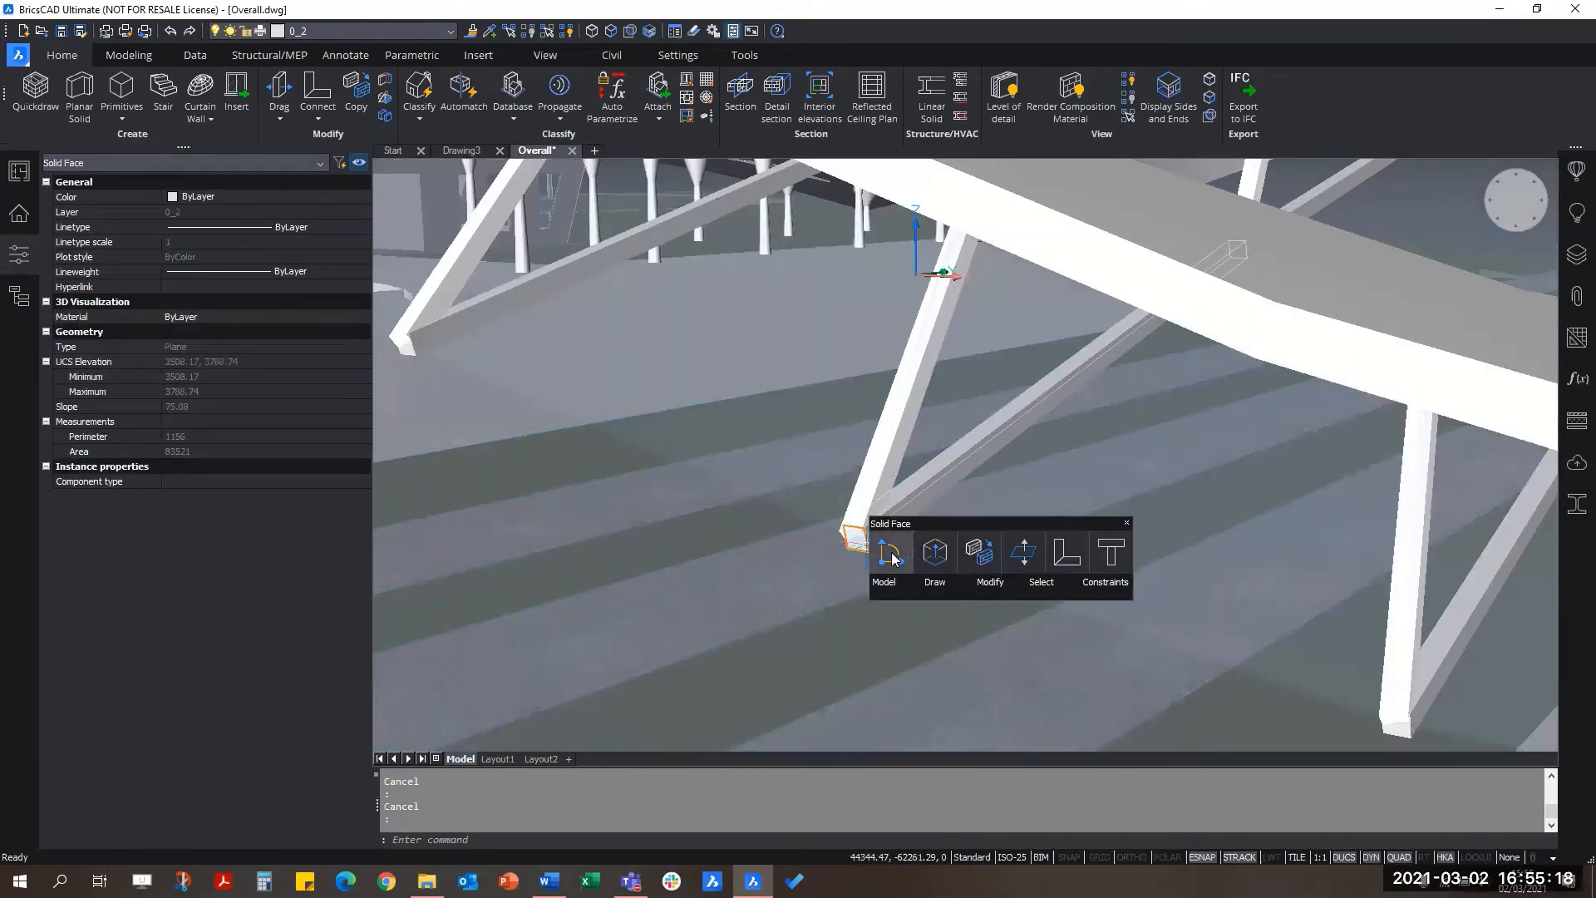
left_click(935, 553)
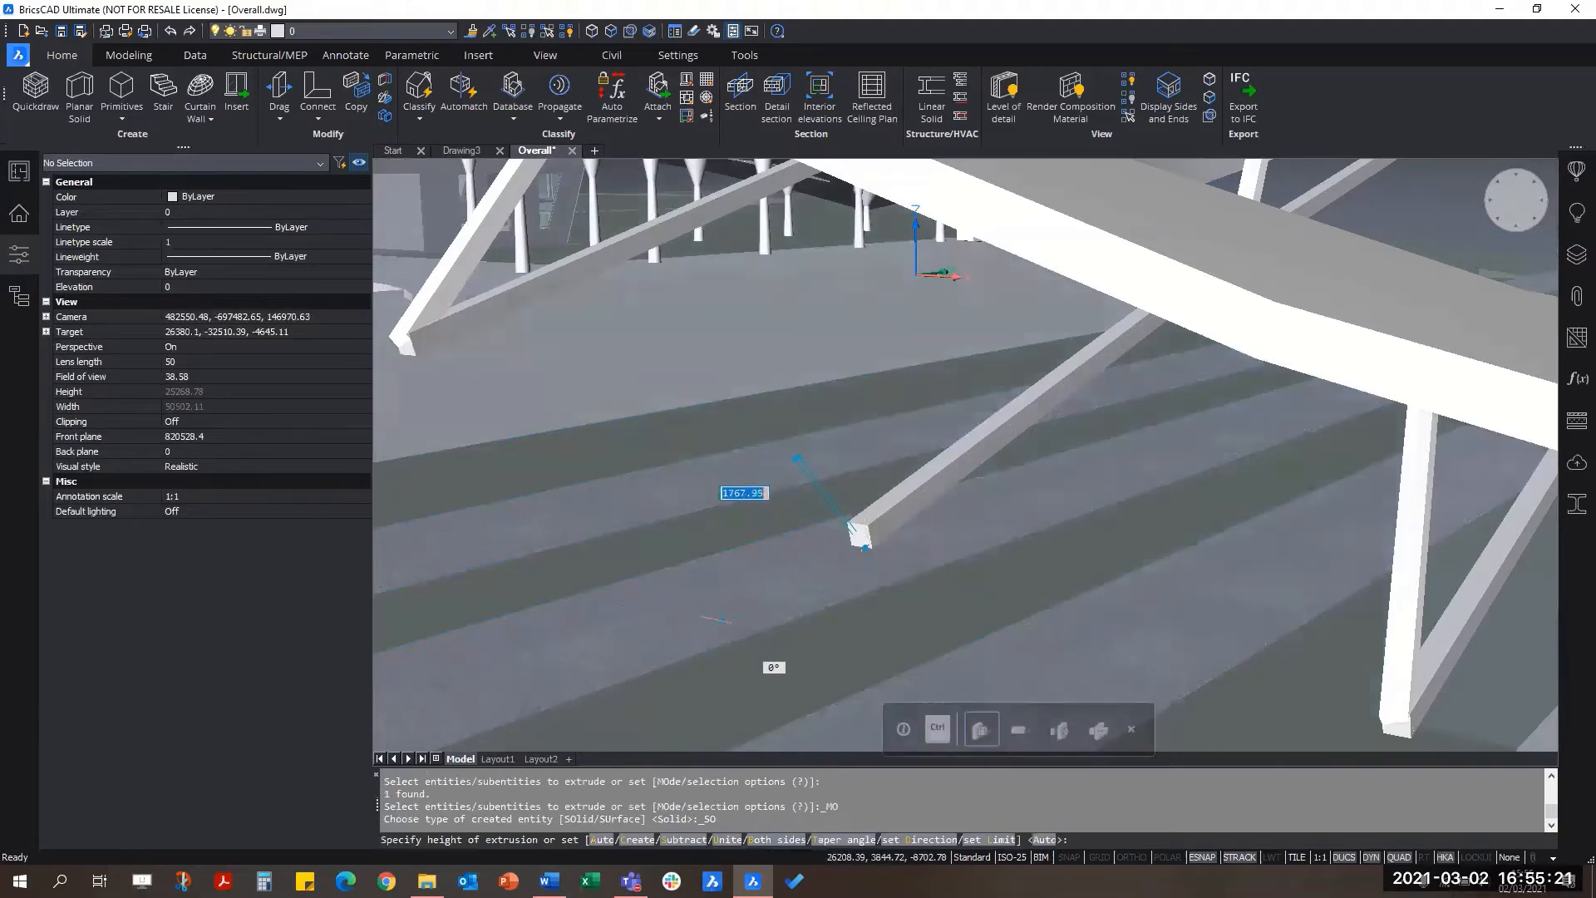
left_click(696, 648)
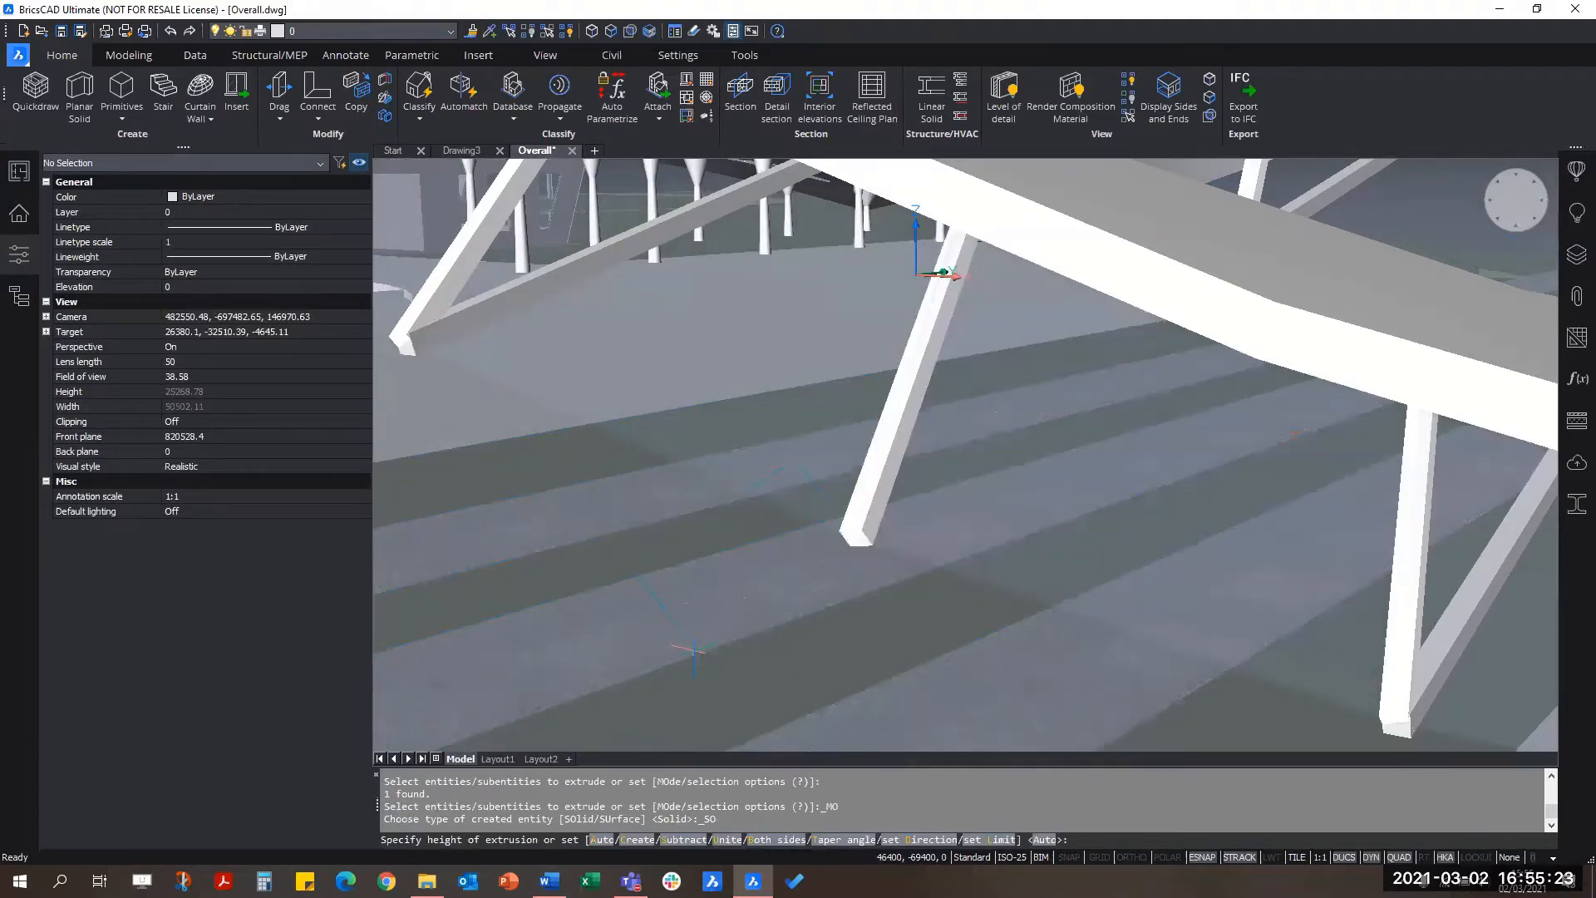
Step: Undo the extrusion of the support strut's foot
scroll(694, 651, "down", 5)
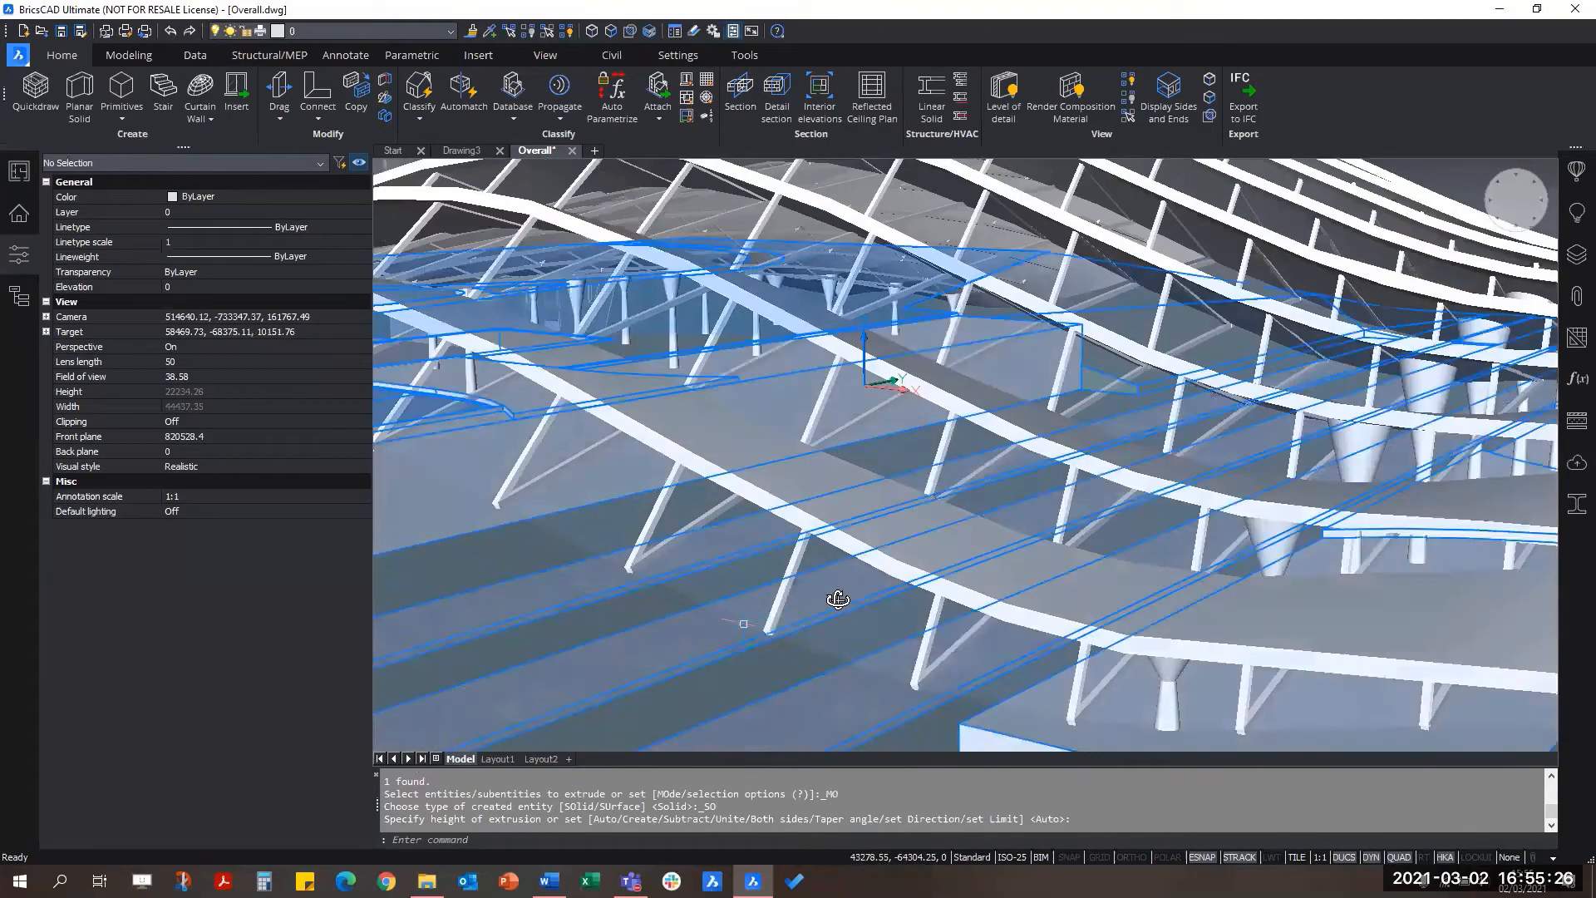
middle_click_drag(833, 595, 819, 507, "shift")
scroll(885, 613, "down", 5)
middle_click_drag(901, 602, 865, 681, "shift")
key("ctrl+z")
key("ctrl+z")
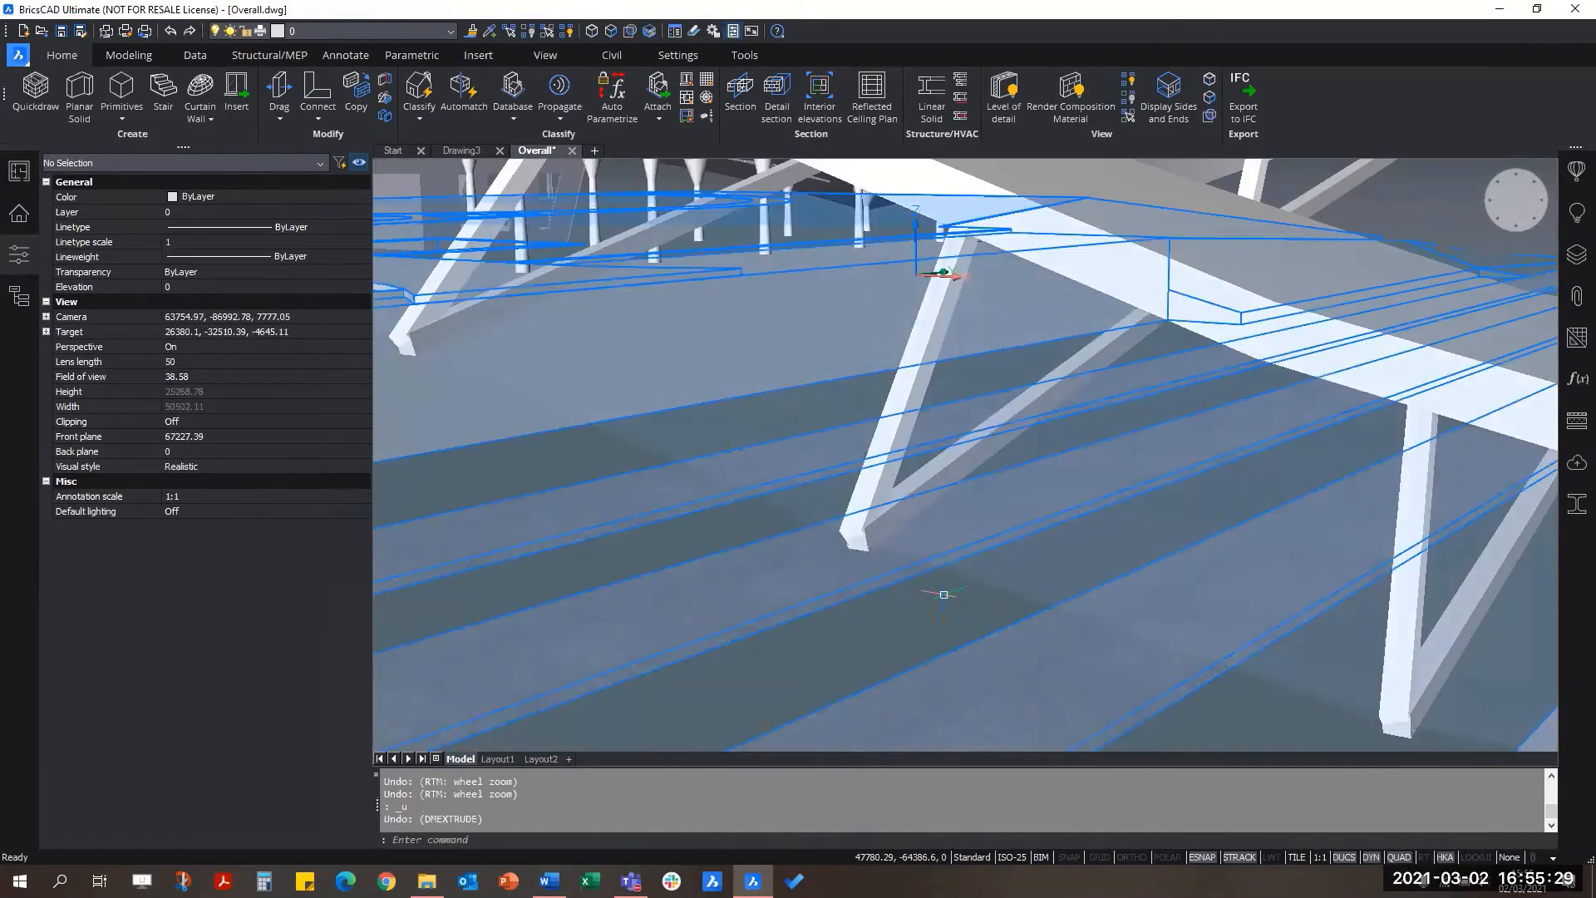
Step: Examine the whole canopy with both station buildings and the surrounding site from above and from the side
scroll(944, 572, "down", 6)
key("Escape")
key("Escape")
scroll(943, 573, "down", 5)
middle_click_drag(944, 573, 974, 661, "shift")
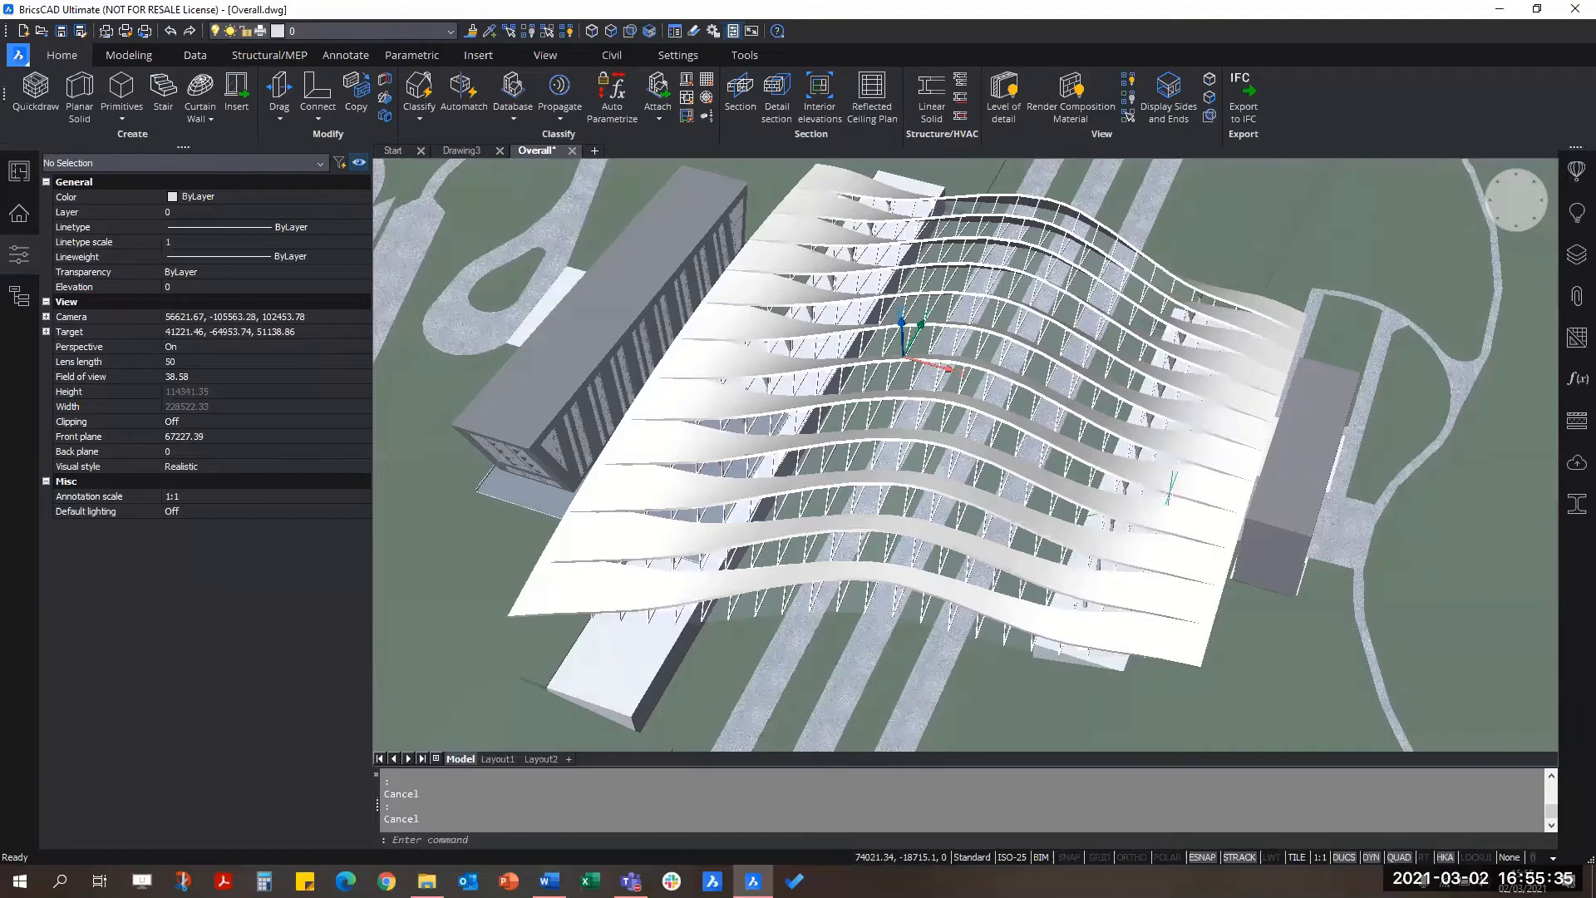
scroll(939, 451, "down", 3)
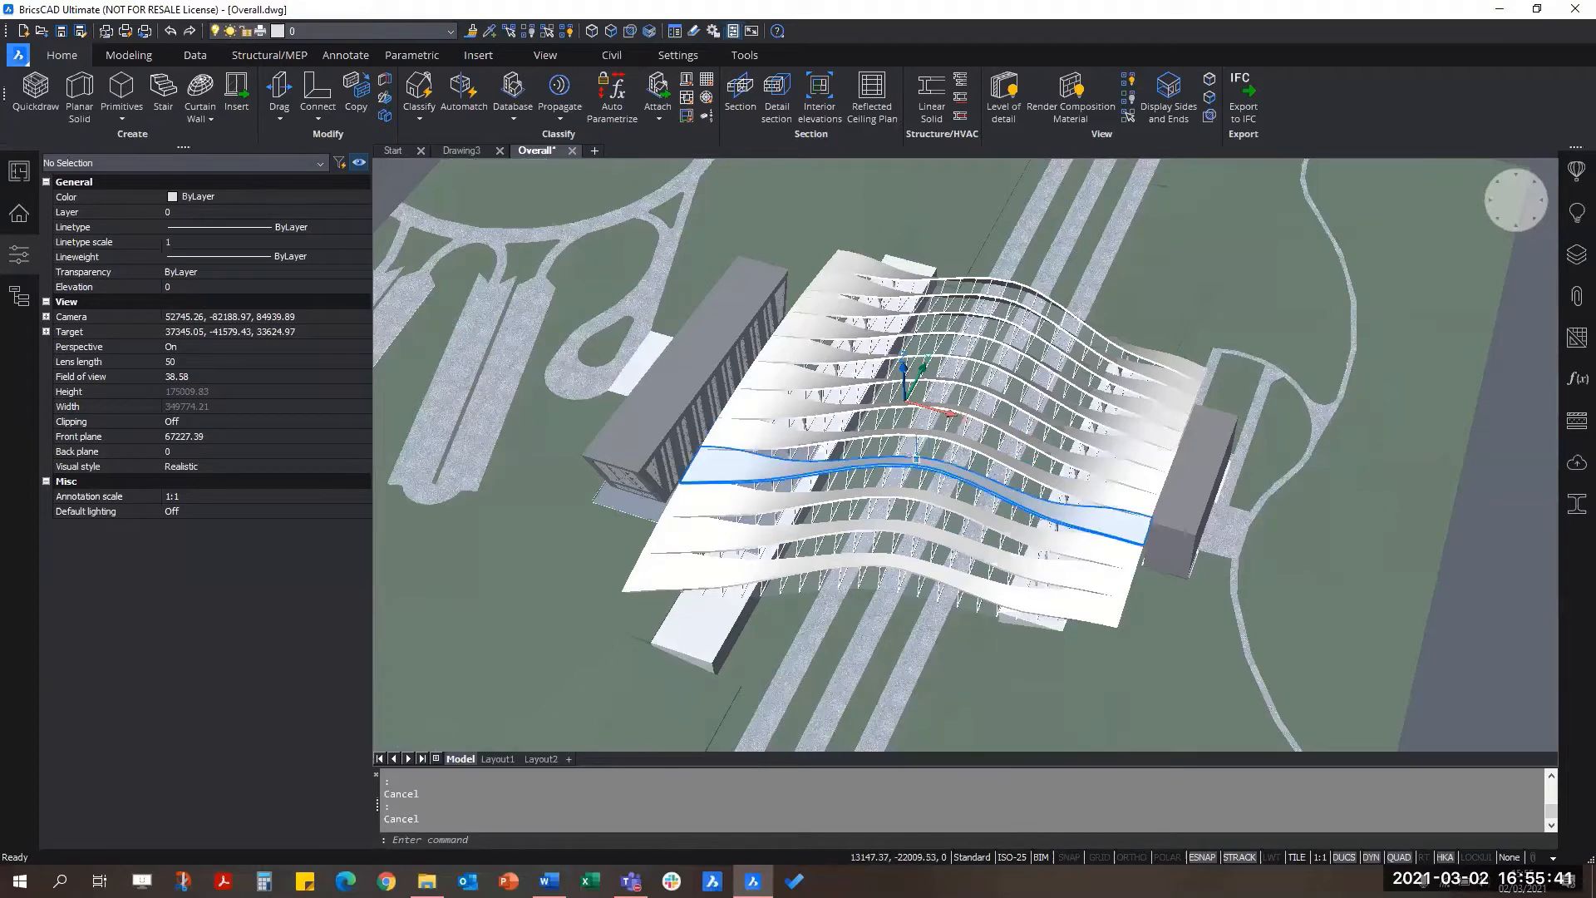
scroll(726, 392, "down", 4)
middle_click_drag(1049, 523, 1037, 452, "shift")
scroll(1030, 449, "up", 3)
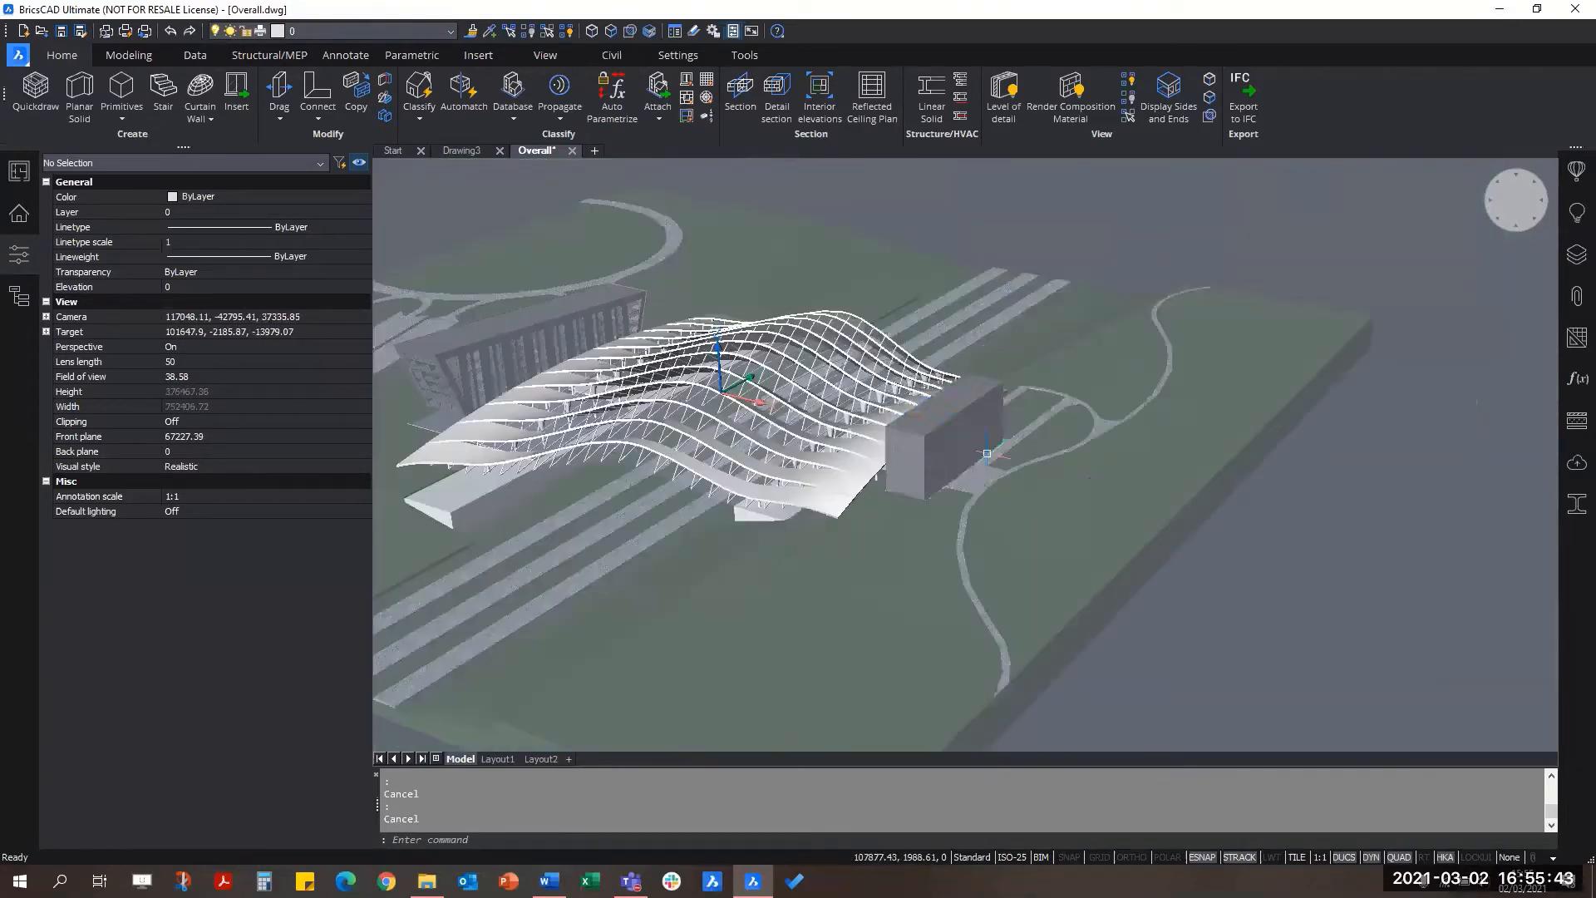
Step: Show the site model's attachments and open the externally referenced East building as its own drawing
left_click(943, 434)
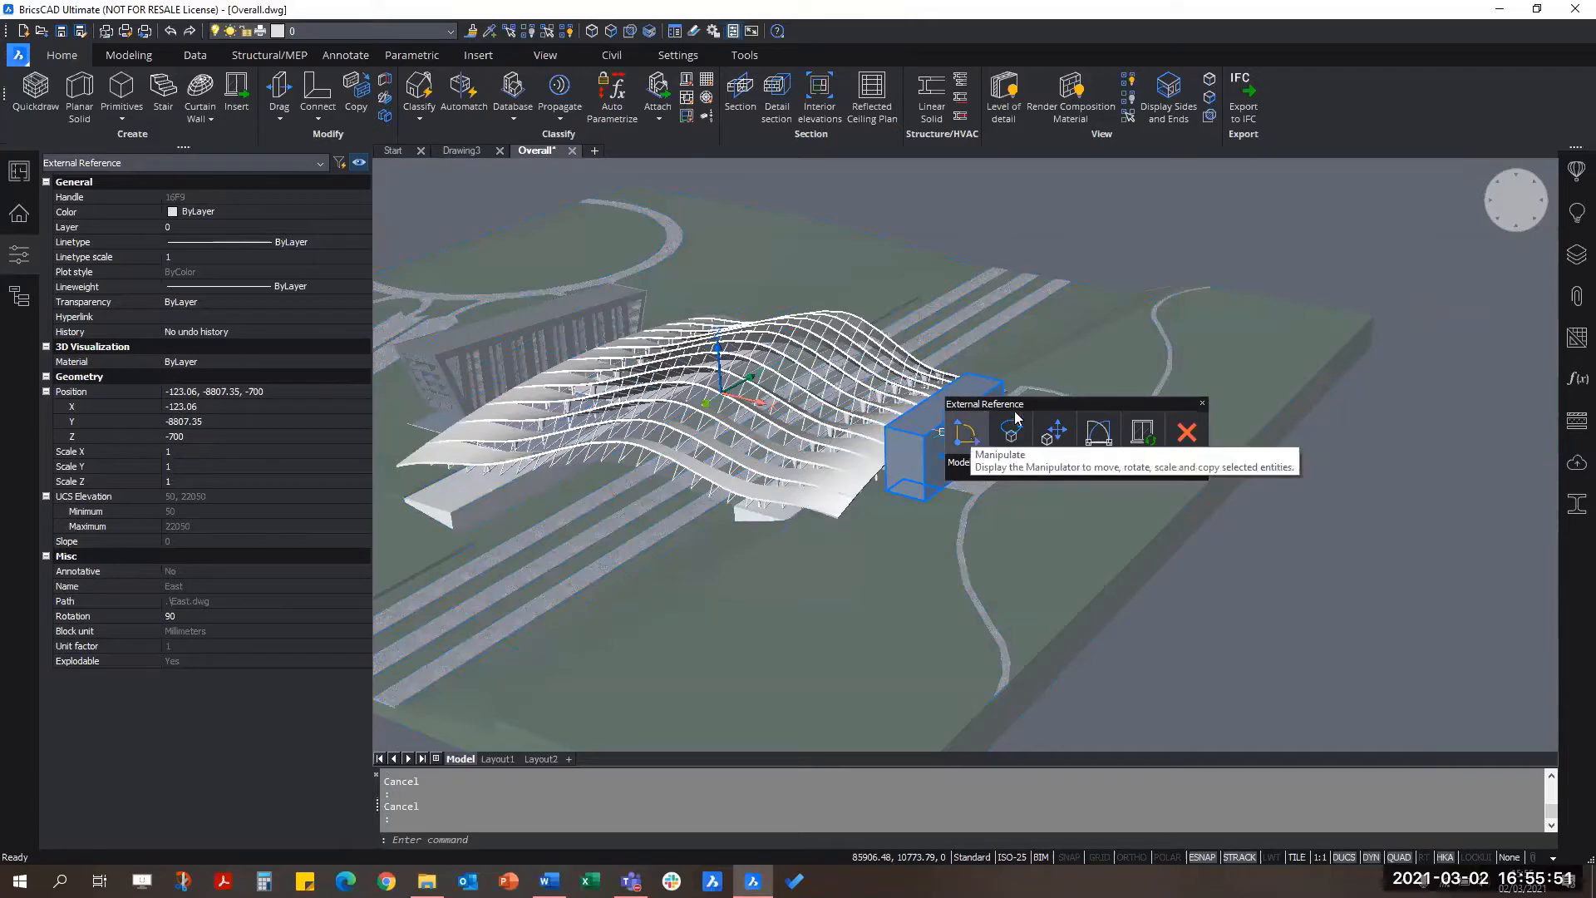
left_click(1578, 297)
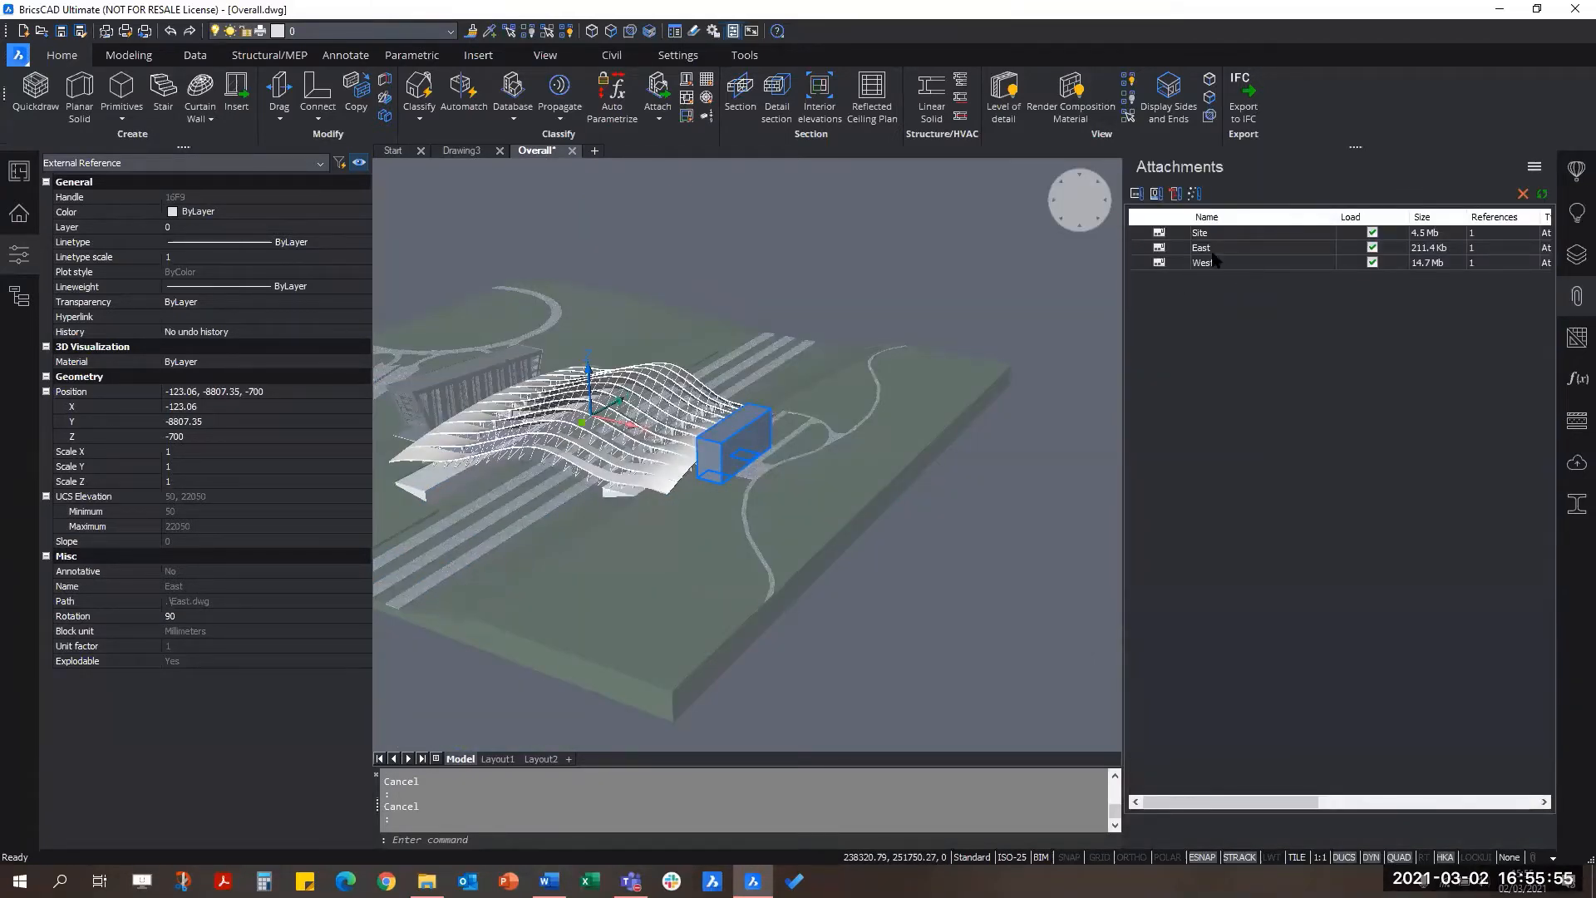
scroll(610, 415, "up", 3)
mouse_move(831, 475)
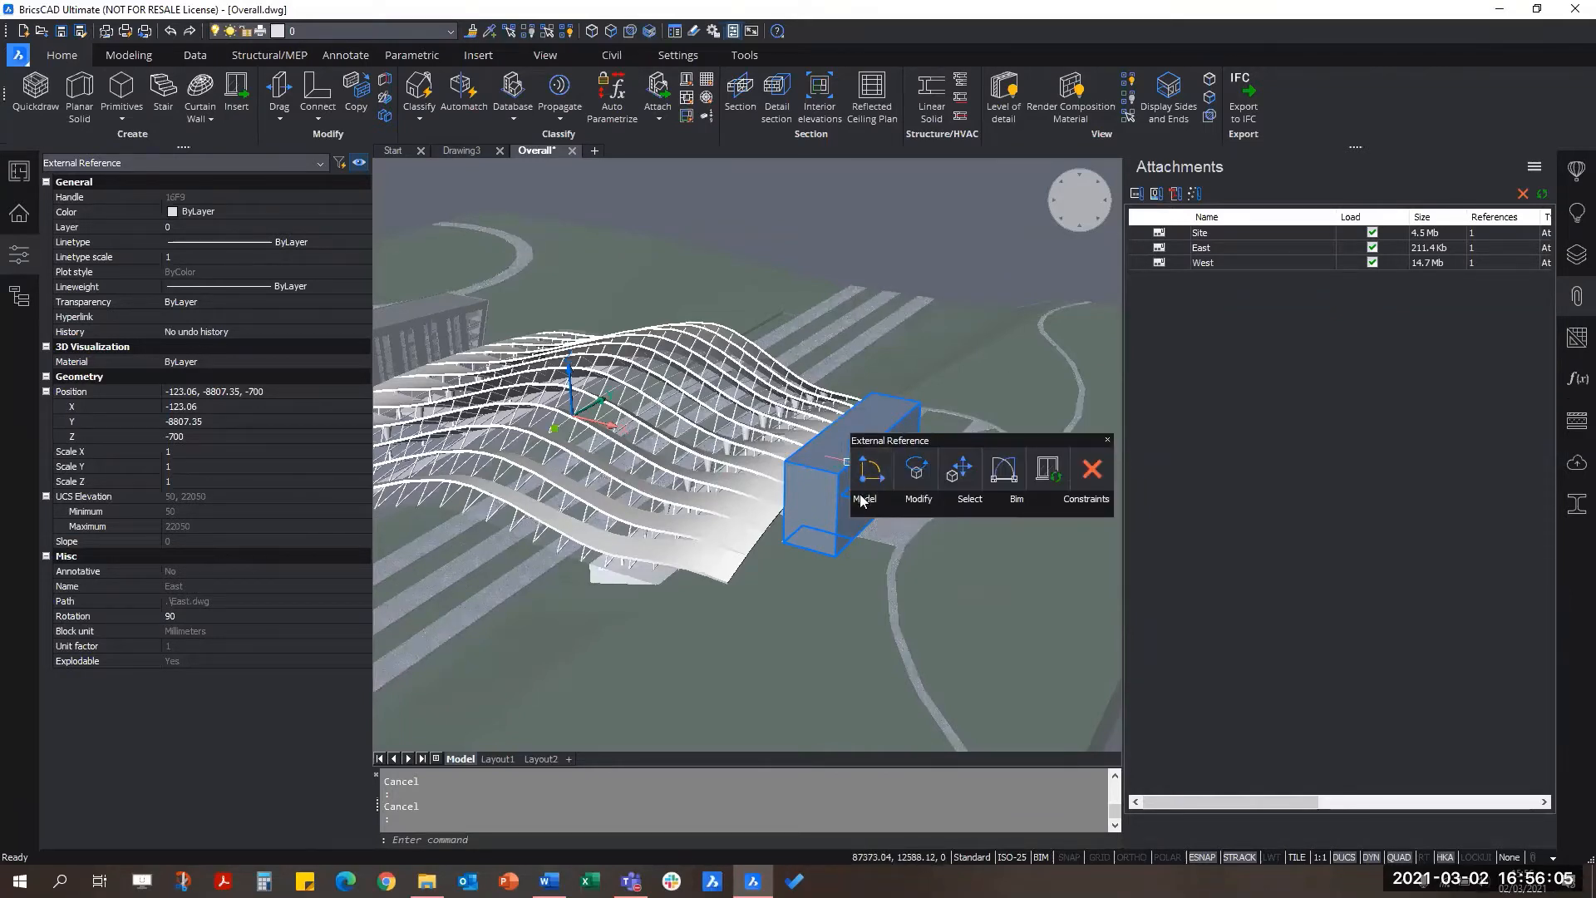
mouse_move(935, 503)
mouse_move(1019, 498)
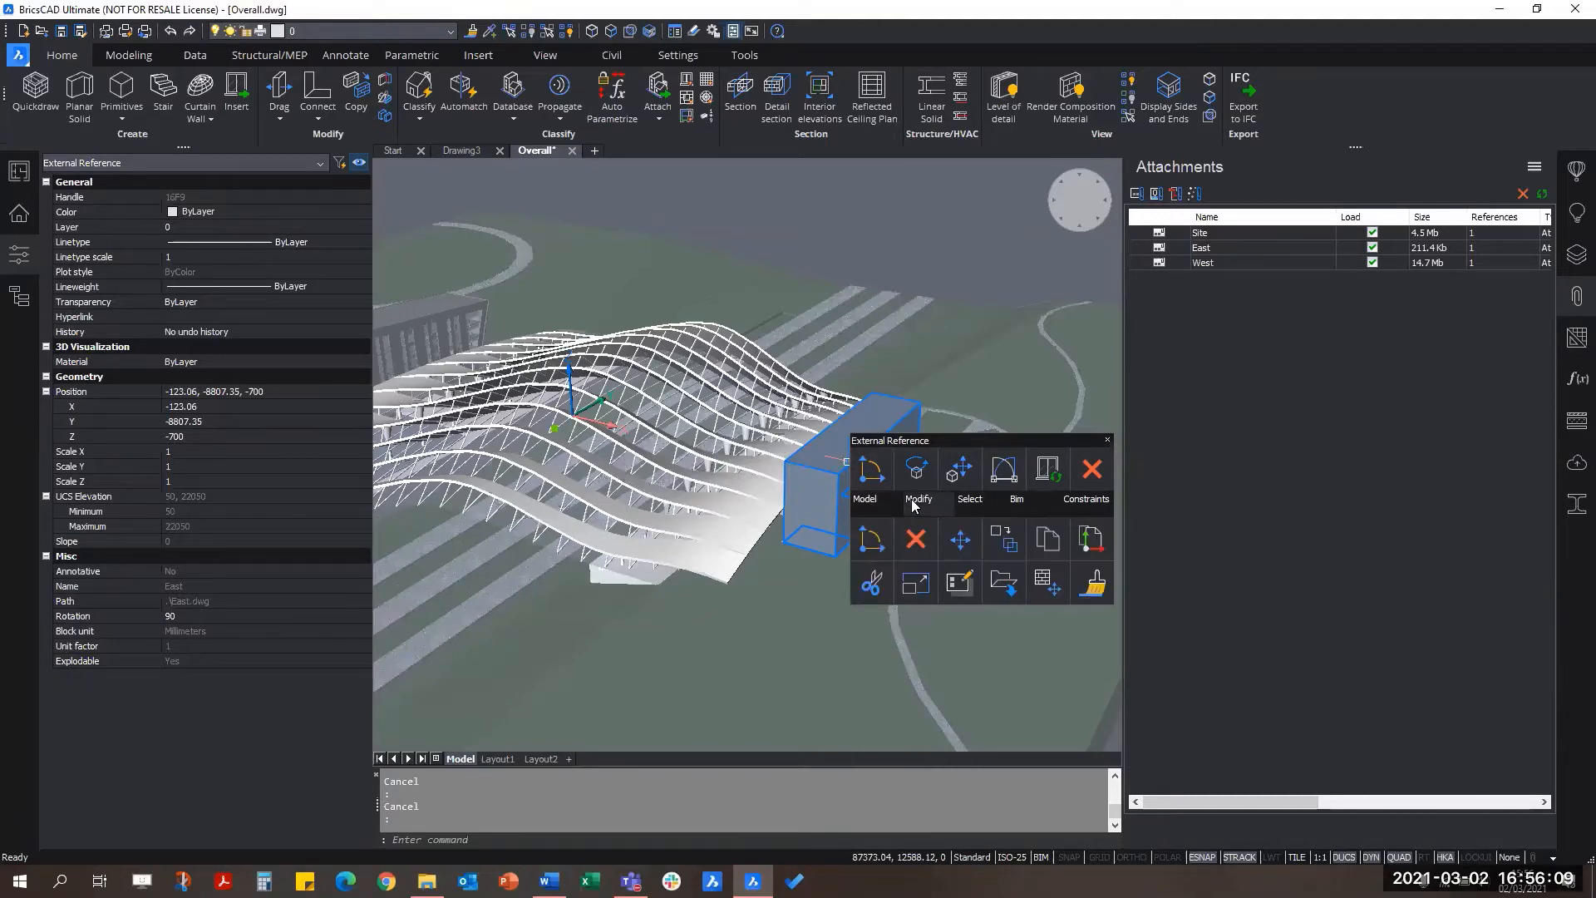
left_click(994, 586)
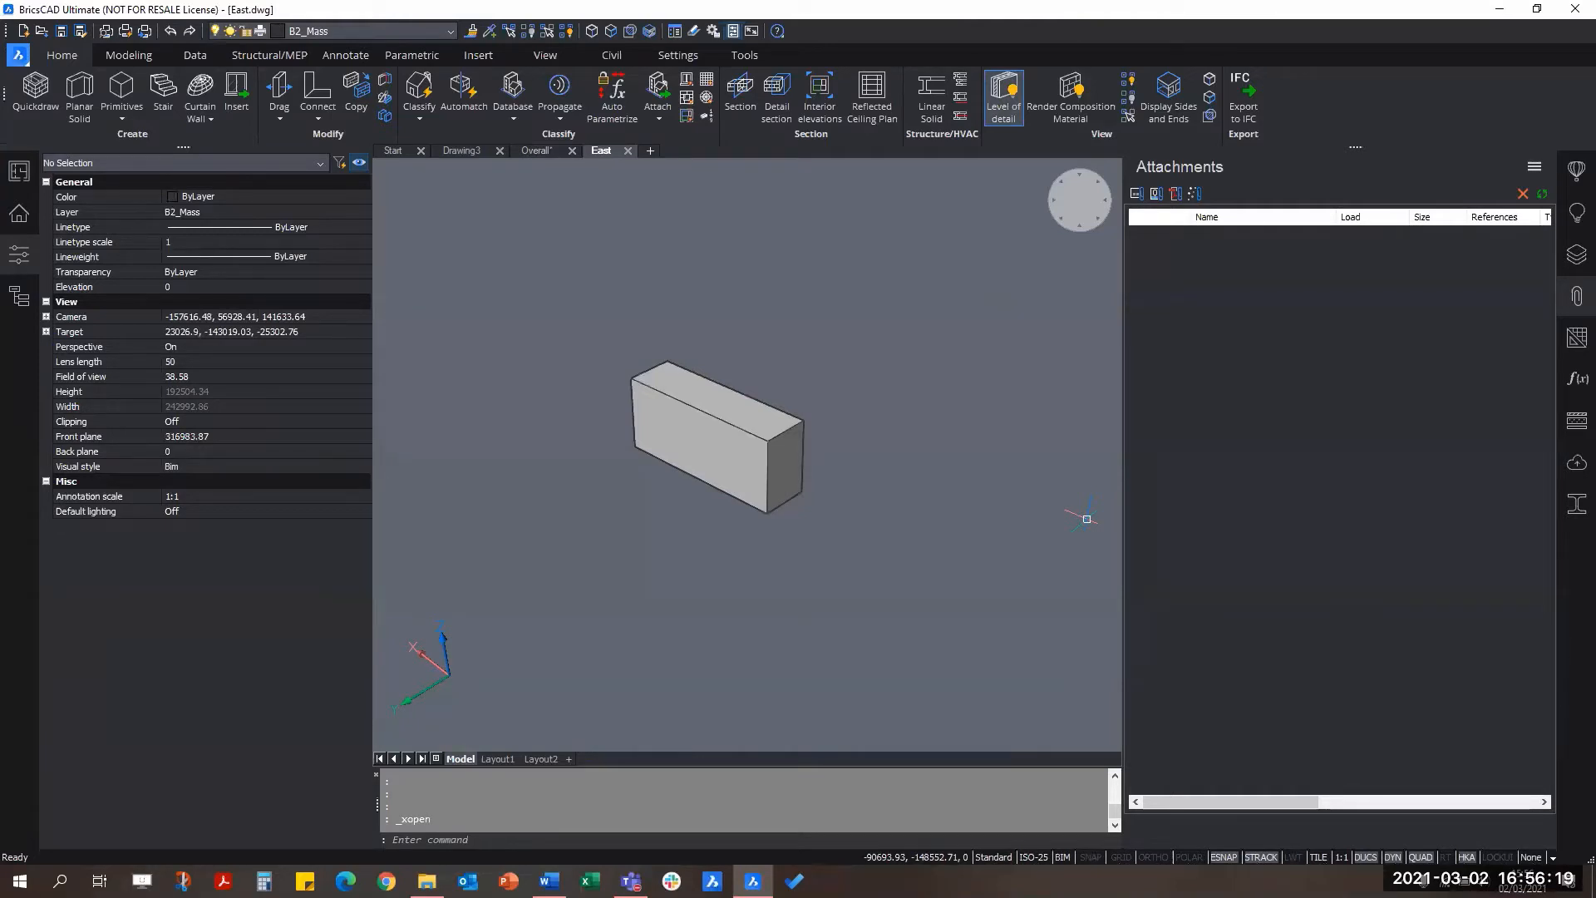
Step: Compare the East building mass with its placement in the Overall drawing, then examine the mass in the East drawing
middle_click_drag(934, 424, 804, 438, "shift")
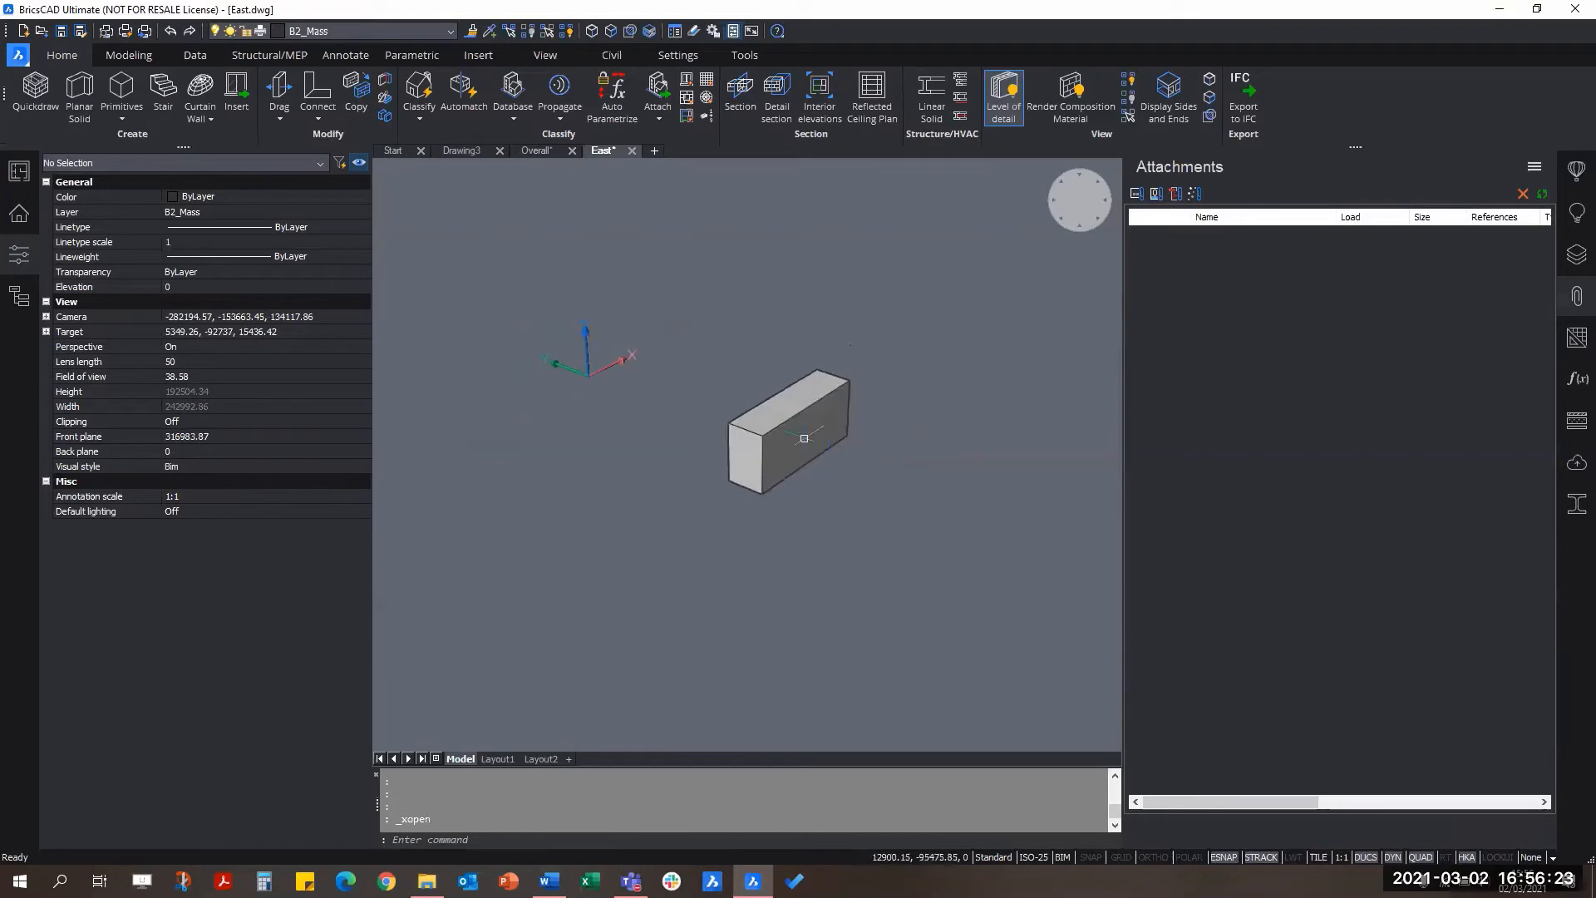
key("Escape")
key("Escape")
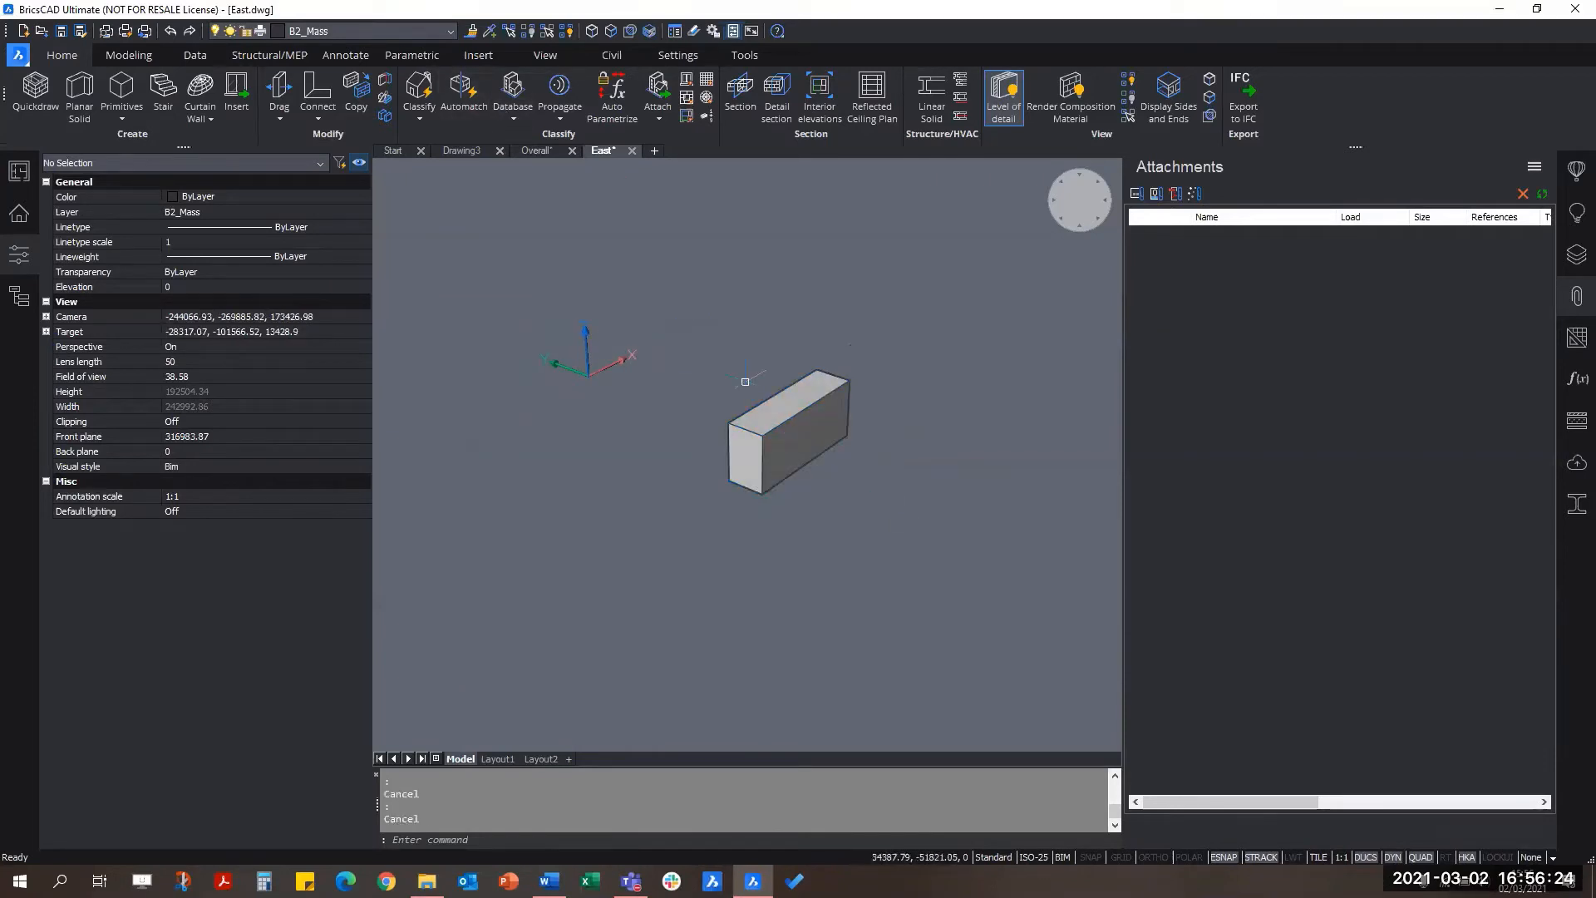
left_click(533, 154)
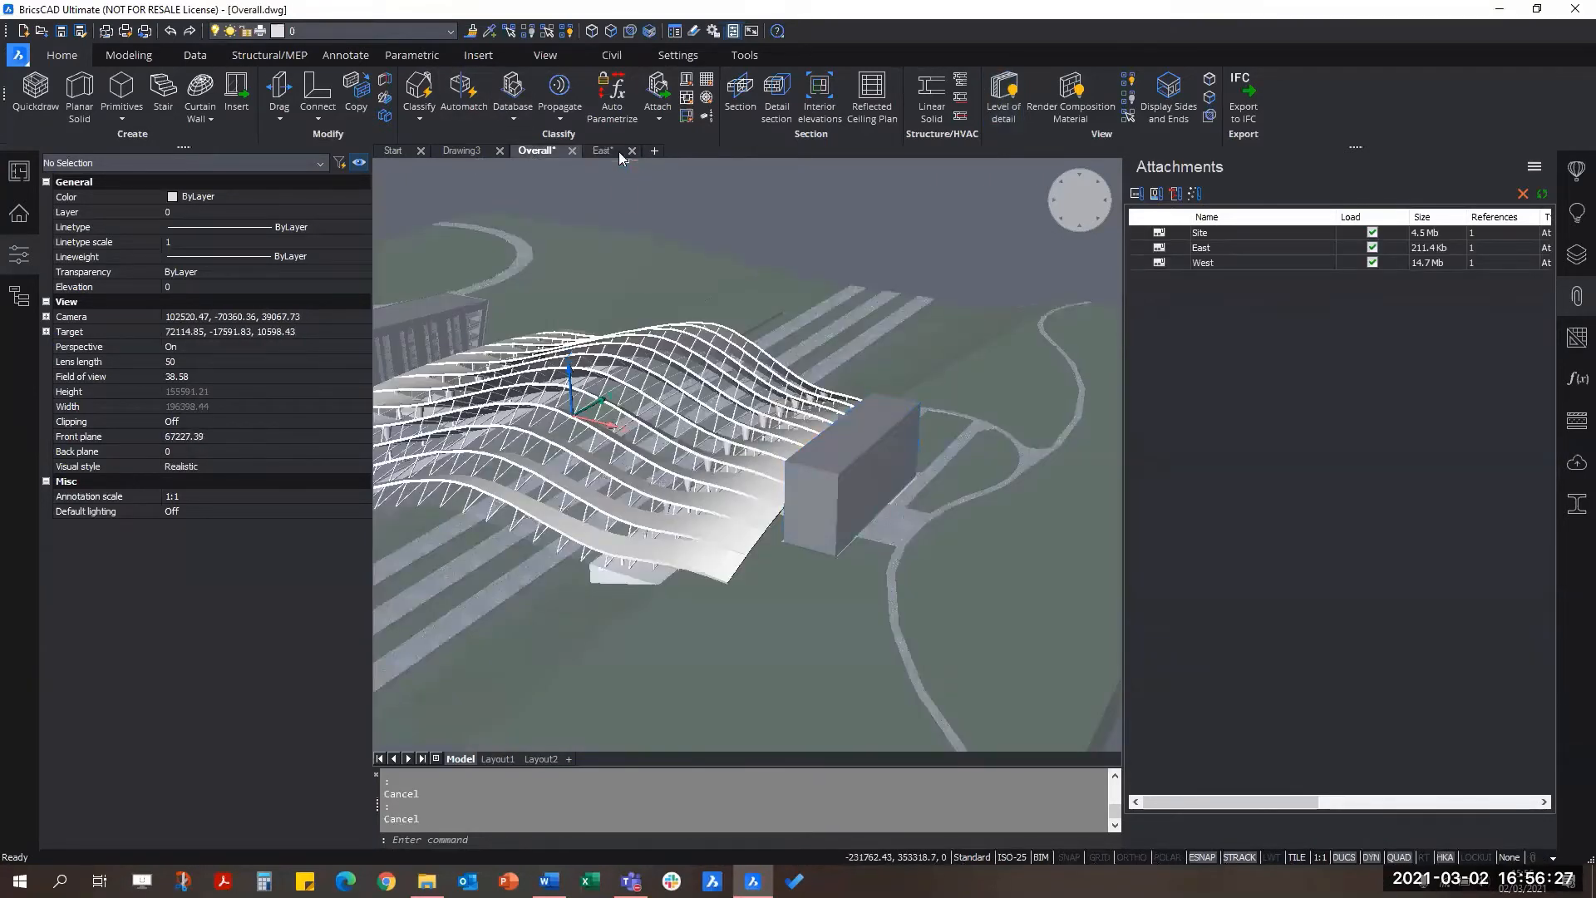
left_click(611, 153)
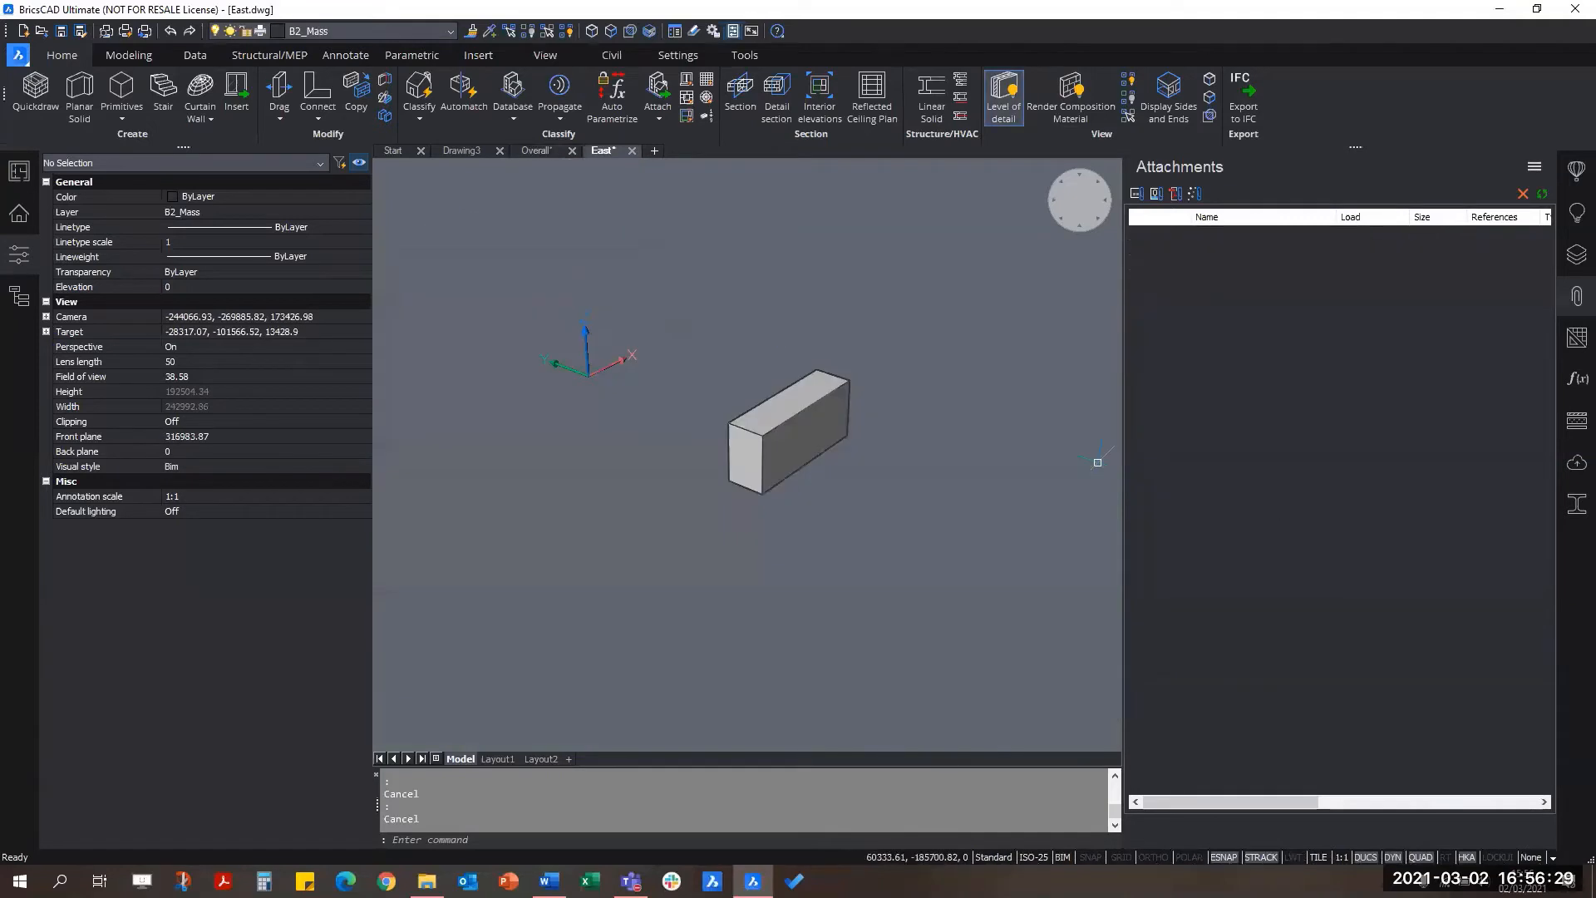
middle_click_drag(929, 518, 880, 466, "shift")
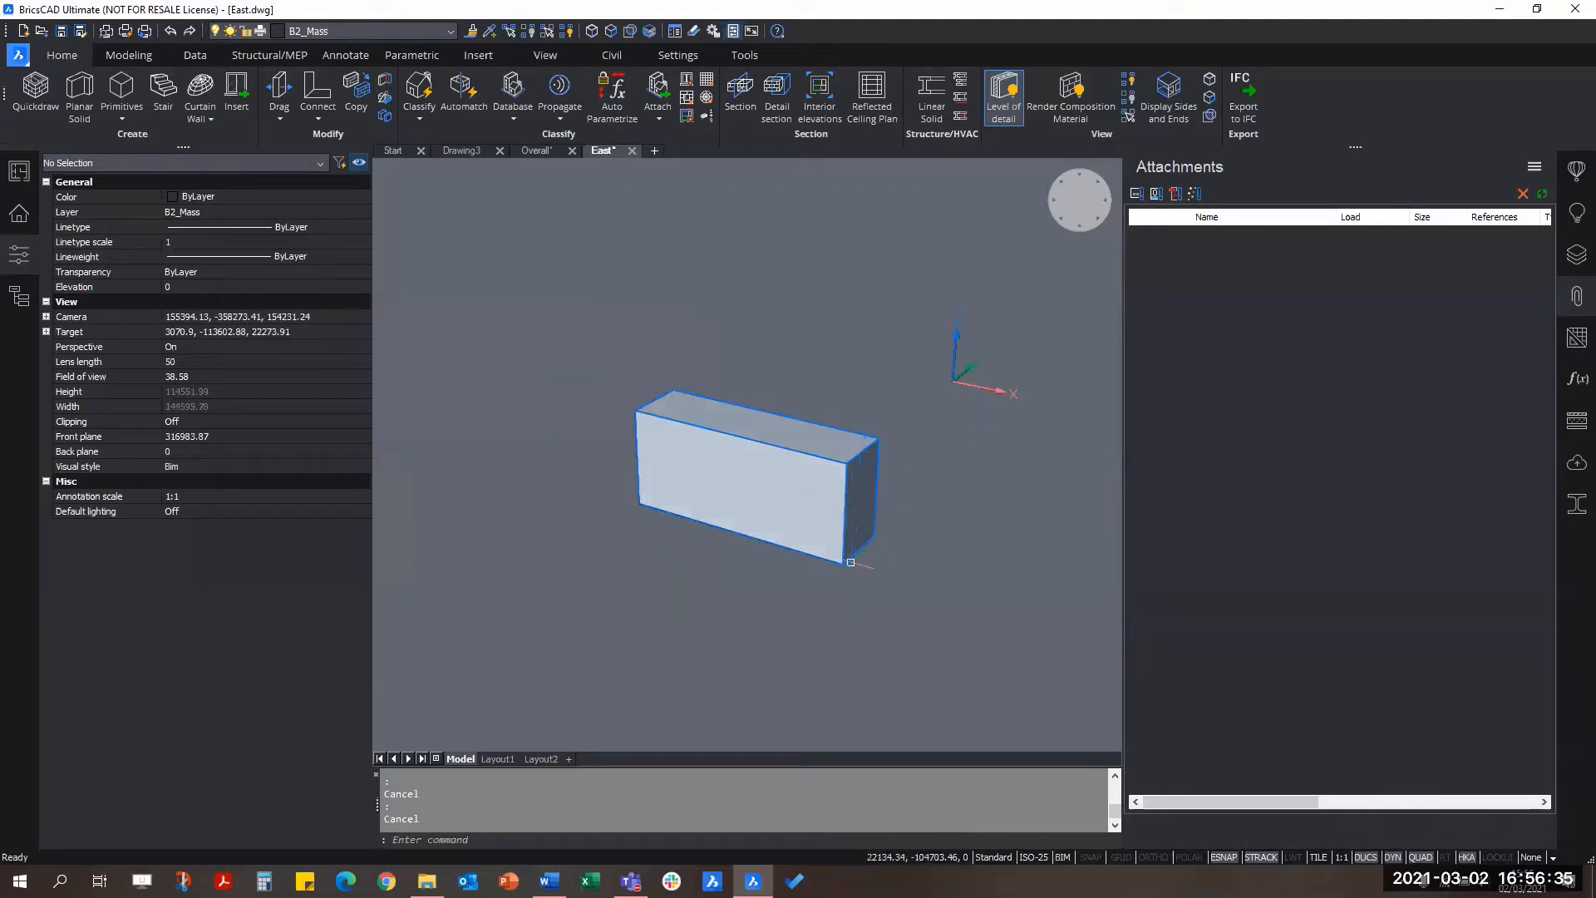
scroll(844, 492, "up", 2)
middle_click_drag(845, 525, 855, 612, "shift")
scroll(855, 539, "up", 2)
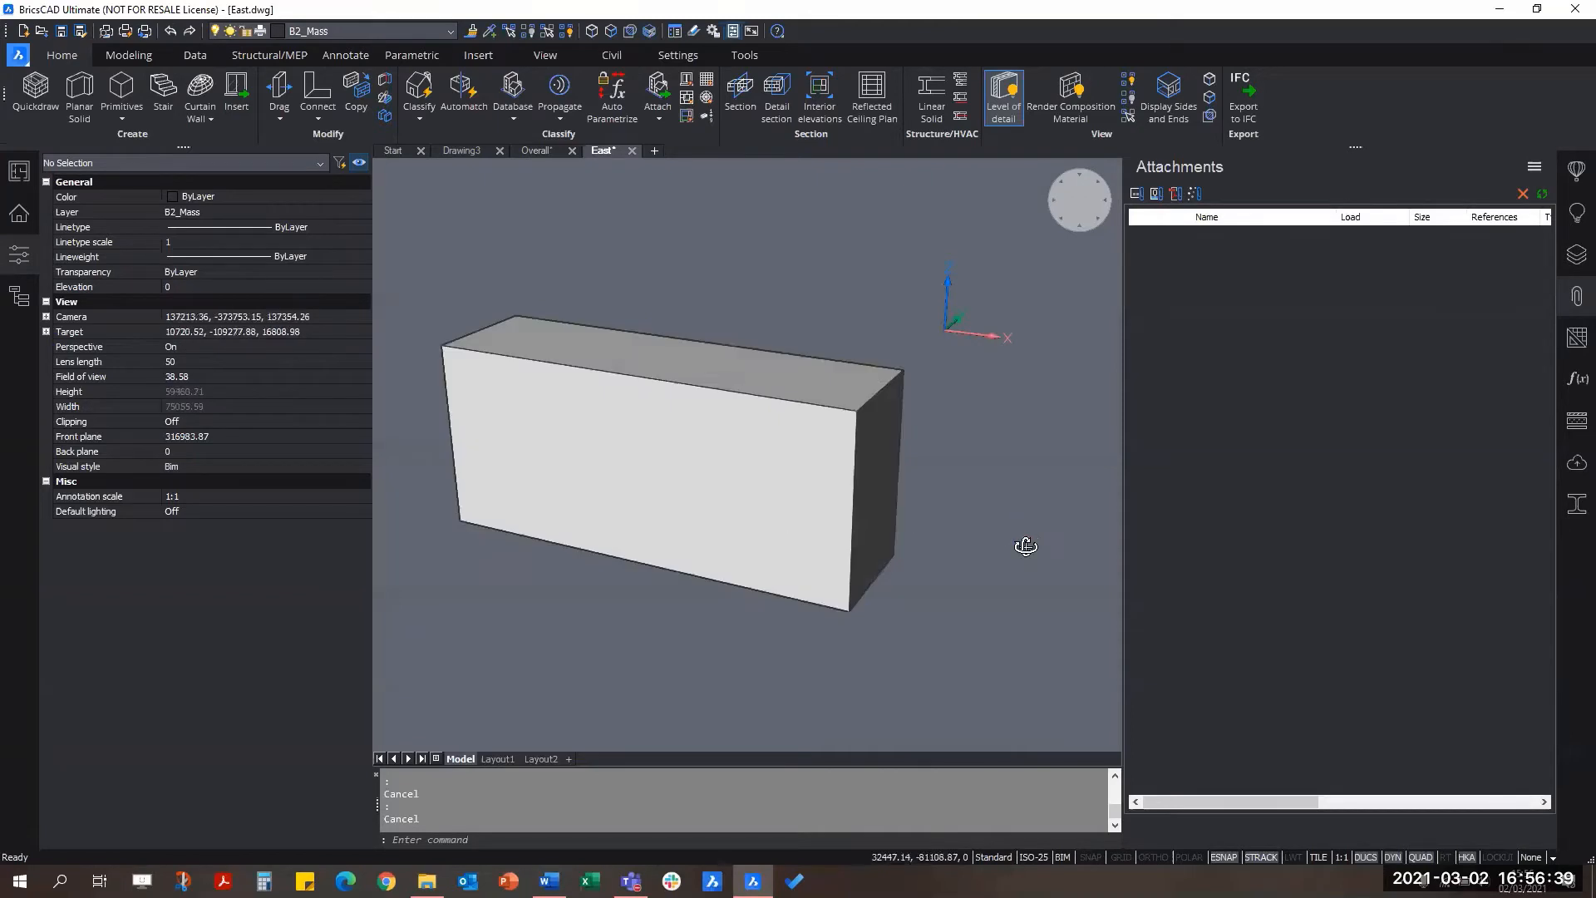
middle_click_drag(1023, 545, 972, 527, "shift")
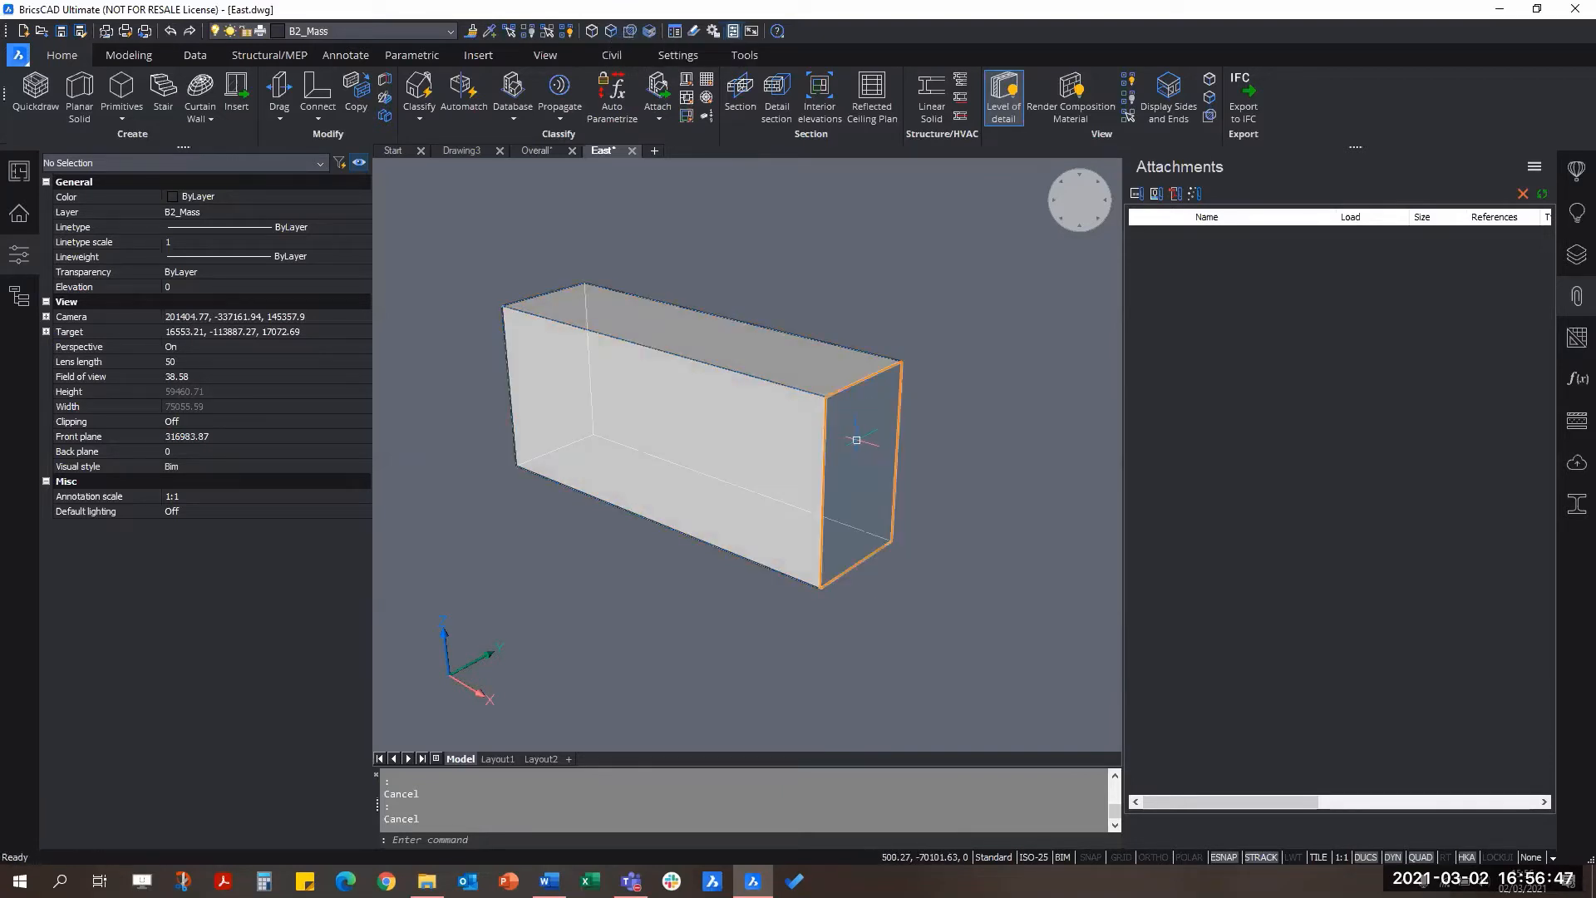
Step: Rotate the narrow end face of the East building mass inward by 10° about its bottom edge
left_click(856, 440)
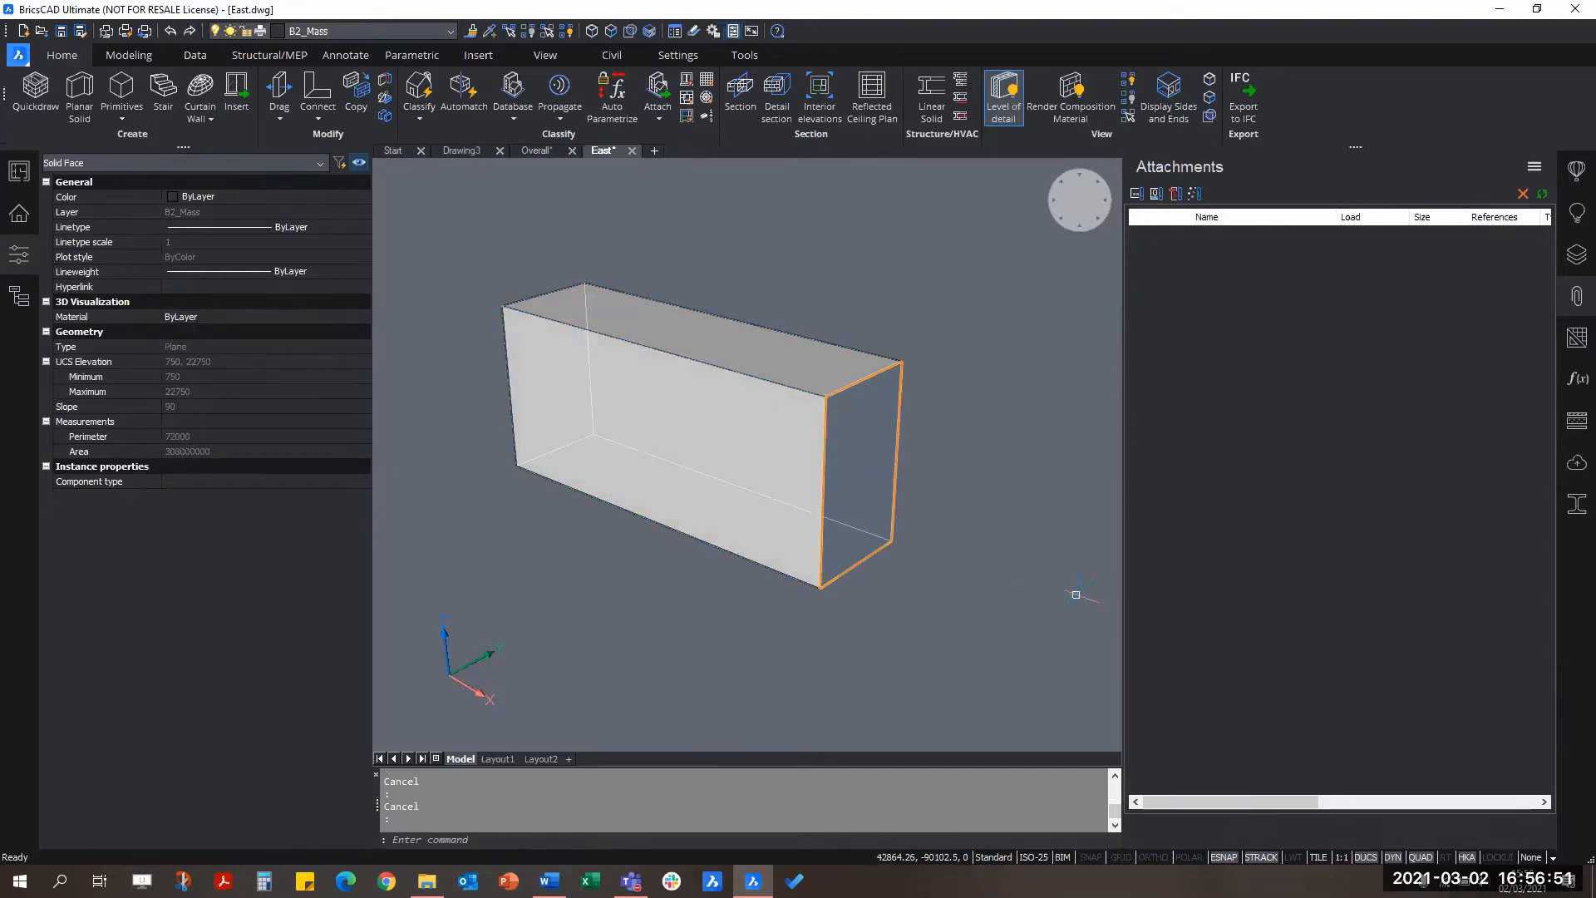
middle_click_drag(748, 544, 869, 541, "shift")
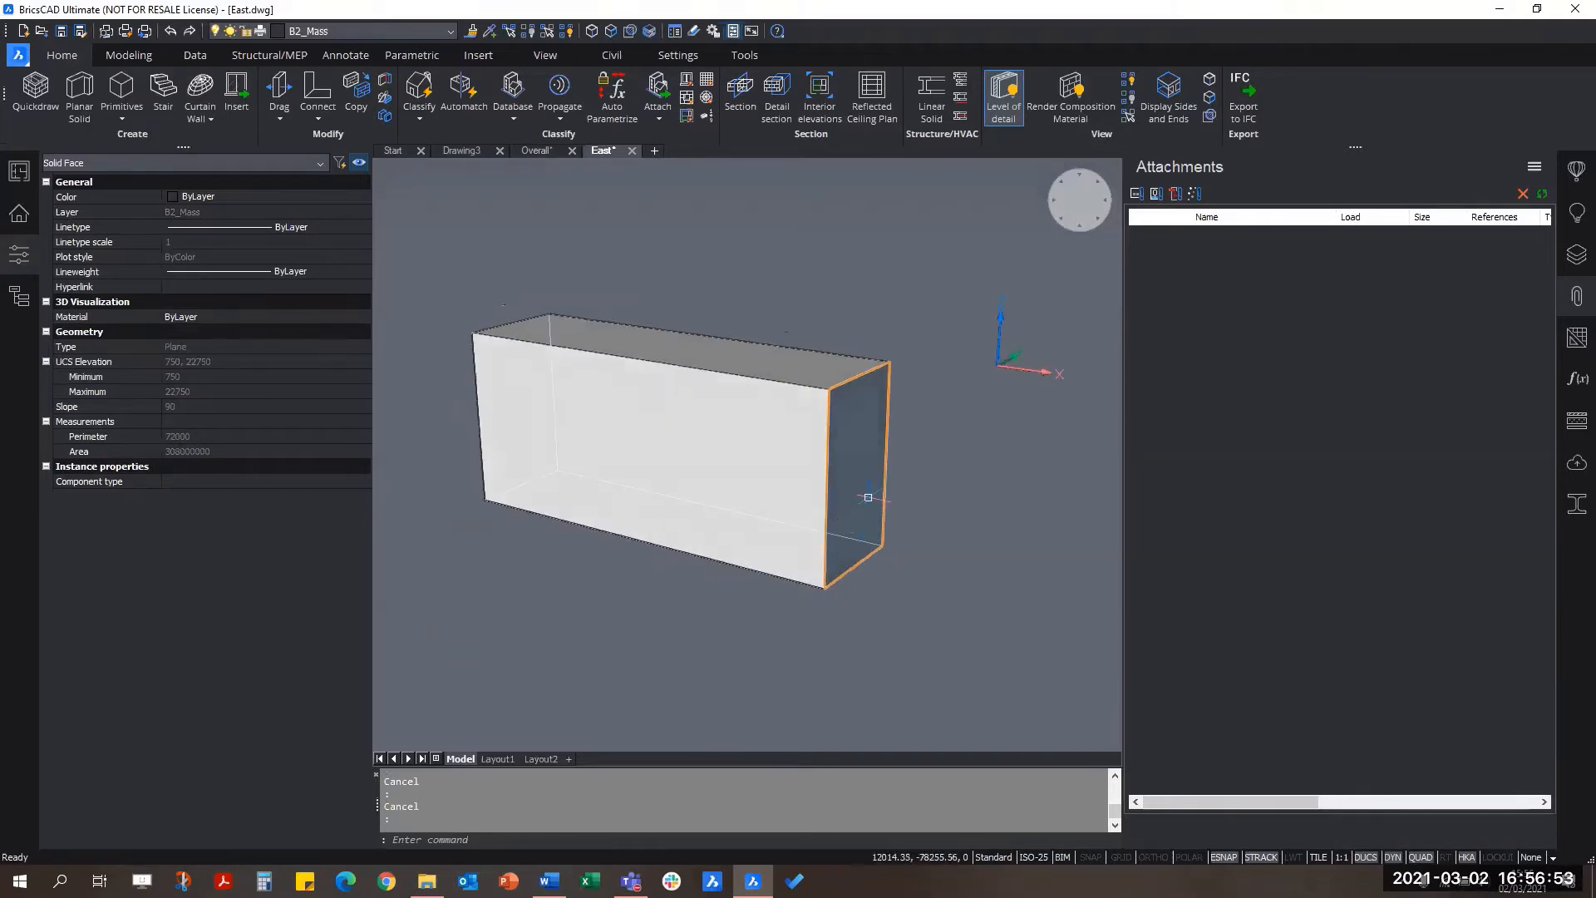
mouse_move(891, 544)
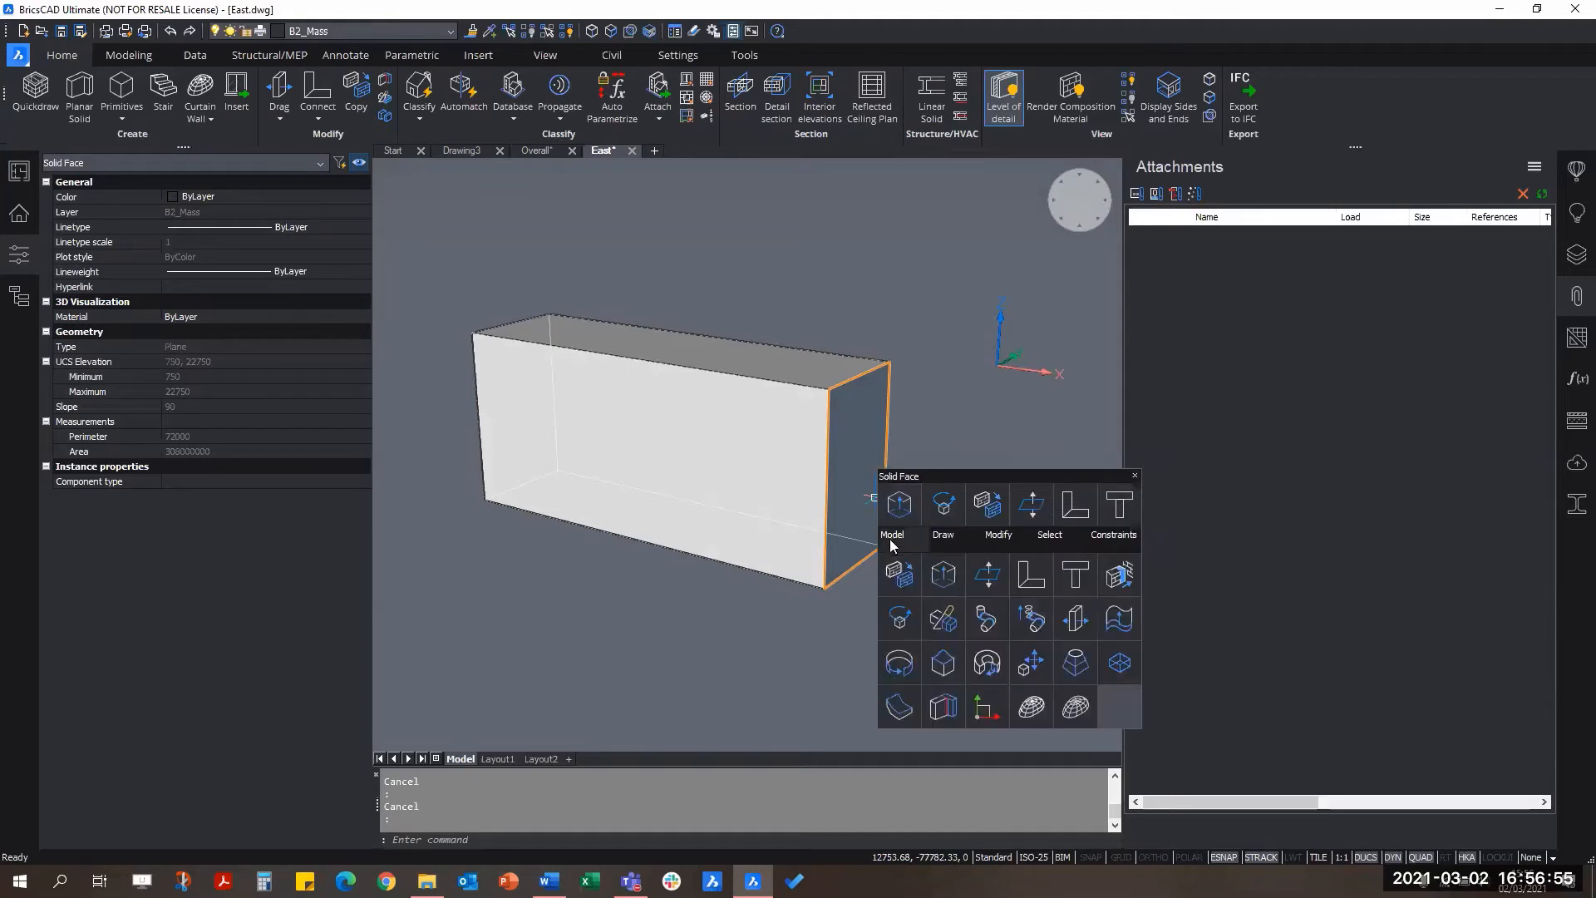
mouse_move(956, 542)
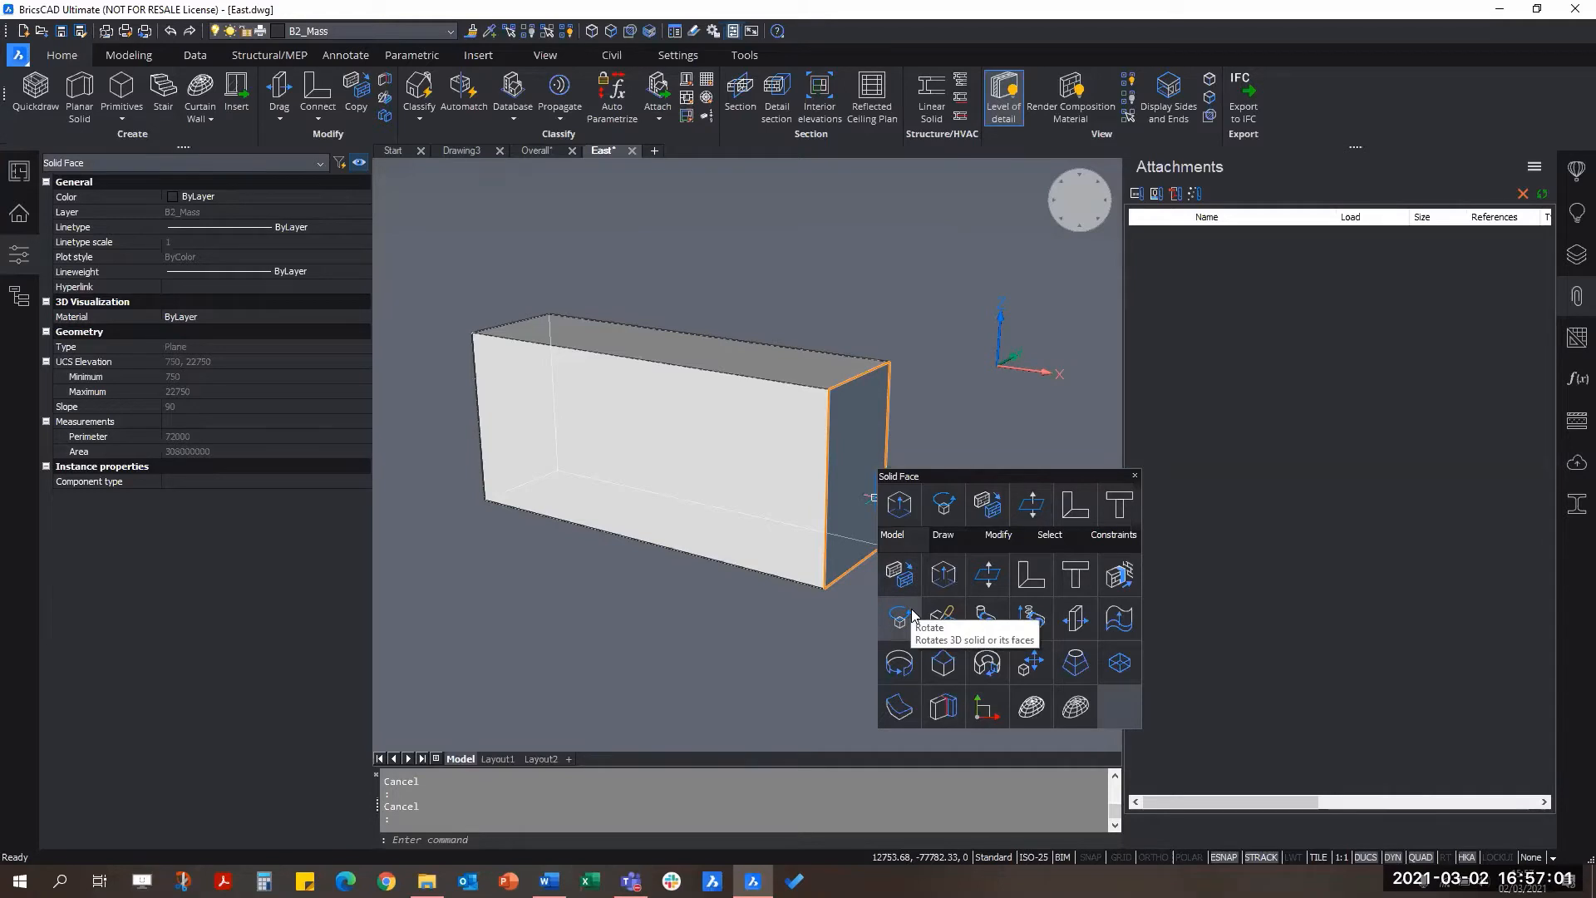
left_click(899, 618)
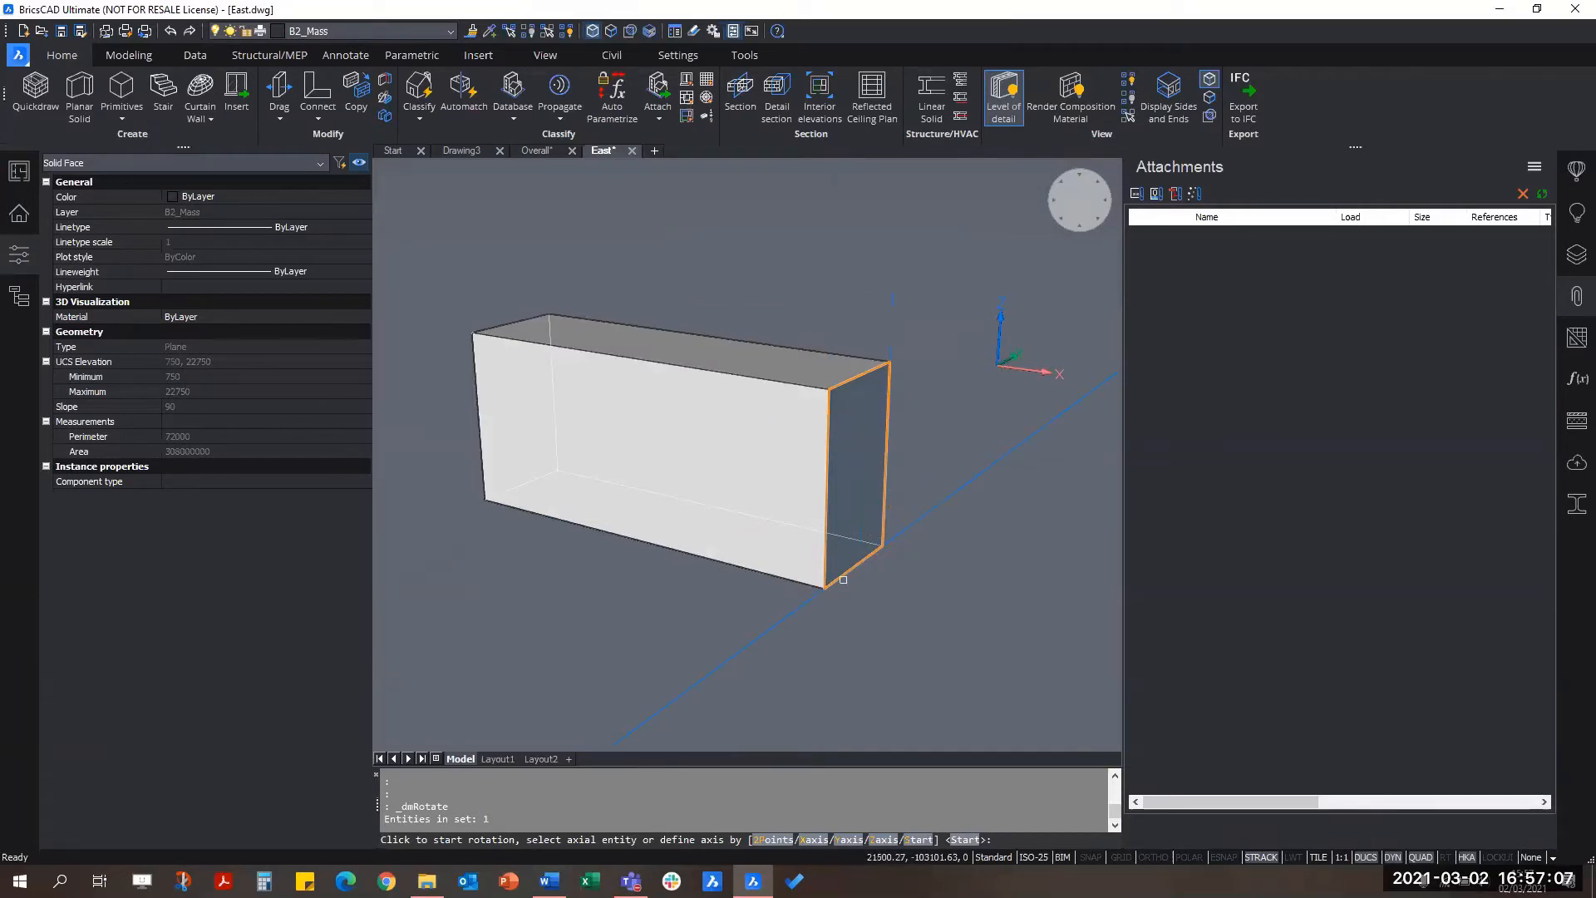
left_click(855, 566)
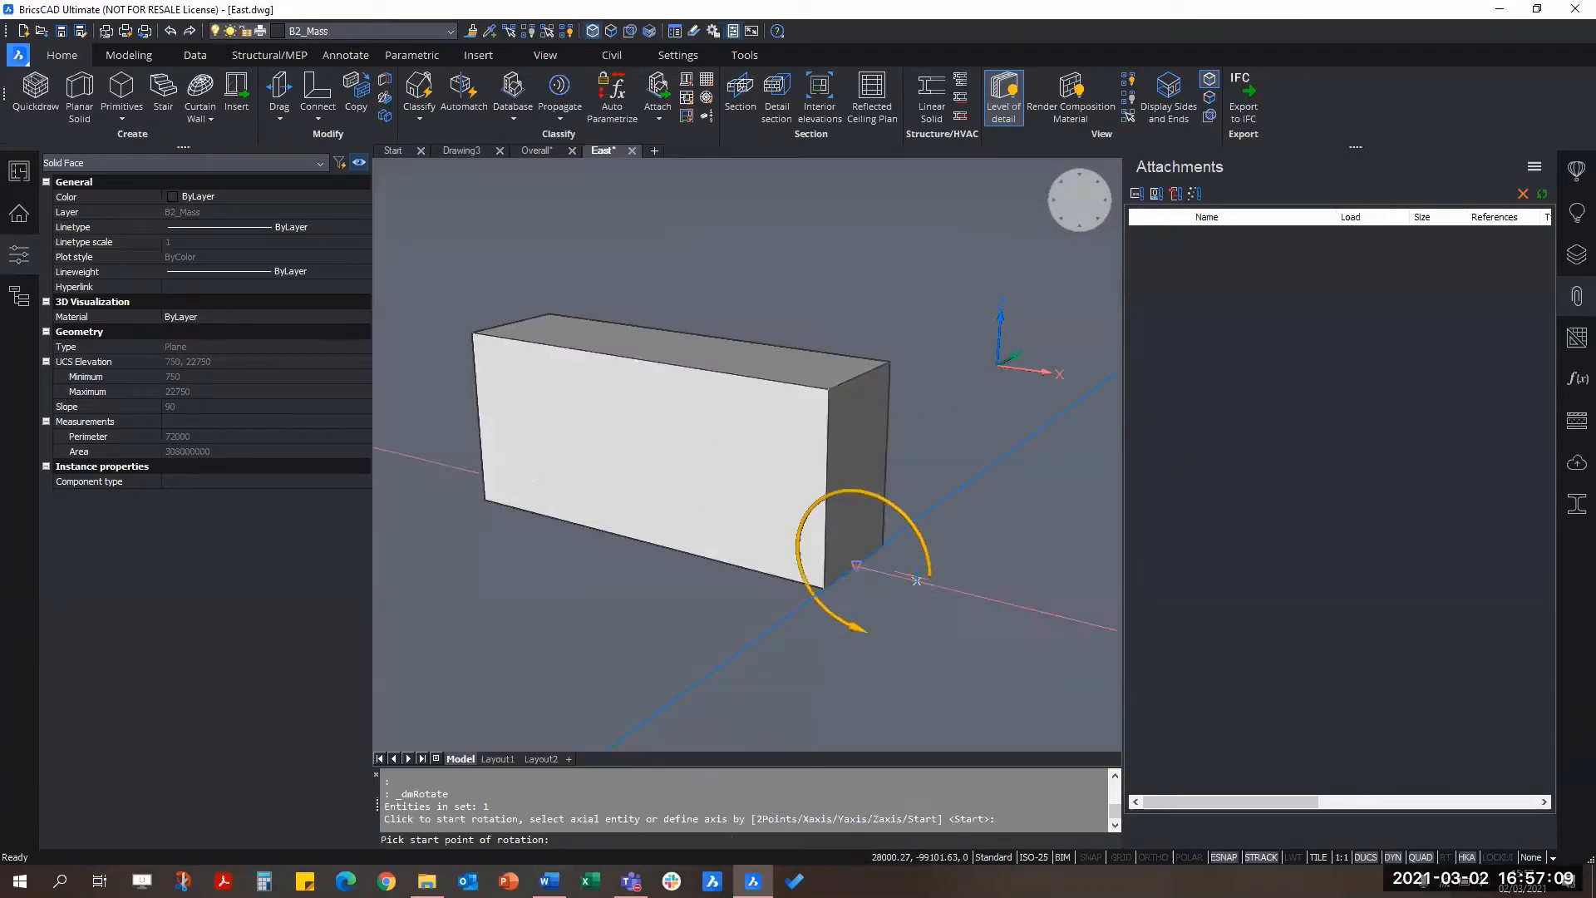
left_click(861, 559)
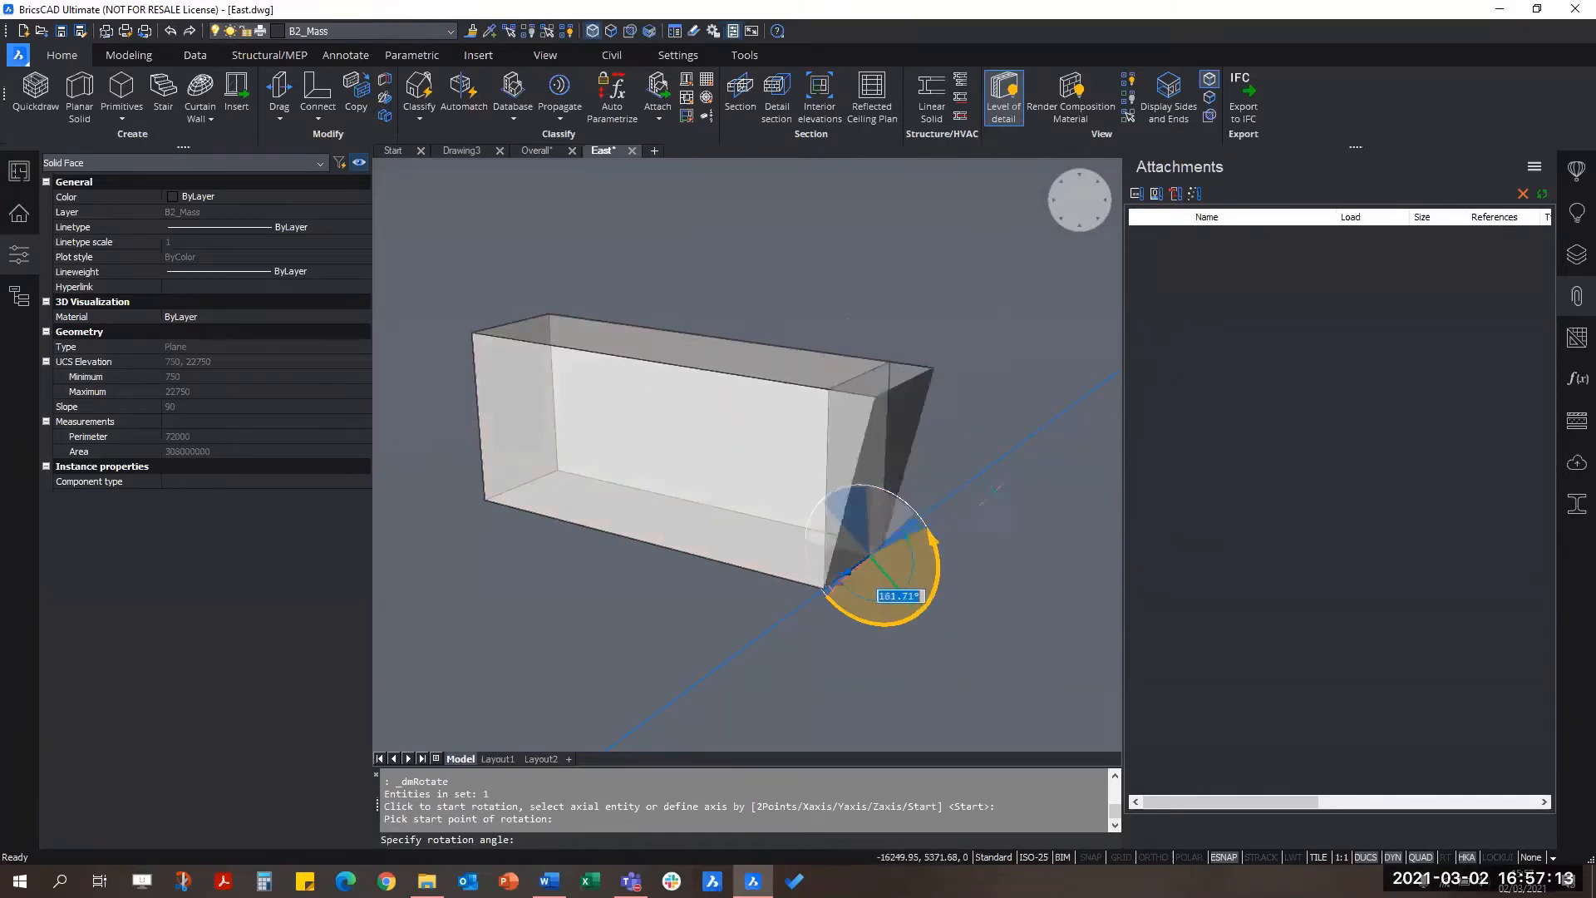
middle_click_drag(1050, 587, 908, 608)
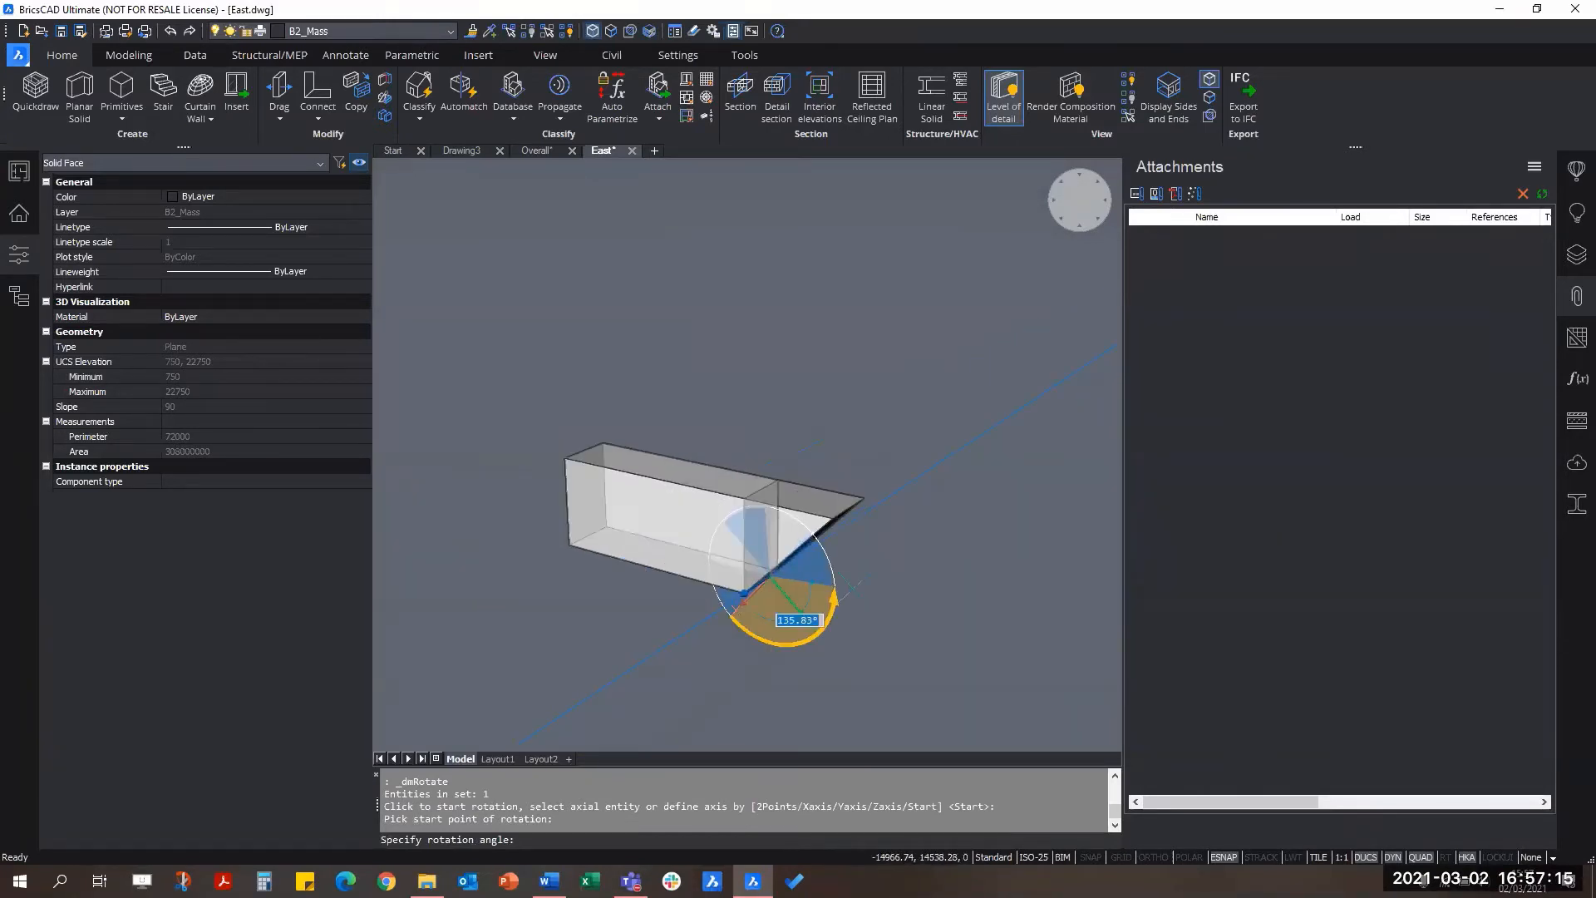
scroll(767, 567, "up", 5)
scroll(802, 570, "down", 2)
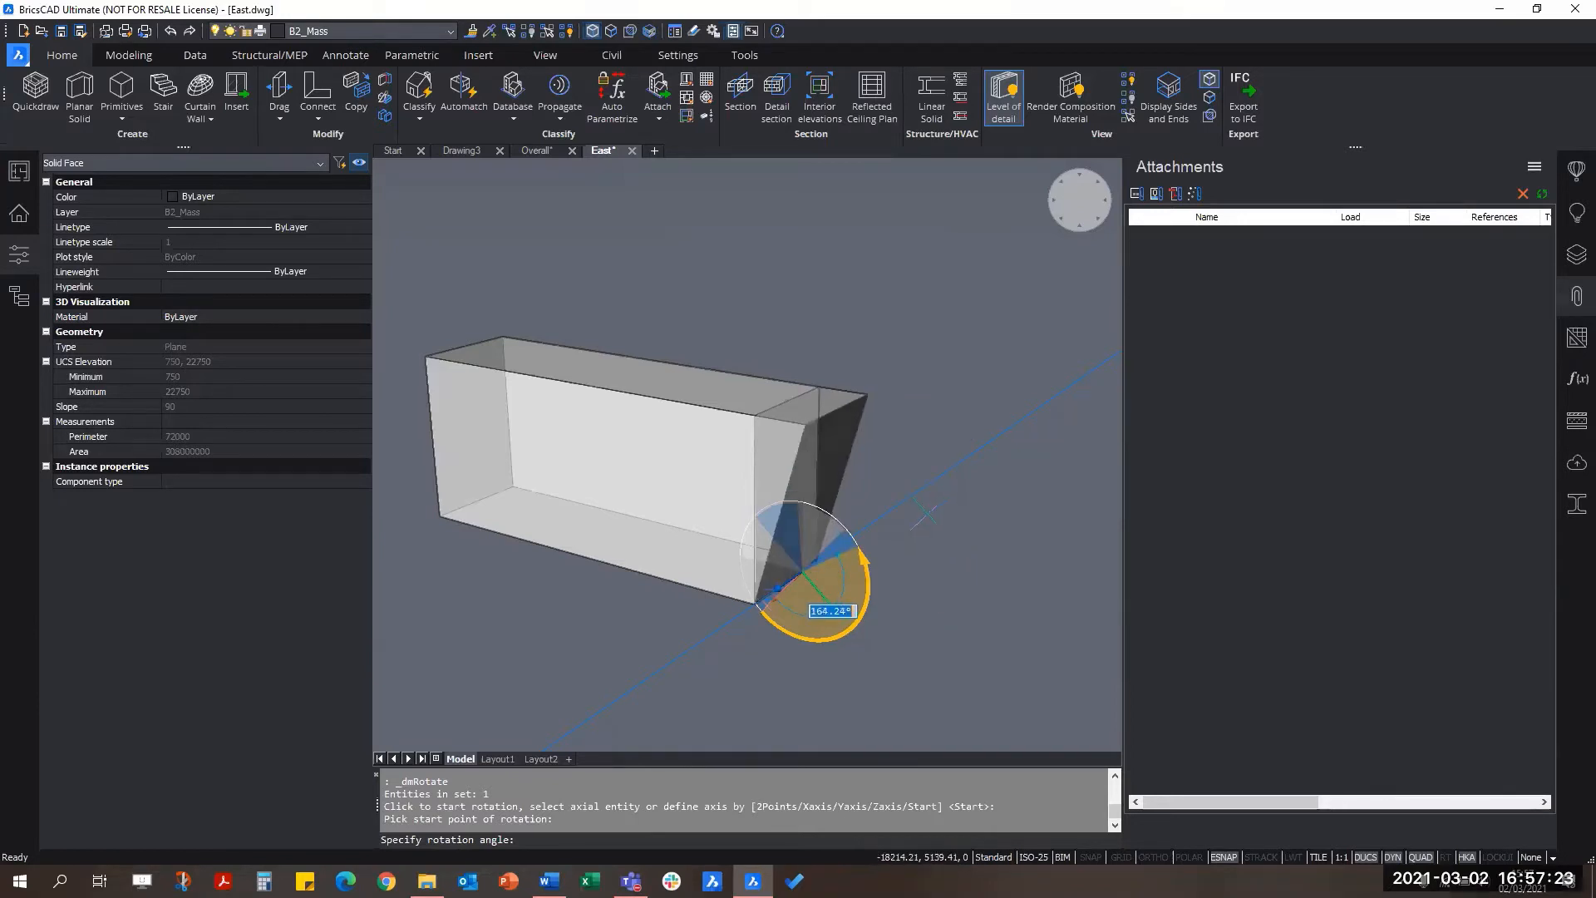
type("10")
key("Return")
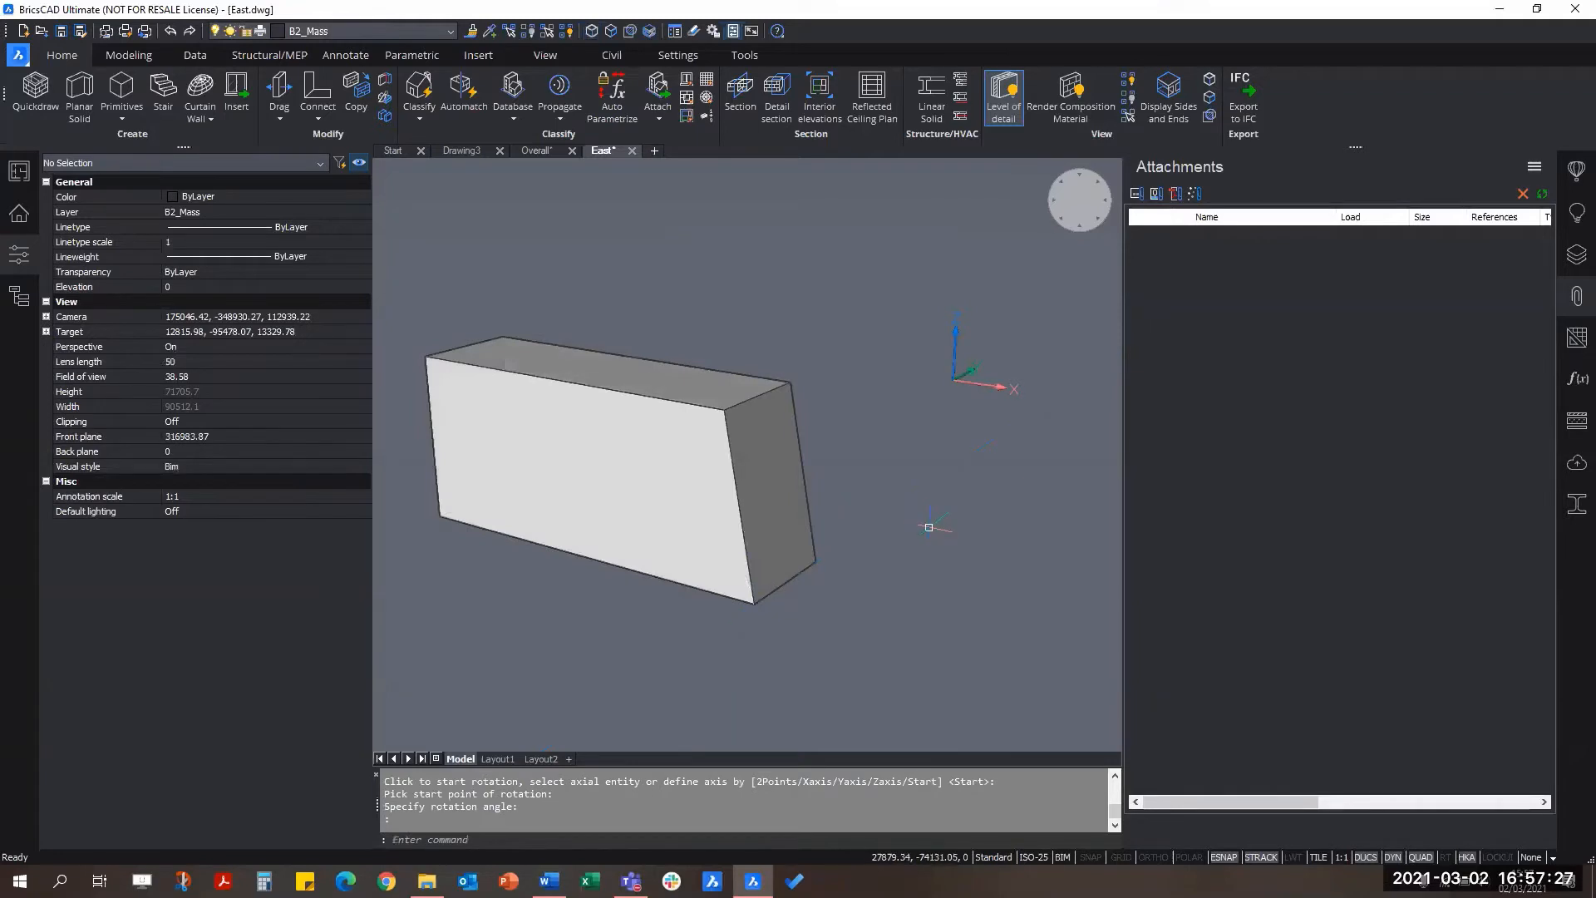
Step: Rotate the top face of the East building mass upward by about 10° about its short edge above the vertical end
scroll(903, 489, "down", 1)
middle_click_drag(596, 553, 700, 536, "shift")
middle_click_drag(543, 549, 1082, 523, "shift")
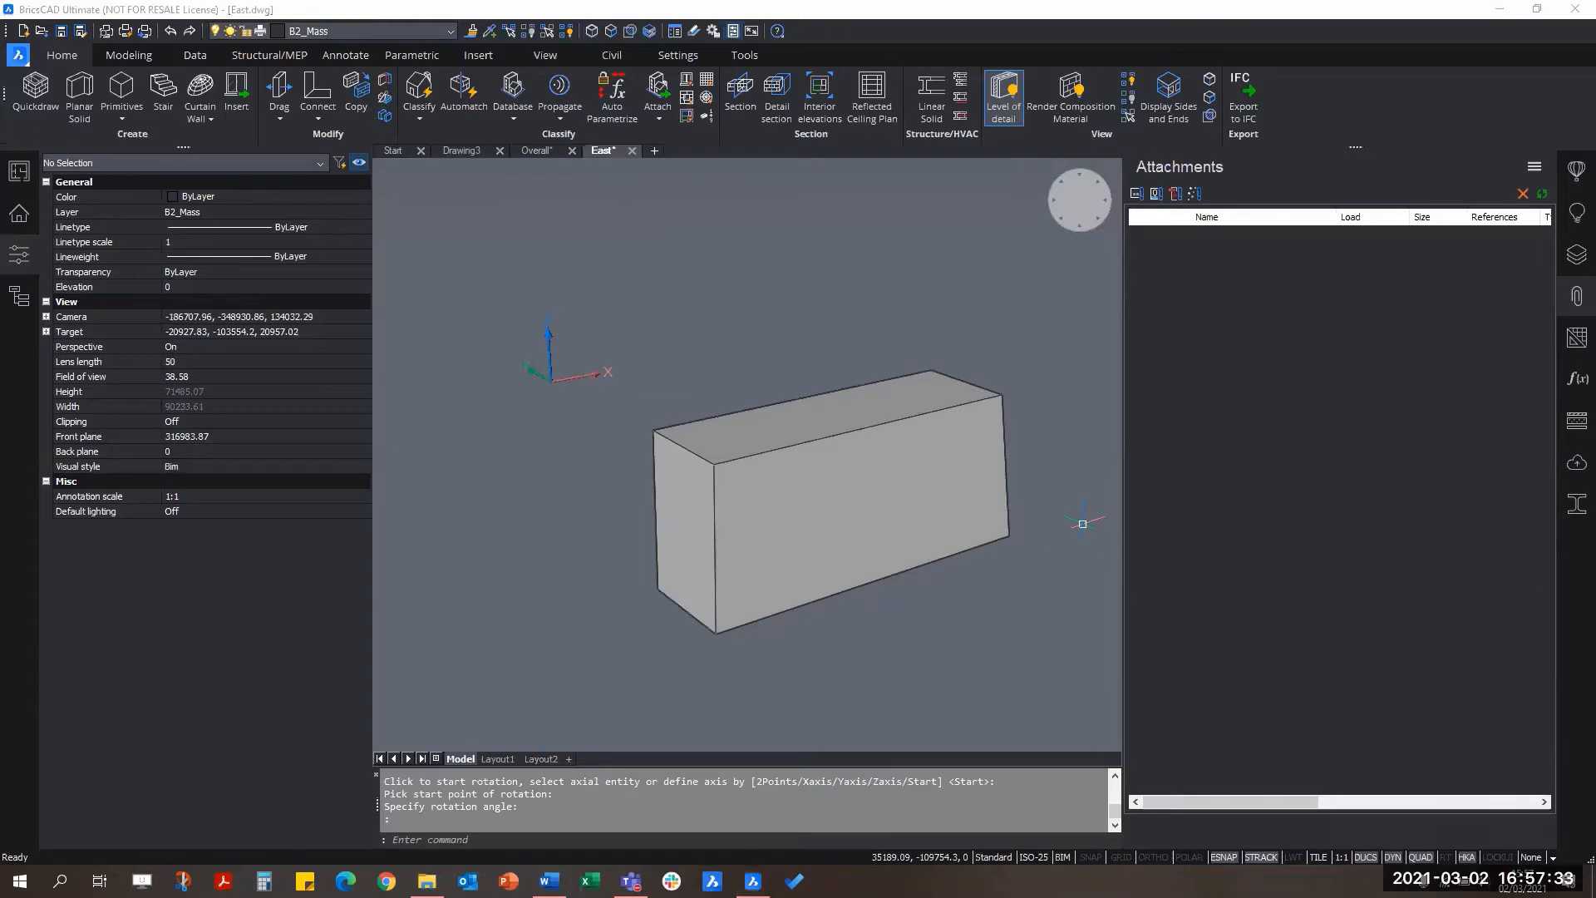
key("Escape")
left_click(723, 447)
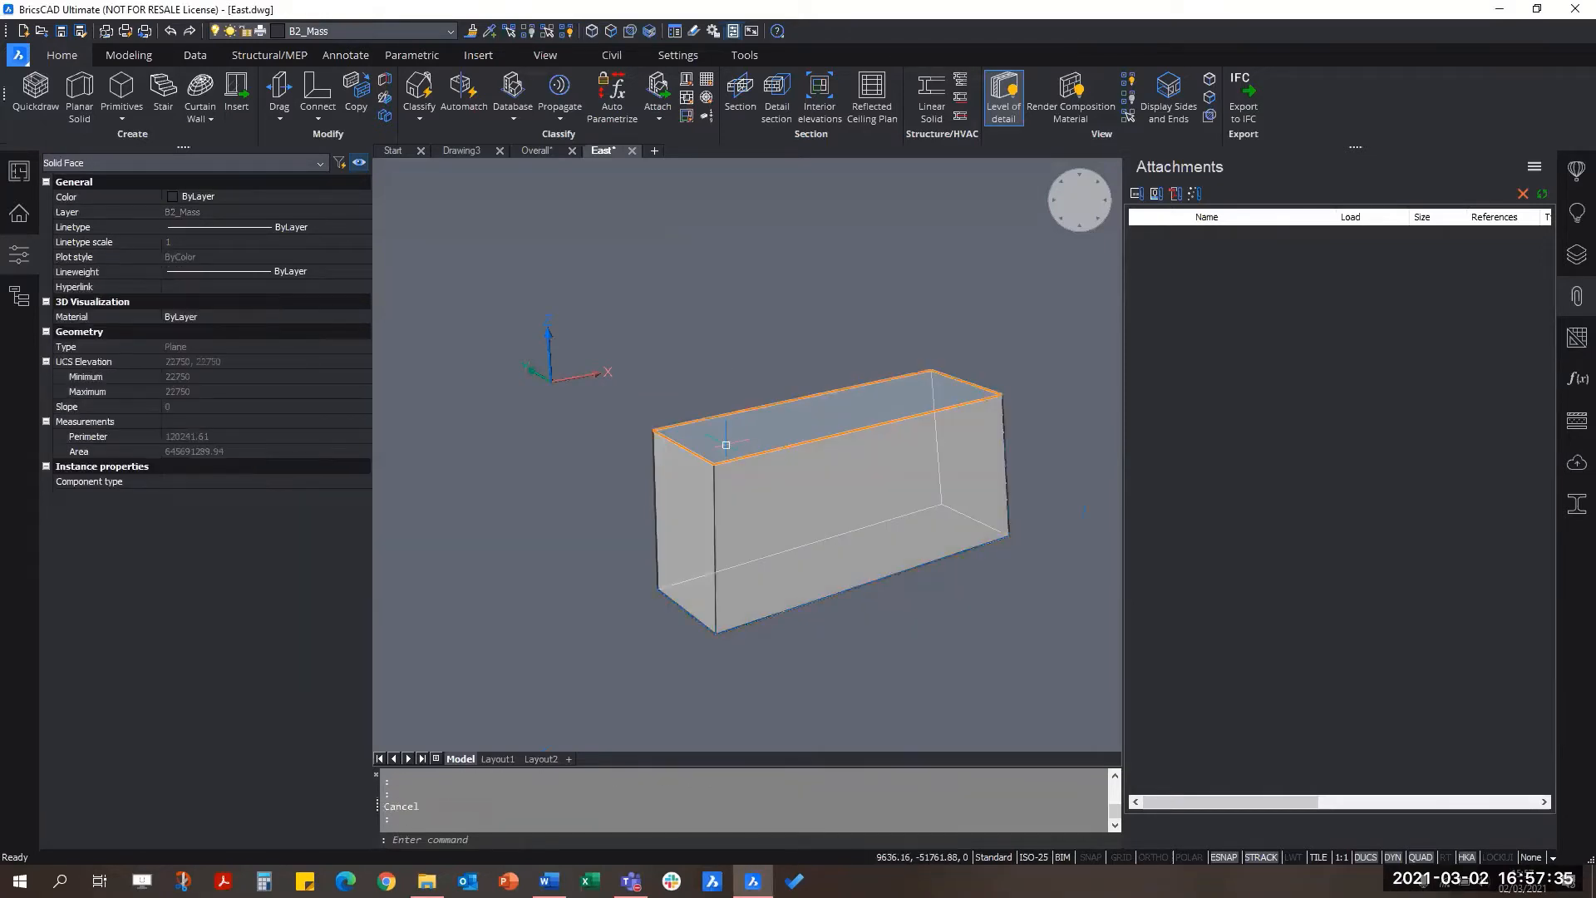
left_click(755, 453)
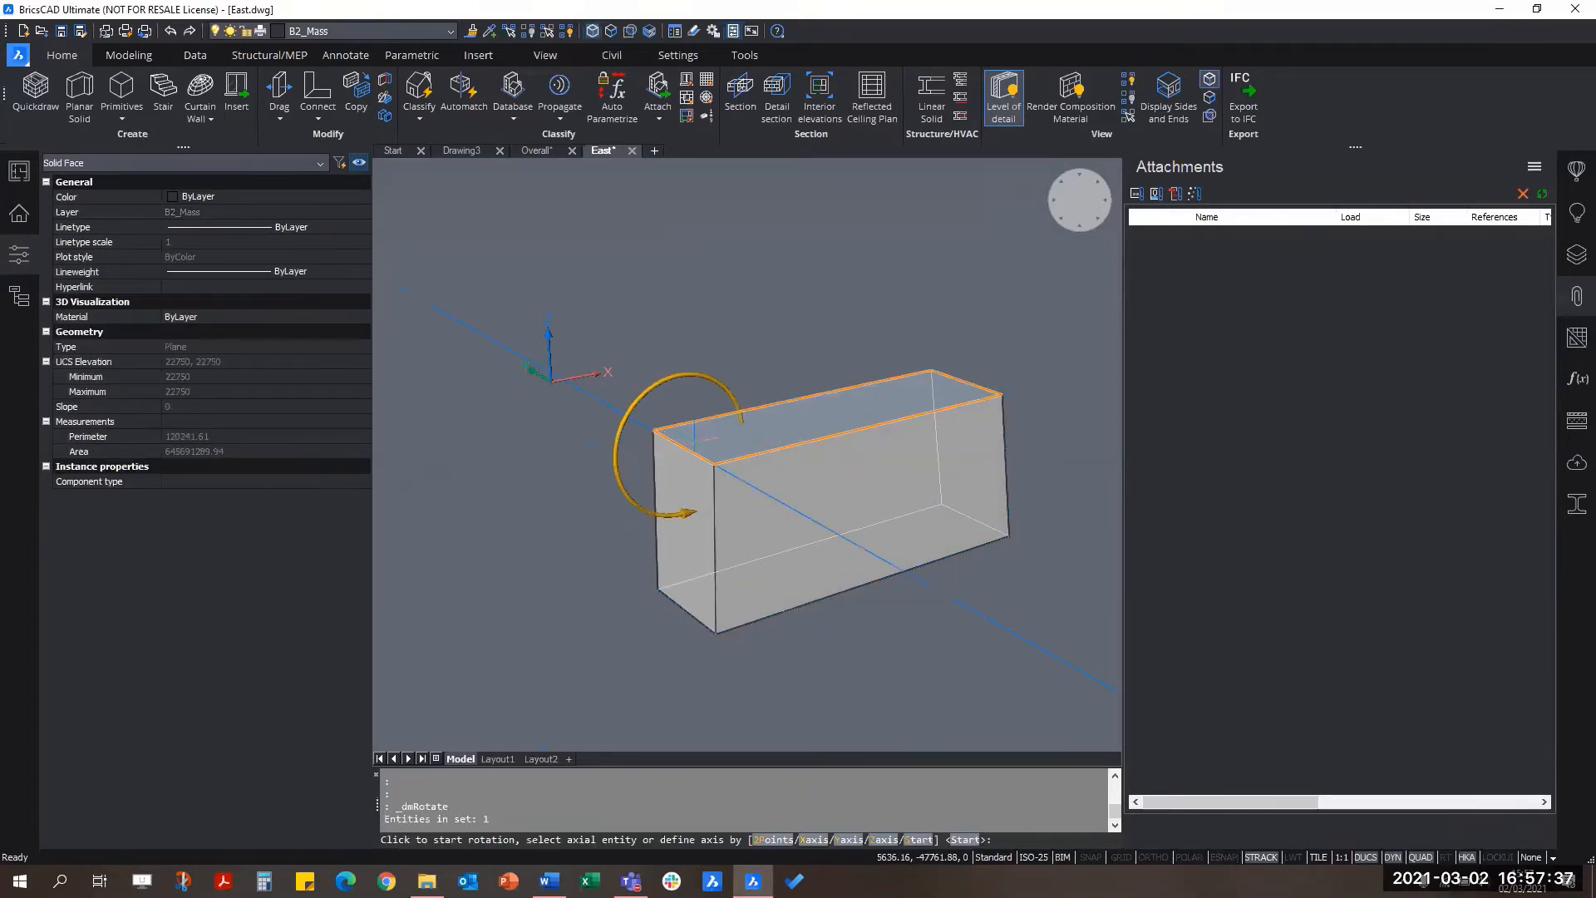
left_click(684, 452)
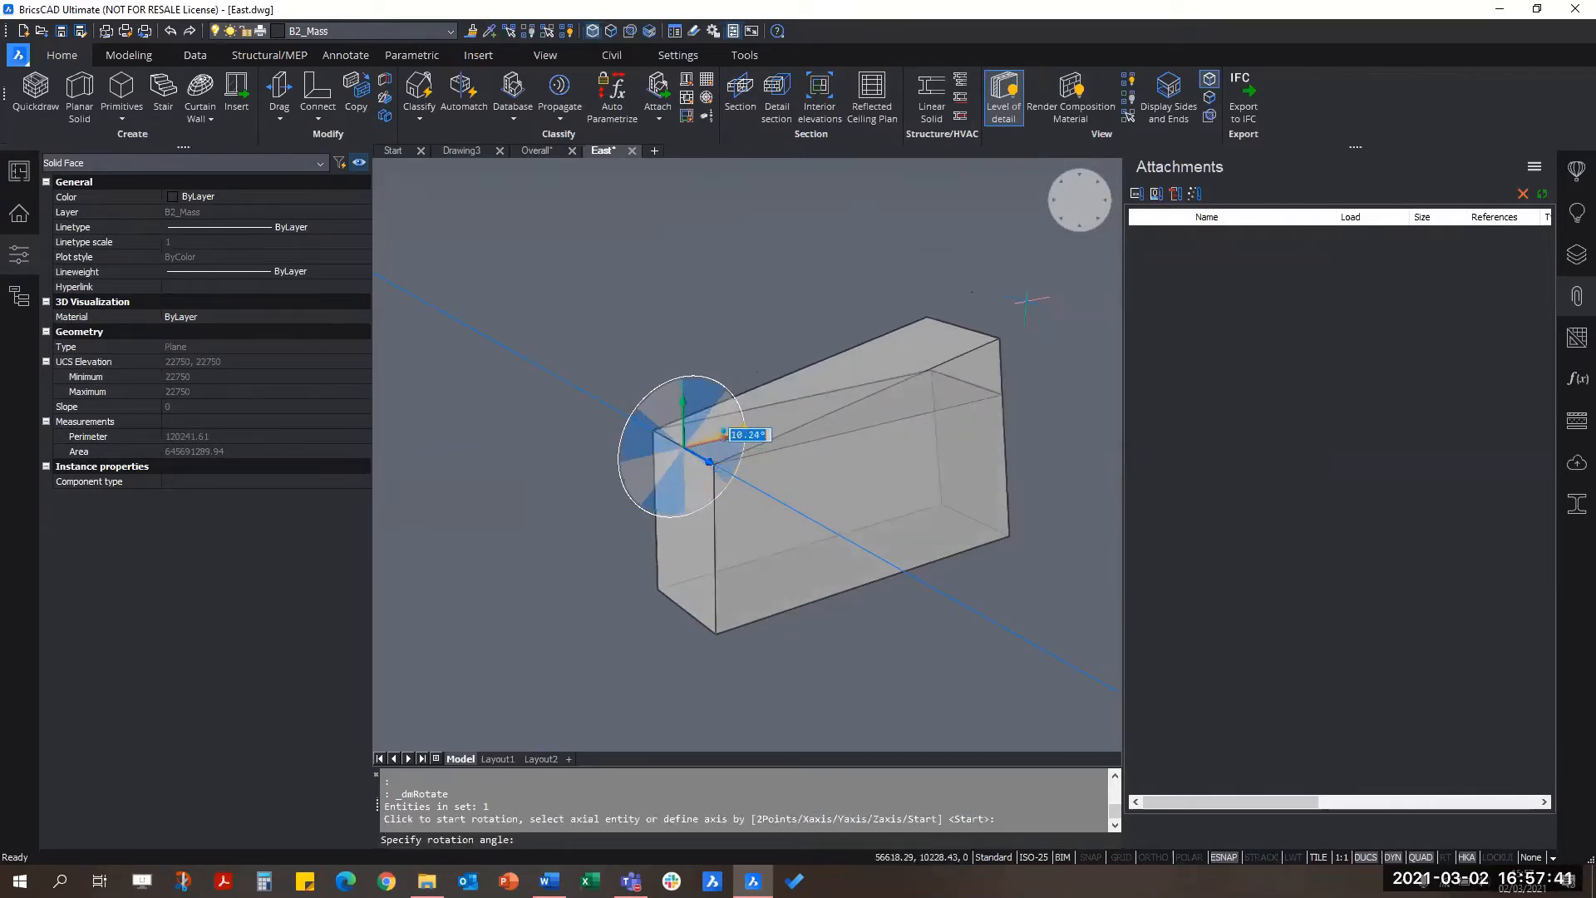
key("Escape")
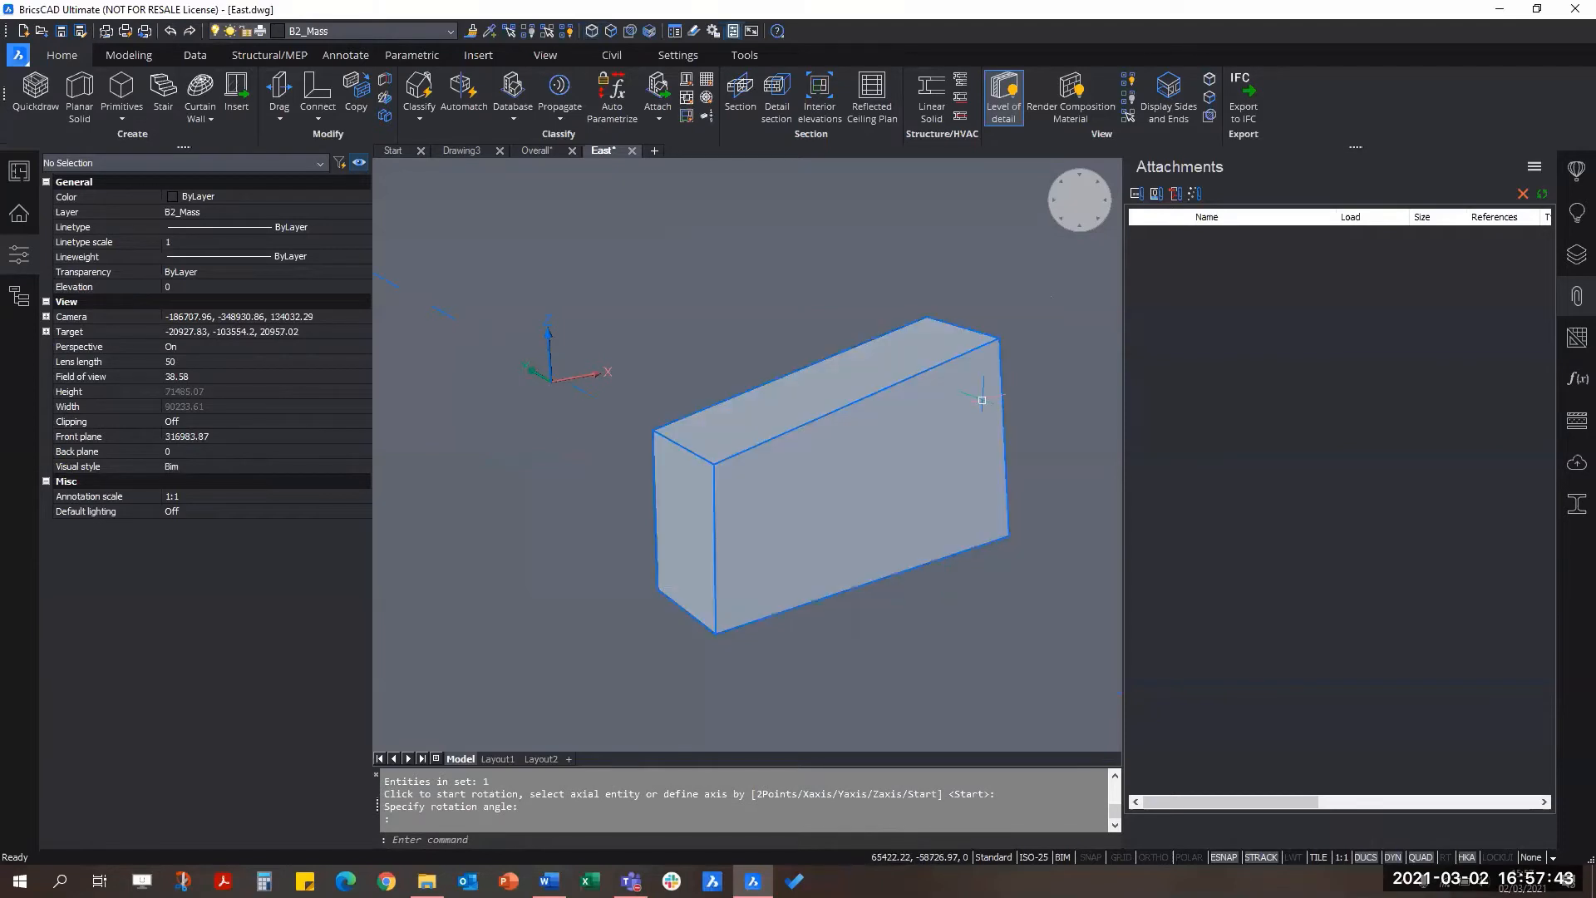
Step: Rotate the remaining vertical end face of the mass outward by 15° about its bottom edge
middle_click_drag(883, 527, 825, 534, "shift")
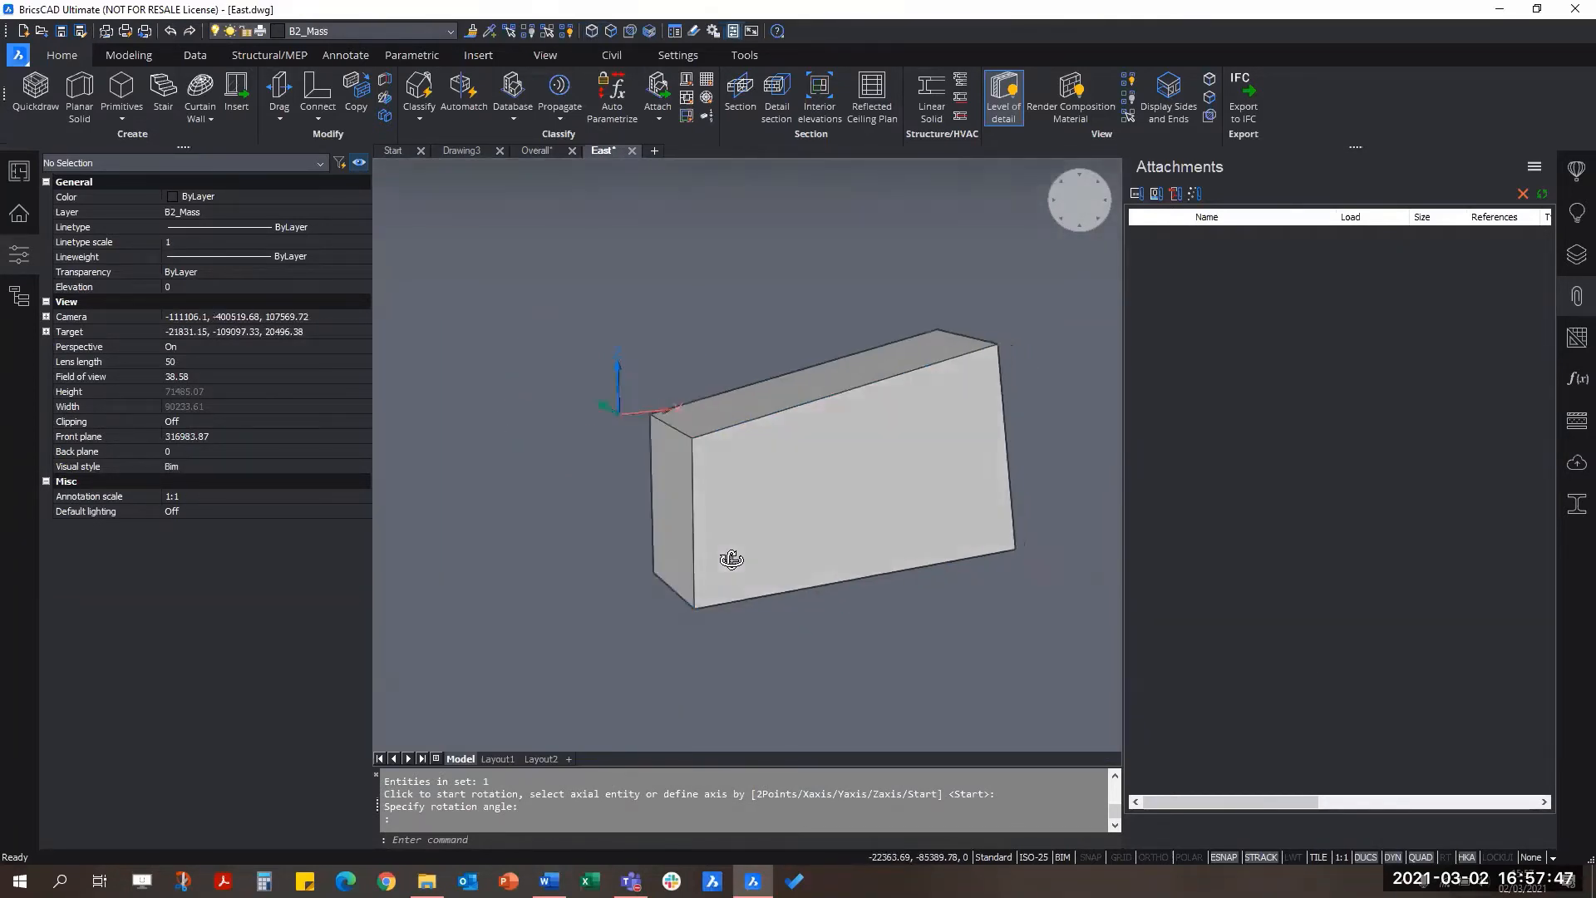
scroll(670, 523, "up", 2)
left_click(674, 505)
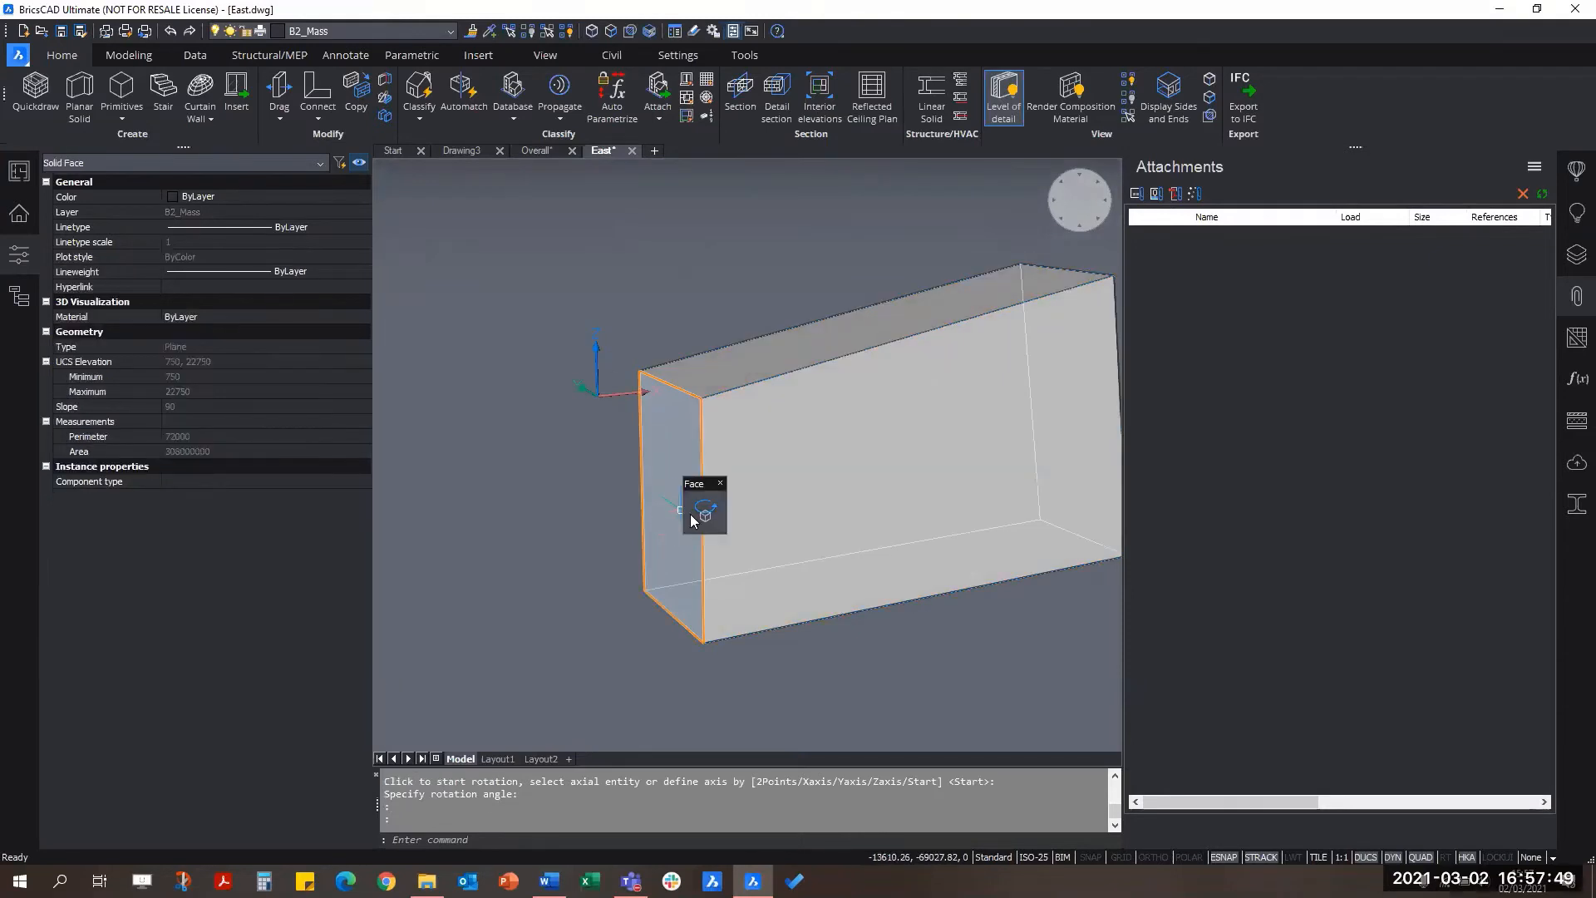
left_click(706, 508)
left_click(637, 607)
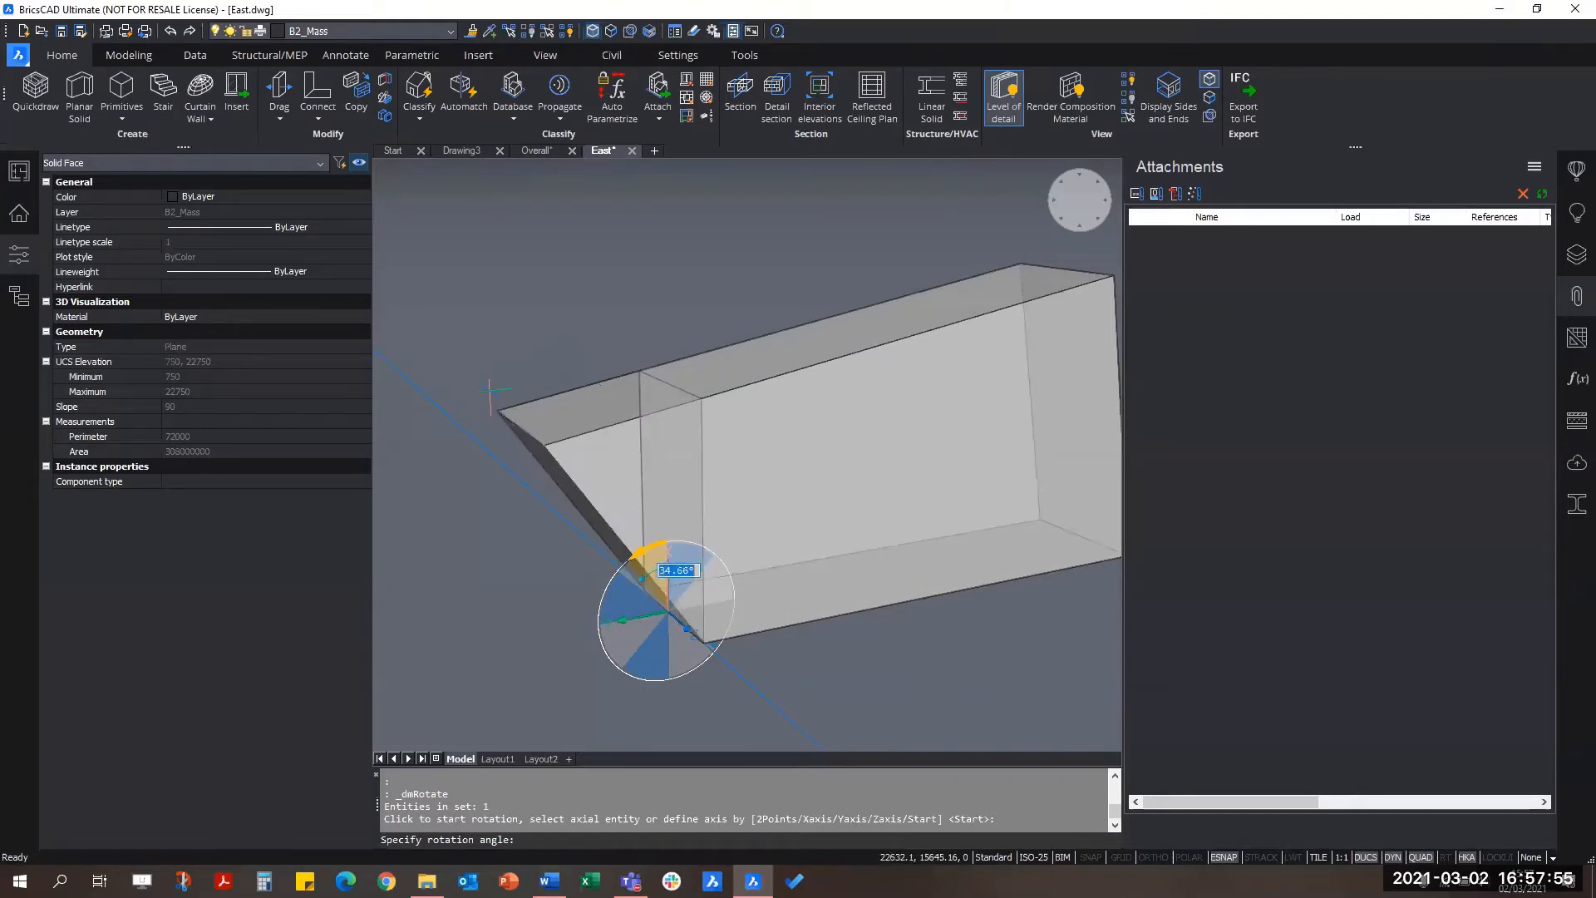
type("15")
key("Return")
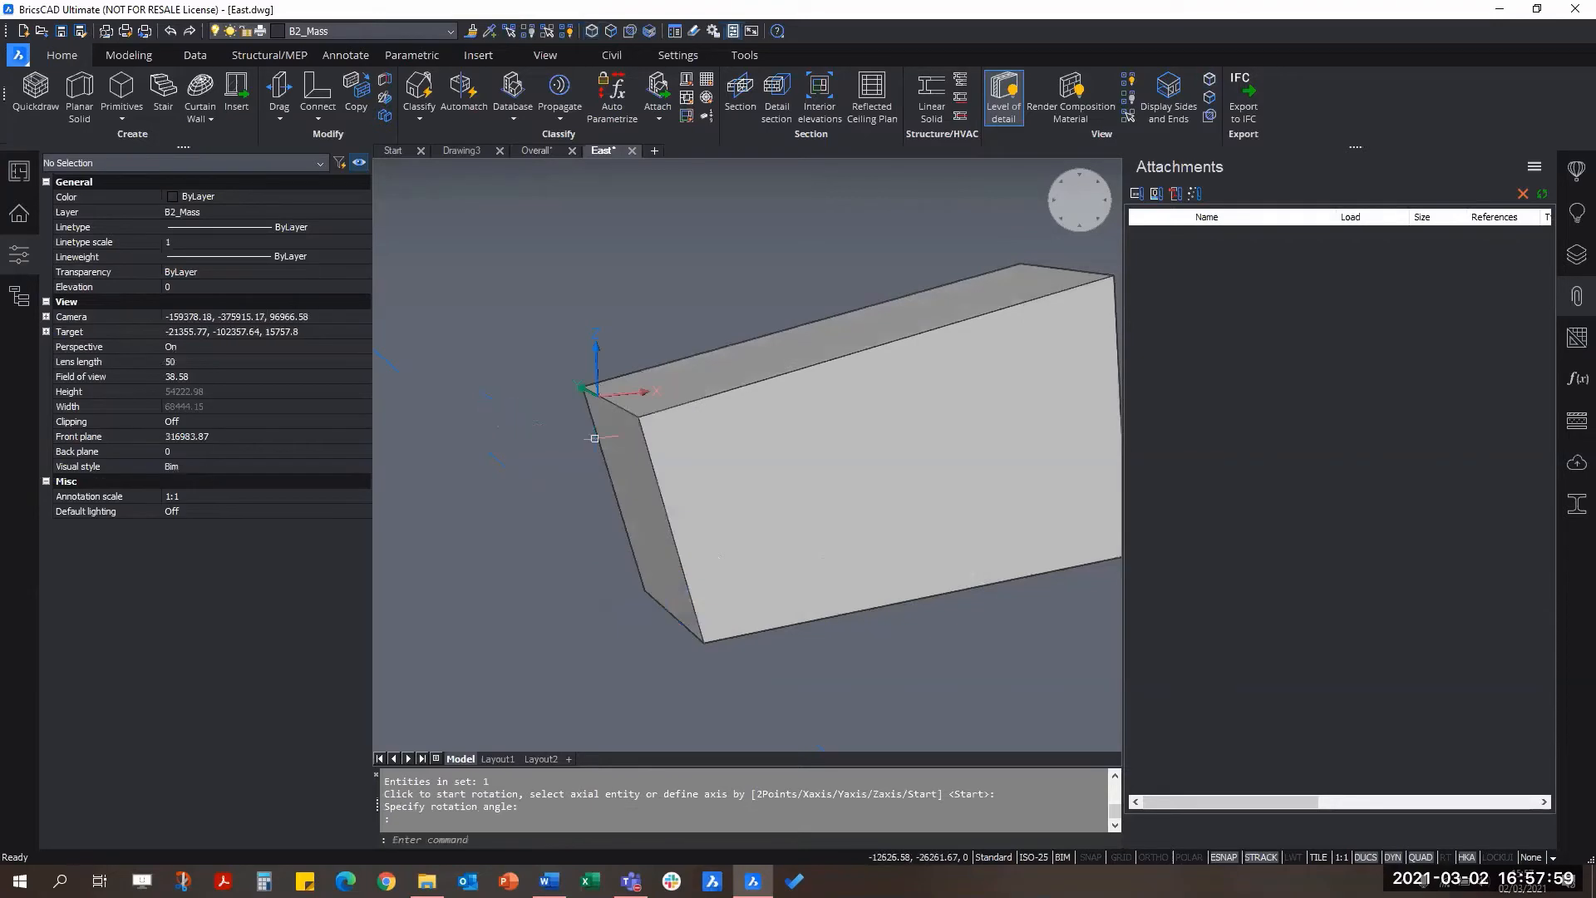
scroll(640, 467, "down", 2)
key("Escape")
key("Escape")
mouse_move(965, 581)
middle_mouse_down("shift")
mouse_move(870, 559)
mouse_move(972, 585)
middle_mouse_up("shift")
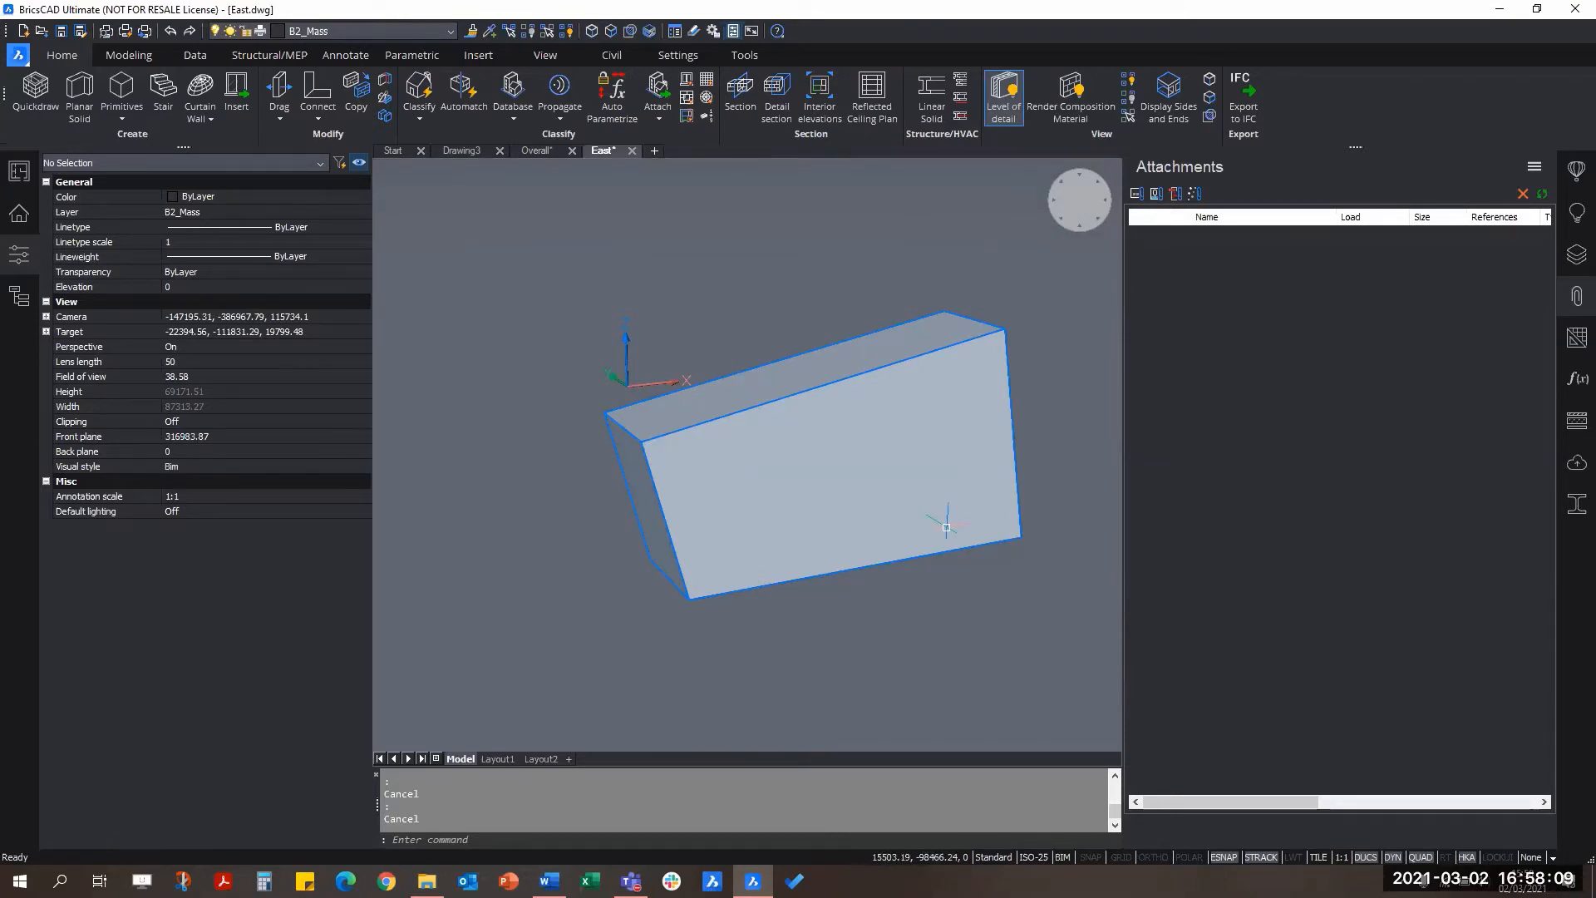
Step: Enable boundary detection and Push/Pull the large boundary on the mass's underside up to elevation 6250, leaving the square and end blocks
middle_click_drag(961, 559, 931, 646)
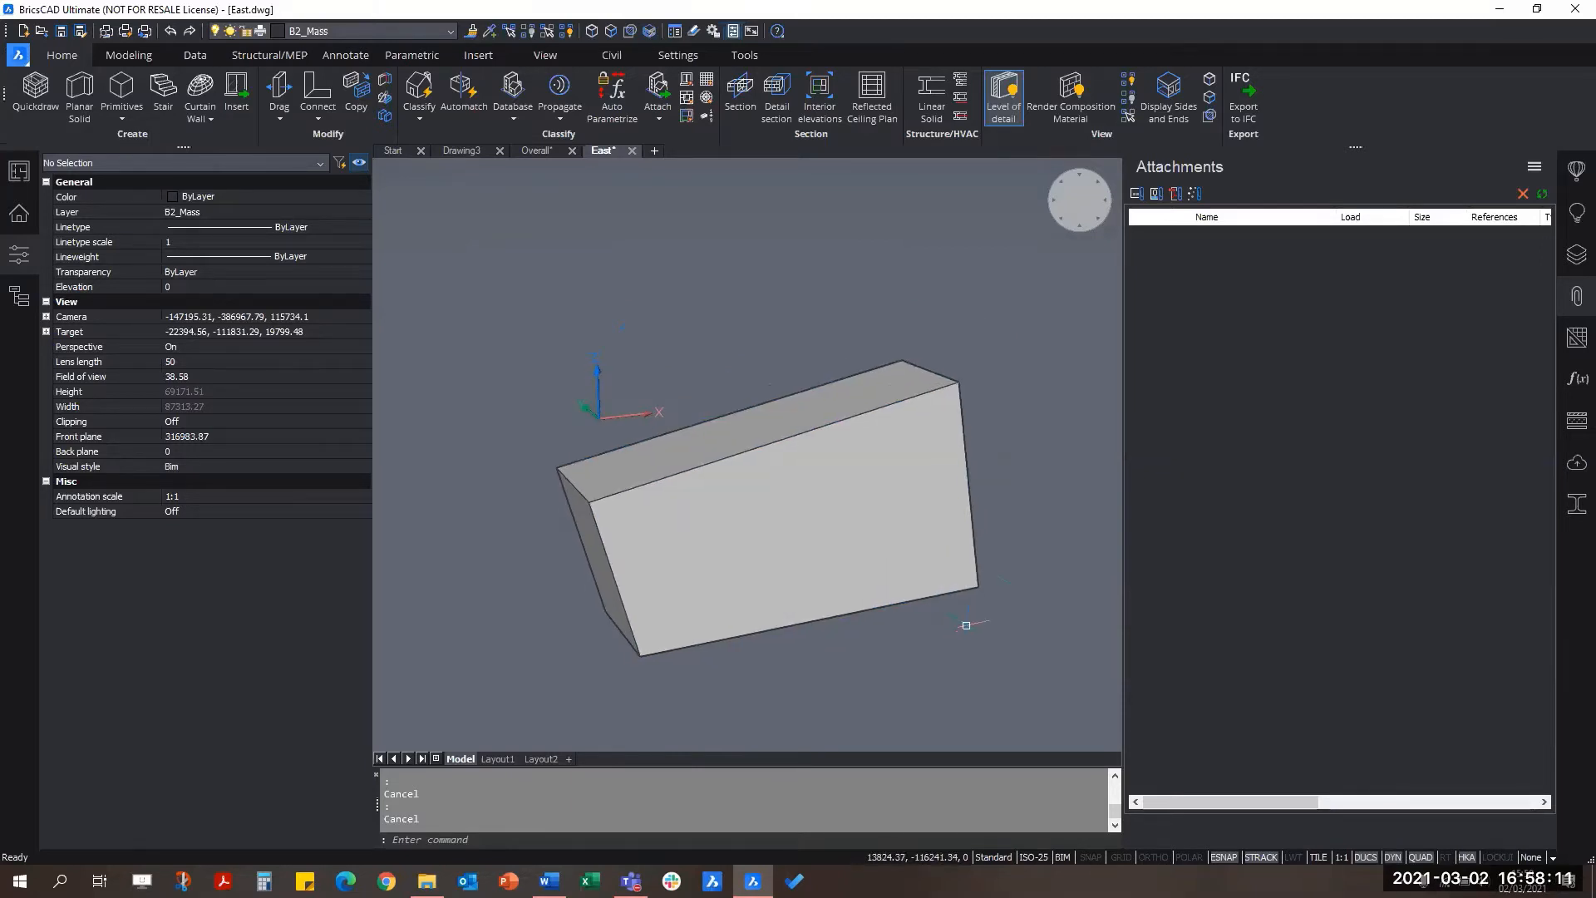
middle_click_drag(1034, 601, 989, 527, "shift")
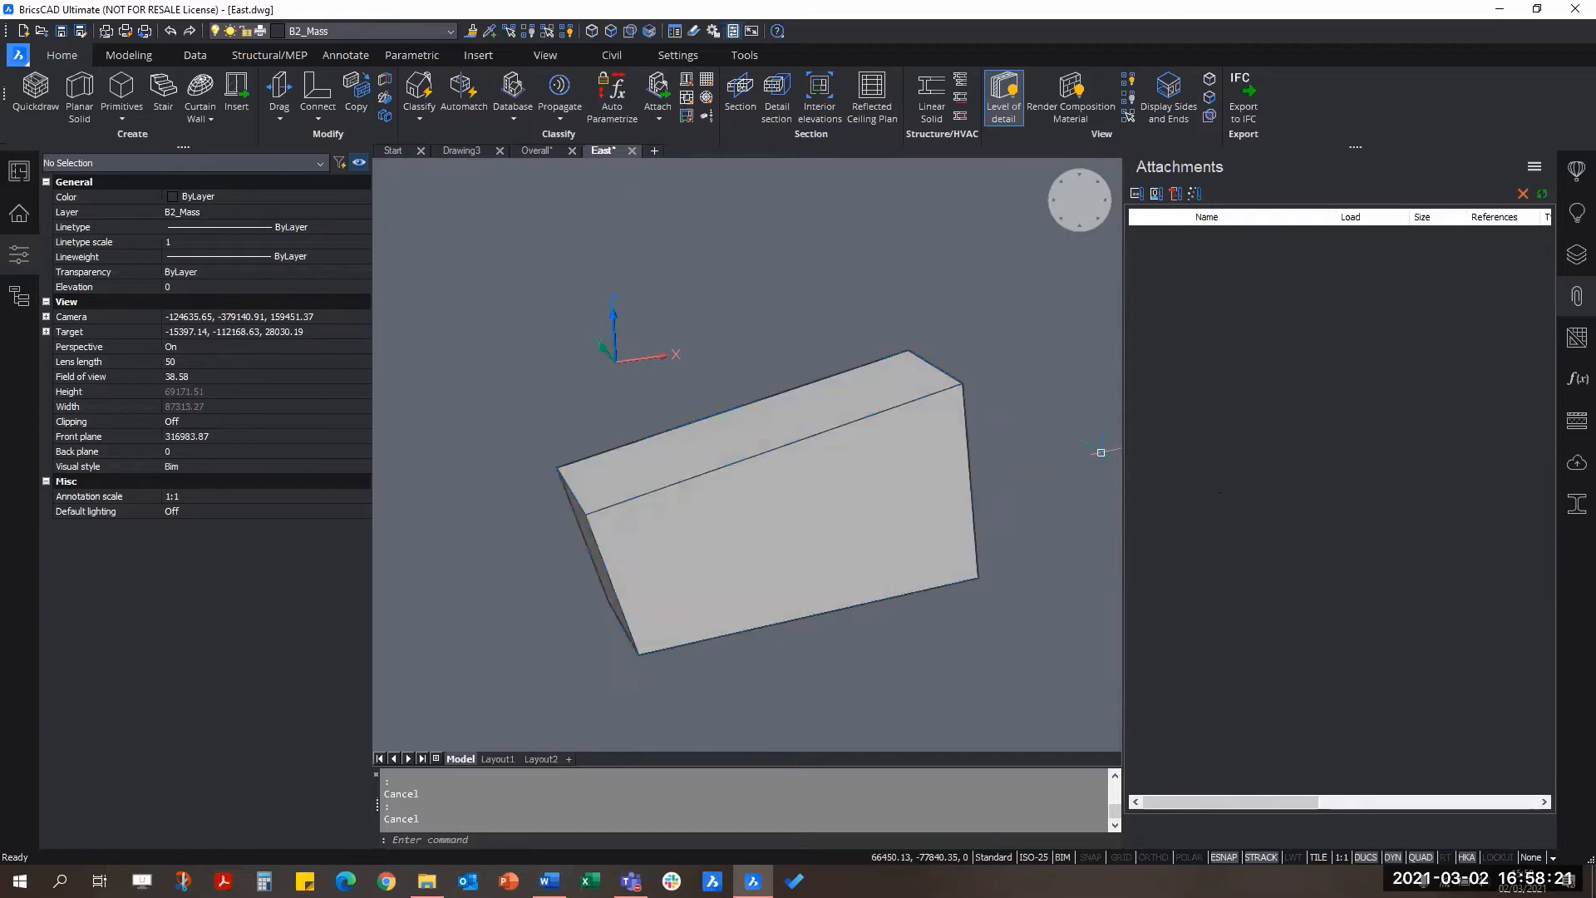
middle_click_drag(715, 595, 720, 440, "shift")
middle_click_drag(901, 613, 919, 666, "shift")
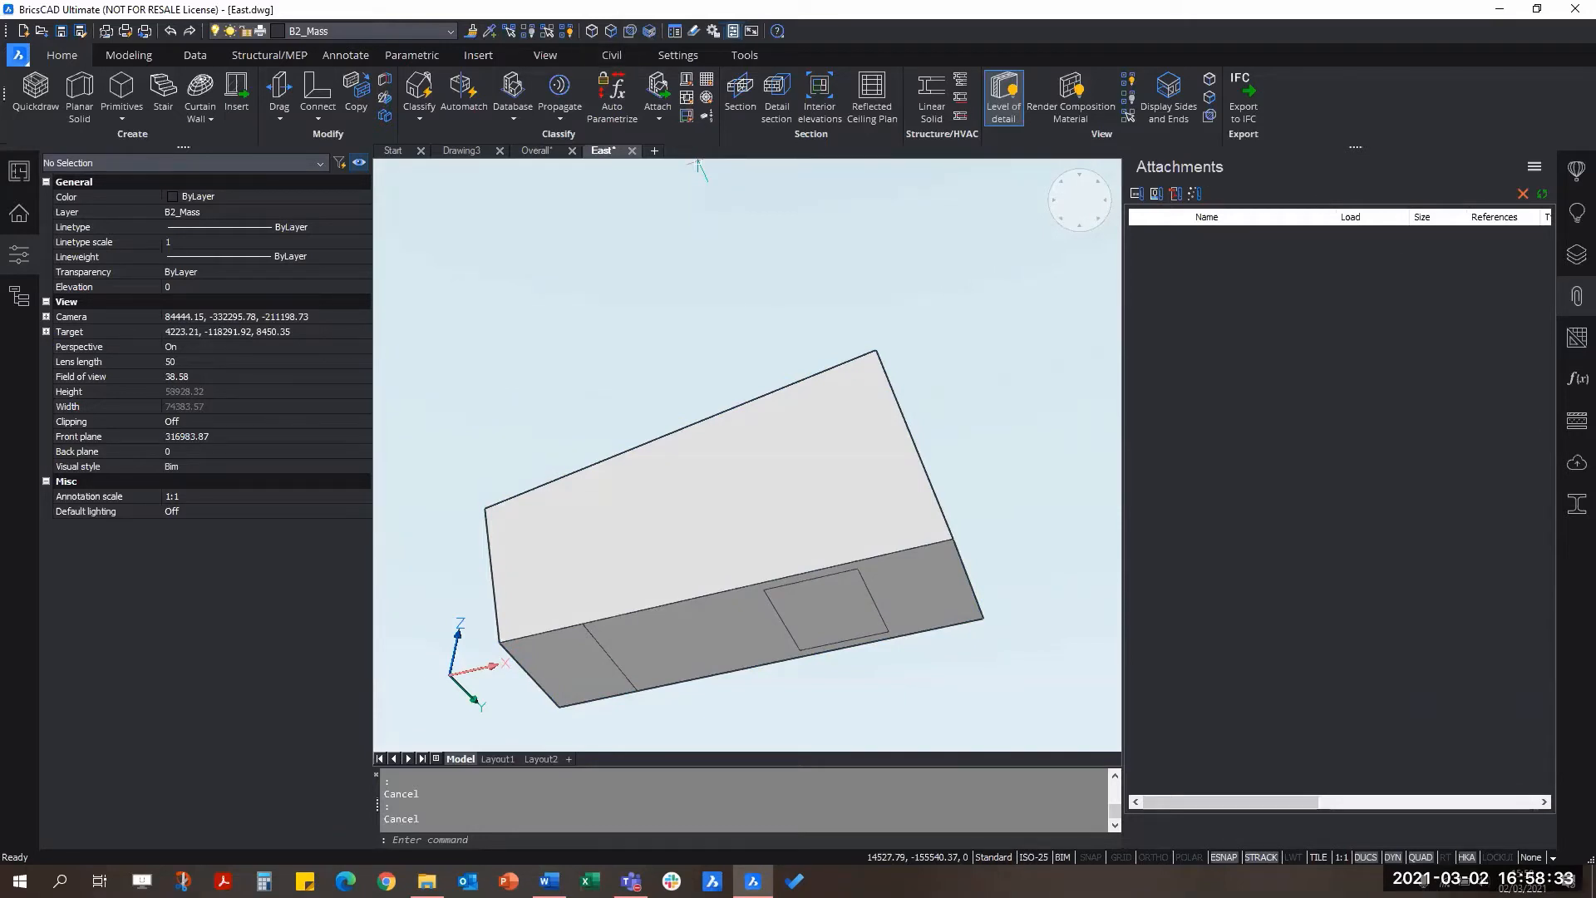
left_click(630, 32)
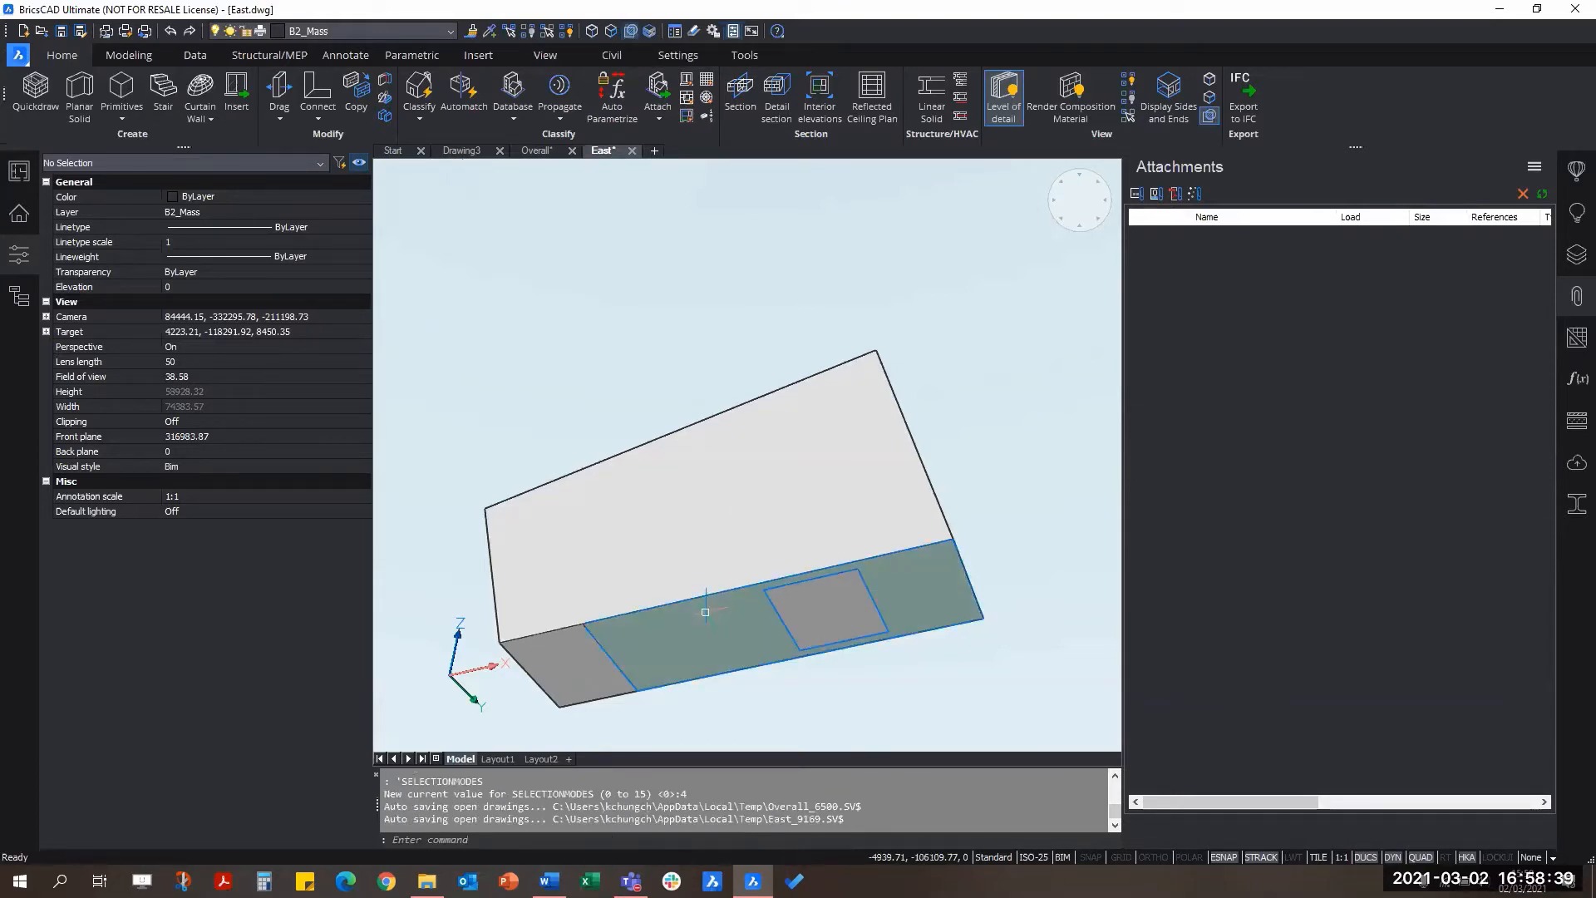
scroll(739, 640, "up", 2)
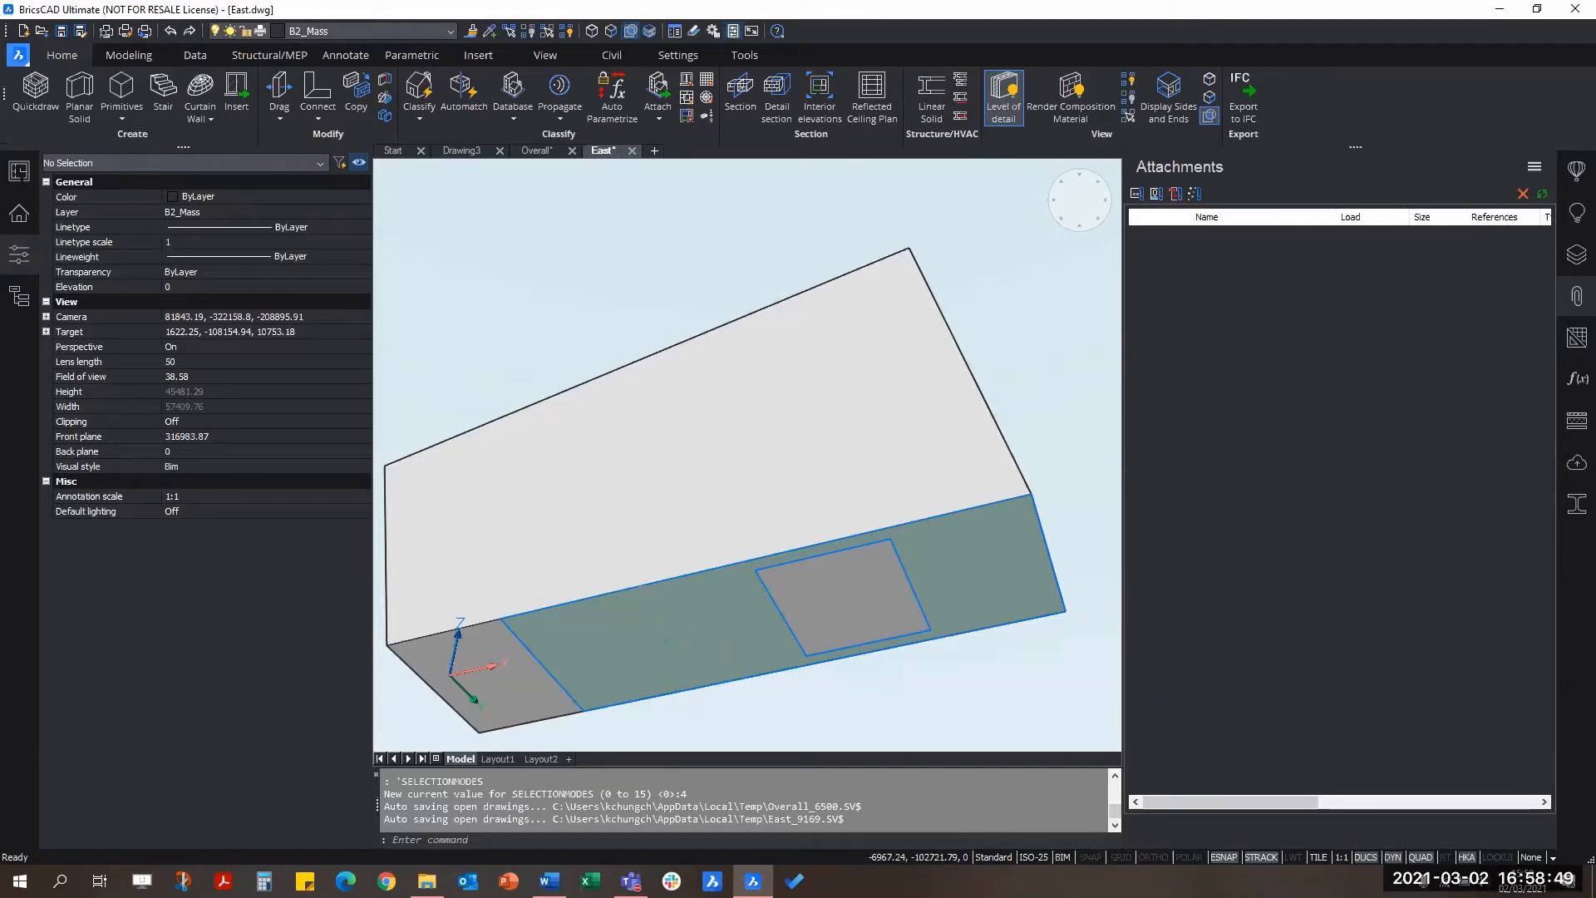
mouse_move(670, 634)
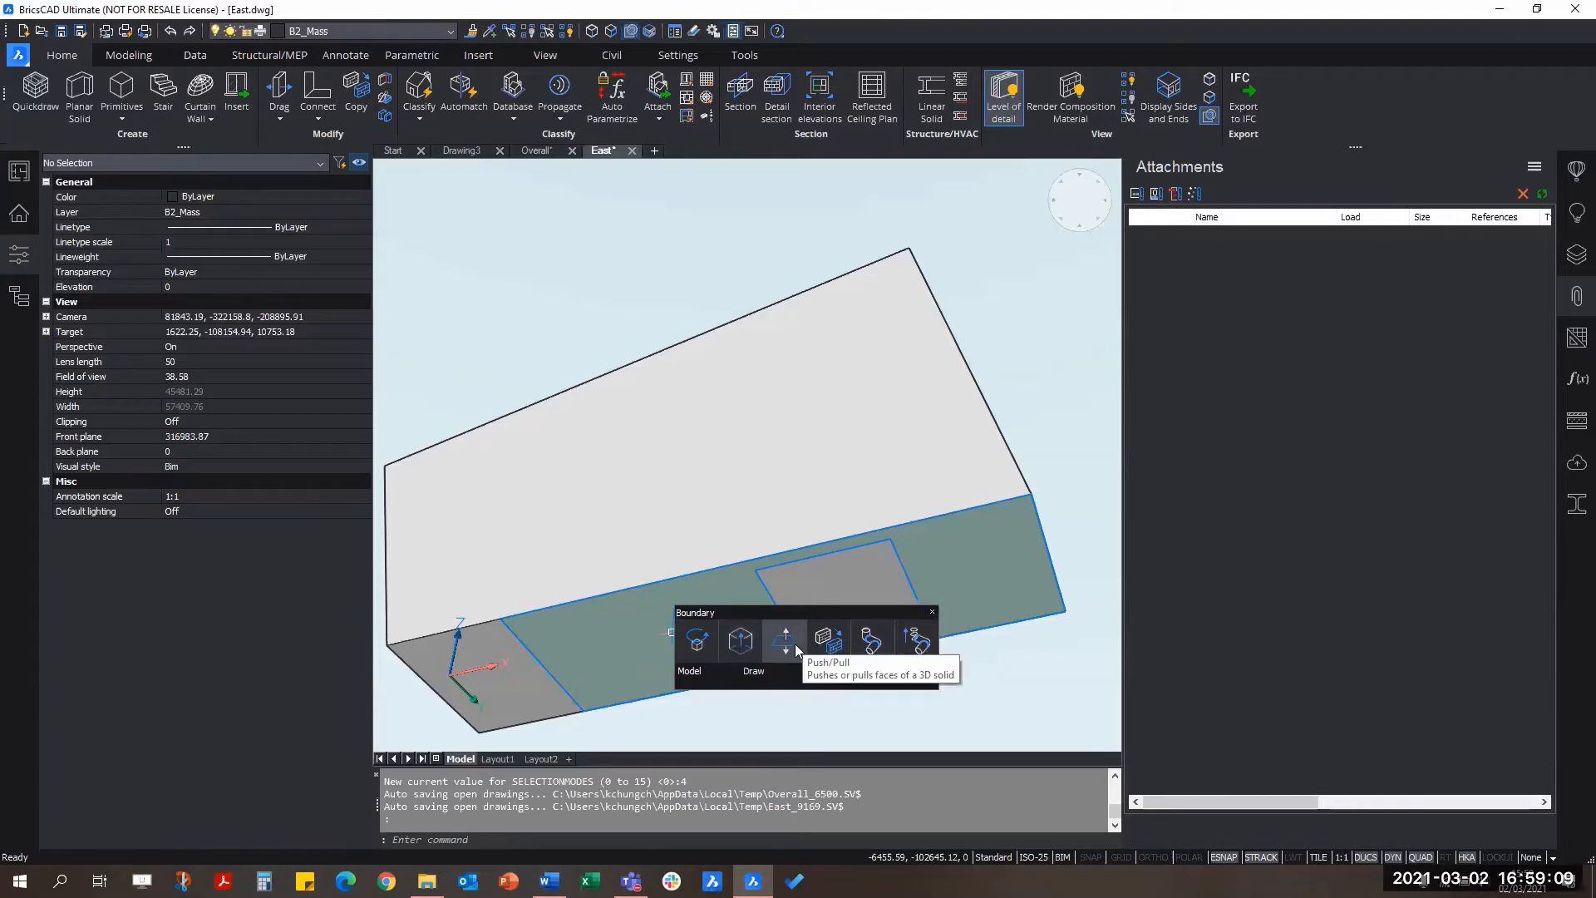
mouse_move(702, 673)
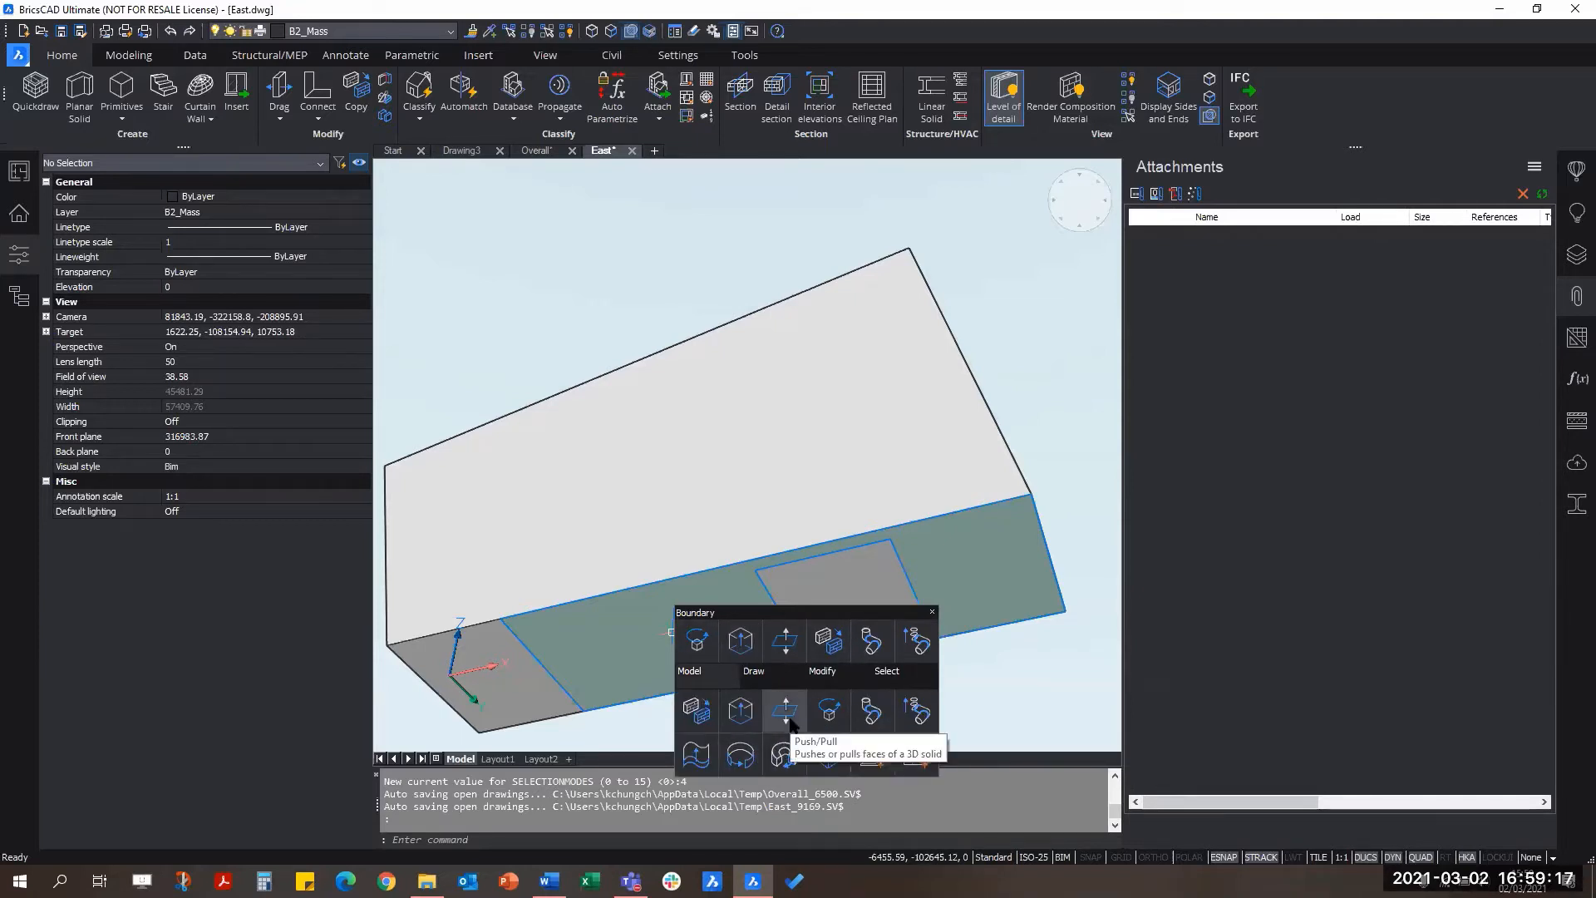
left_click(786, 715)
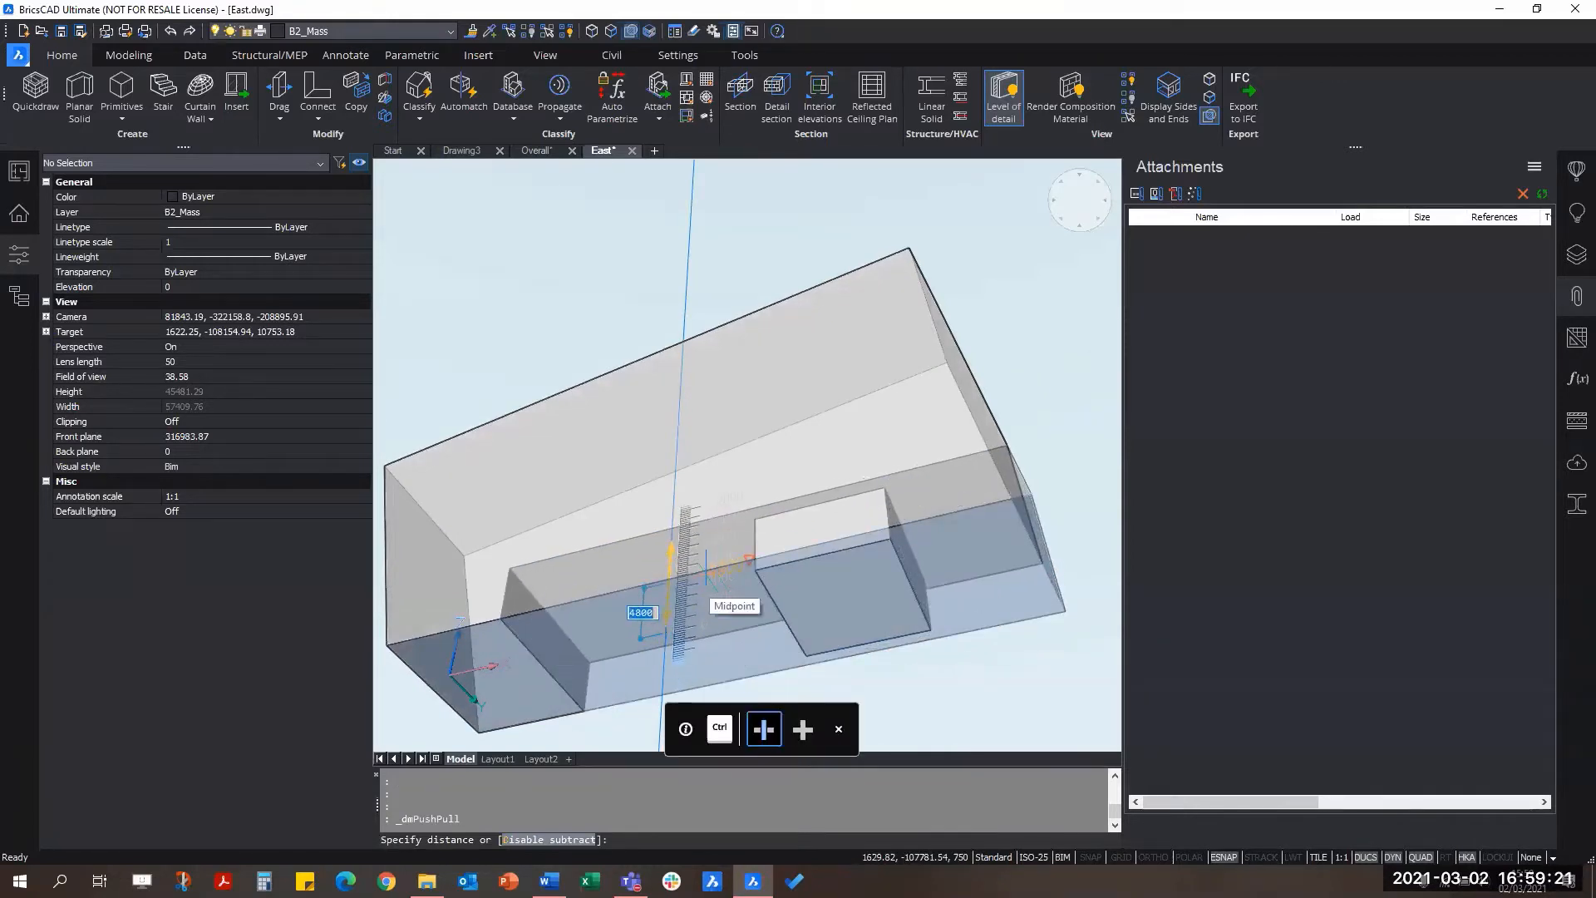
left_click(705, 570)
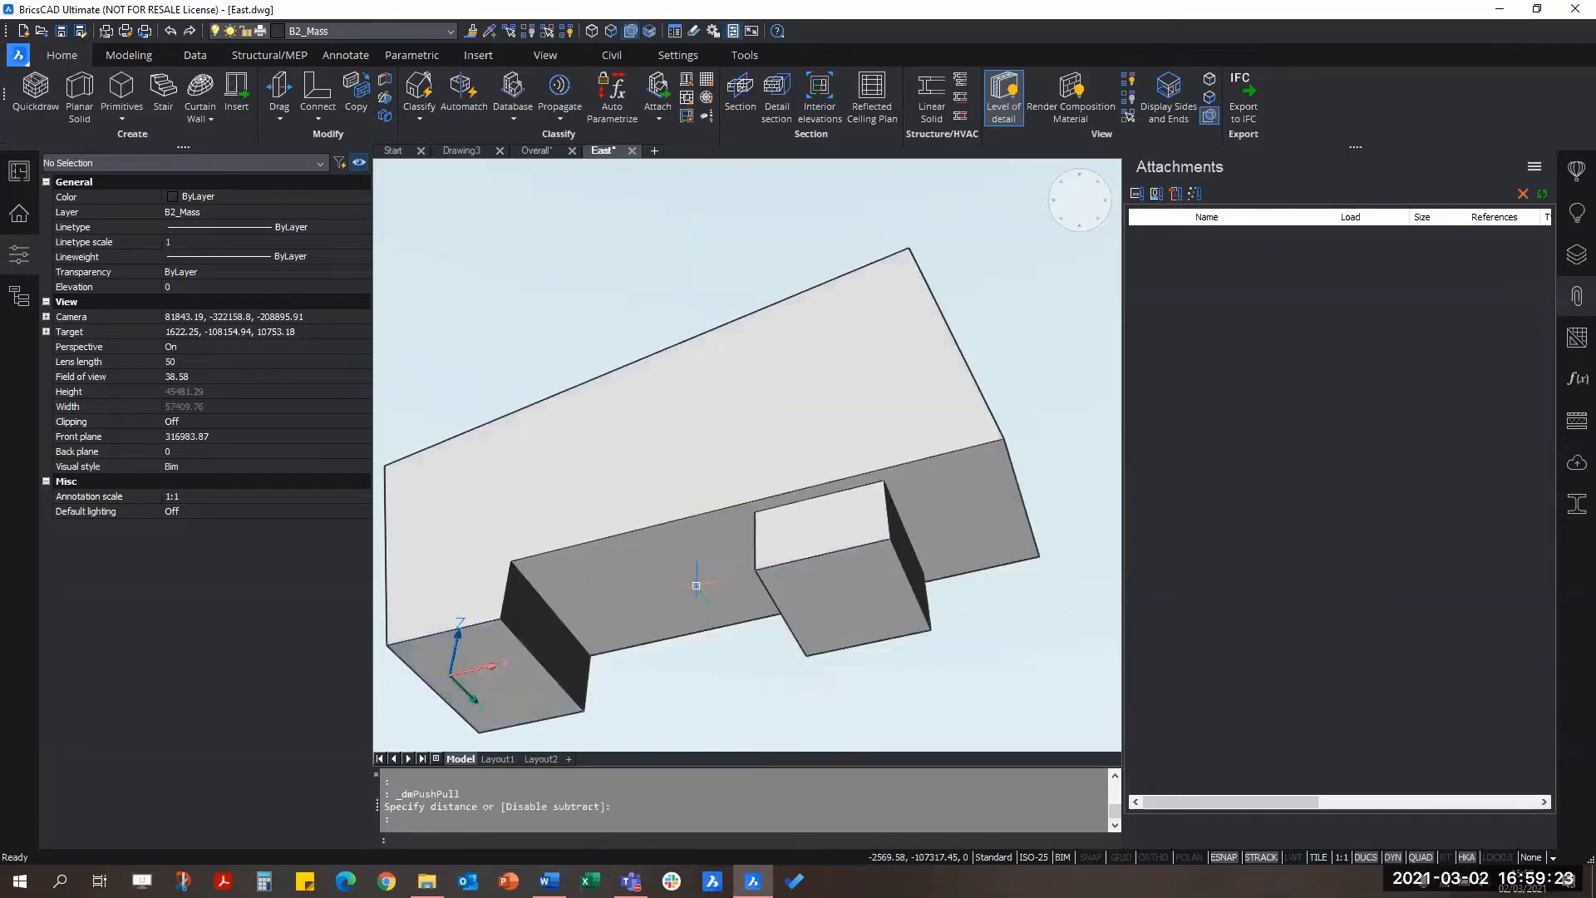
Step: Try rotating the inward-leaning end face at the taller end of the mass by 20° about its bottom edge
middle_click_drag(702, 601, 698, 551, "shift")
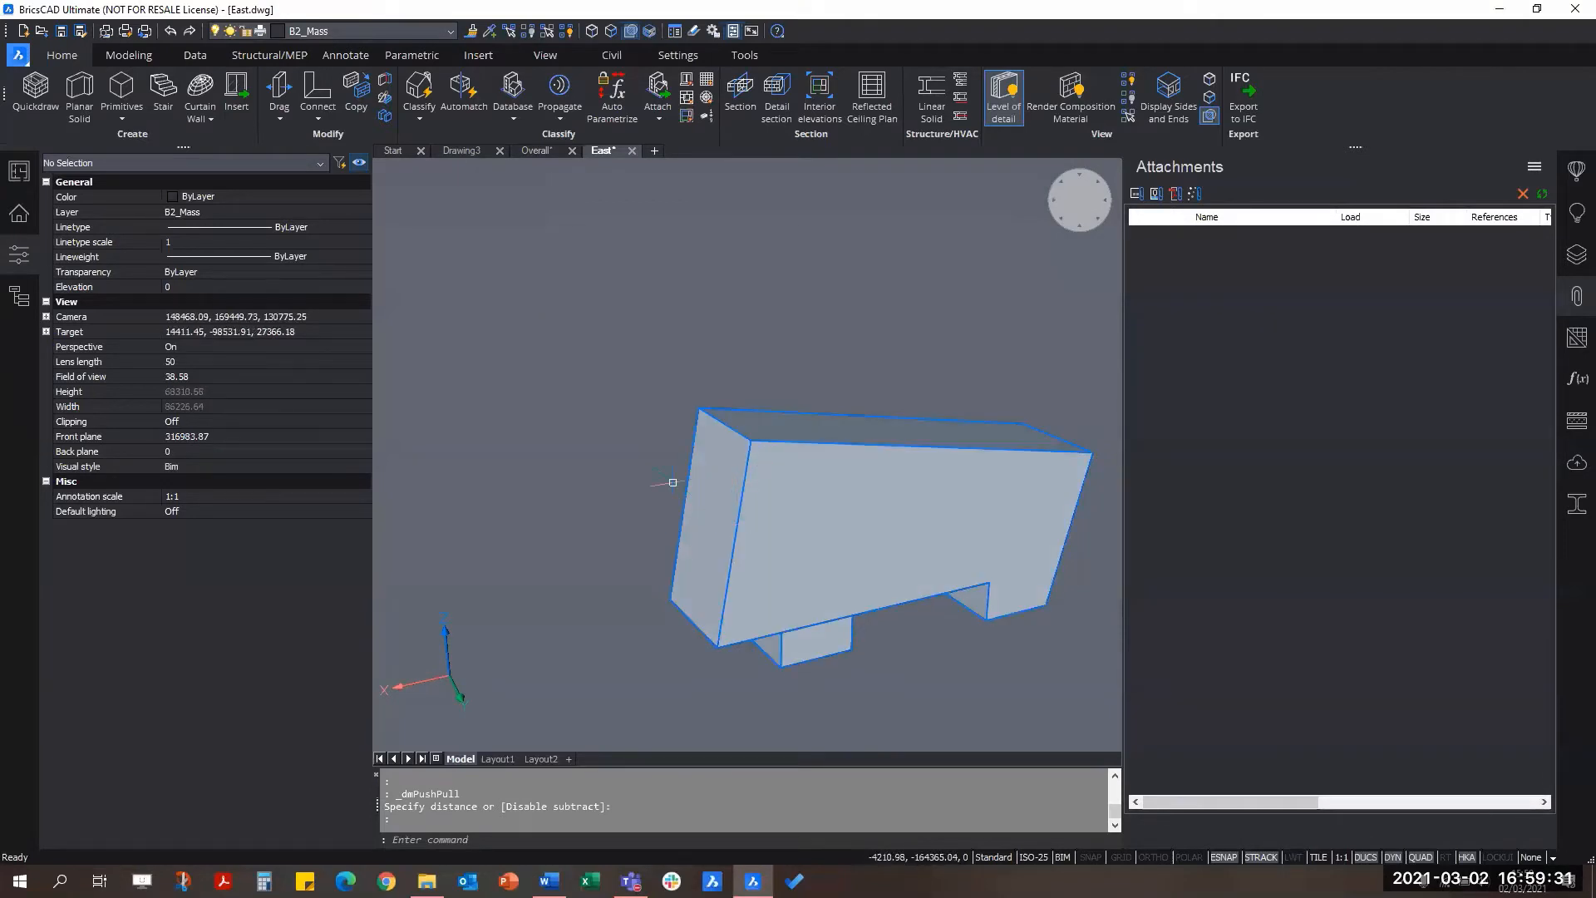
scroll(690, 488, "up", 3)
left_click(721, 499)
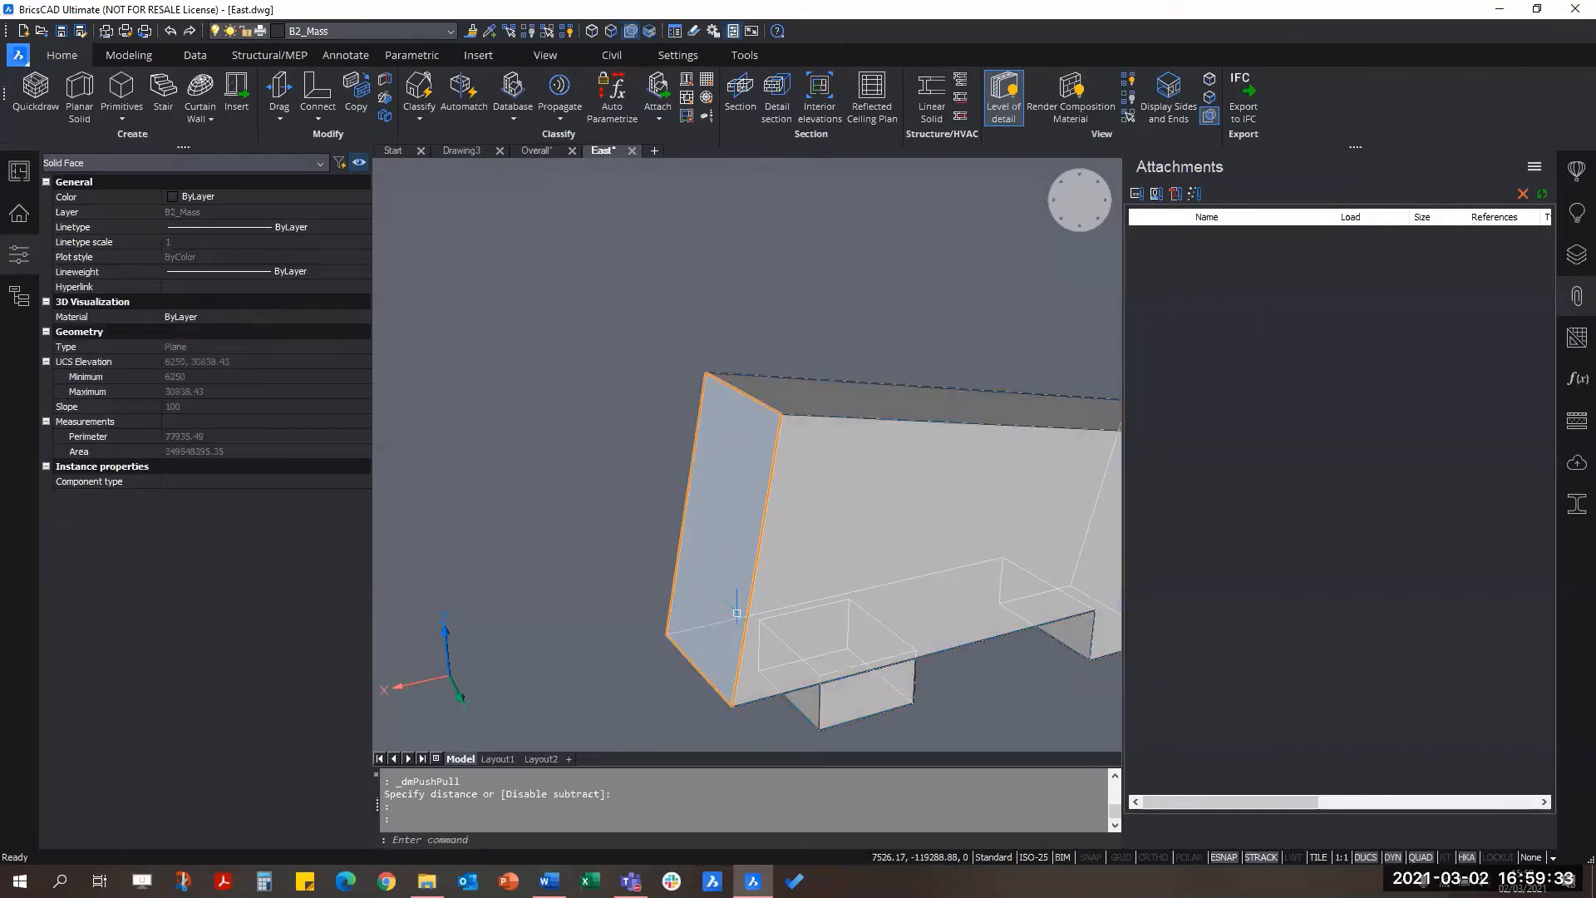
mouse_move(738, 613)
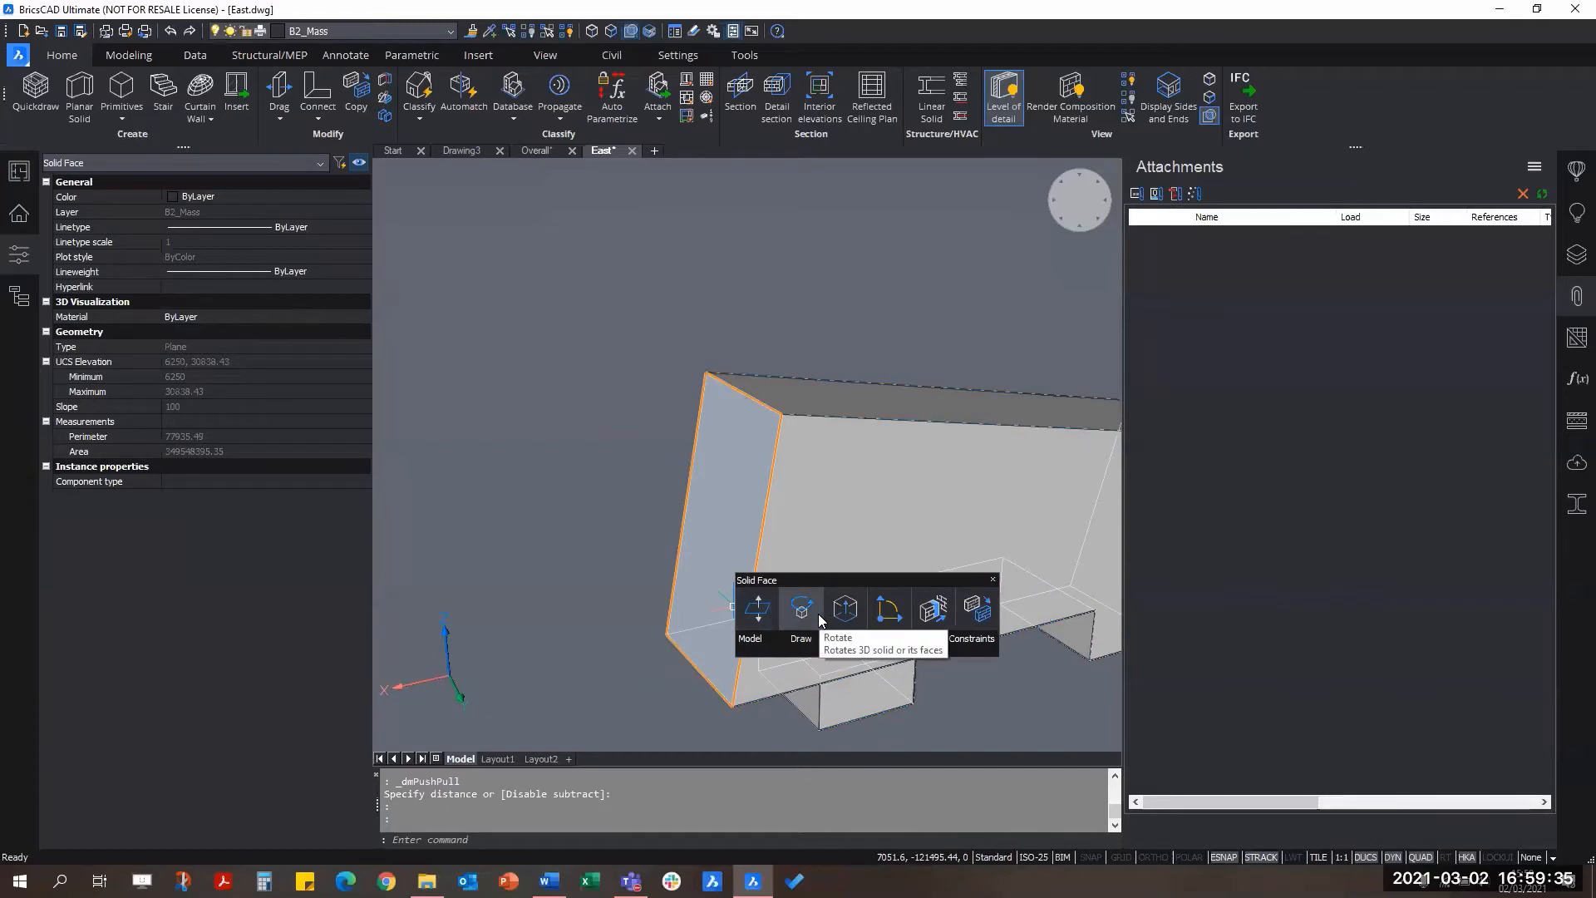
left_click(801, 611)
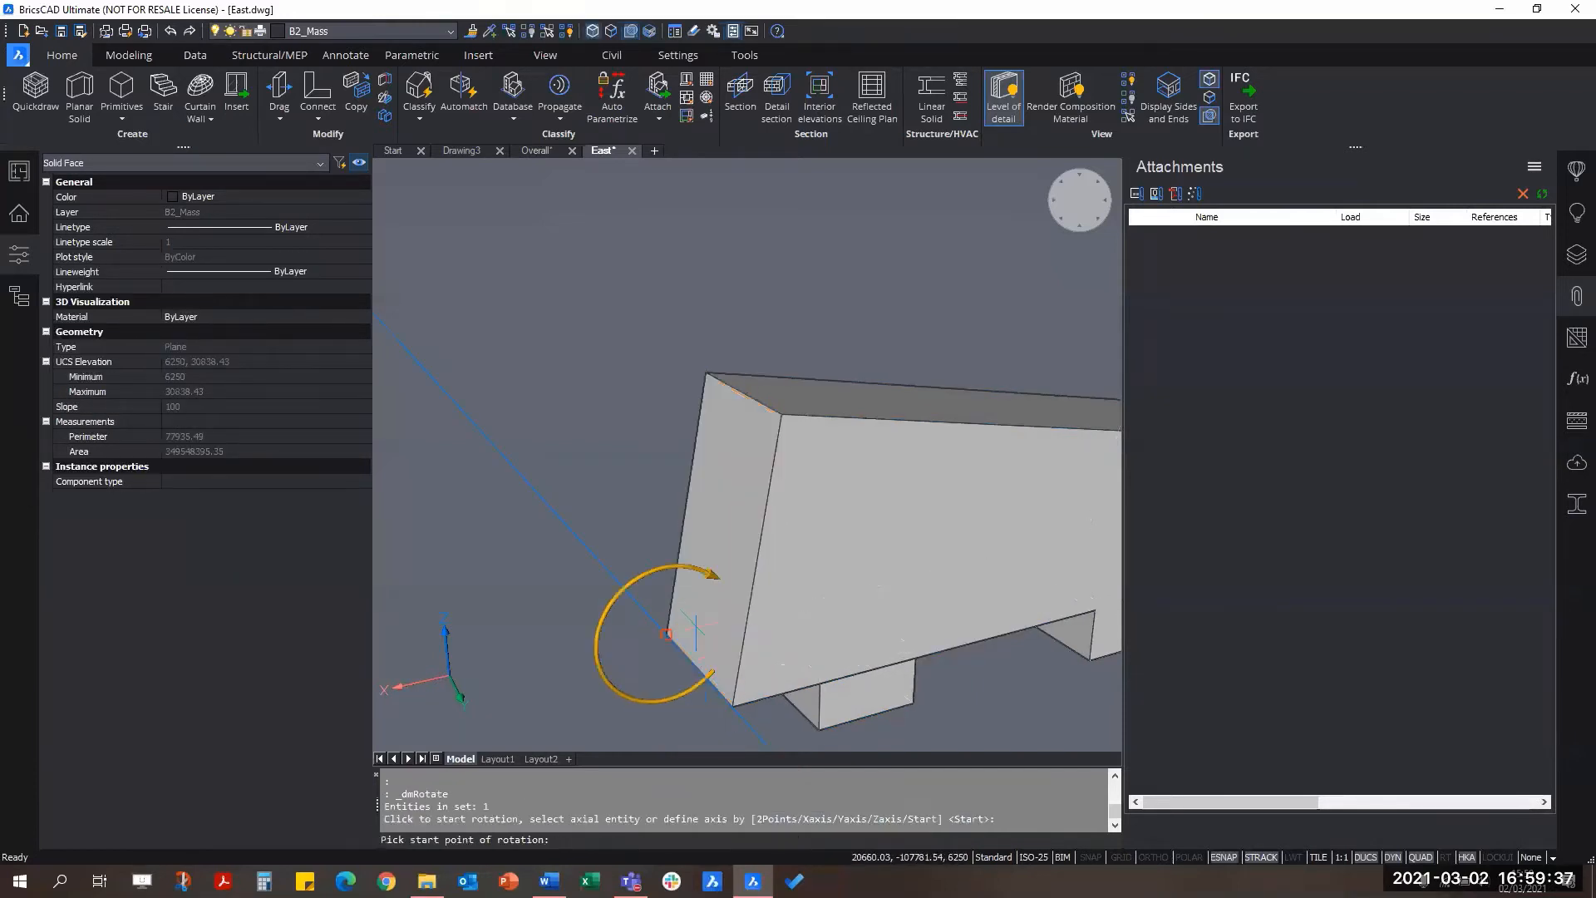
left_click(694, 663)
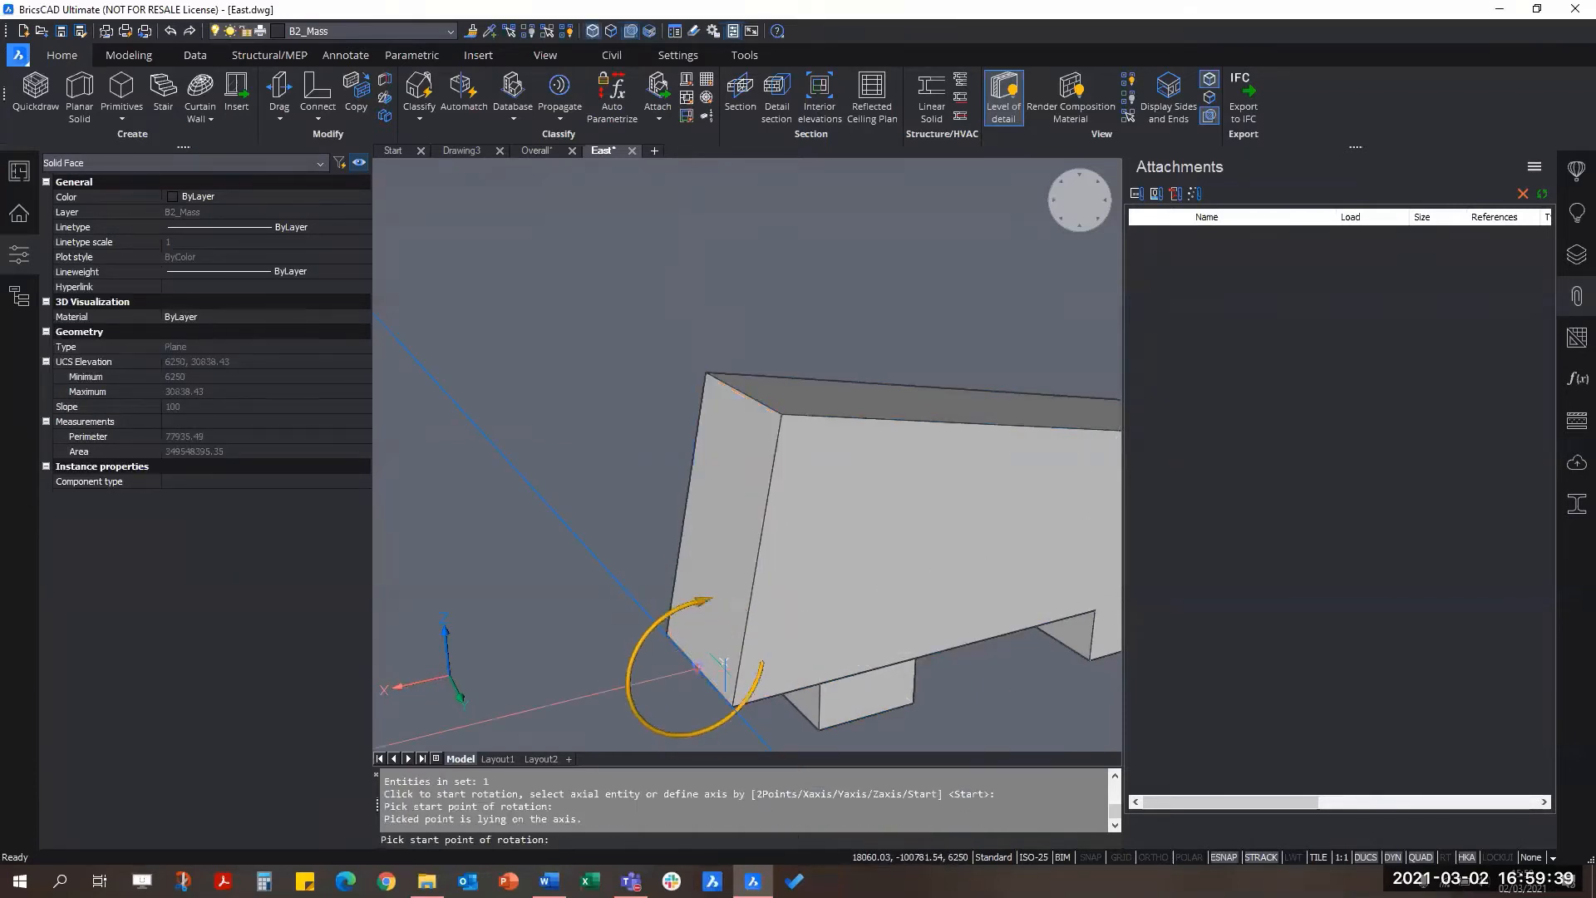
left_click(669, 640)
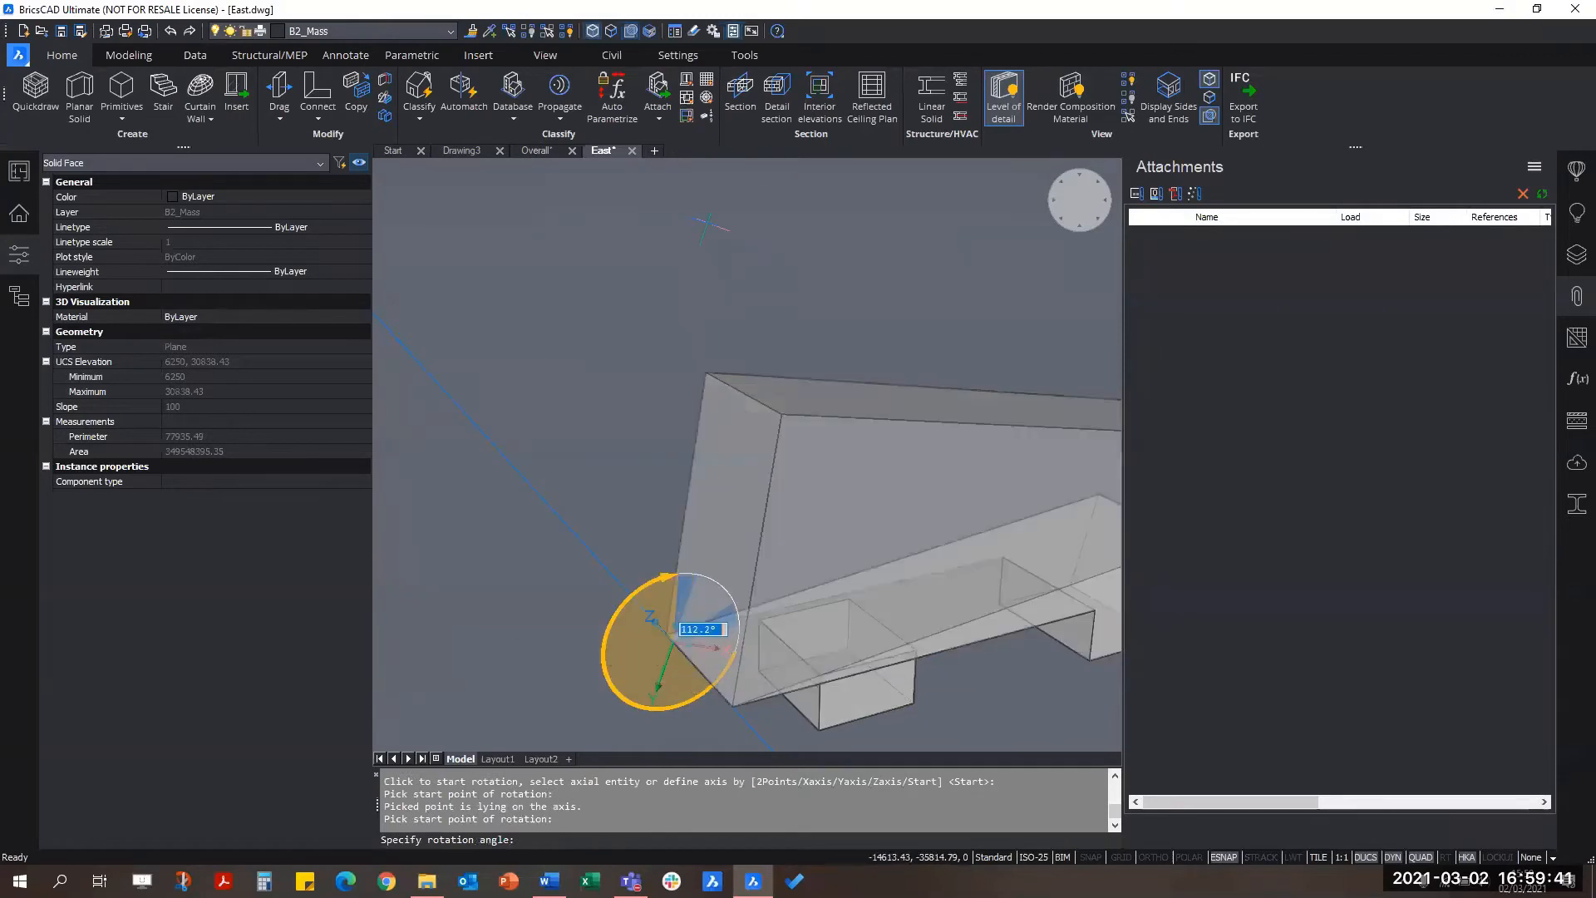
scroll(707, 224, "down", 3)
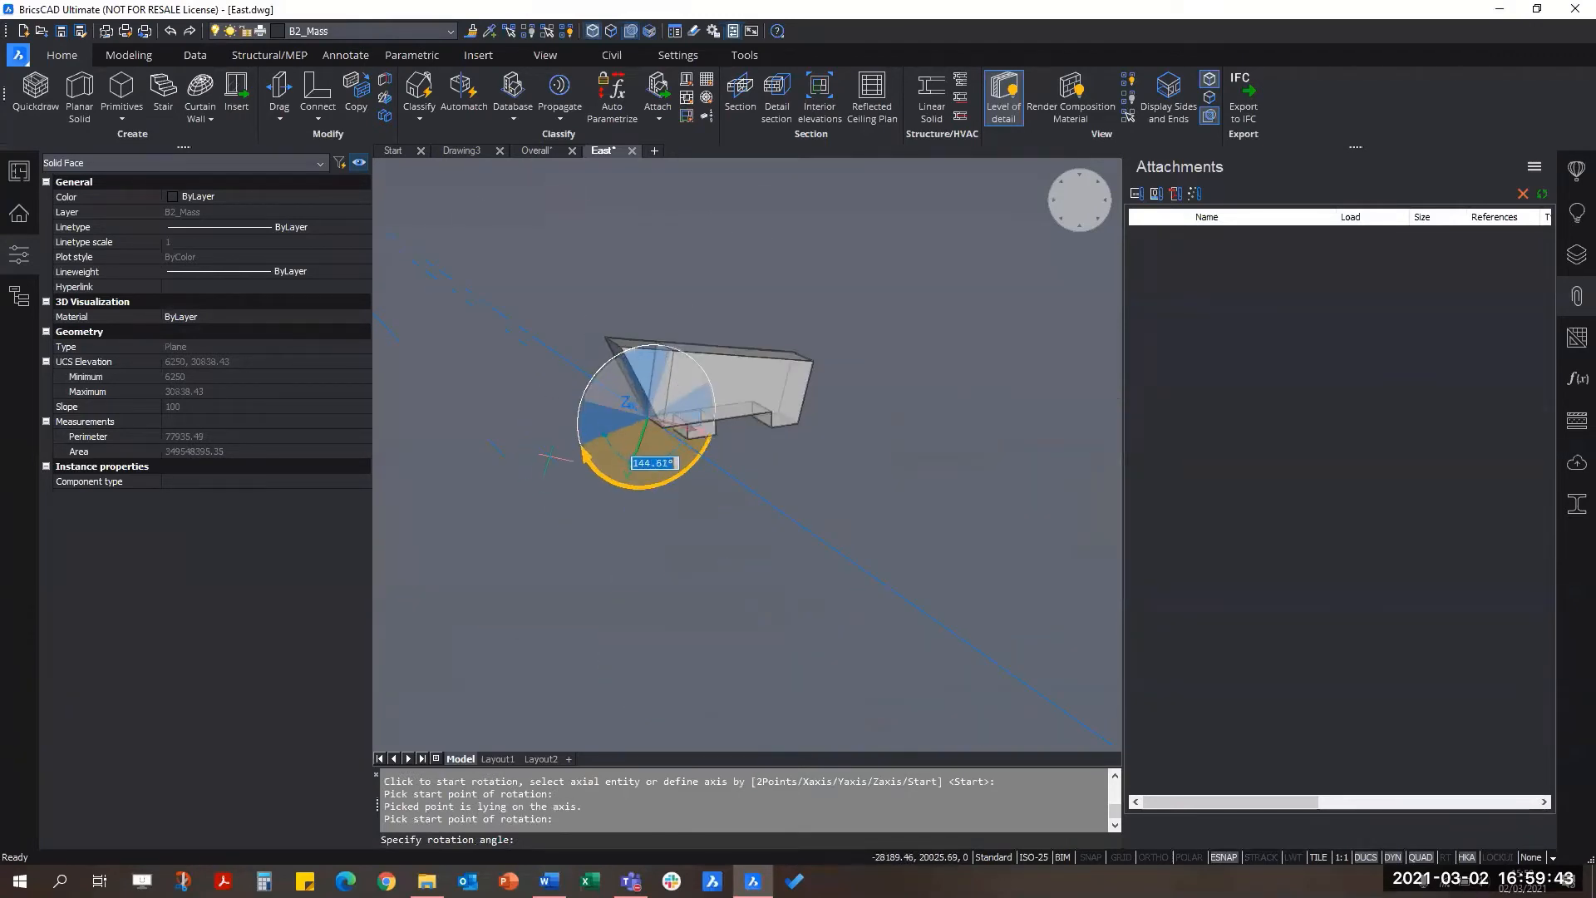
type("20")
key("Return")
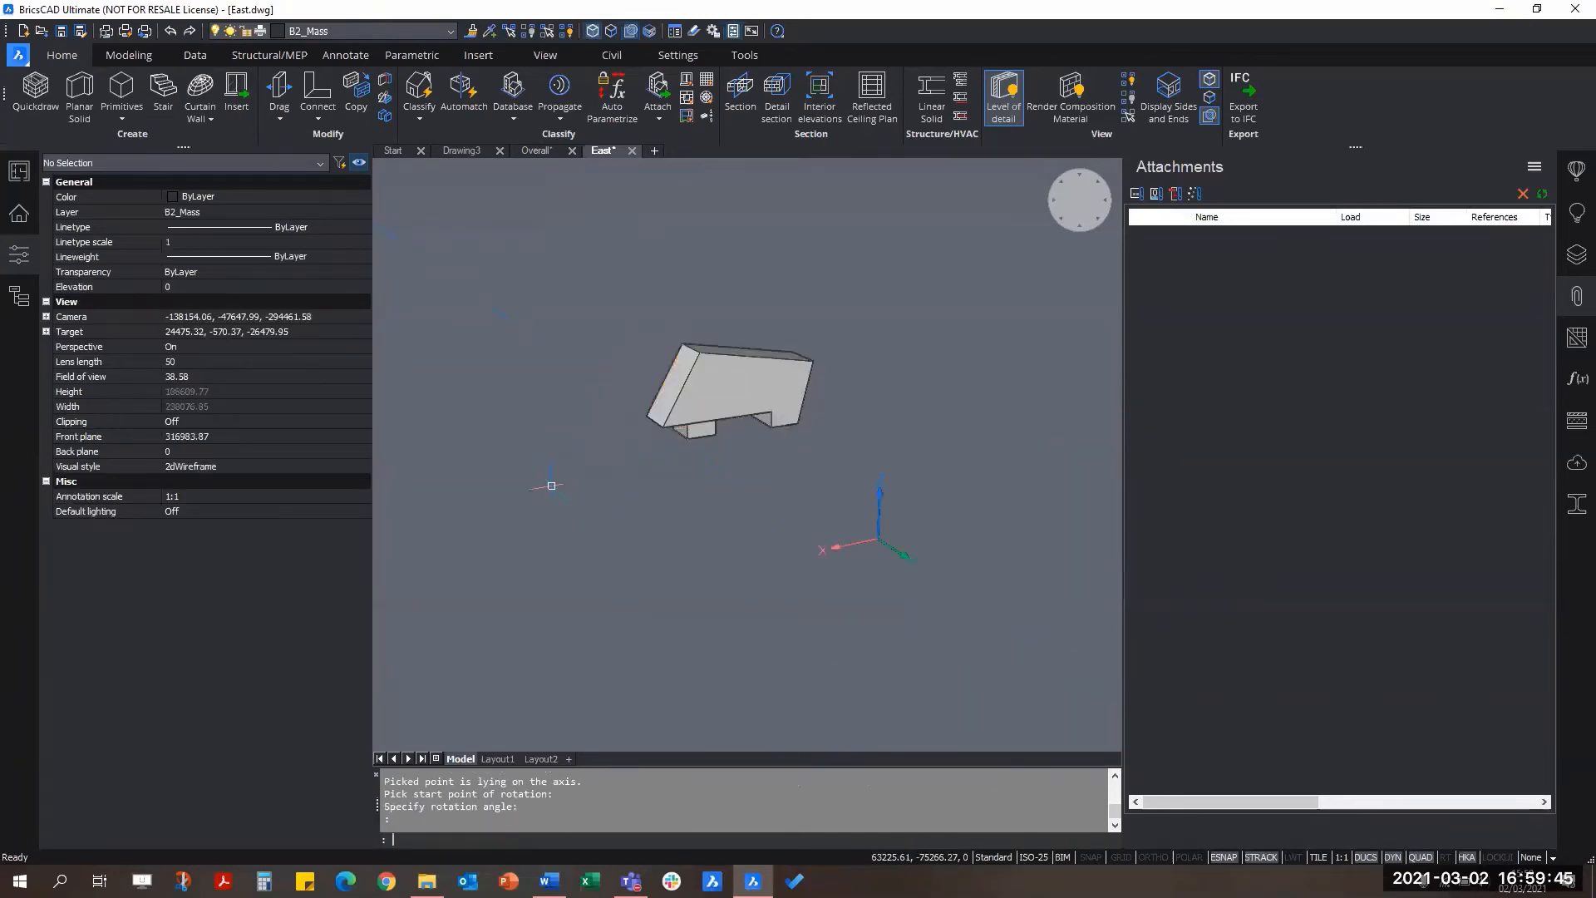
Step: Undo the 20° rotation of the taller end face
key("ctrl+z")
key("ctrl+z")
key("ctrl+z")
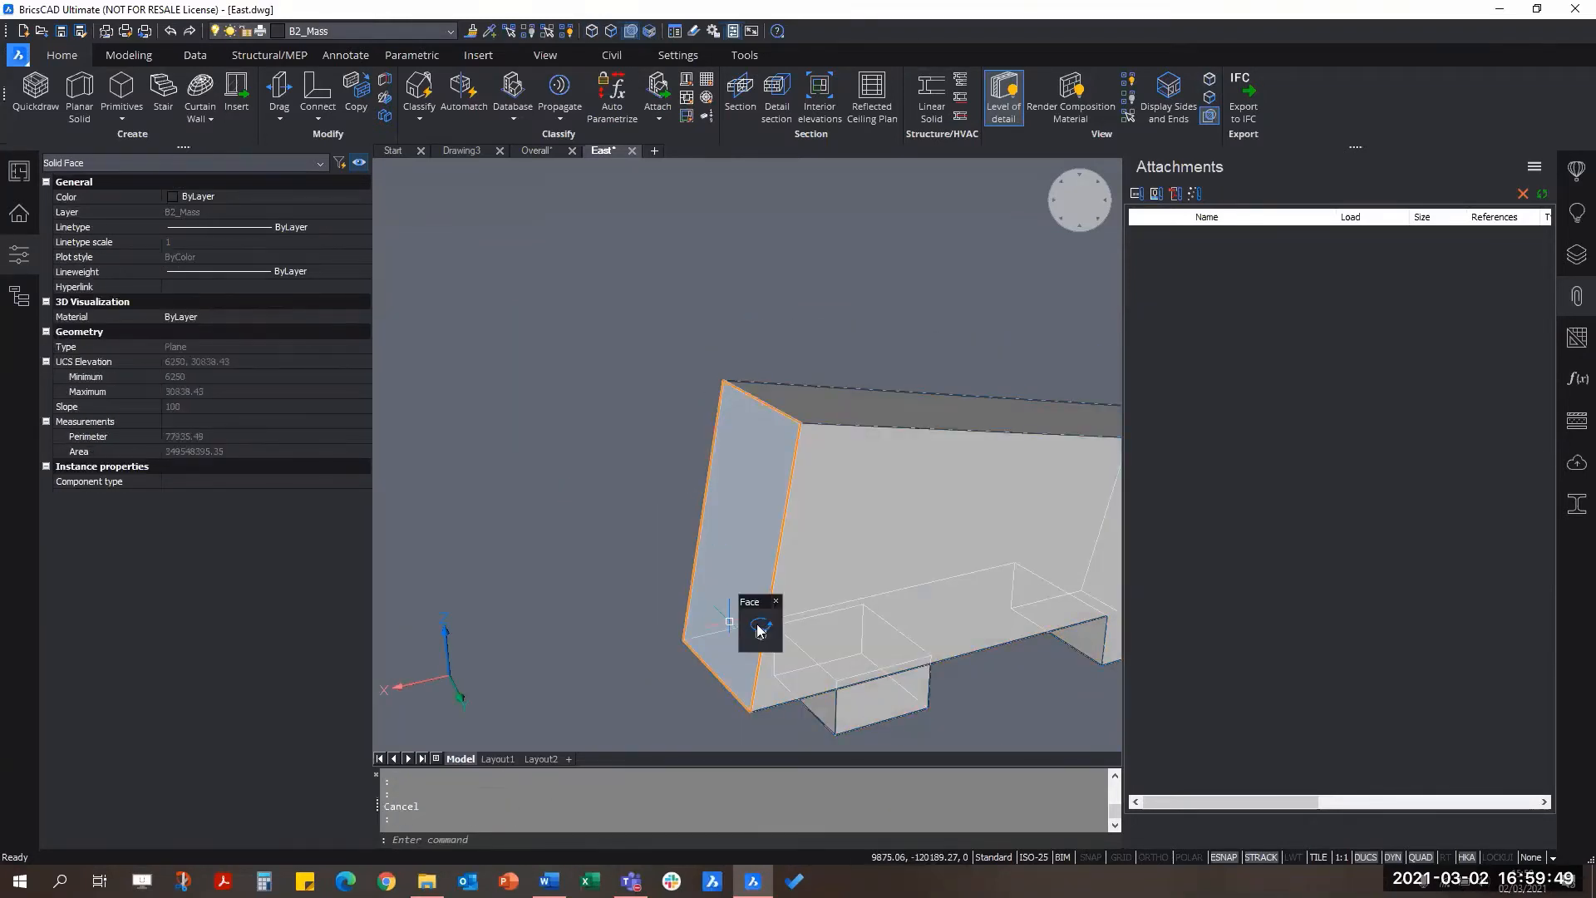
Step: Rotate the taller end face outward by 30° about its bottom edge, with entity snaps off, and inspect the mass
left_click(758, 624)
left_click(721, 675)
scroll(779, 558, "down", 2)
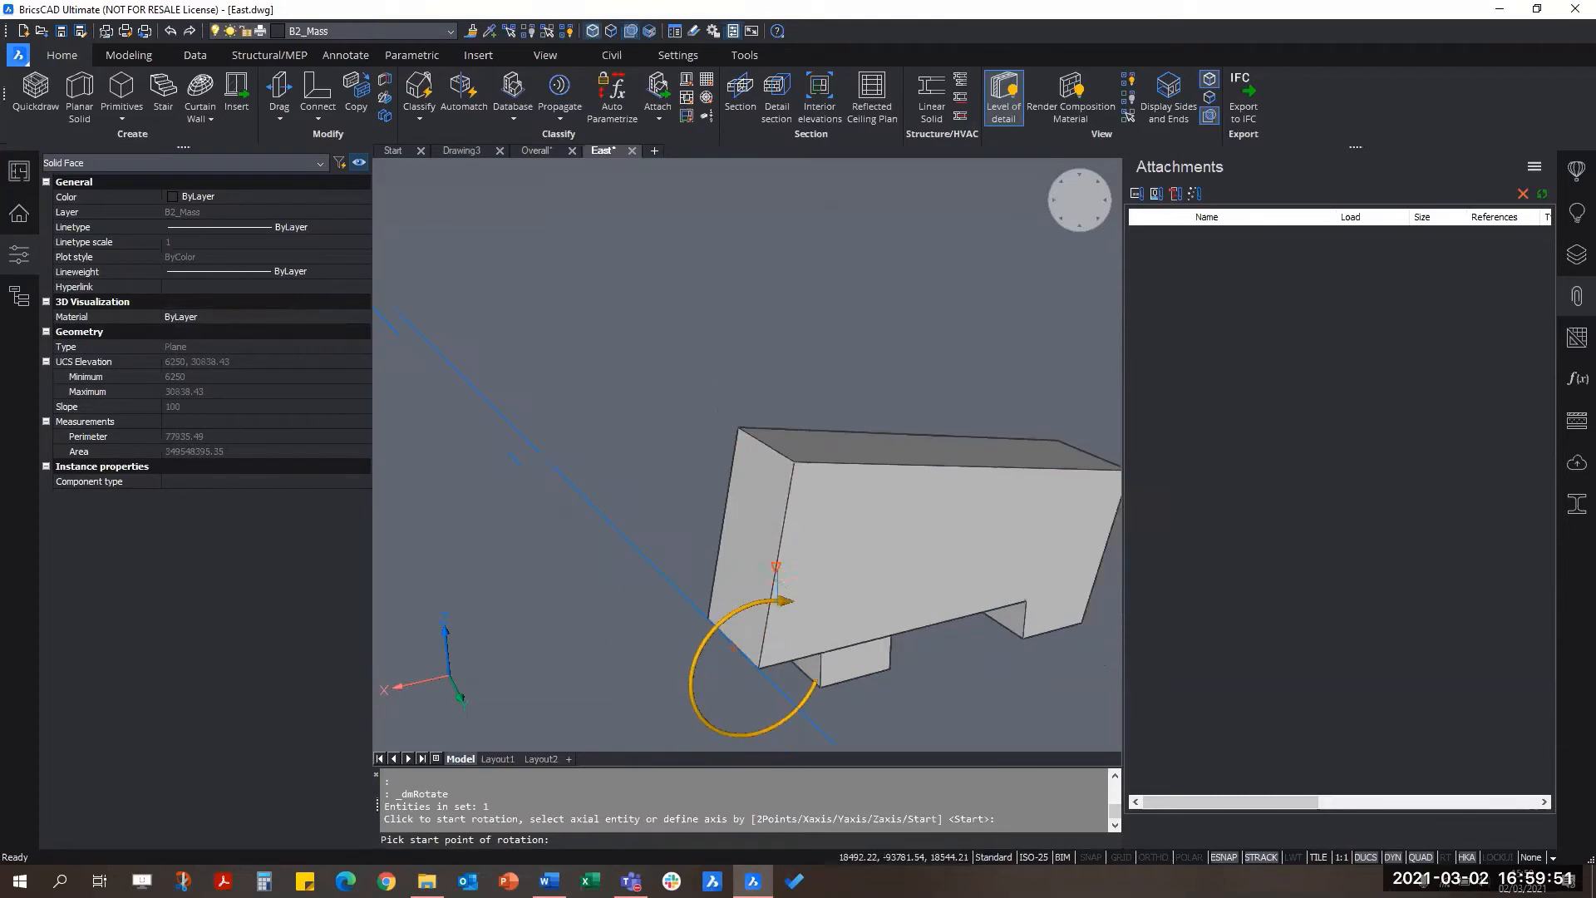
key("F3")
left_click(855, 686)
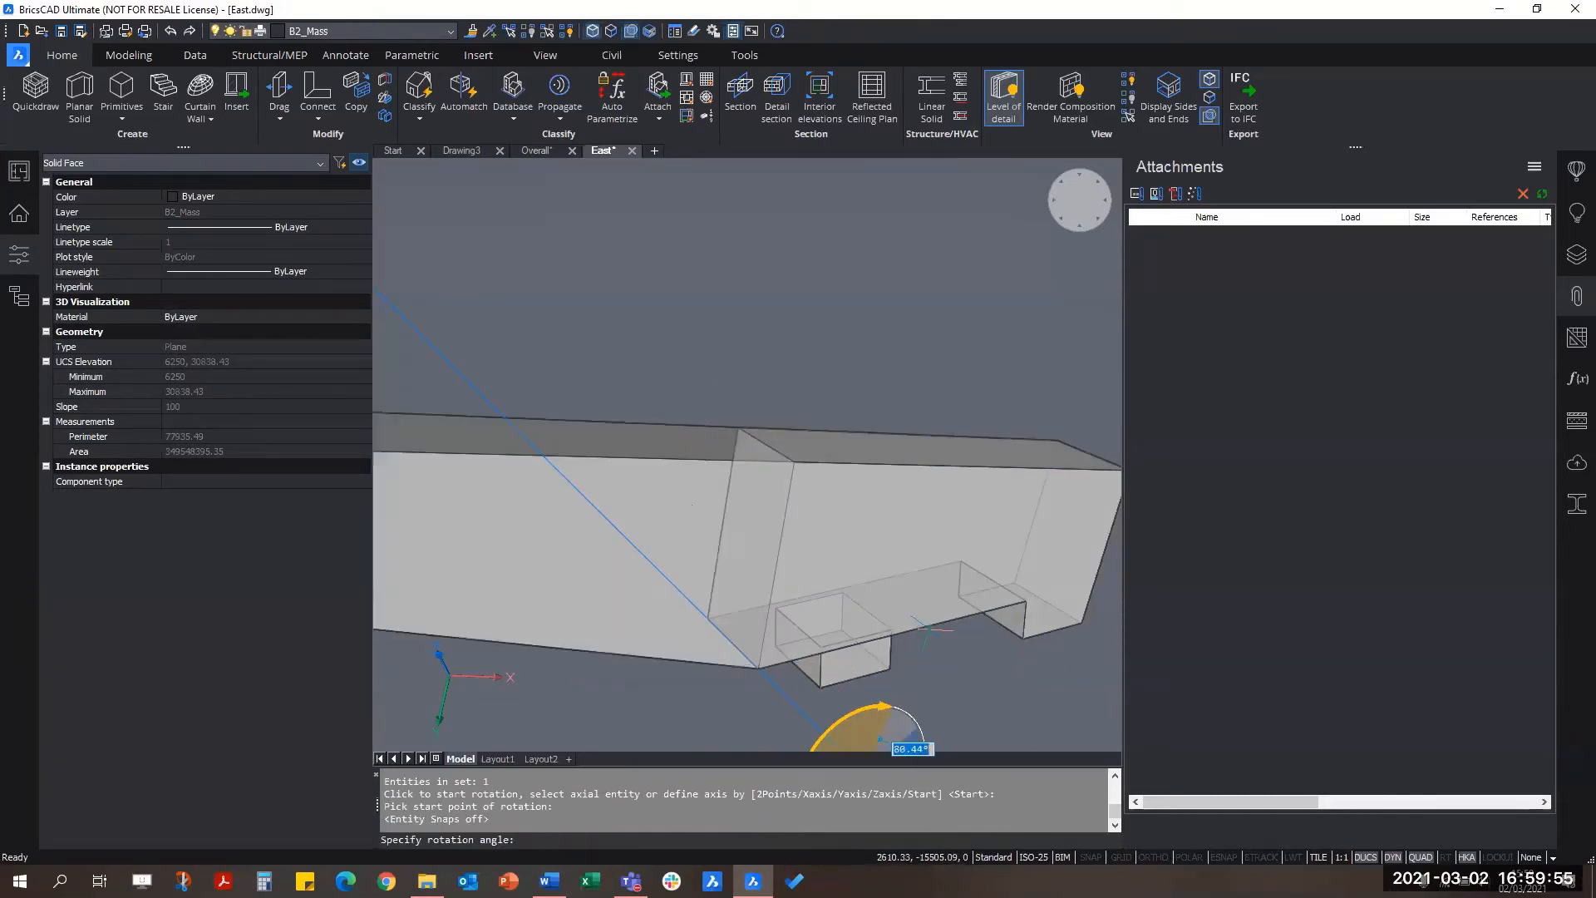
scroll(998, 698, "down", 2)
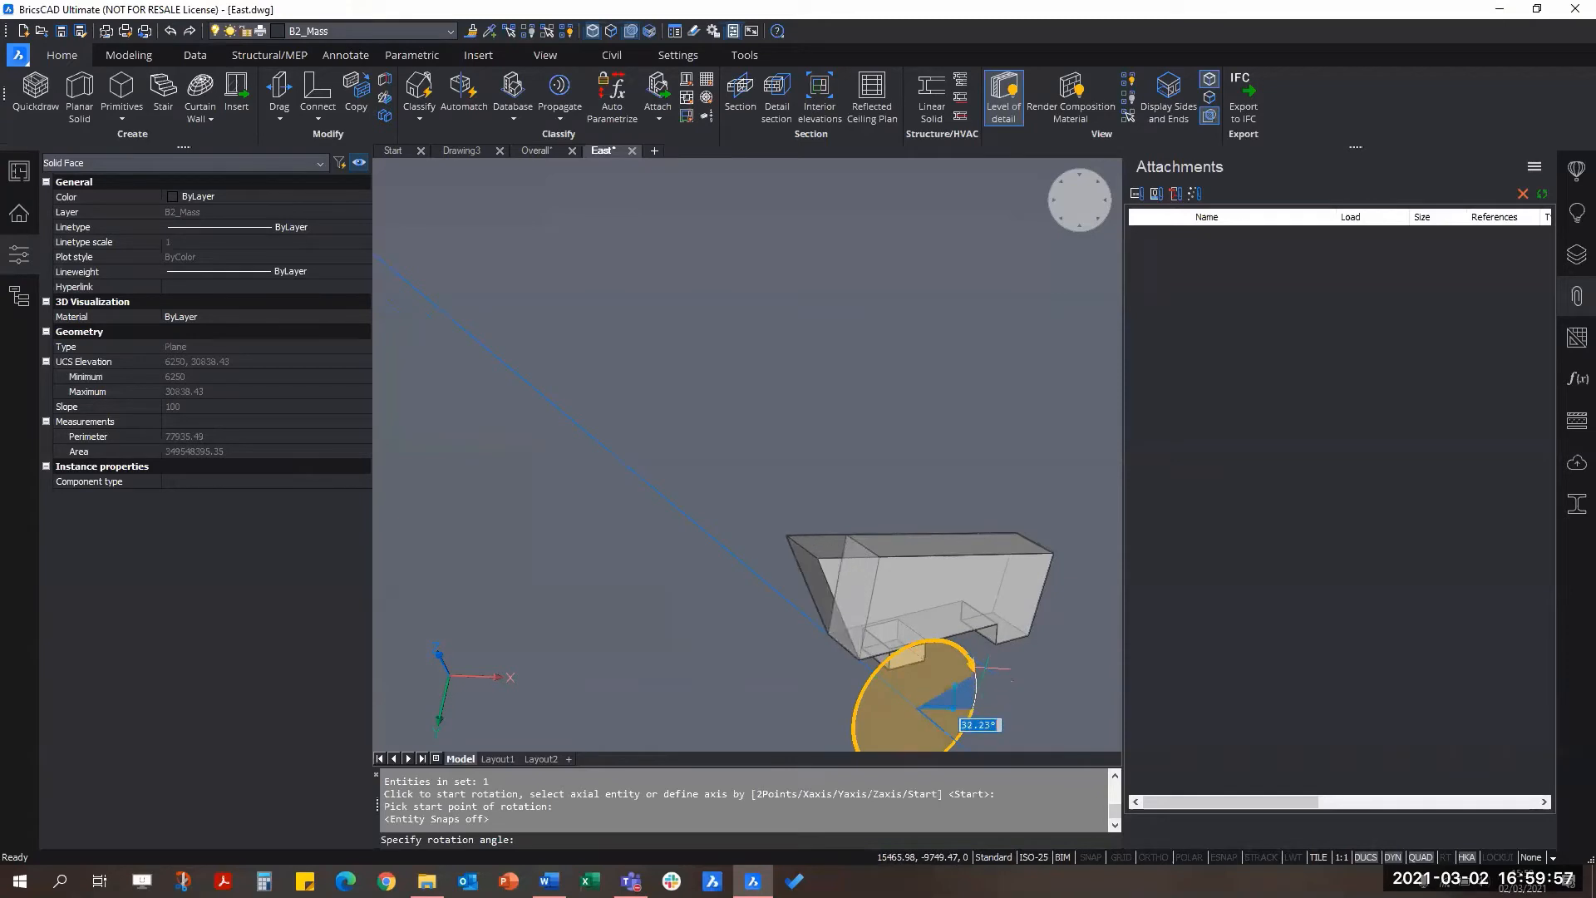
type("30")
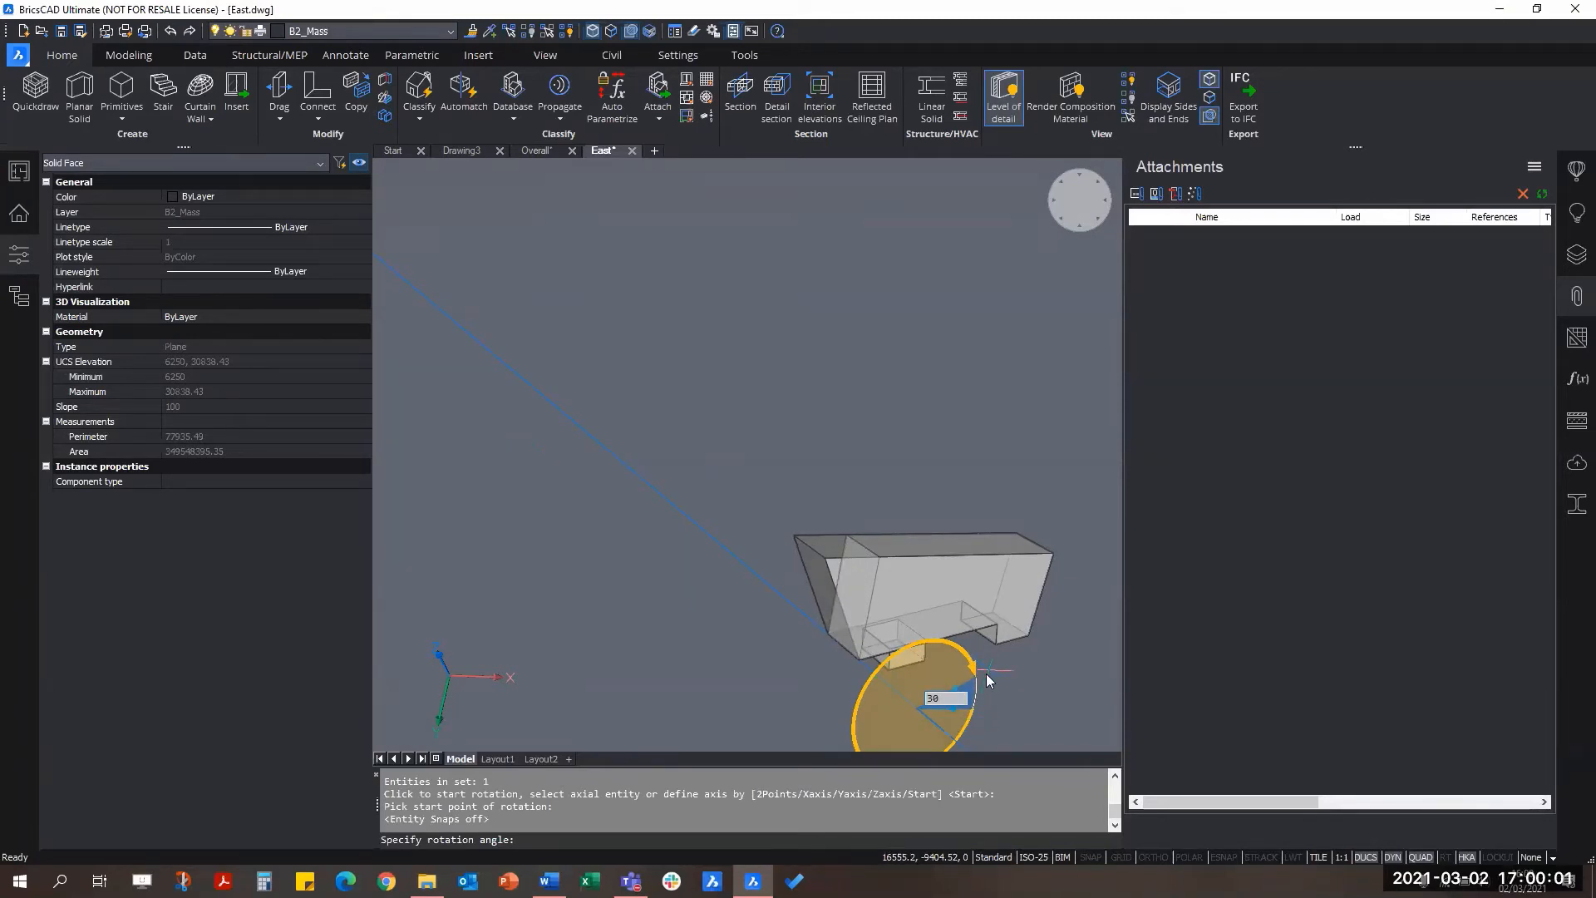
key("Return")
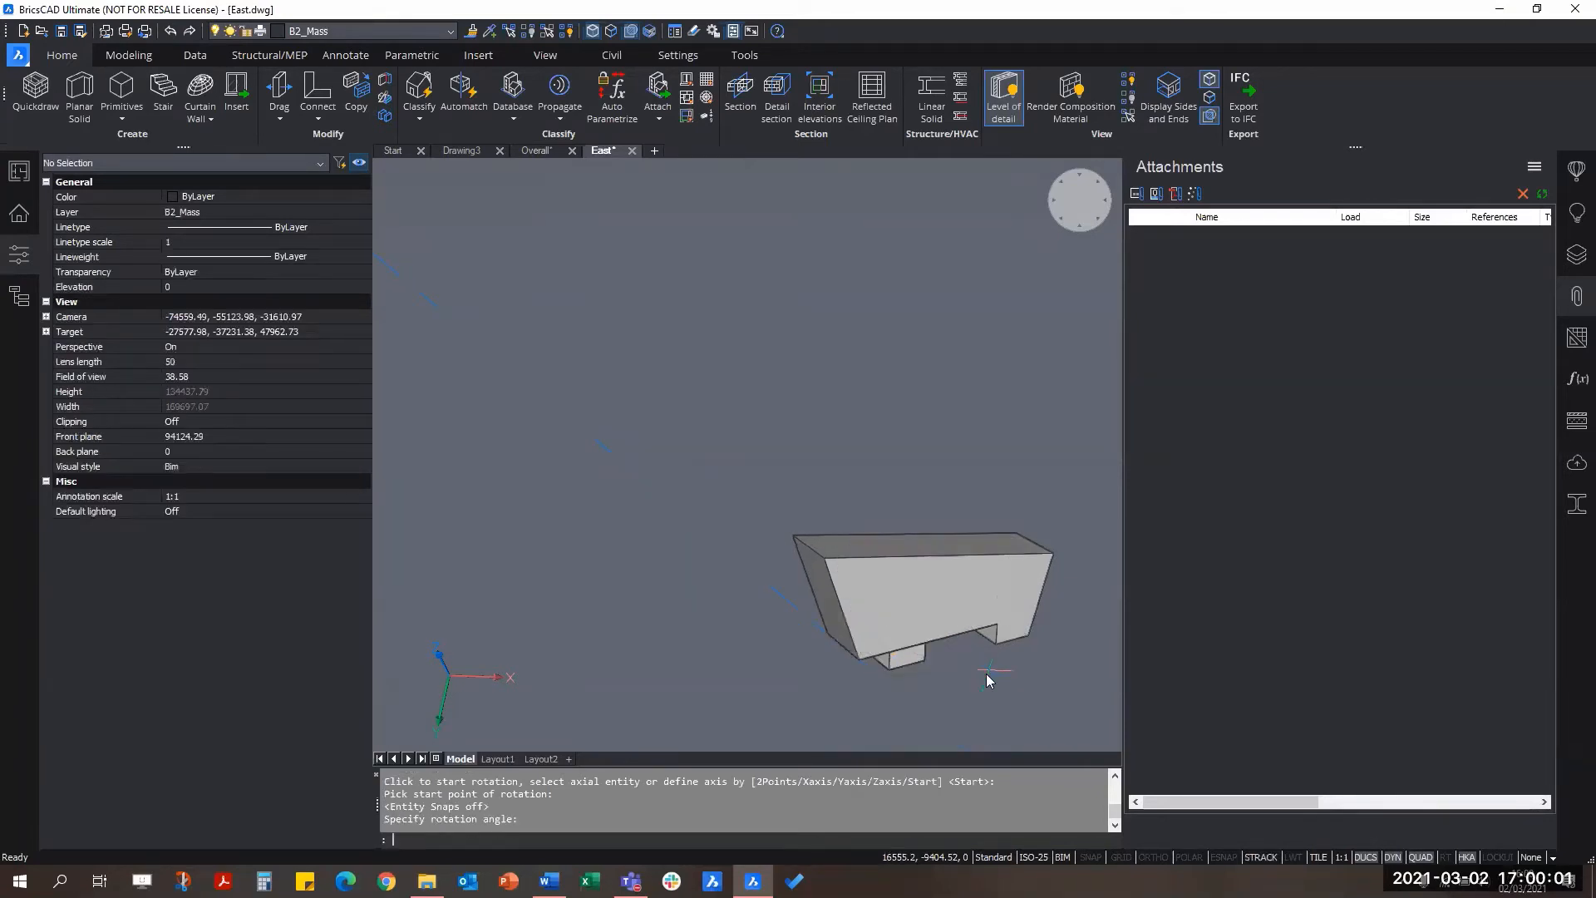
key("Escape")
scroll(883, 598, "up", 3)
scroll(753, 576, "down", 2)
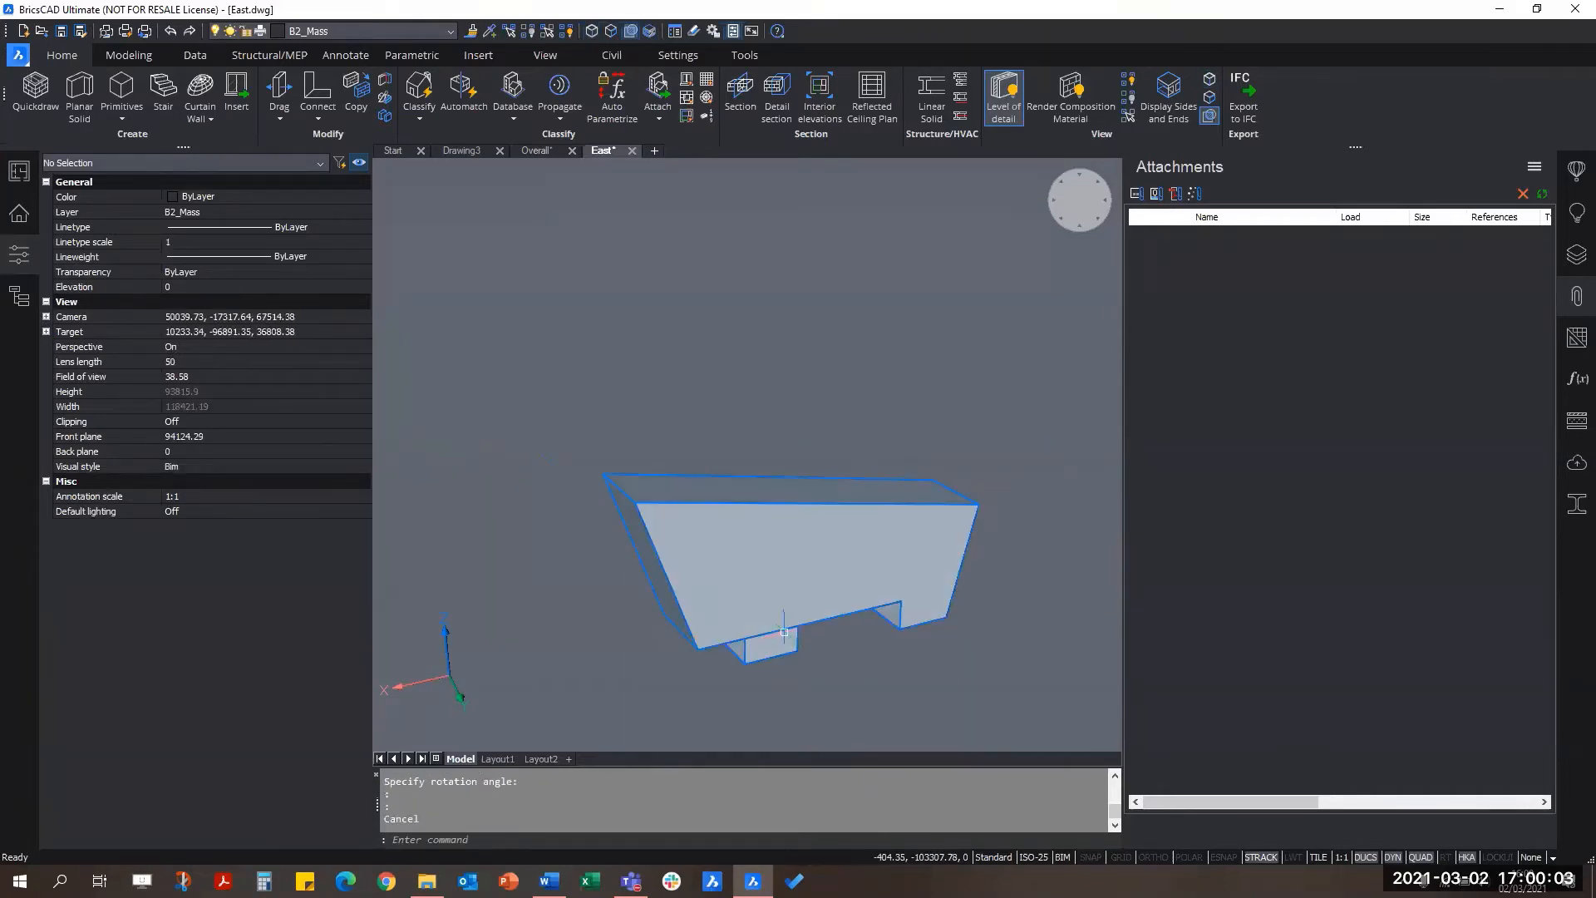
middle_click_drag(752, 576, 764, 645, "shift")
scroll(810, 655, "up", 2)
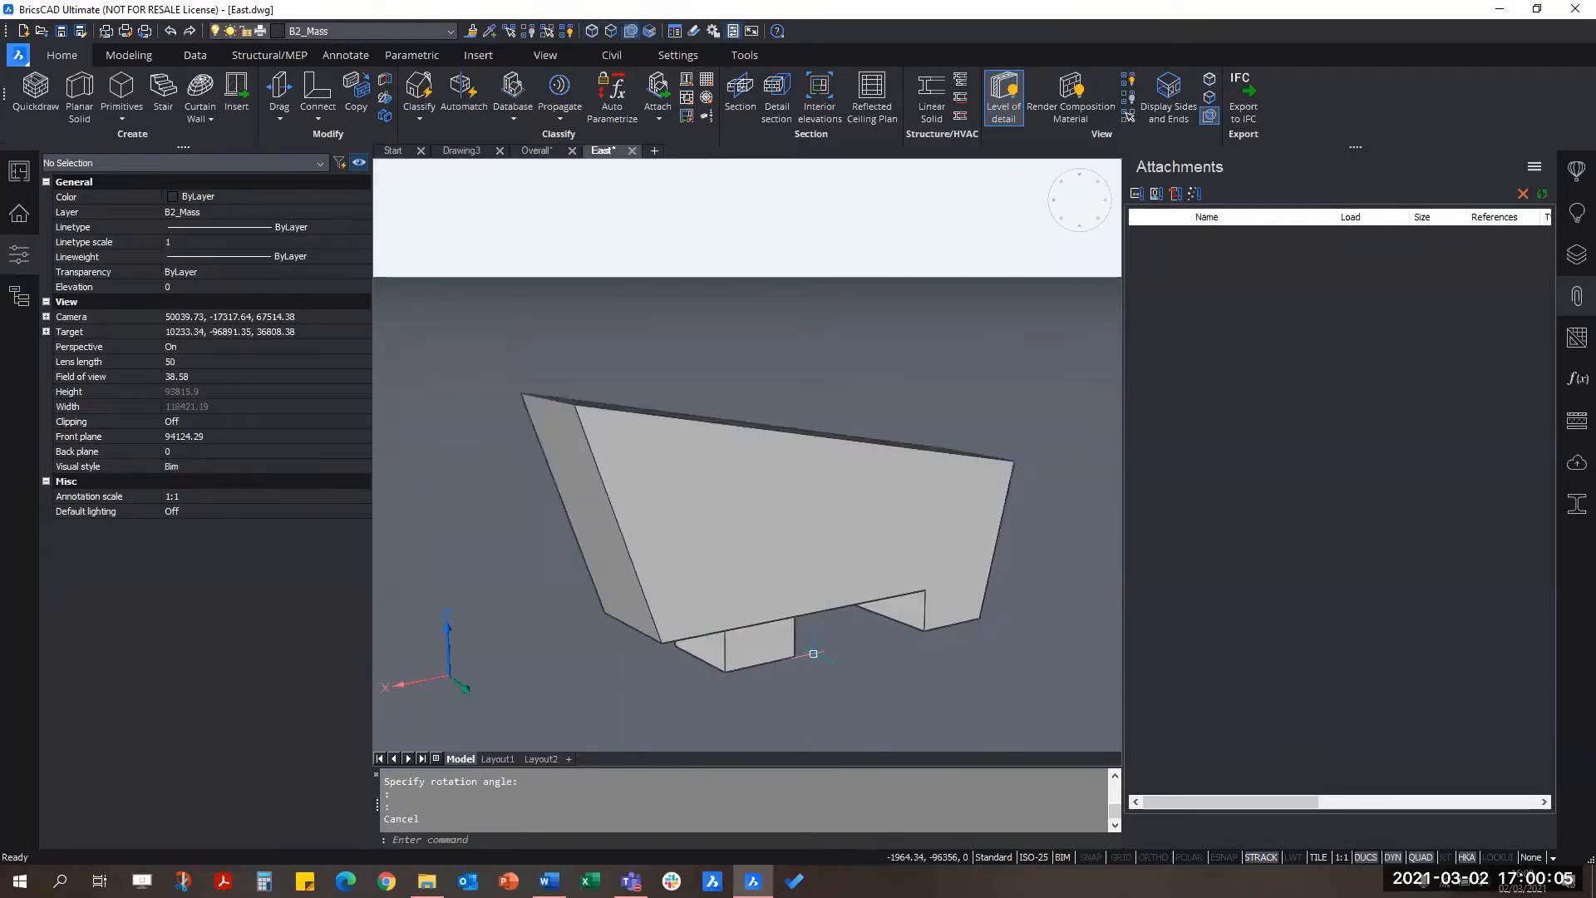
Step: Turn entity snaps back on
key("F3")
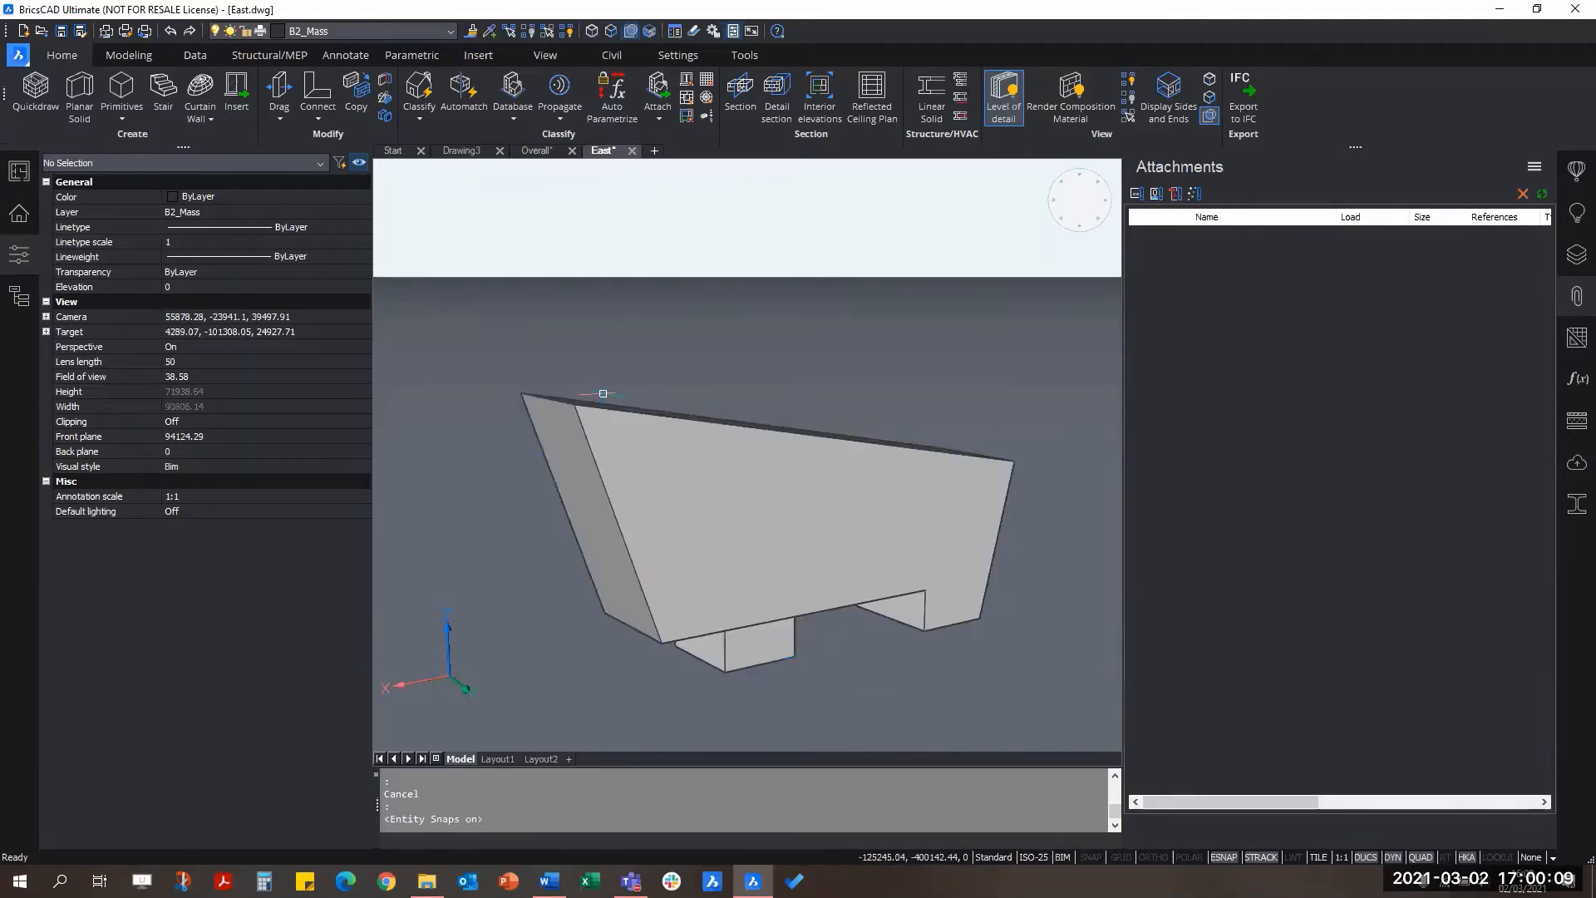
left_click(1221, 857)
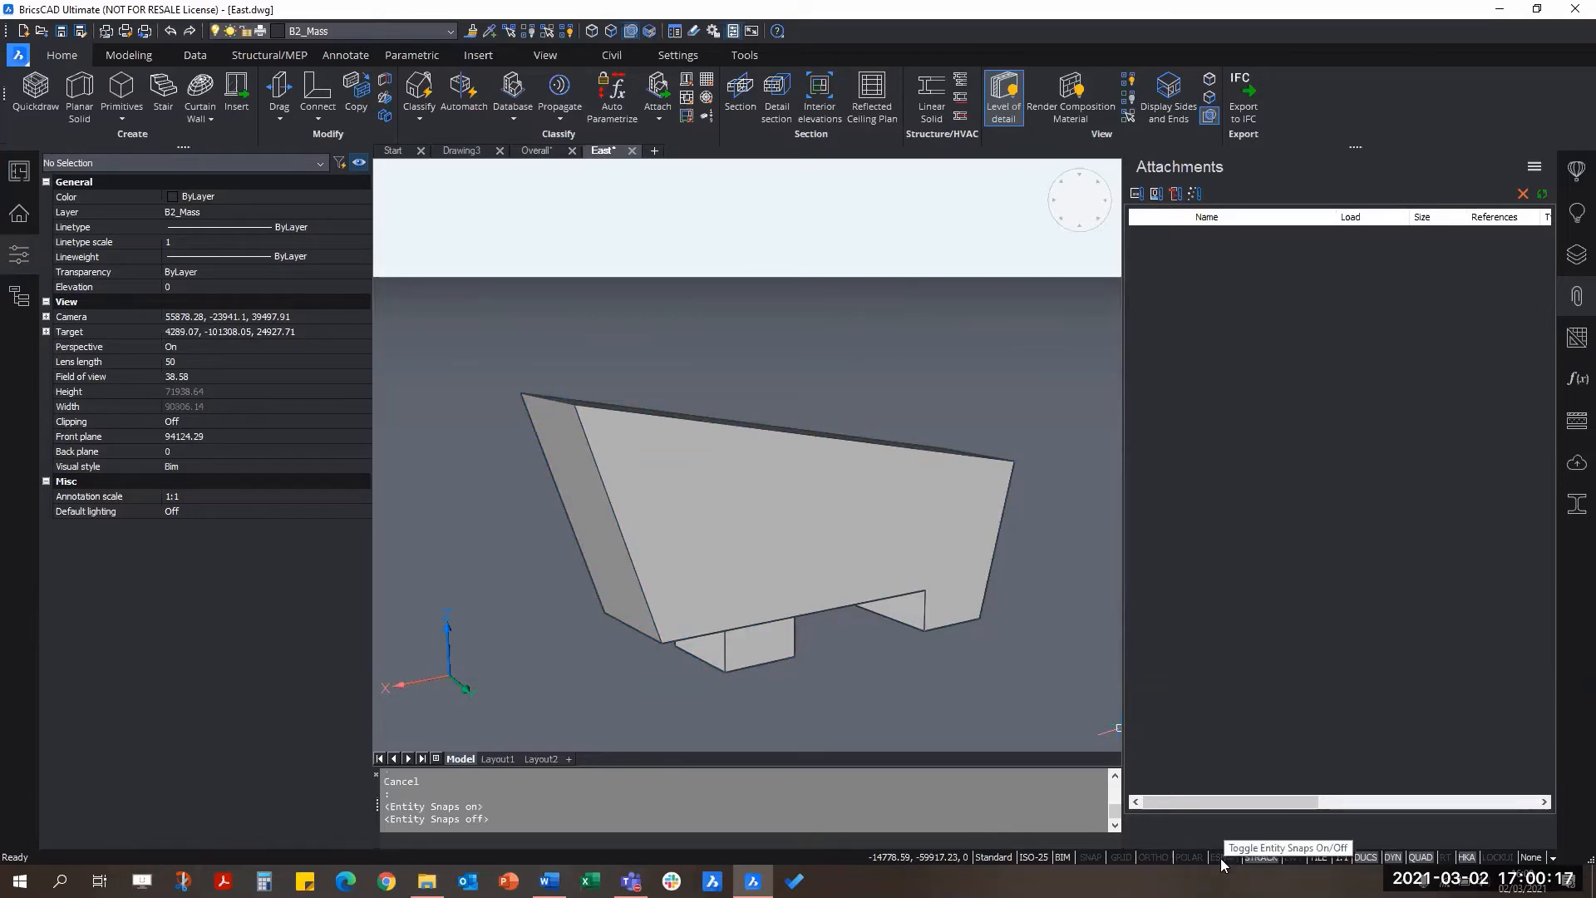
left_click(1221, 857)
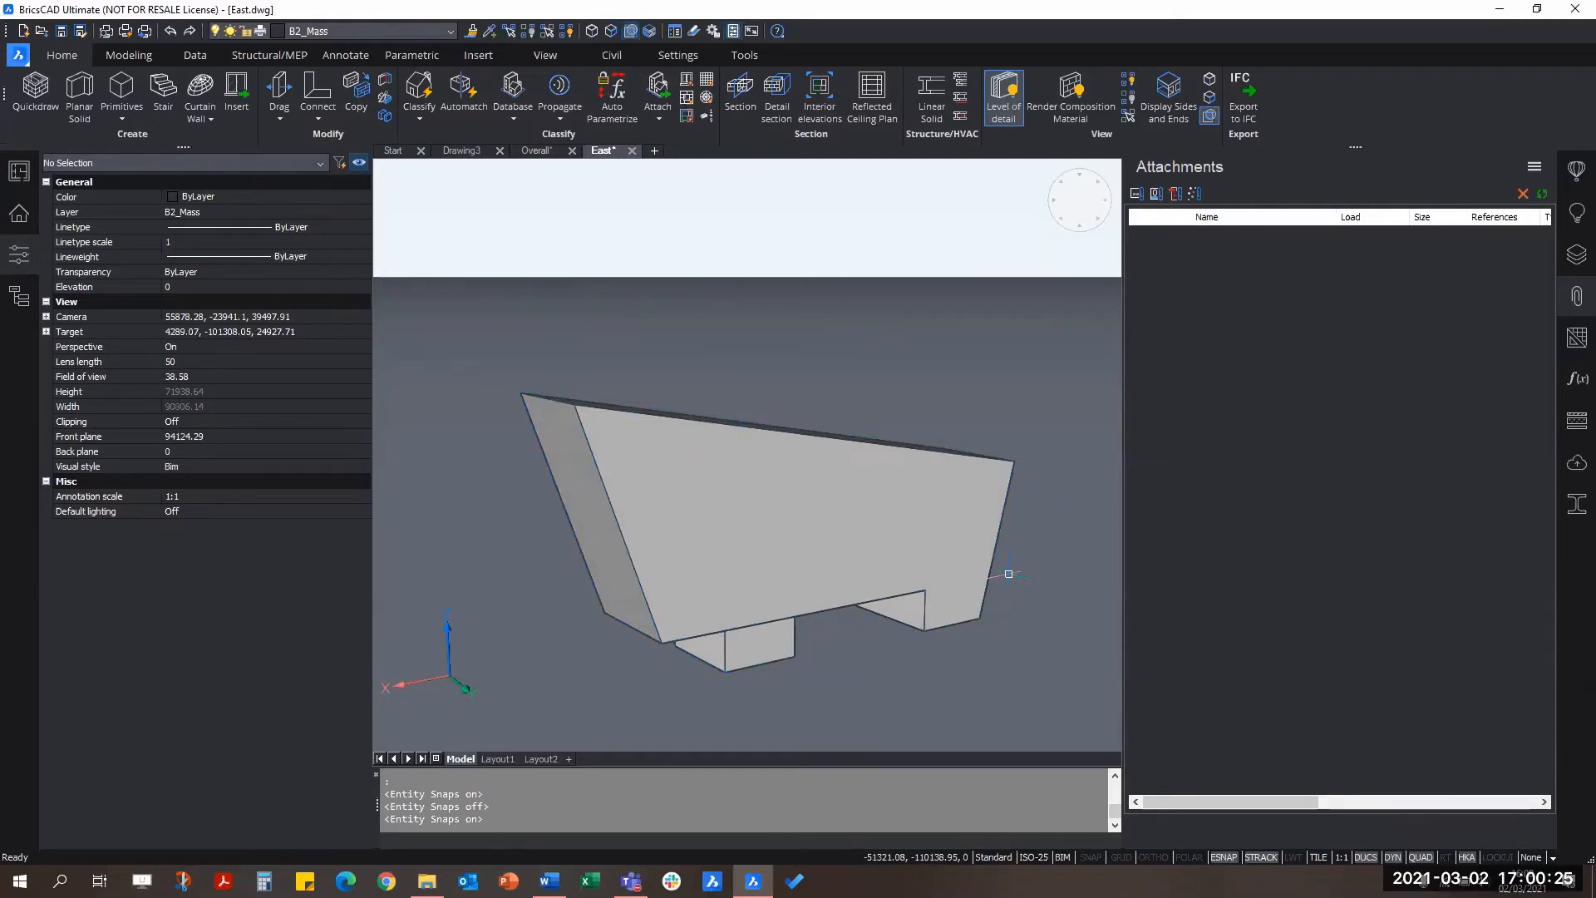
key("Escape")
key("Escape")
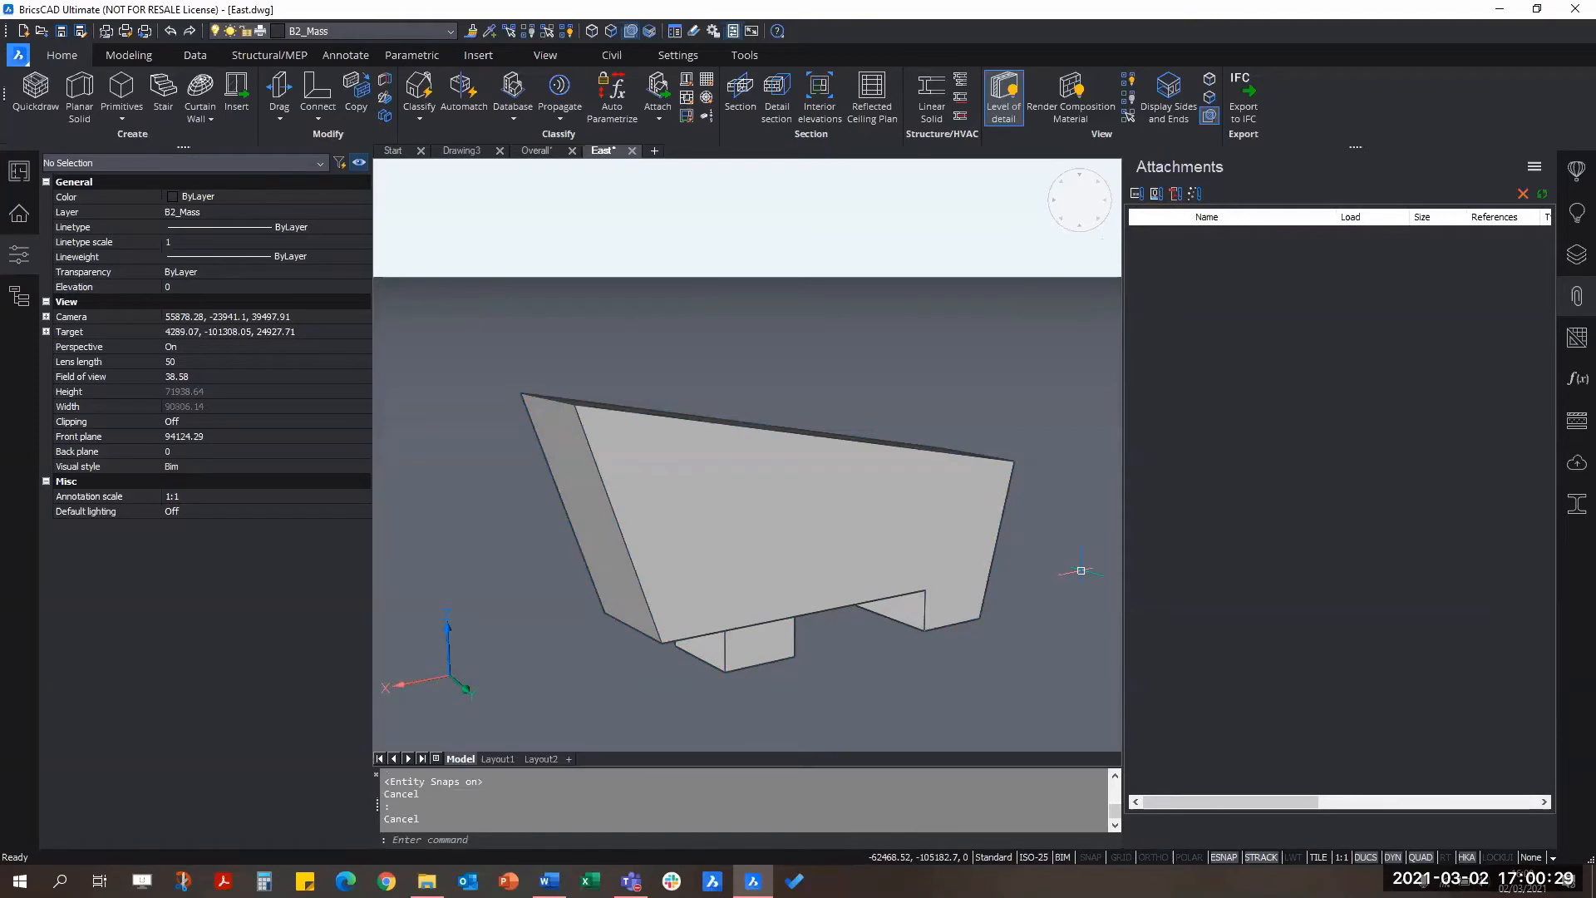
key("Escape")
Step: Try placing a section on the mass's long side face, set back into the mass by about 7630, and inspect the cut
middle_click_drag(749, 358, 759, 531, "shift")
left_click(758, 483)
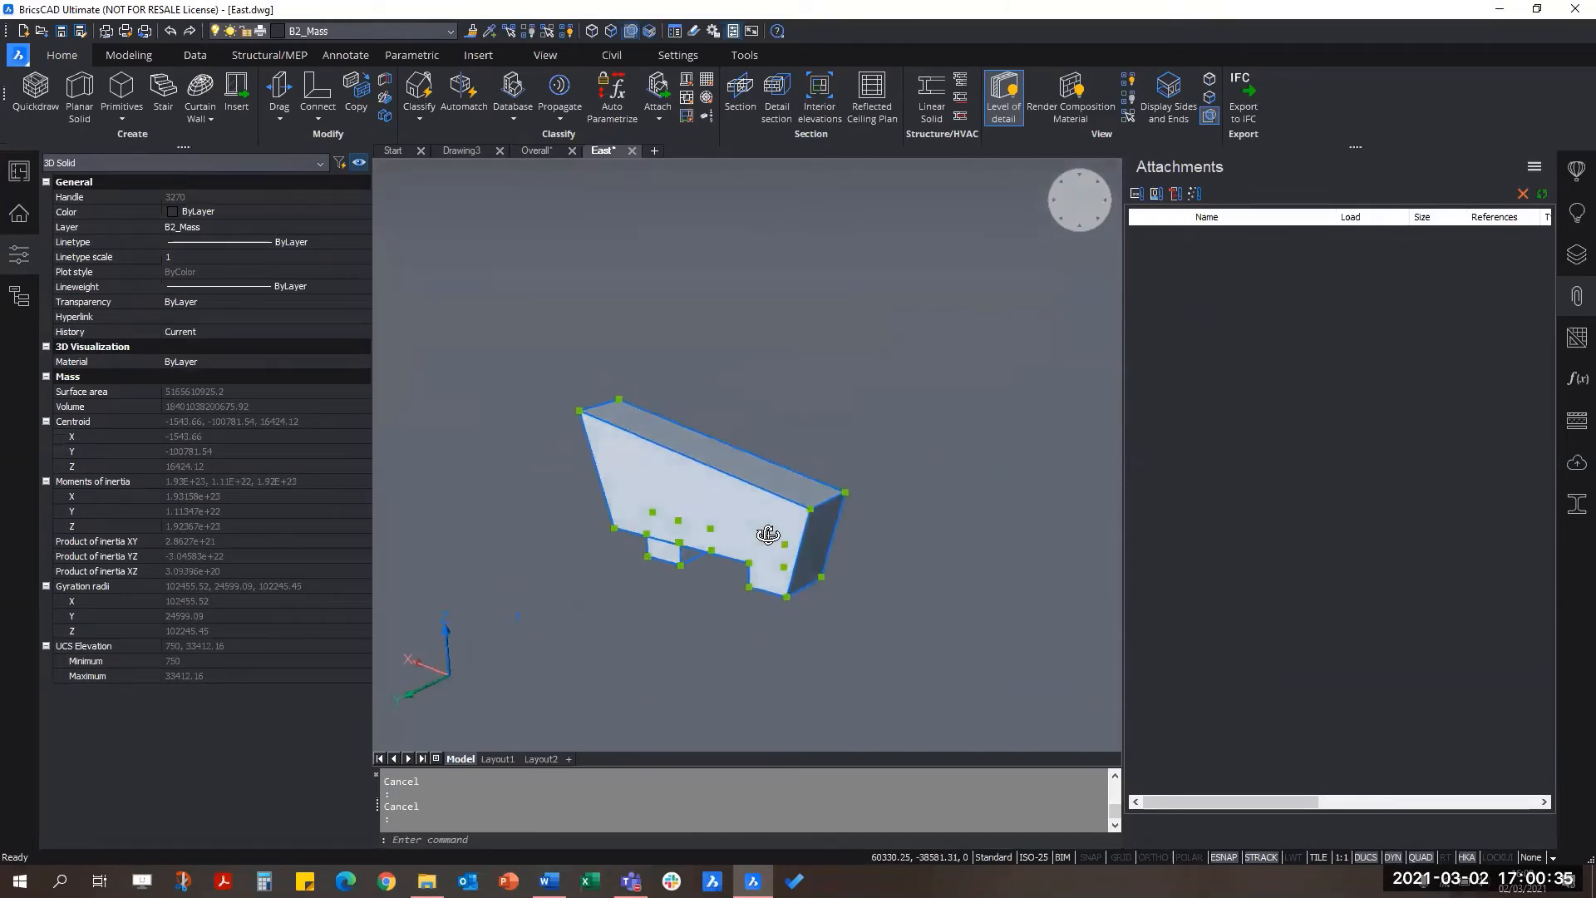
scroll(581, 411, "up", 2)
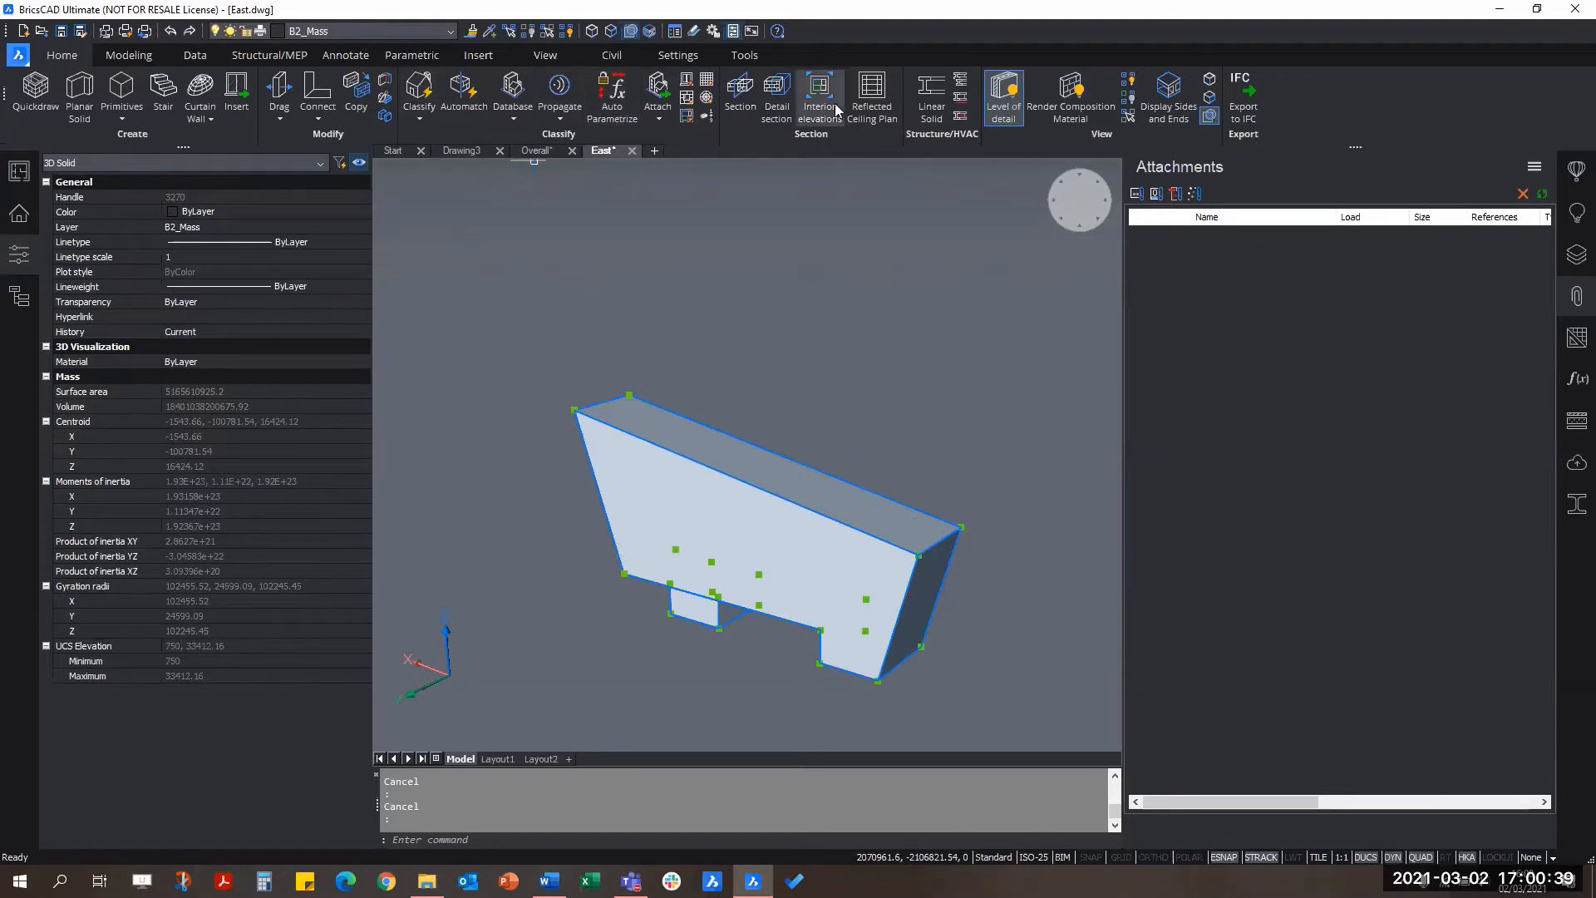
left_click(740, 91)
scroll(1040, 778, "up", 1)
scroll(947, 682, "up", 2)
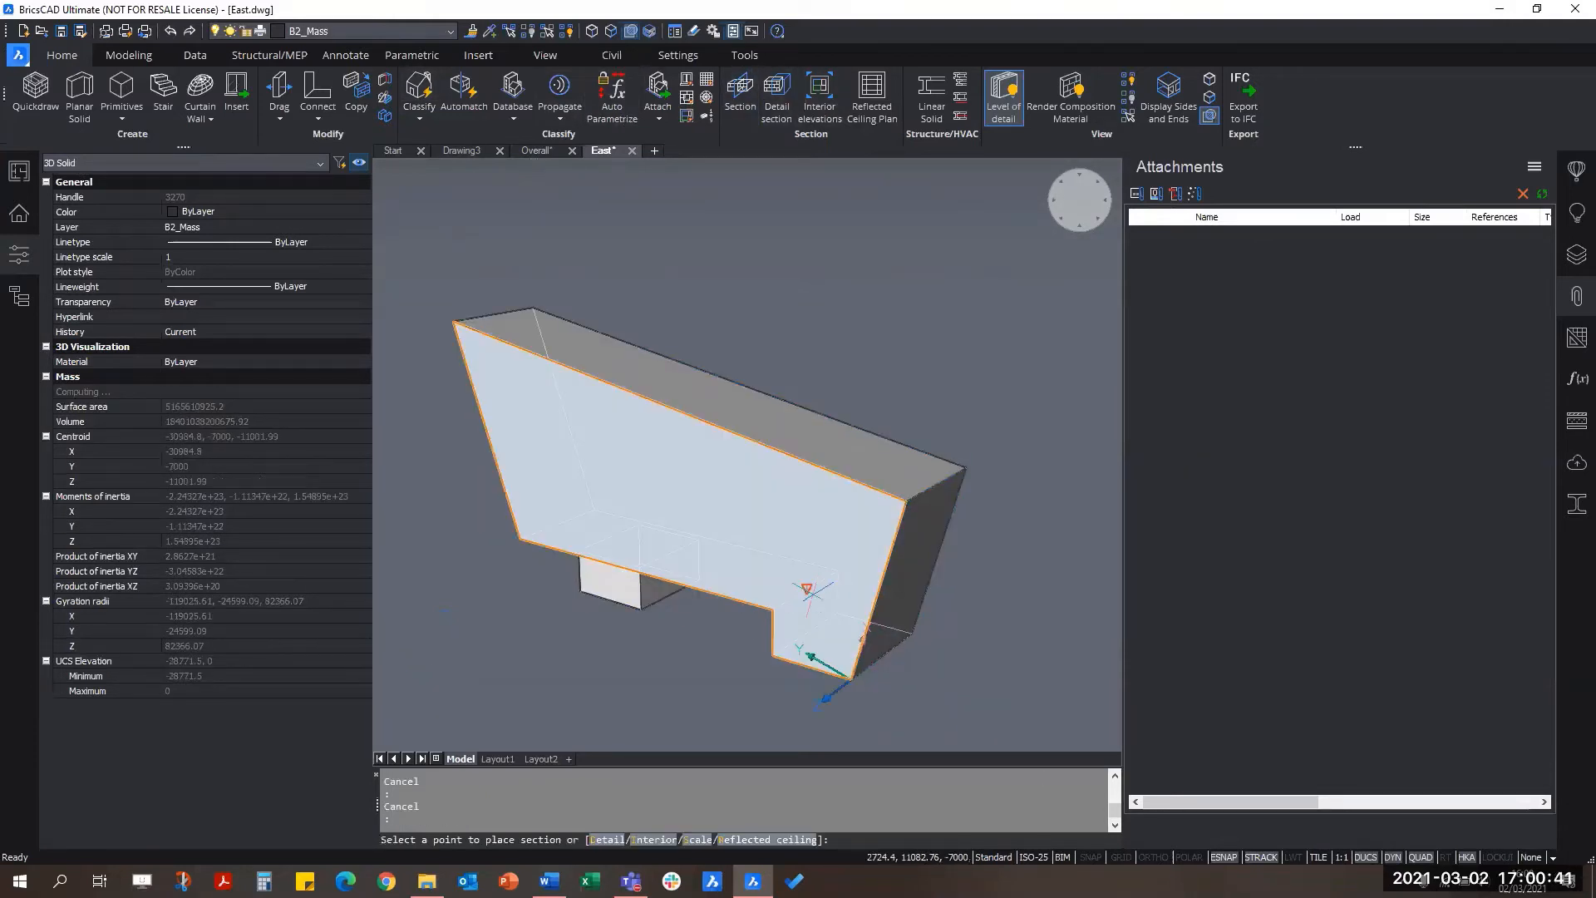
left_click(806, 590)
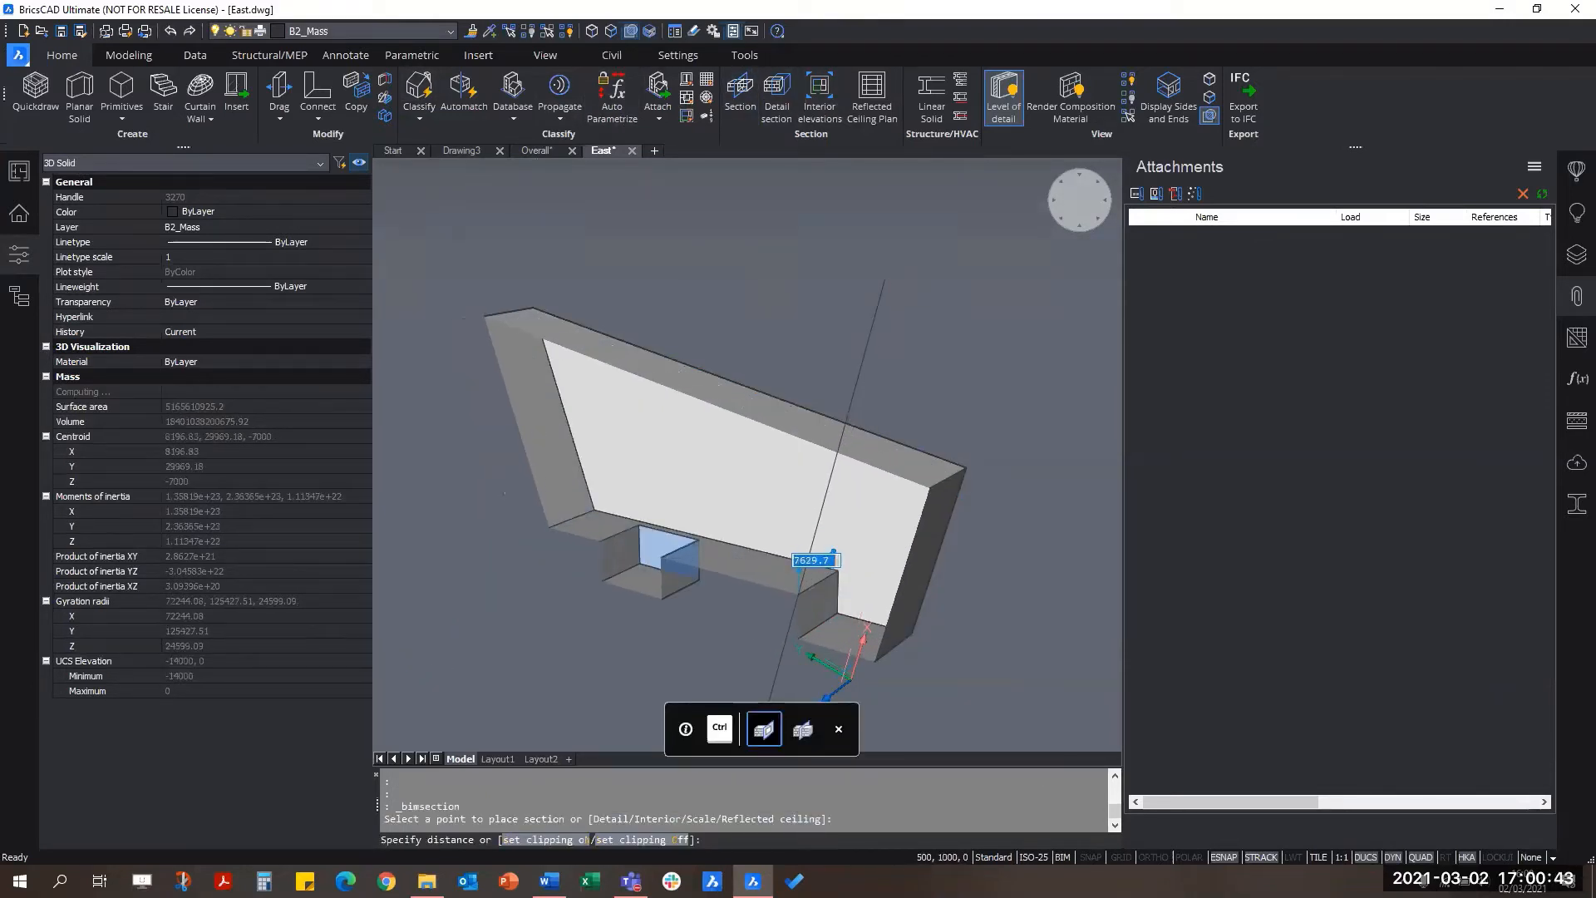
left_click(833, 556)
scroll(830, 486, "up", 4)
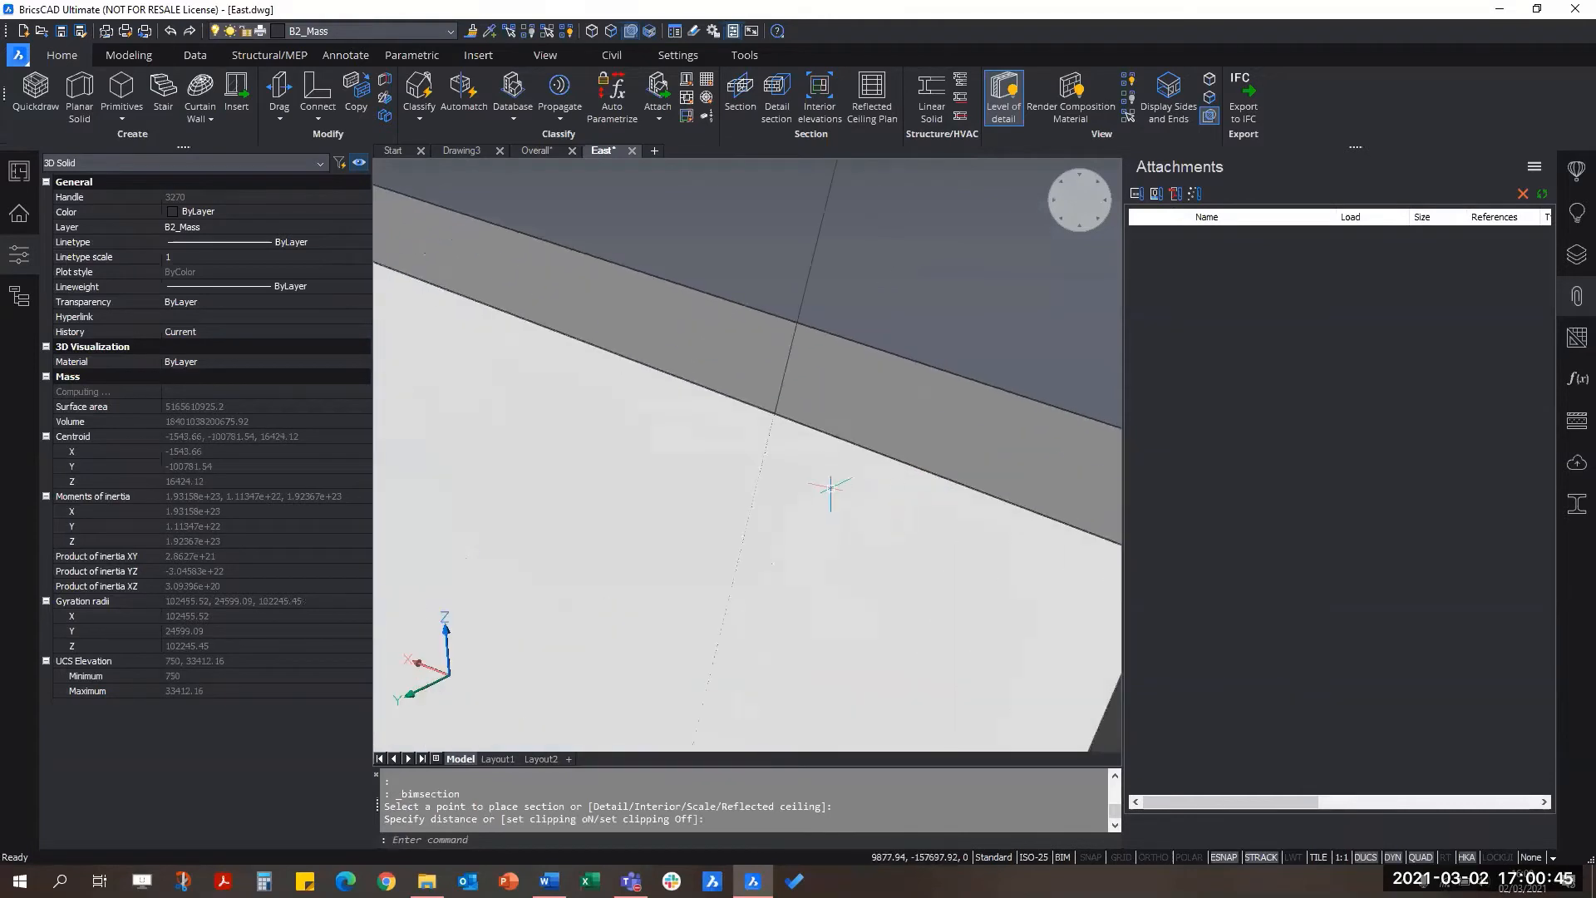
scroll(830, 486, "up", 3)
scroll(819, 424, "down", 2)
scroll(819, 422, "up", 2)
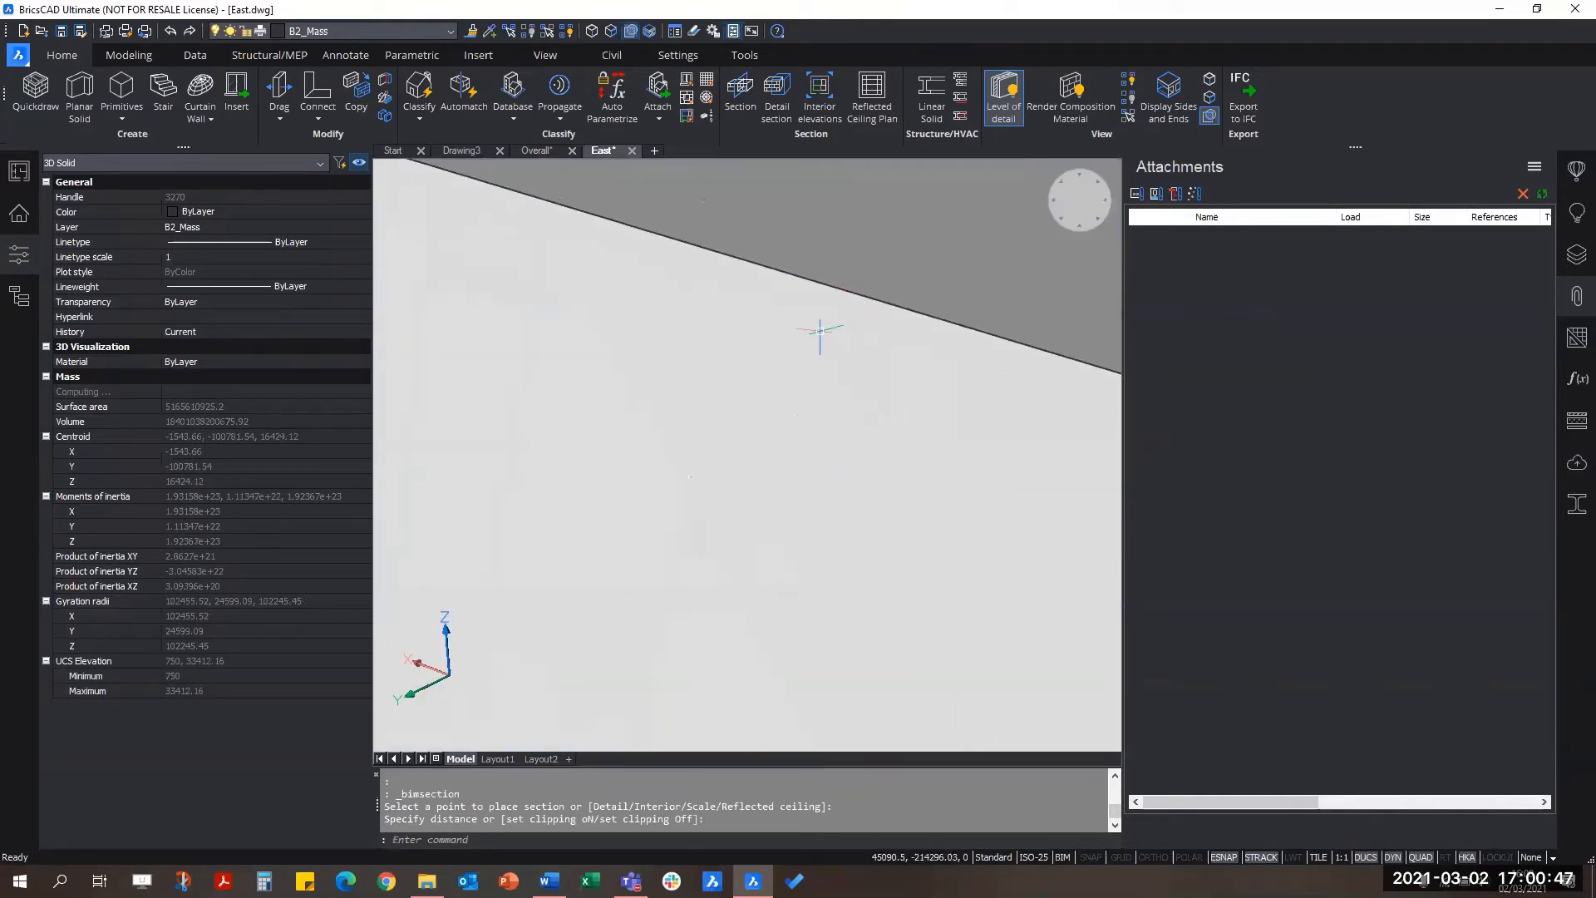
scroll(758, 338, "down", 5)
Step: Erase the section plane just placed through the mass
mouse_move(812, 446)
middle_mouse_down("shift")
mouse_move(901, 488)
mouse_move(974, 496)
middle_mouse_up("shift")
left_click(794, 277)
left_click(655, 338)
type("e")
key("Return")
key("Escape")
scroll(758, 351, "down", 3)
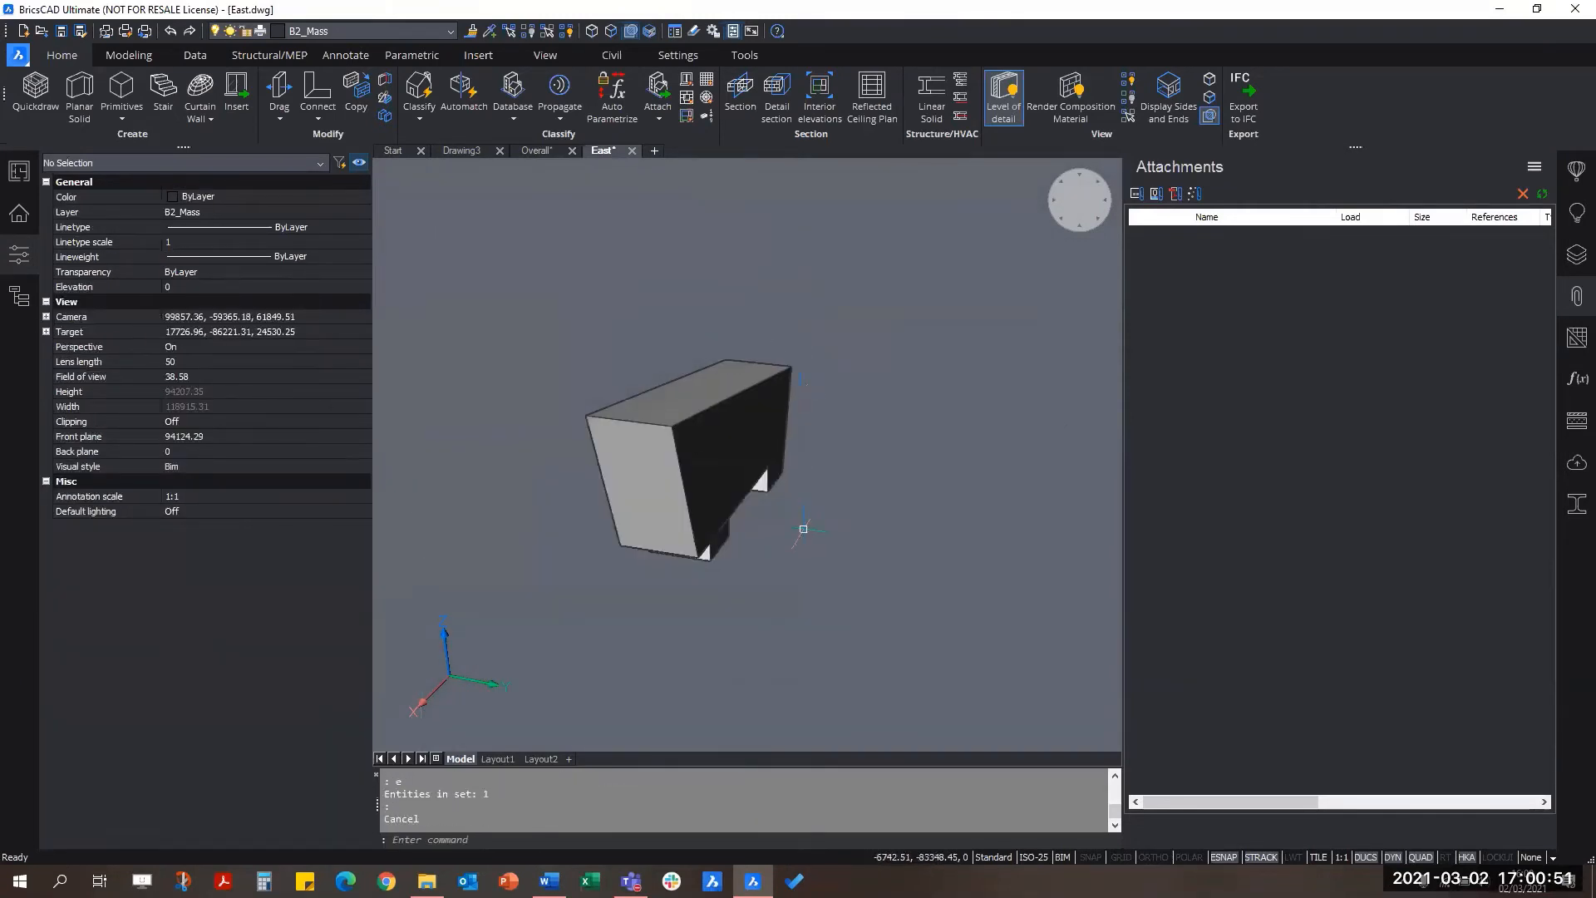
Step: Place a section on the square block's outer side face, set back to cut lengthwise through the mass and both lower blocks
middle_click_drag(803, 529, 769, 453, "shift")
scroll(768, 453, "up", 3)
left_click(740, 93)
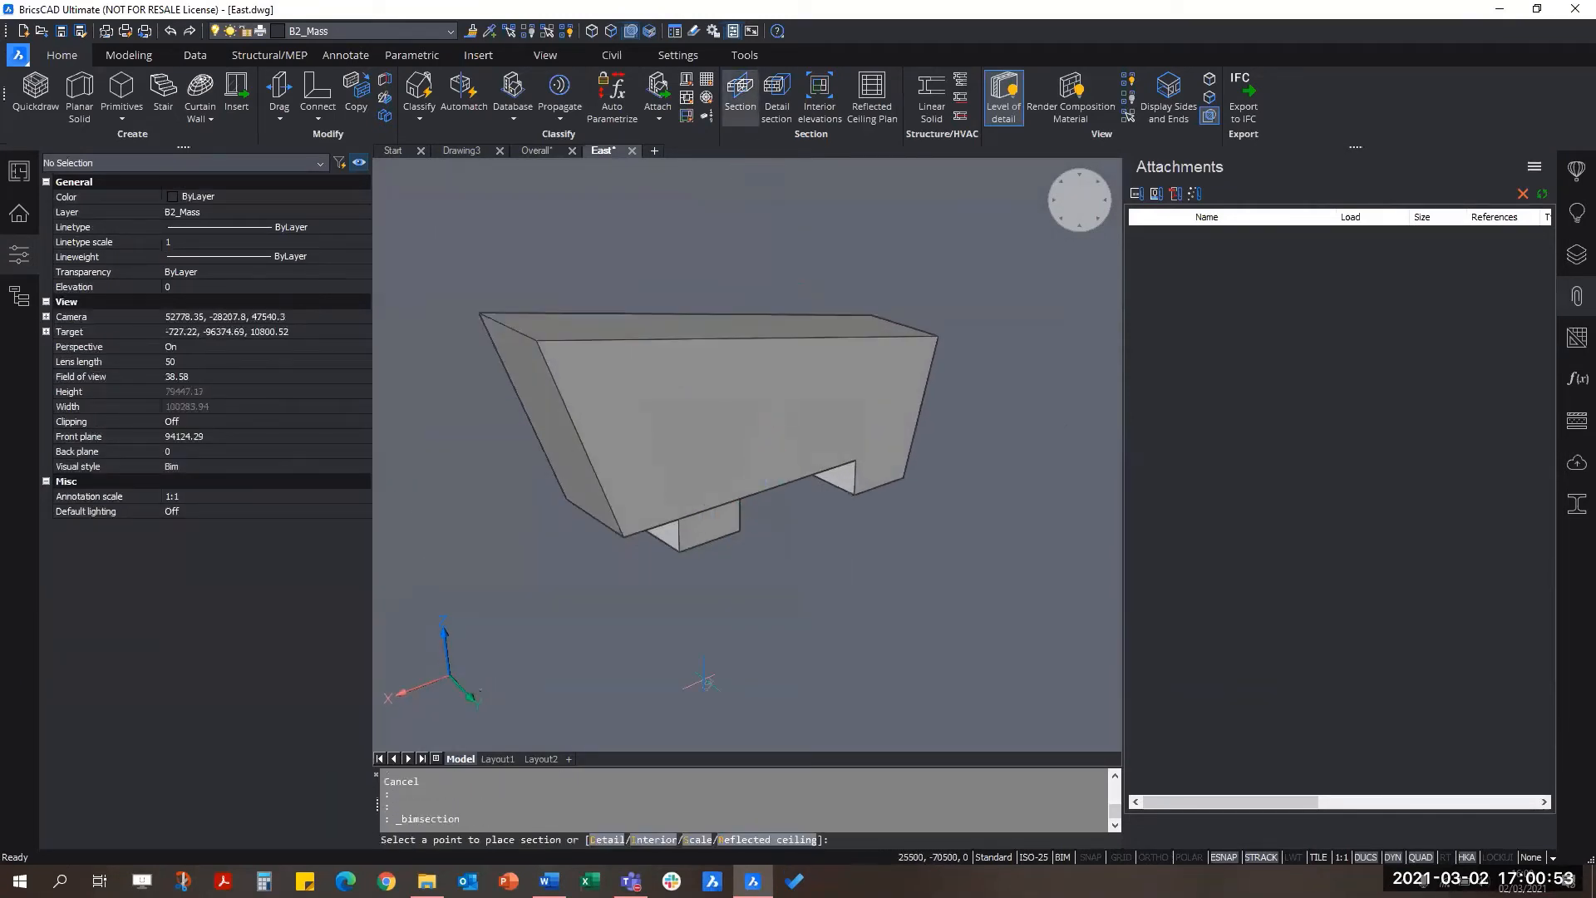
scroll(698, 573, "up", 3)
left_click(672, 469)
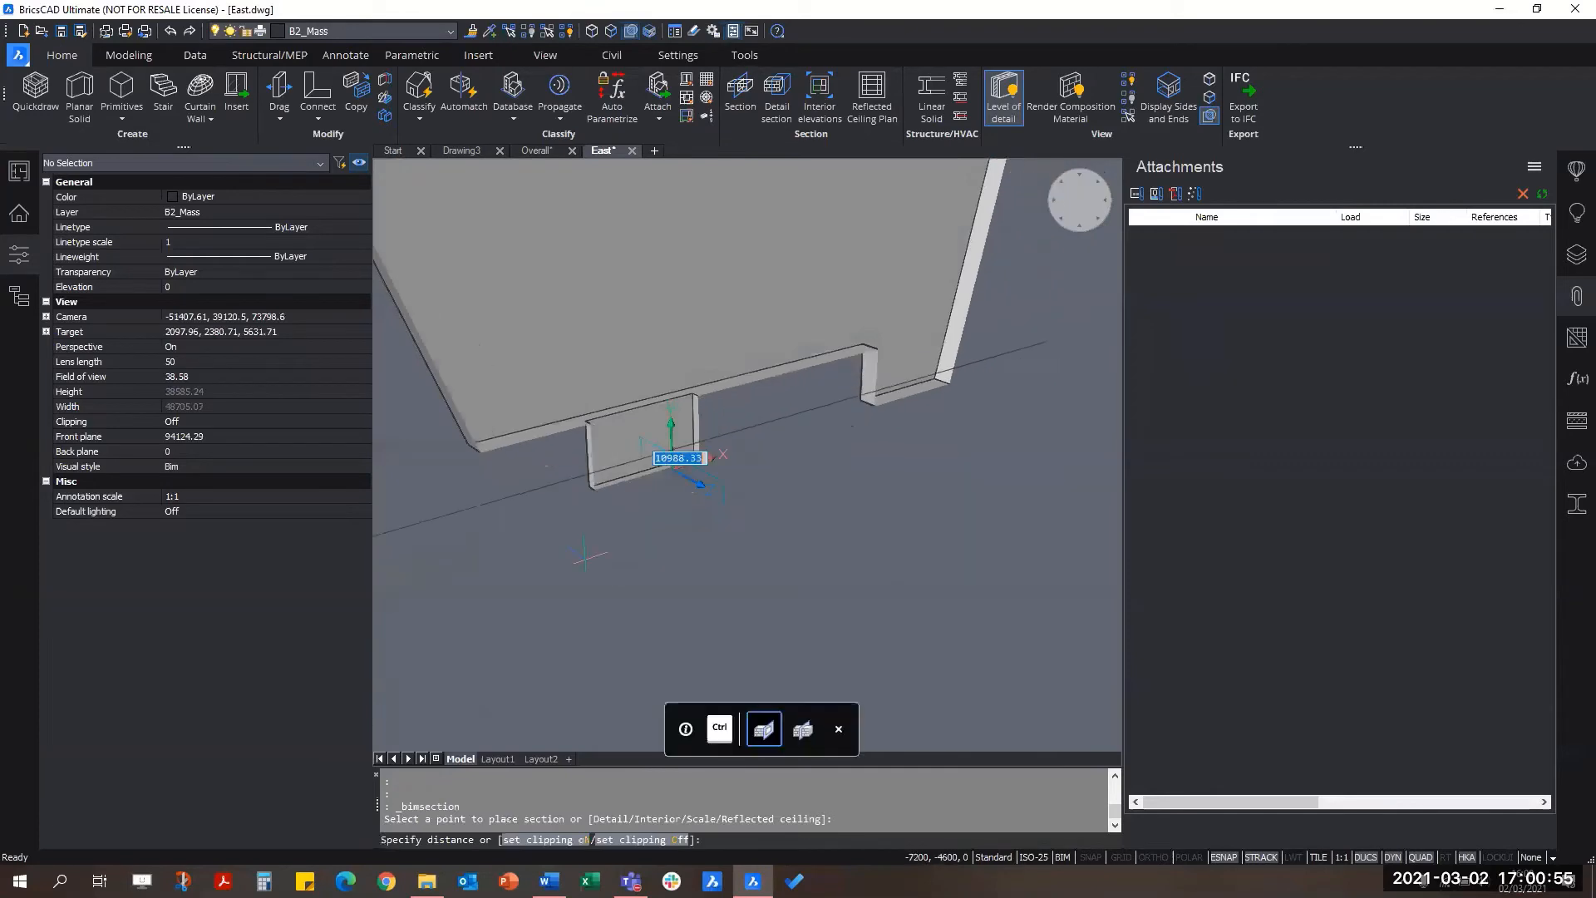
left_click(634, 584)
key("Escape")
key("Escape")
scroll(698, 548, "down", 3)
scroll(574, 356, "up", 4)
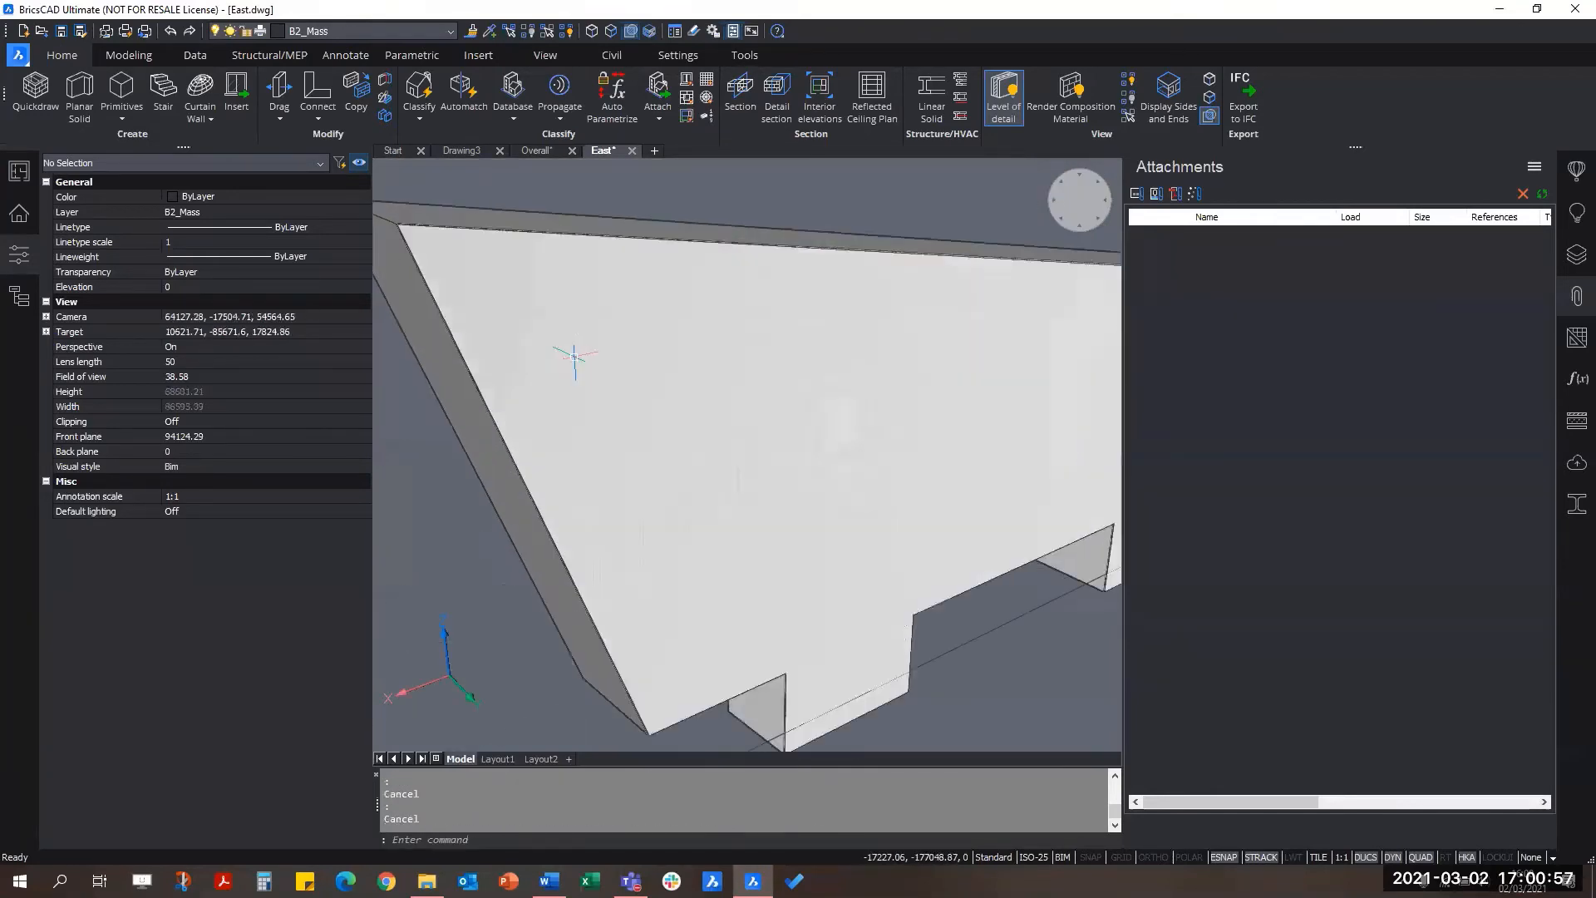
scroll(573, 357, "up", 2)
mouse_move(820, 567)
middle_mouse_down()
mouse_move(623, 366)
mouse_move(668, 445)
middle_mouse_up()
scroll(667, 444, "down", 8)
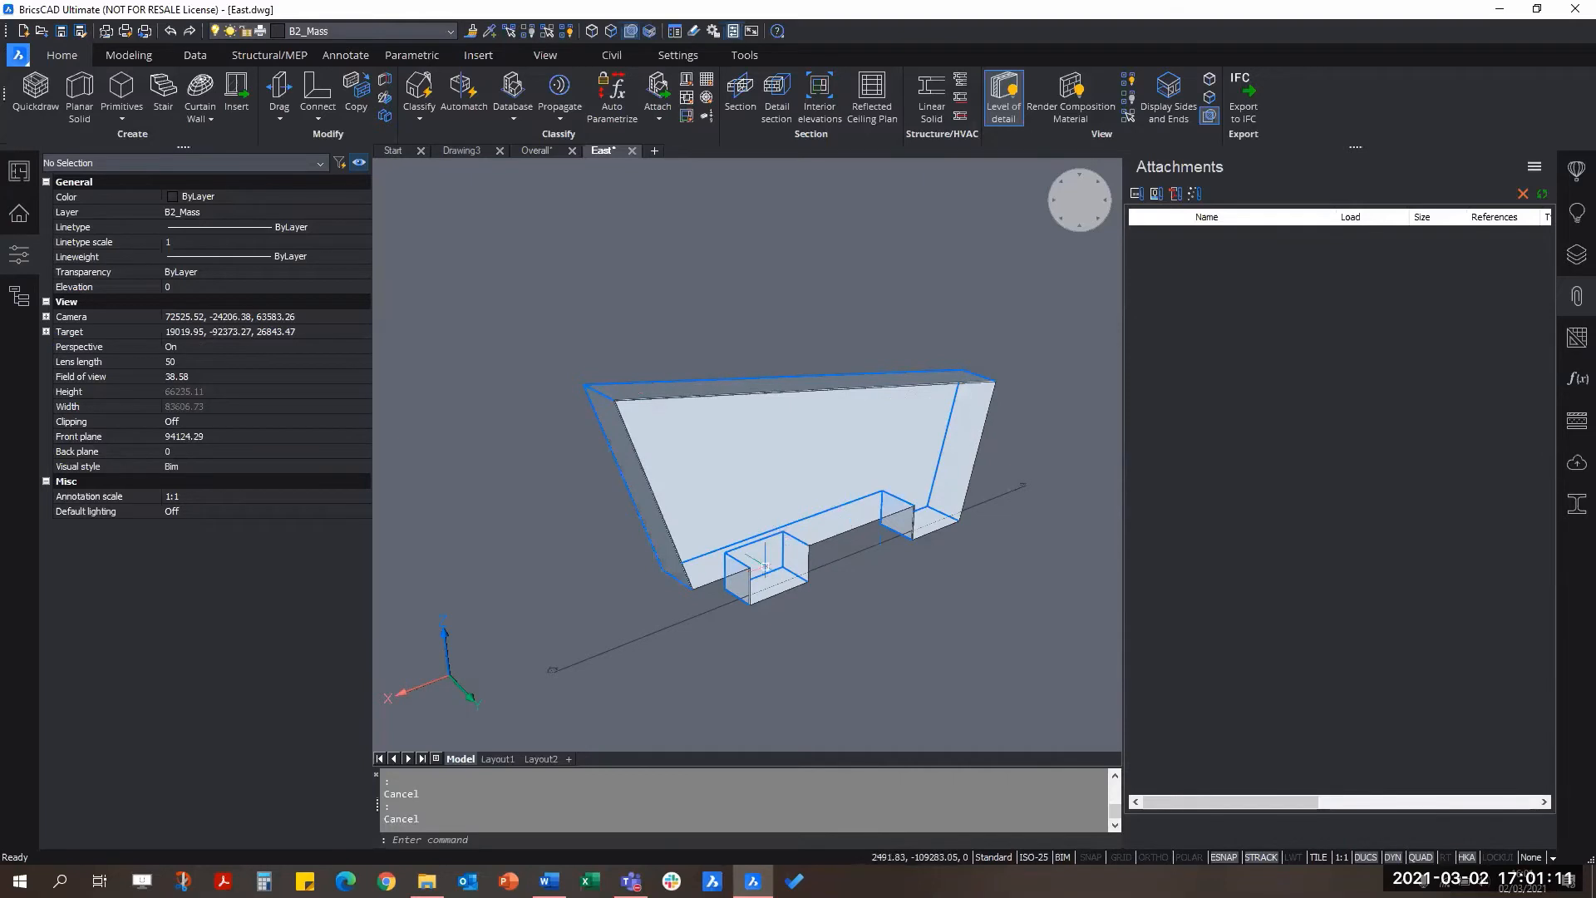
Step: Shell the sectioned mass with an offset distance of 300, without removing any faces
scroll(778, 502, "up", 2)
left_click(763, 486)
mouse_move(764, 444)
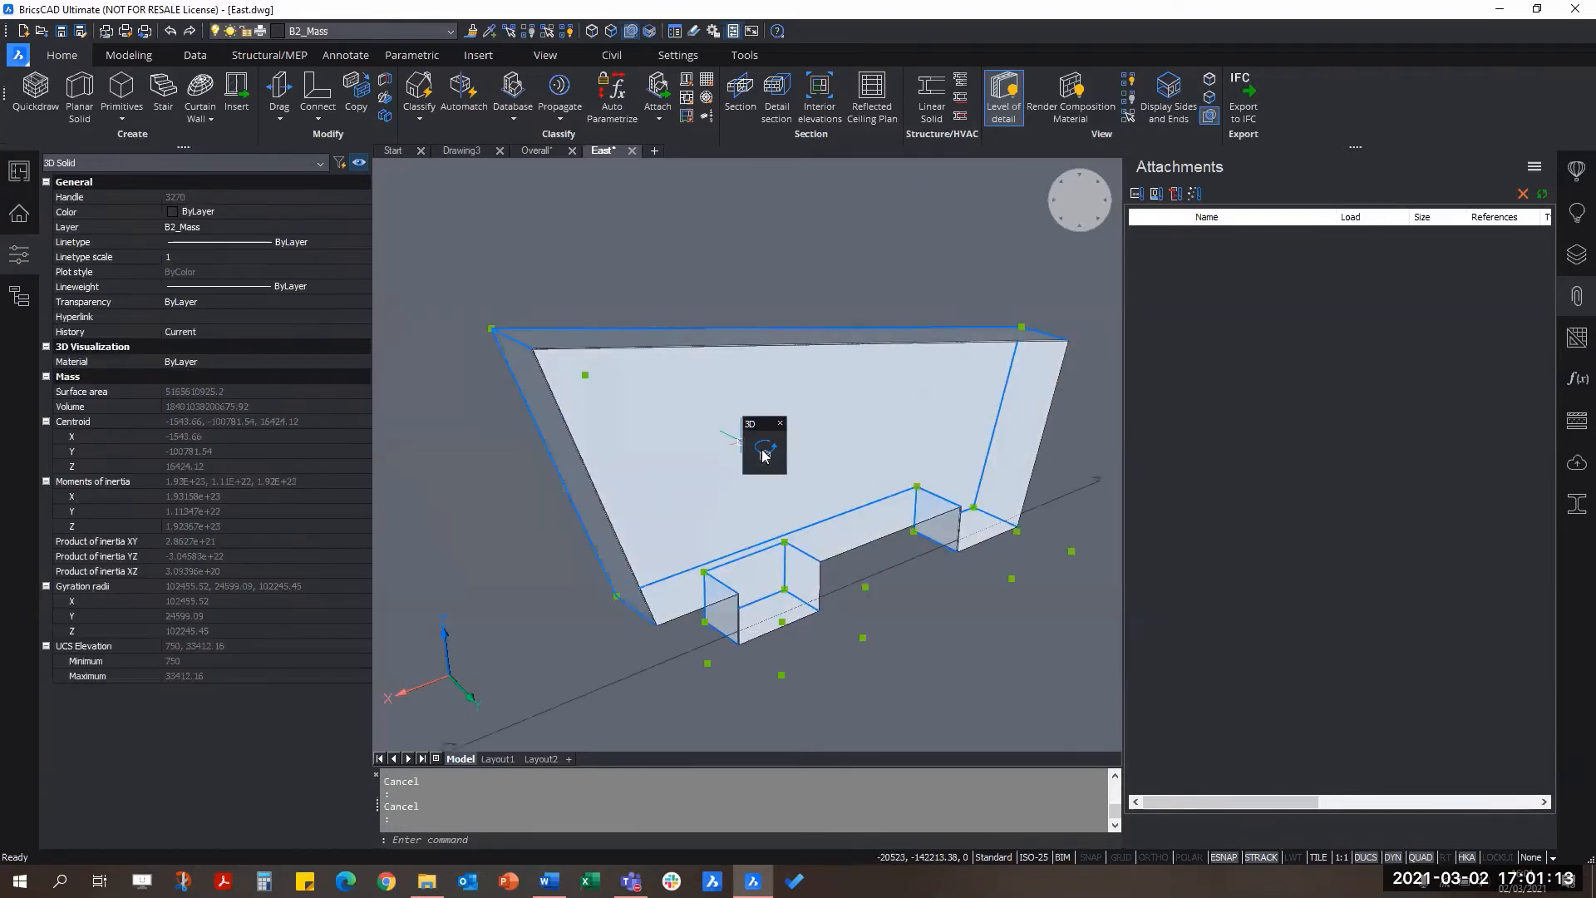
left_click(127, 52)
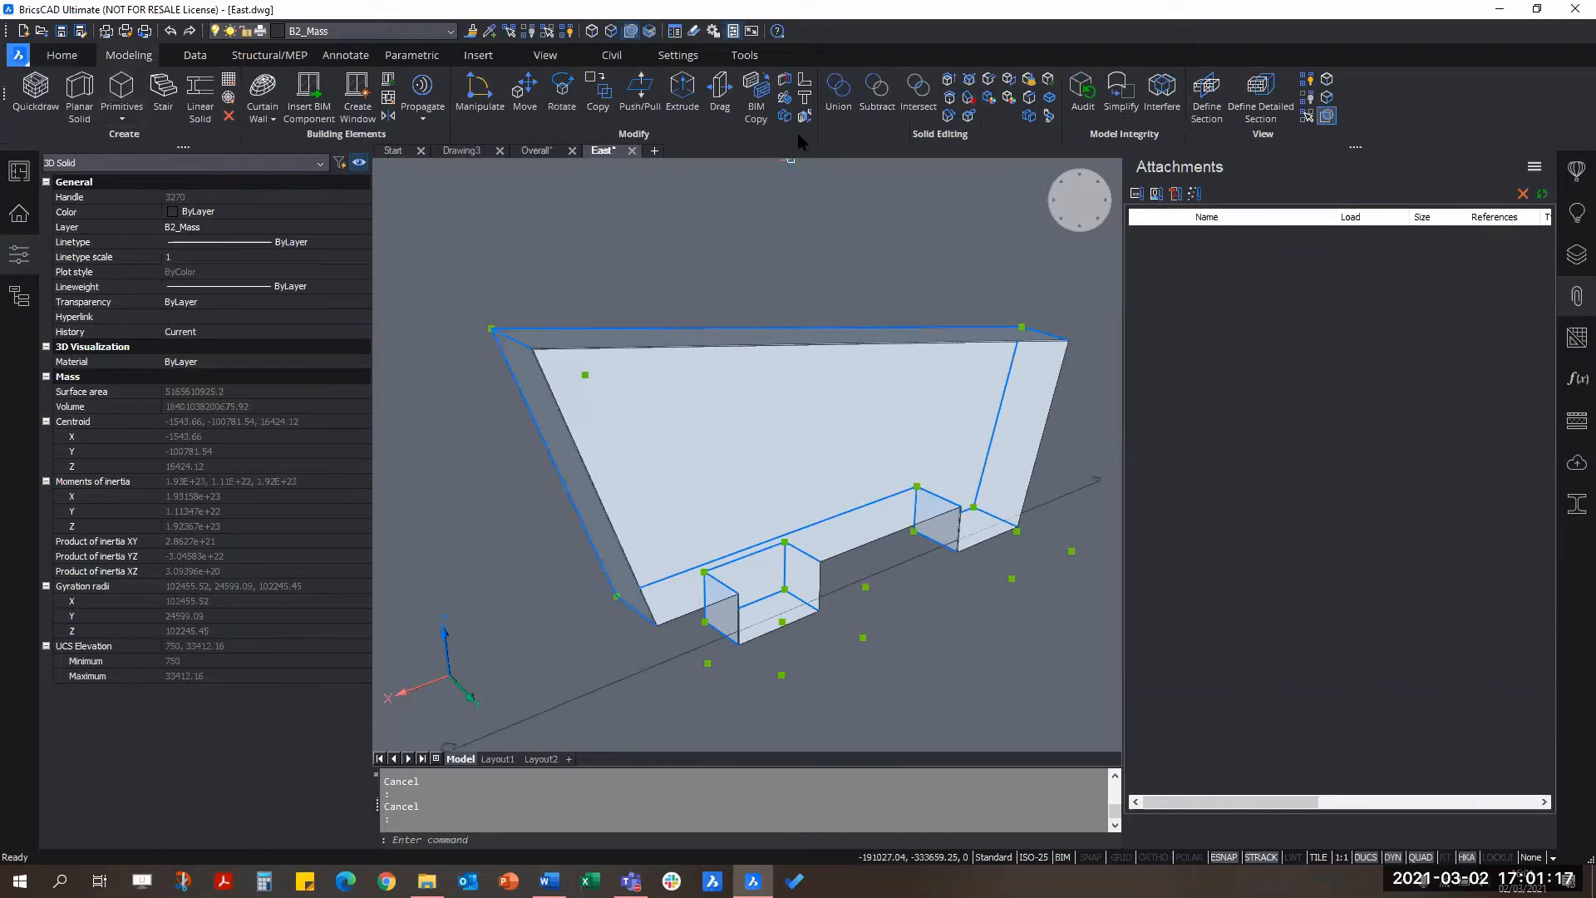
left_click(1056, 106)
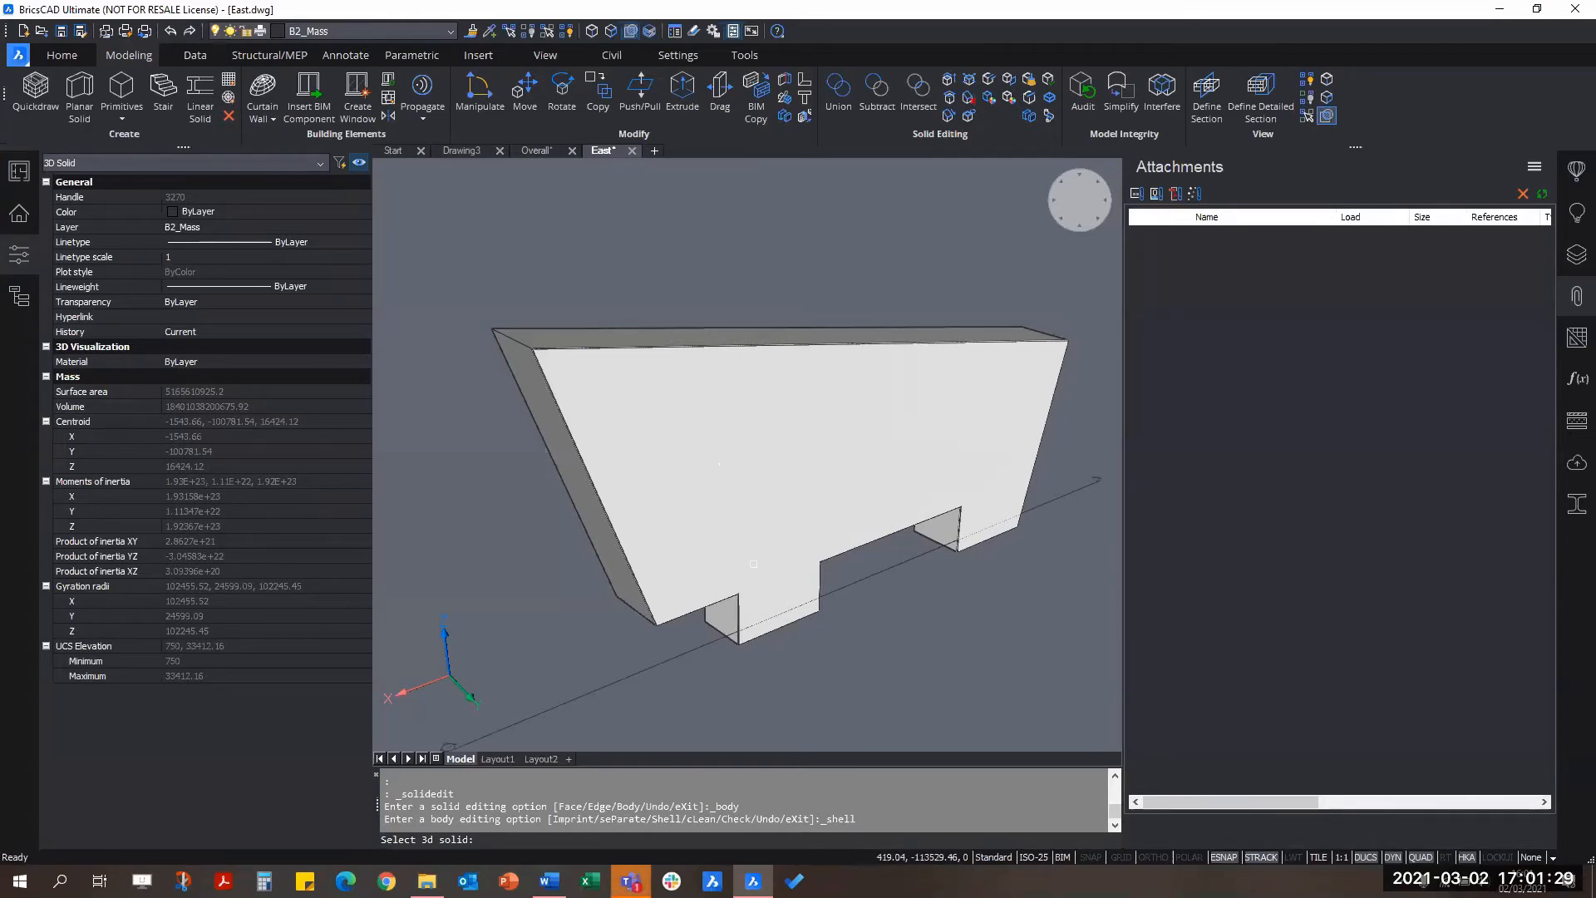
mouse_move(549, 880)
left_click(546, 392)
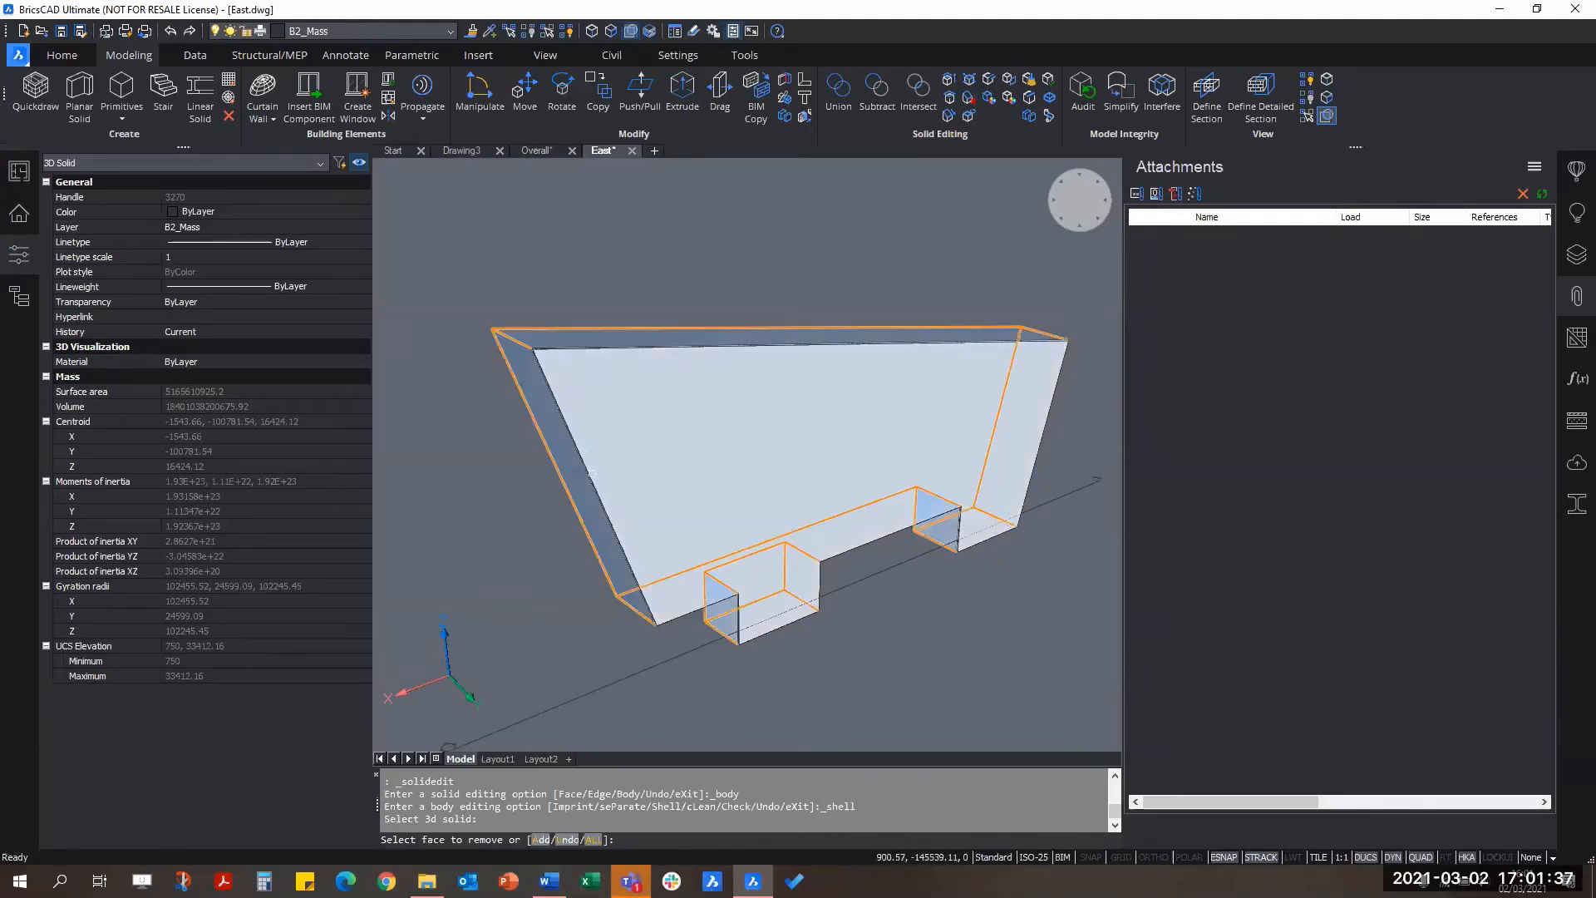
key("Return")
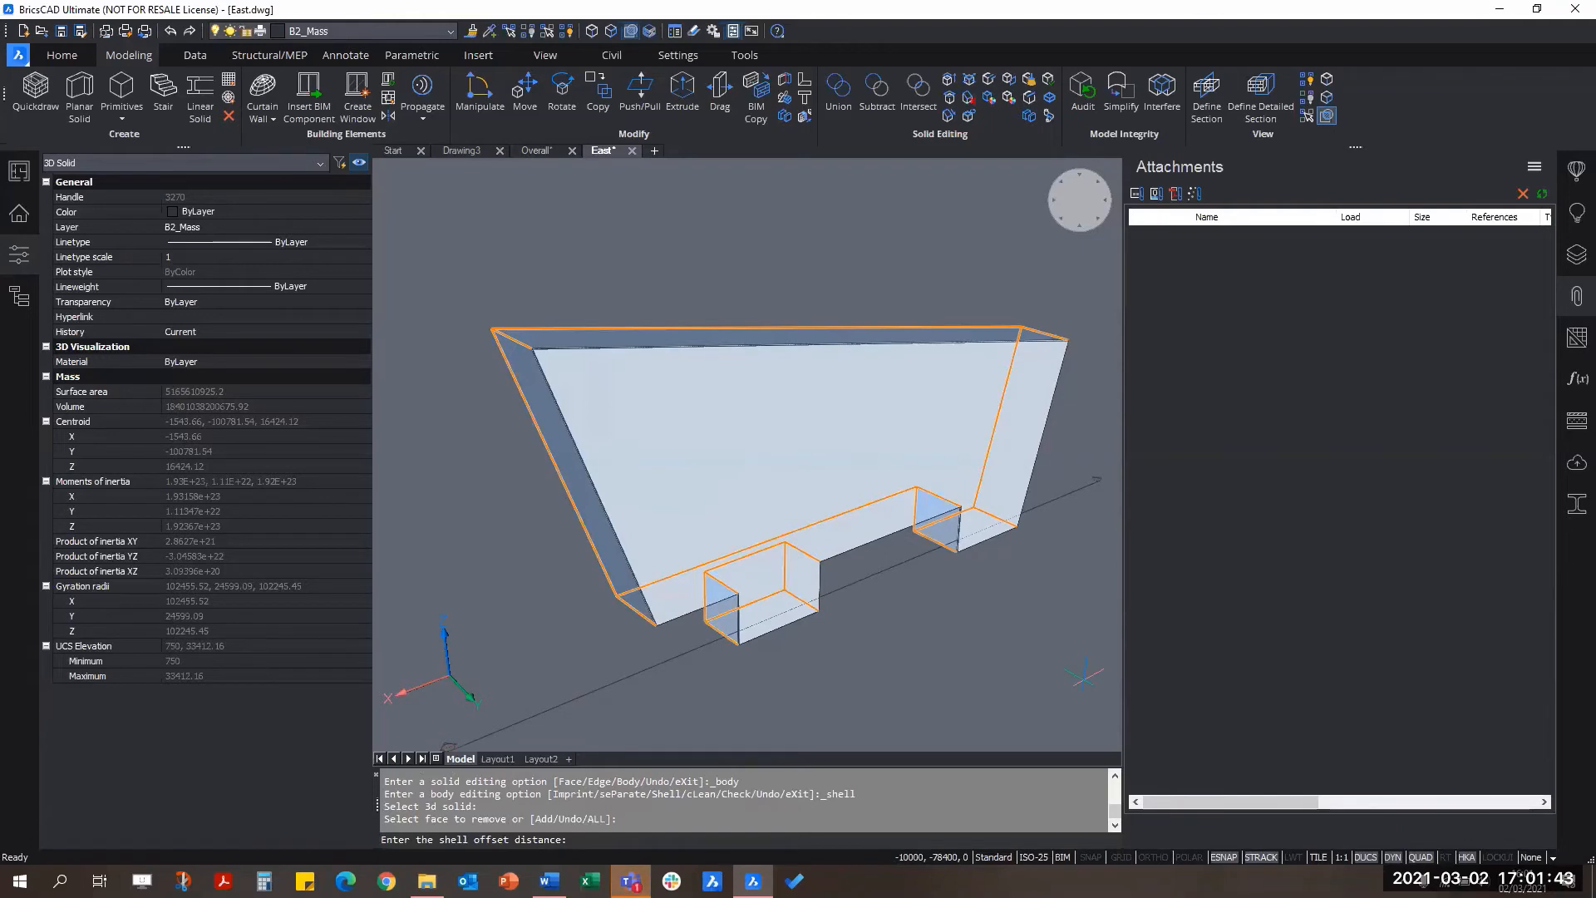
type("300")
key("Return")
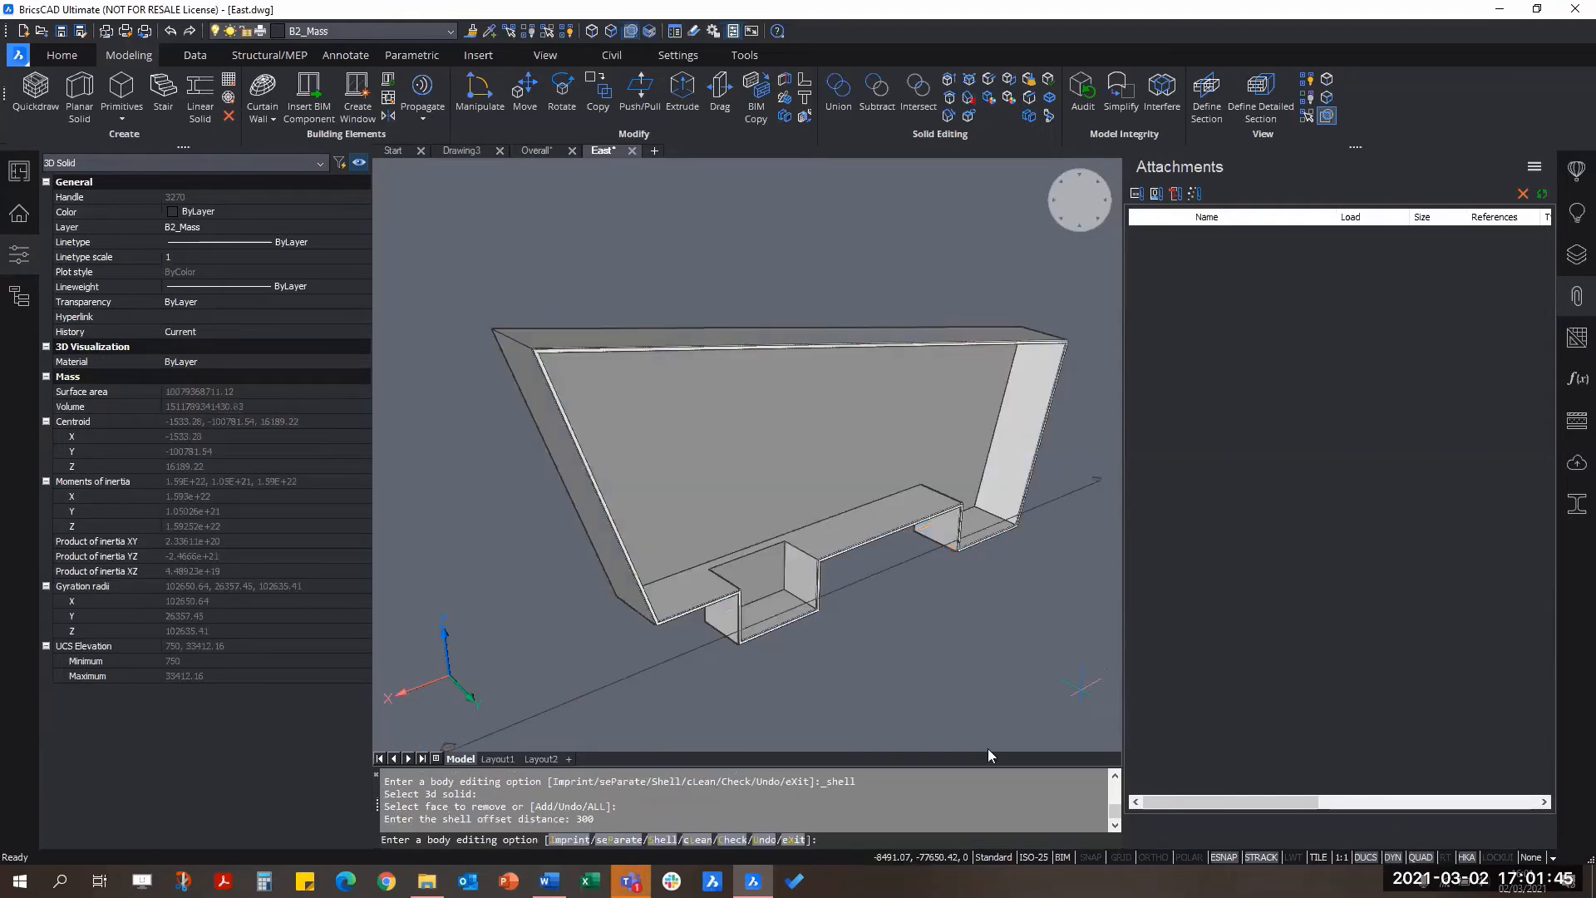
scroll(488, 309, "up", 6)
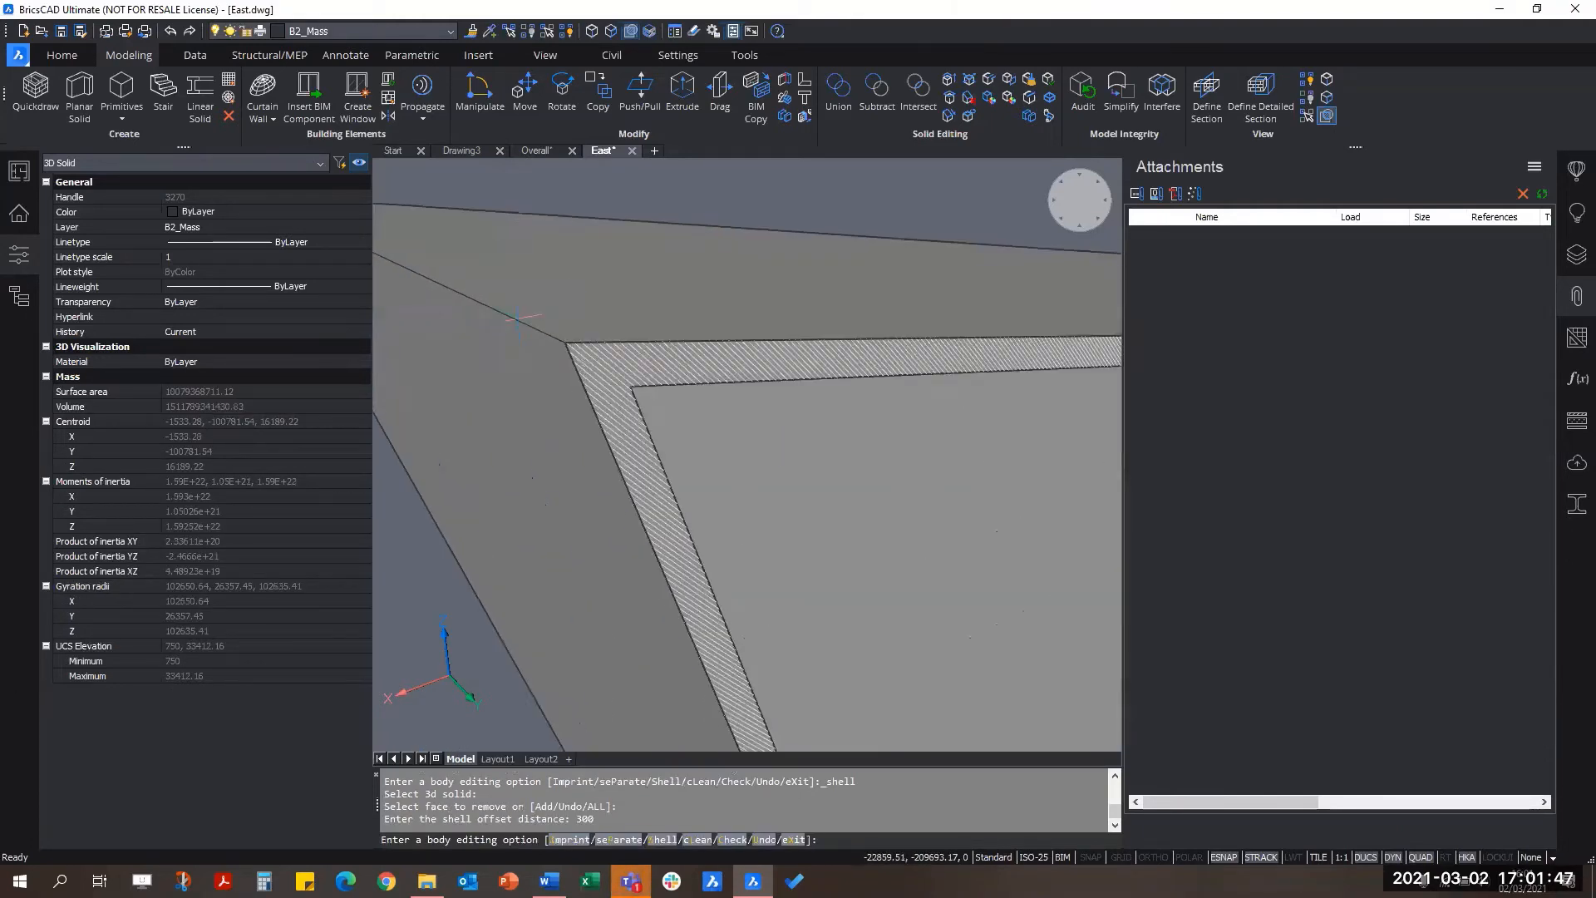
key("Escape")
key("Escape")
Step: Examine the shelled mass's wall thickness and hollow interior along the section cut, from the taller end to the shorter end
left_click(706, 388)
scroll(876, 481, "down", 5)
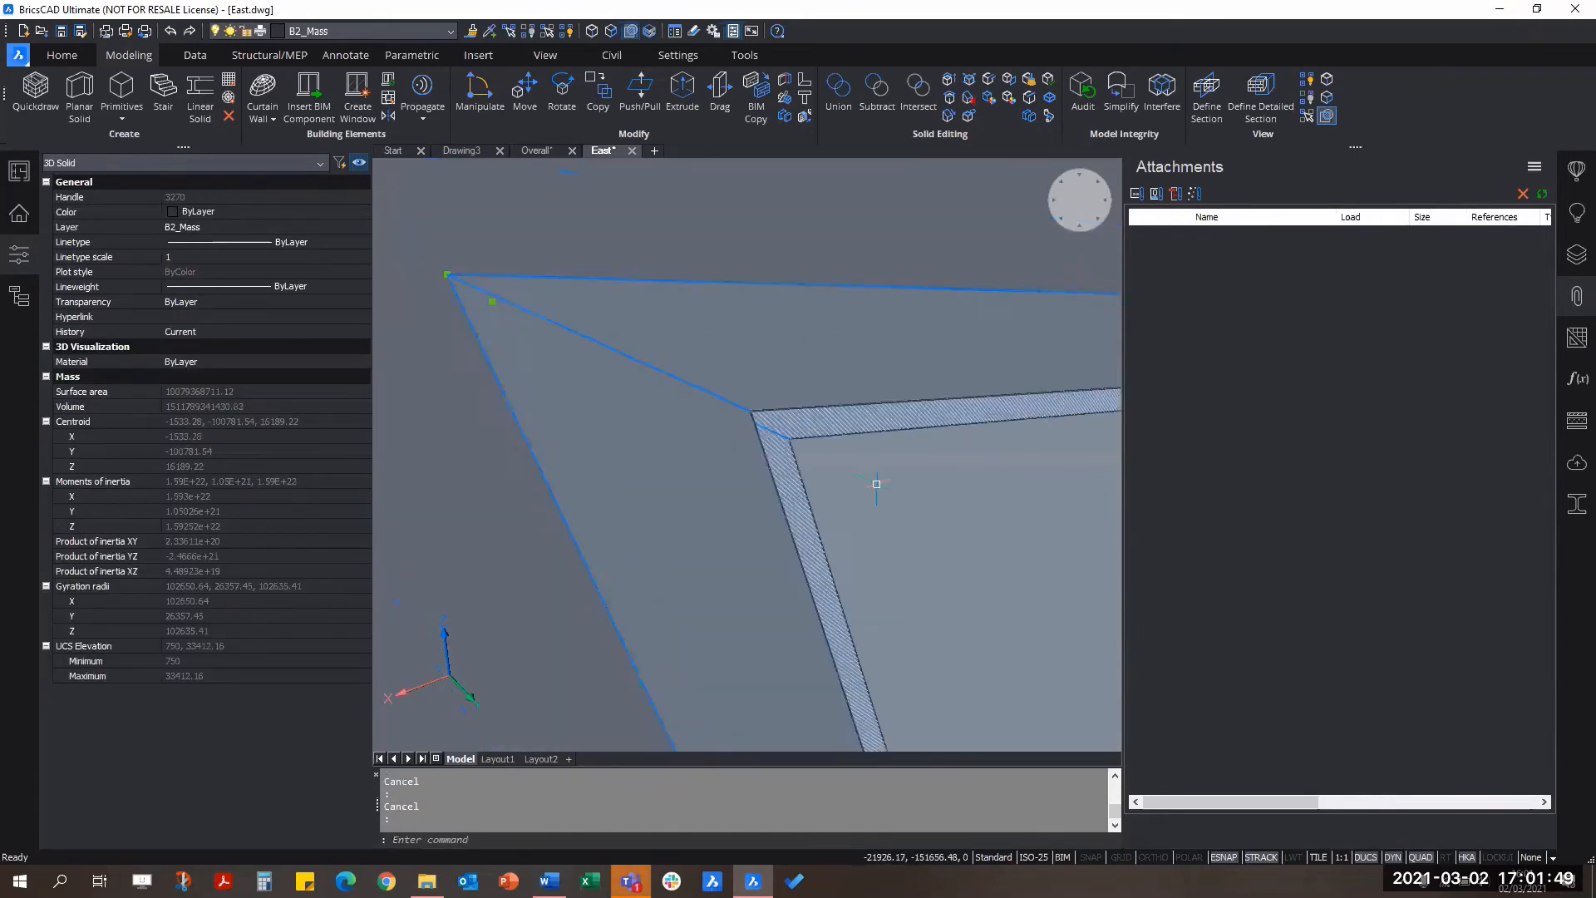
middle_click_drag(876, 481, 751, 392)
scroll(968, 505, "down", 4)
middle_click_drag(967, 504, 665, 463)
scroll(1083, 367, "up", 3)
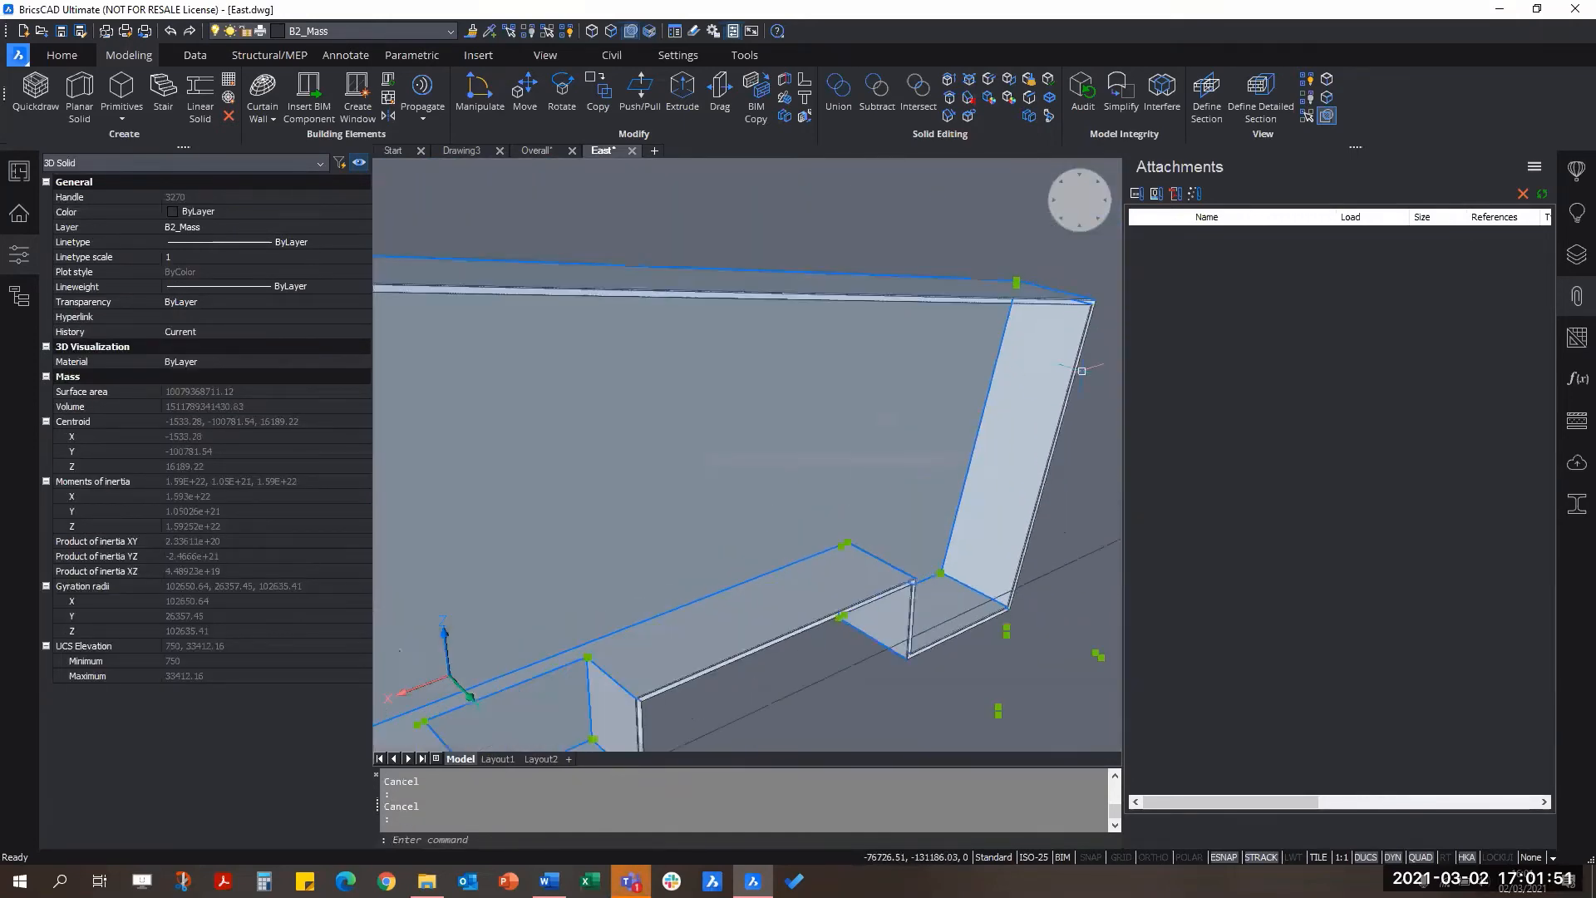
scroll(1101, 333, "up", 2)
scroll(1066, 303, "down", 2)
scroll(1066, 303, "down", 2)
middle_click_drag(801, 567, 998, 616)
scroll(997, 617, "up", 2)
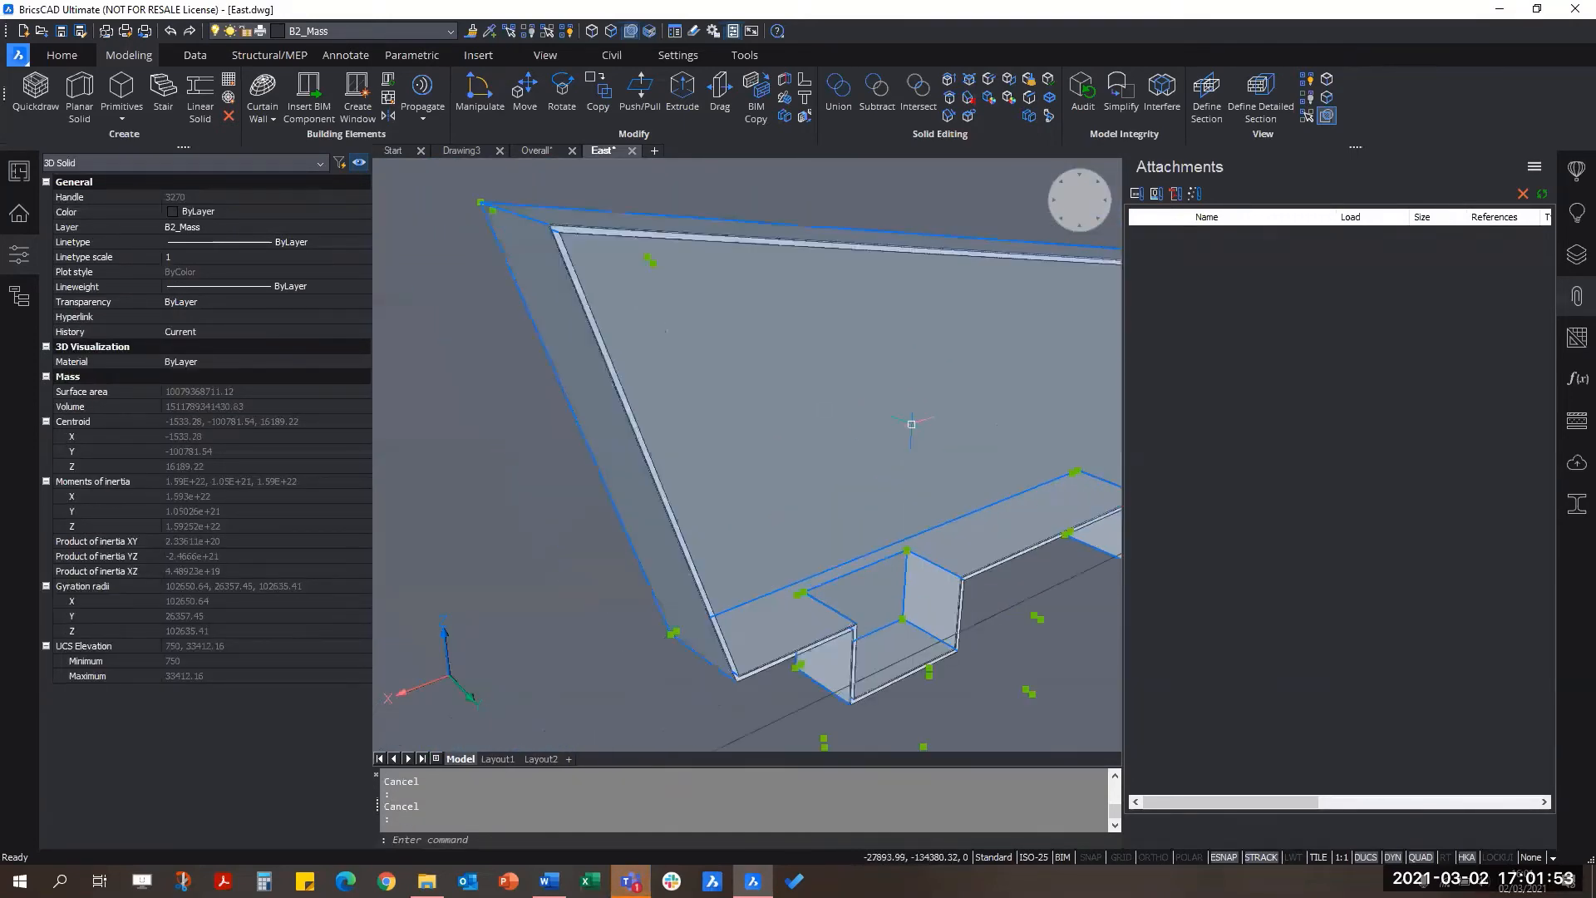
middle_click_drag(911, 431, 812, 491)
key("Escape")
middle_click_drag(1100, 498, 844, 491)
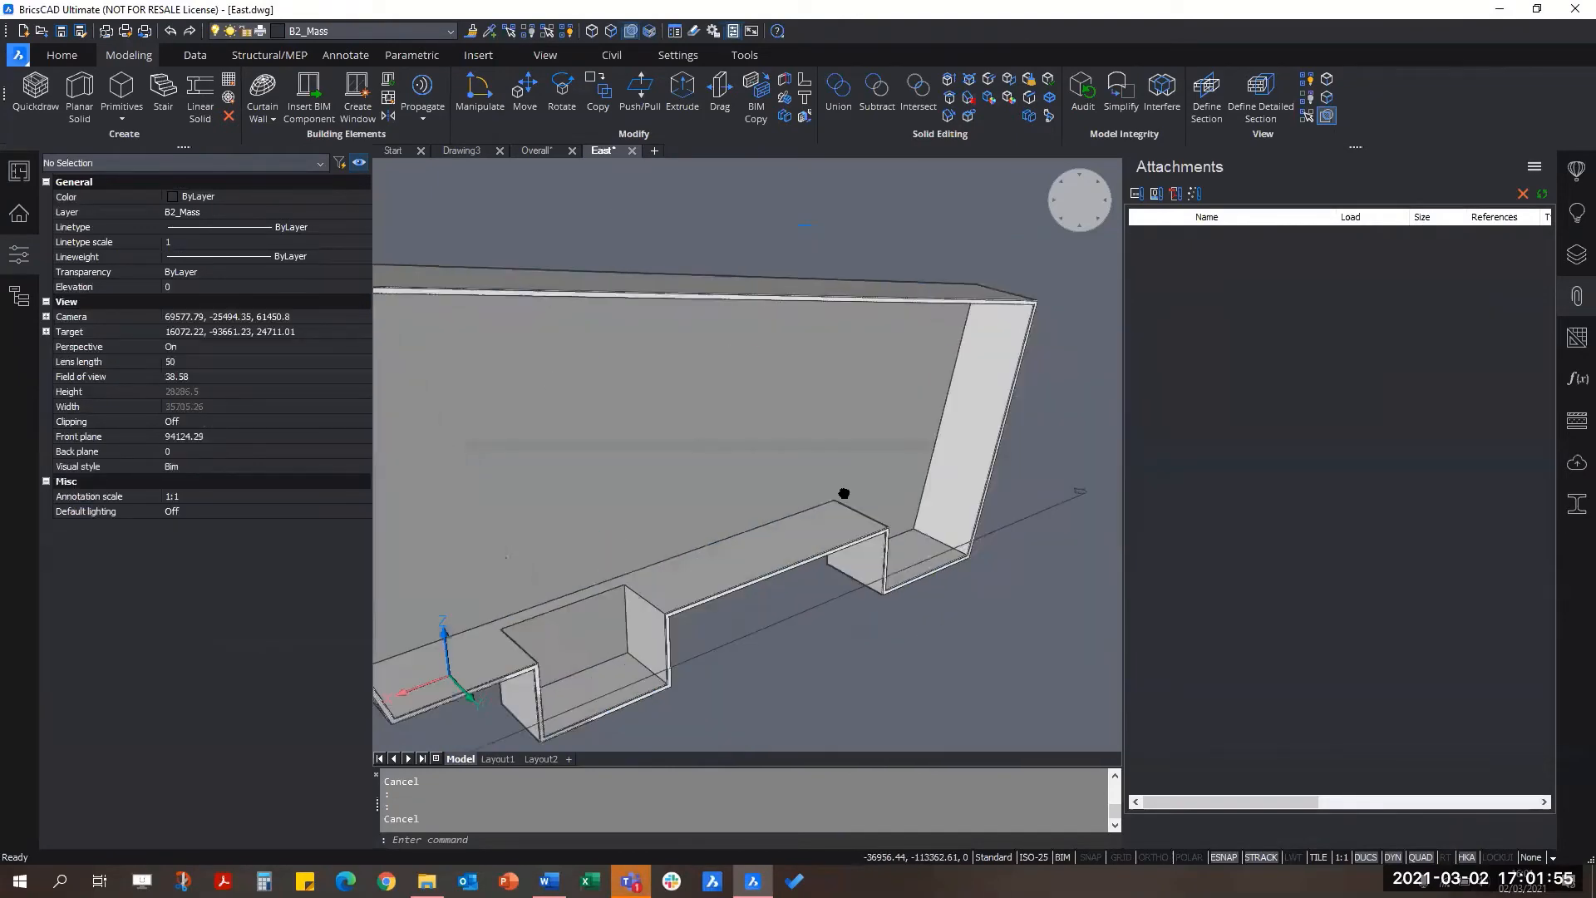
scroll(1026, 354, "up", 4)
scroll(989, 298, "down", 3)
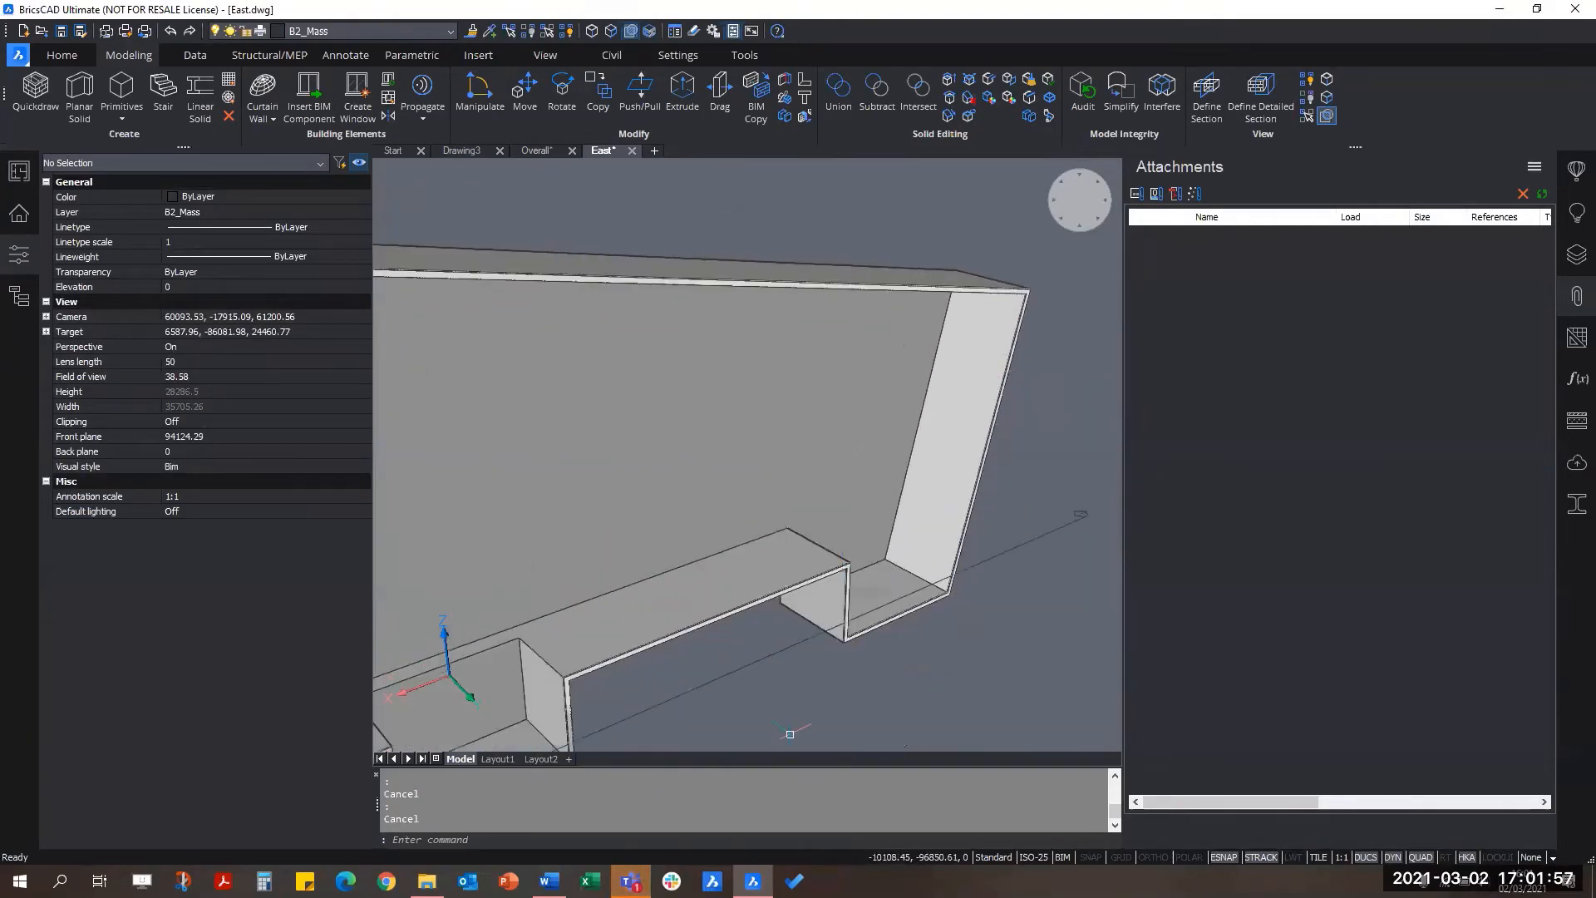
Step: Turn off the section plane's clip display and view the whole mass towards its taller end face
left_click(1005, 551)
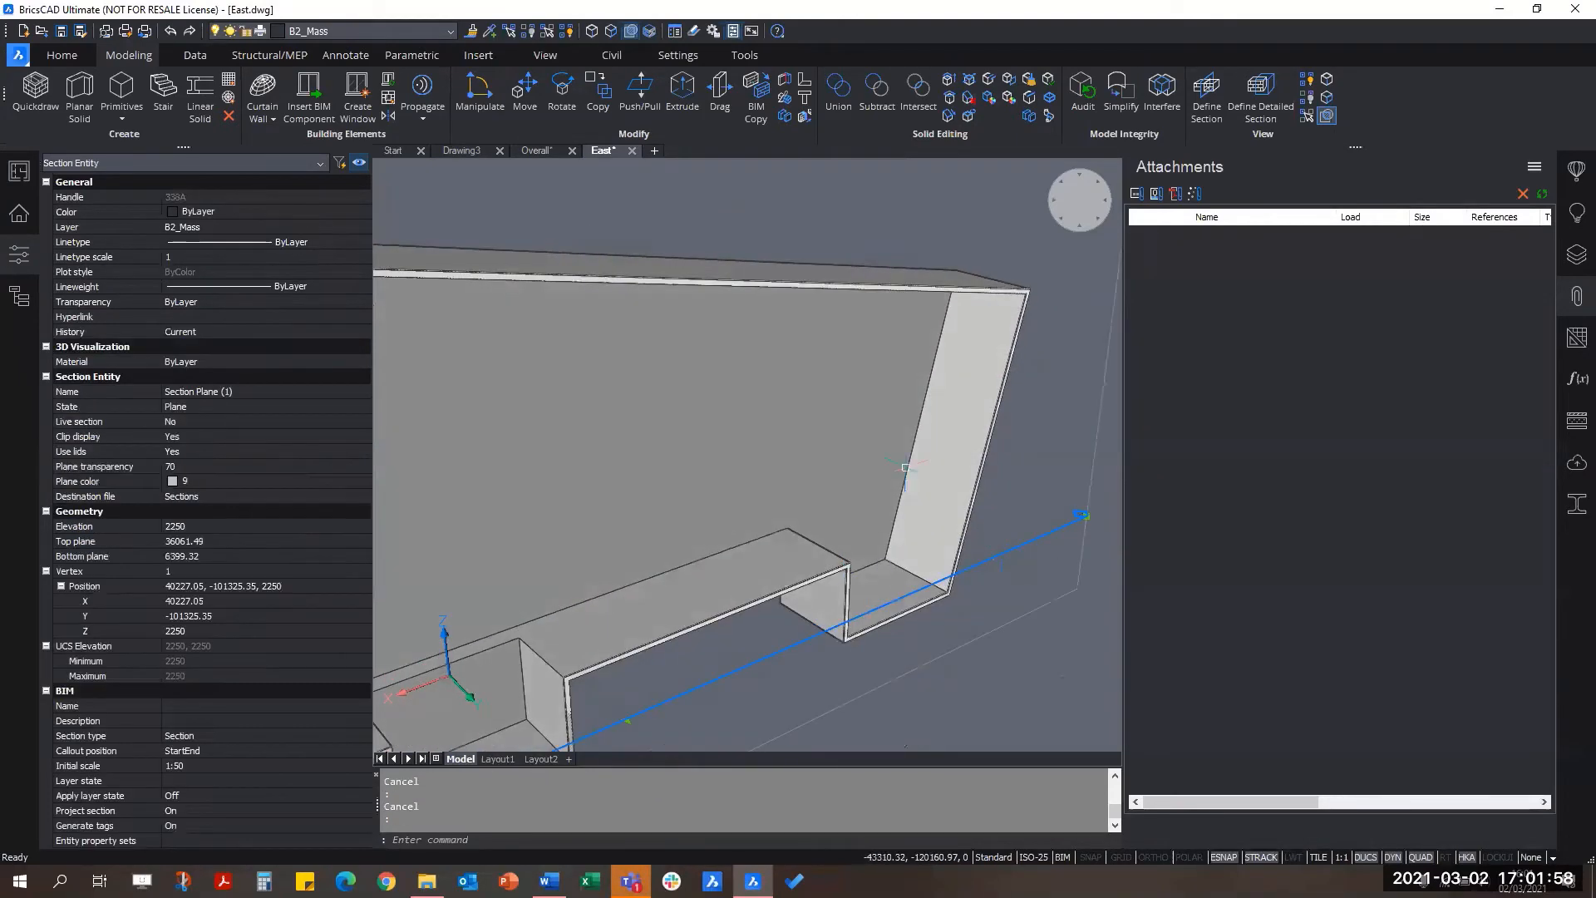
double_click(1033, 538)
scroll(952, 513, "down", 3)
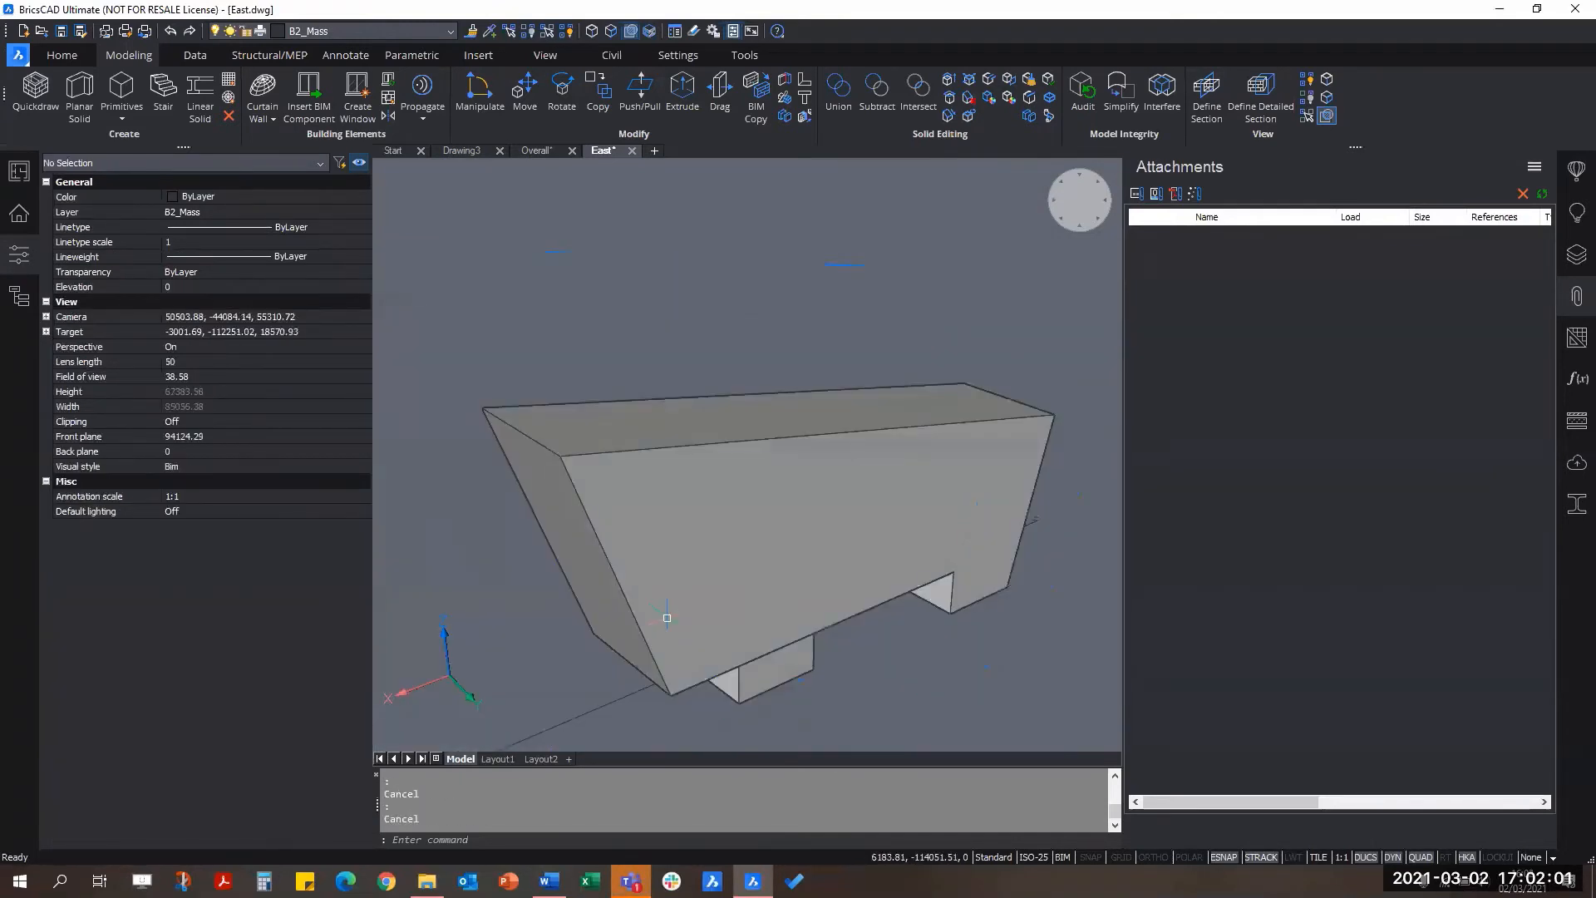
middle_click_drag(666, 620, 847, 601, "shift")
left_click(588, 559)
middle_click_drag(587, 560, 924, 576, "shift")
key("Escape")
scroll(772, 629, "up", 2)
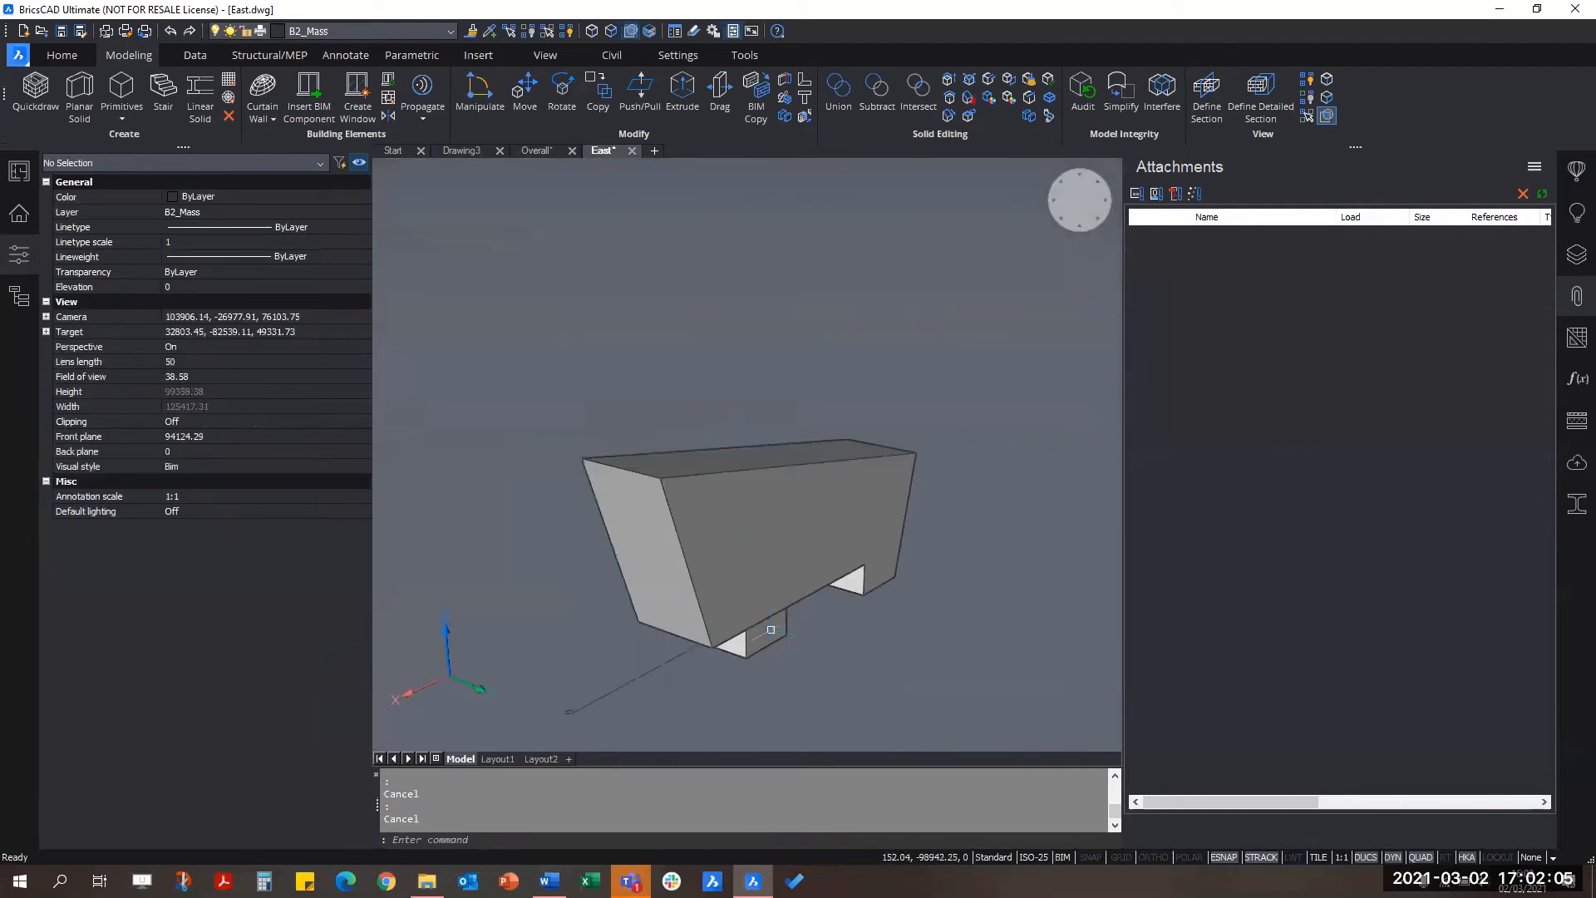
middle_click_drag(771, 629, 750, 592, "shift")
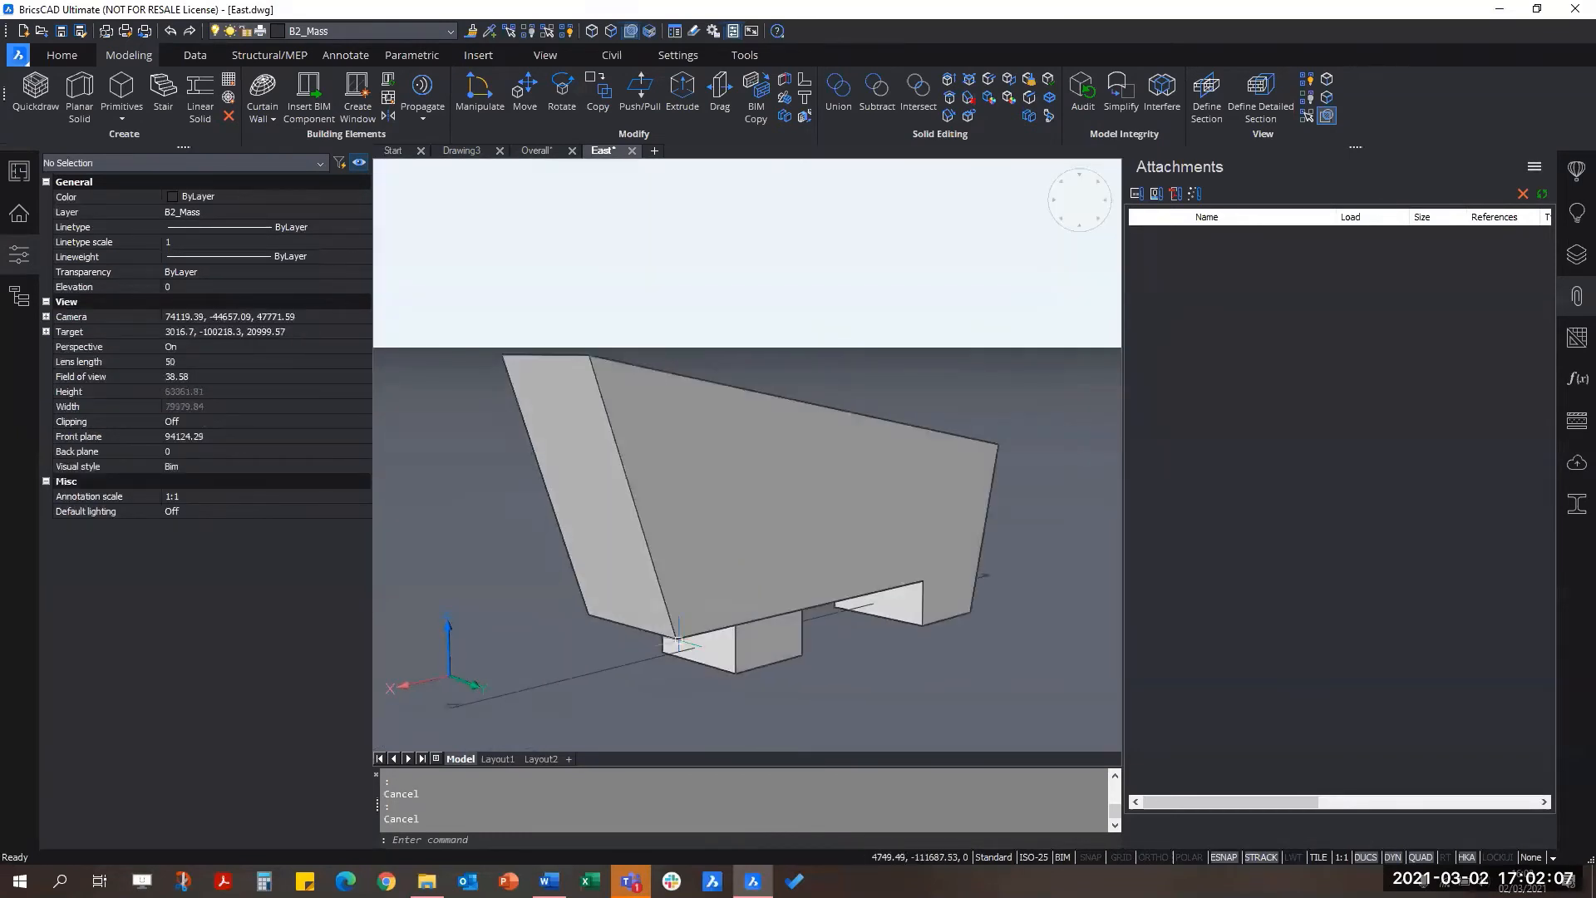
Step: Toggle the section plane's clip display on and off again
double_click(616, 666)
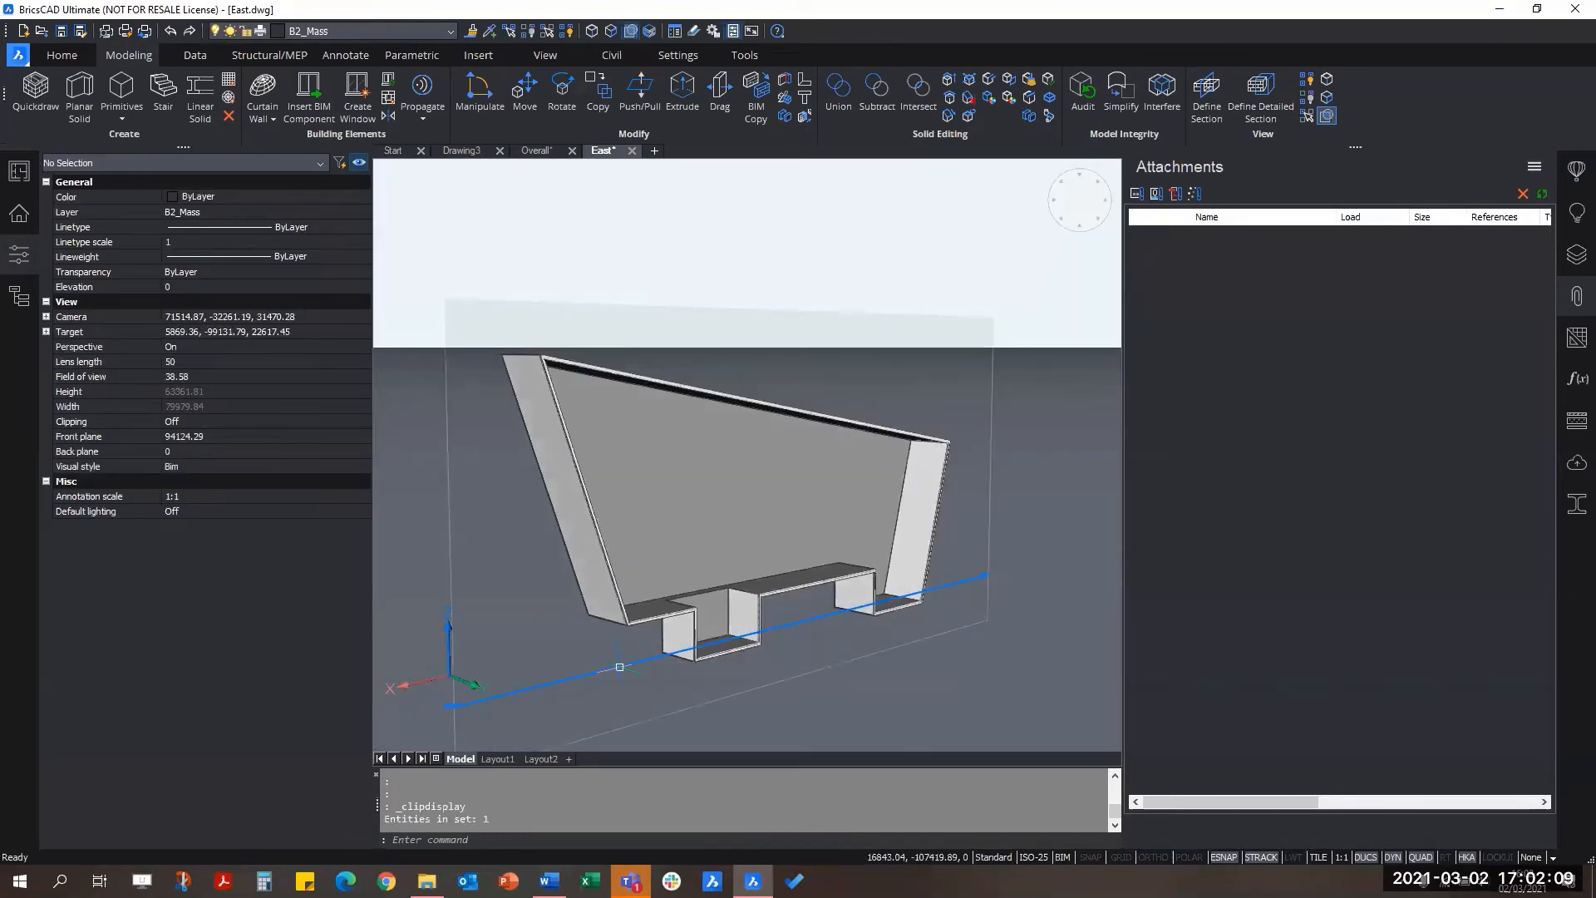
double_click(619, 667)
key("Escape")
key("Escape")
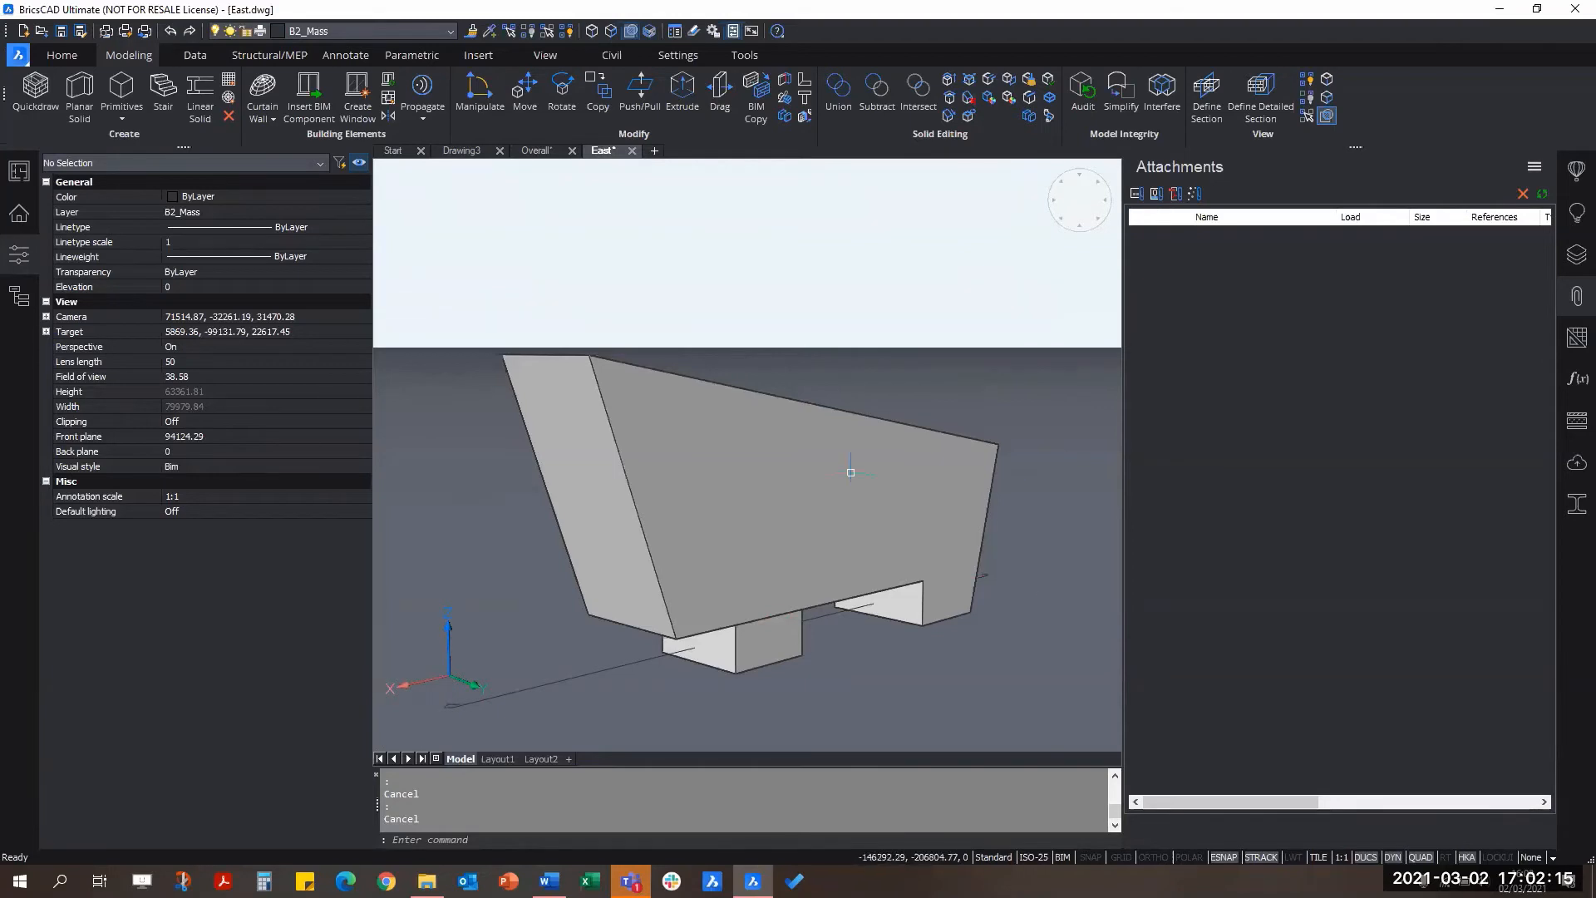
Step: Turn the section plane's clip display back on to expose the hollow interior from above
middle_click_drag(641, 551, 609, 630, "shift")
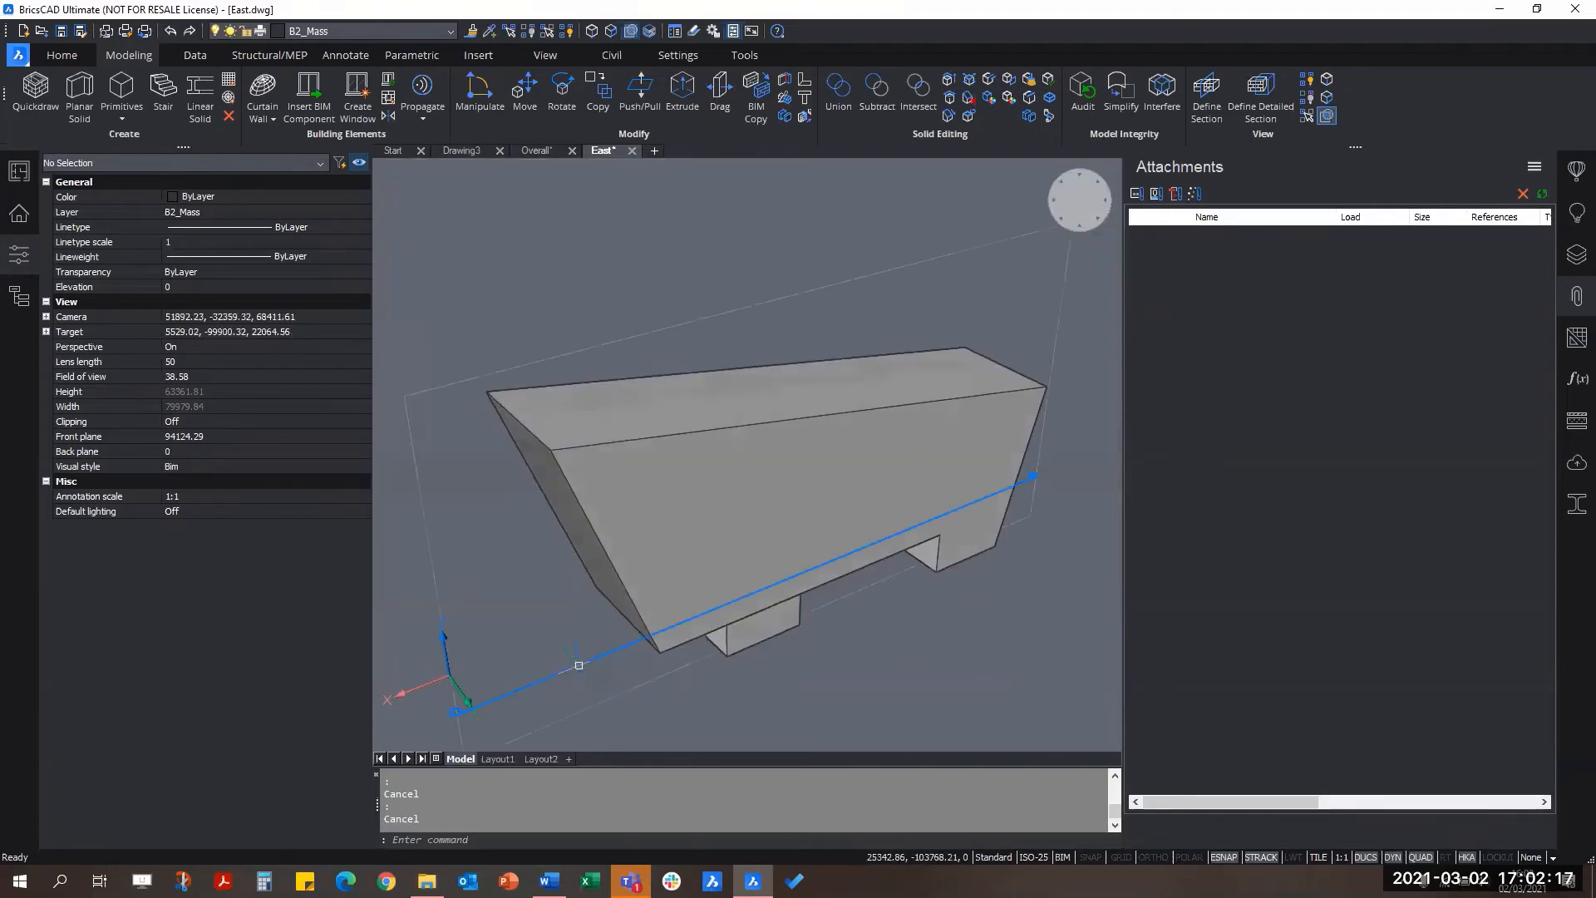
double_click(580, 665)
key("Escape")
key("Escape")
scroll(617, 597, "up", 3)
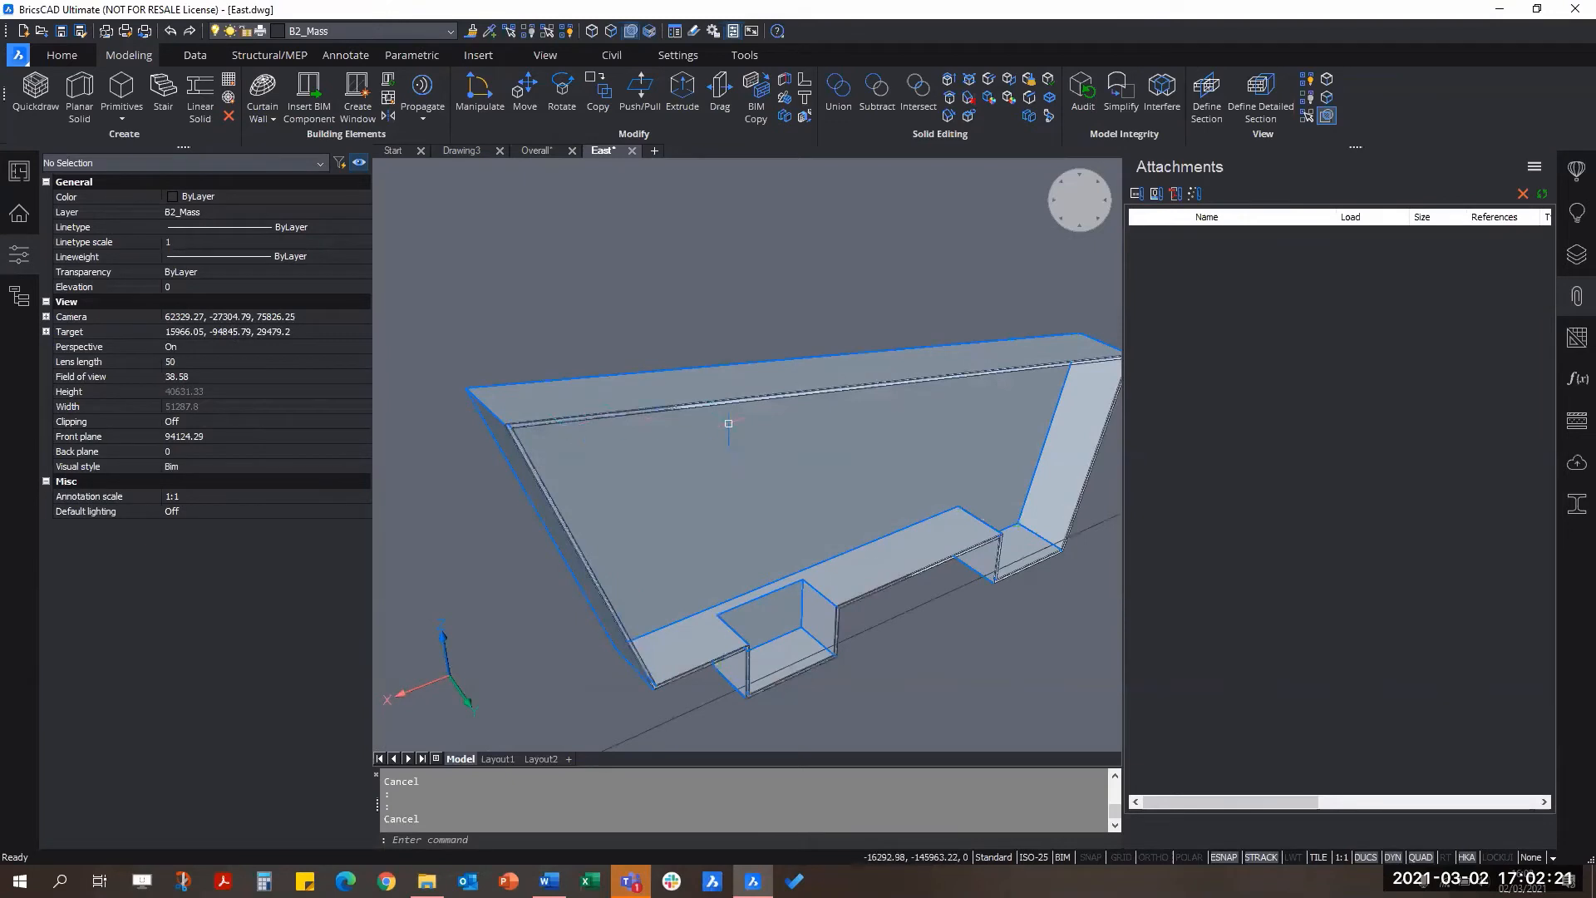
Step: Split the shelled mass into separate wall, roof and floor solids
scroll(919, 561, "down", 3)
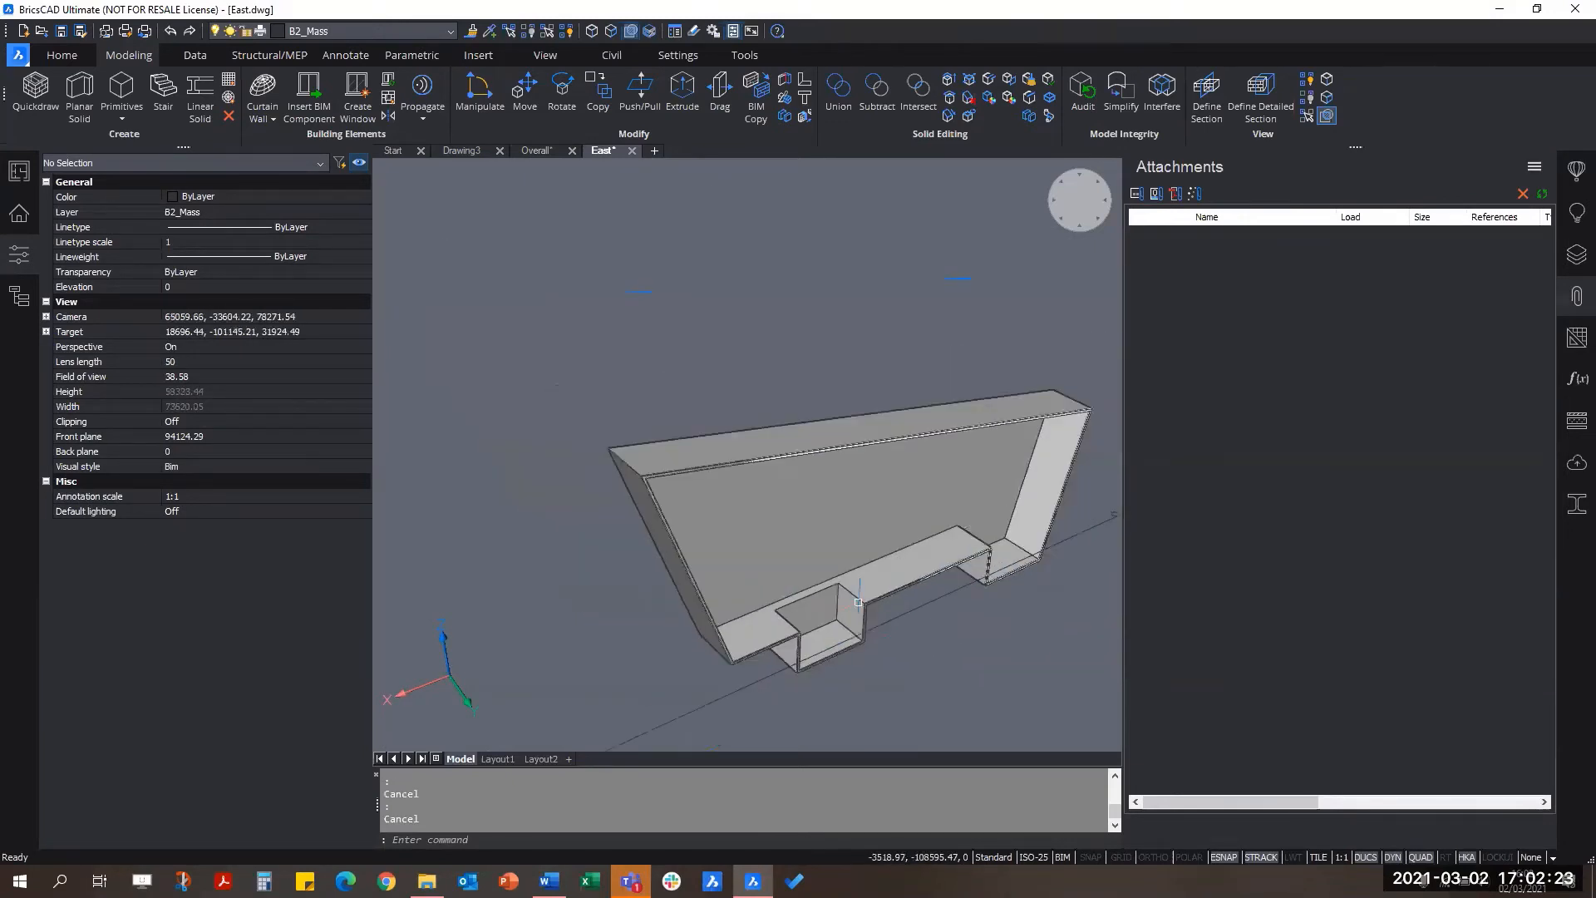
middle_click_drag(919, 561, 748, 463, "shift")
left_click(737, 460)
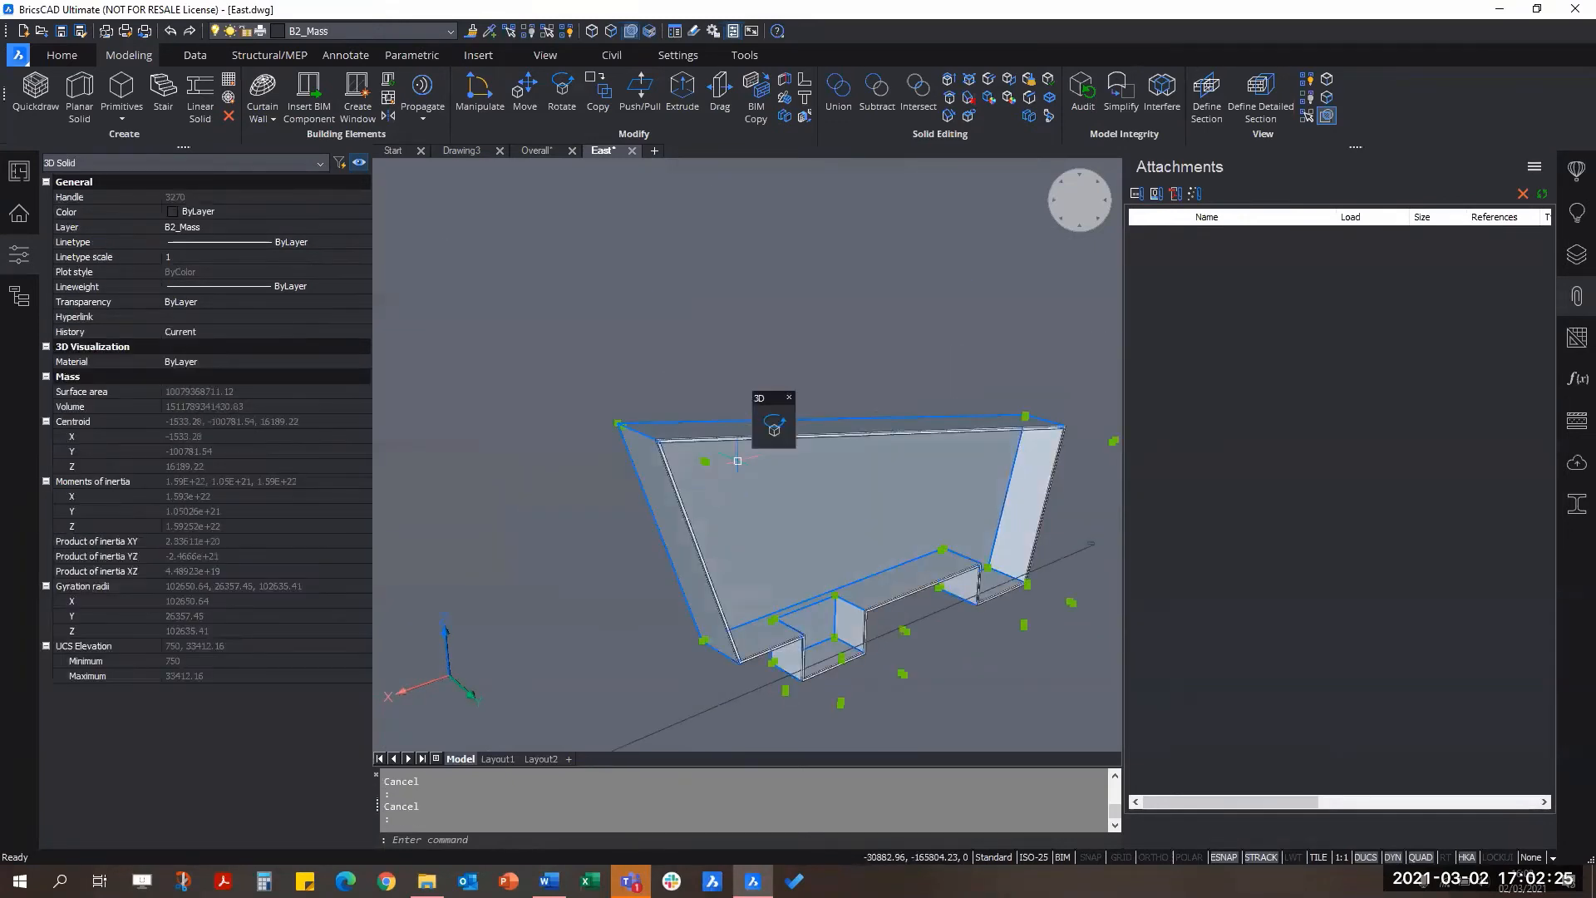
mouse_move(778, 435)
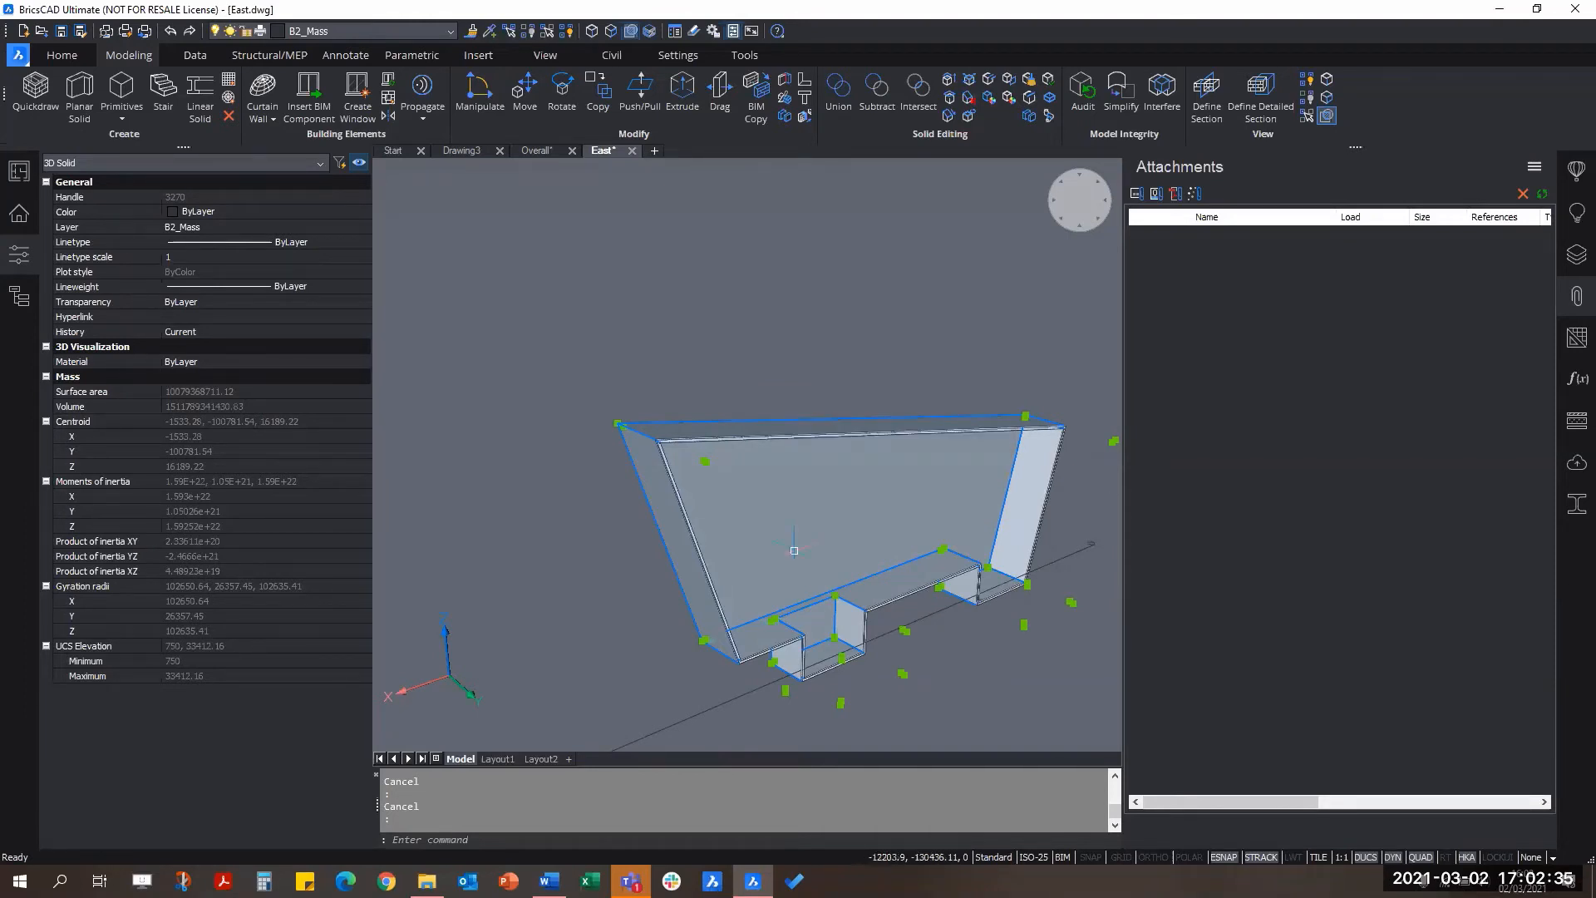
mouse_move(733, 553)
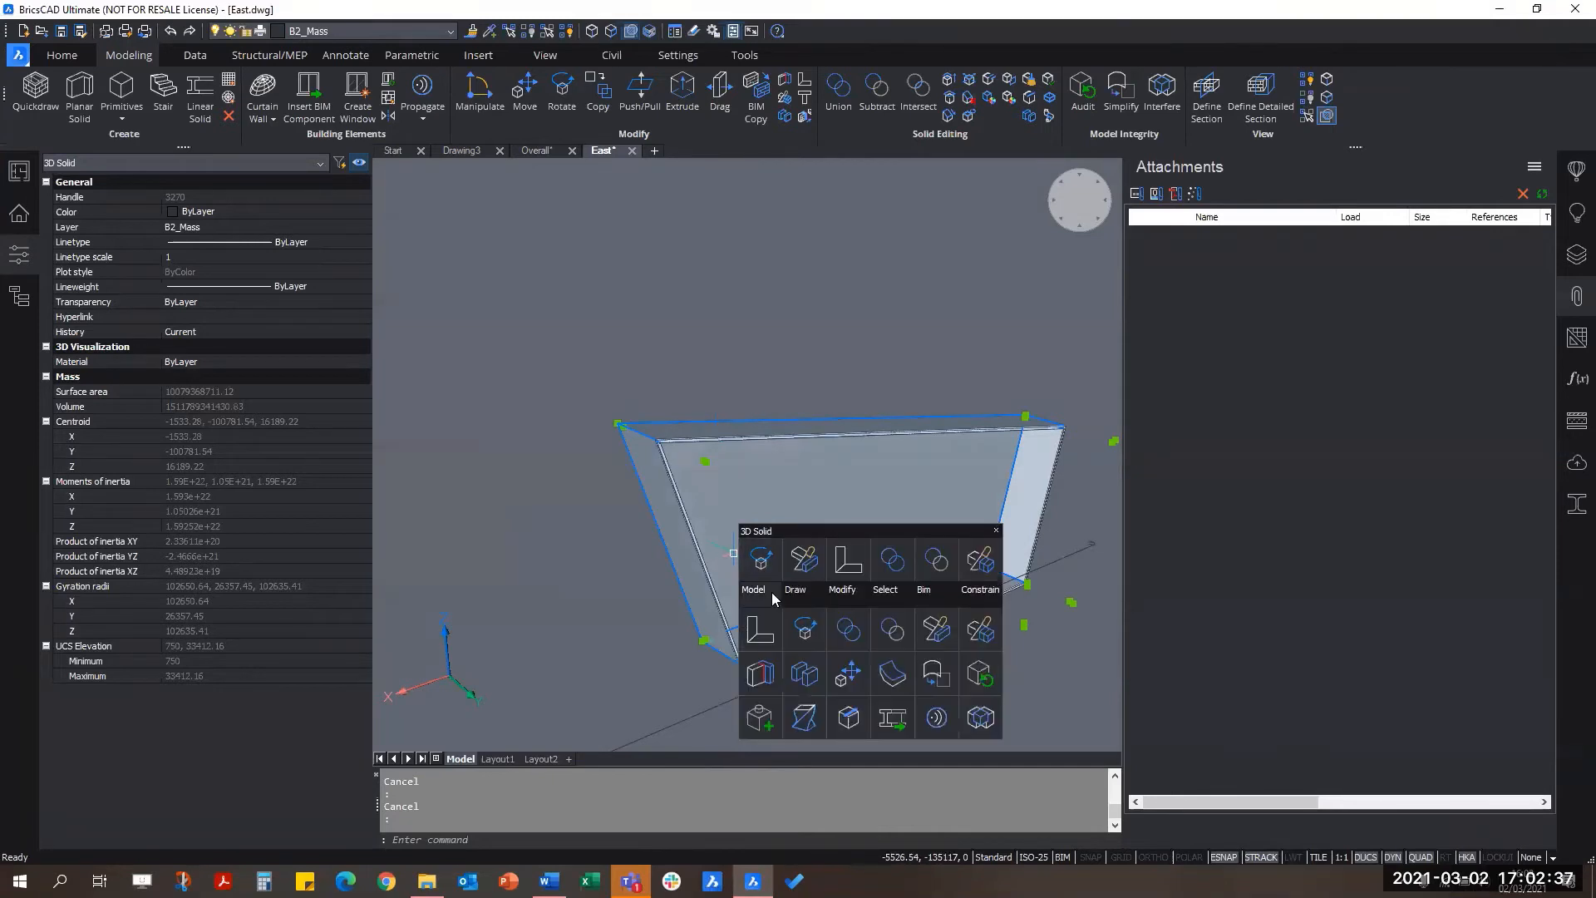
left_click(757, 676)
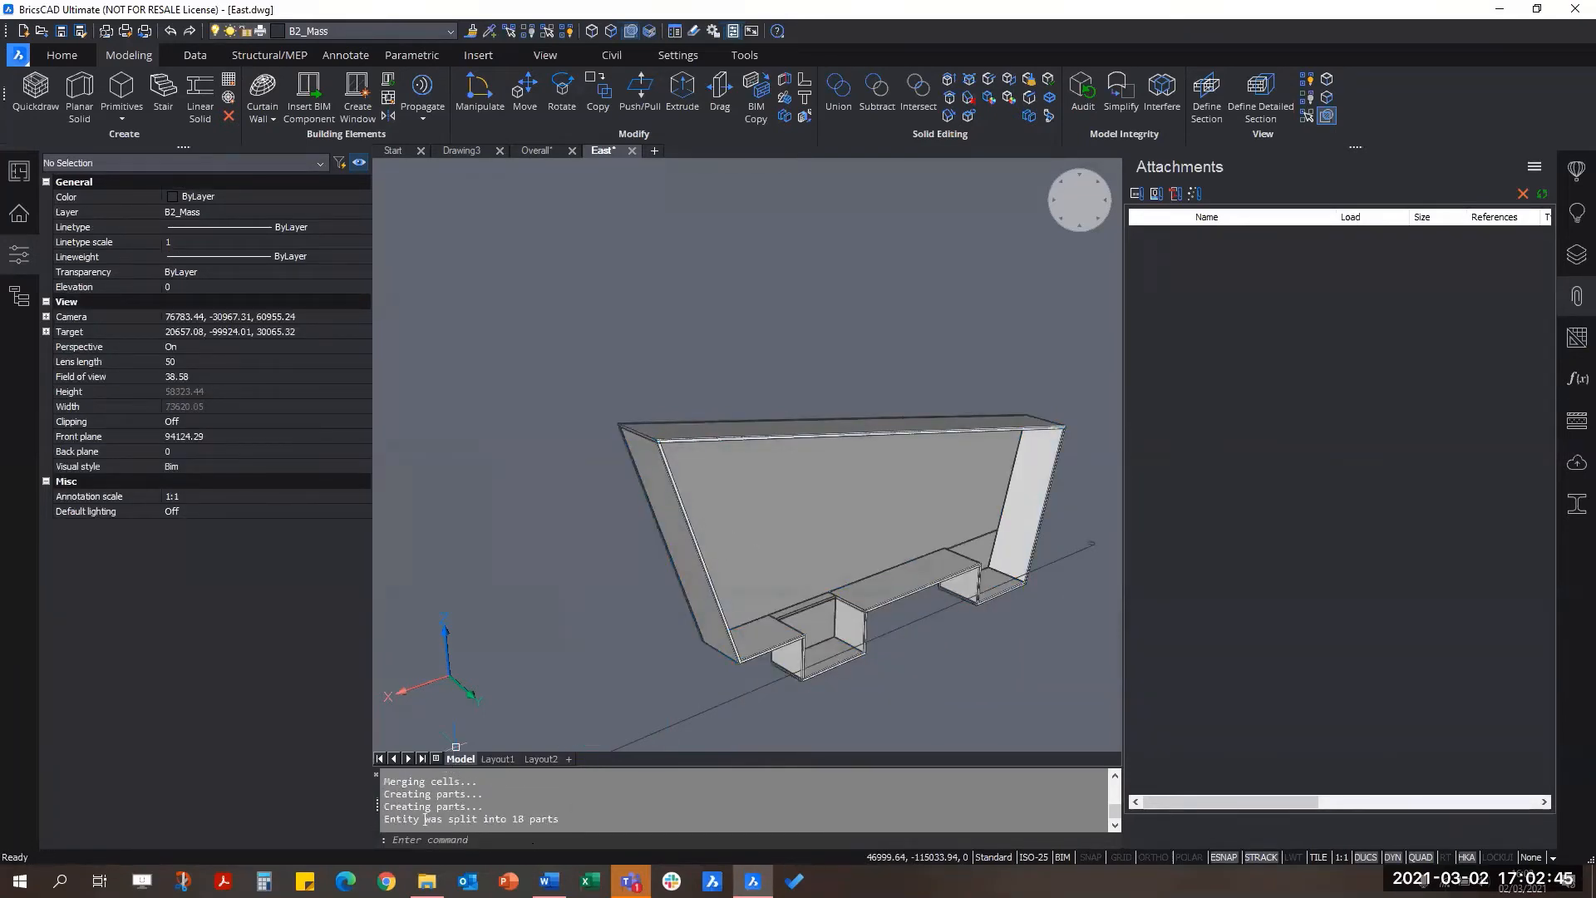
left_click_drag(401, 819, 525, 819)
scroll(835, 648, "up", 1)
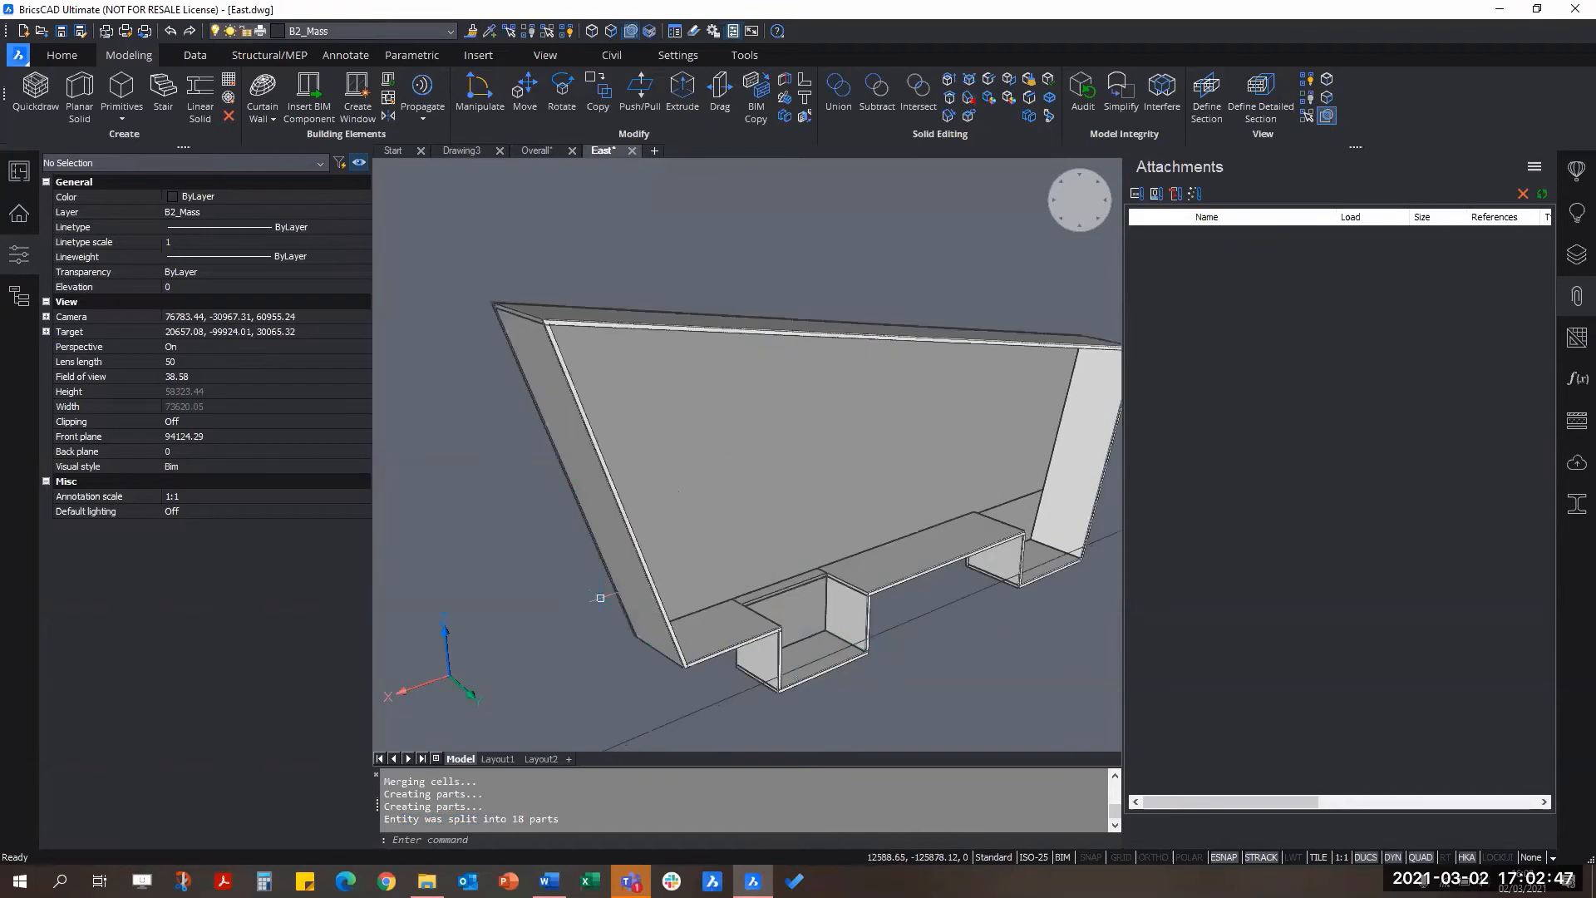
key("Escape")
key("Escape")
Step: Turn off subentity selection by setting SELECTIONMODES to 0 so whole solids are picked
scroll(713, 476, "down", 2)
scroll(796, 478, "up", 3)
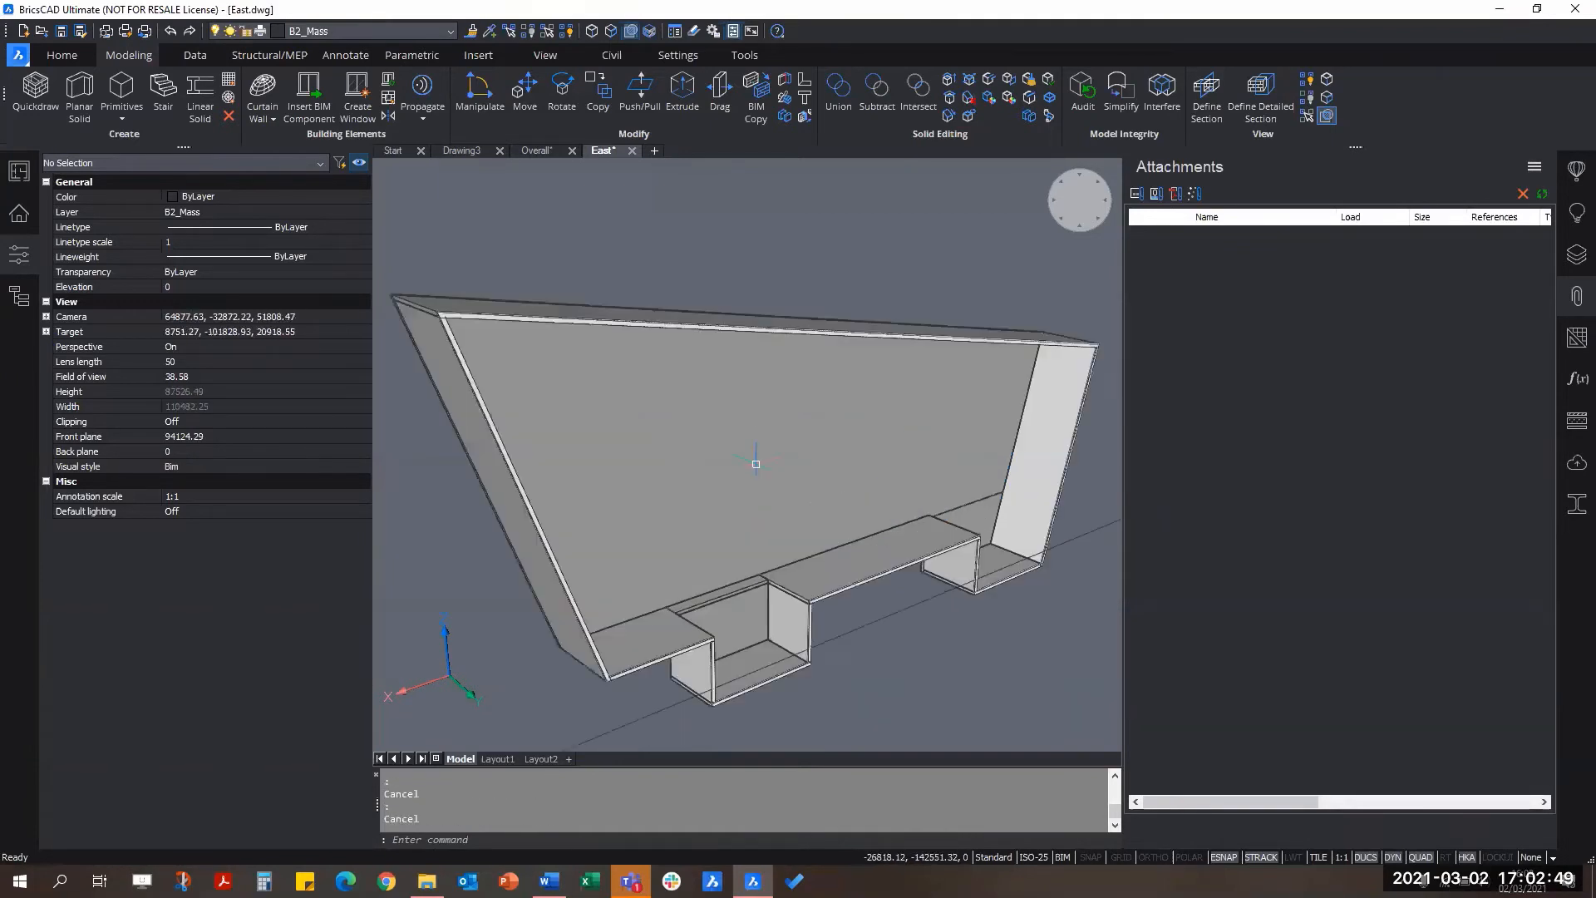
left_click(630, 32)
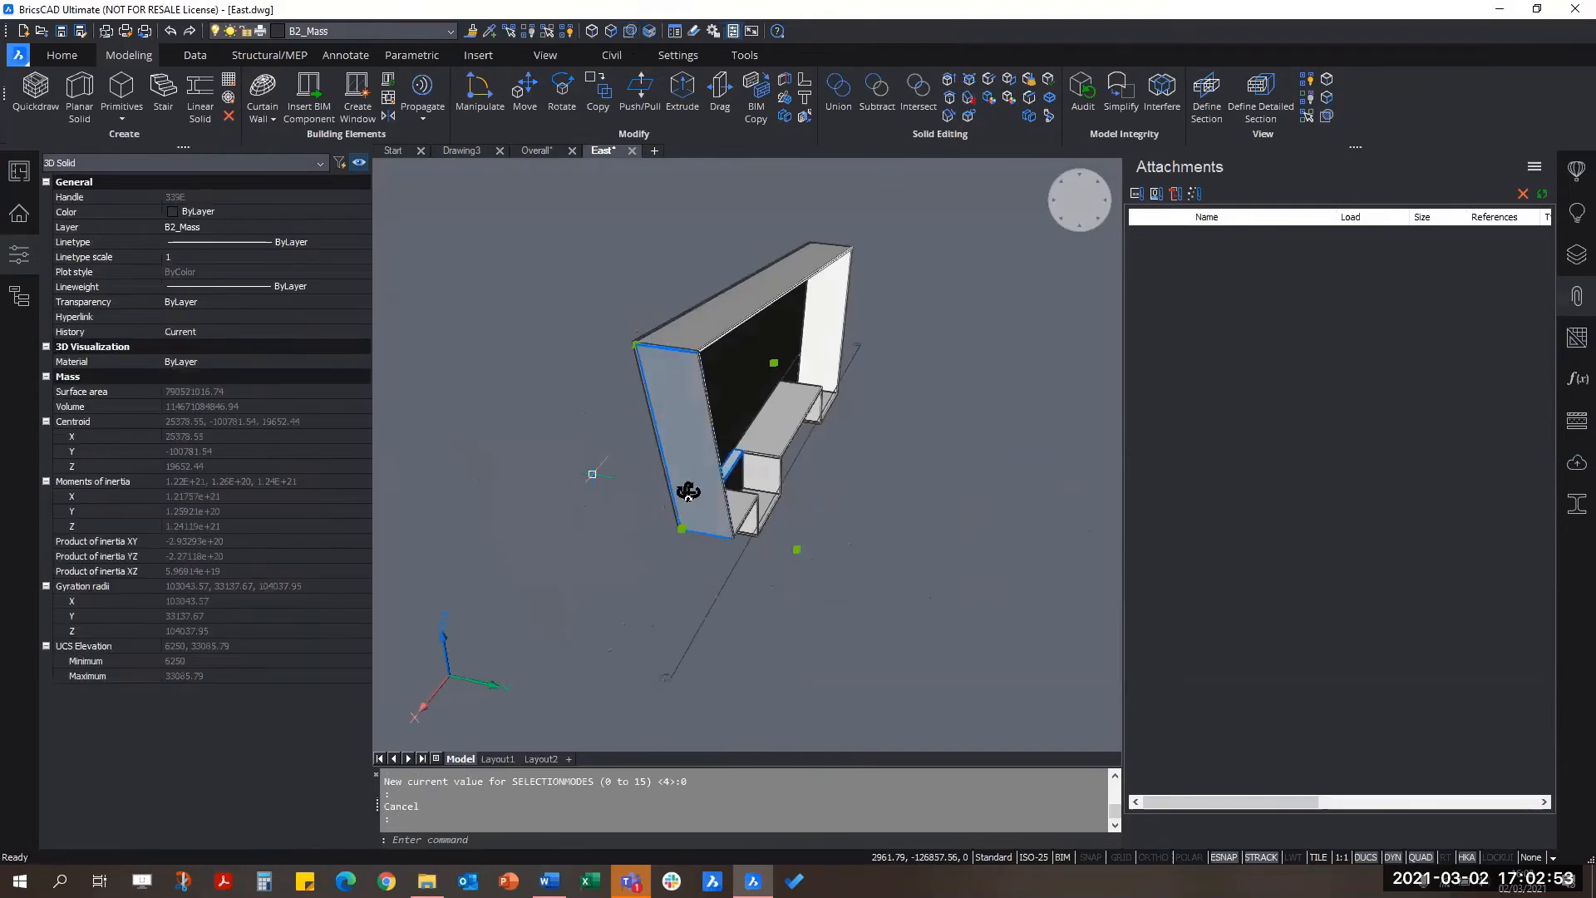
Step: Check the sloping end wall, the roof slab and a lower wall panel one by one as individual solids
middle_click_drag(676, 687, 621, 554, "shift")
double_click(746, 644)
key("Escape")
left_click(915, 298)
middle_click_drag(927, 341, 469, 357, "shift")
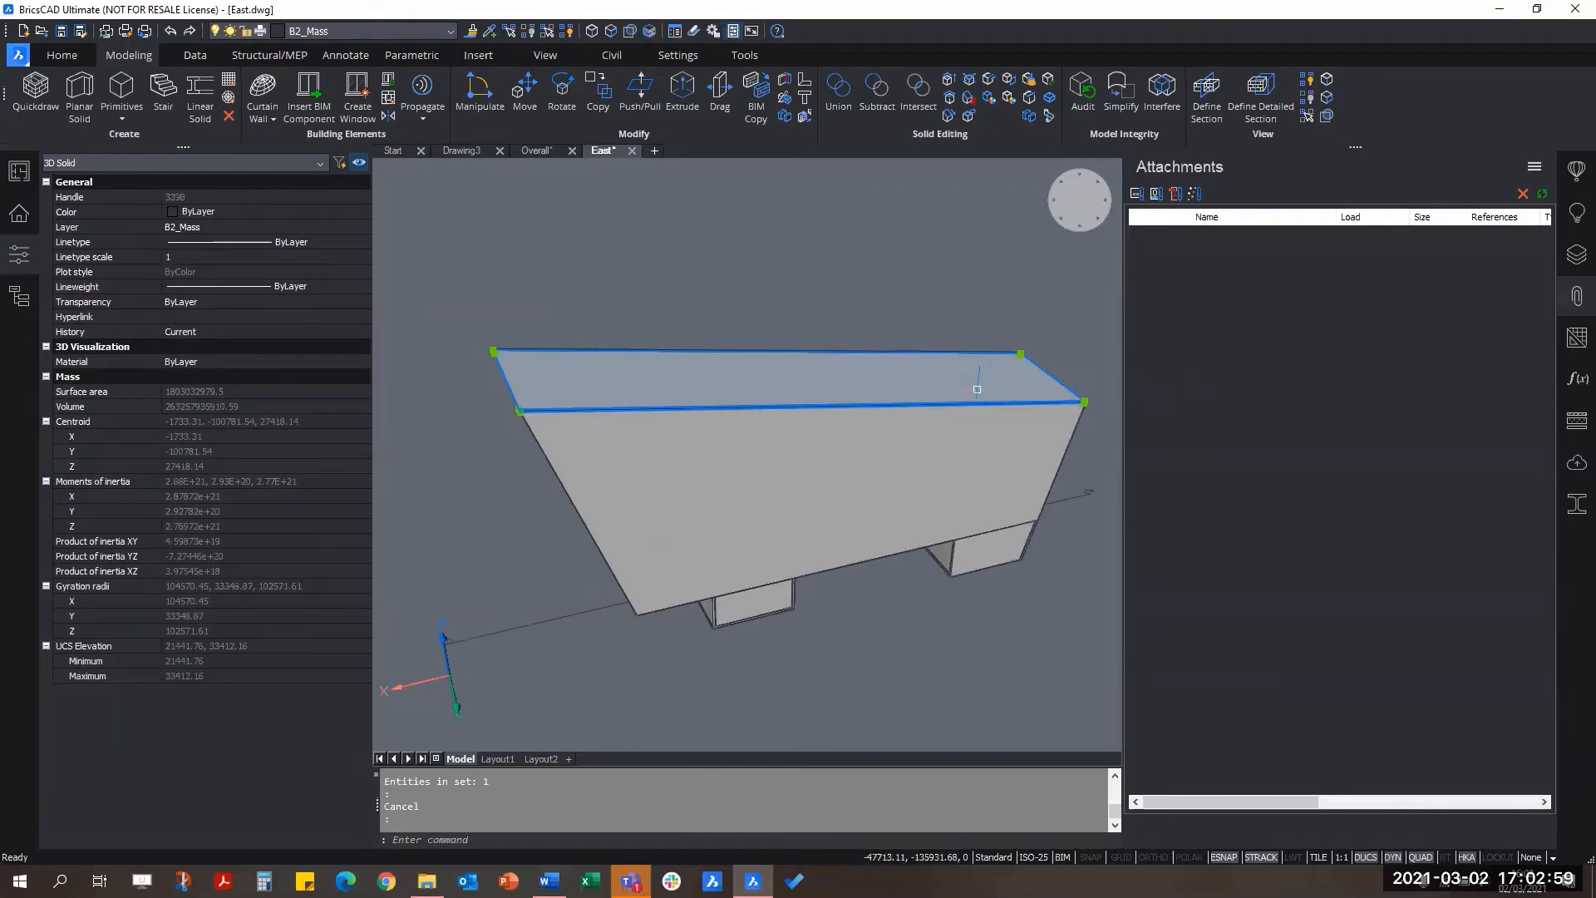
middle_click_drag(663, 535, 748, 582, "shift")
key("Escape")
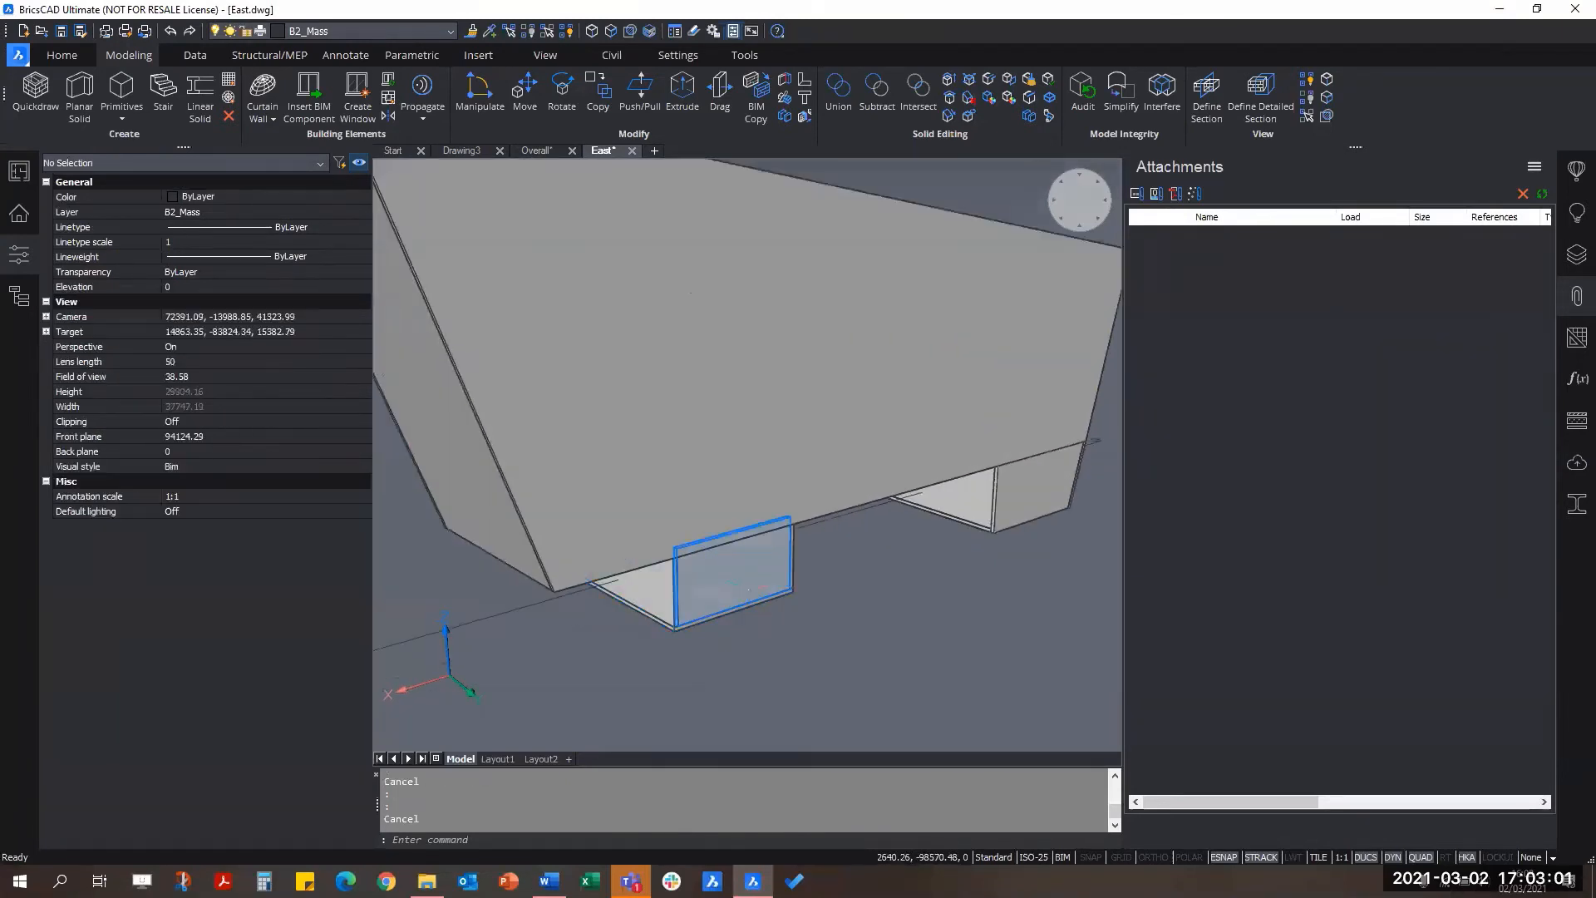
left_click(744, 578)
key("Escape")
middle_click_drag(517, 580, 795, 610, "shift")
scroll(795, 609, "up", 3)
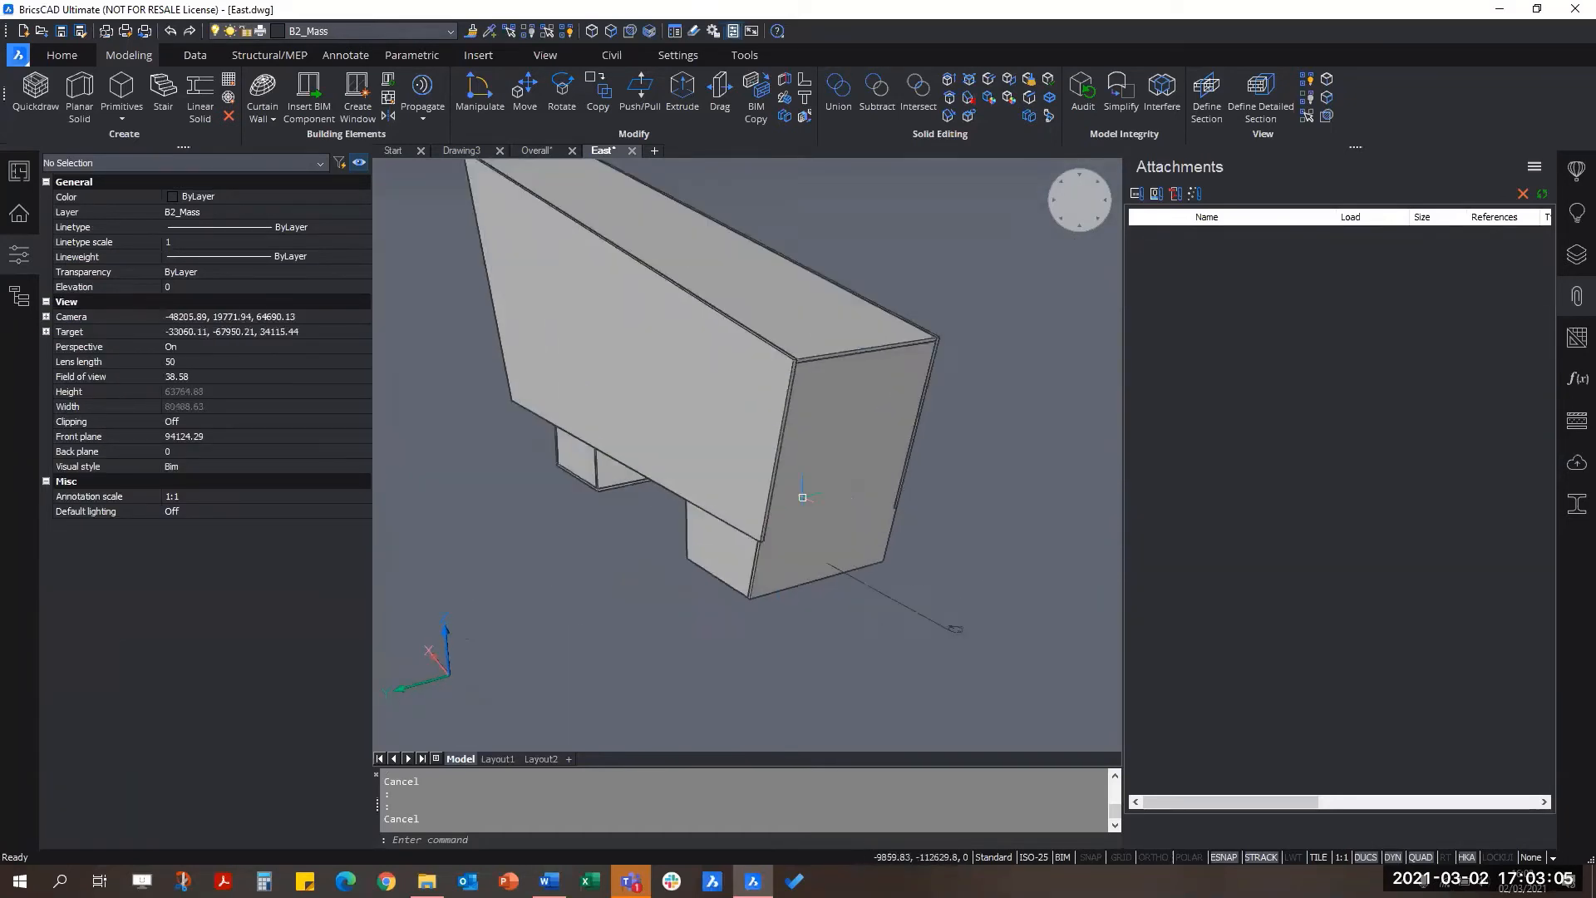
Step: Inspect the large side wall and the lower wall panel beneath it as separate solids
left_click(702, 403)
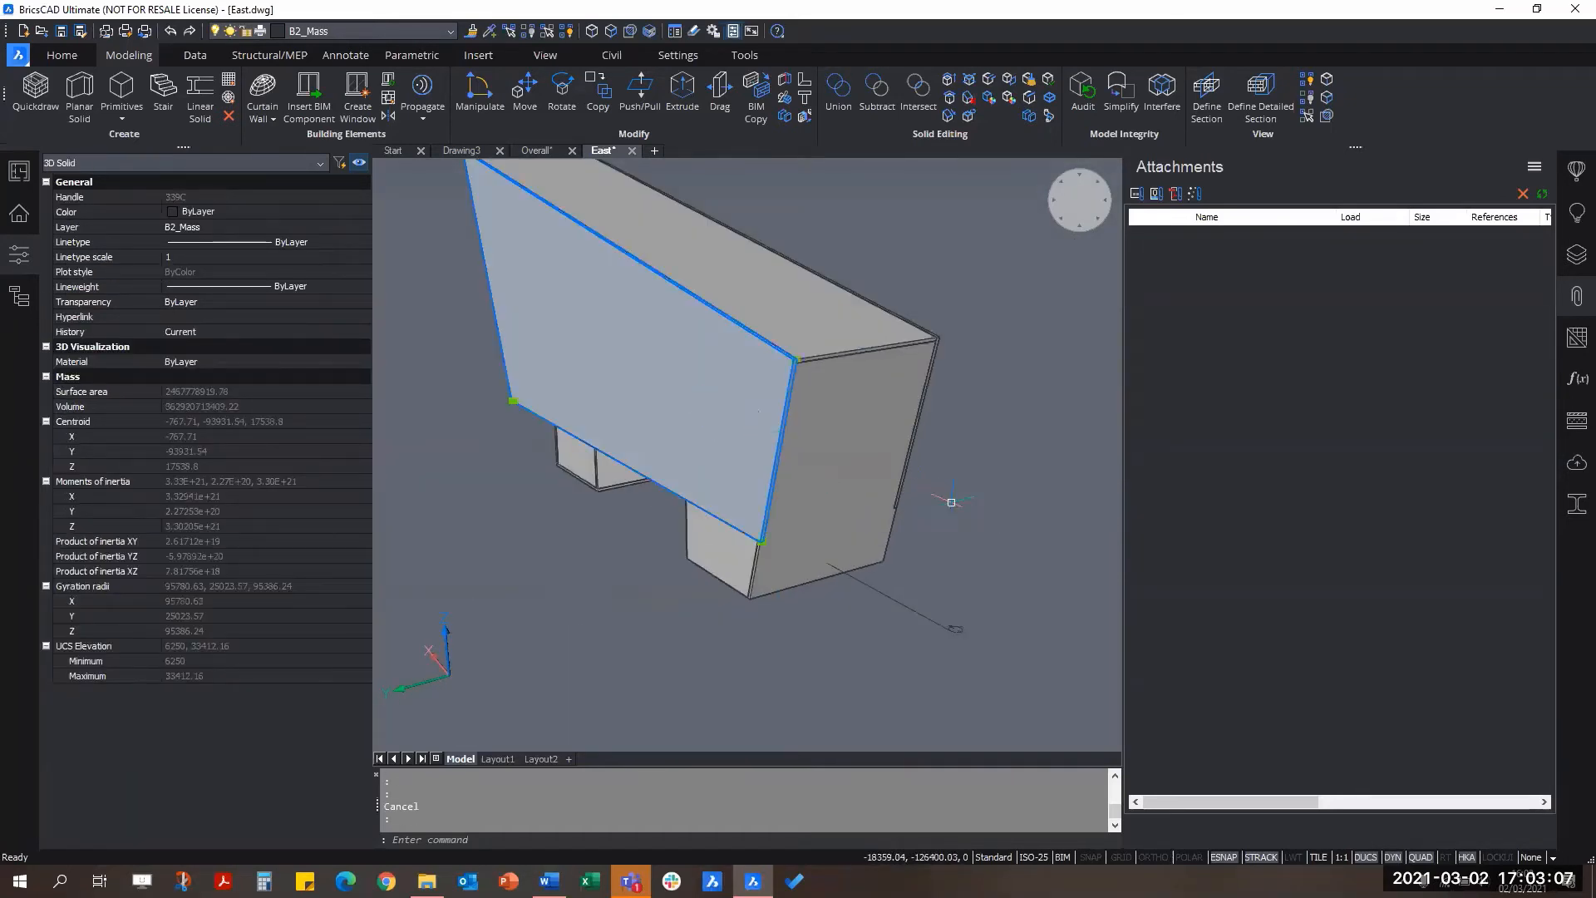
middle_click_drag(796, 621, 800, 659, "shift")
scroll(831, 656, "up", 6)
left_click(720, 563)
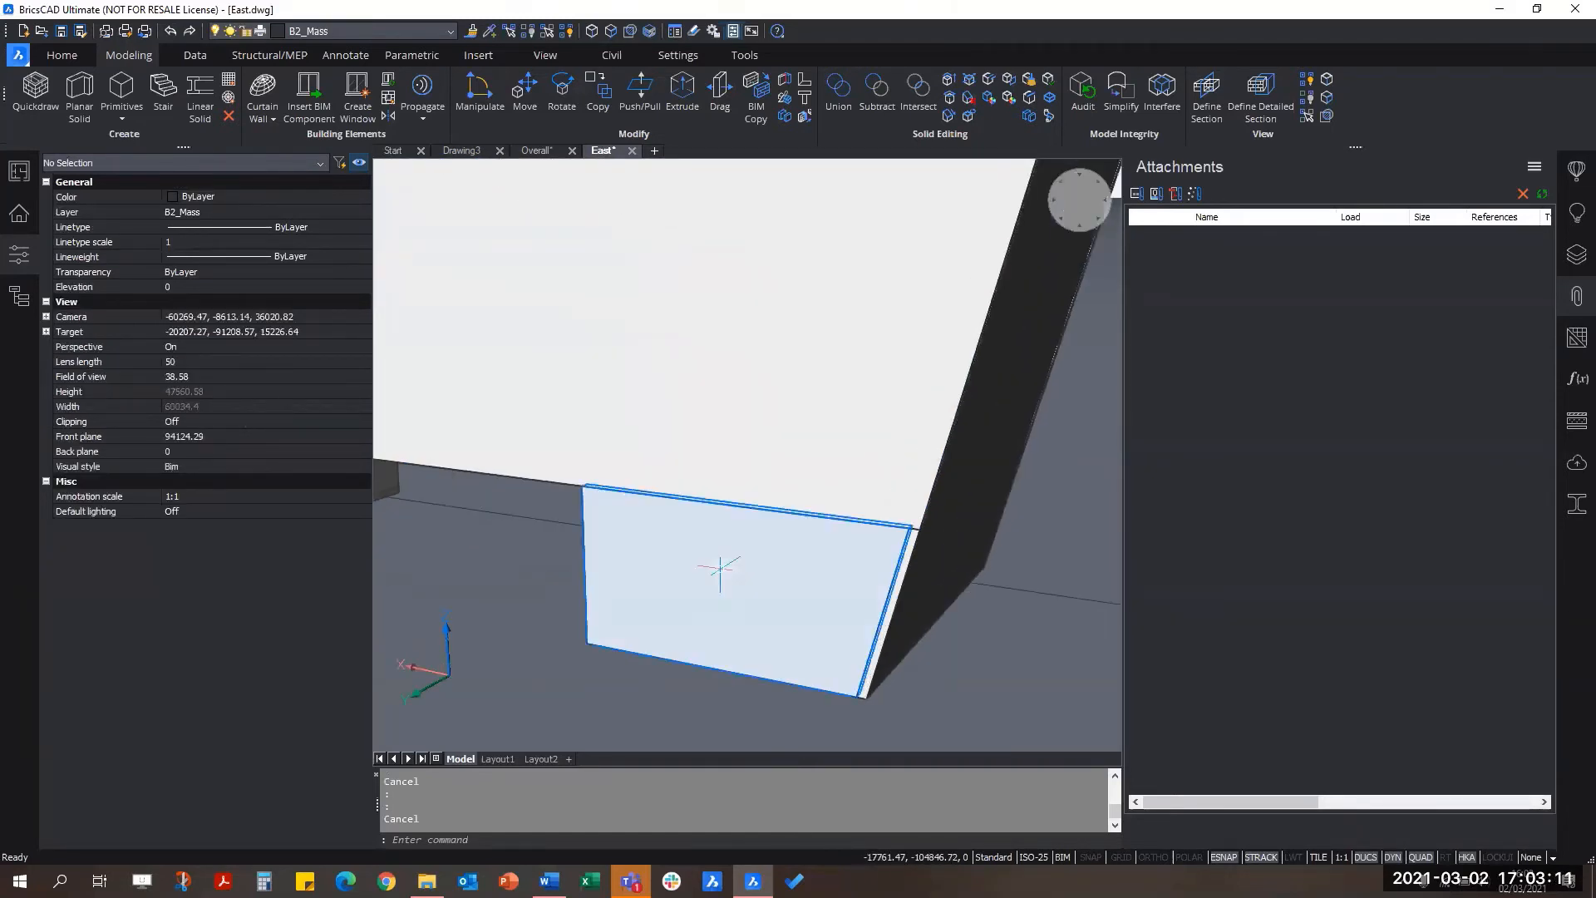
middle_click_drag(734, 489, 855, 580, "shift")
key("Escape")
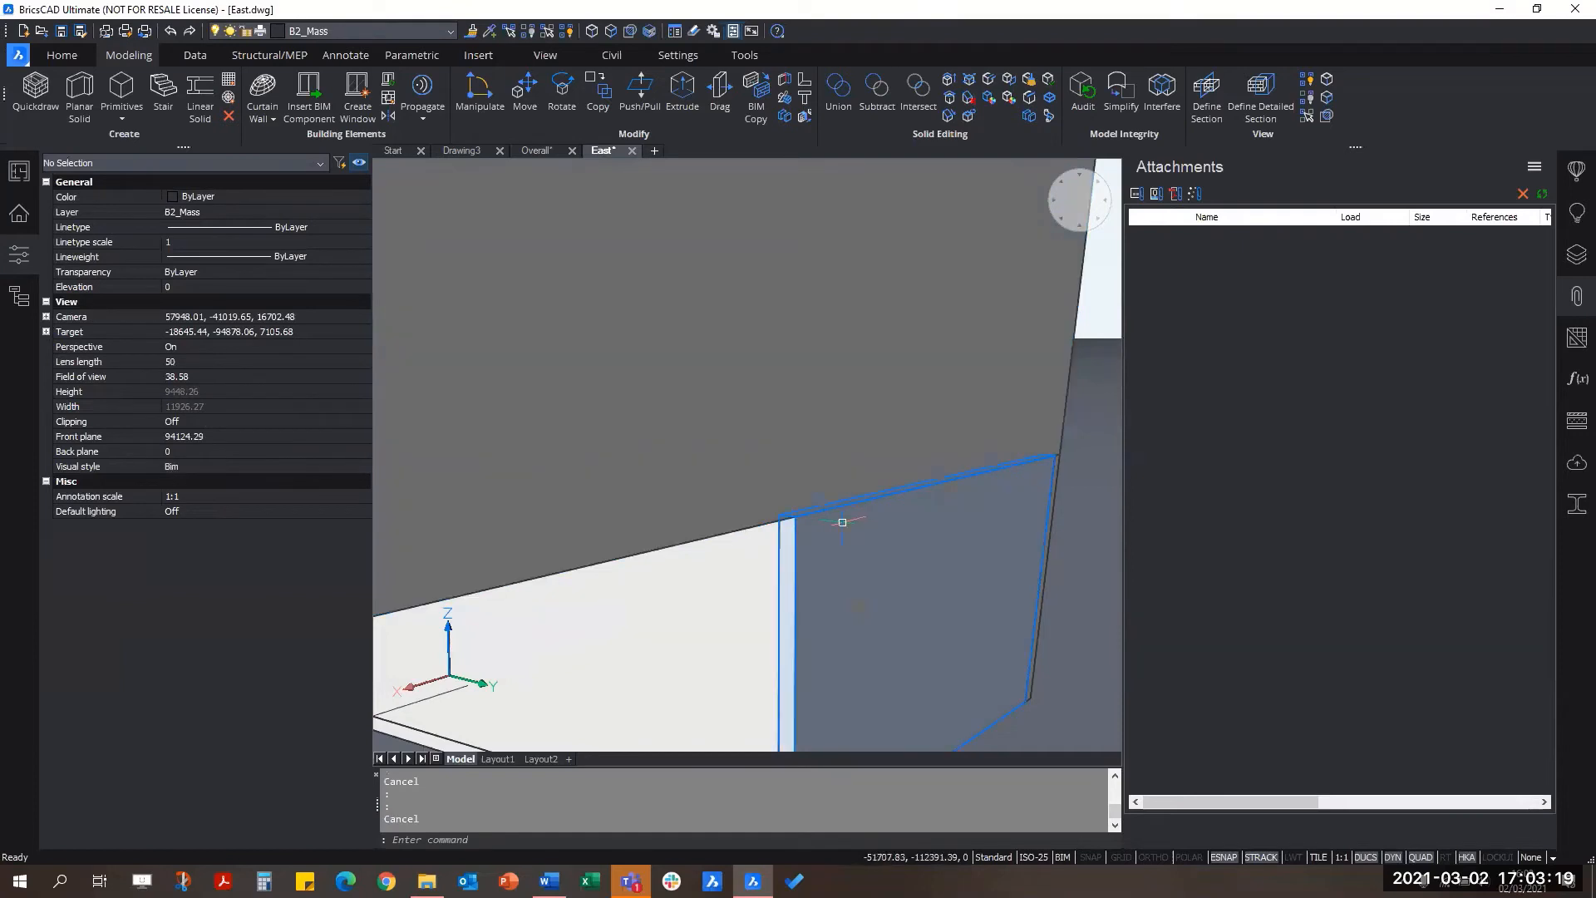
Step: Examine the corner joint where the side wall and its lower panel meet the sloping end wall
scroll(845, 517, "down", 7)
middle_click_drag(945, 455, 723, 599, "shift")
scroll(798, 502, "up", 7)
middle_click_drag(748, 530, 755, 598, "shift")
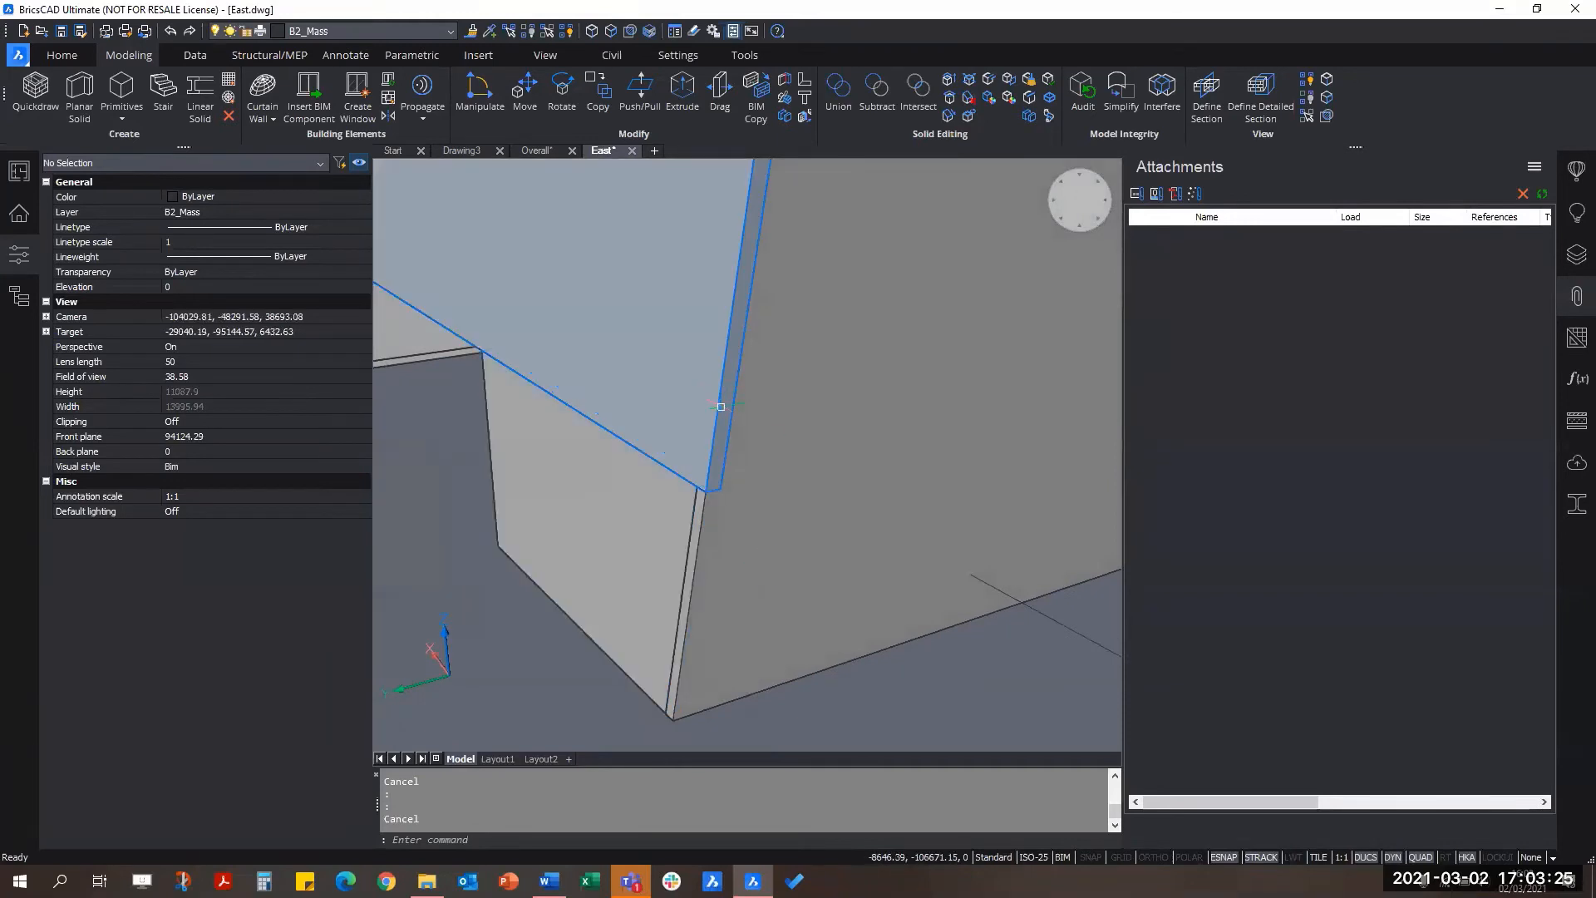
scroll(734, 399, "down", 6)
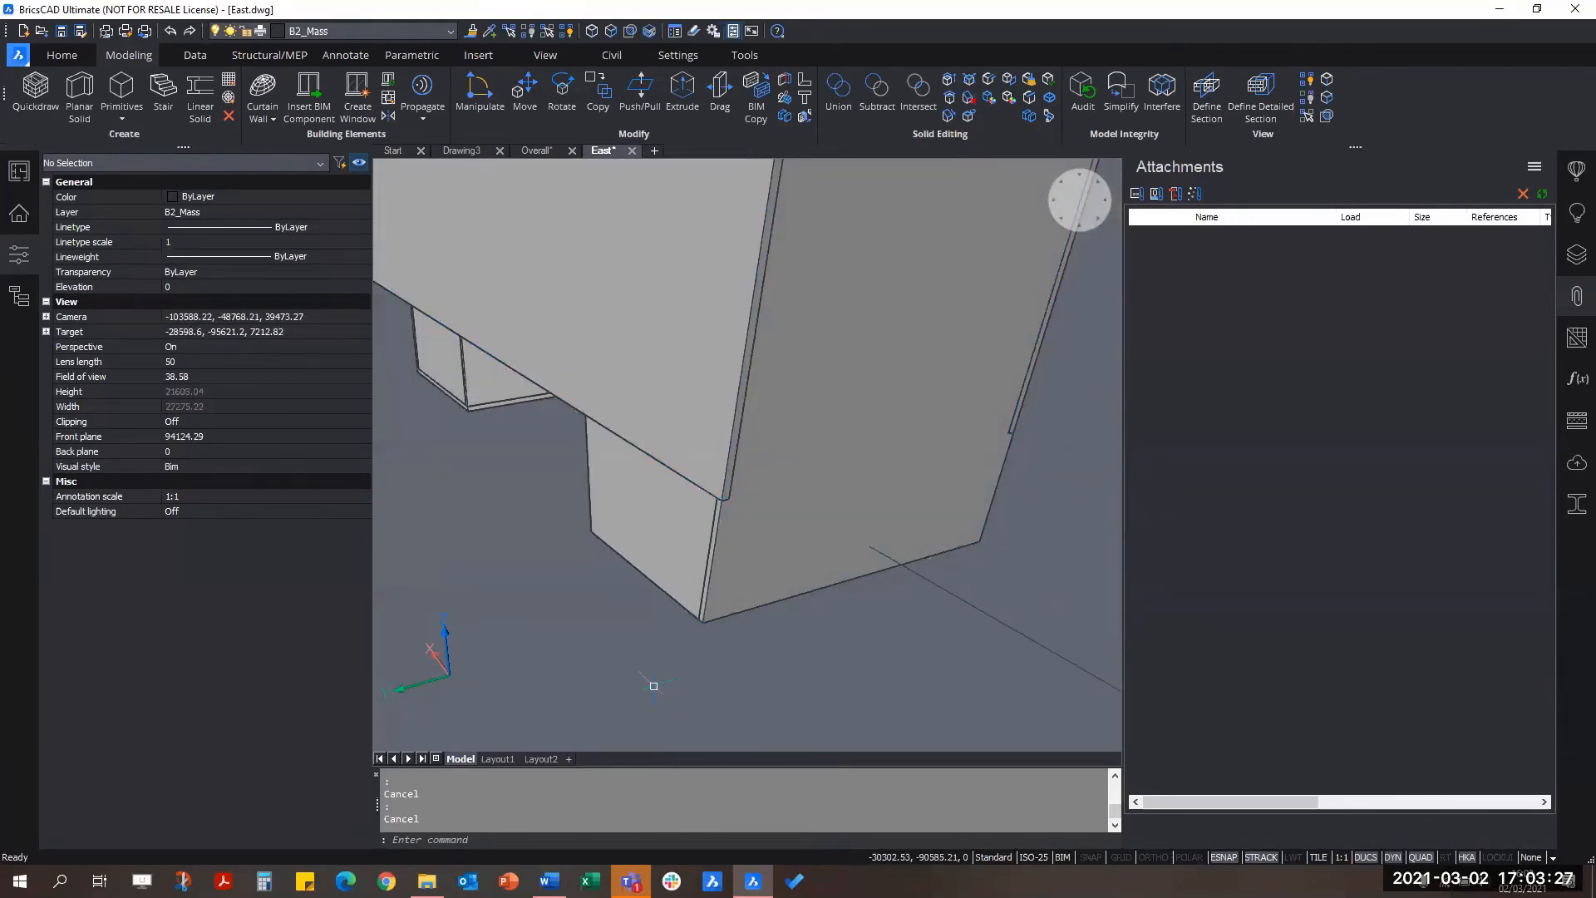
left_click(669, 553)
scroll(715, 503, "up", 4)
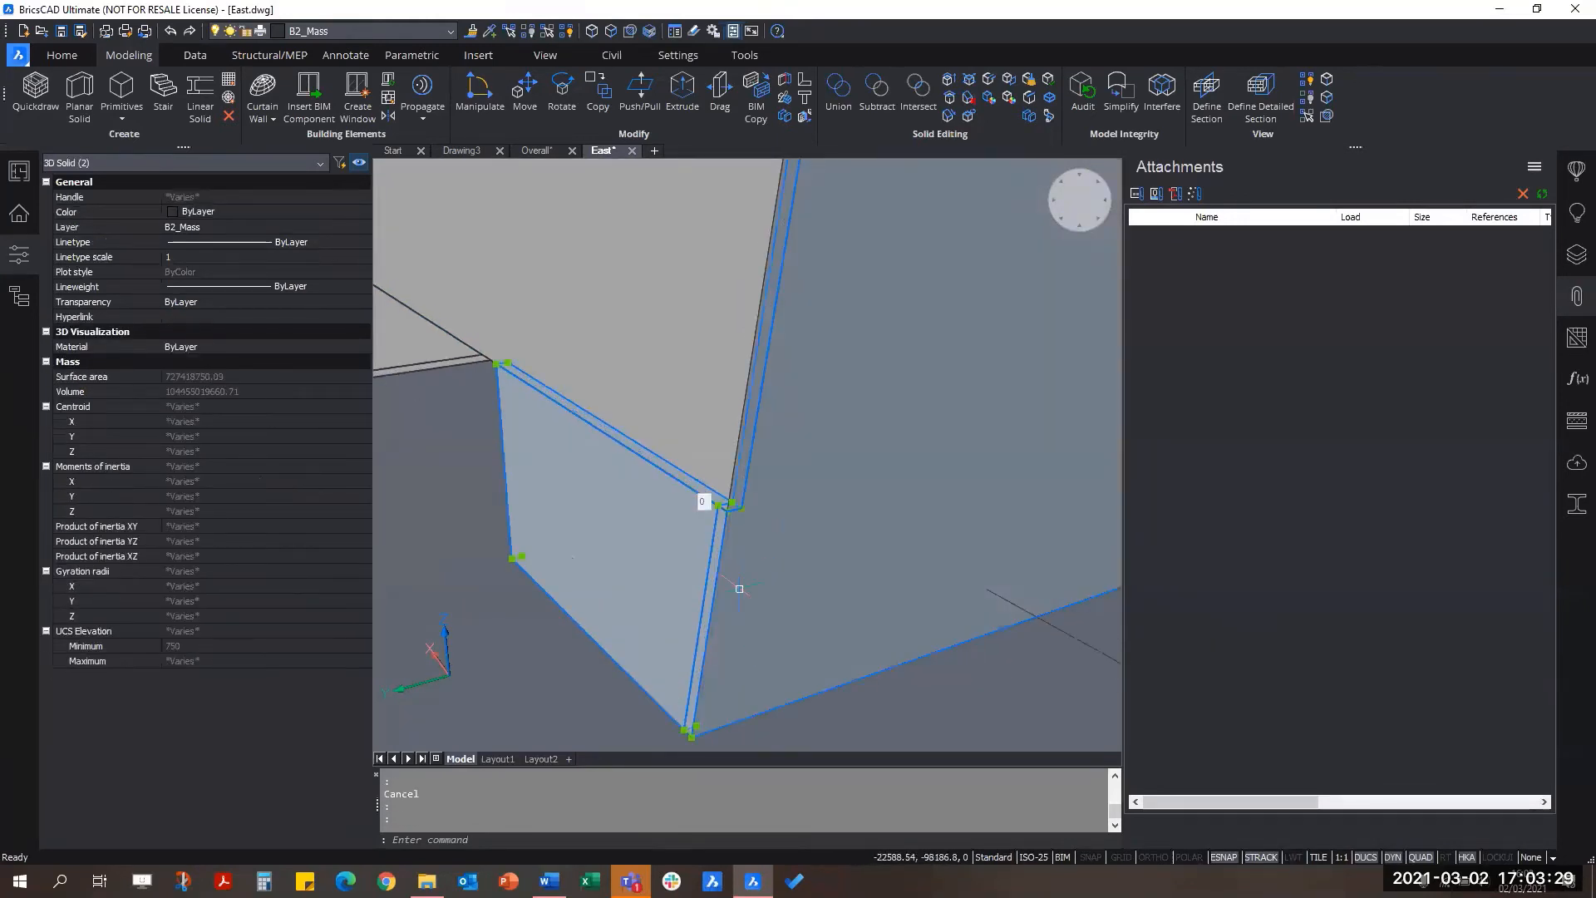
middle_click_drag(695, 508, 751, 538, "shift")
key("Escape")
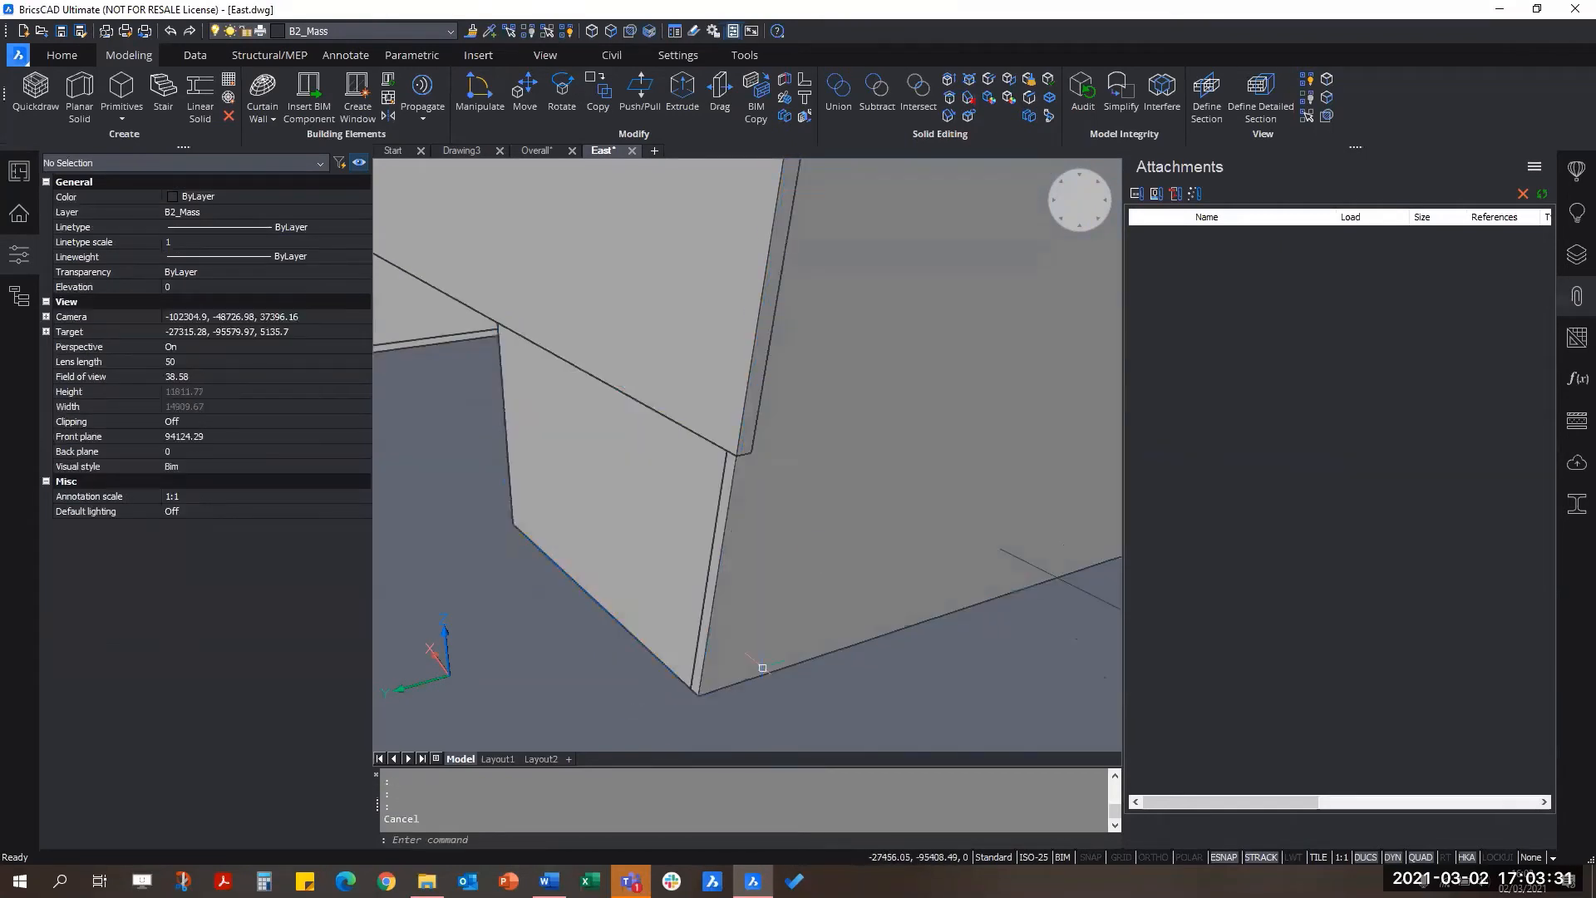
Step: L-connect the lower side panel with the sloping end wall, comparing the joint types and accepting the First solid connection
left_click(631, 555)
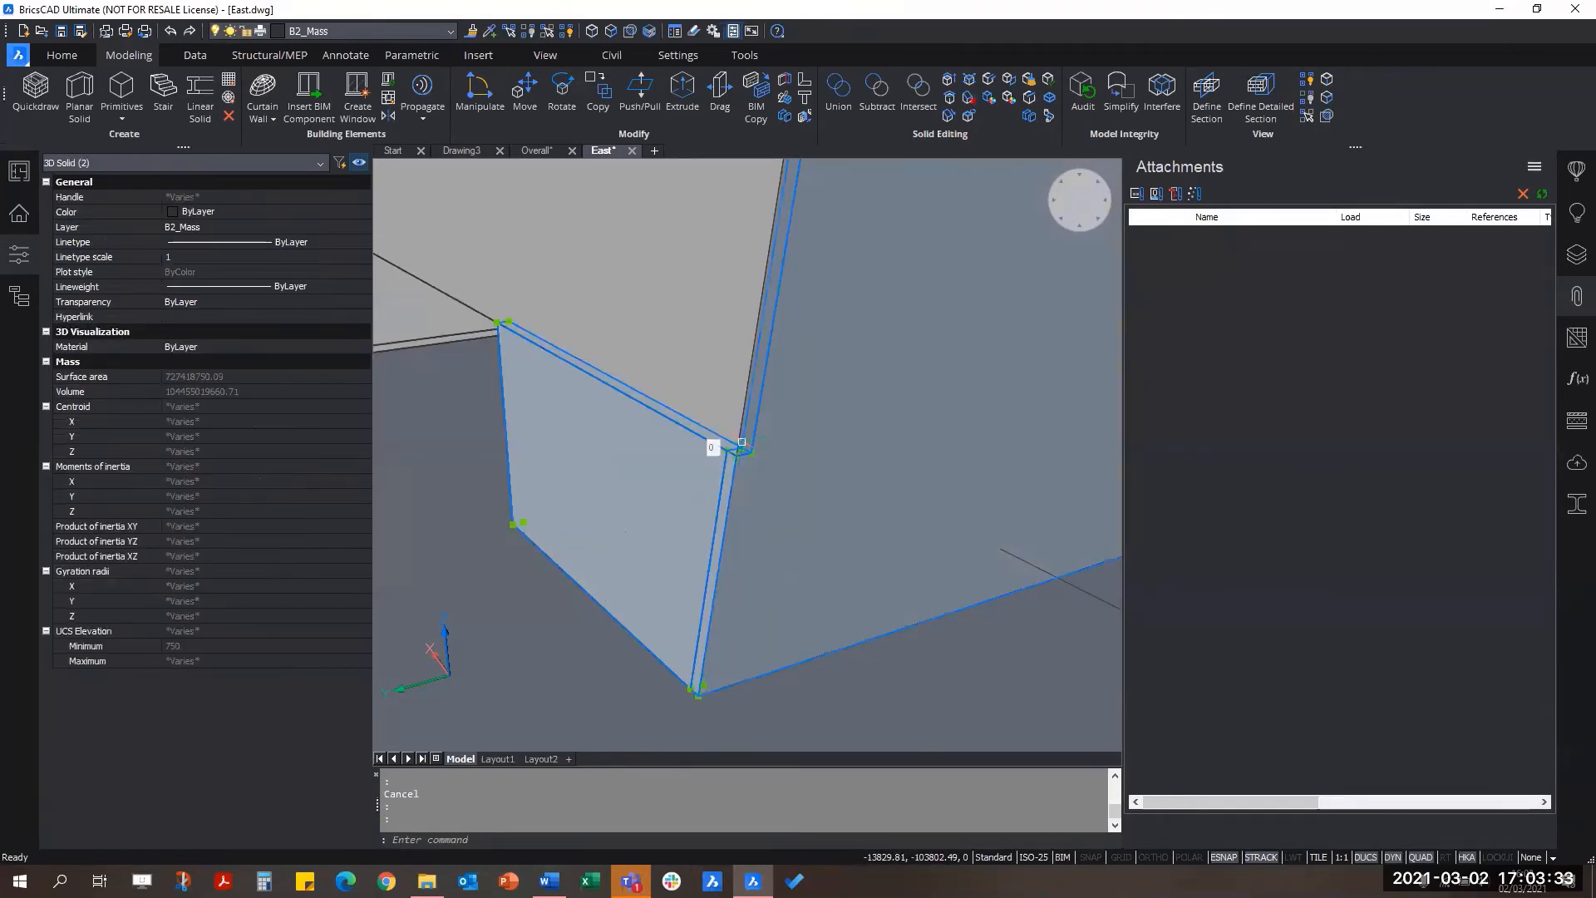
left_click(62, 55)
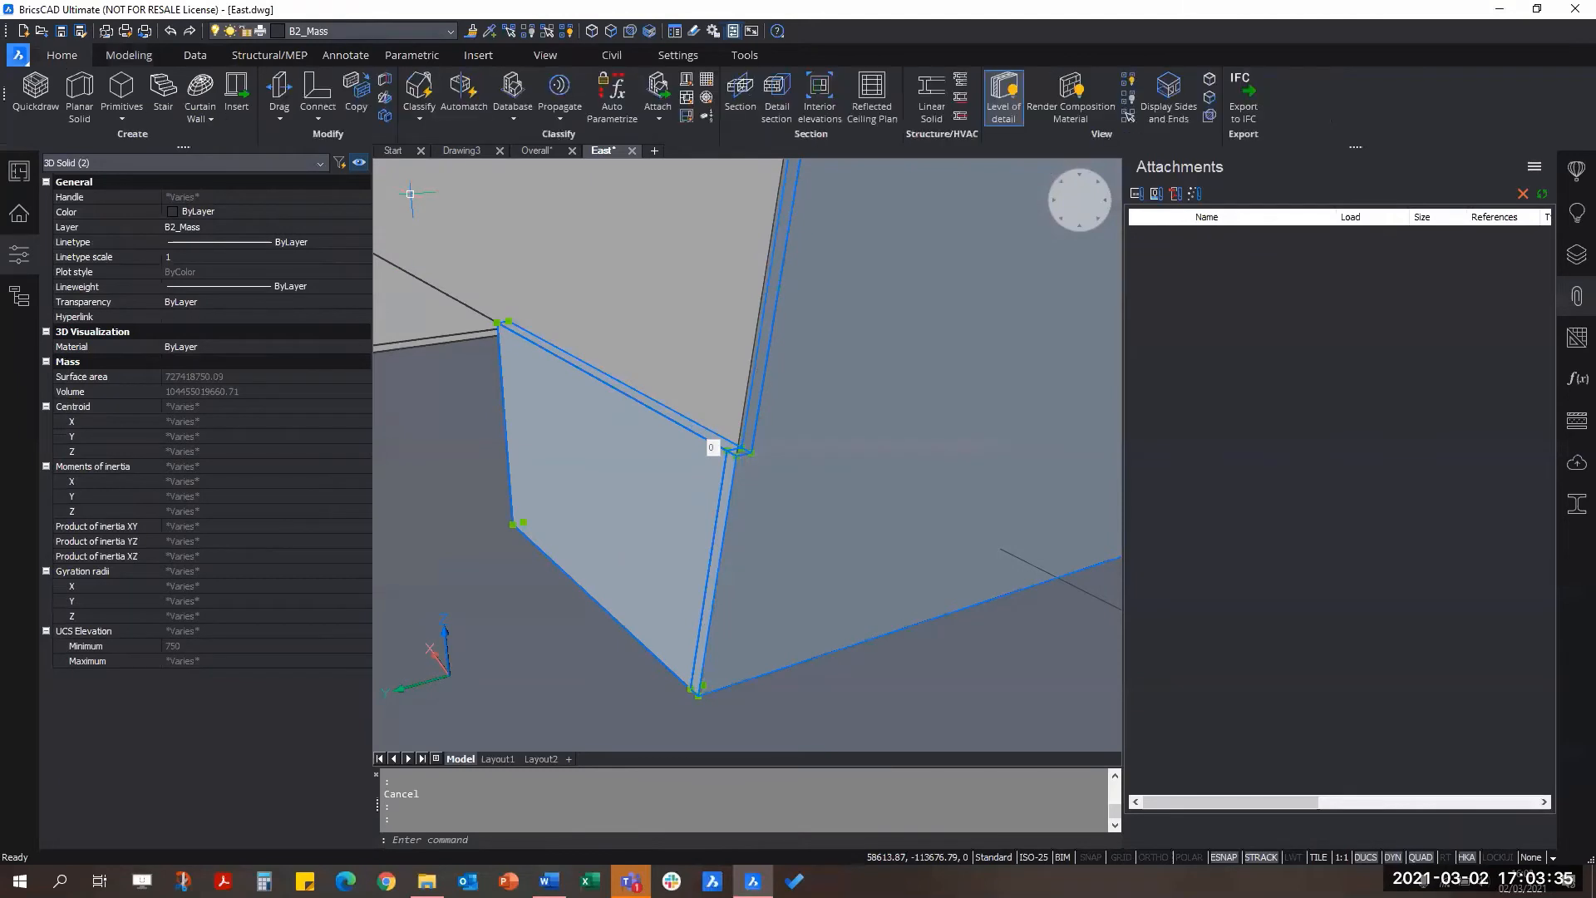
left_click(317, 93)
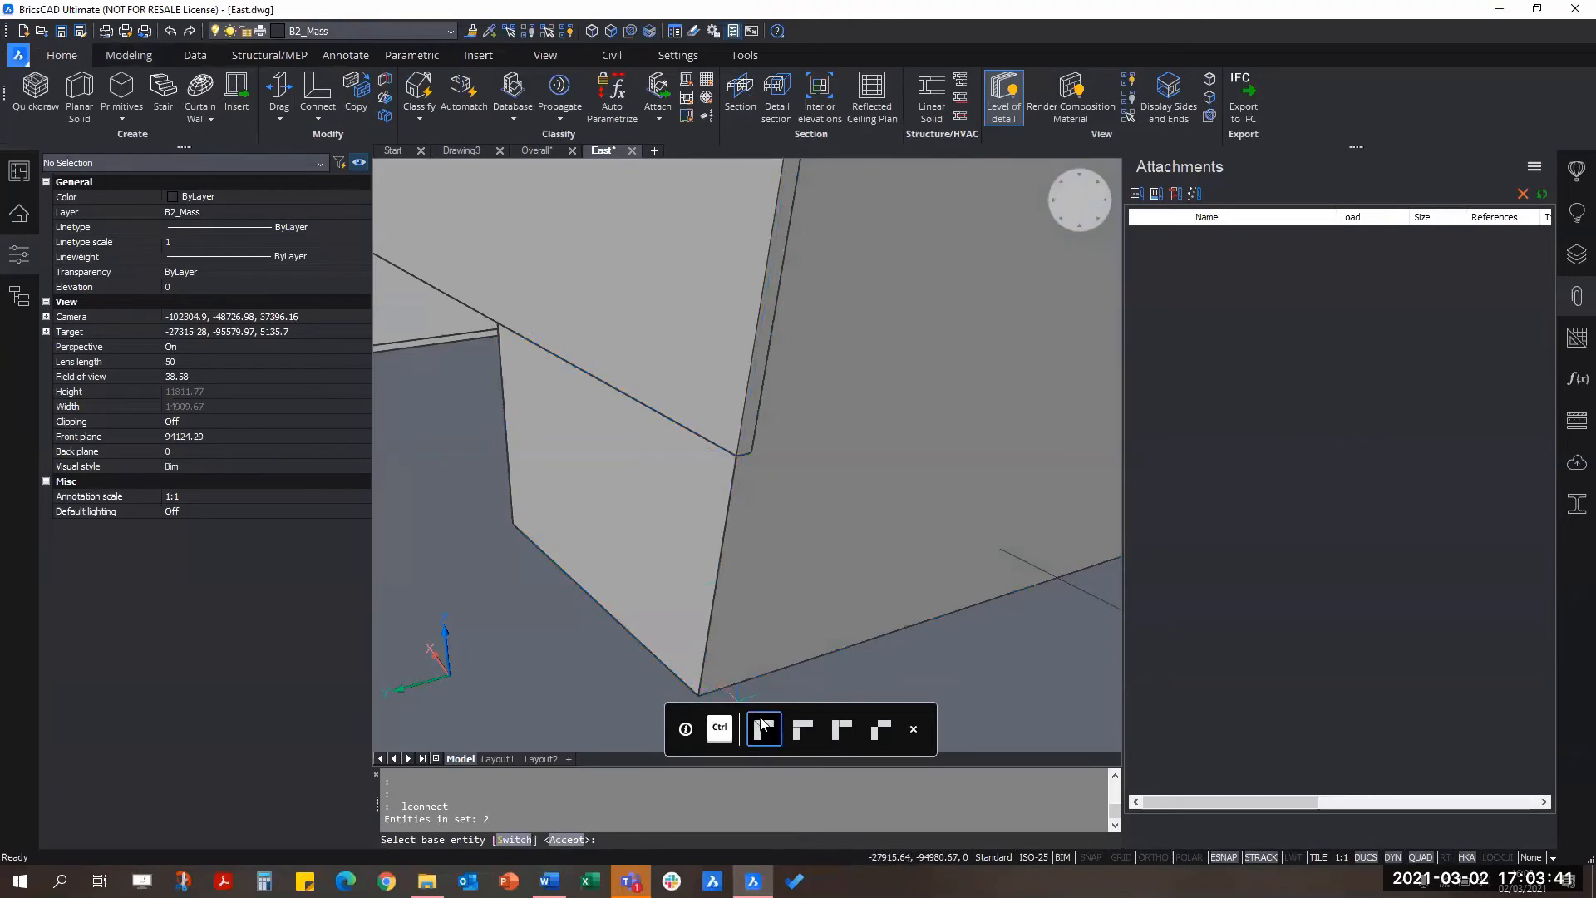
key("ctrl")
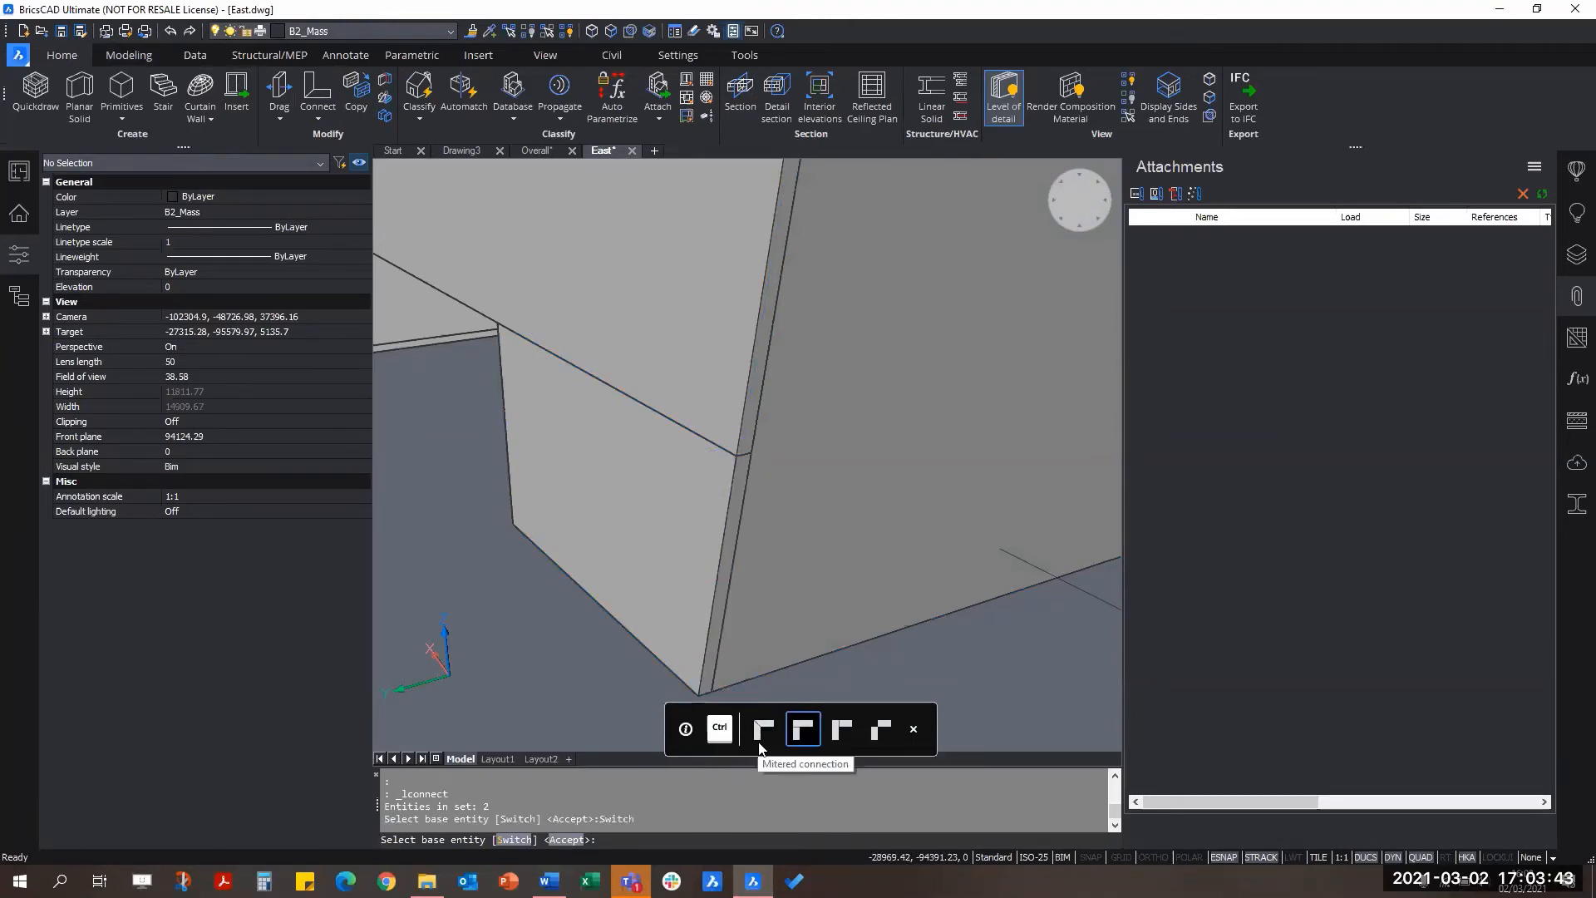
key("ctrl")
key("ctrl")
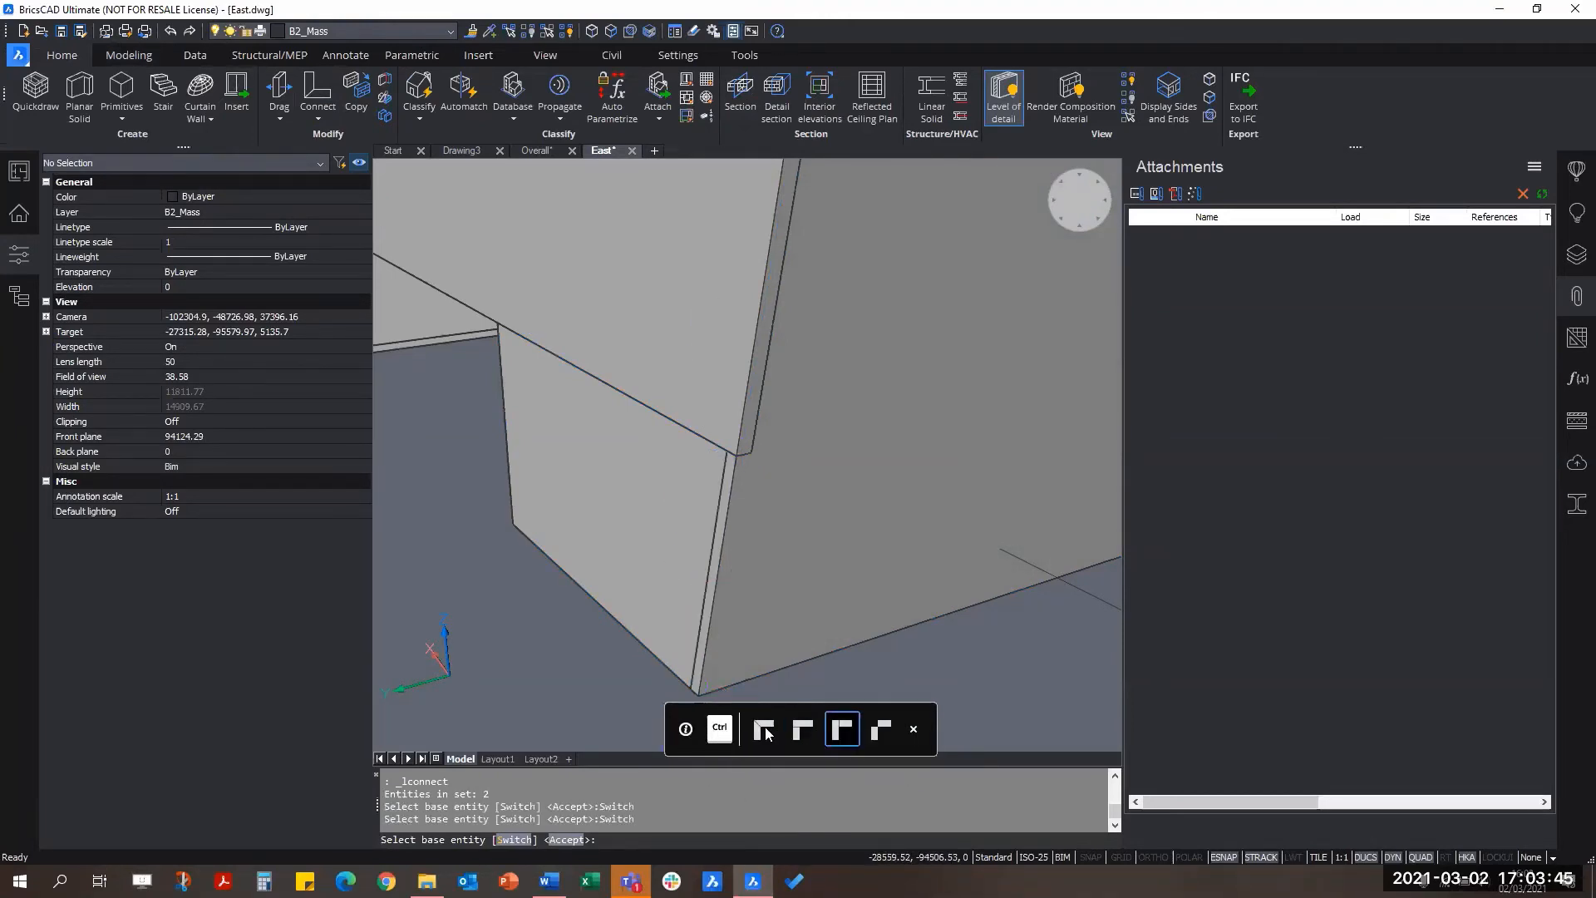
left_click(802, 731)
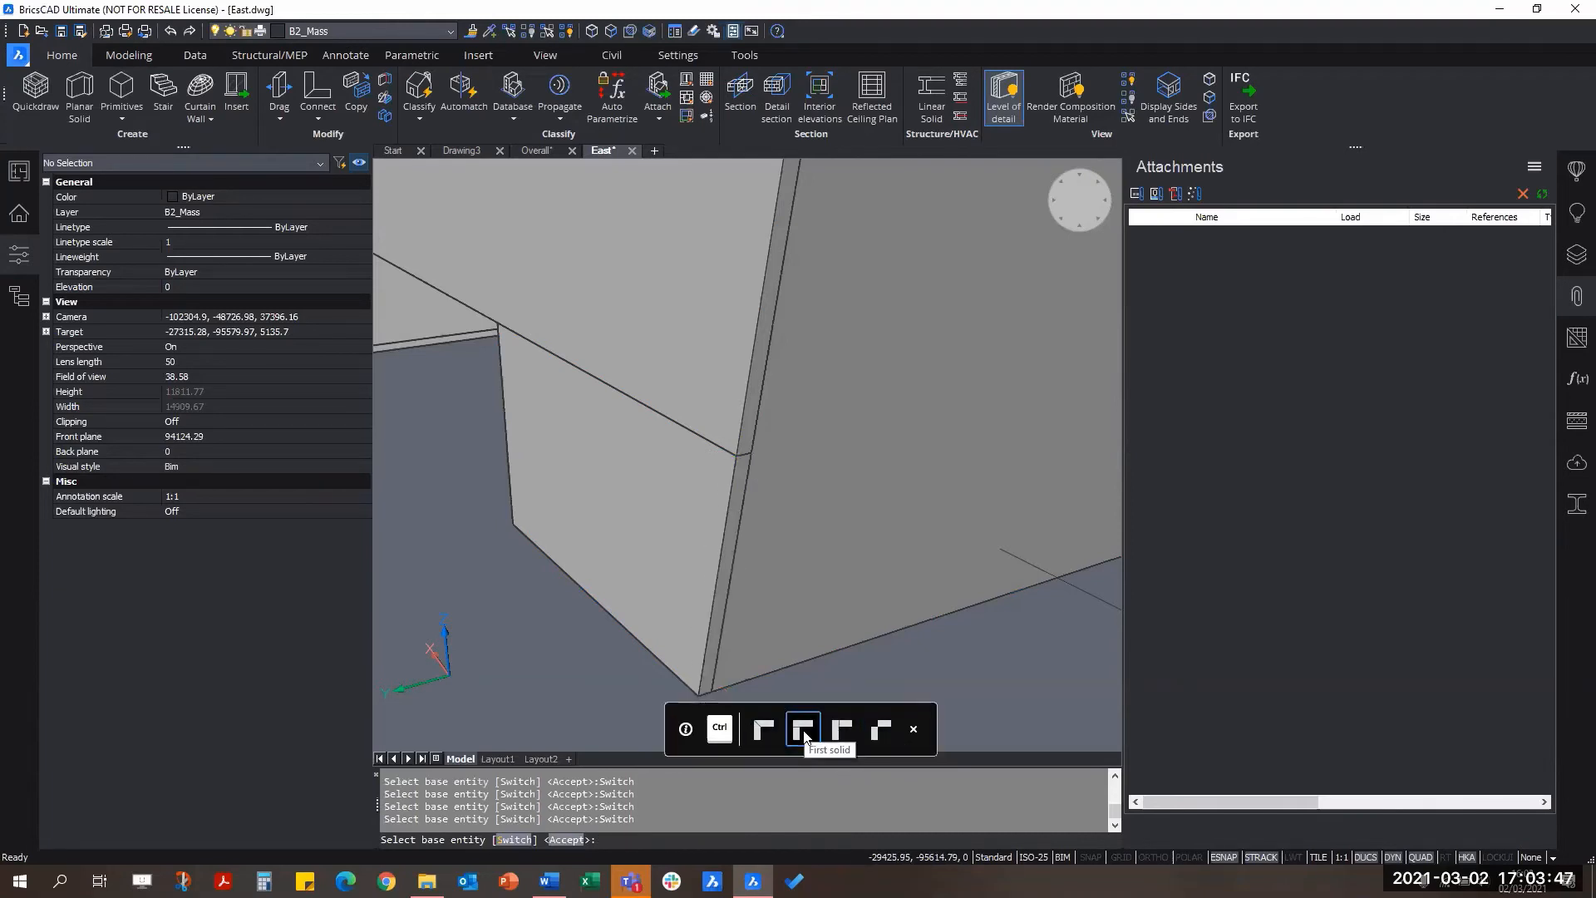
left_click(763, 729)
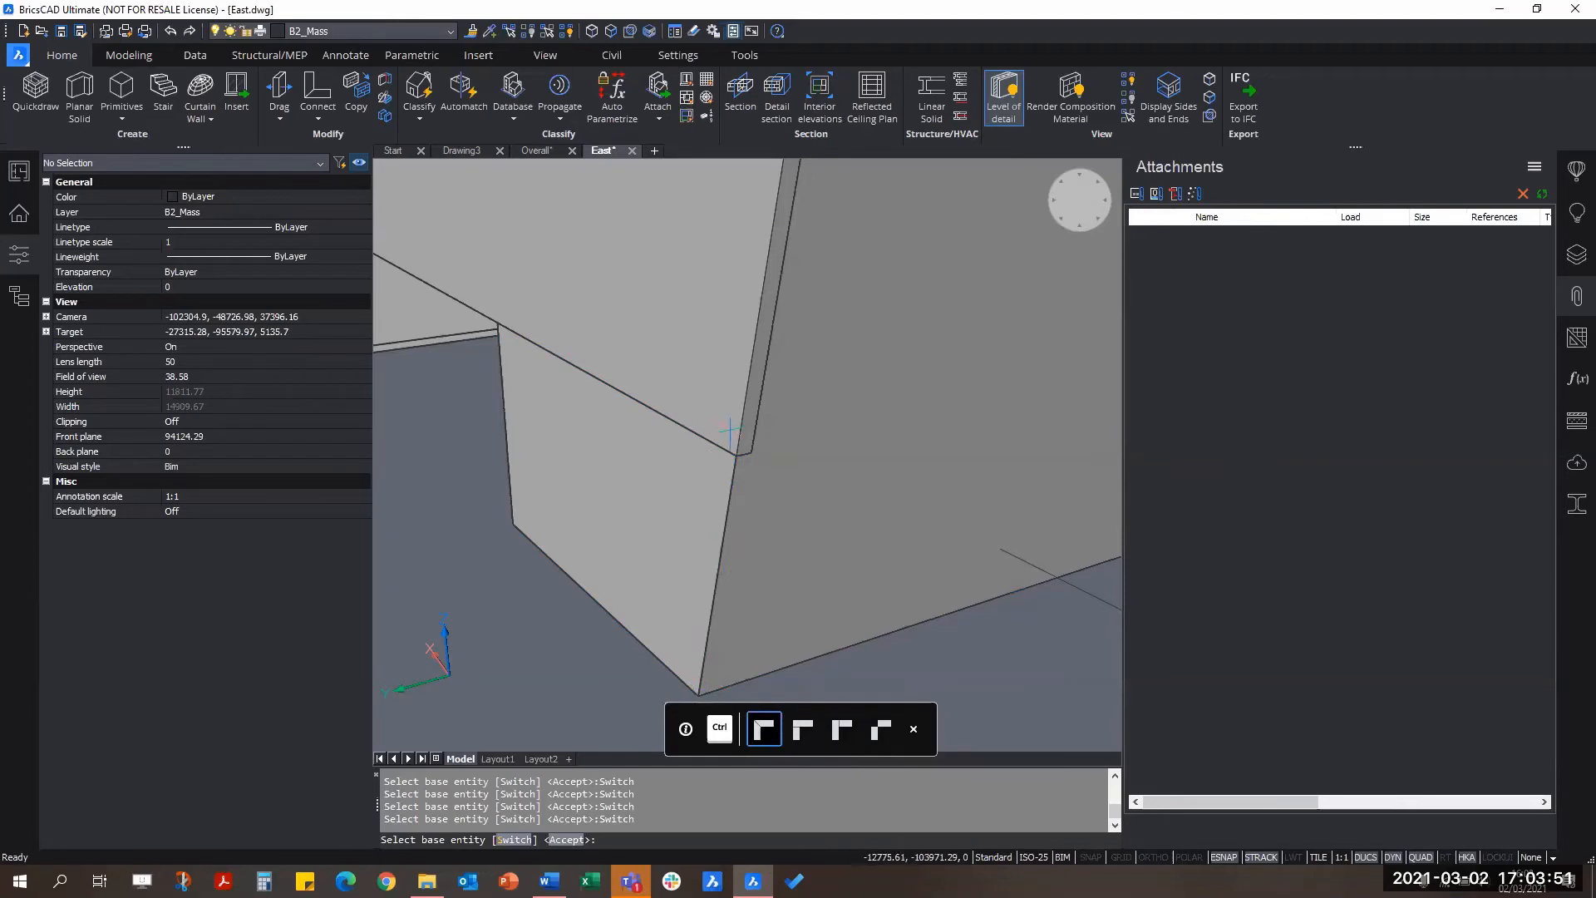
left_click(803, 732)
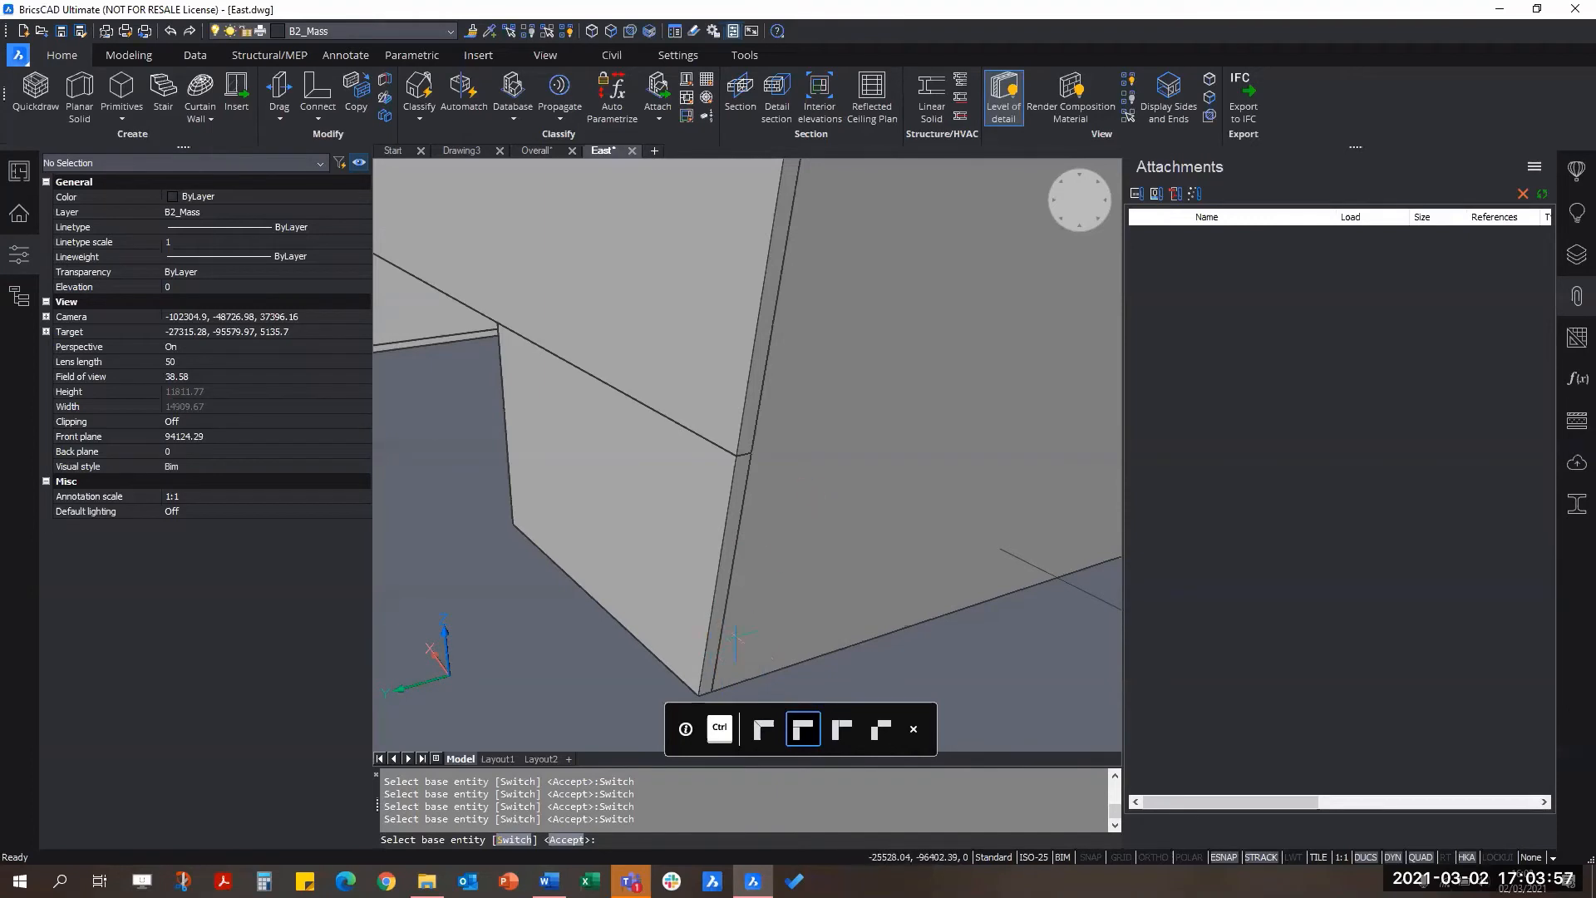
key("Return")
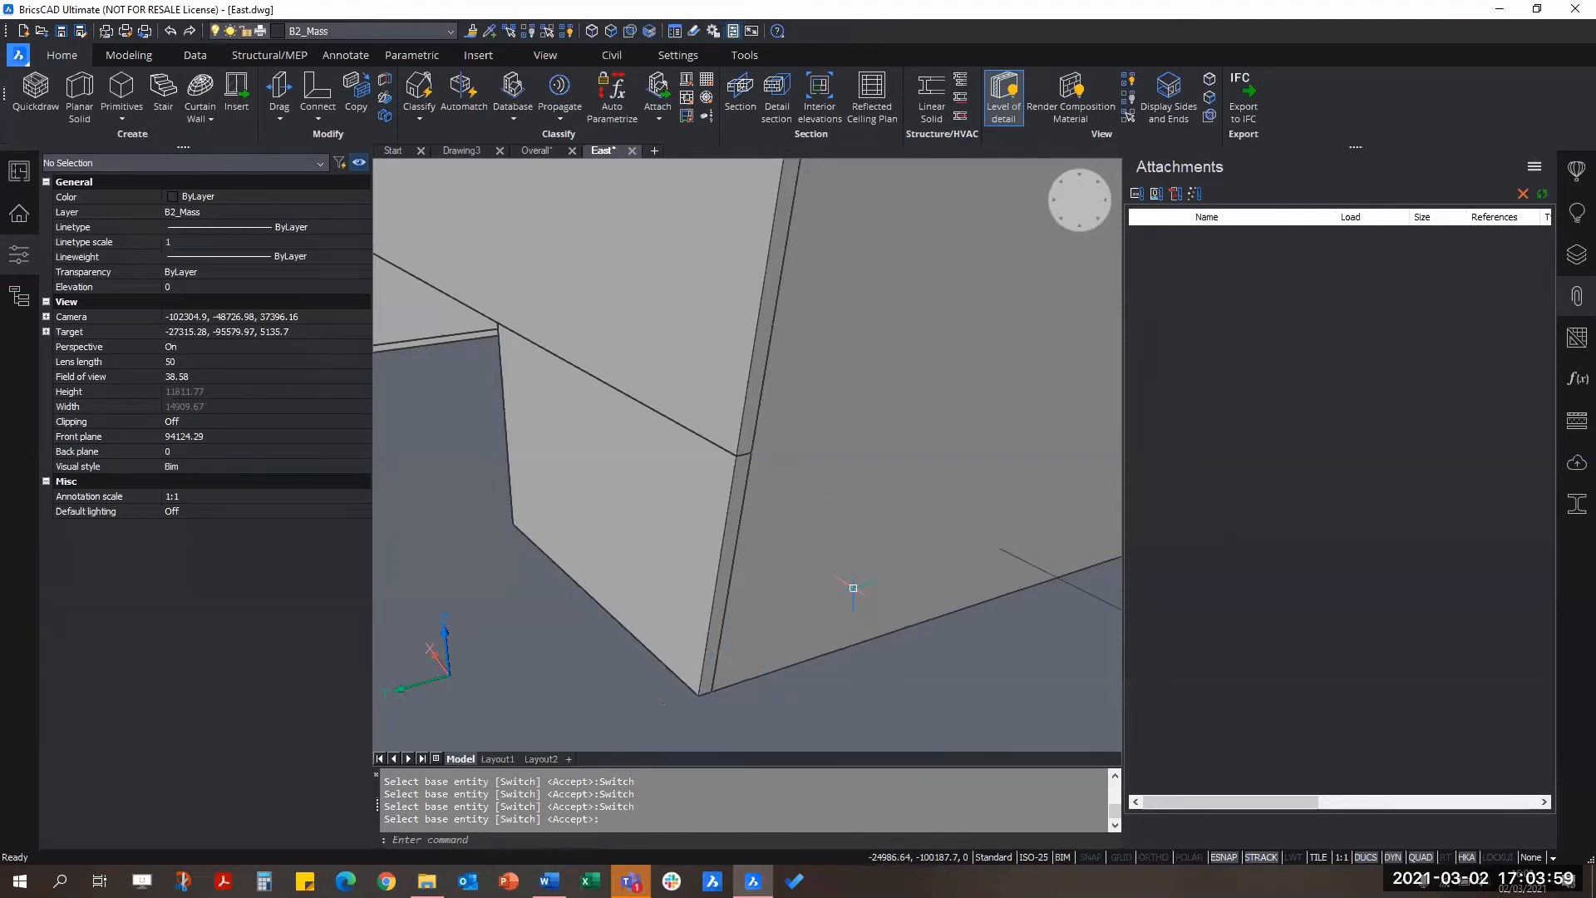
Step: Union the large side wall with the lower wall panel beneath it into one solid
scroll(724, 688, "down", 2)
scroll(788, 675, "down", 1)
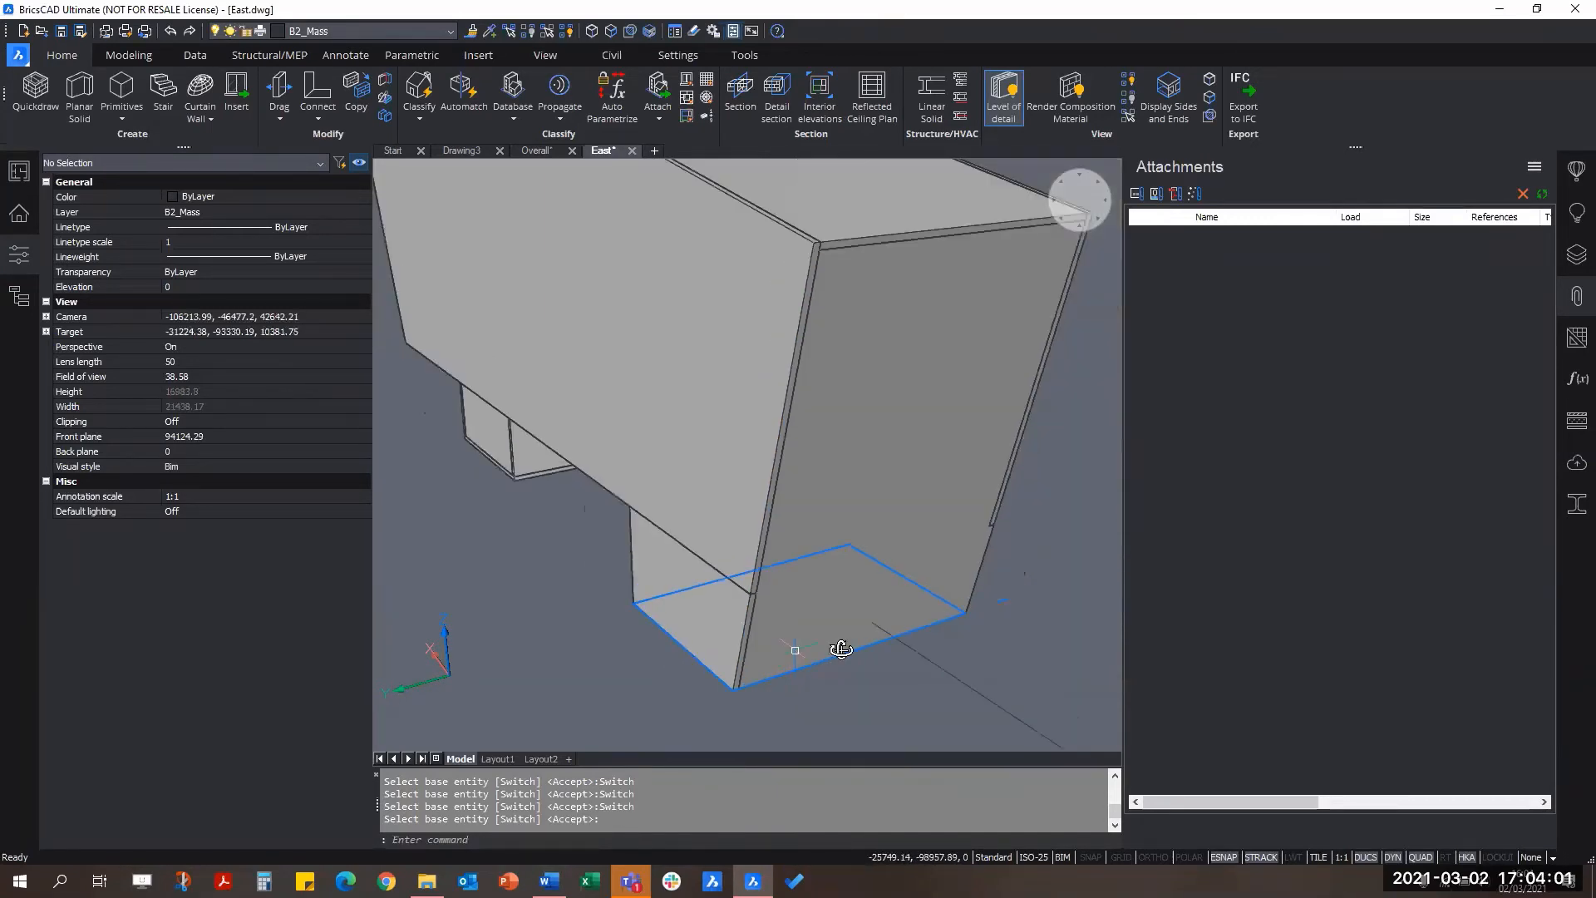
middle_click_drag(840, 649, 830, 684, "shift")
key("Escape")
key("Escape")
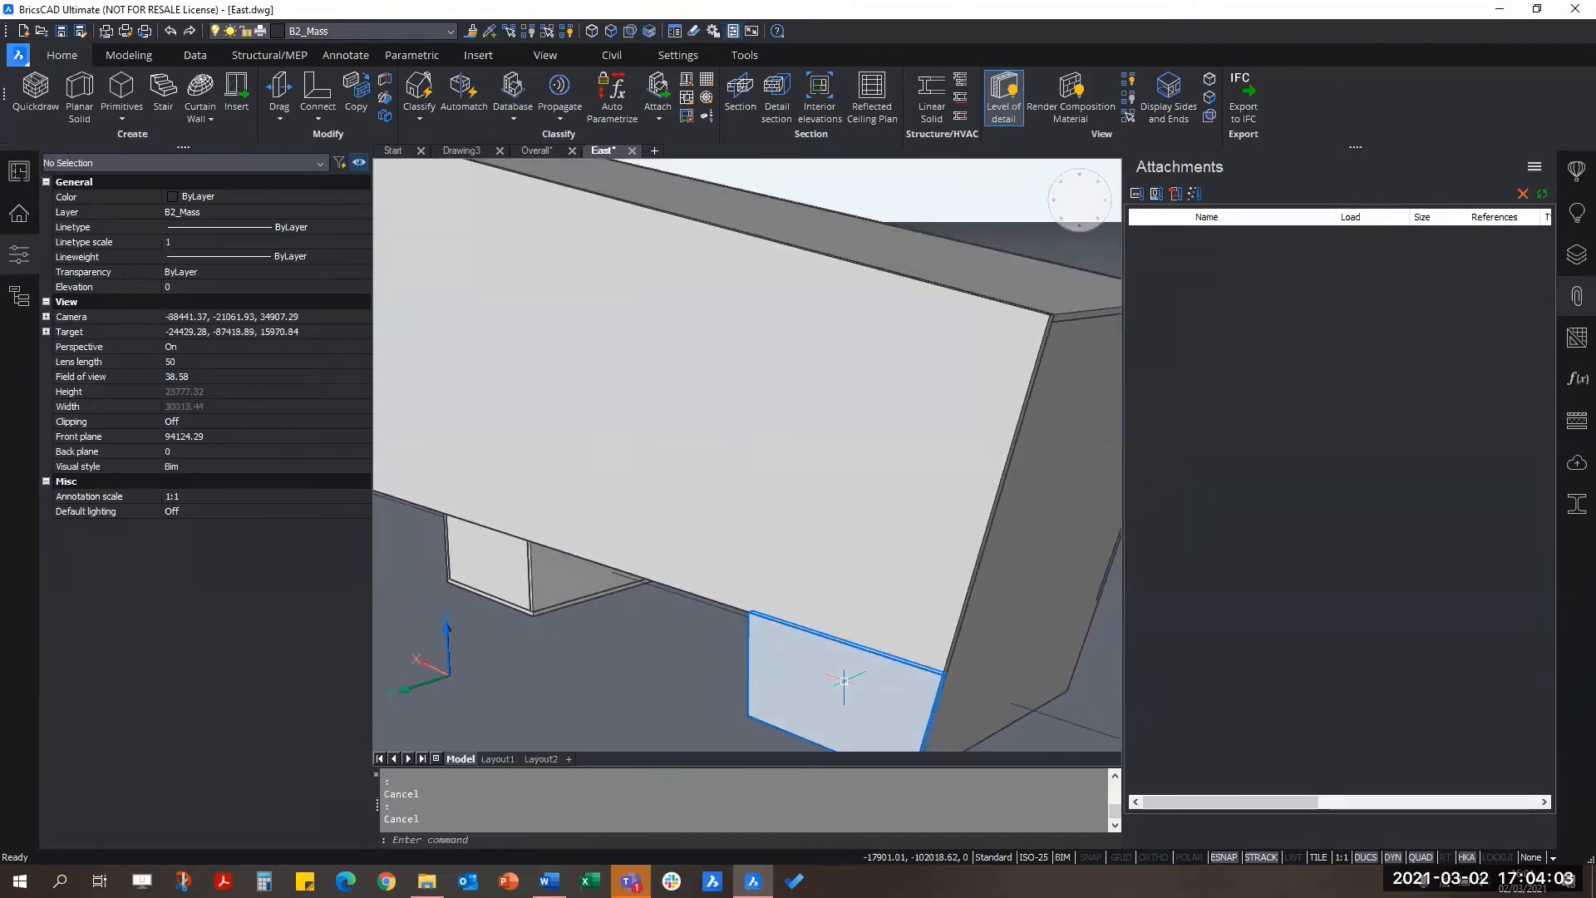
left_click(834, 681)
left_click(837, 574)
scroll(886, 610, "down", 3)
middle_click_drag(915, 636, 835, 597, "shift")
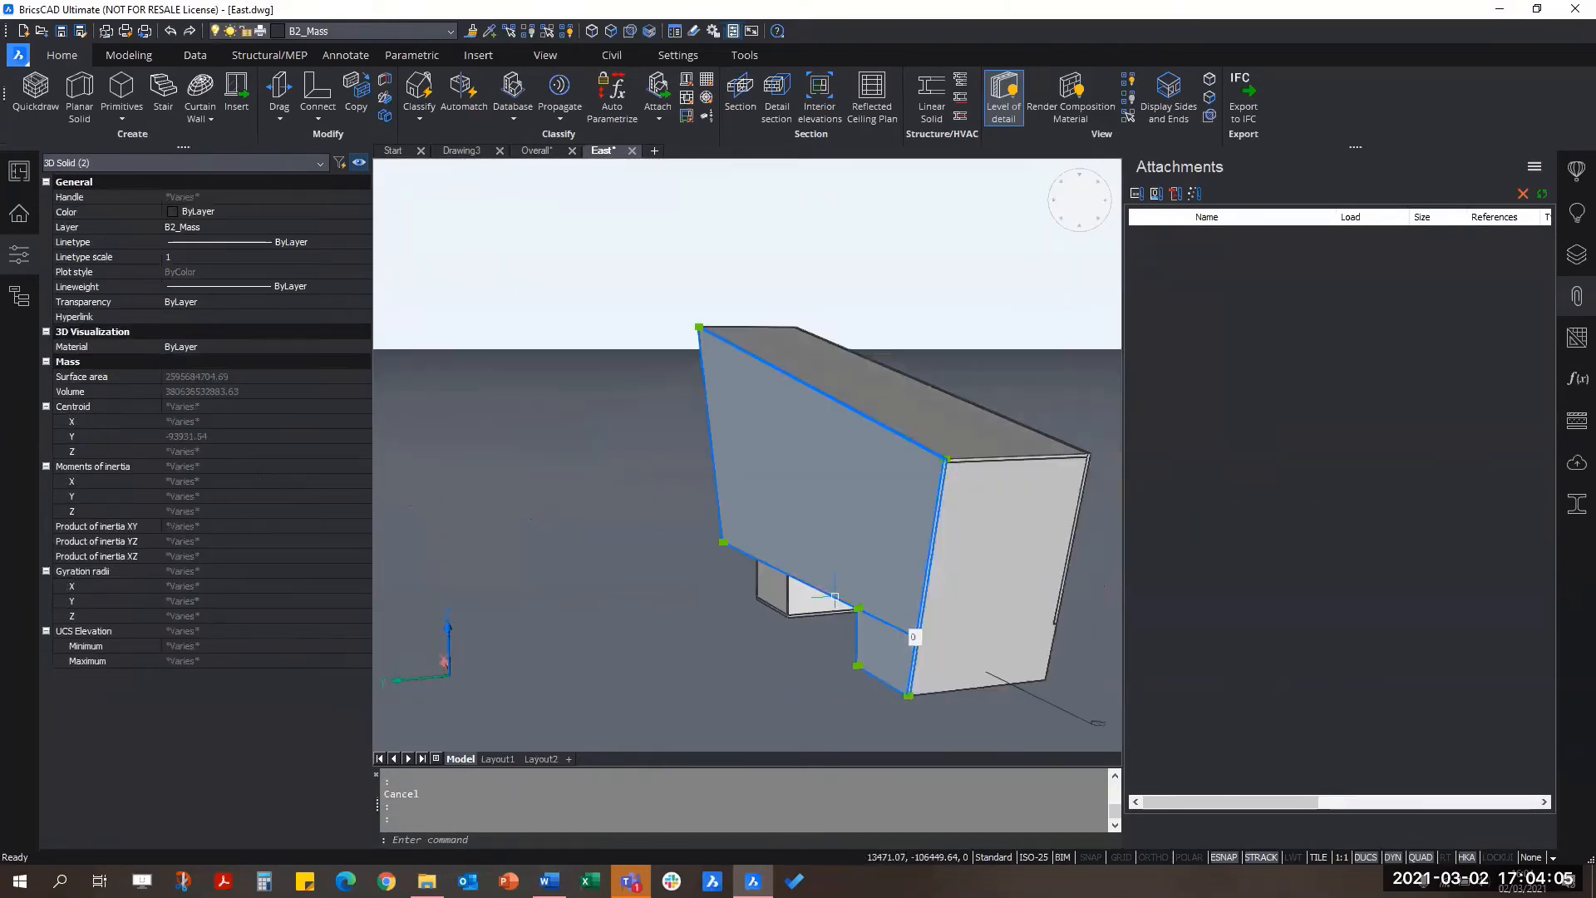
middle_click_drag(844, 653, 682, 235, "shift")
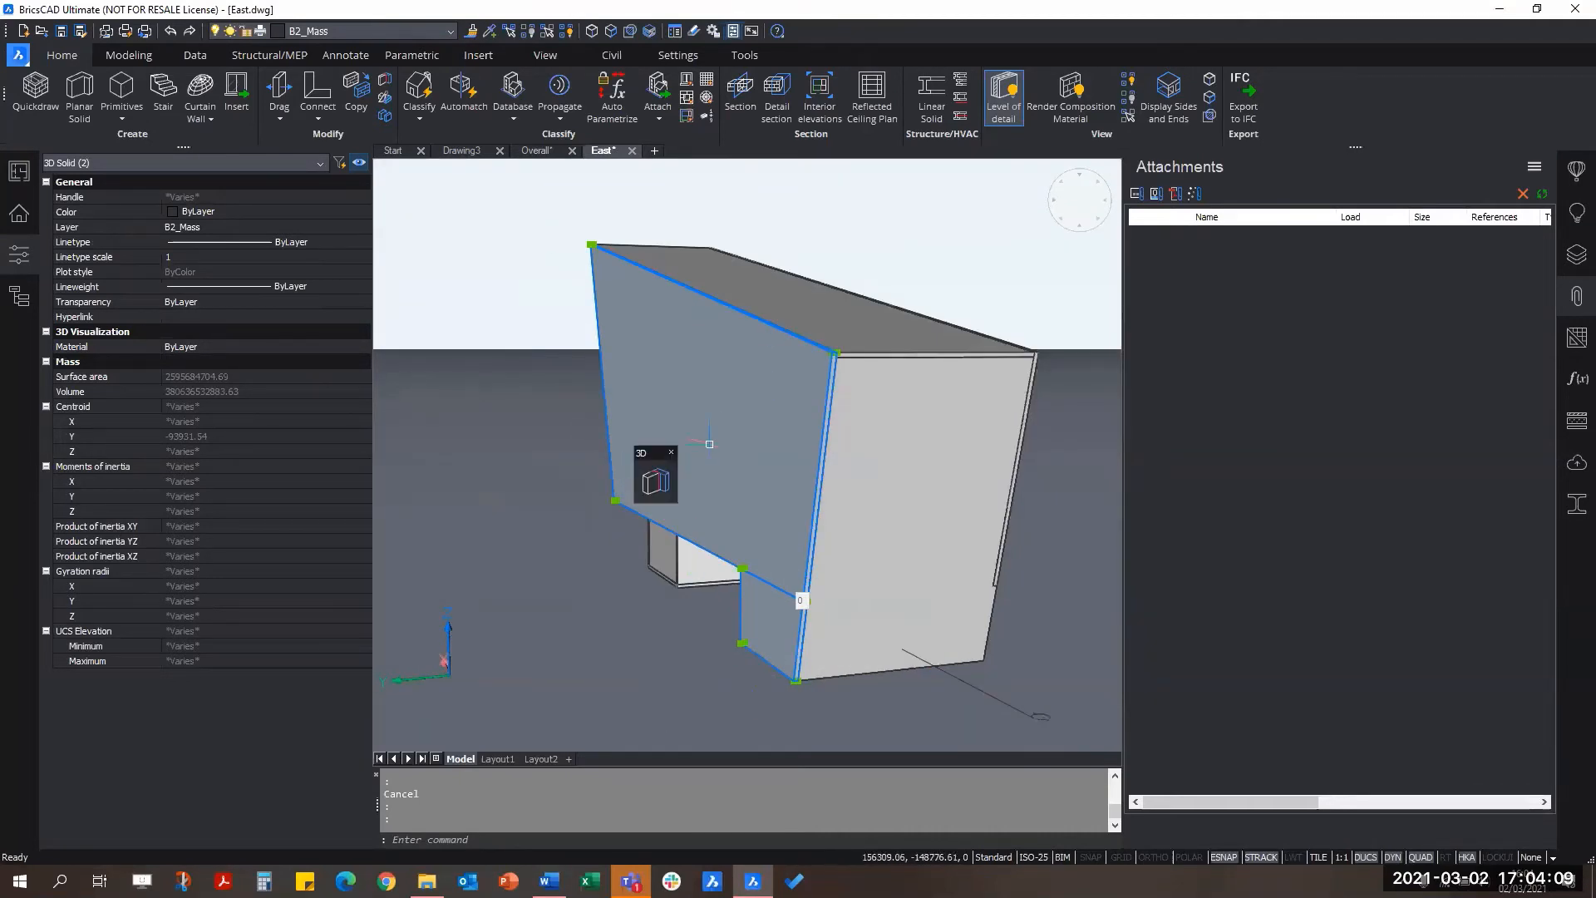
left_click(129, 55)
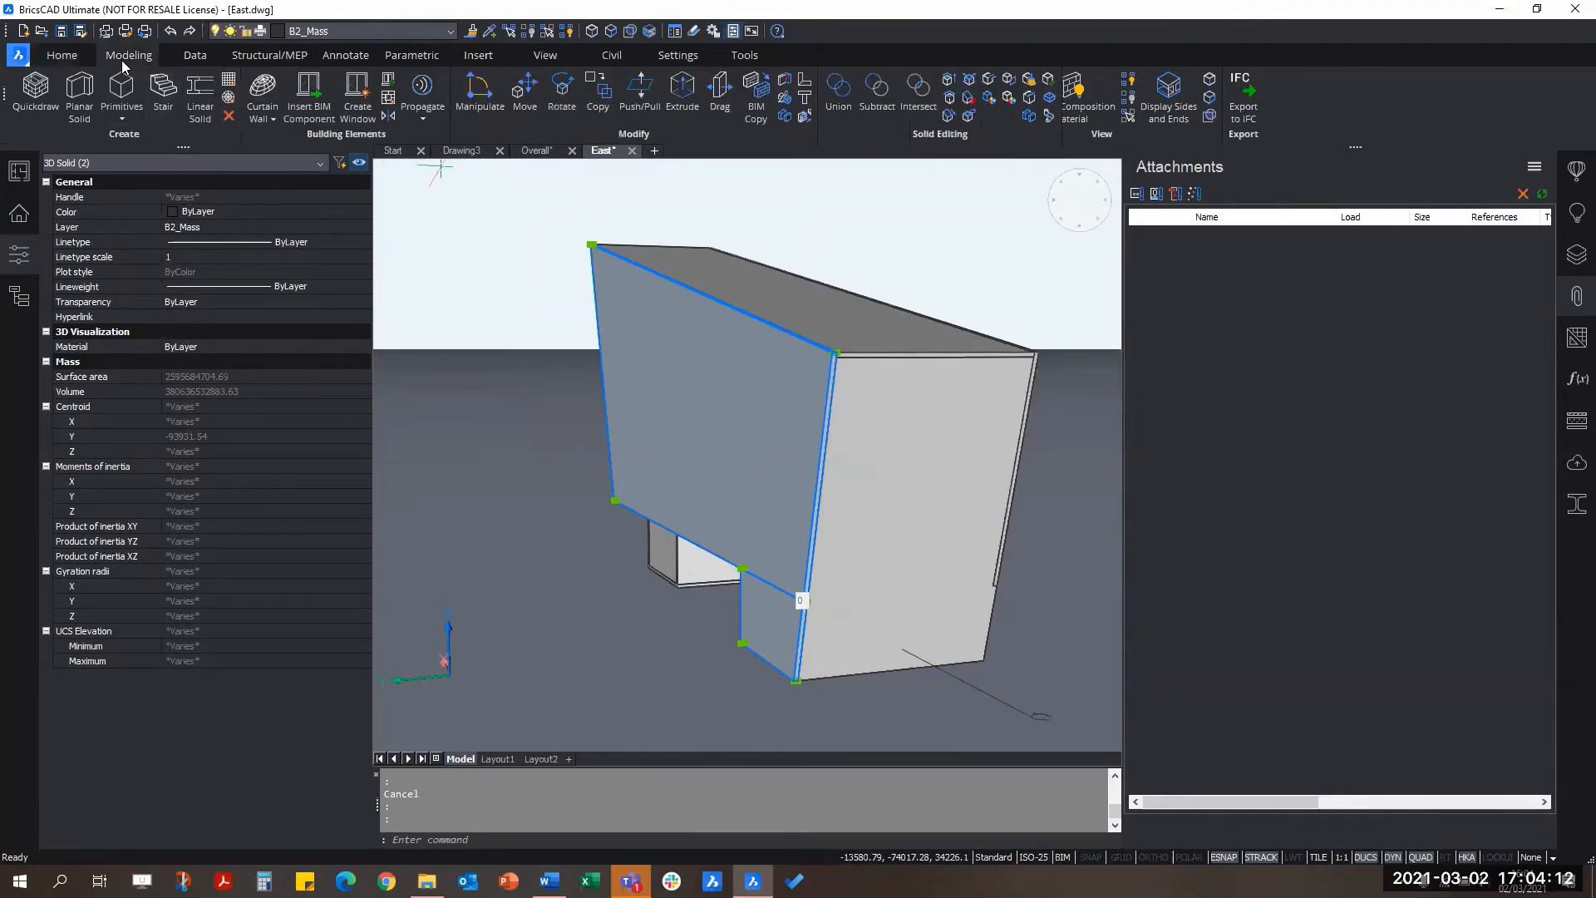
left_click(839, 91)
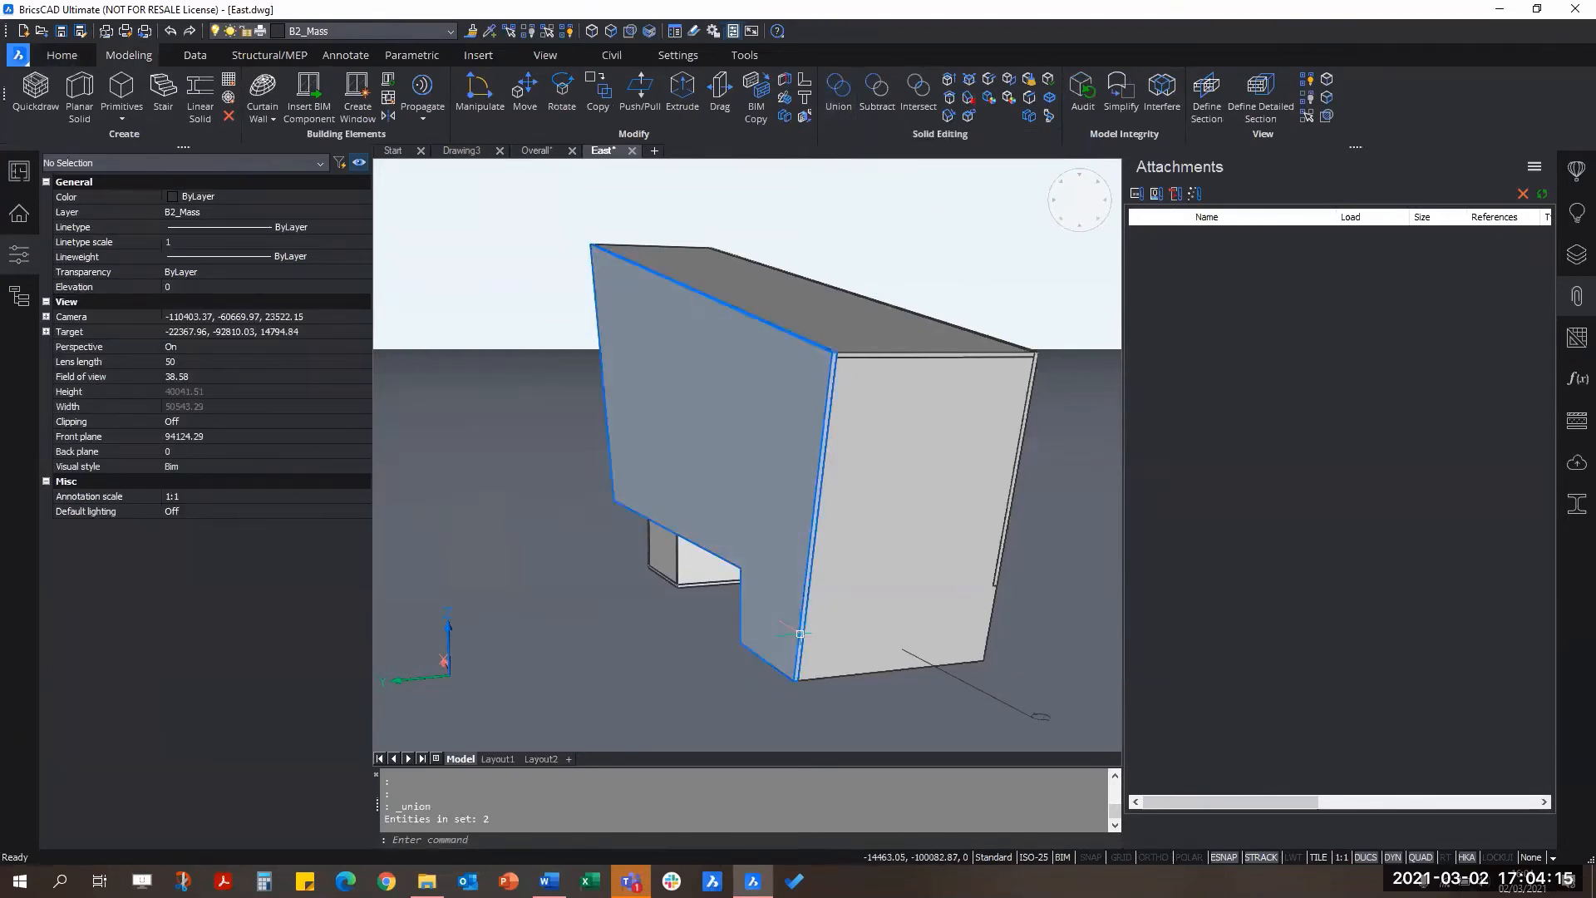
Step: Examine the united side wall at its corner joint, as well as the lower wall panel on the mass's opposite side
scroll(777, 548, "up", 5)
key("Escape")
middle_click_drag(778, 549, 805, 659)
left_click(961, 578)
scroll(944, 606, "down", 3)
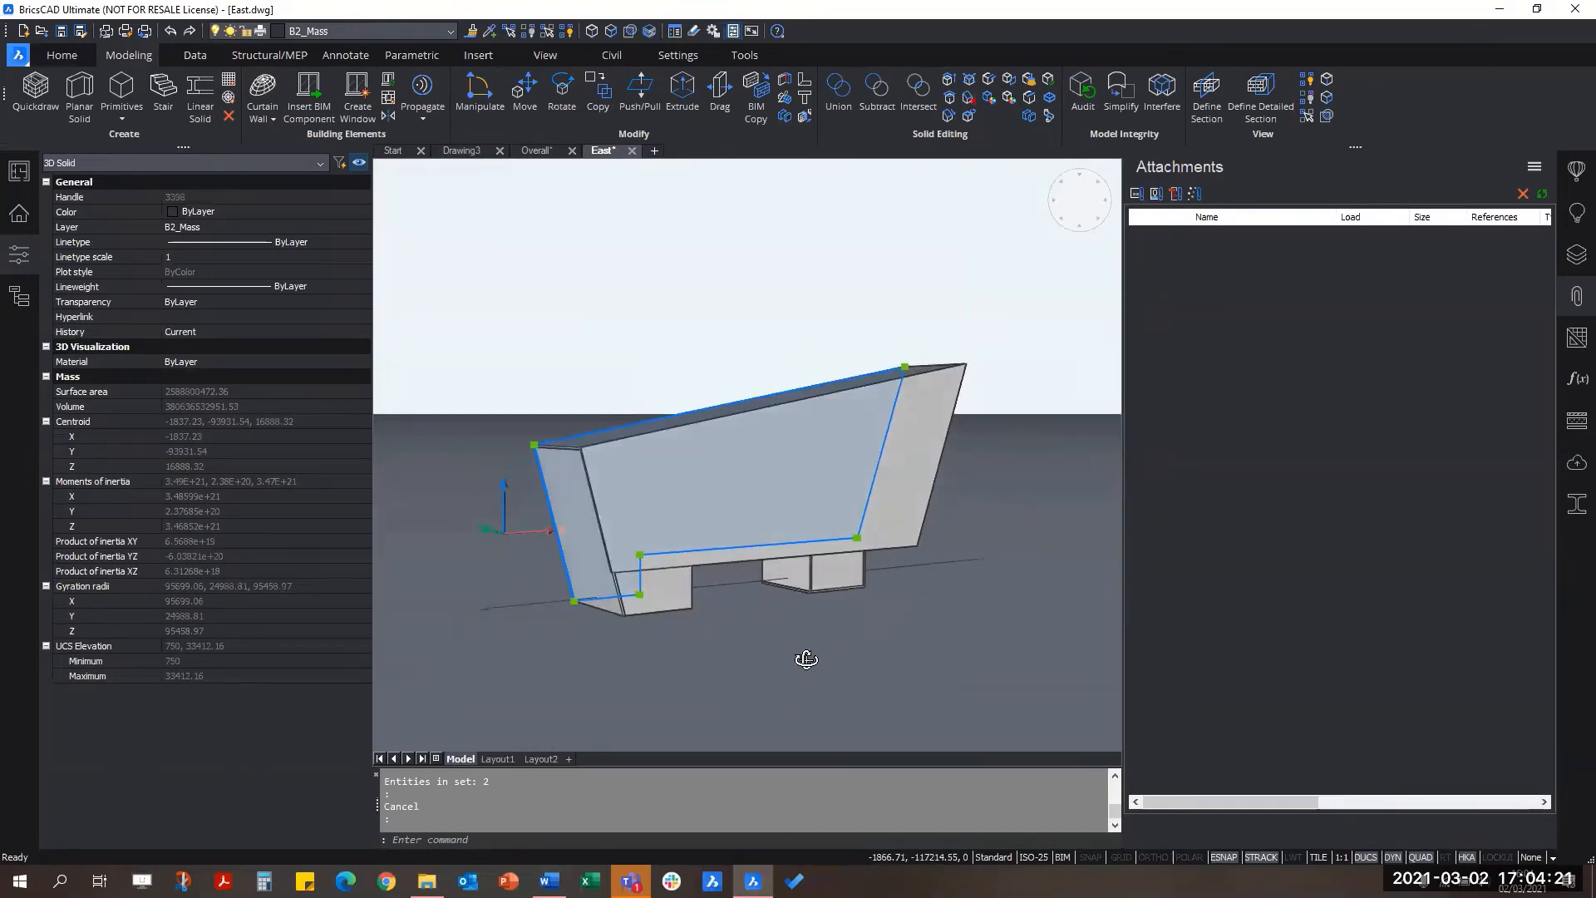
key("Escape")
scroll(664, 600, "up", 4)
scroll(664, 600, "up", 3)
scroll(706, 582, "down", 4)
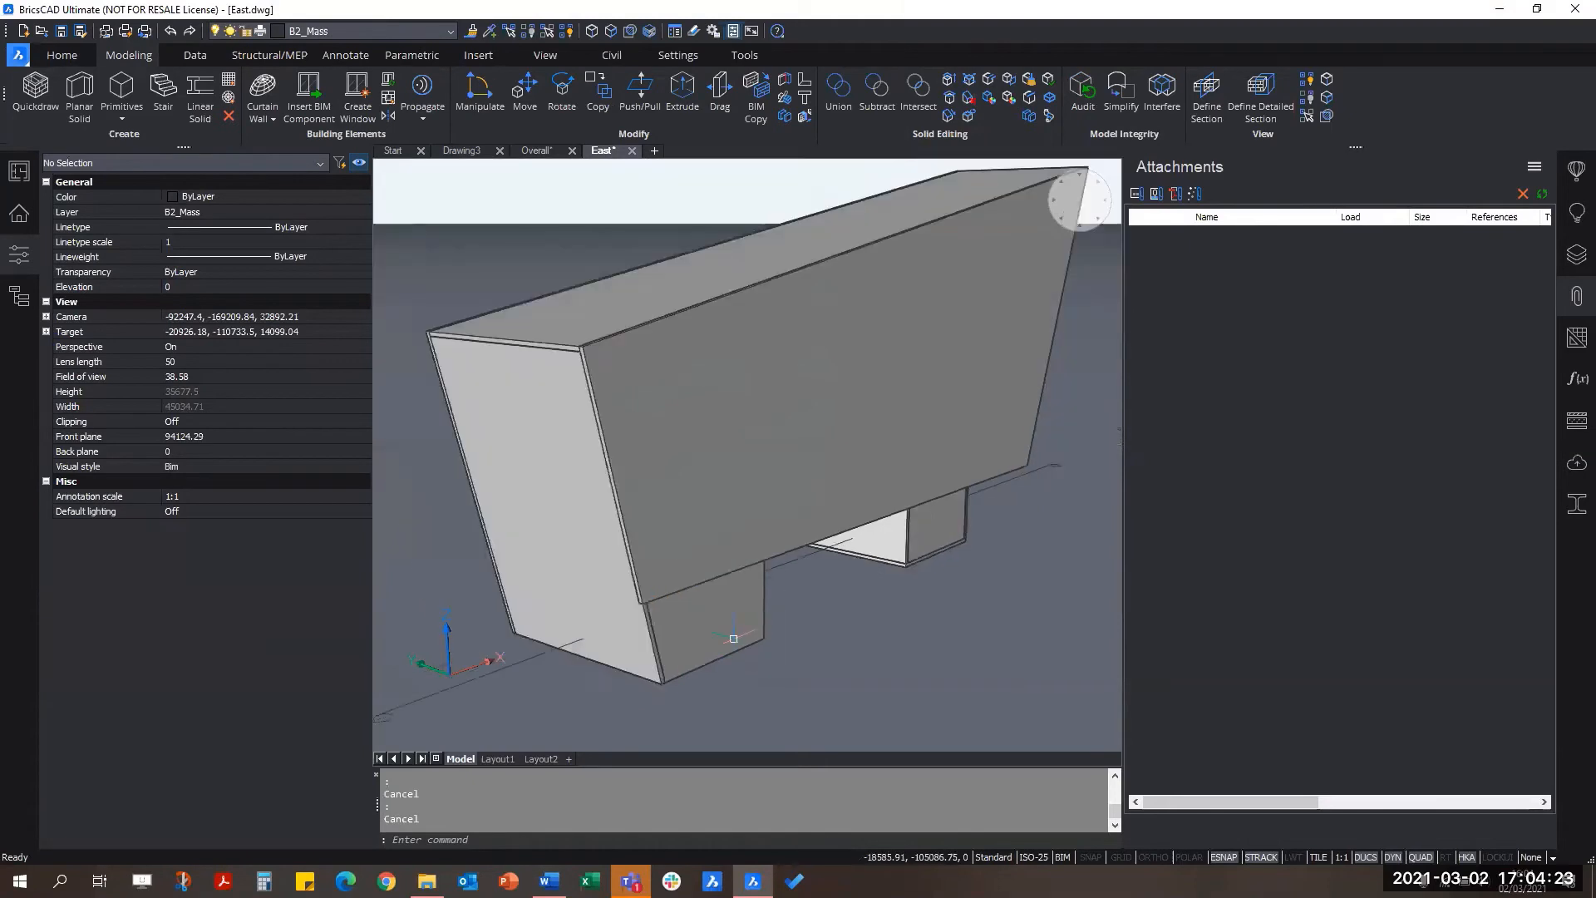
Step: L-connect the lower wall panel on this side with the sloping end wall, switching to the second joint type and accepting it
scroll(757, 568, "up", 5)
left_click(757, 569)
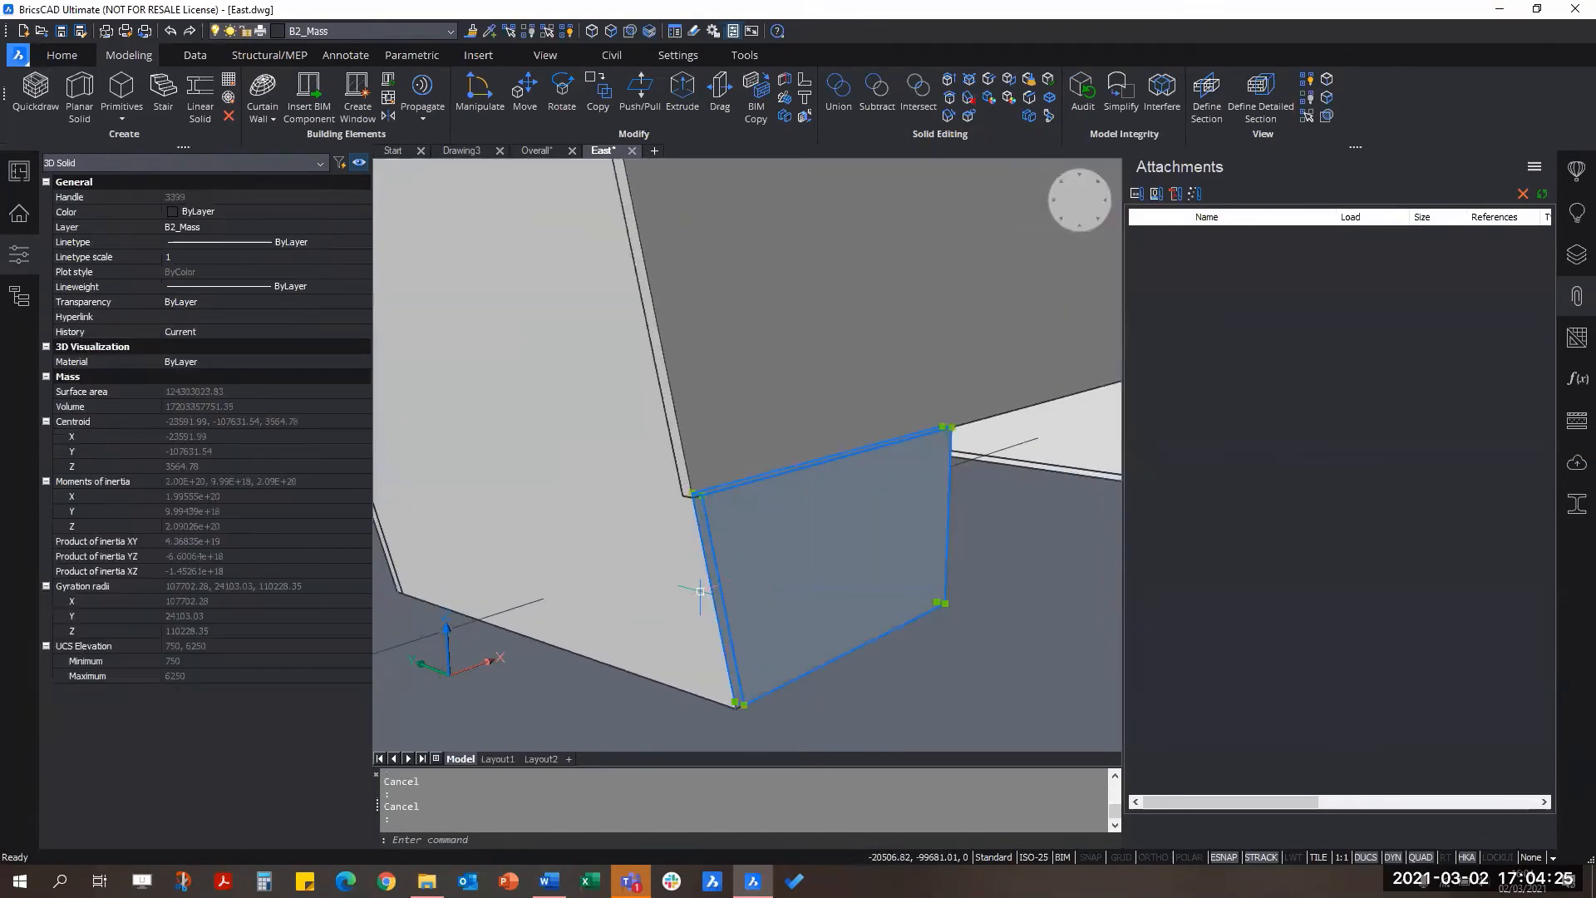
left_click(656, 553)
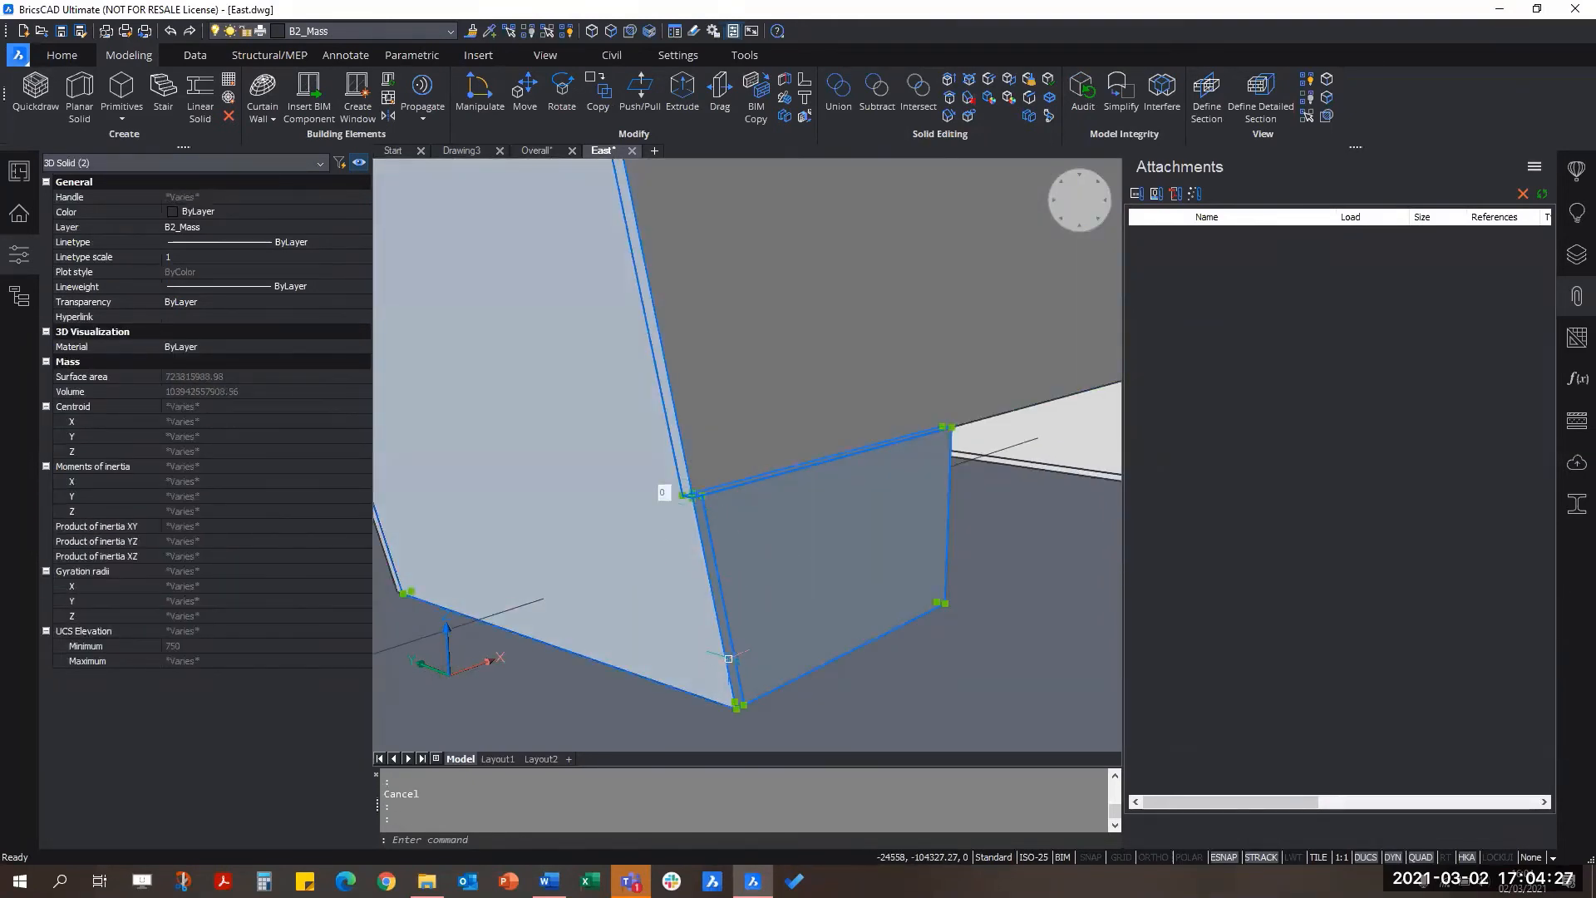
mouse_move(762, 615)
scroll(883, 636, "down", 1)
scroll(871, 656, "up", 1)
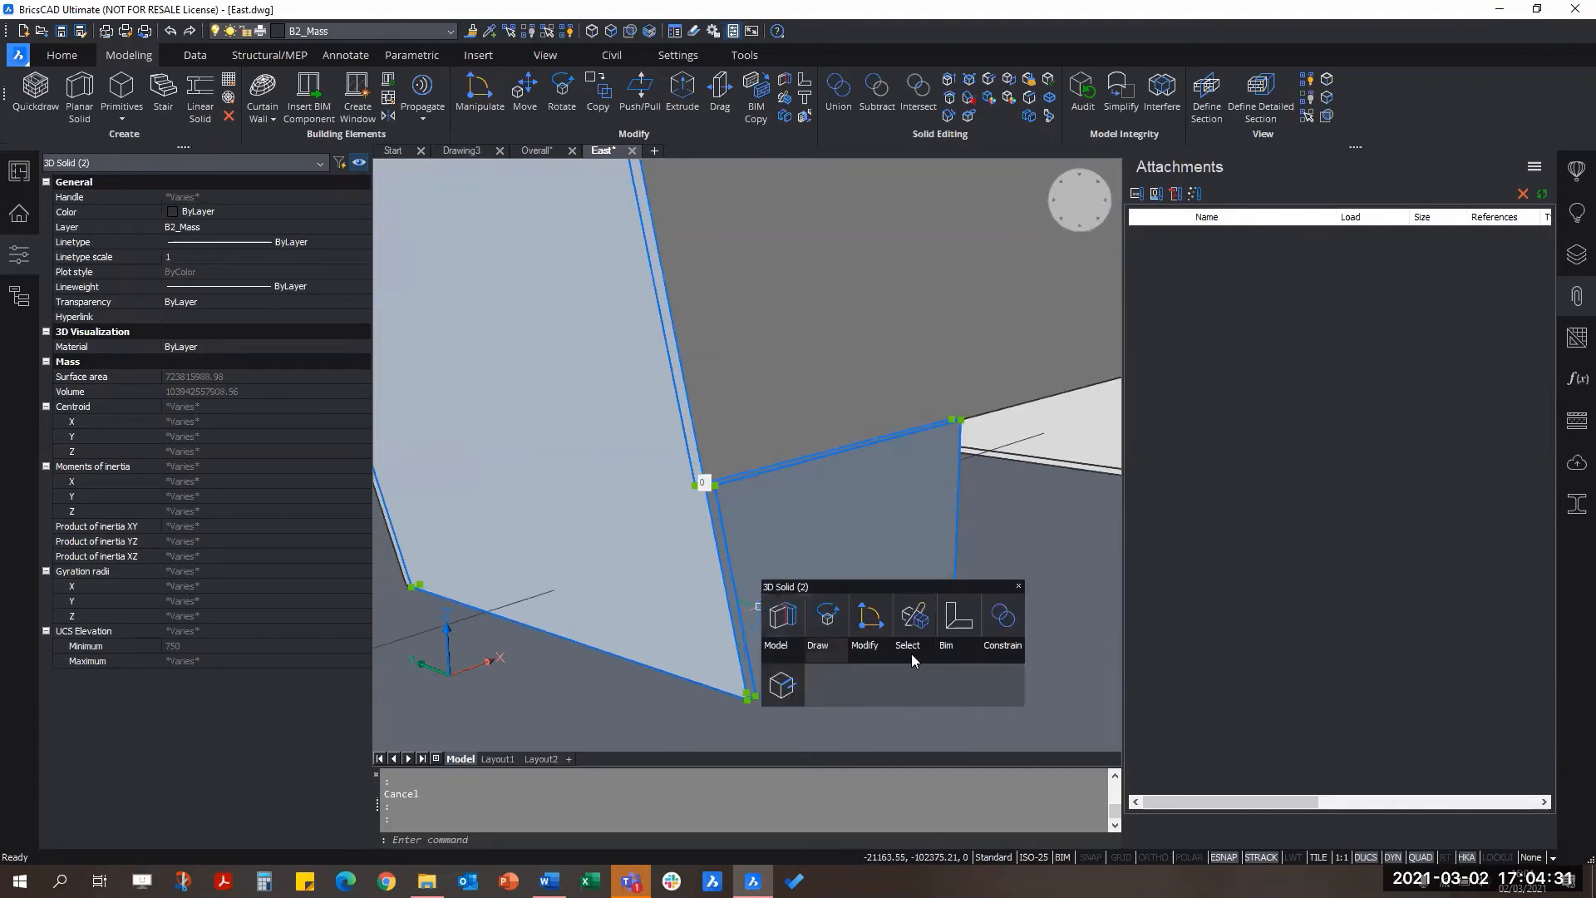
left_click(955, 624)
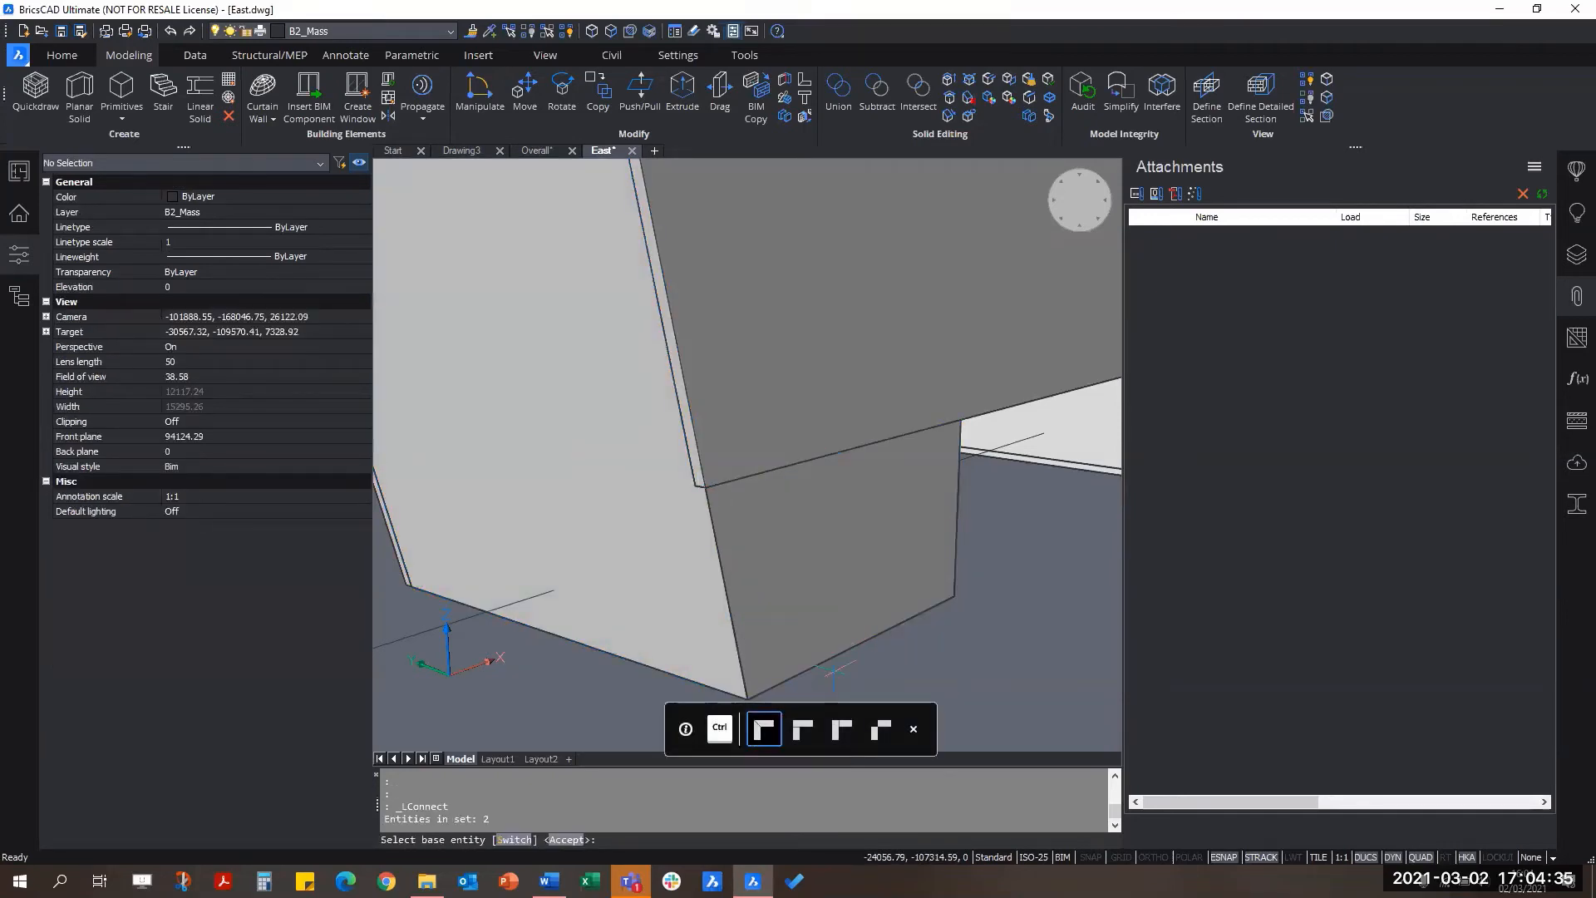
key("ctrl")
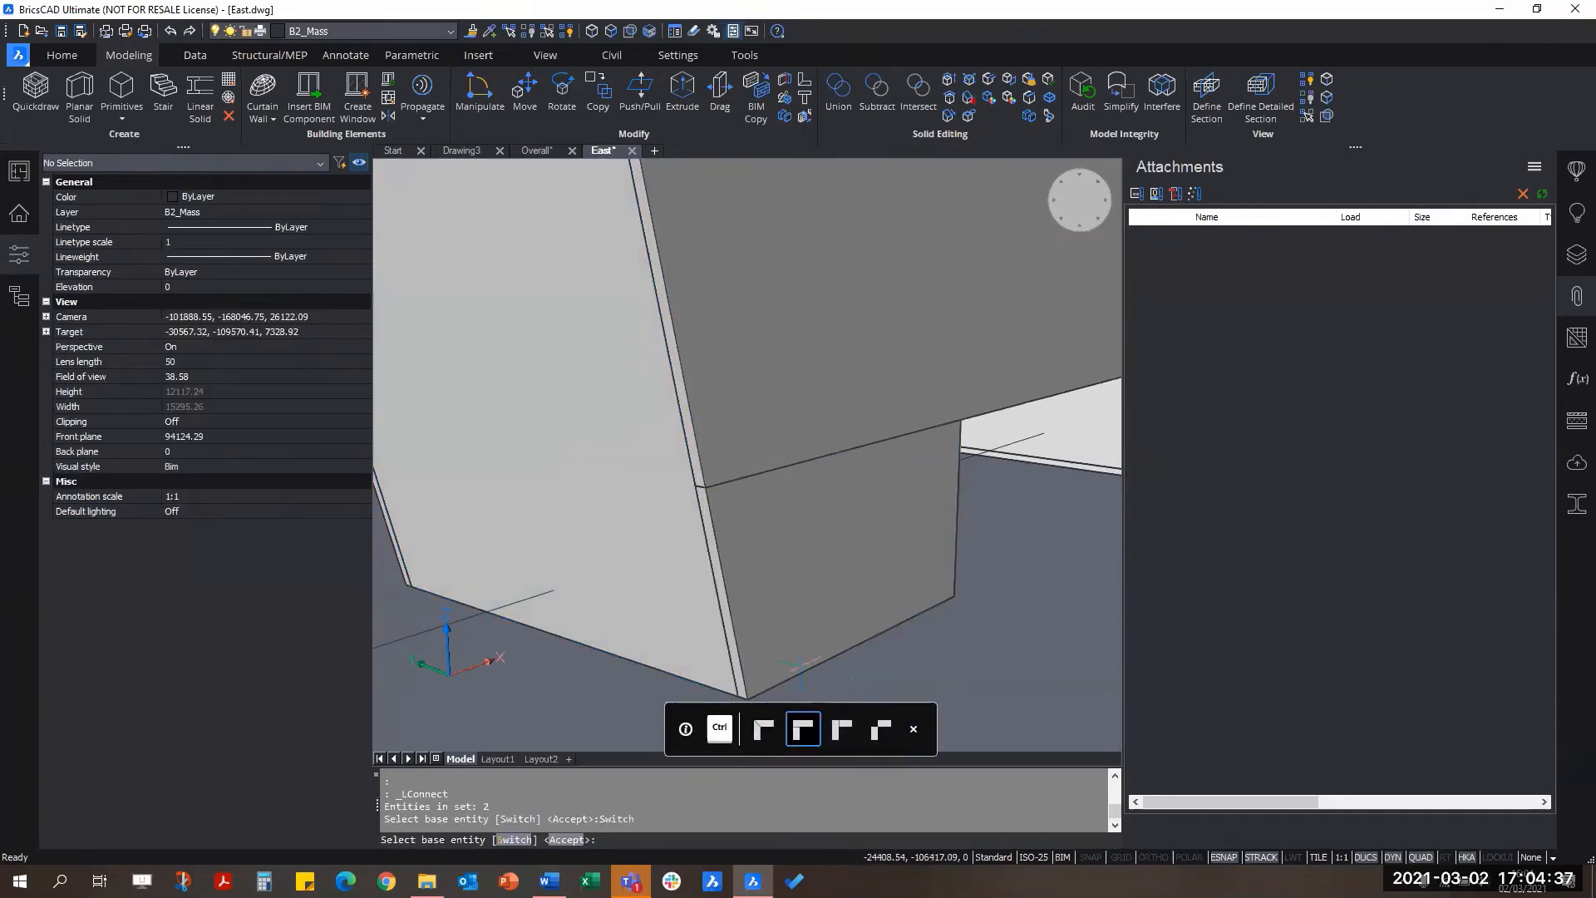
key("Return")
Step: Union the lower wall panel with the large side wall above it into one solid
scroll(850, 700, "down", 2)
left_click(829, 635)
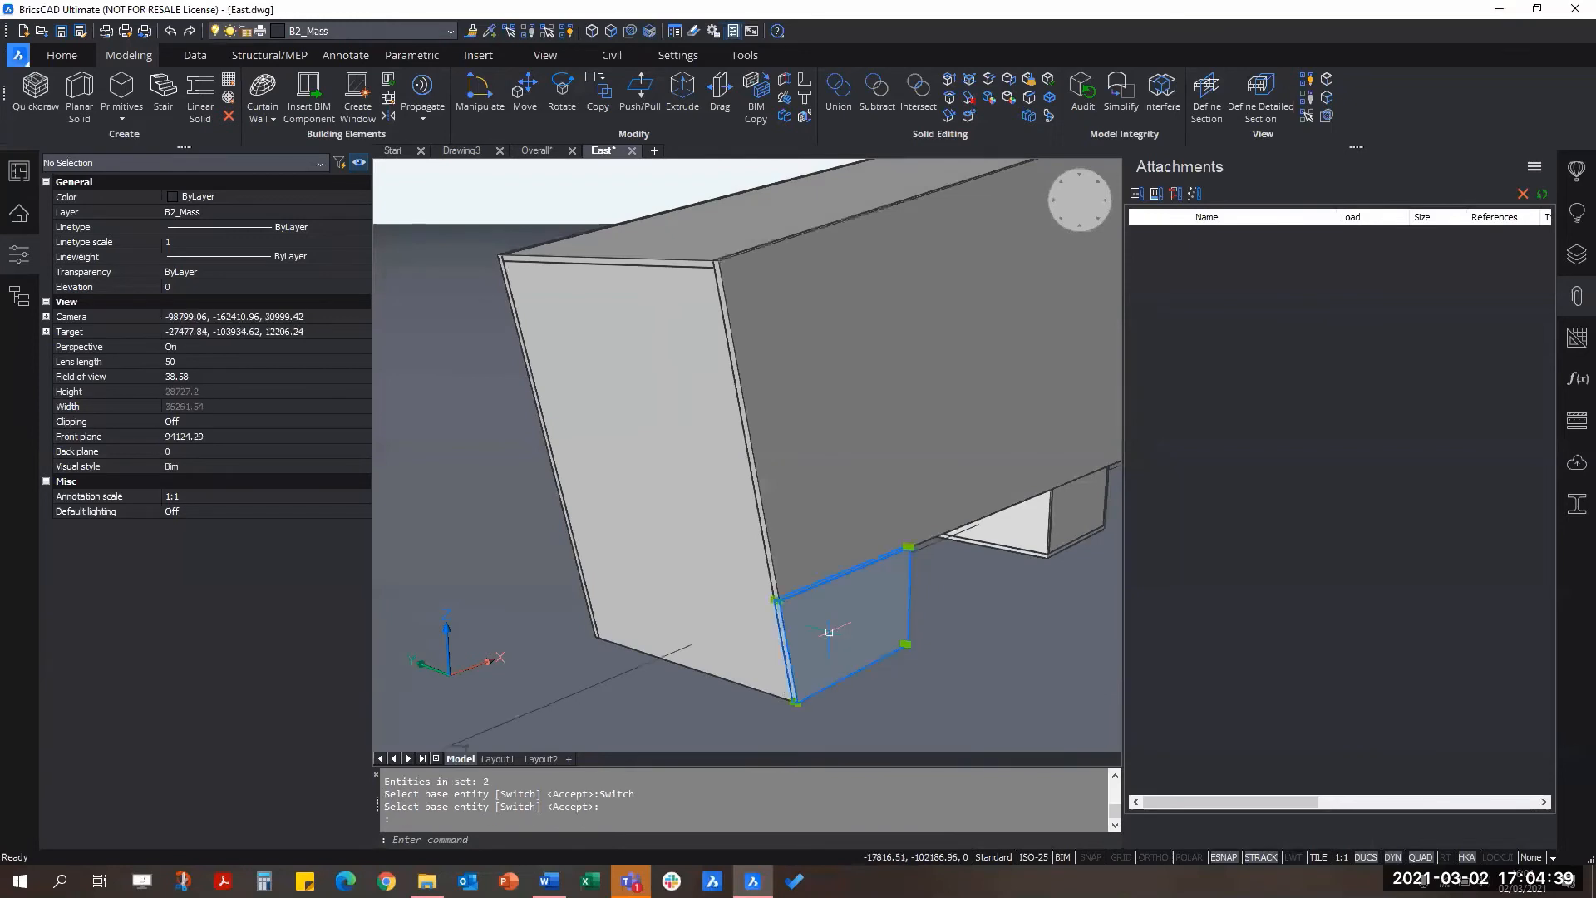
left_click(783, 560)
scroll(782, 560, "down", 3)
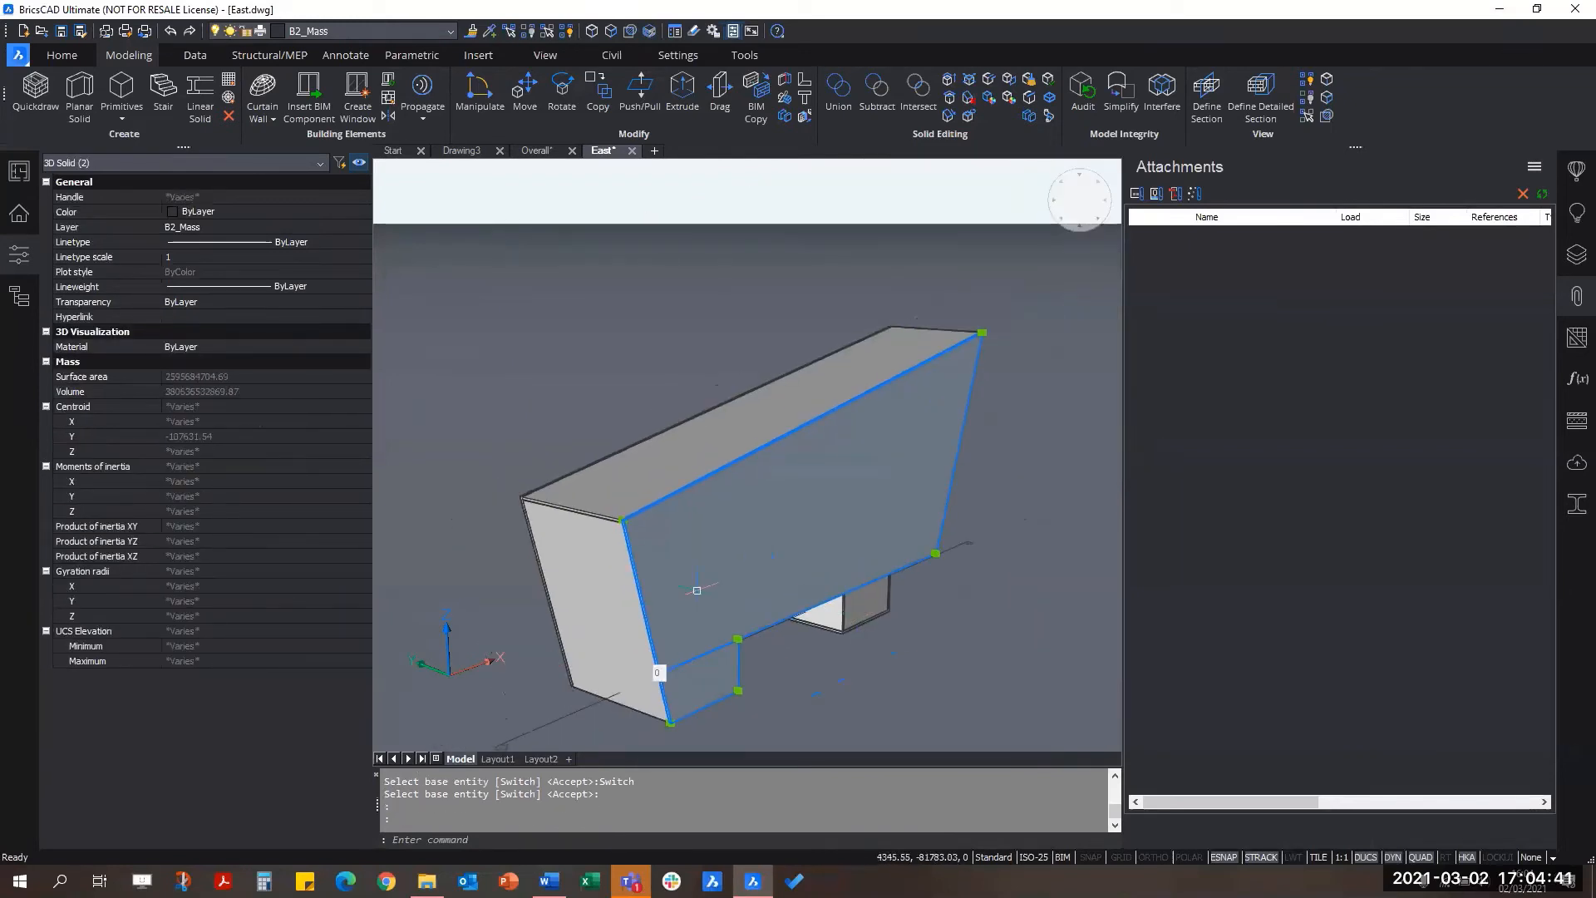
mouse_move(698, 590)
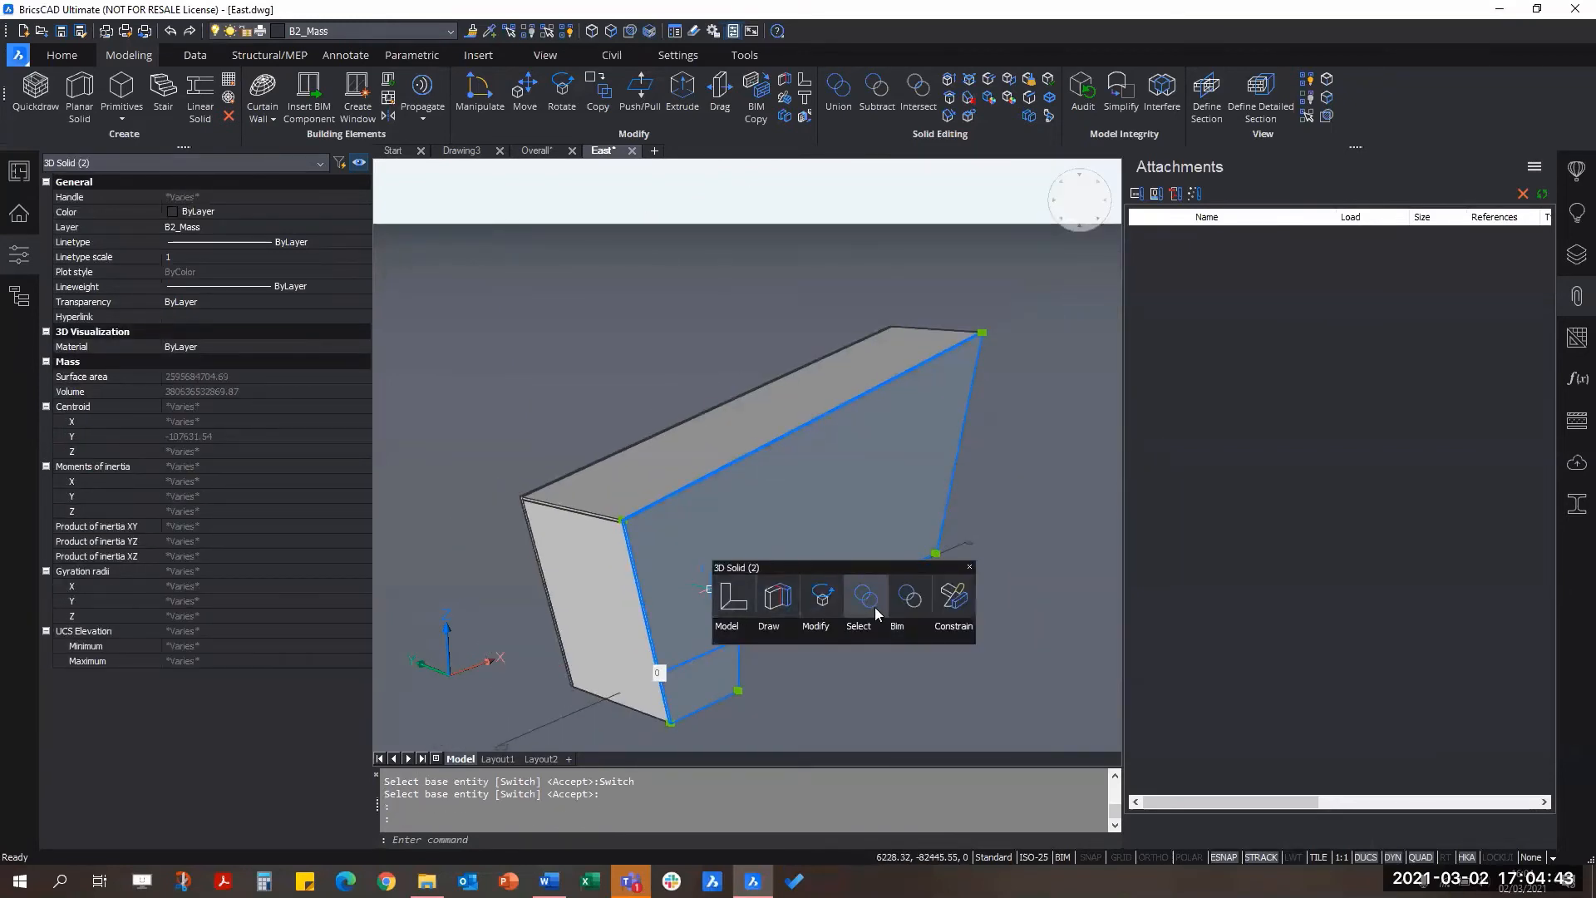
left_click(872, 611)
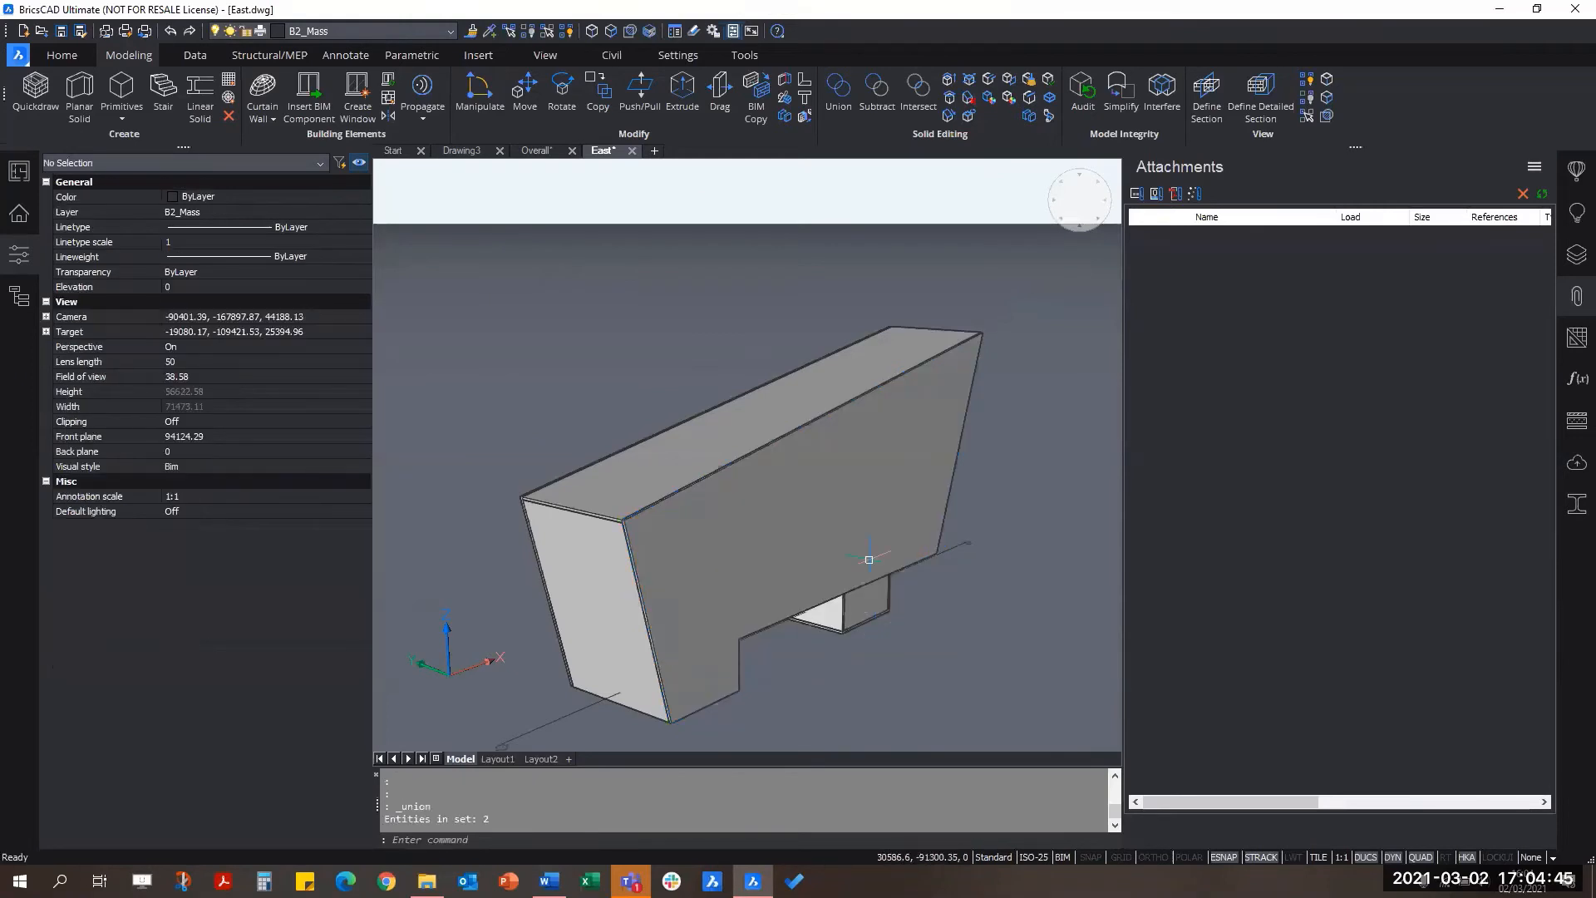
Step: Try clipping the building along the section line to expose its interior from the opposite side
middle_click_drag(691, 650, 842, 658, "shift")
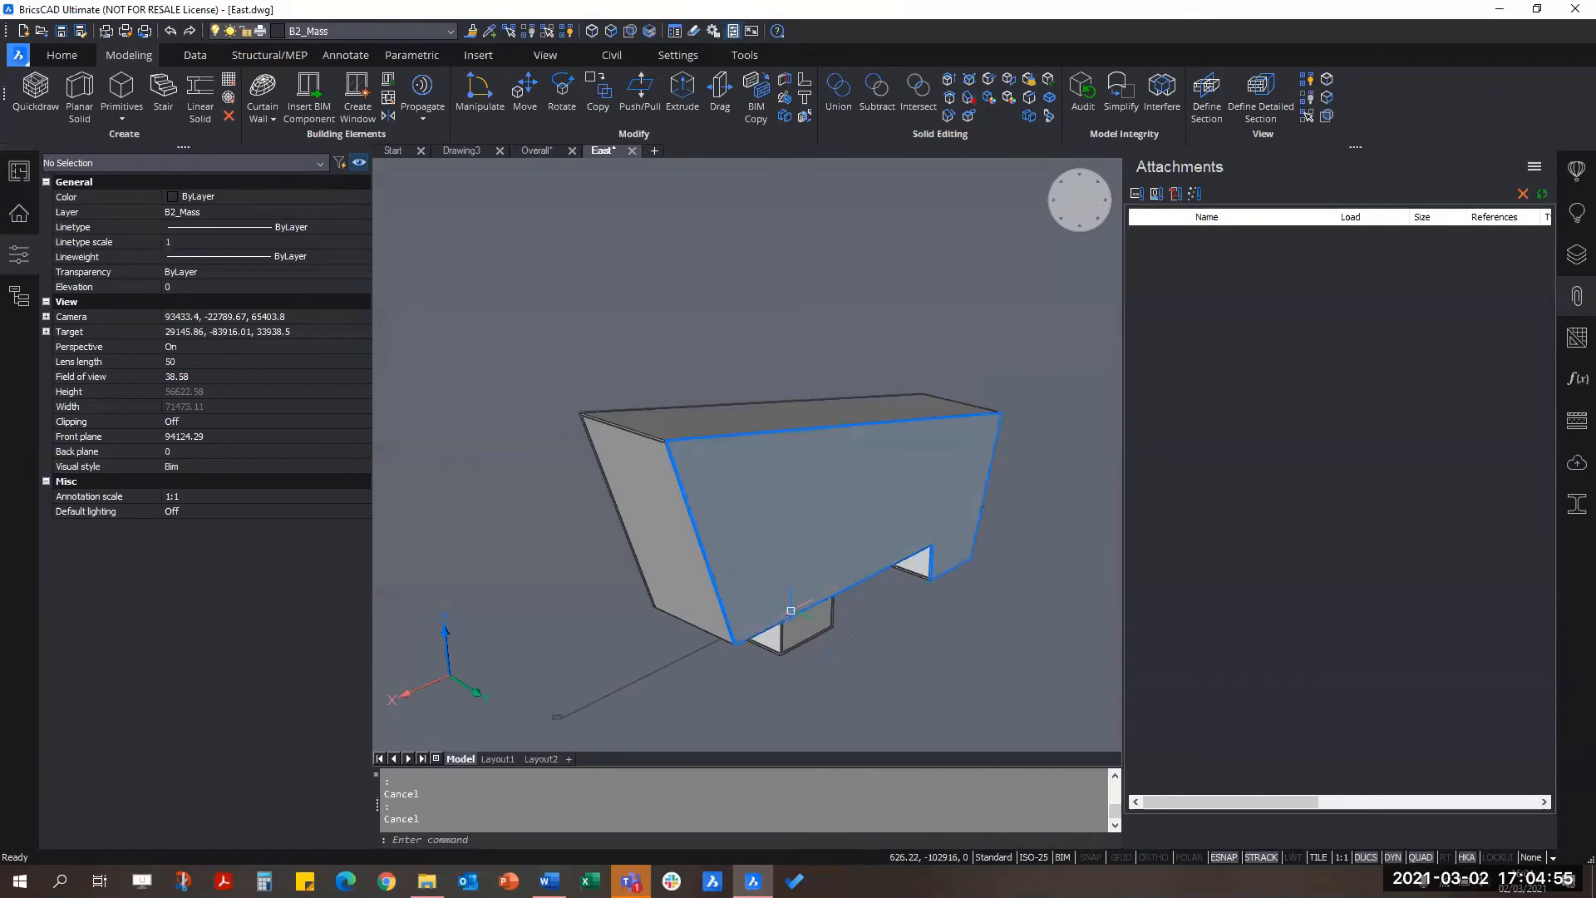
double_click(679, 648)
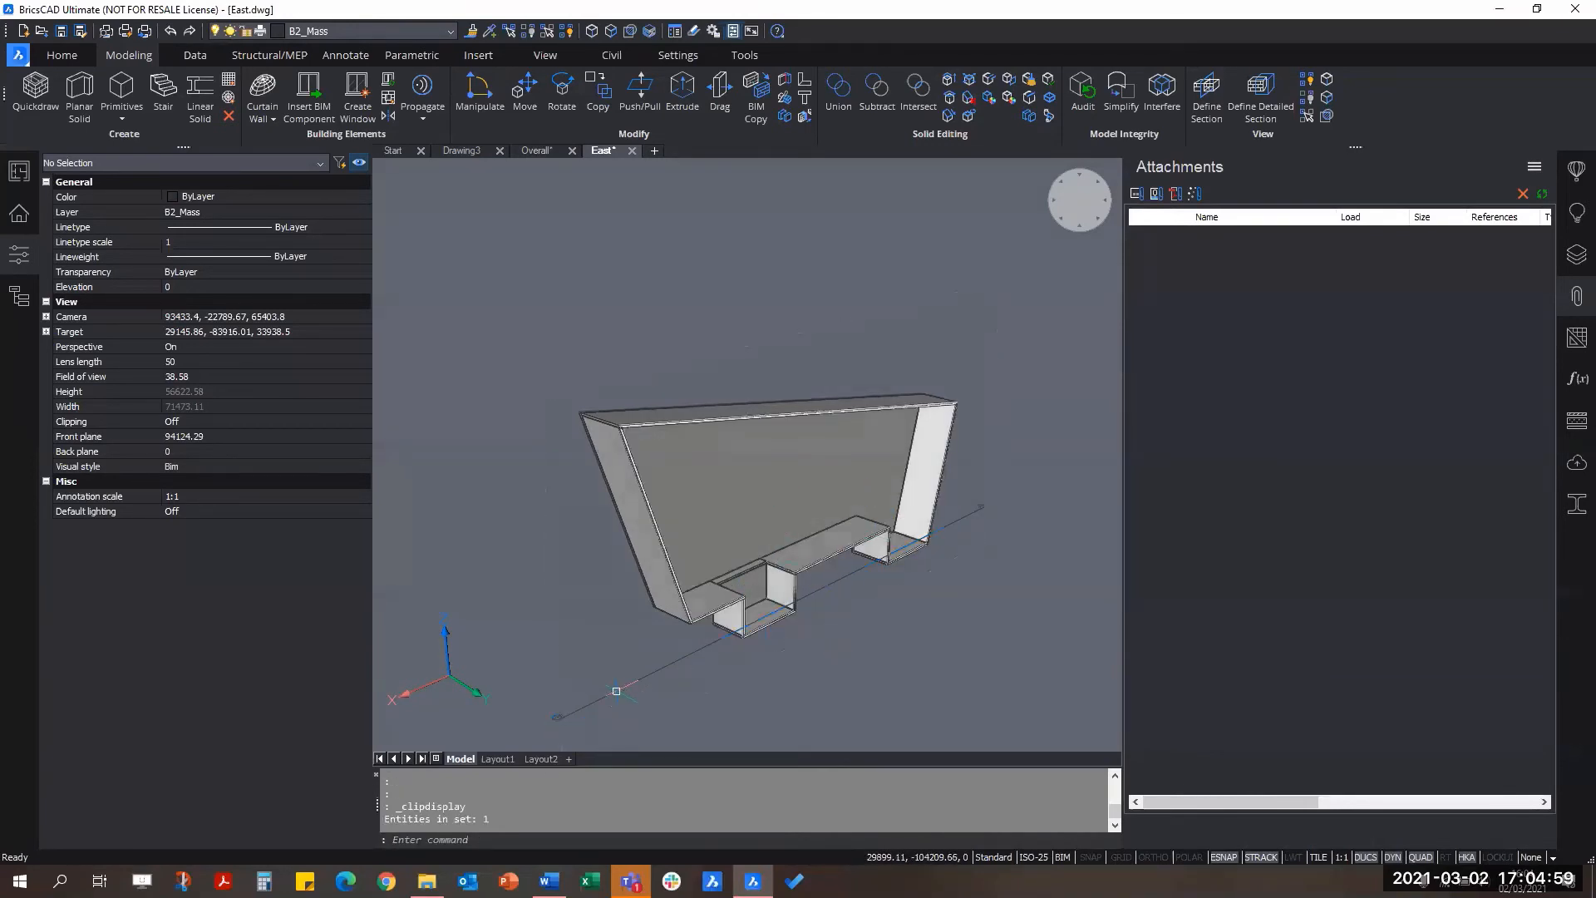
key("Escape")
key("Escape")
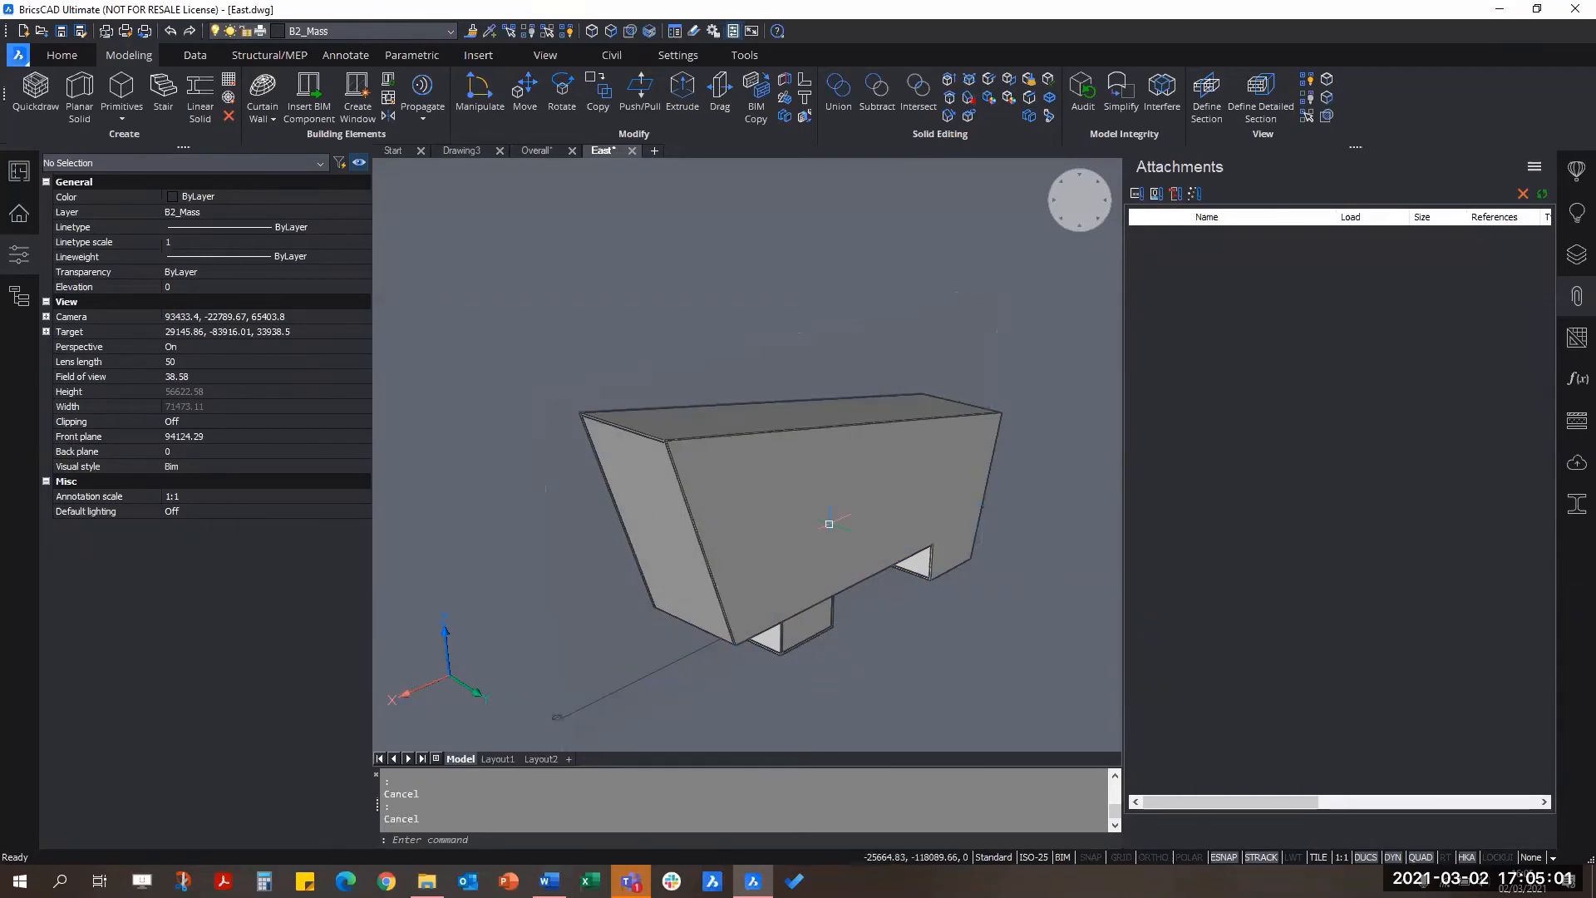
Step: Hide the large united side wall facing the viewer to expose the building's interior
left_click(831, 524)
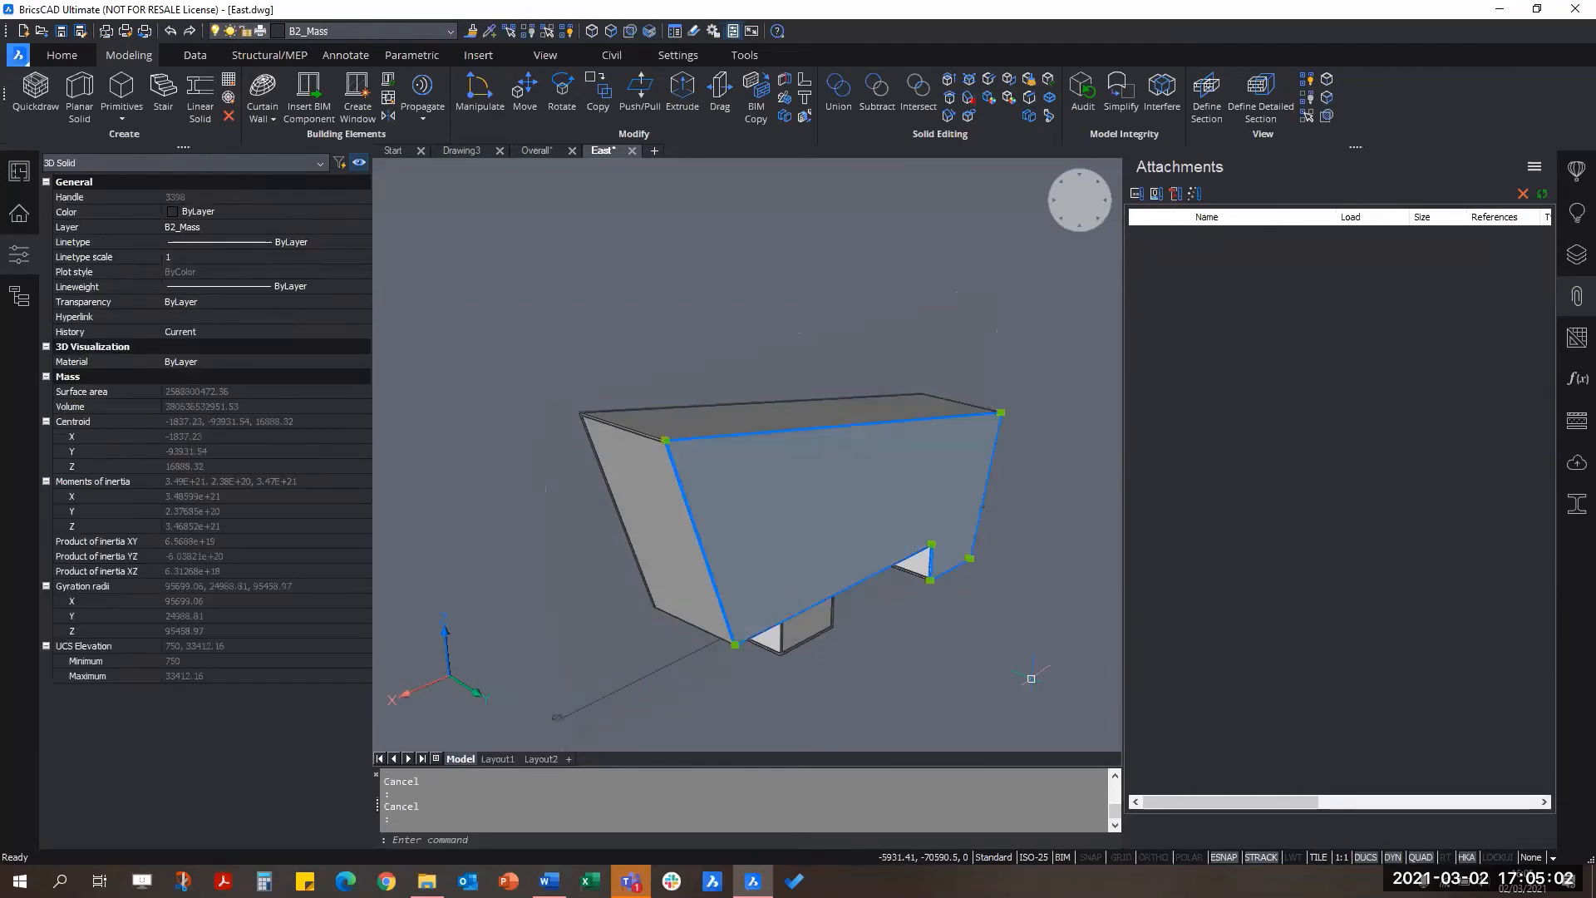
left_click(528, 32)
key("Escape")
key("Escape")
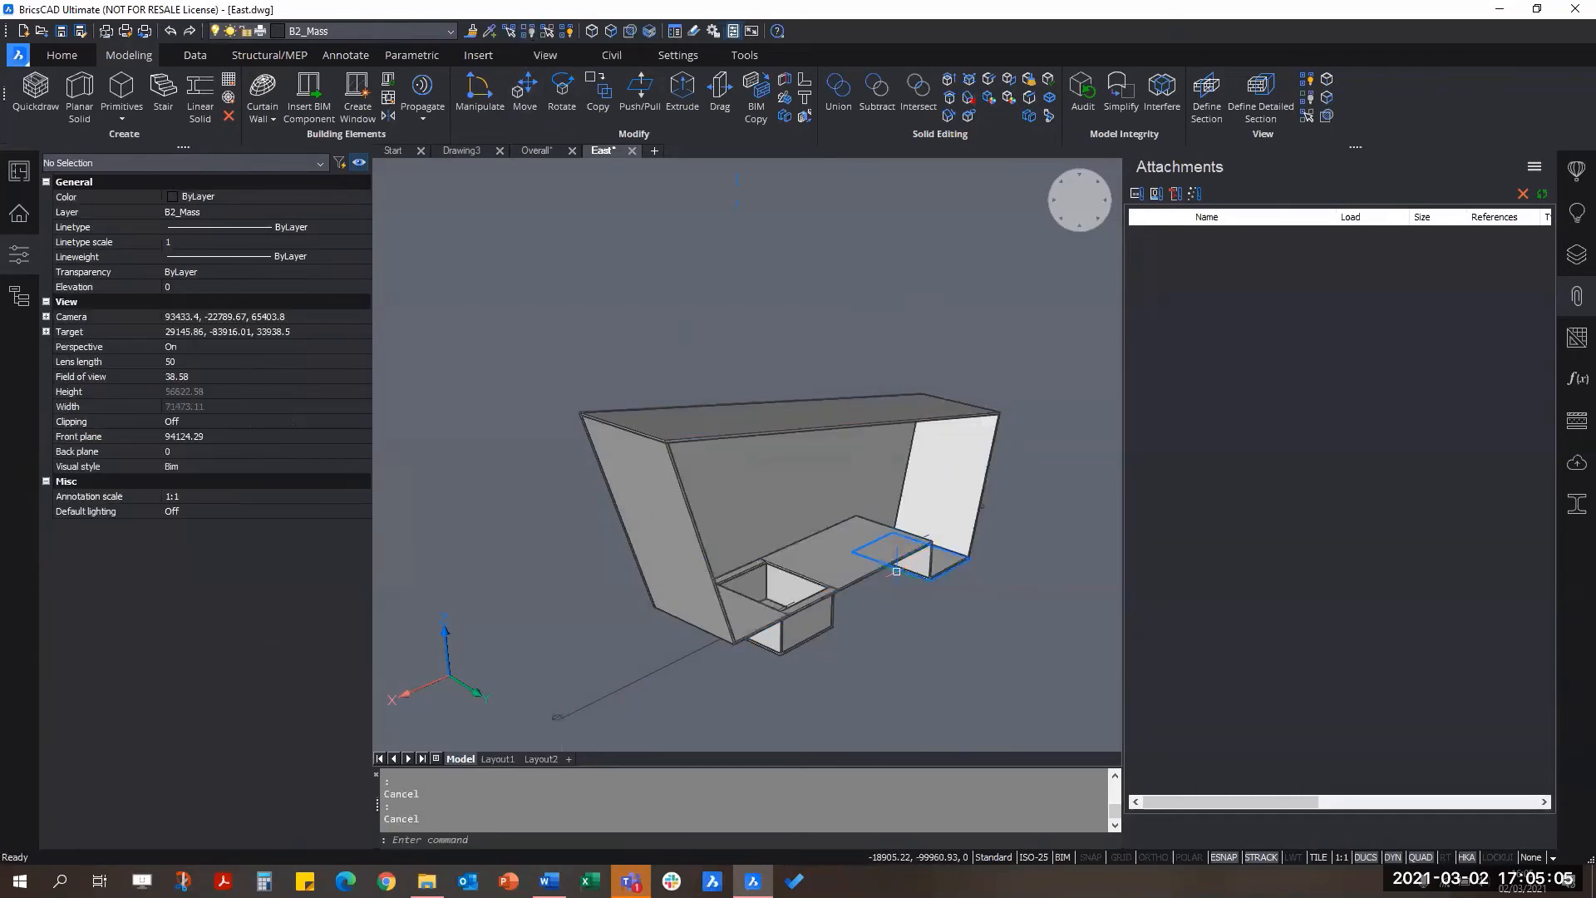
Step: Union the two large raised floor slabs and the two narrow strips along the rectangular opening into one solid
middle_click_drag(831, 578, 901, 611, "shift")
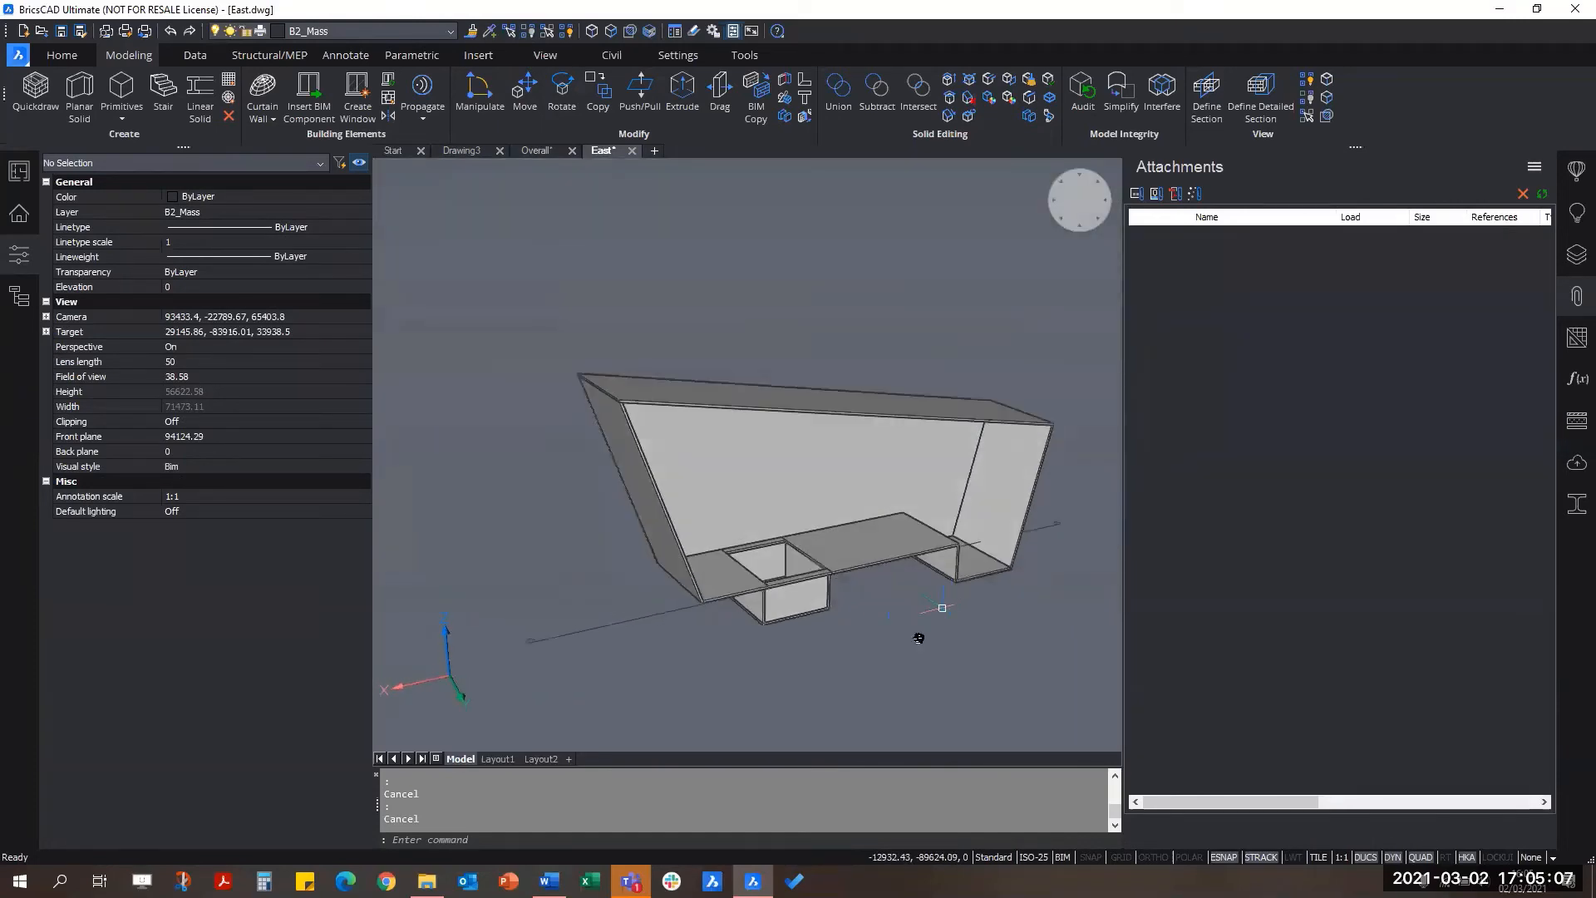
scroll(933, 631, "up", 5)
scroll(725, 663, "down", 4)
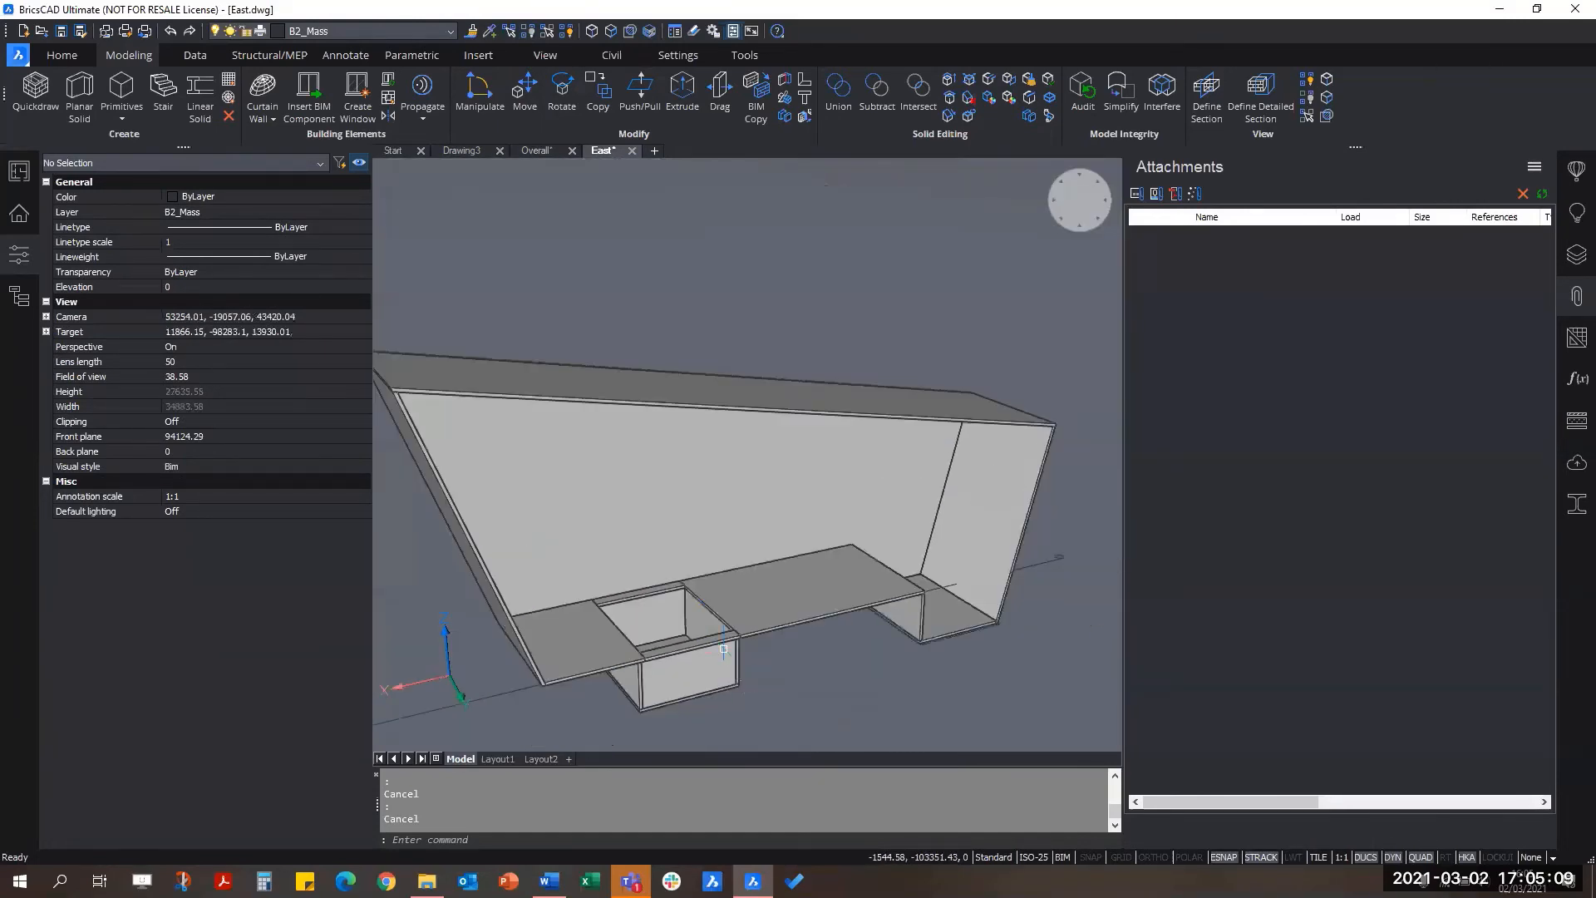
scroll(720, 657, "up", 2)
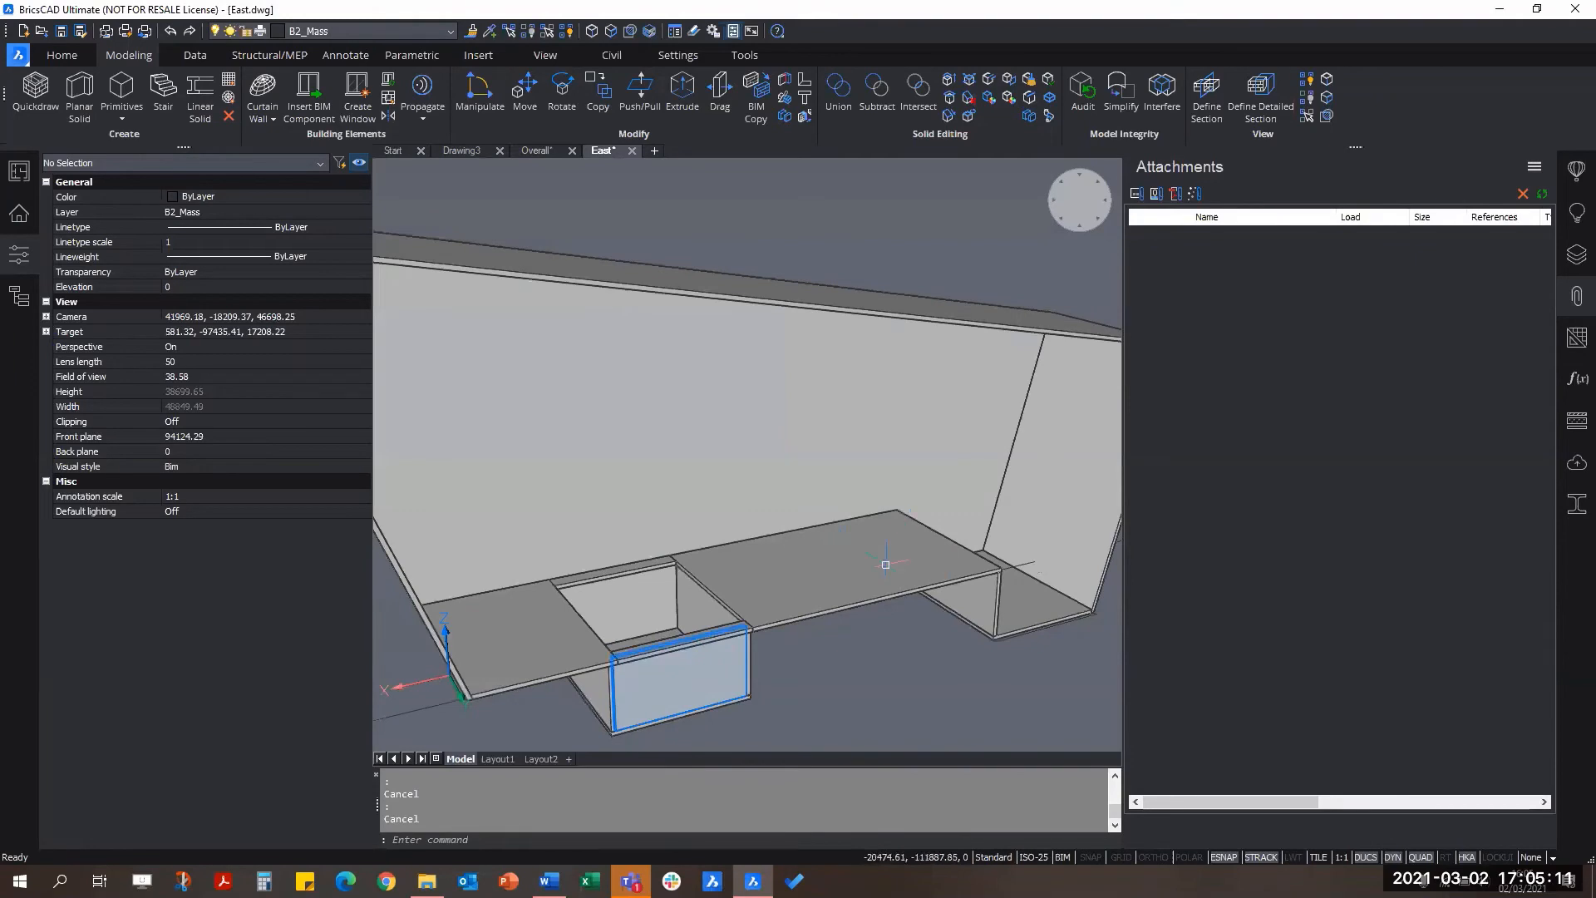
left_click(843, 607)
scroll(447, 590, "up", 2)
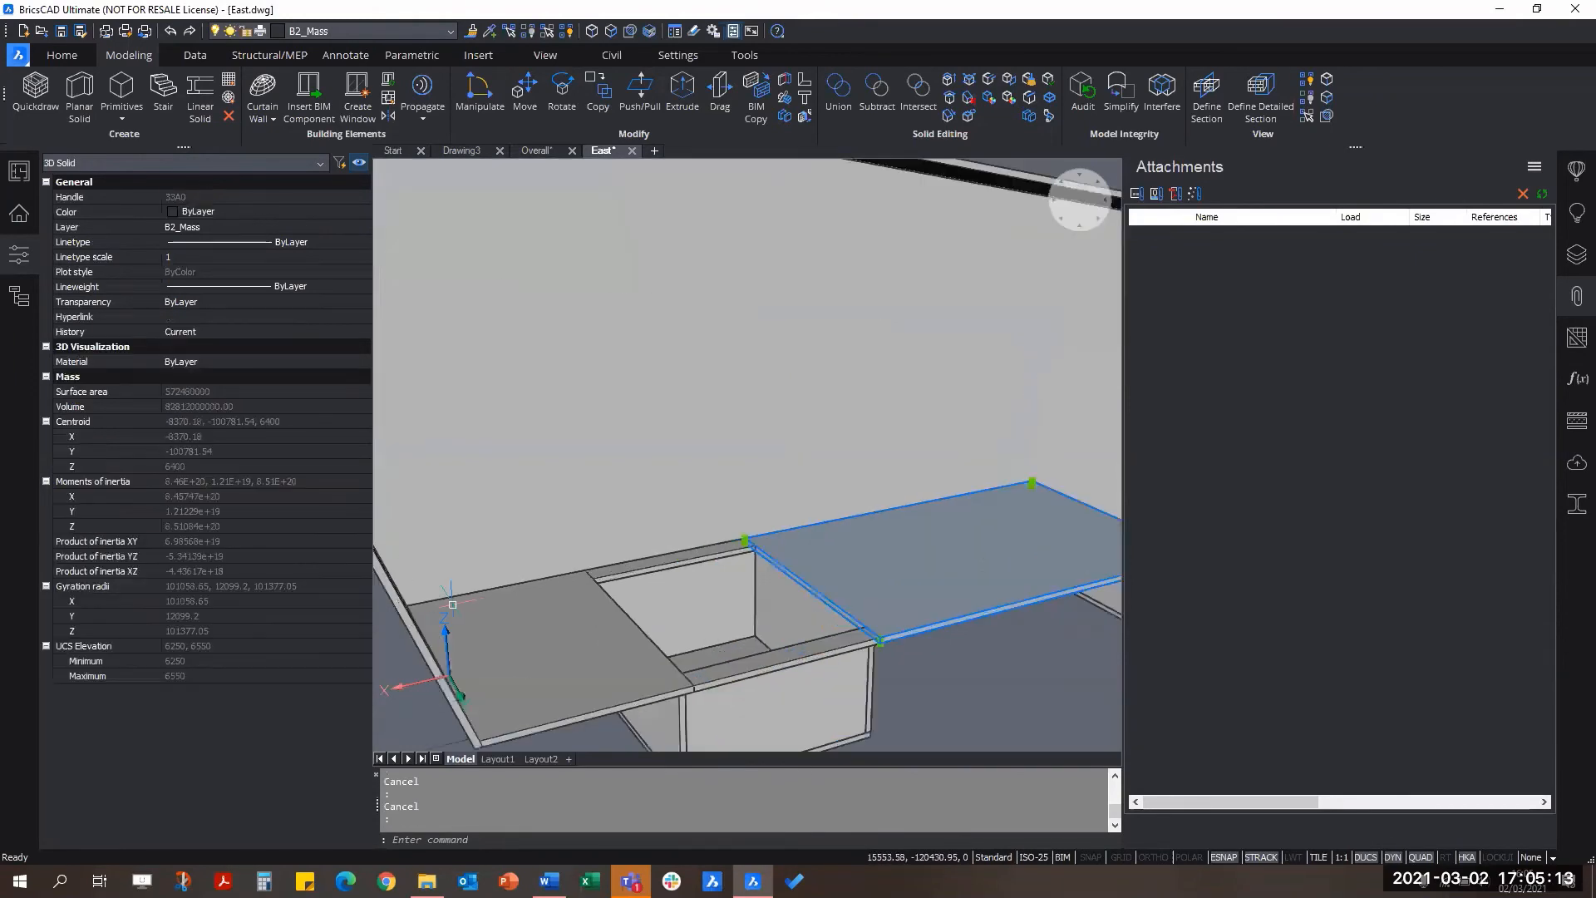
left_click(624, 570)
left_click(608, 609)
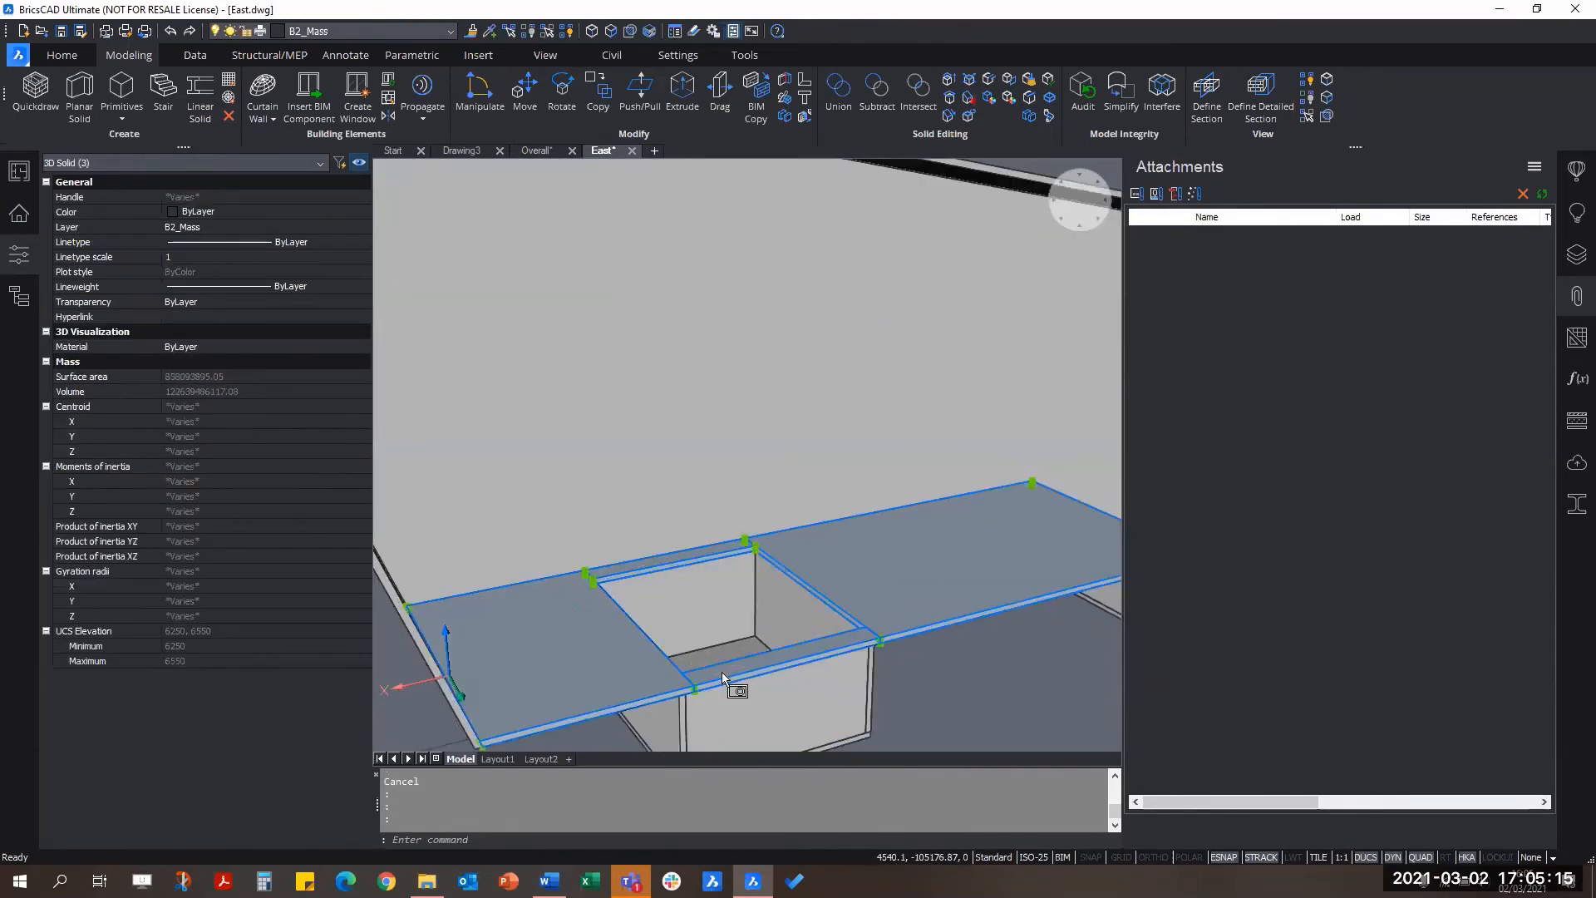
scroll(776, 675, "down", 2)
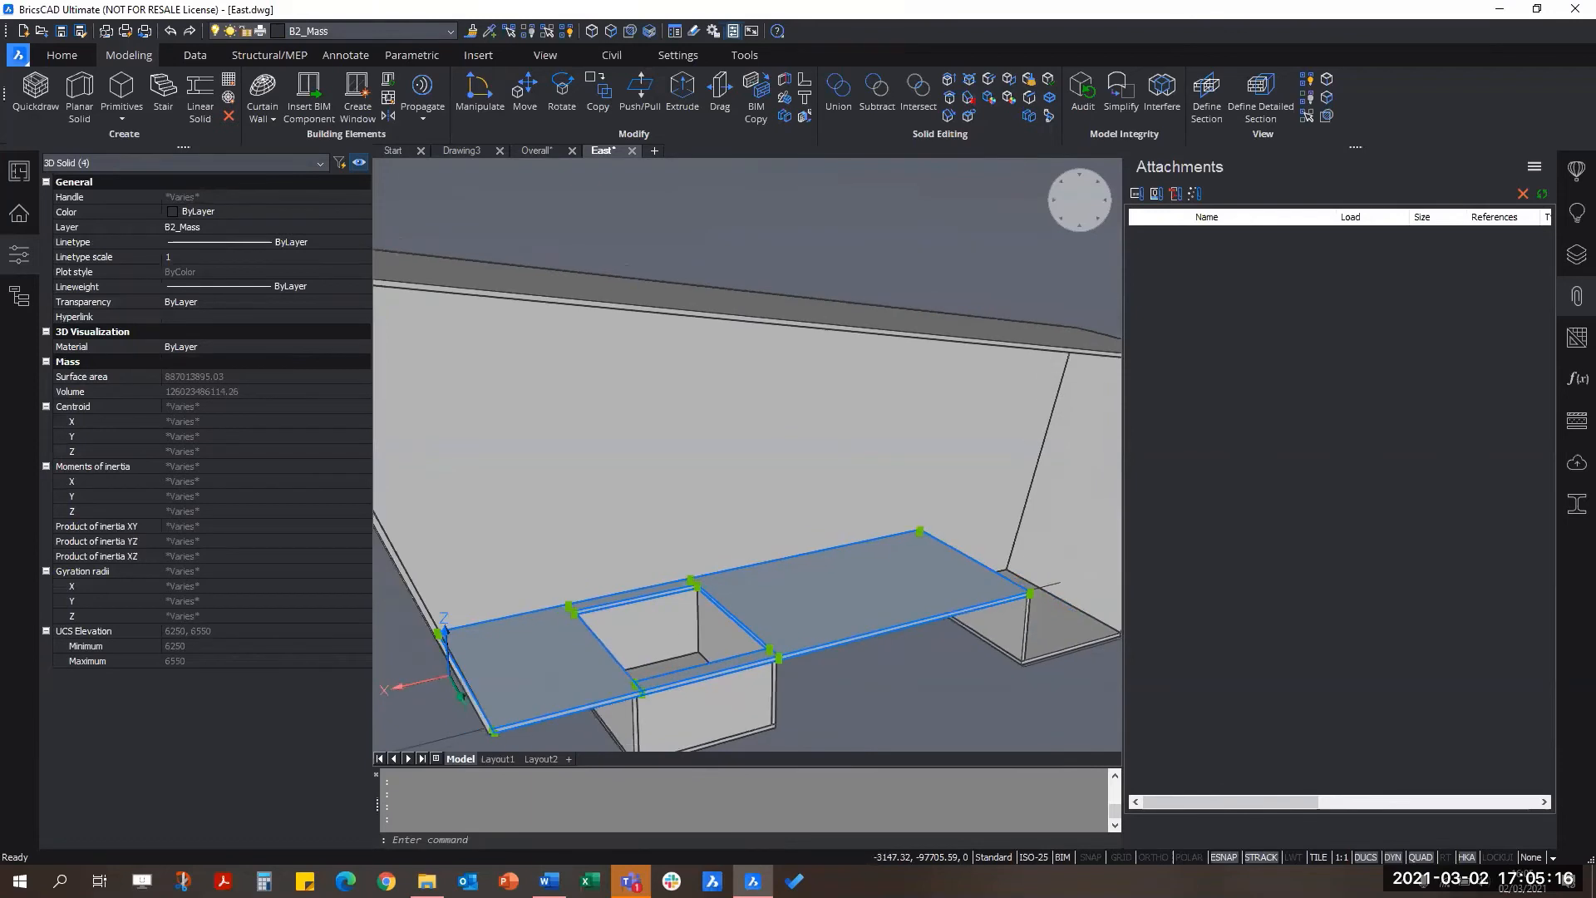
left_click(839, 107)
middle_click_drag(1015, 629, 1097, 629)
key("Escape")
key("Escape")
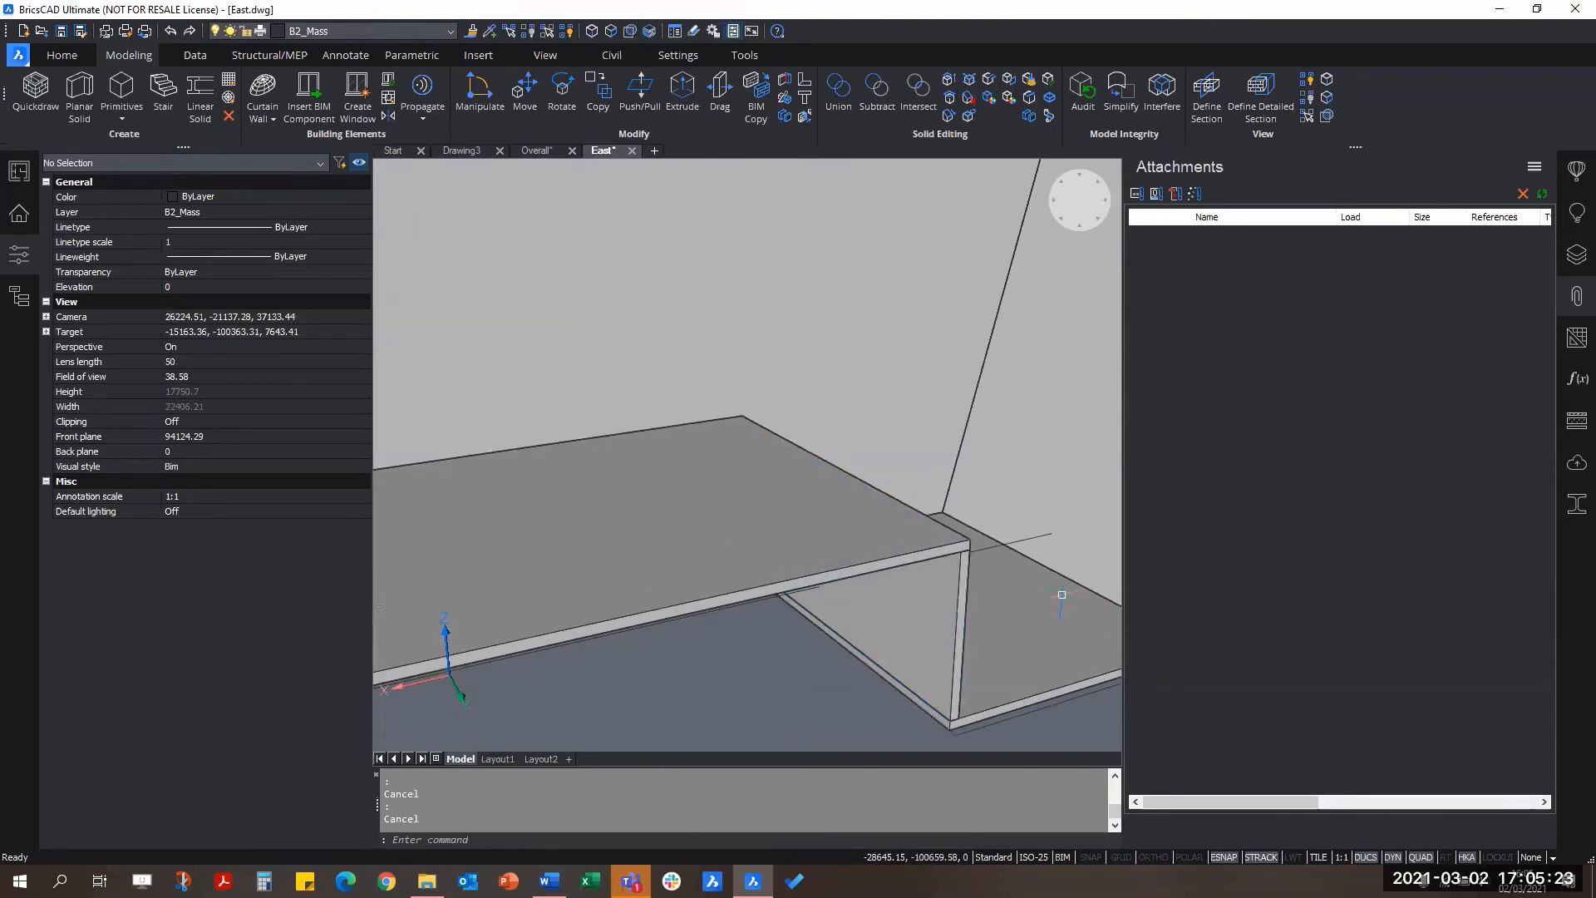
Step: Examine the united raised floor slab around its rectangular opening, including the opening's inner edge face
middle_click_drag(1061, 594, 623, 526)
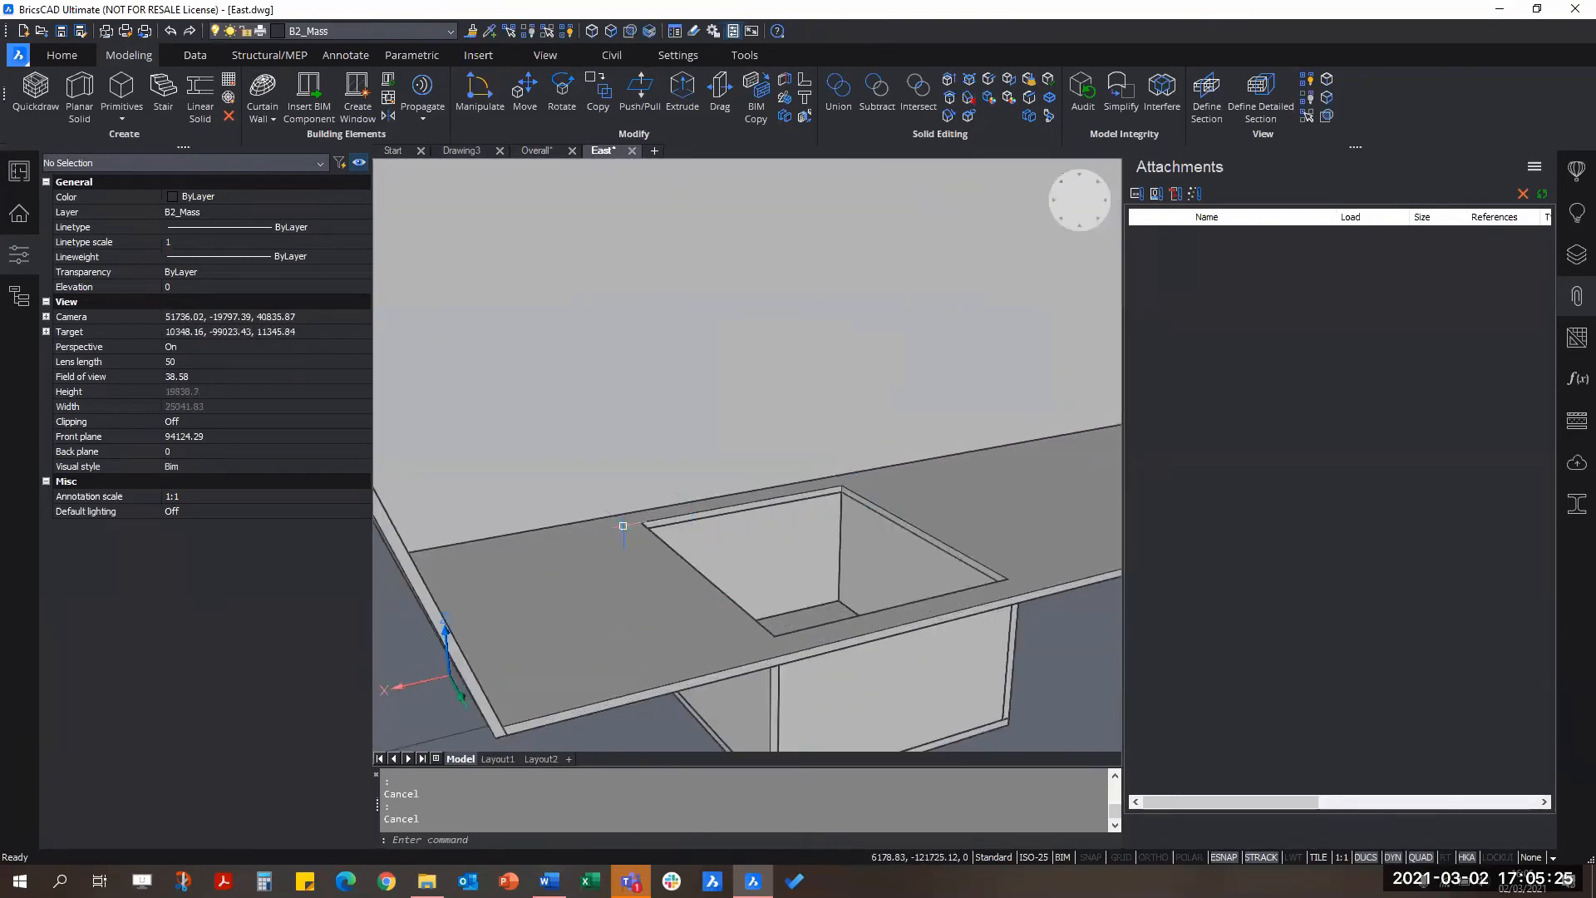
middle_click_drag(834, 595, 870, 588, "shift")
scroll(870, 588, "up", 2)
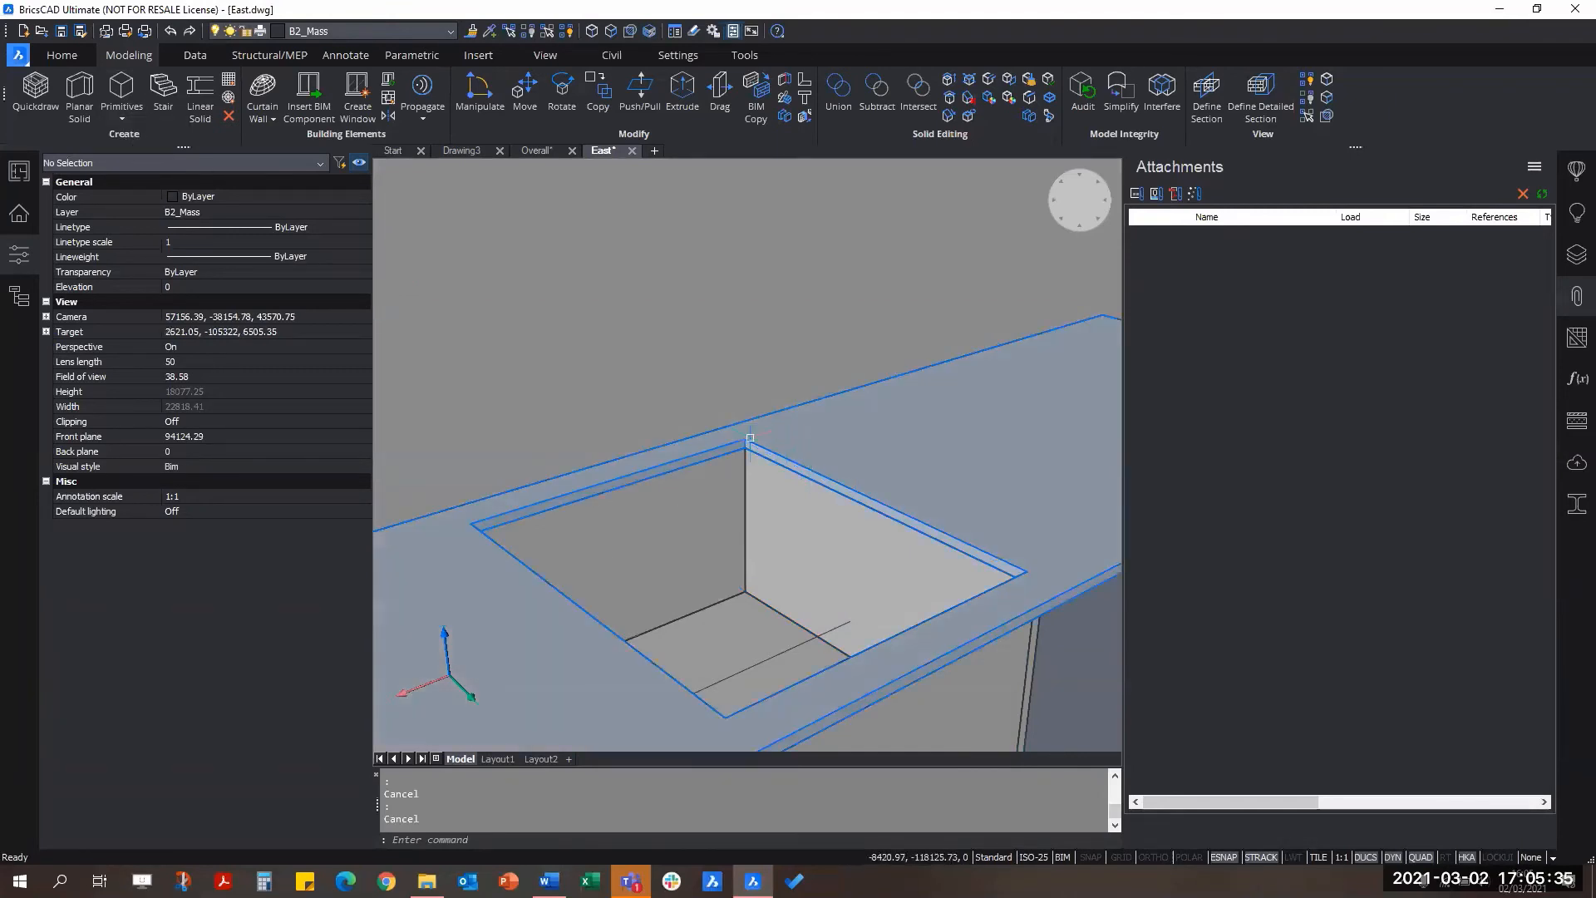
scroll(993, 560, "up", 3)
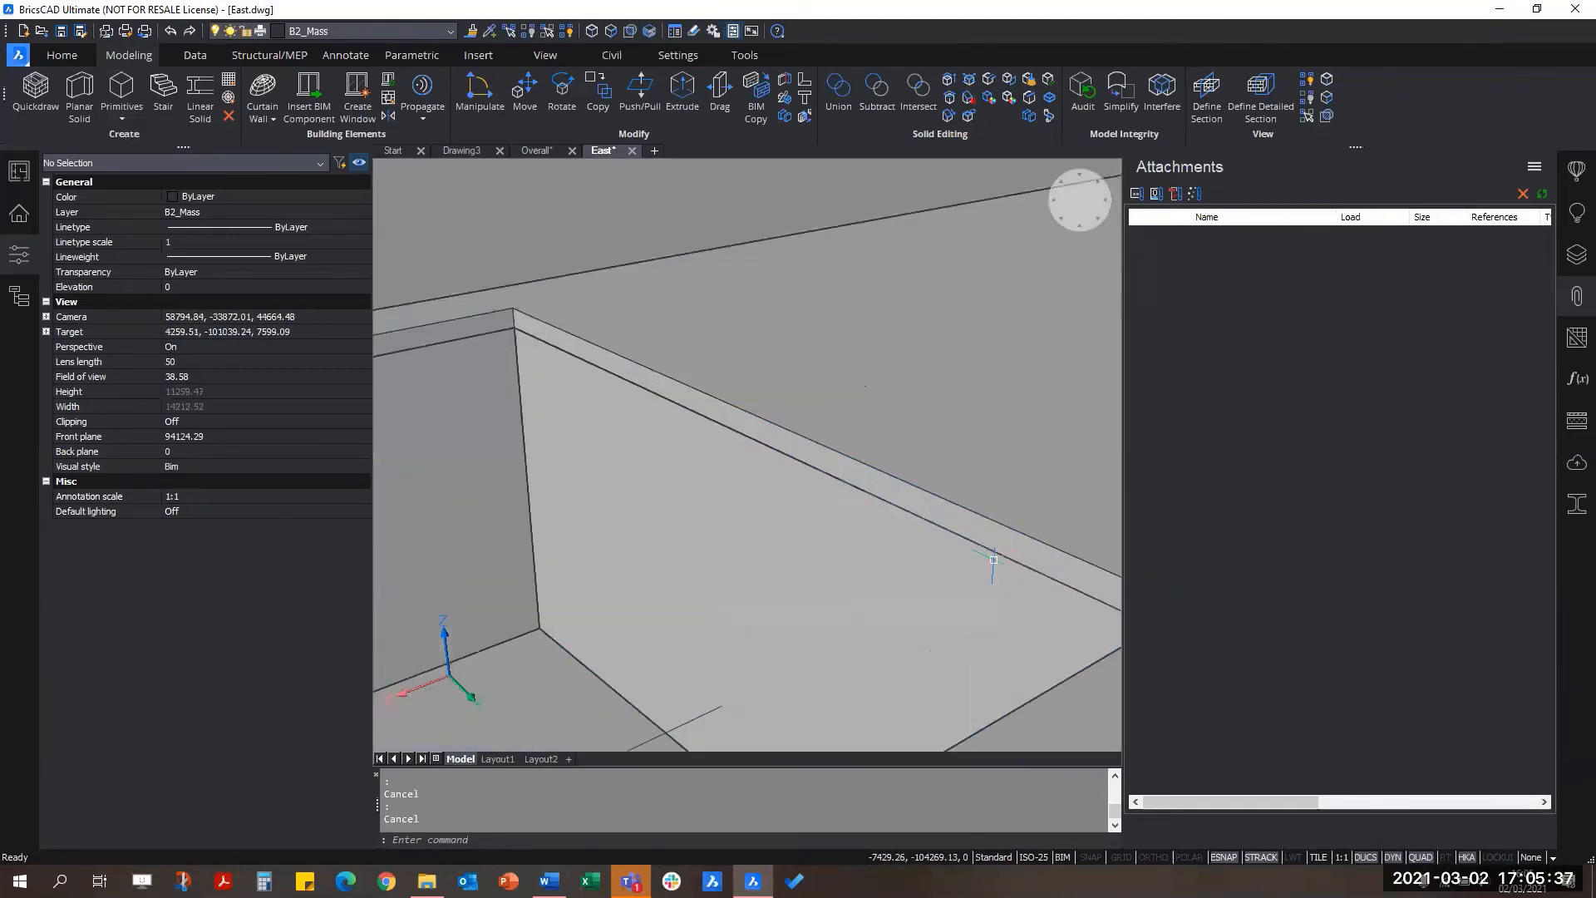
scroll(993, 560, "up", 1)
left_click(974, 524)
scroll(973, 524, "down", 3)
scroll(787, 472, "up", 4)
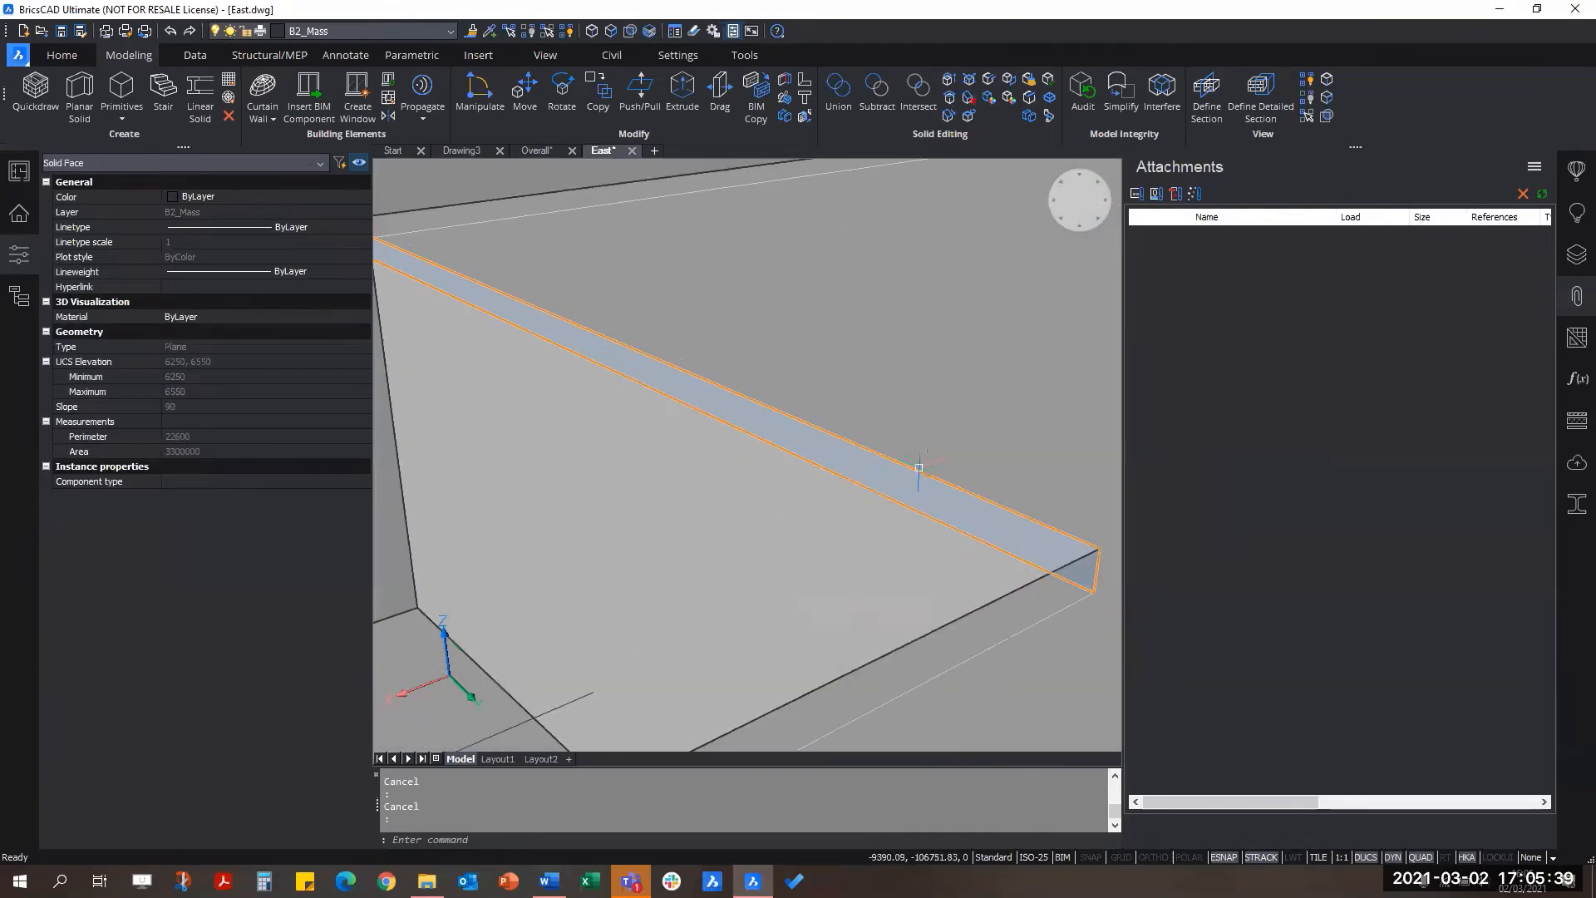
mouse_move(937, 494)
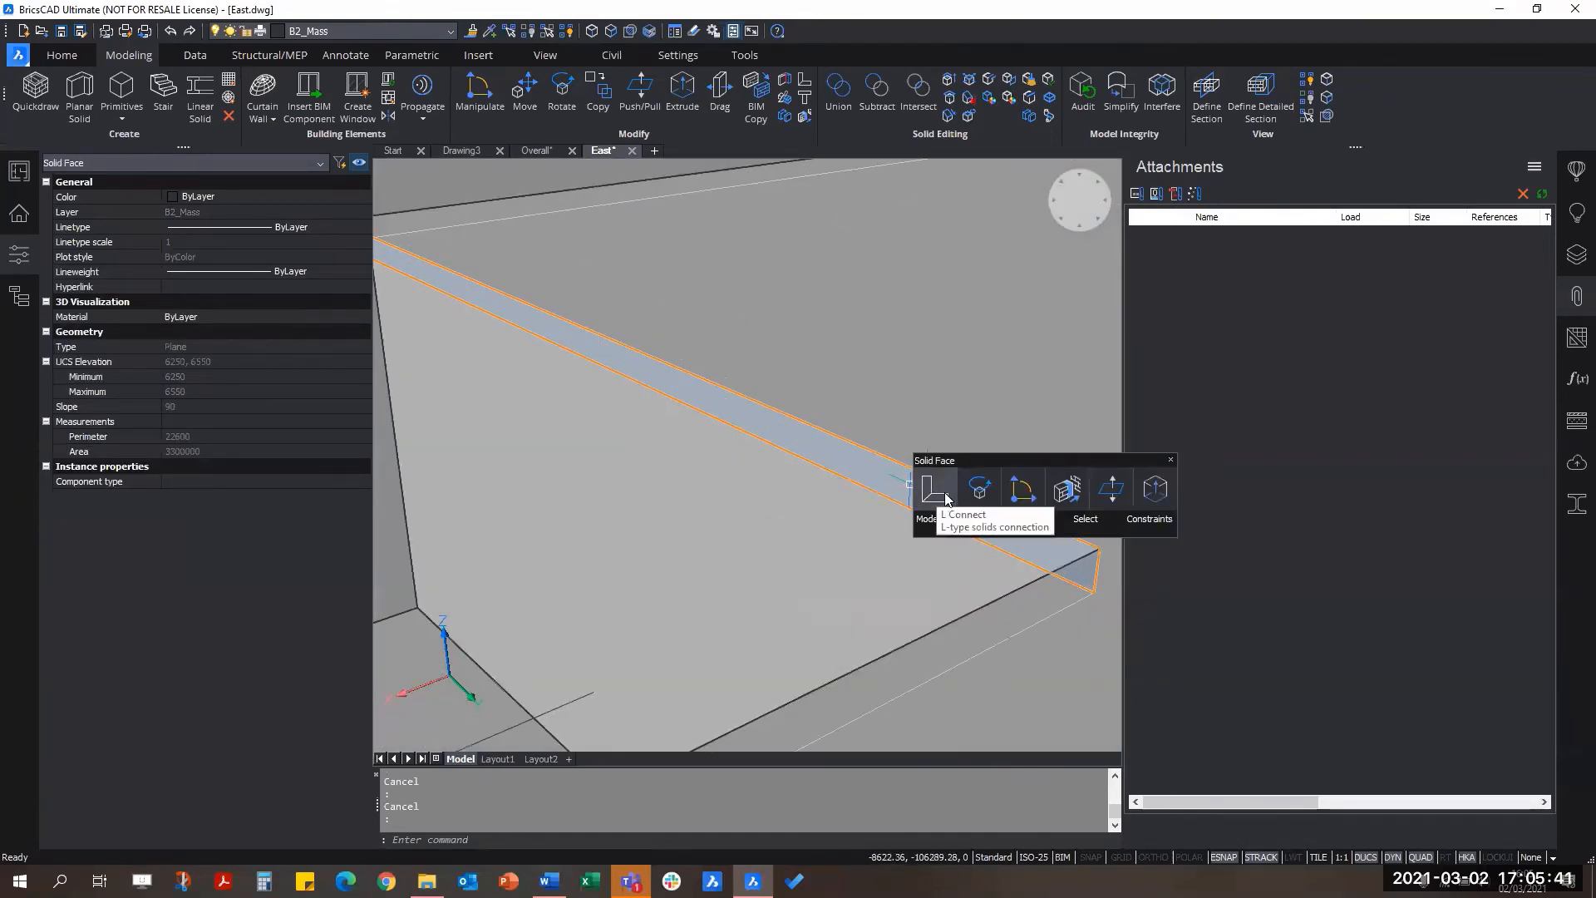
key("Escape")
Step: Close the rectangular opening in the raised floor slab by applying Connect With Nearest to its inner edge face
scroll(872, 472, "up", 2)
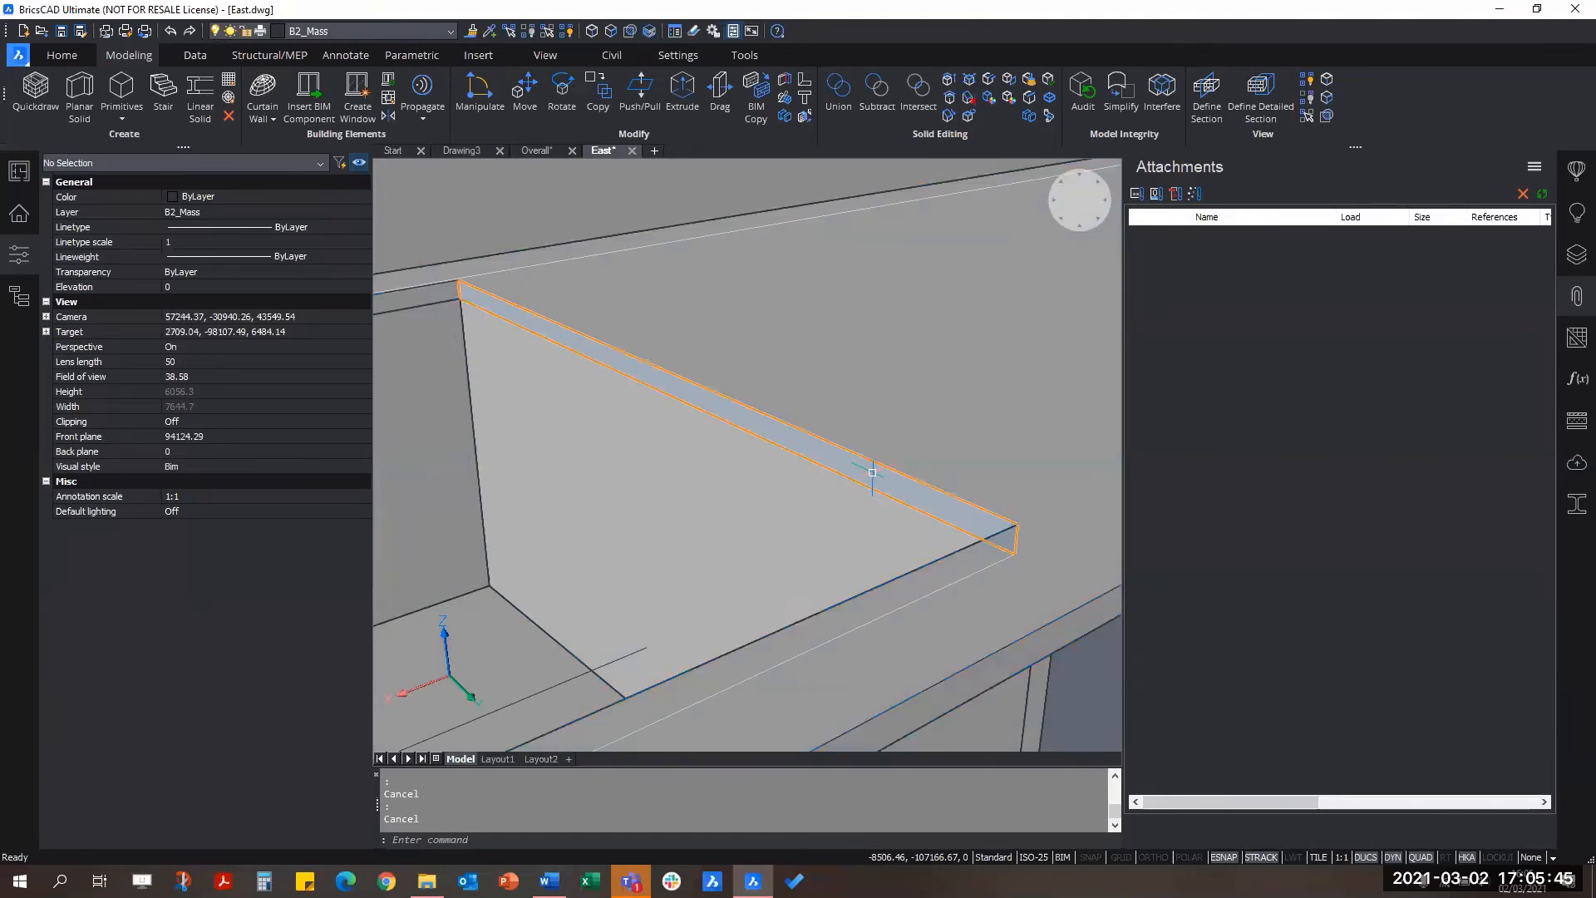
left_click(687, 395)
mouse_move(705, 405)
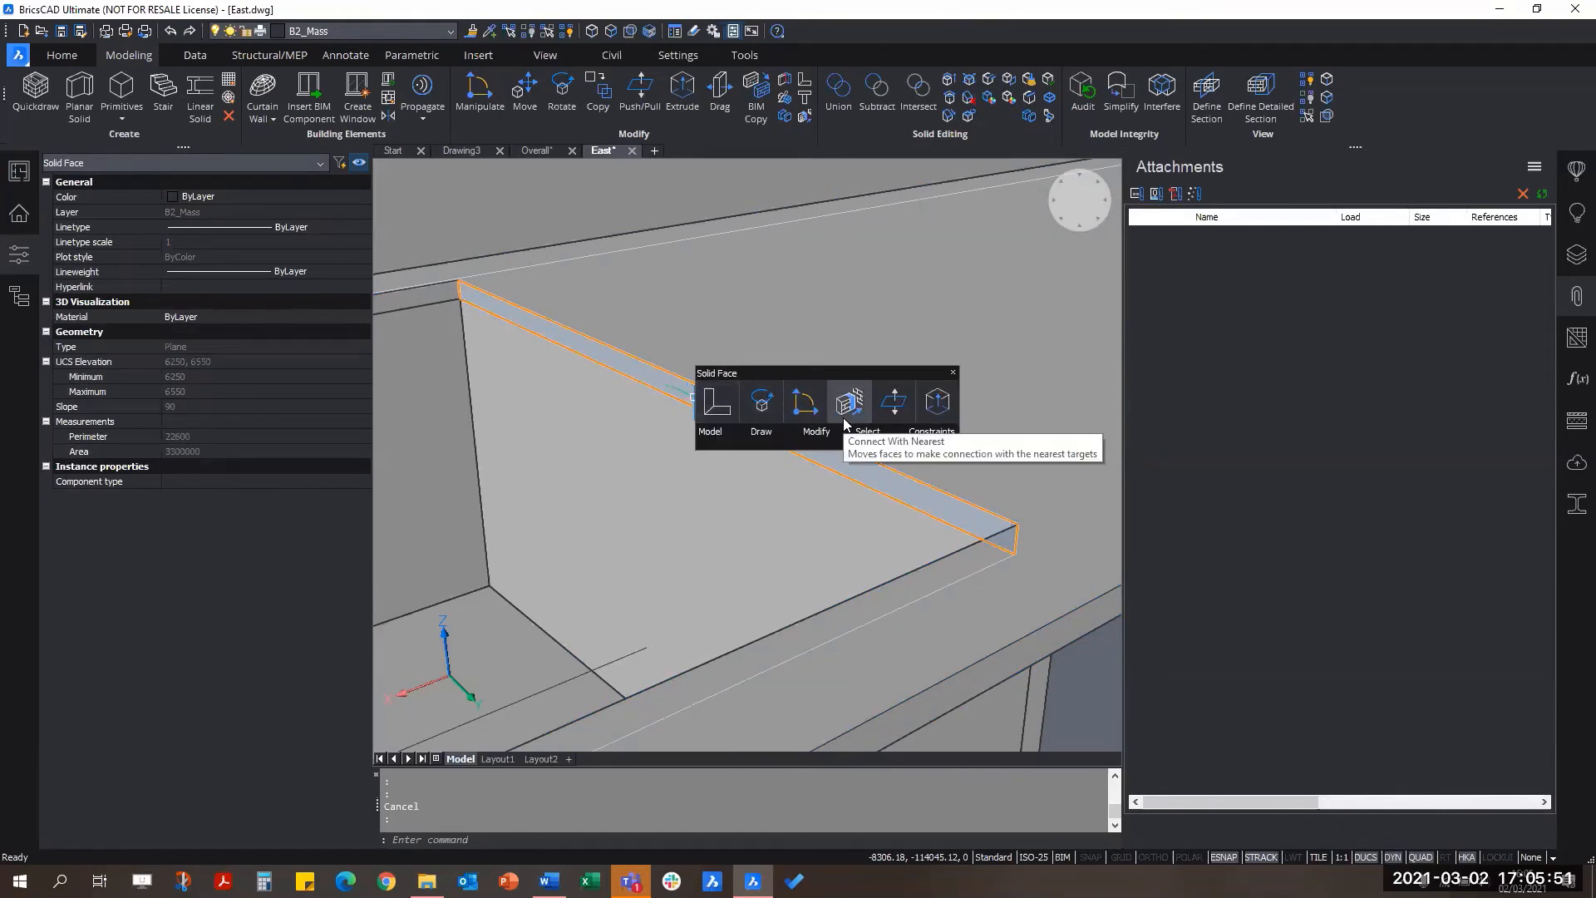
scroll(740, 494, "down", 5)
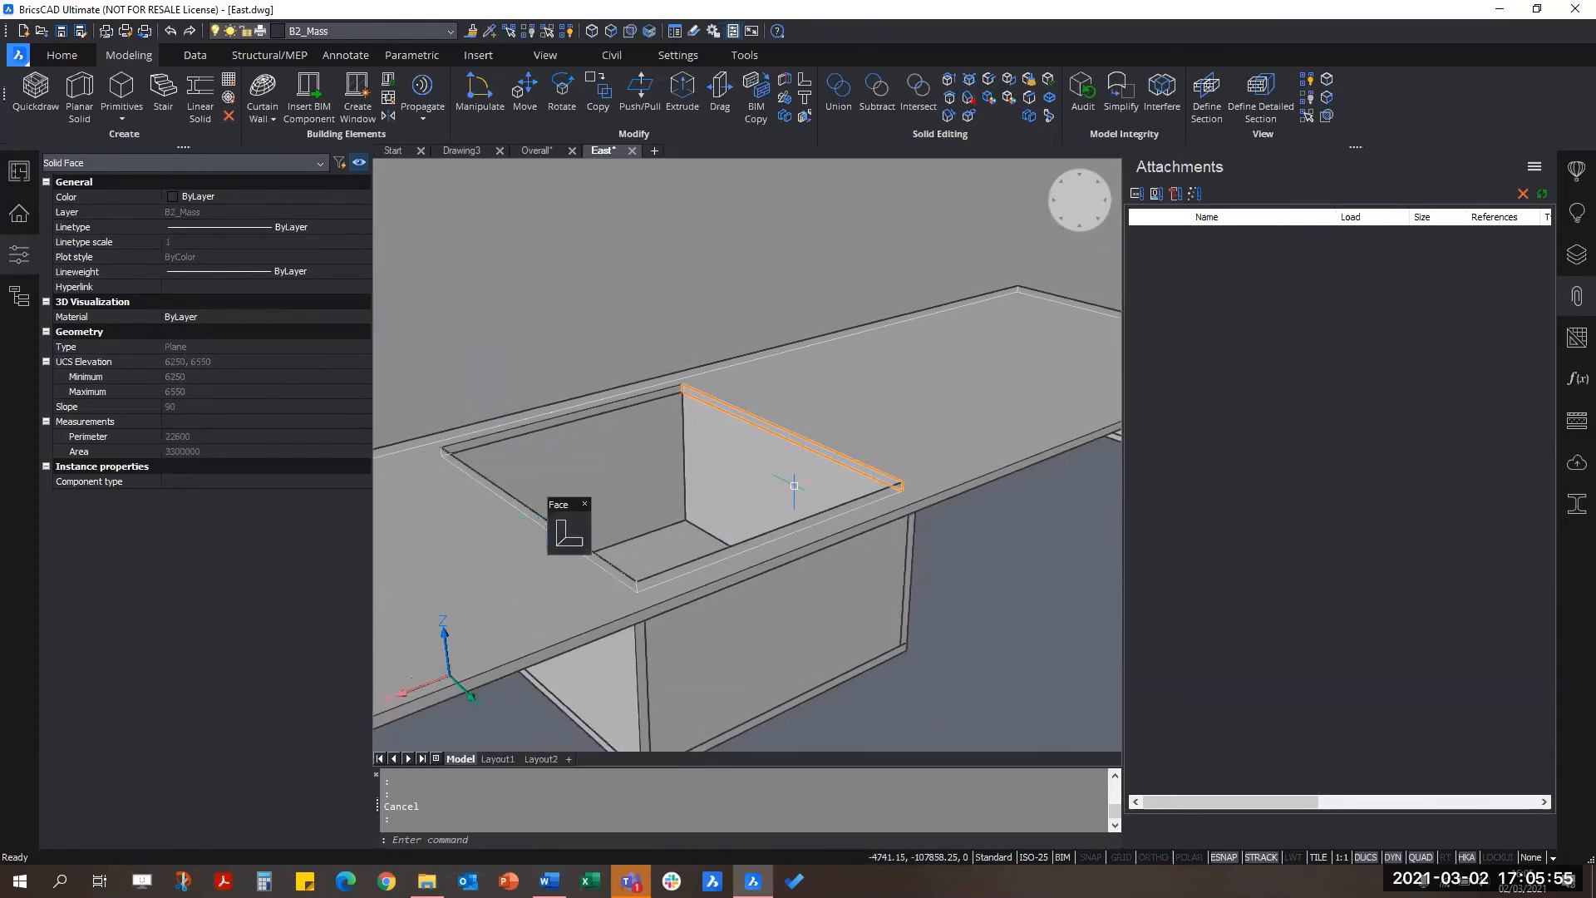
scroll(793, 486, "up", 4)
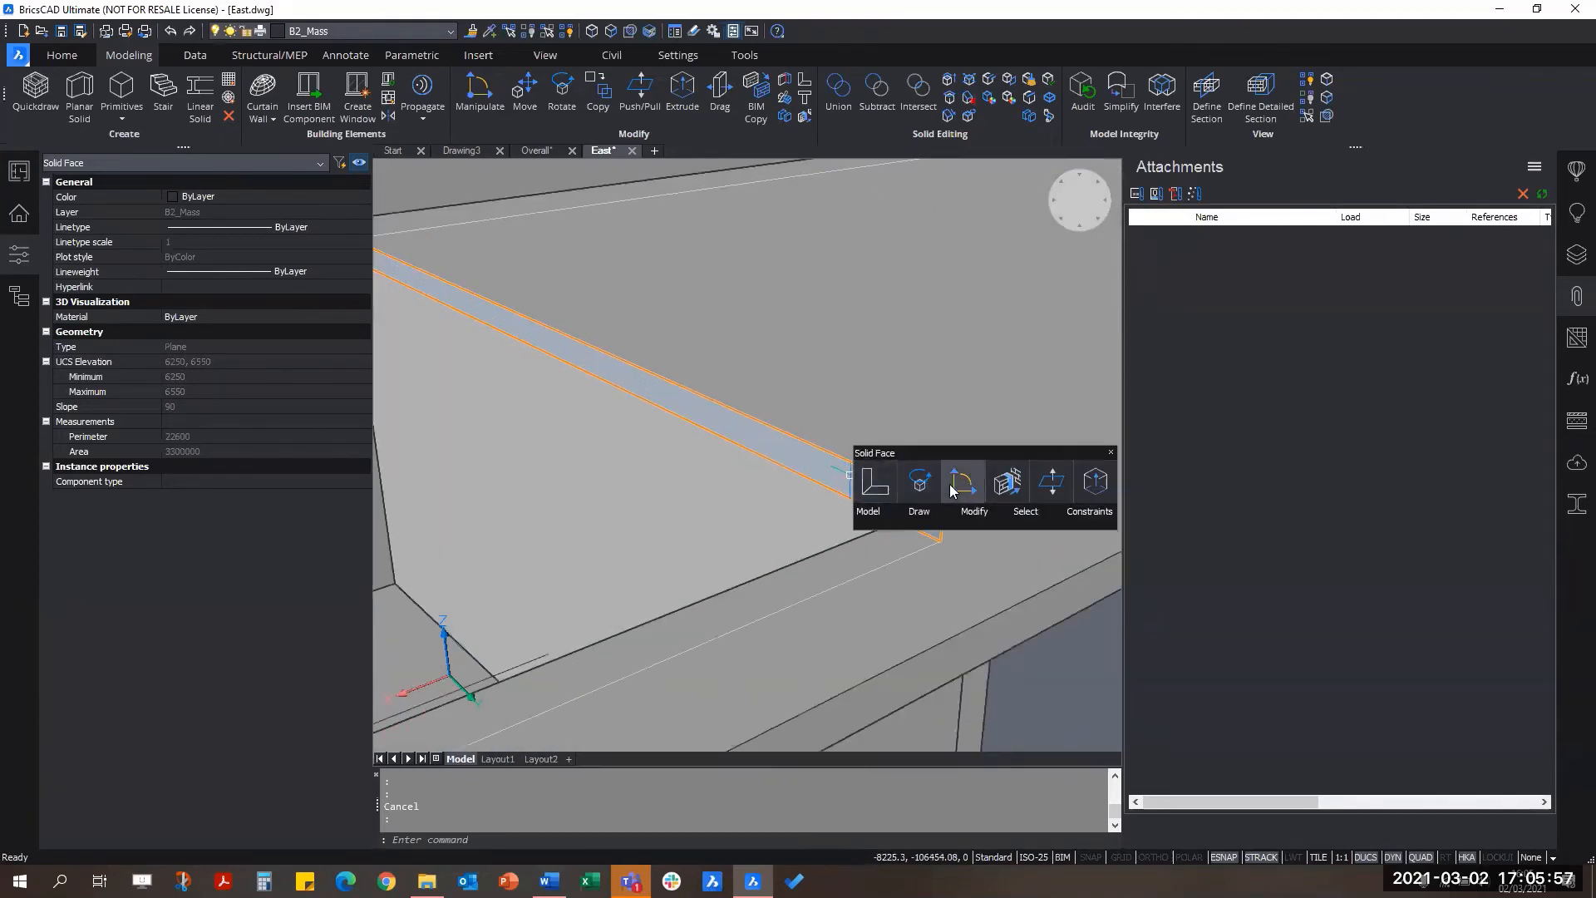
left_click(989, 491)
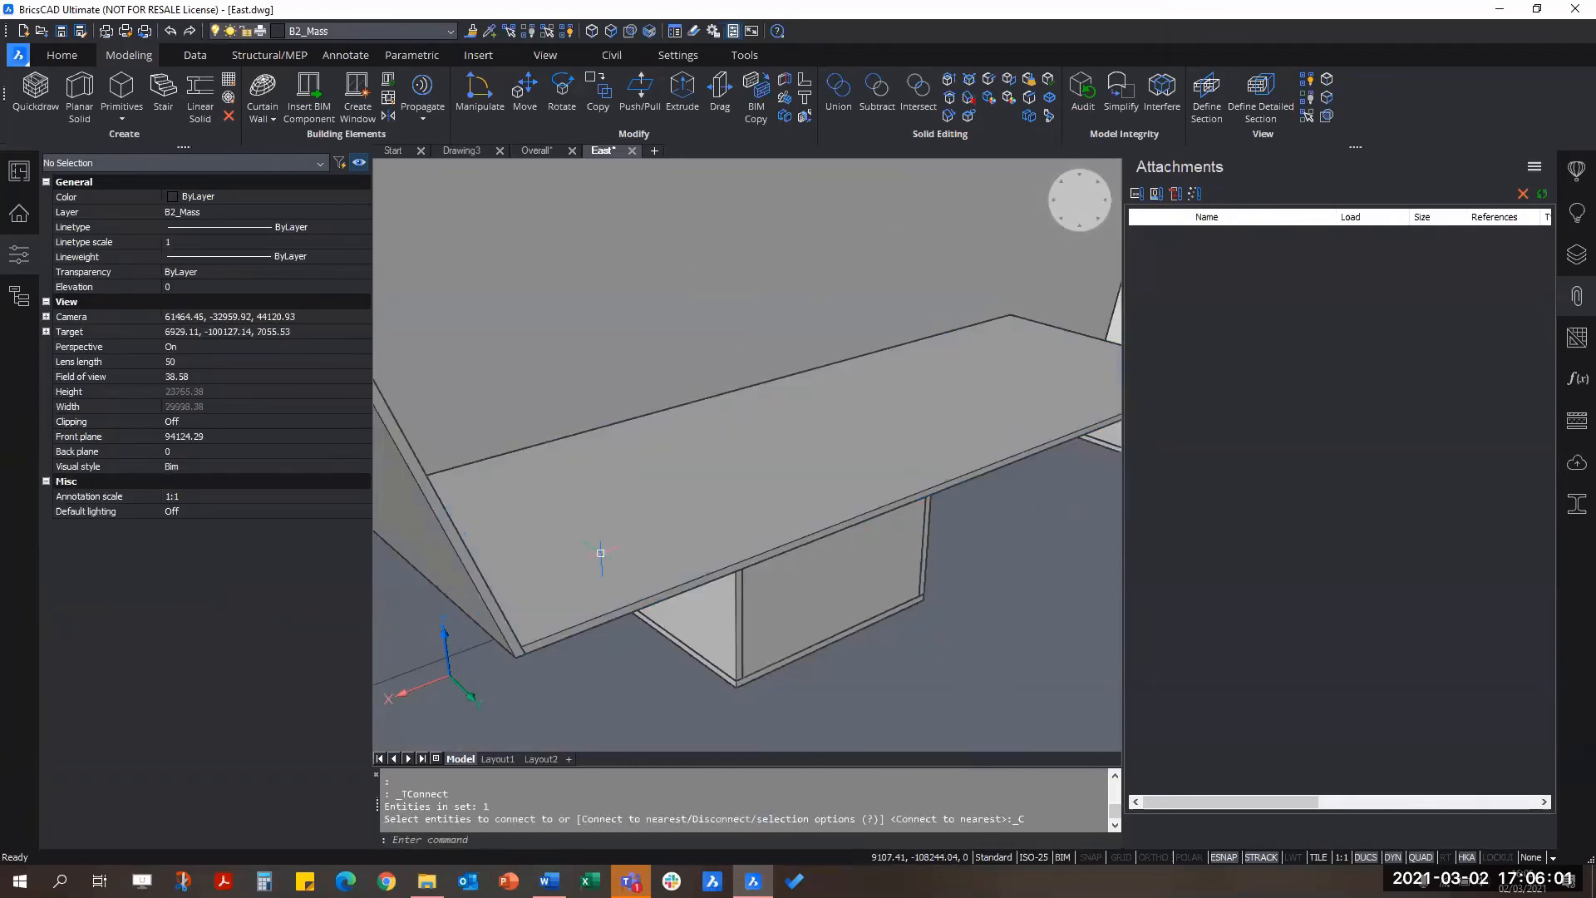
Step: Examine the closed floor slab from both sides, including its joint with the vertical panel of the lowered end floor
middle_click_drag(601, 557, 921, 591, "shift")
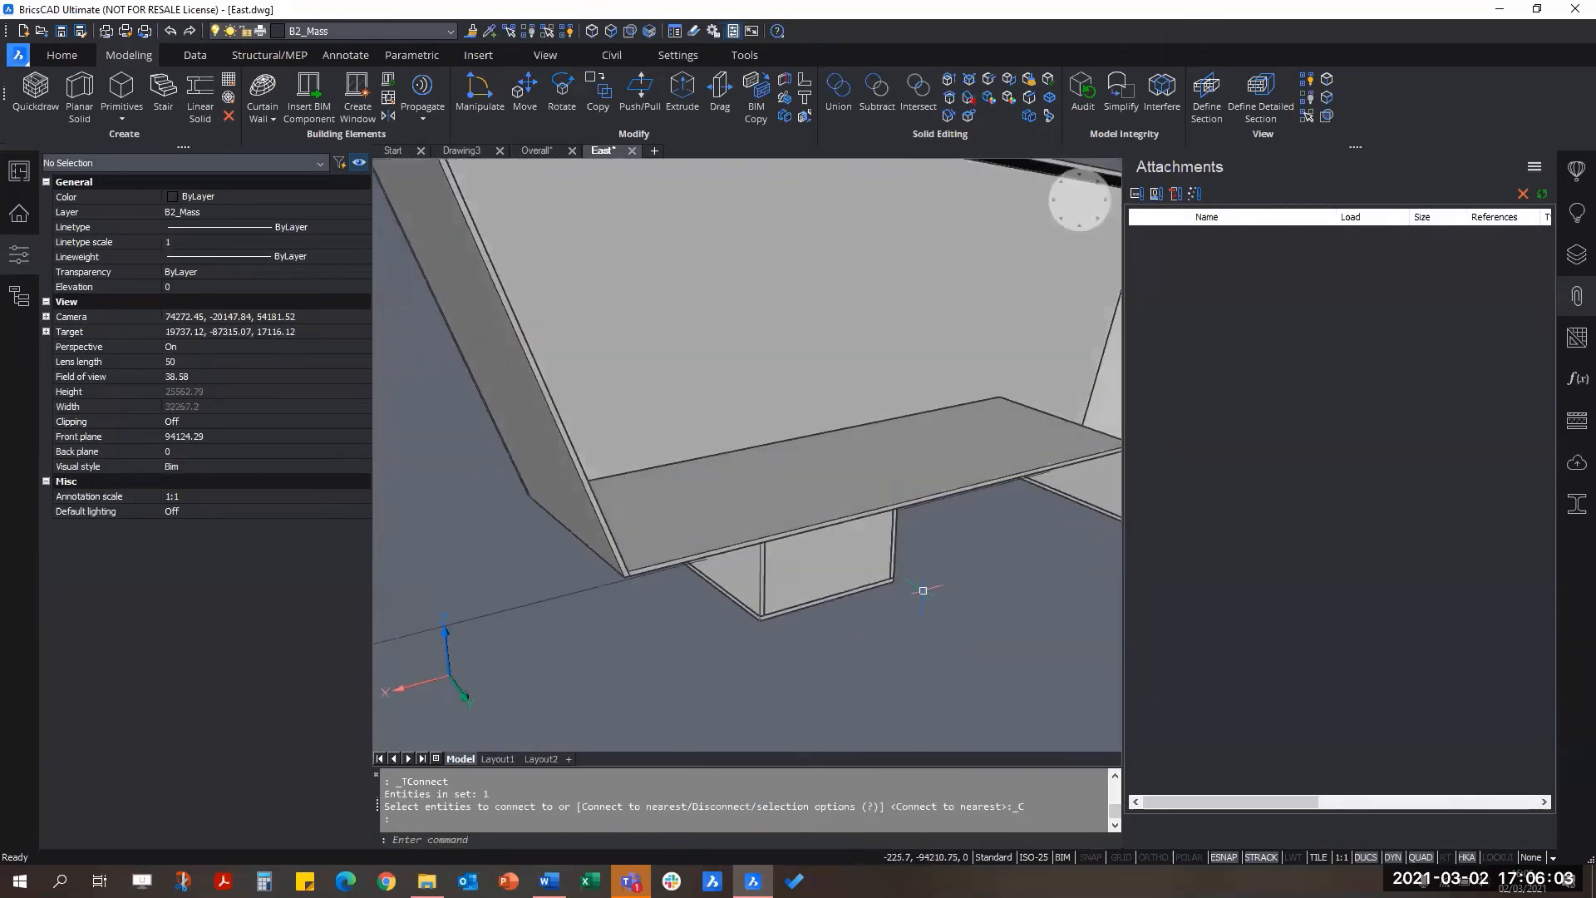
key("Escape")
key("Escape")
left_click(867, 479)
middle_click_drag(867, 479, 810, 603, "shift")
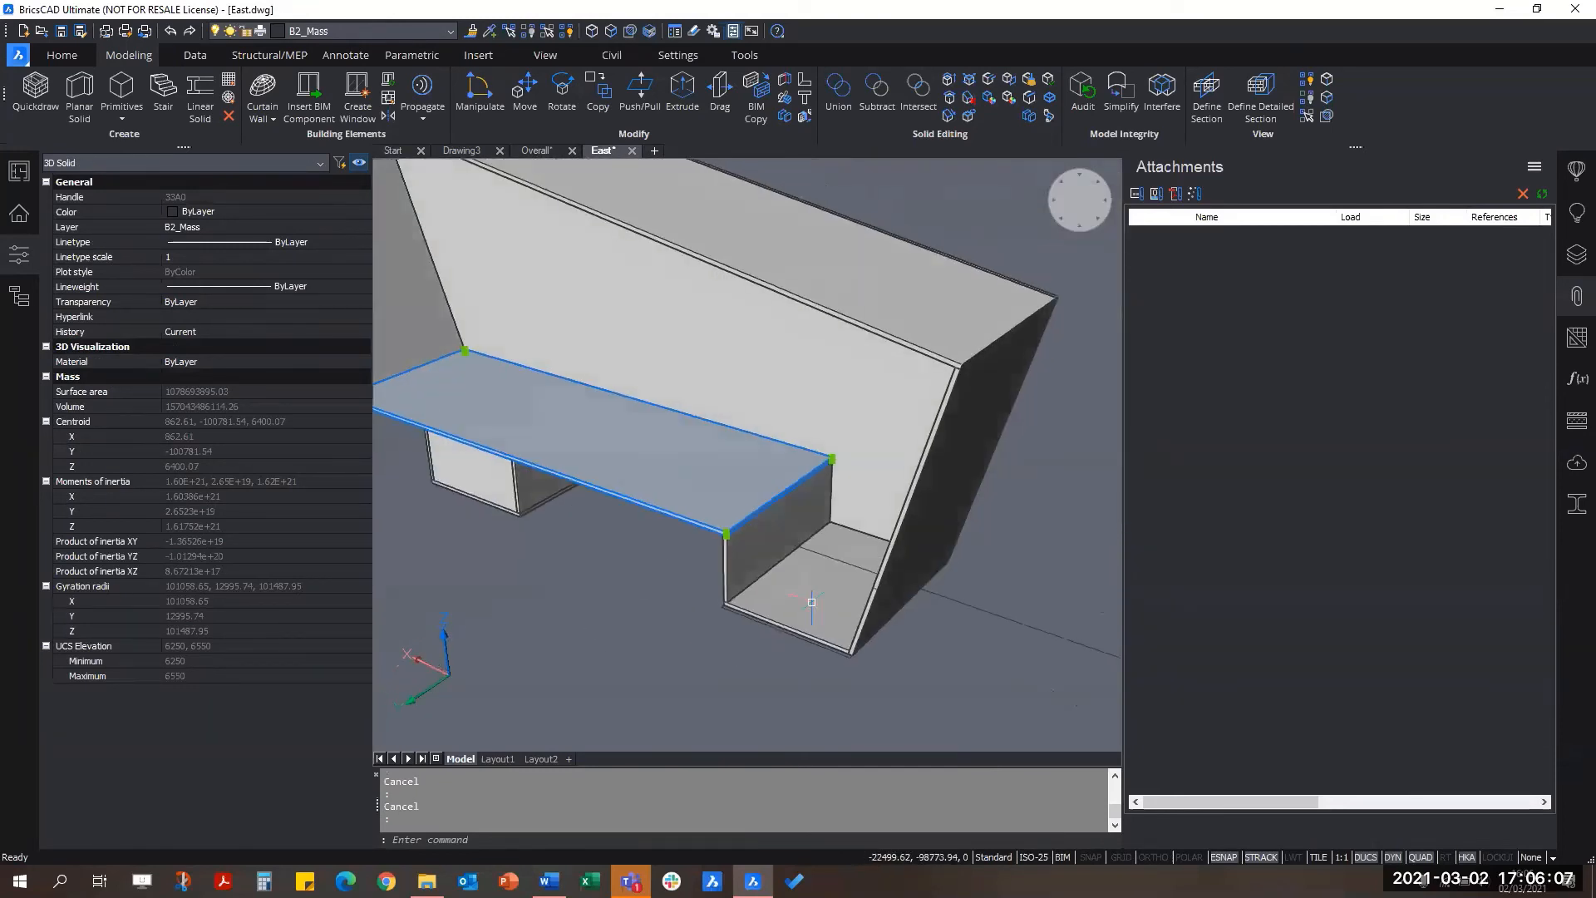
scroll(707, 581, "up", 4)
middle_click_drag(789, 540, 775, 511, "shift")
key("Escape")
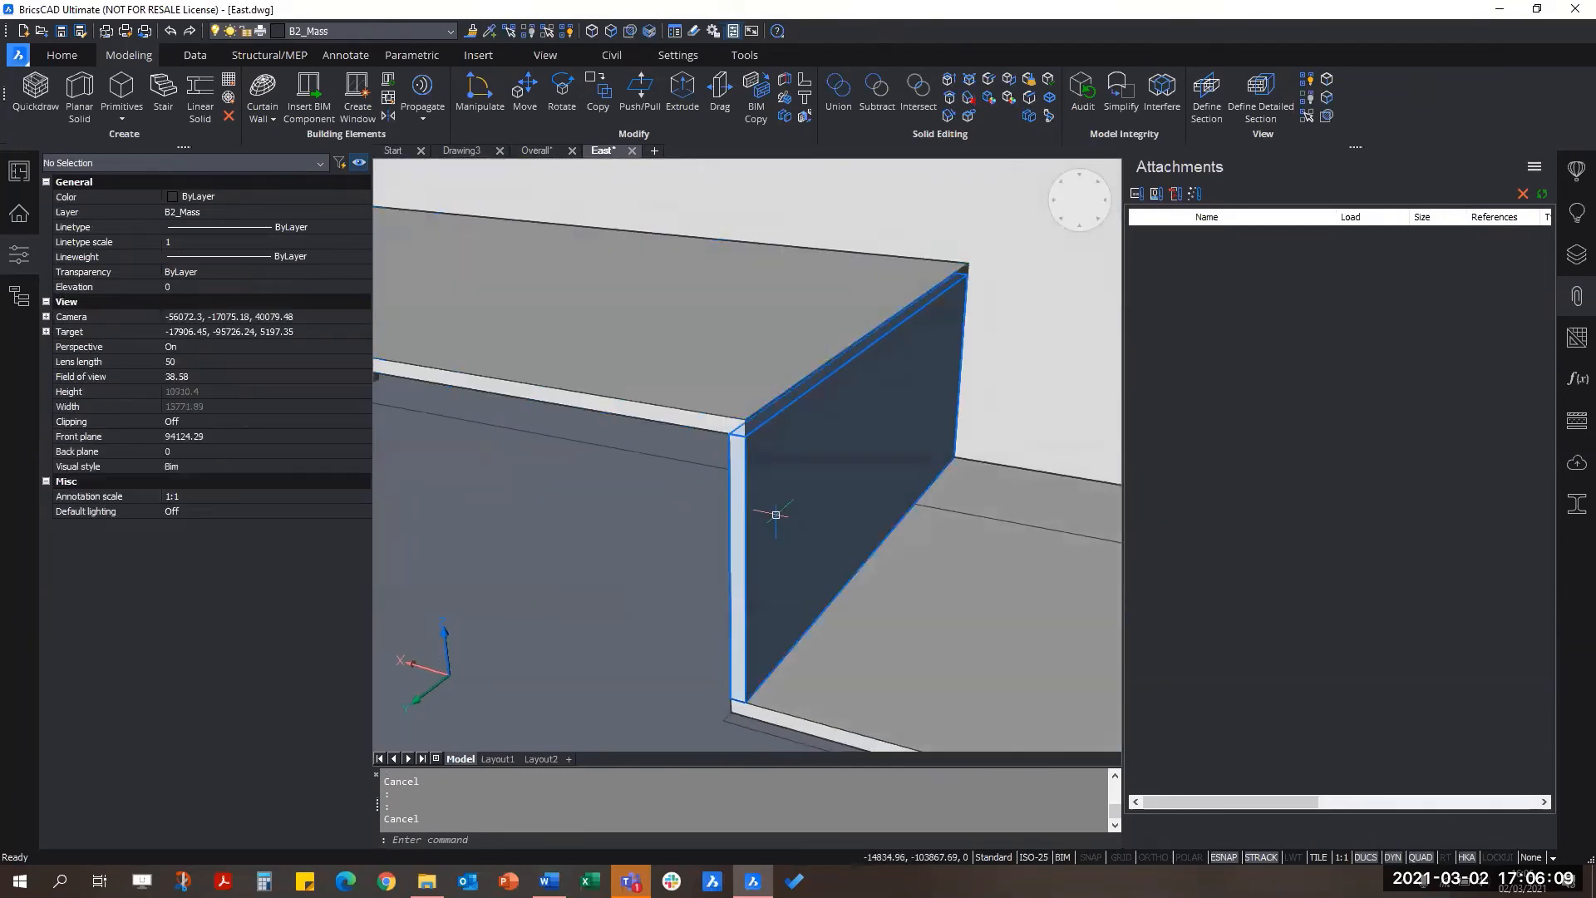
left_click(82, 57)
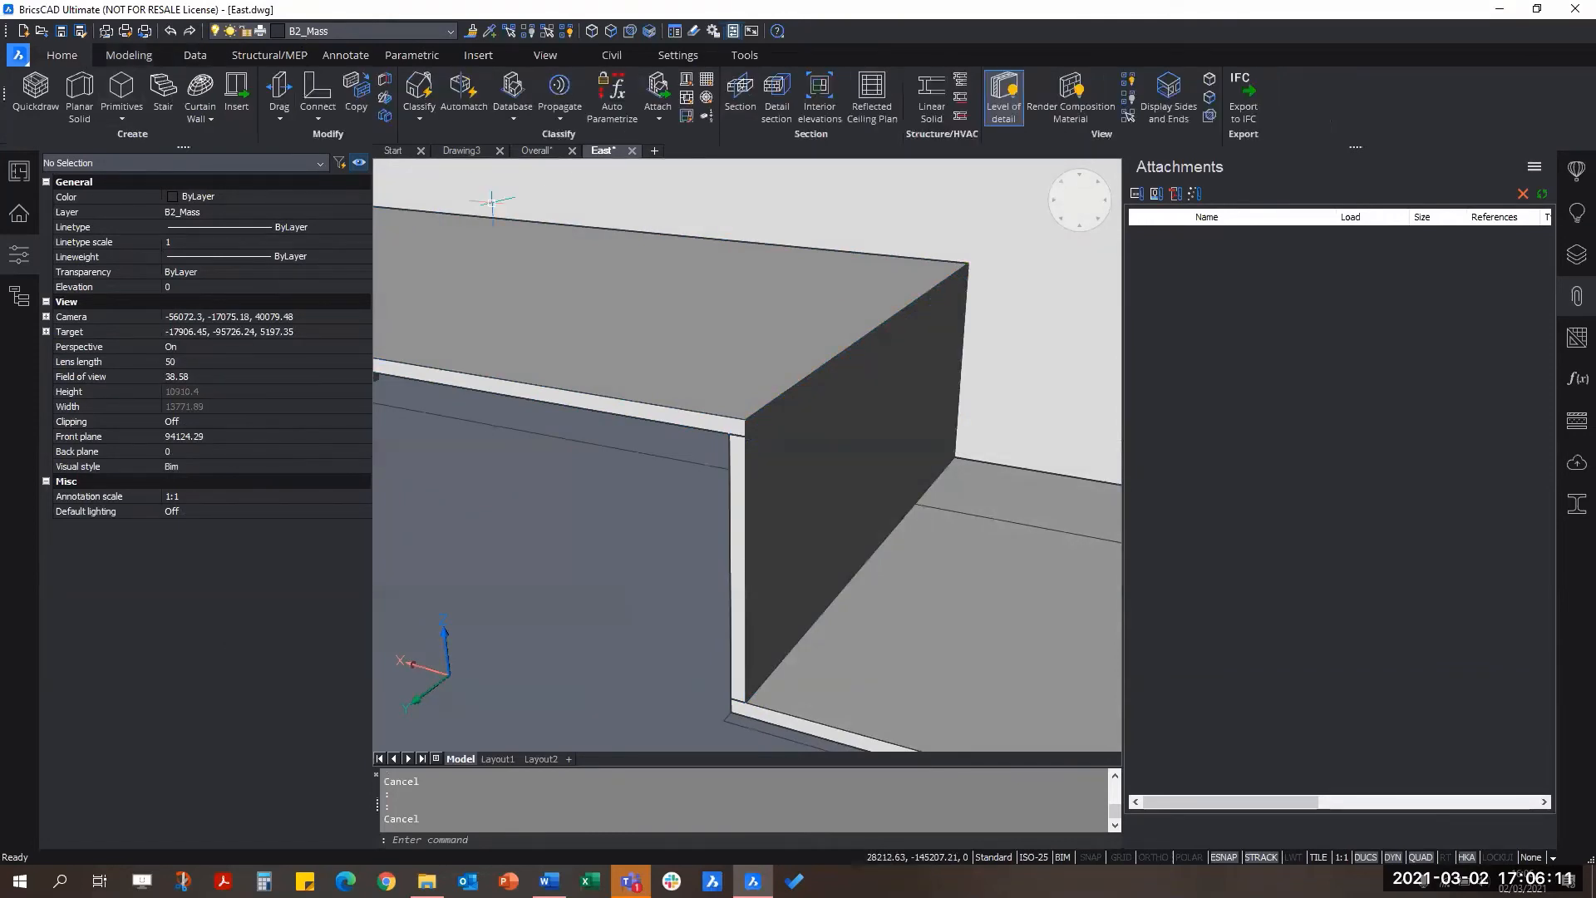
Step: L-Connect the raised floor slab and the vertical panel at the lowered end, choosing the square joint where the panel runs through to the slab's top surface
scroll(896, 602, "down", 3)
scroll(883, 541, "up", 6)
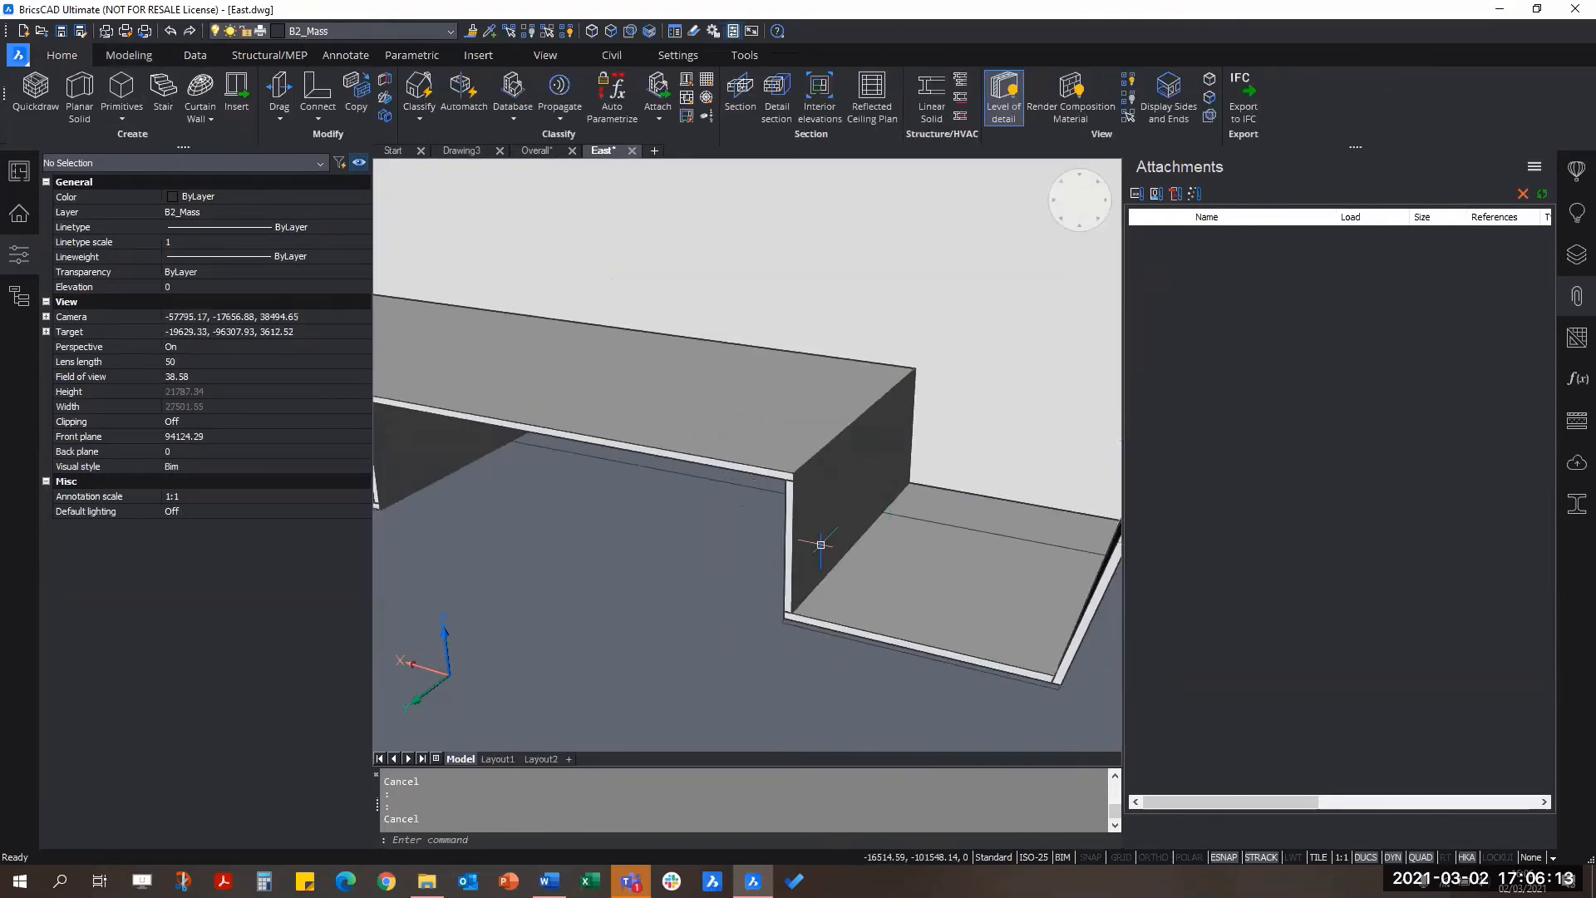
left_click(766, 506)
left_click(693, 359)
middle_click_drag(709, 477, 798, 504, "shift")
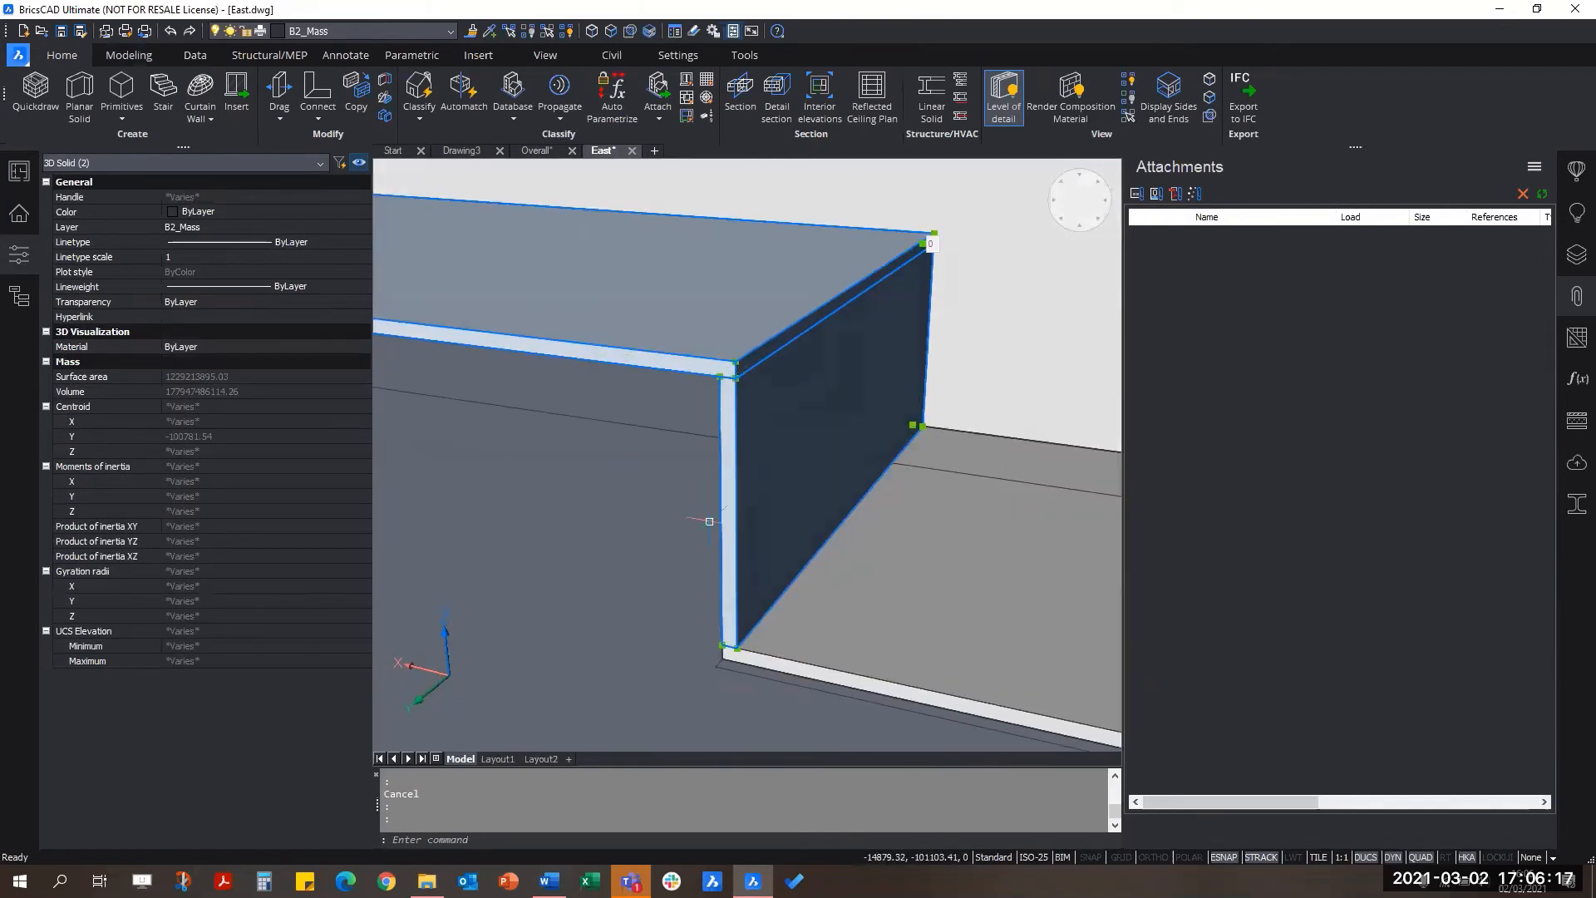
left_click(318, 91)
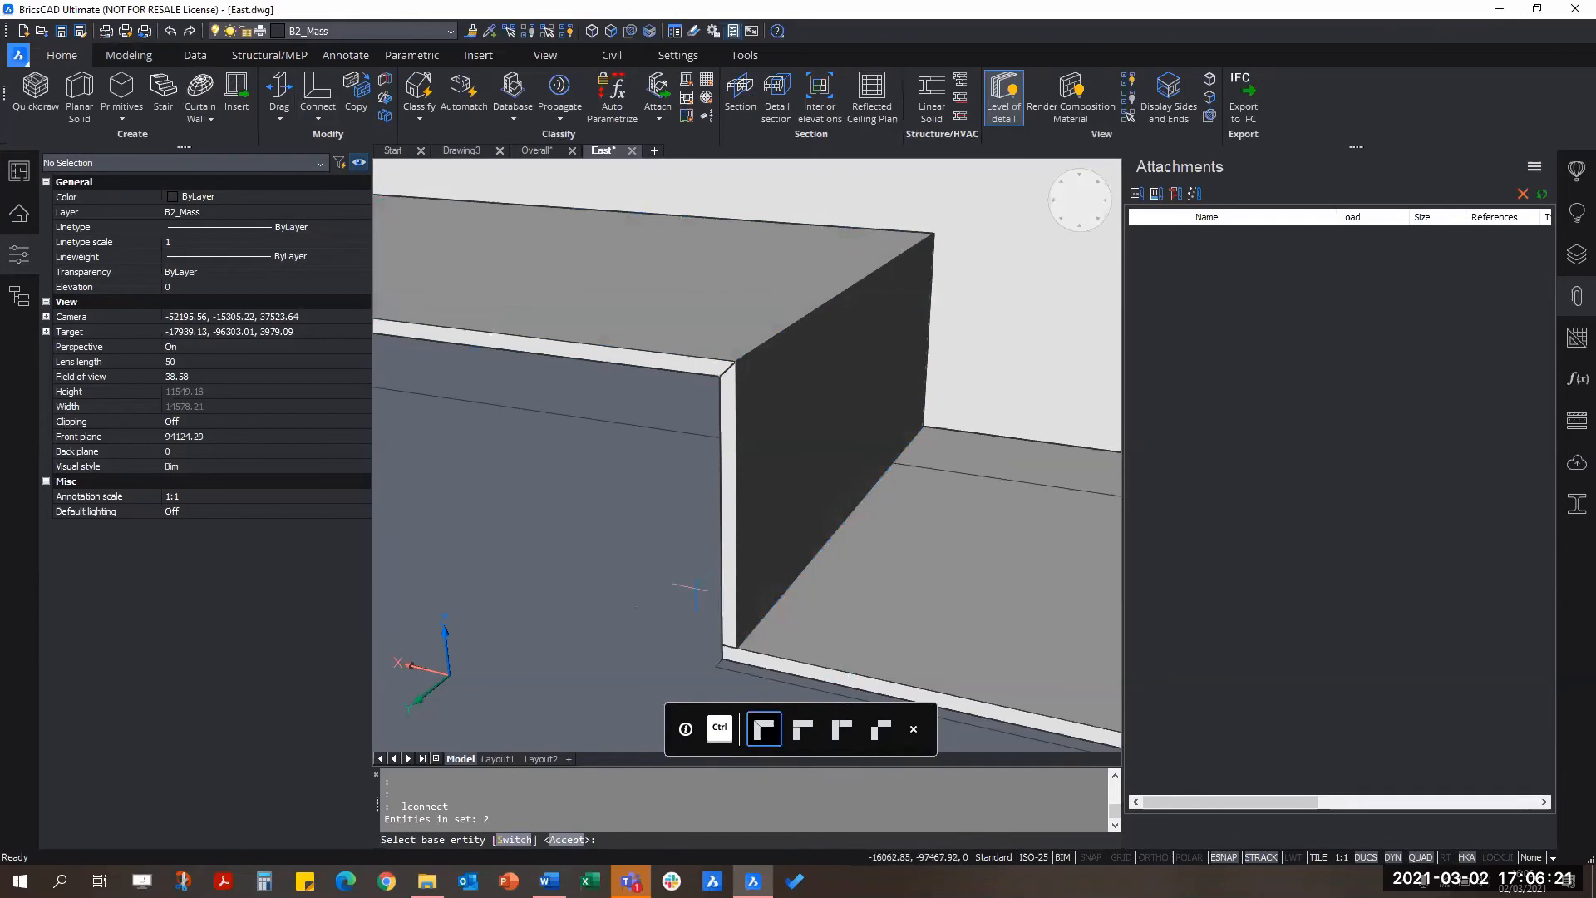
key("ctrl")
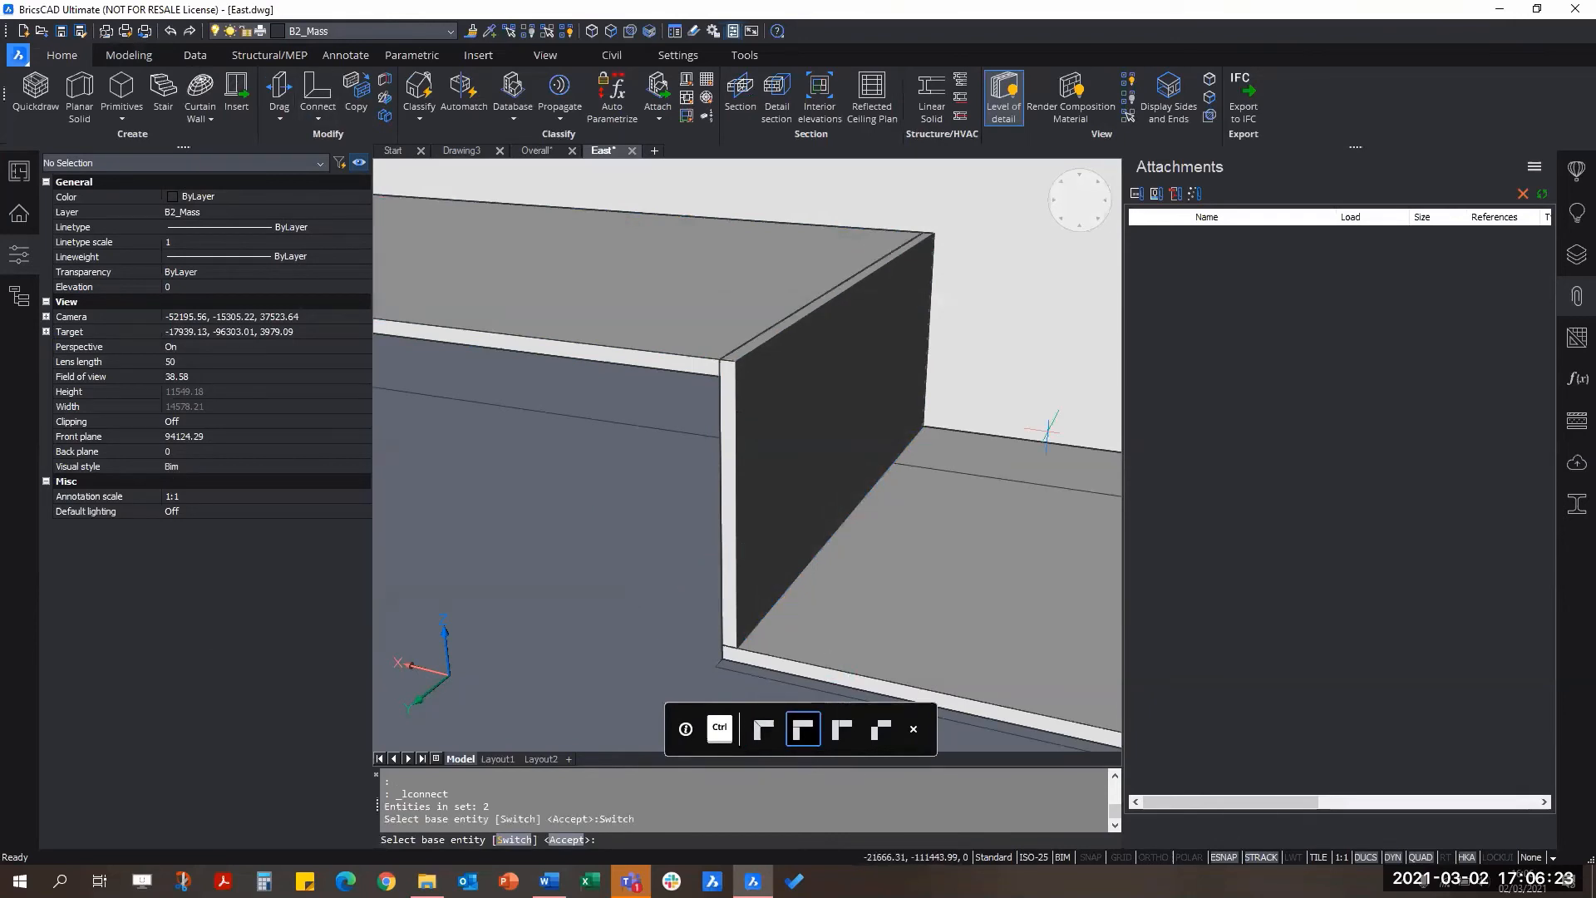
key("ctrl")
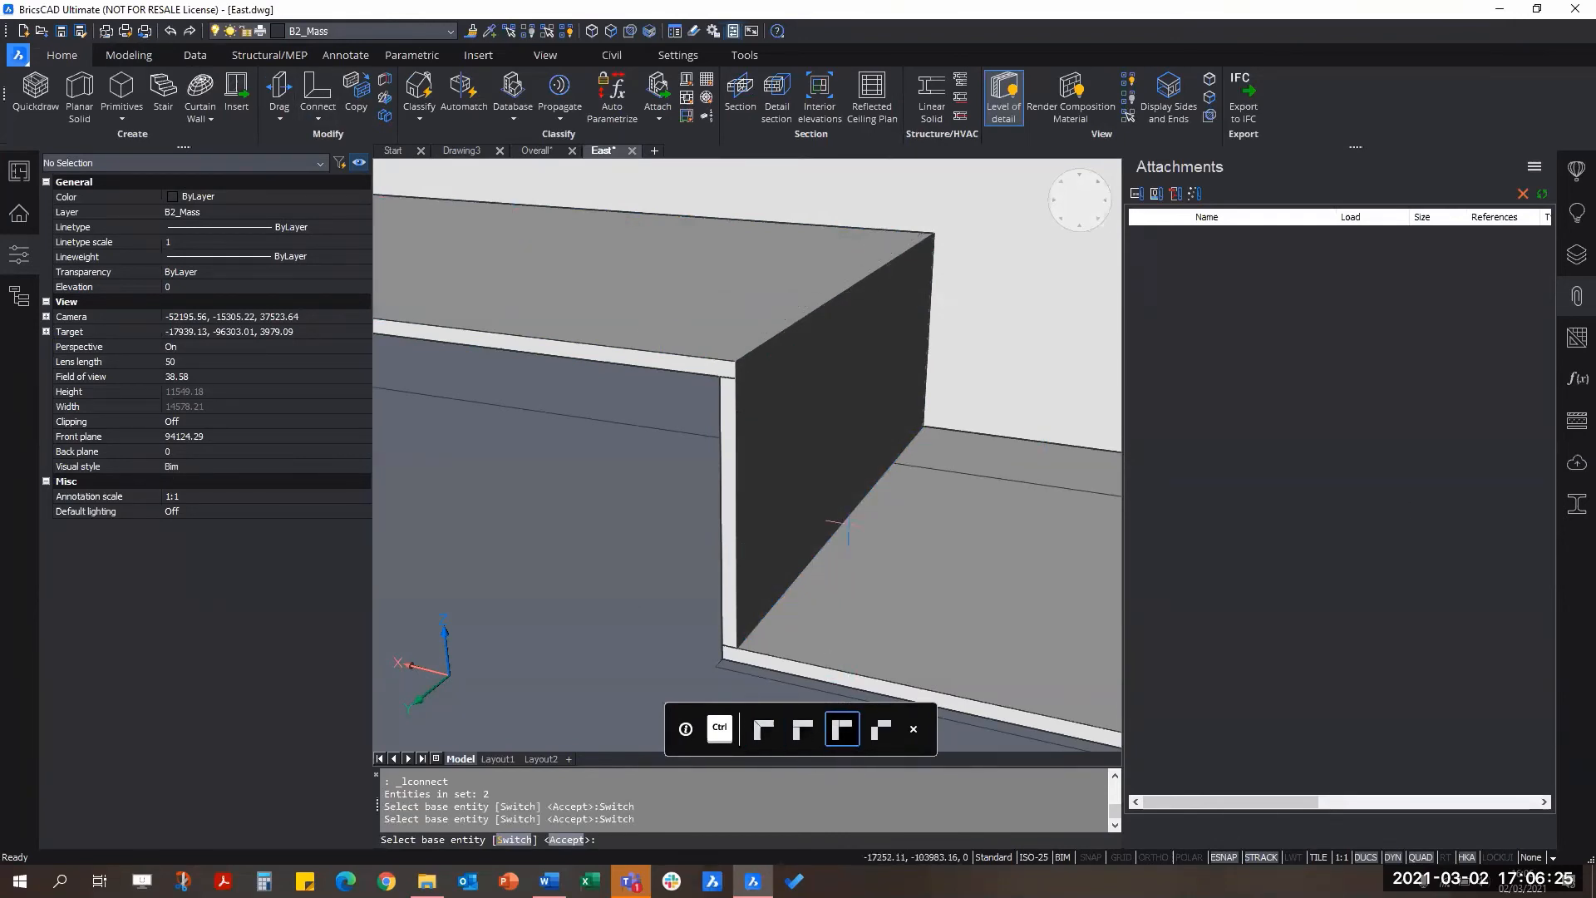
key("ctrl")
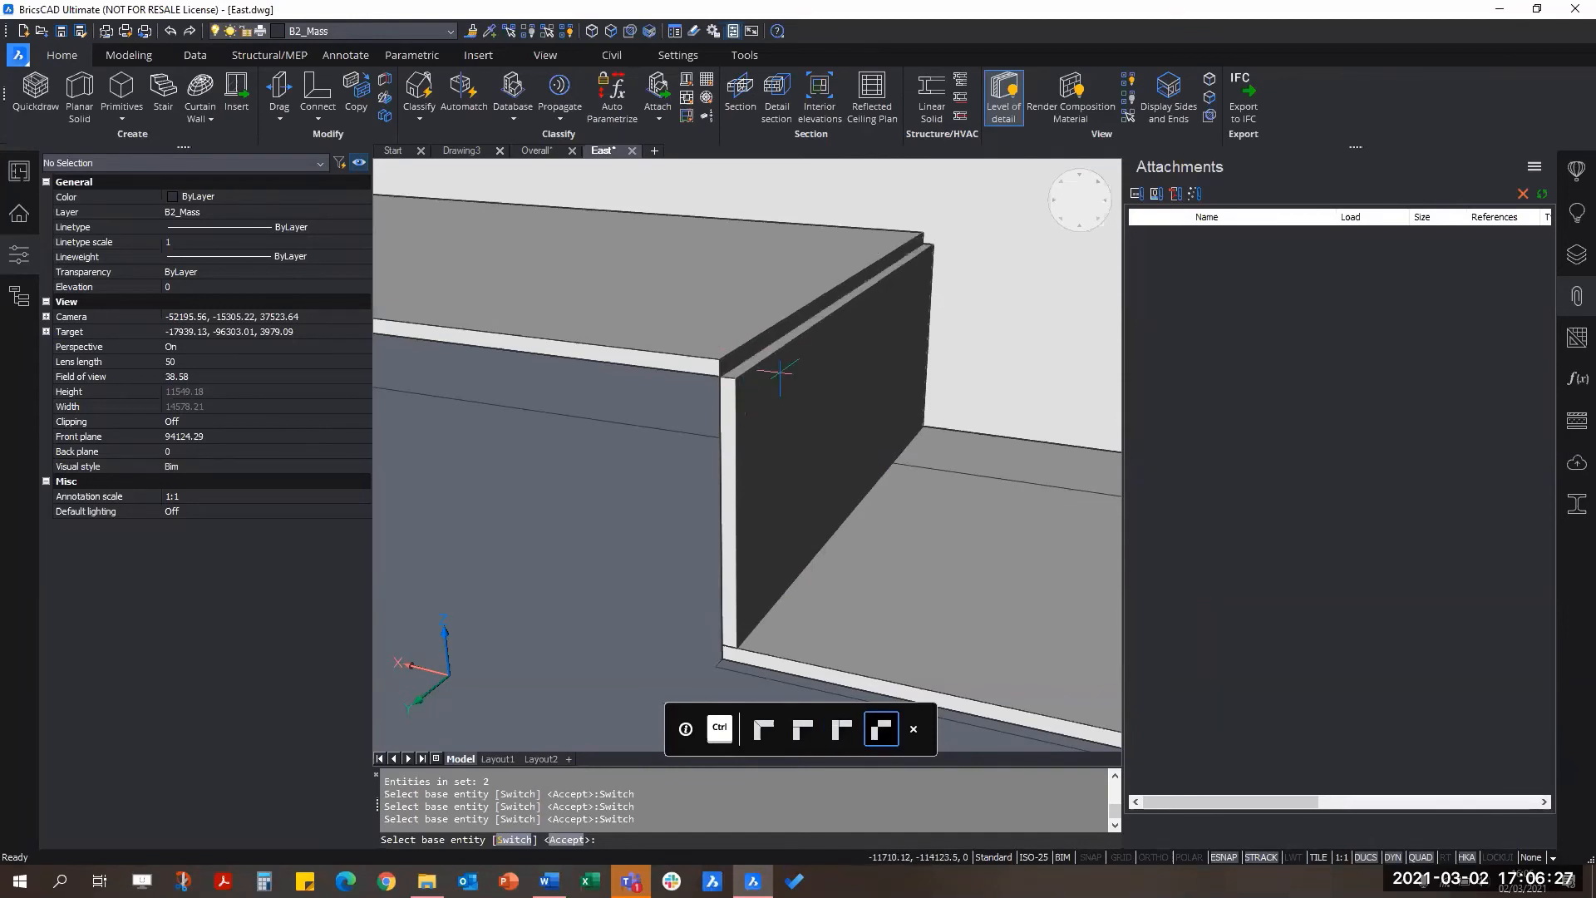
key("ctrl")
key("ctrl")
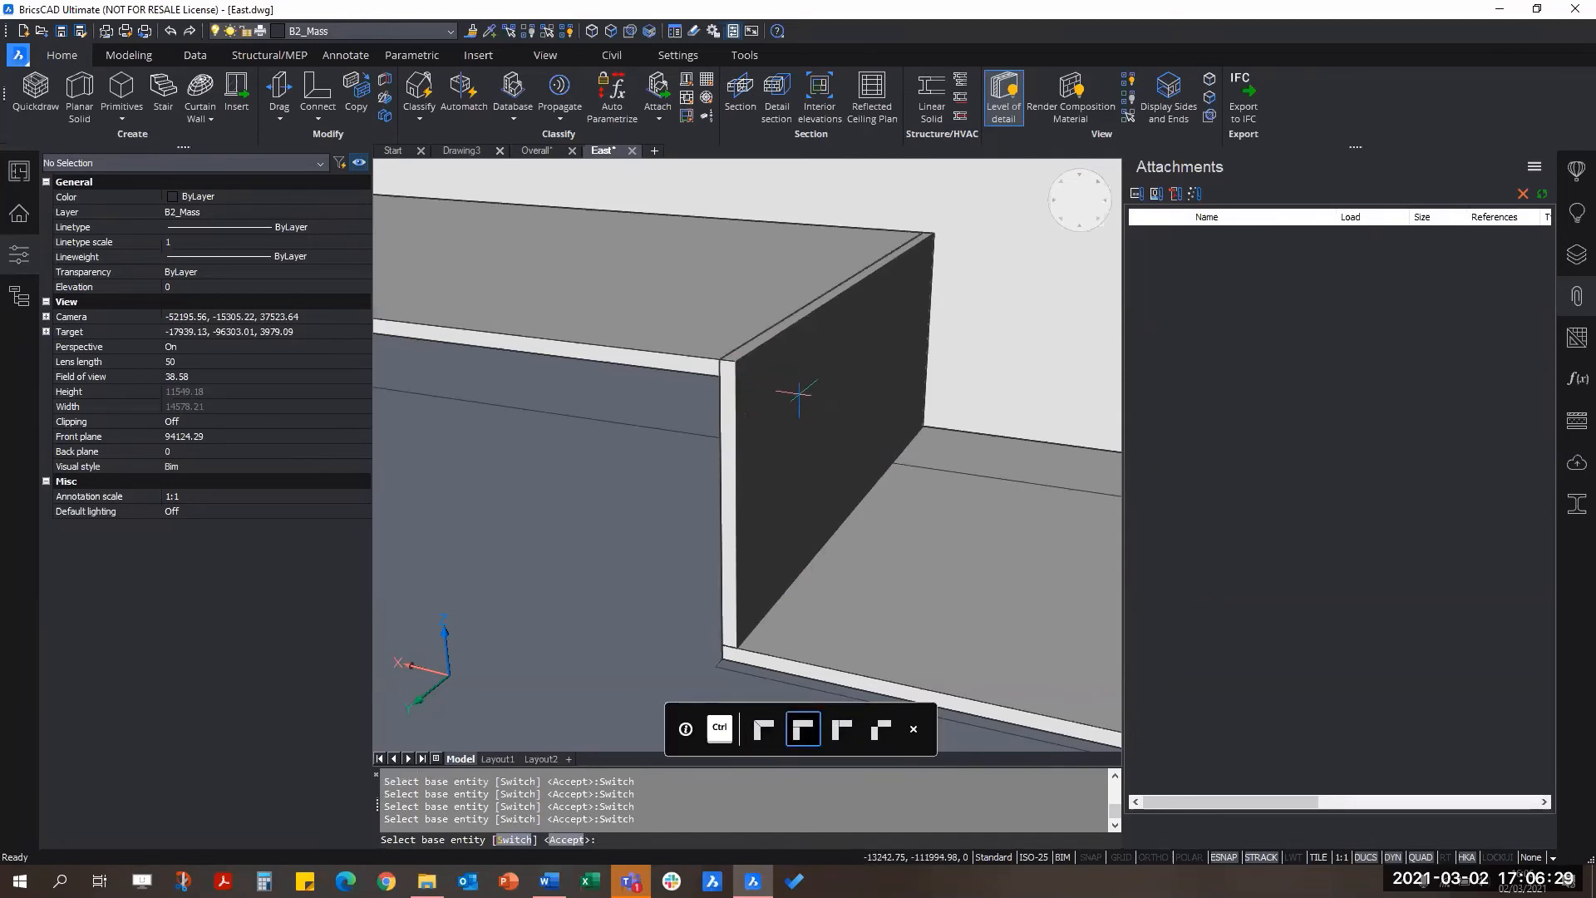
key("Return")
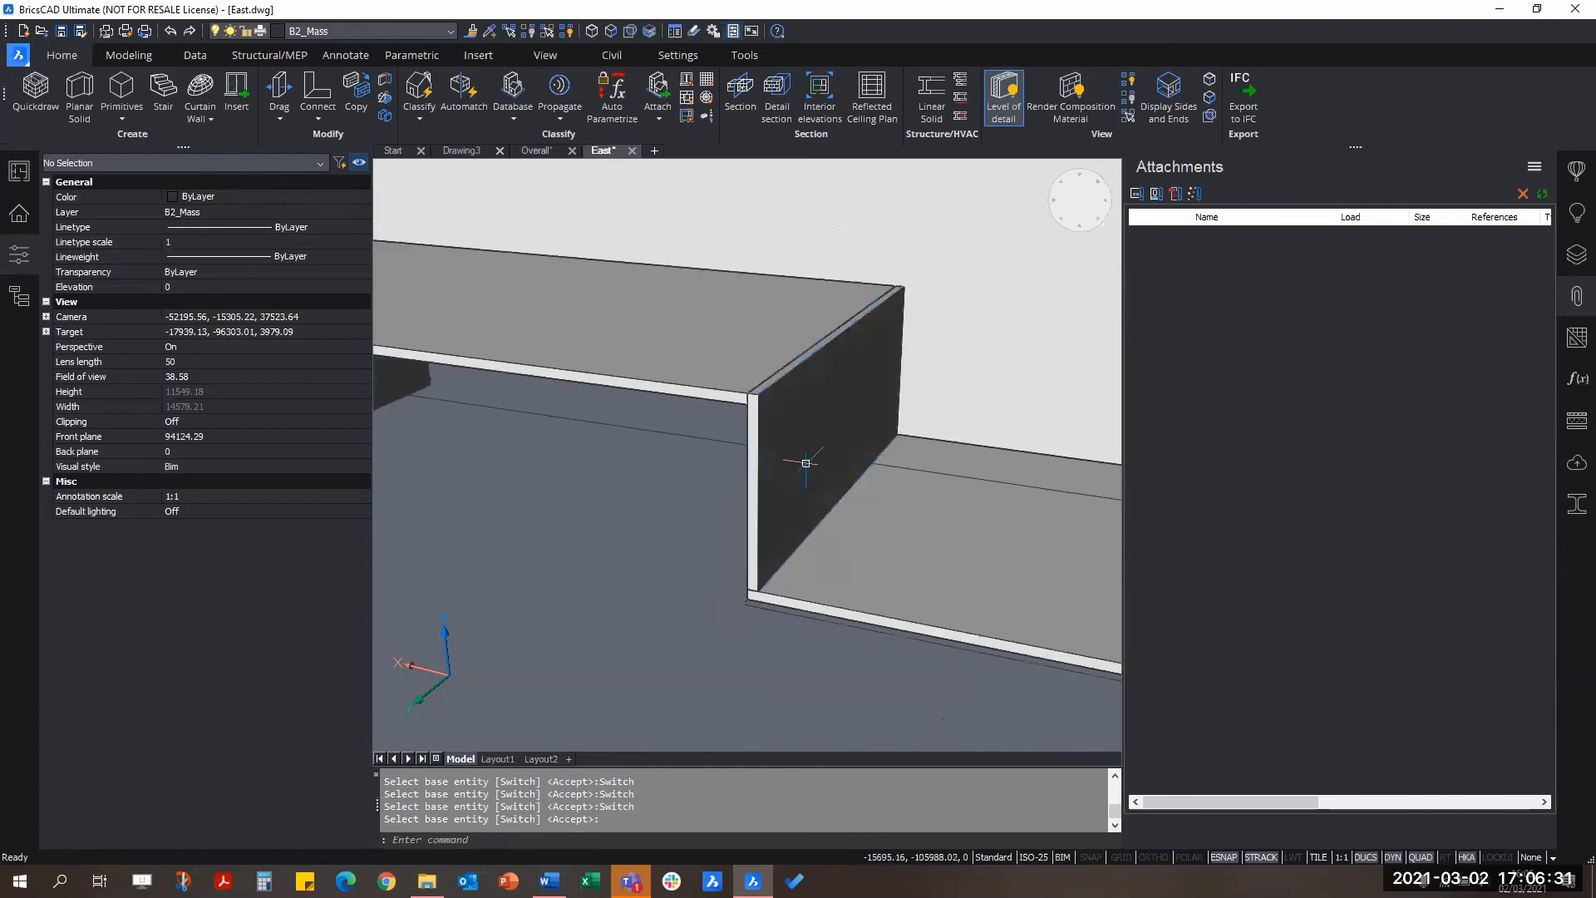
middle_click_drag(757, 366, 727, 528, "shift")
scroll(755, 545, "up", 6)
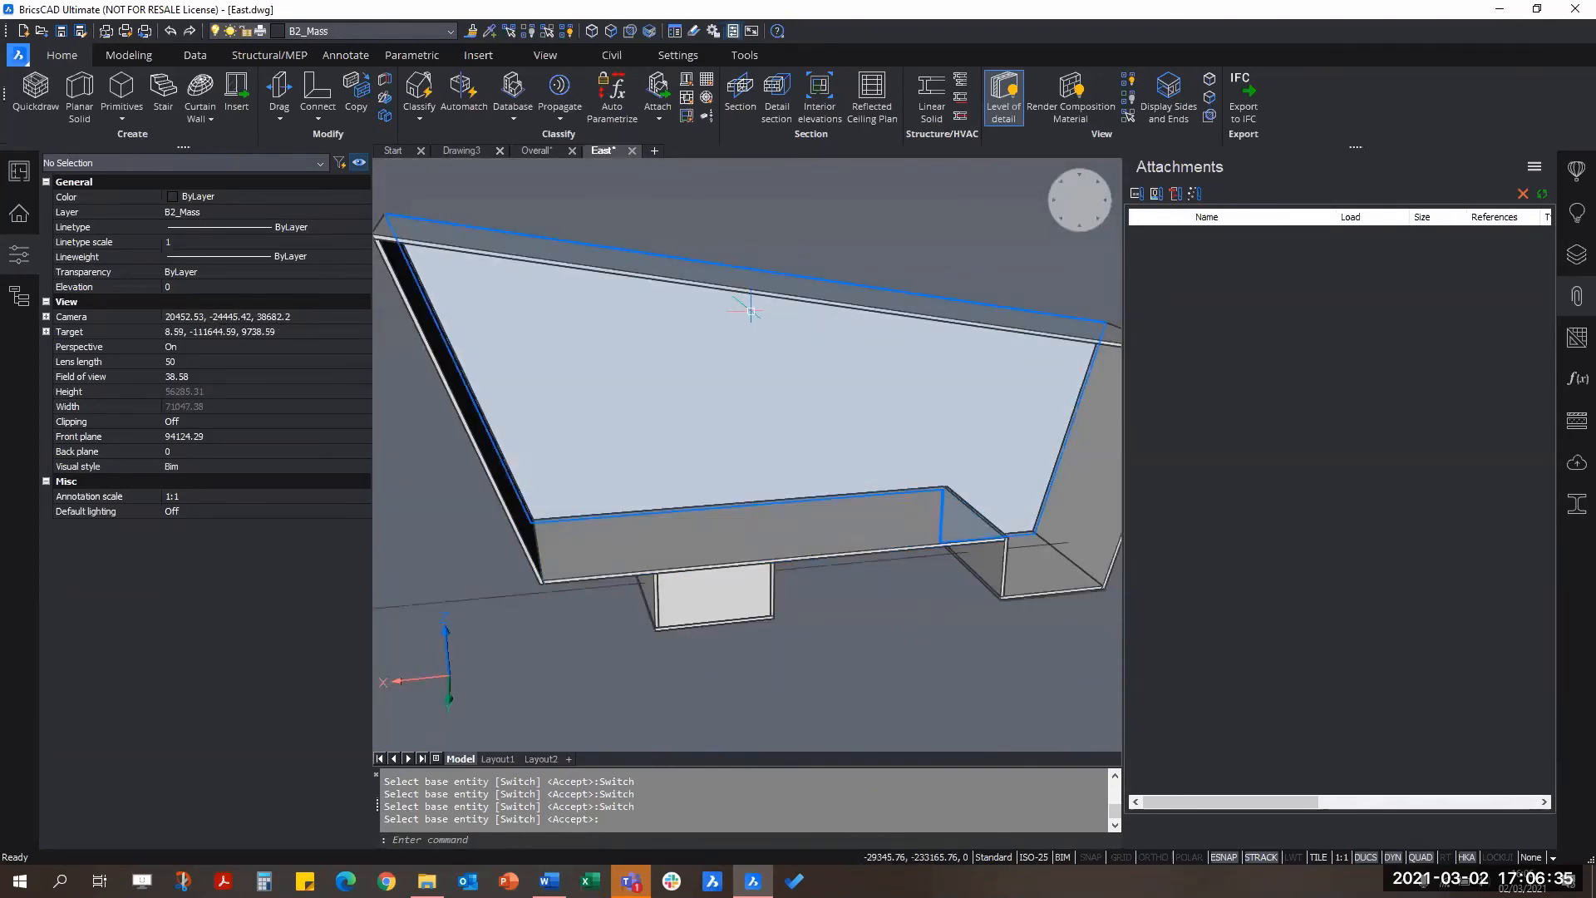
middle_click_drag(828, 488, 854, 542)
middle_click_drag(954, 473, 1076, 502)
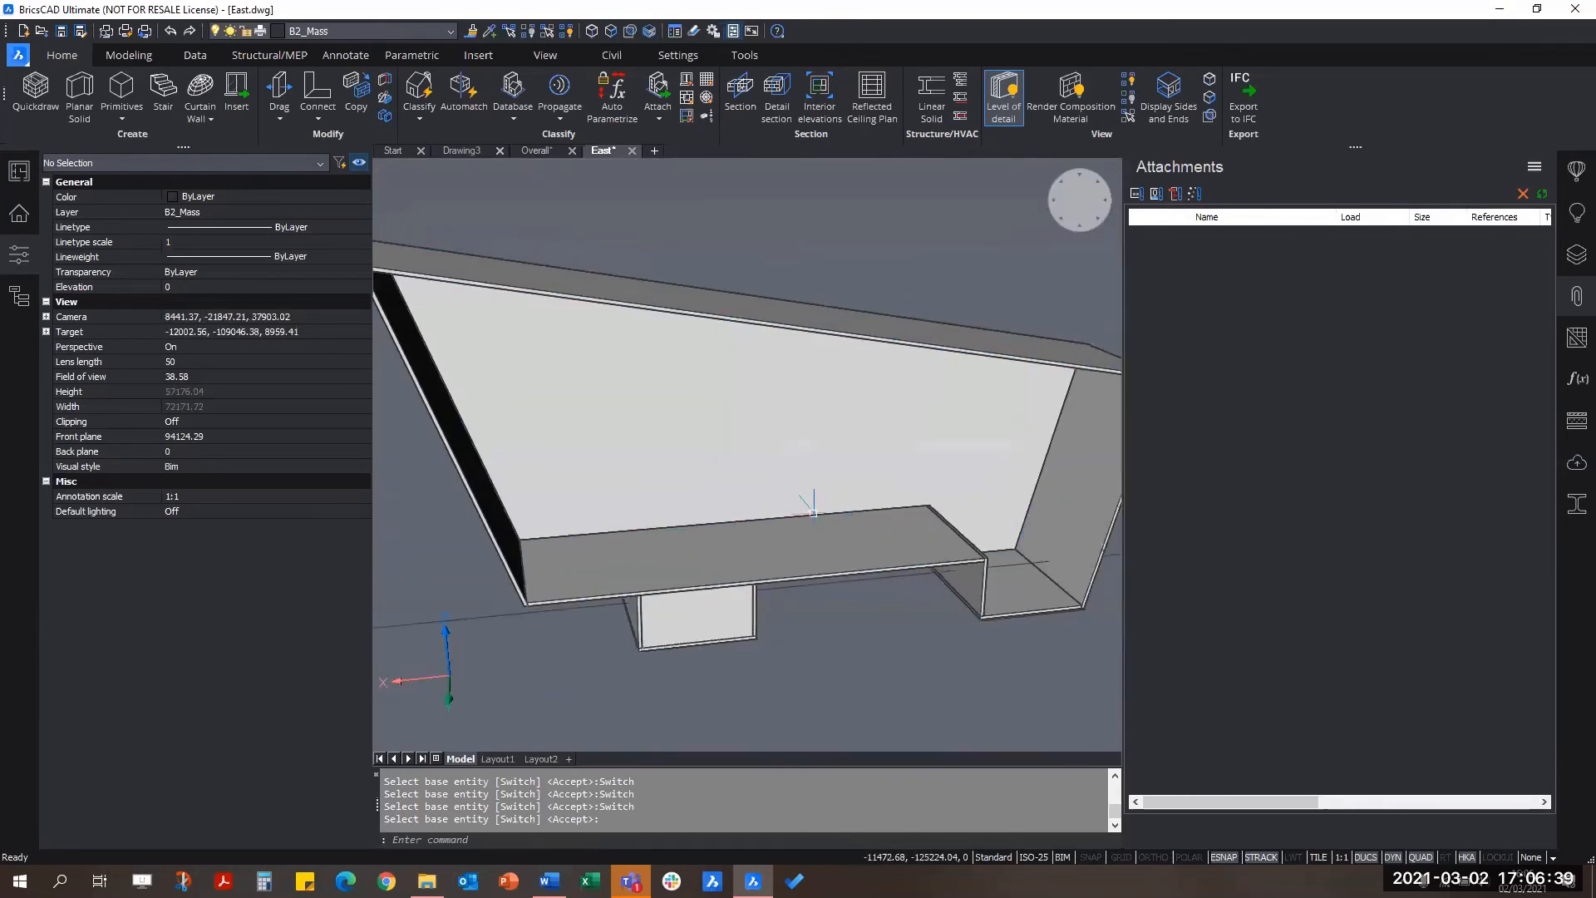
scroll(913, 539, "up", 5)
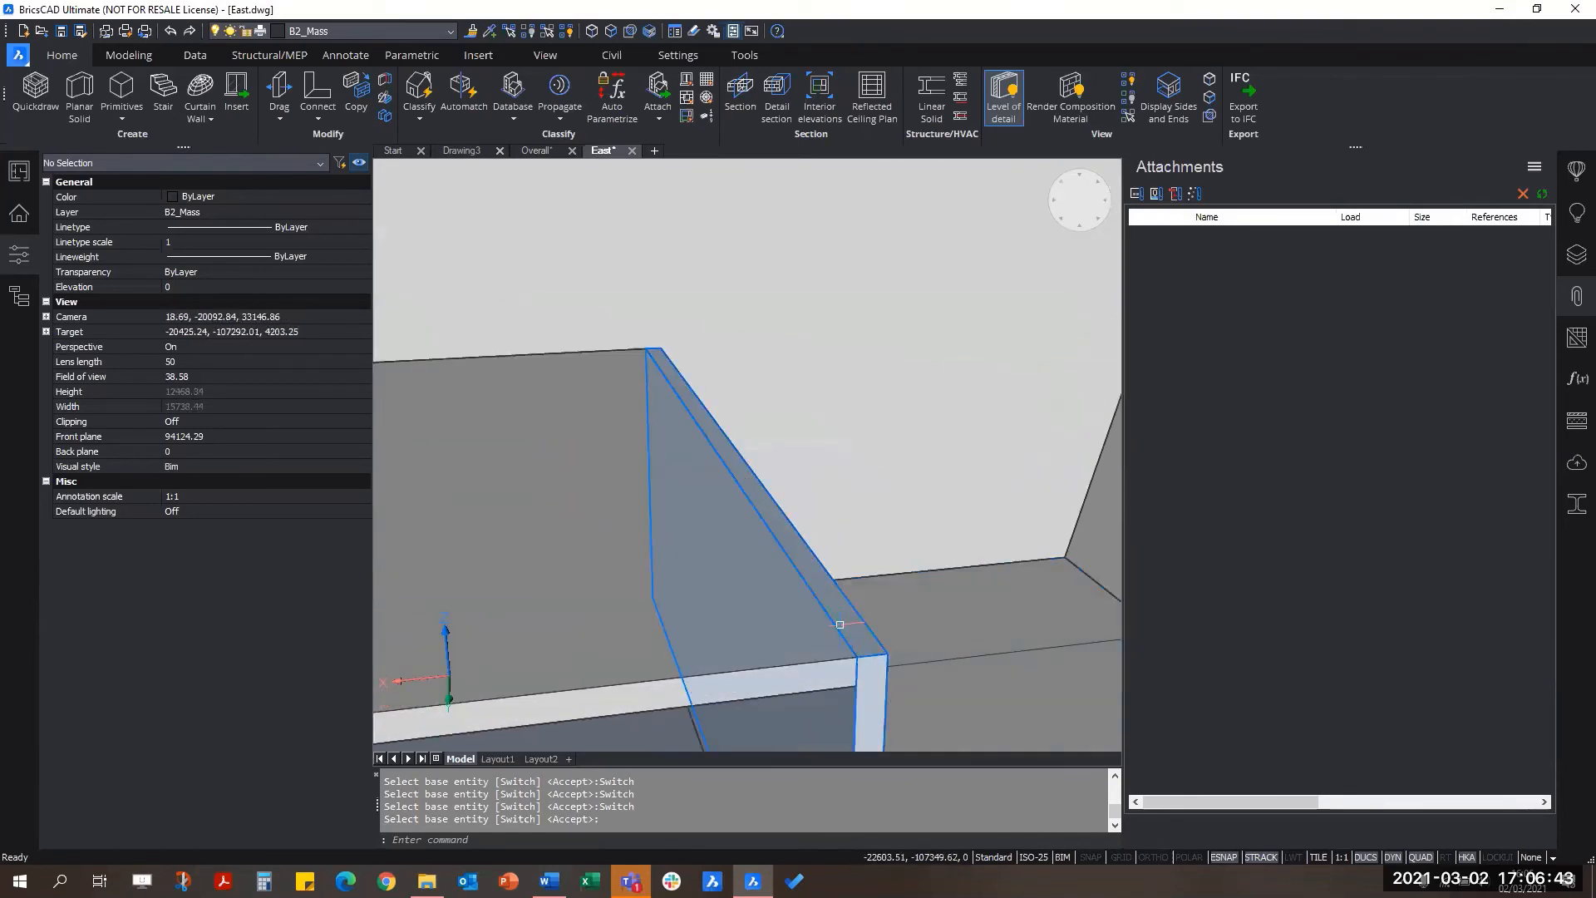
left_click(852, 625)
scroll(847, 625, "down", 1)
scroll(847, 625, "down", 1)
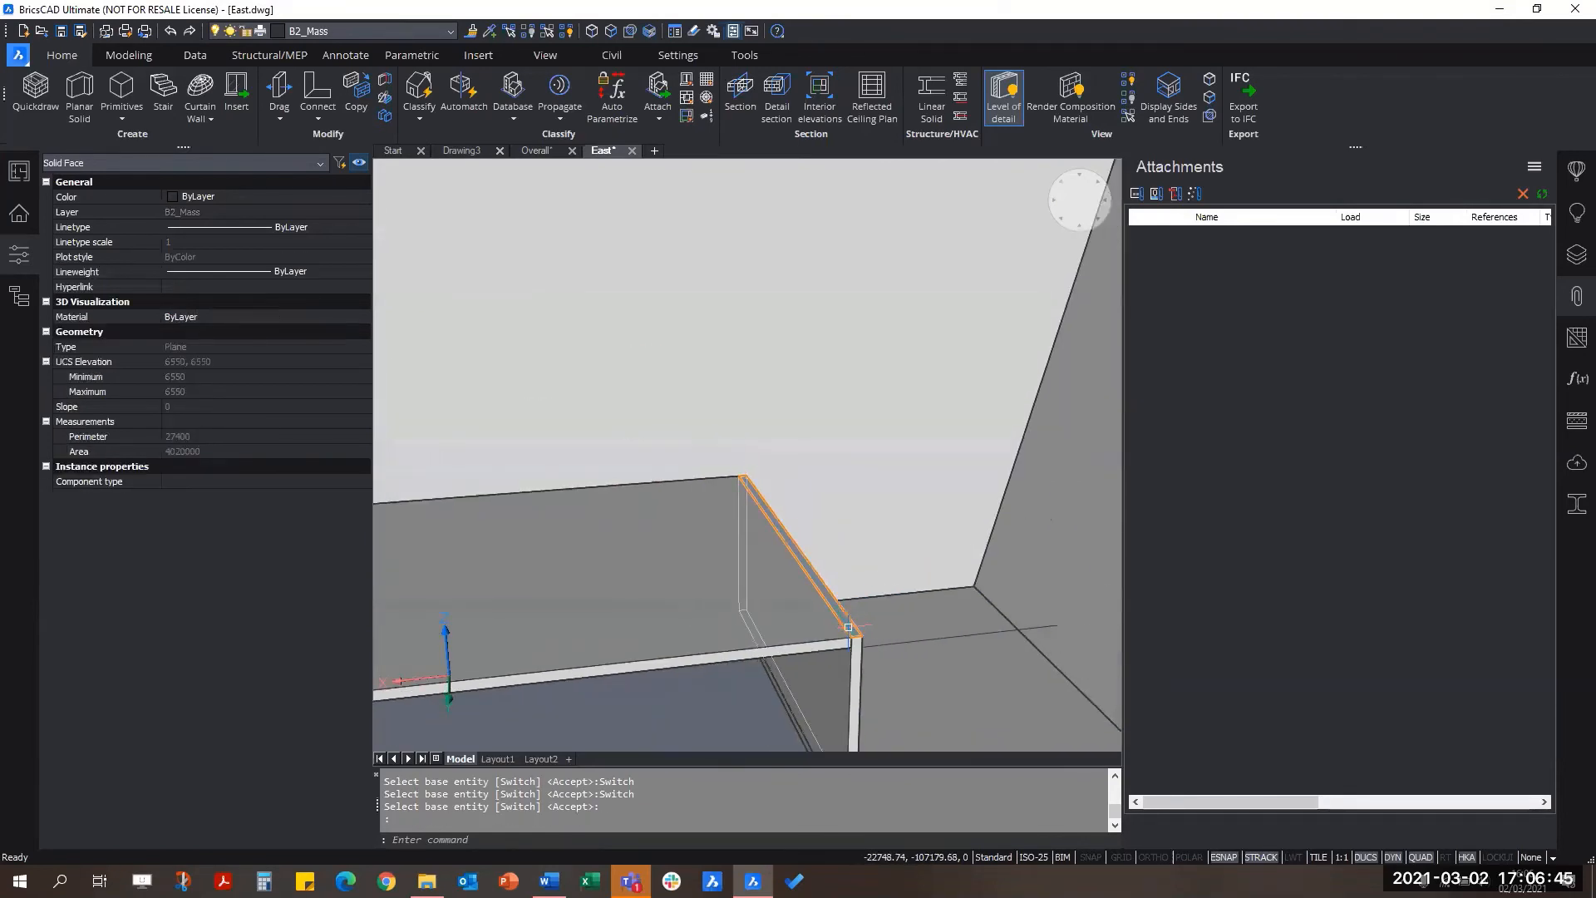
scroll(835, 594, "up", 2)
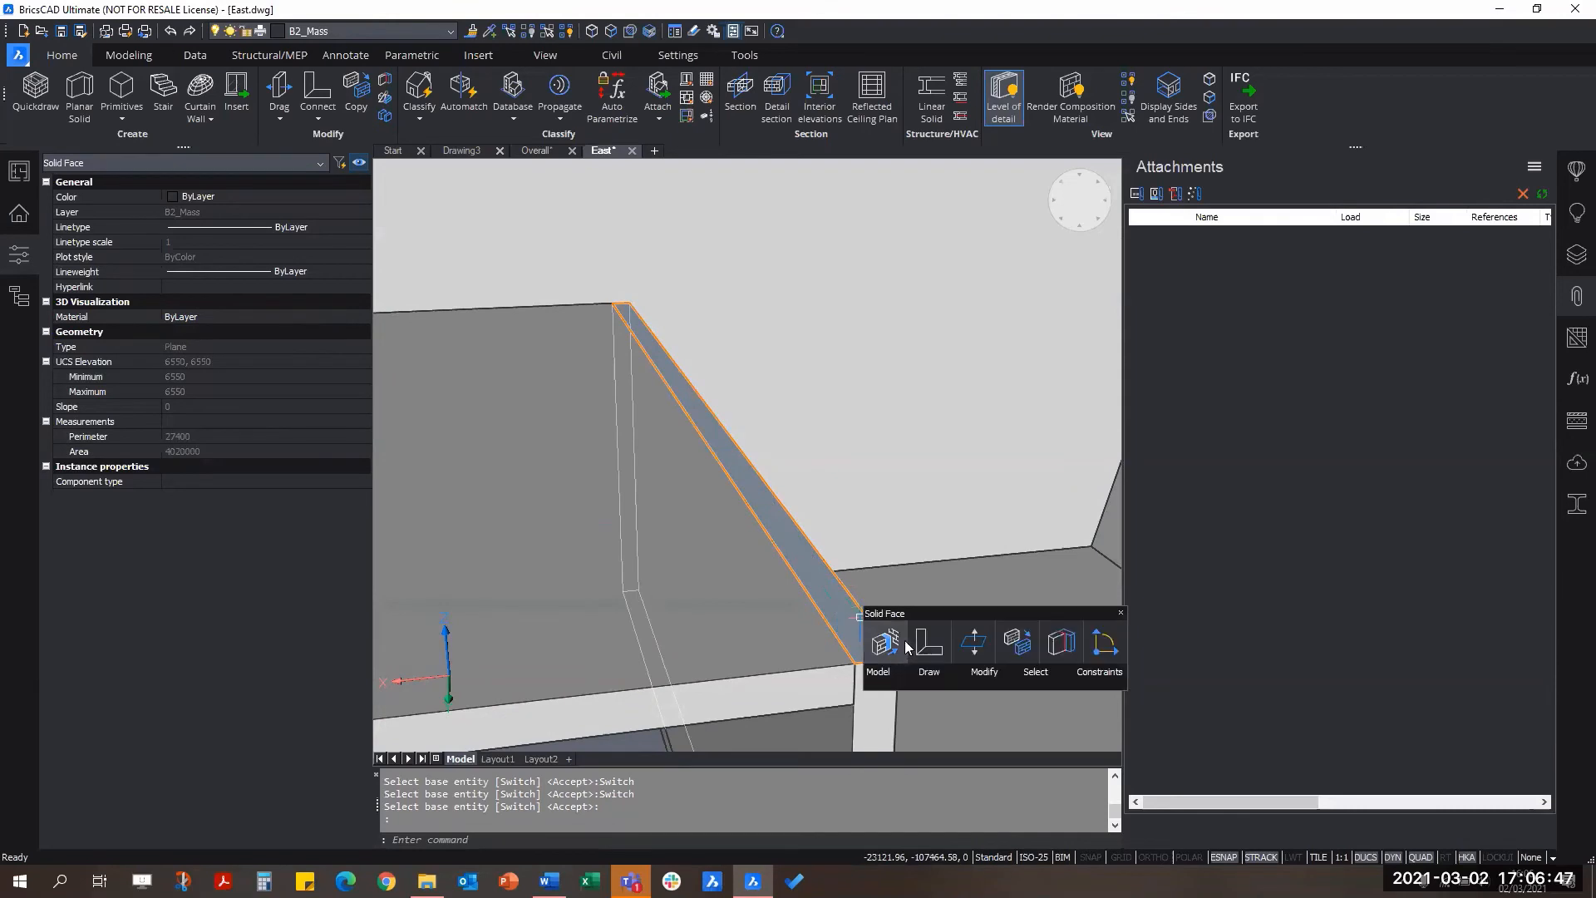
left_click(971, 642)
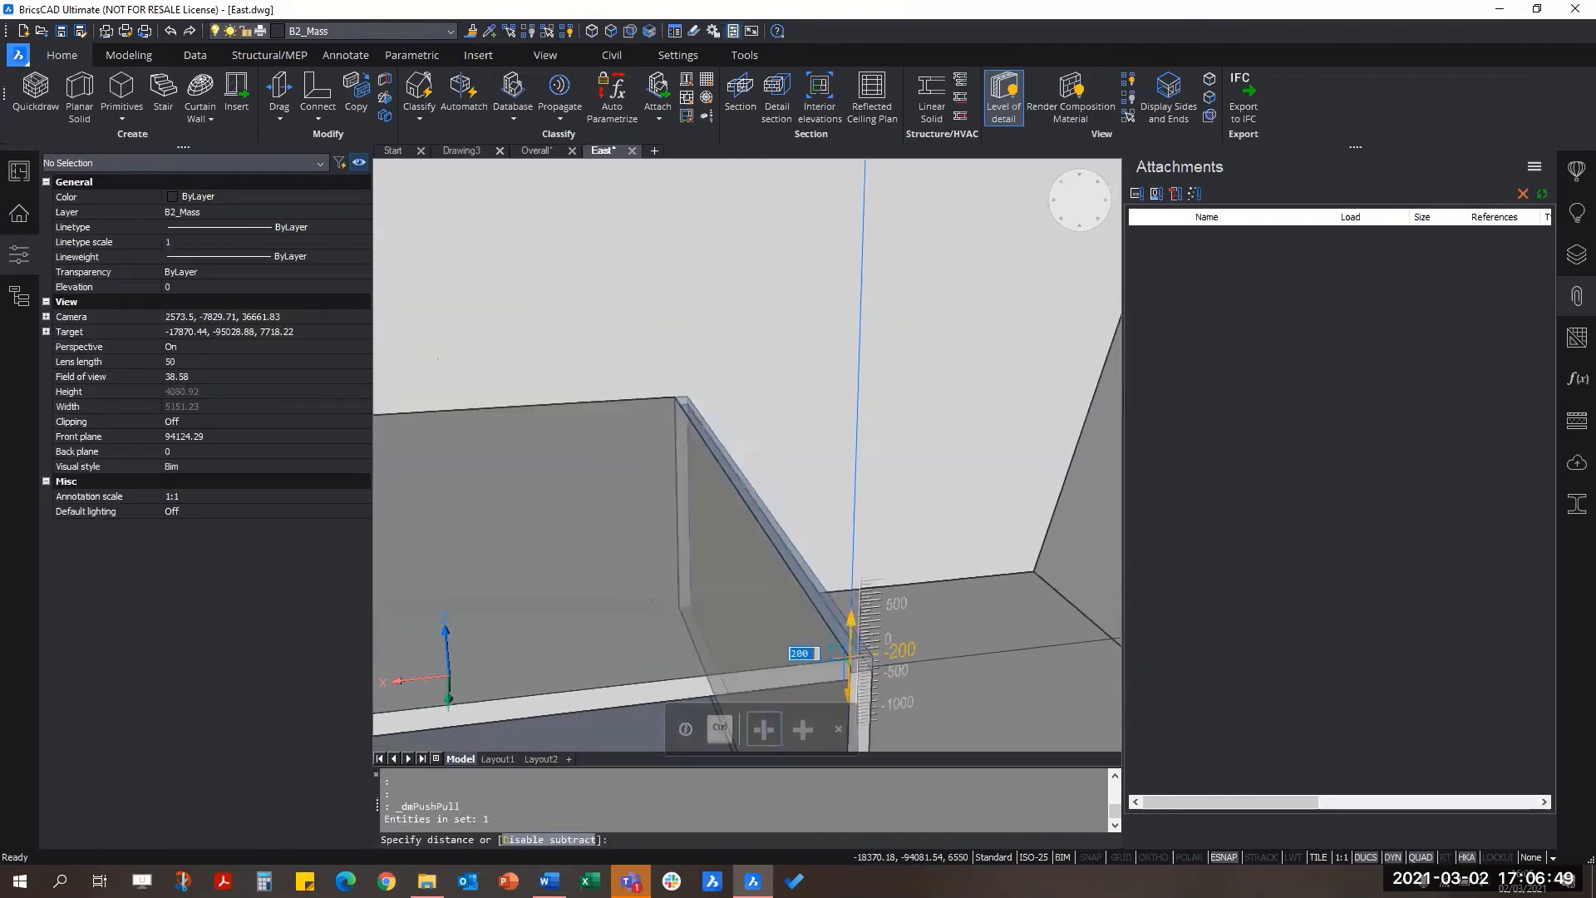
scroll(837, 653, "down", 5)
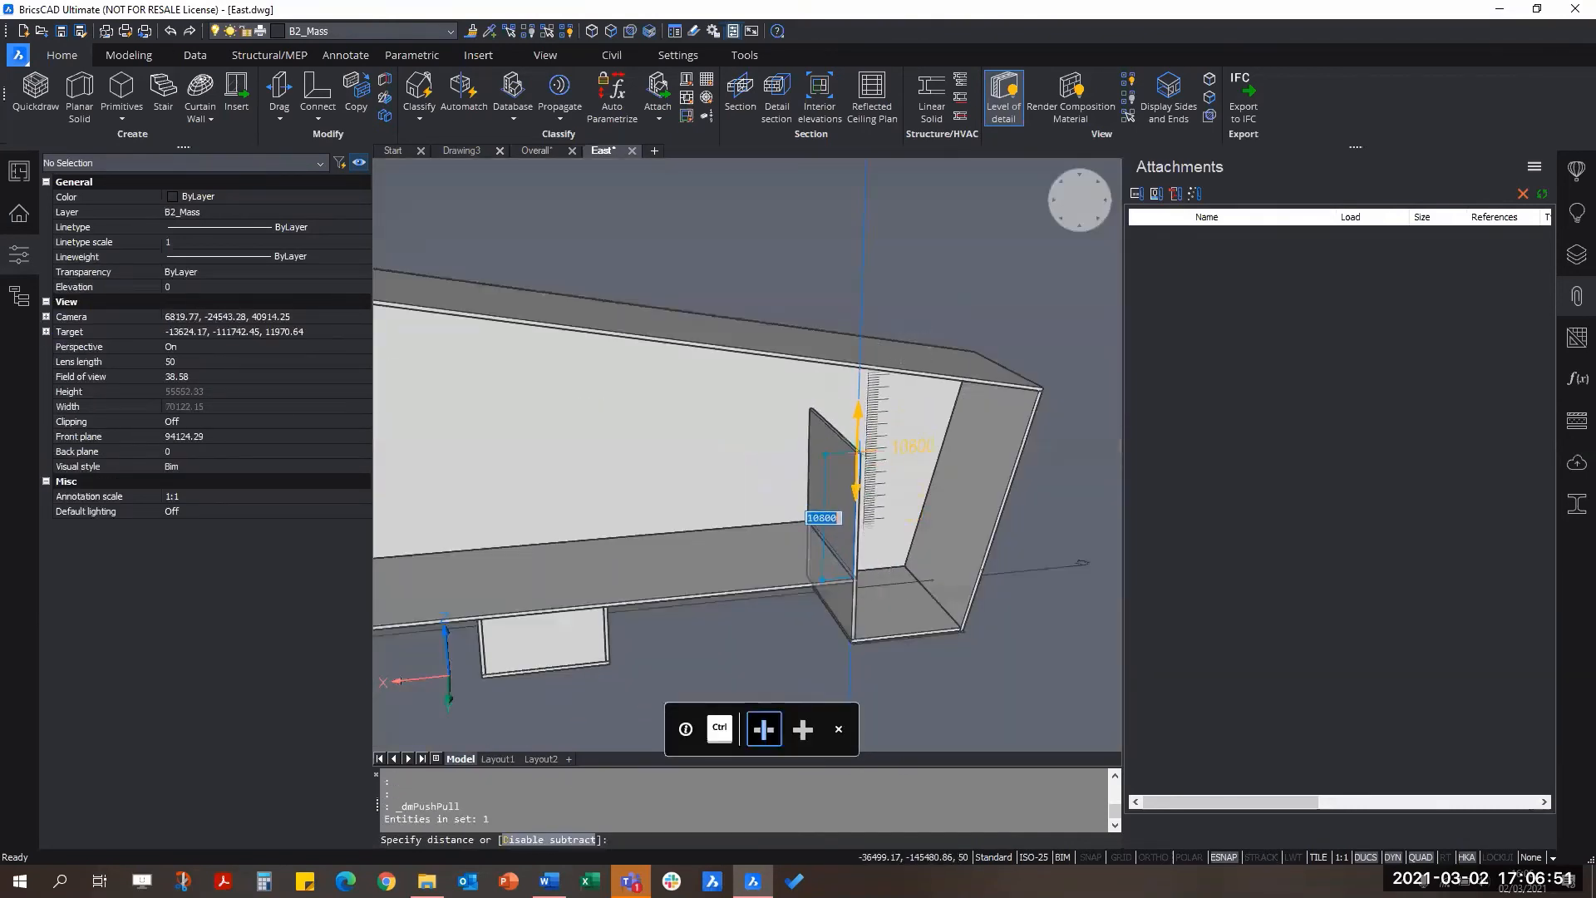
scroll(819, 532, "up", 1)
middle_click_drag(866, 409, 879, 512)
scroll(864, 491, "up", 3)
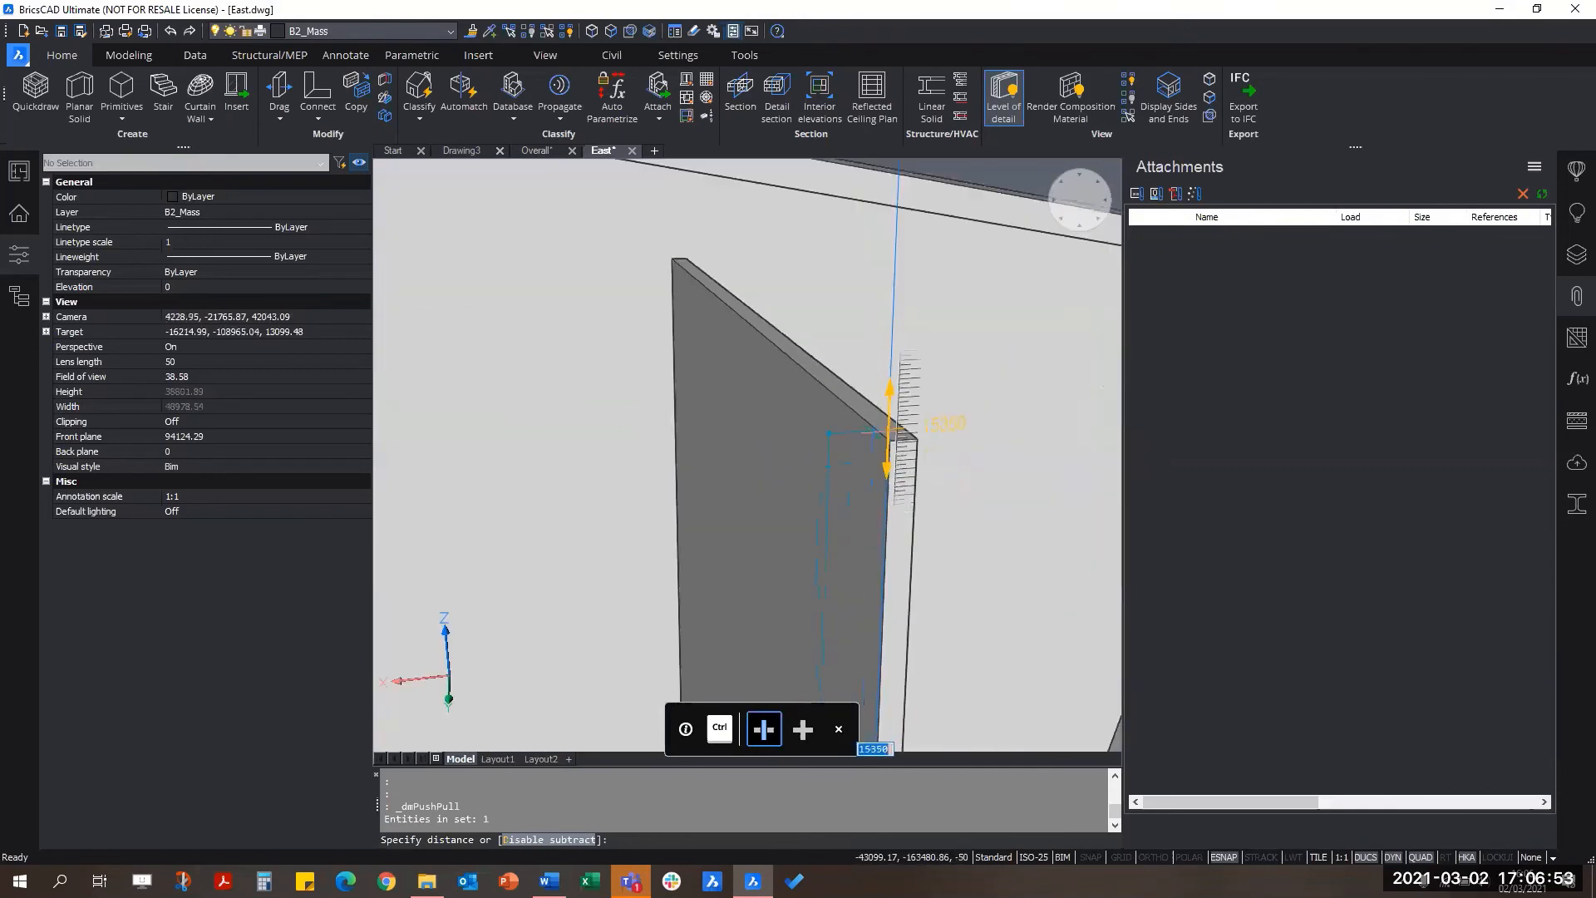
scroll(871, 429, "down", 2)
scroll(868, 453, "up", 2)
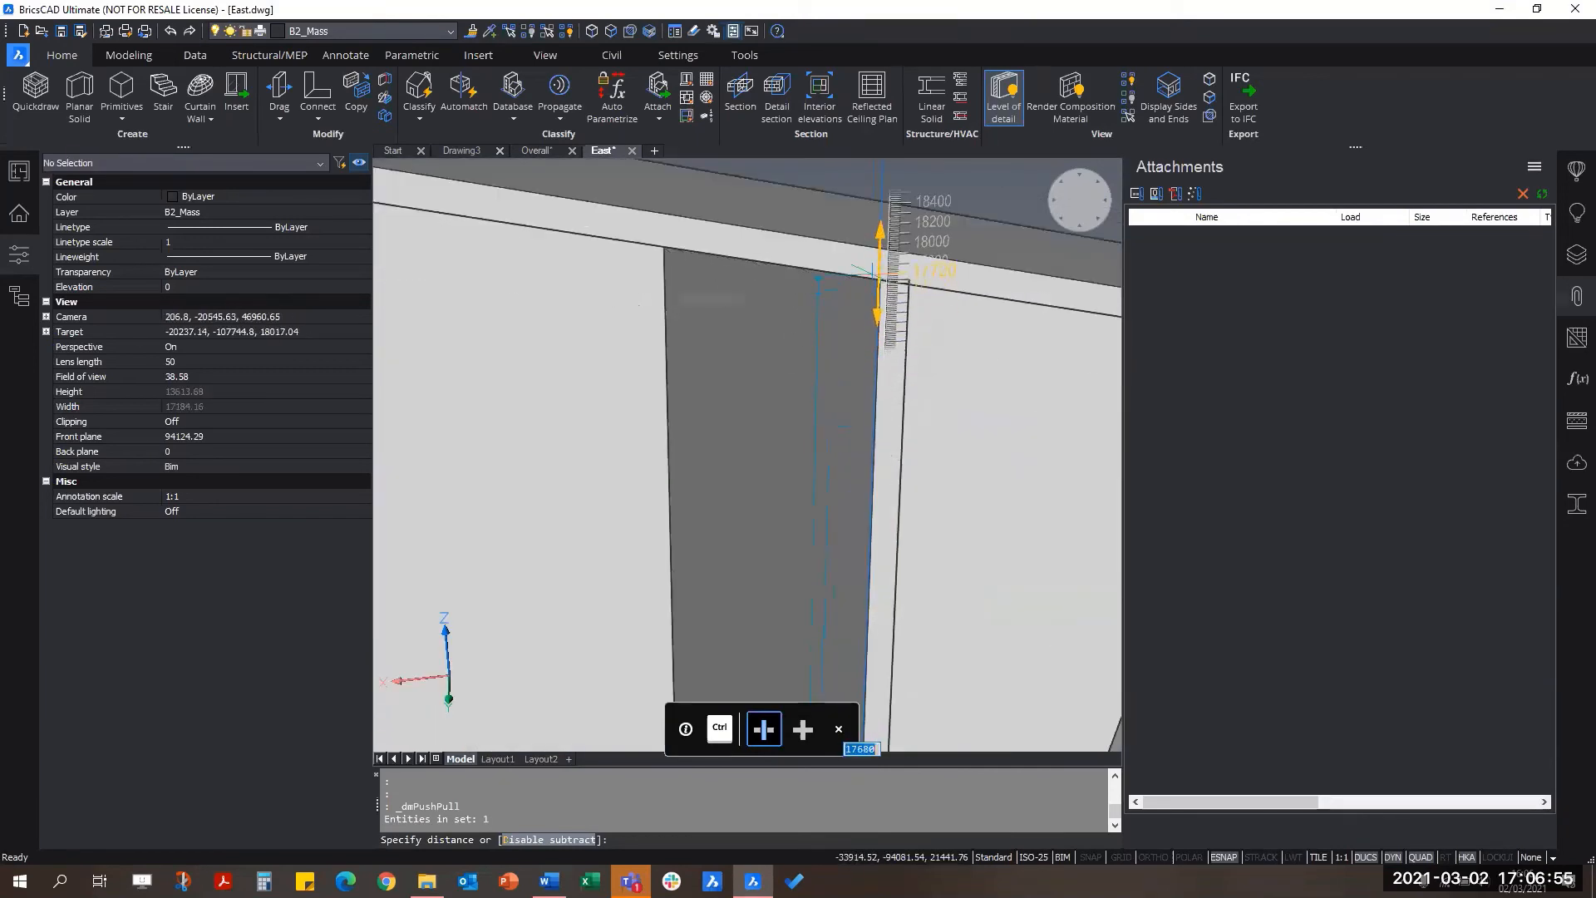
scroll(885, 279, "up", 3)
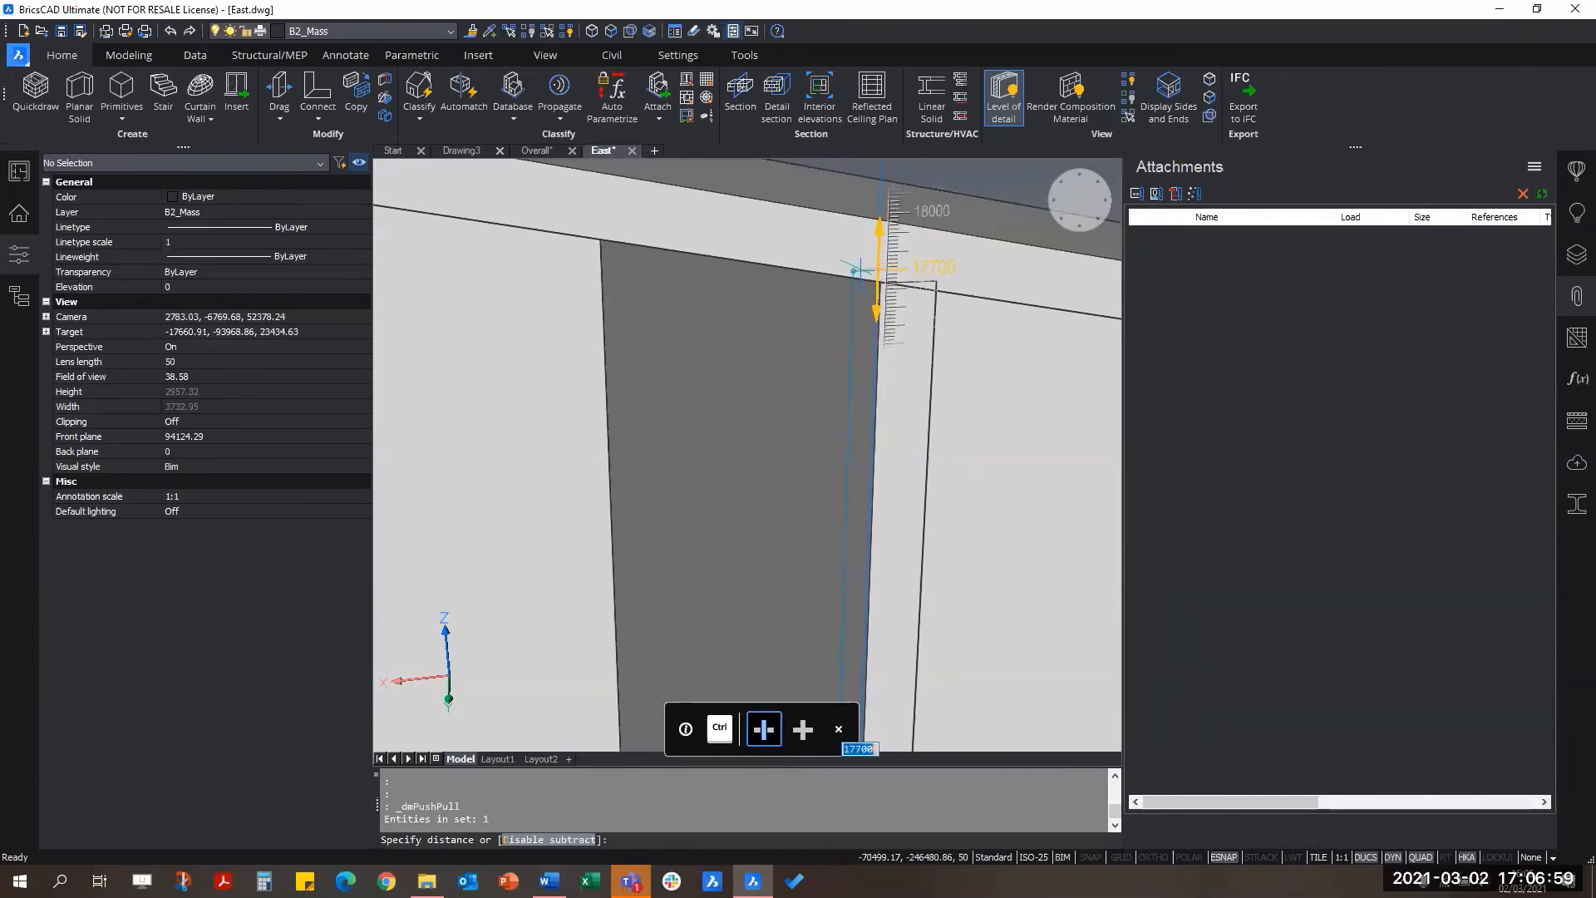
scroll(835, 266, "down", 5)
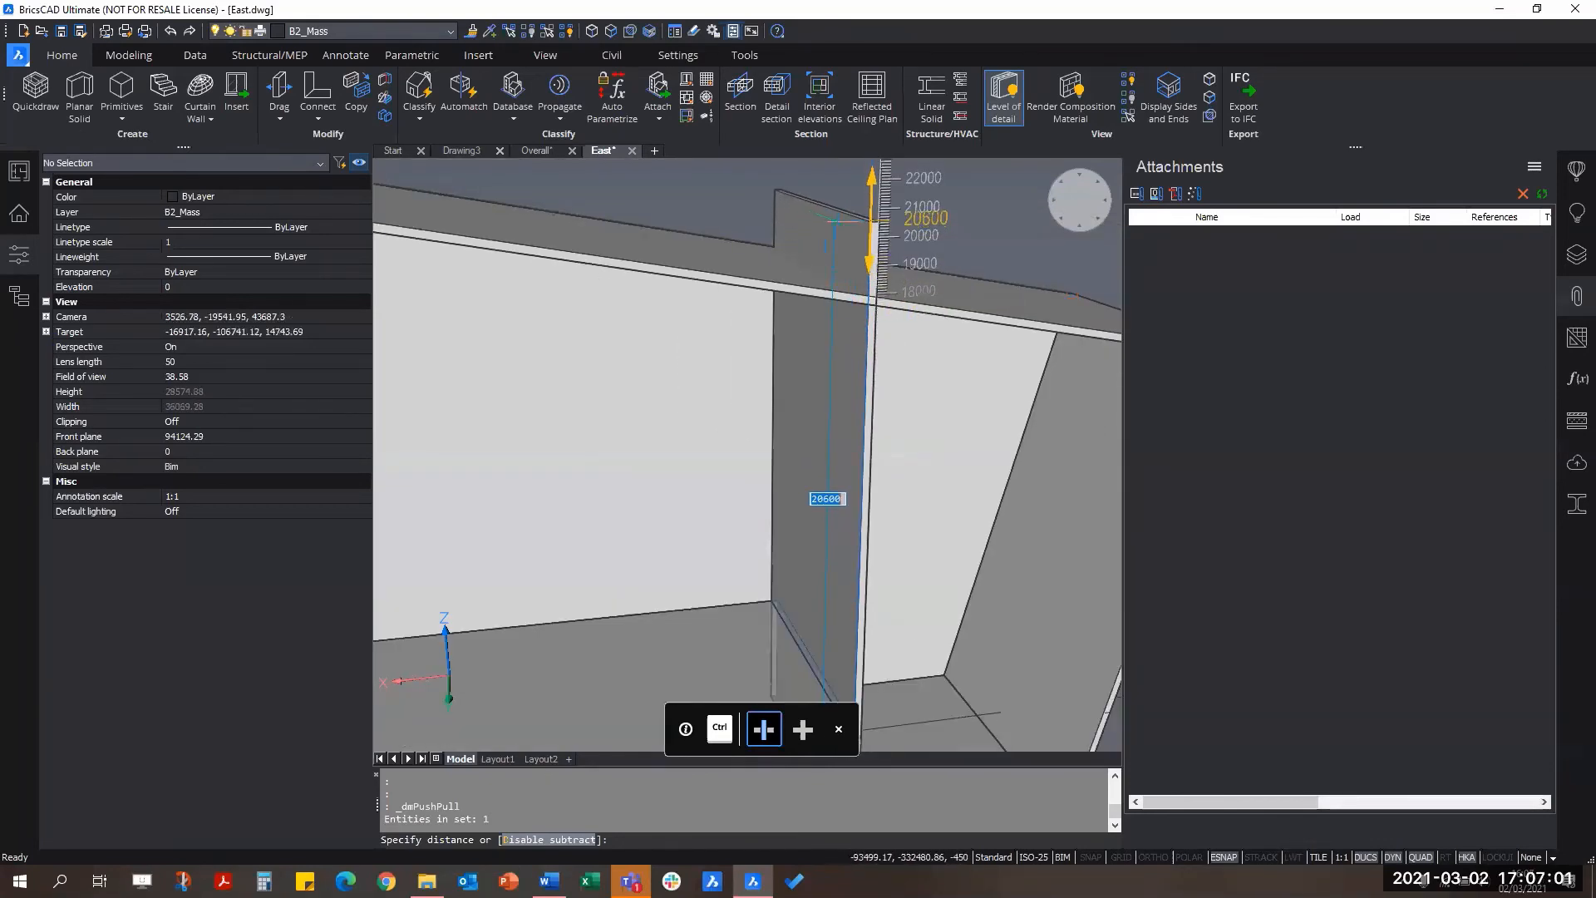
scroll(871, 237, "down", 3)
scroll(870, 511, "up", 3)
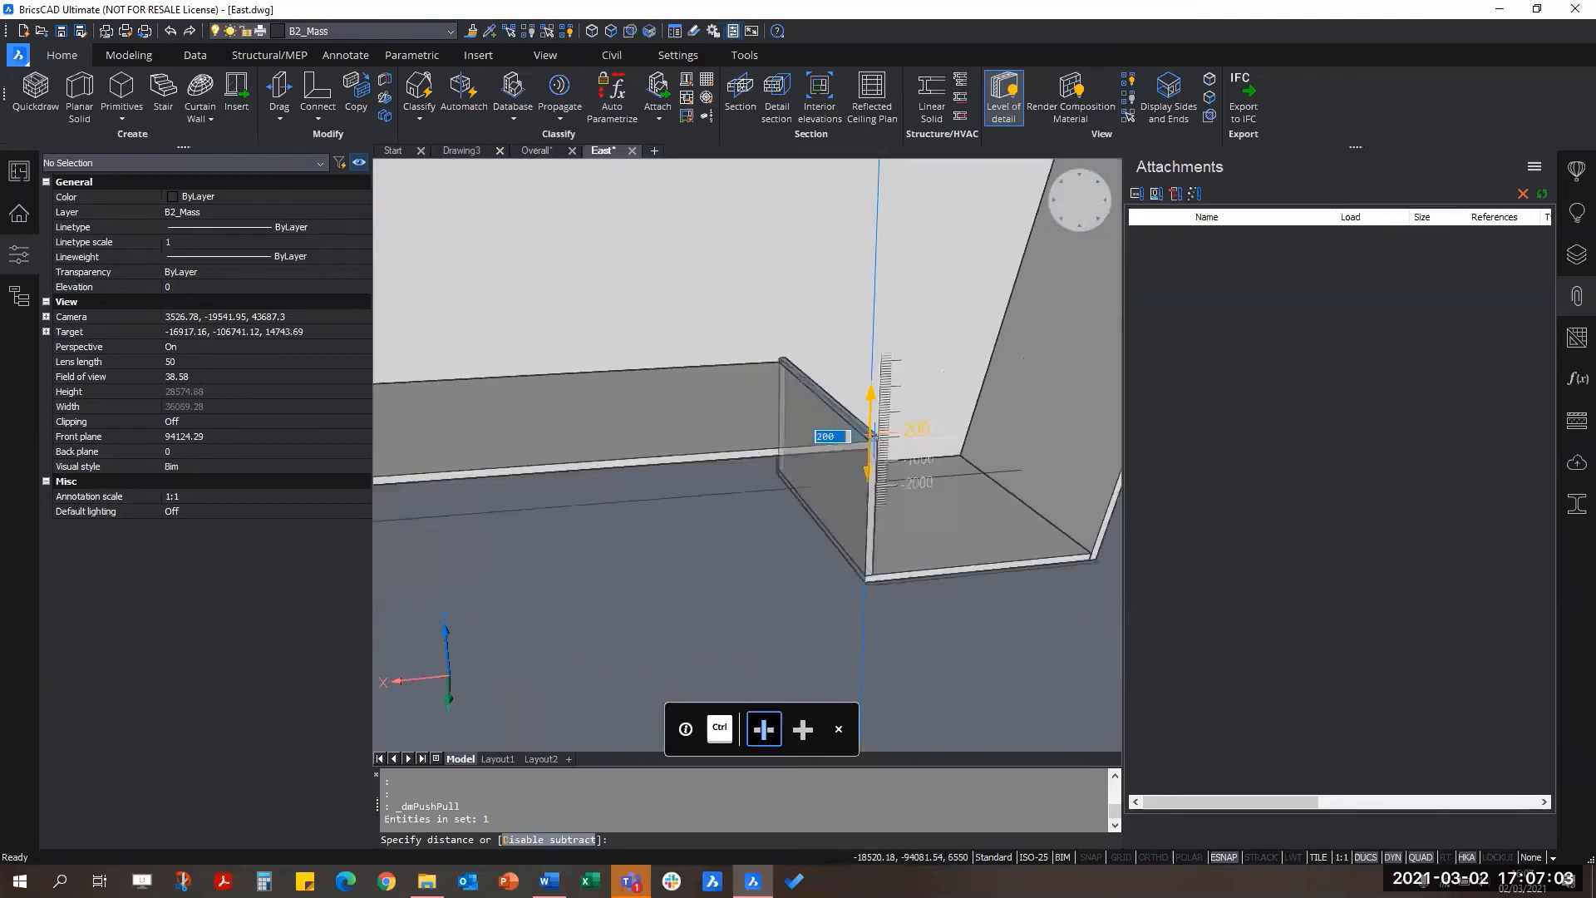
middle_click_drag(871, 368, 864, 453)
key("Escape")
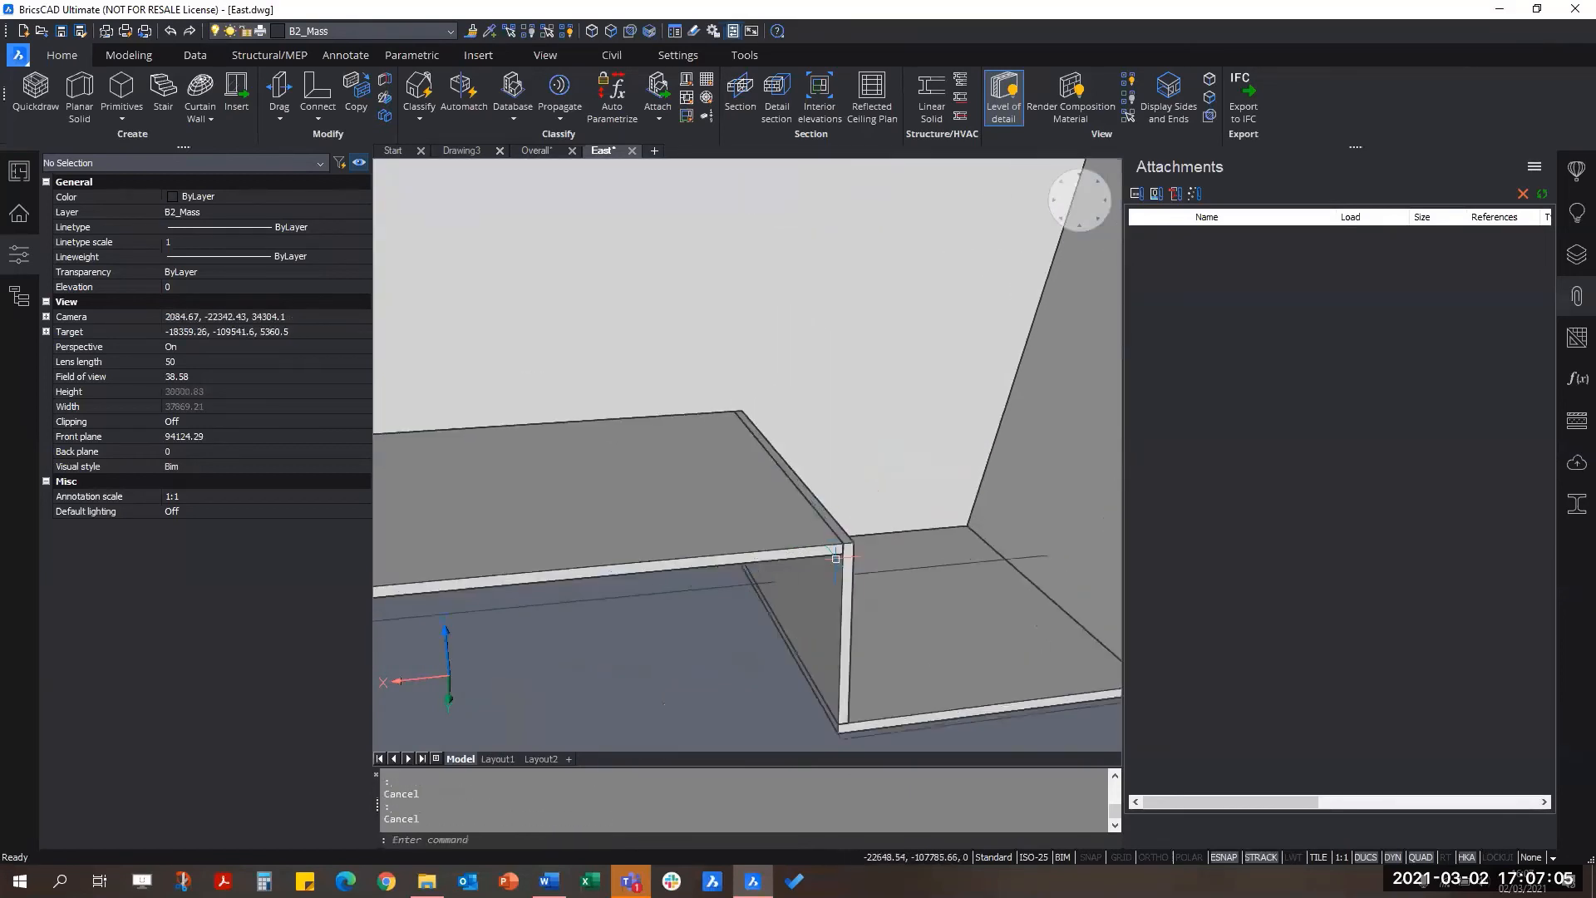
Step: Extend the vertical panel up to the roof by applying Connect With Nearest to its top face
scroll(893, 515, "up", 5)
middle_click_drag(893, 514, 738, 539, "shift")
mouse_move(744, 536)
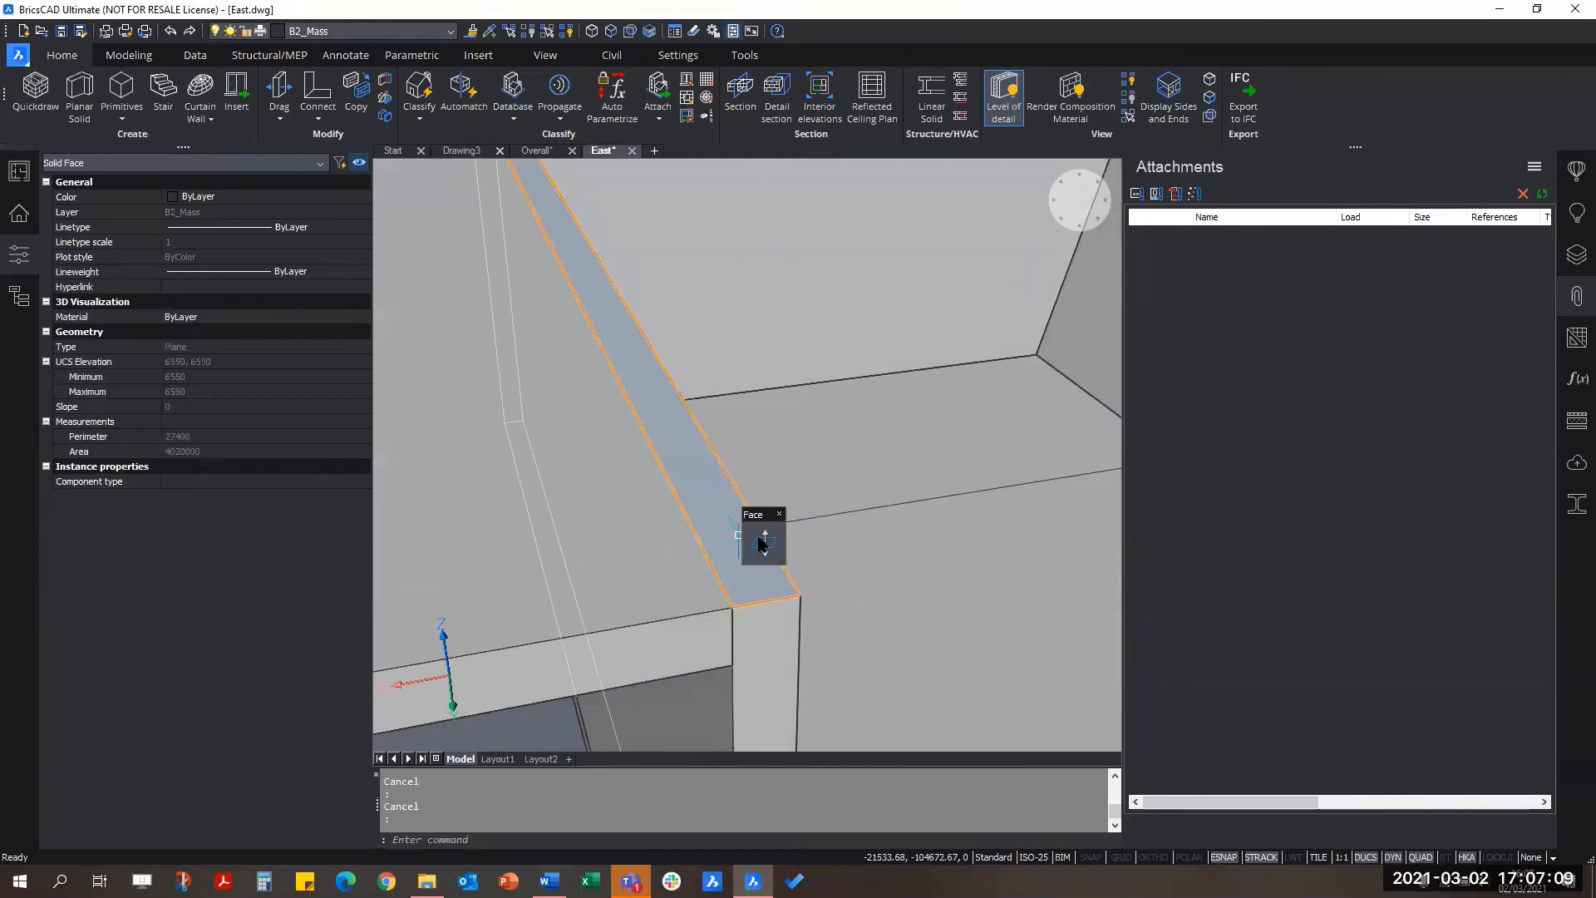
left_click(805, 550)
scroll(828, 689, "down", 5)
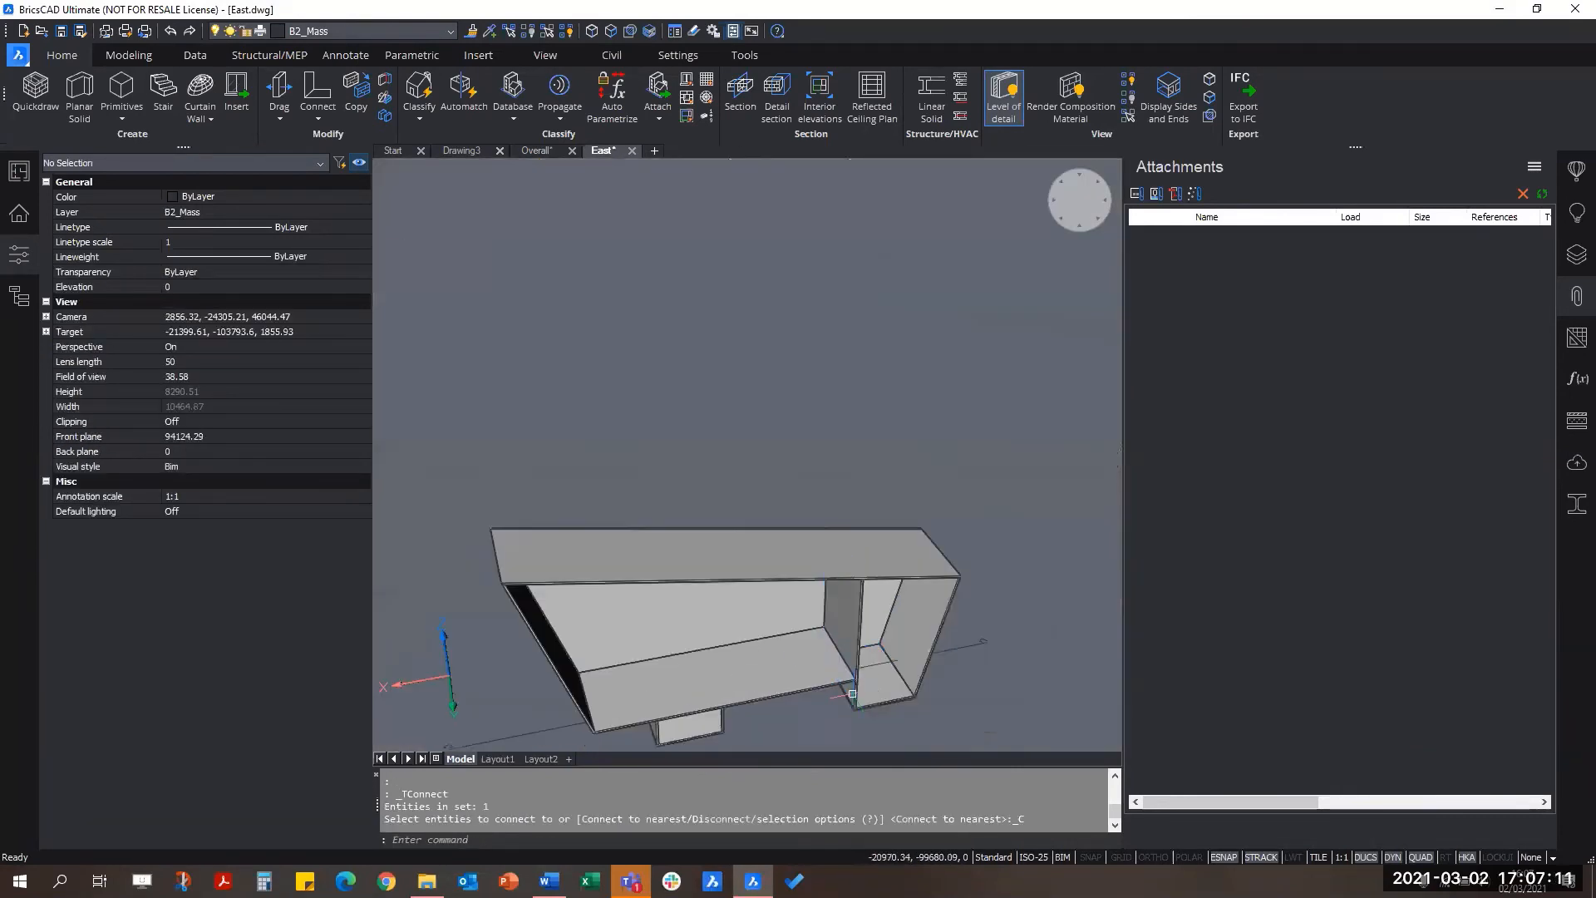
Step: Examine the extended panel's joint with the underside of the roof, and its position between the raised floor and lowered end
scroll(818, 698, "up", 1)
middle_click_drag(893, 634, 872, 621, "shift")
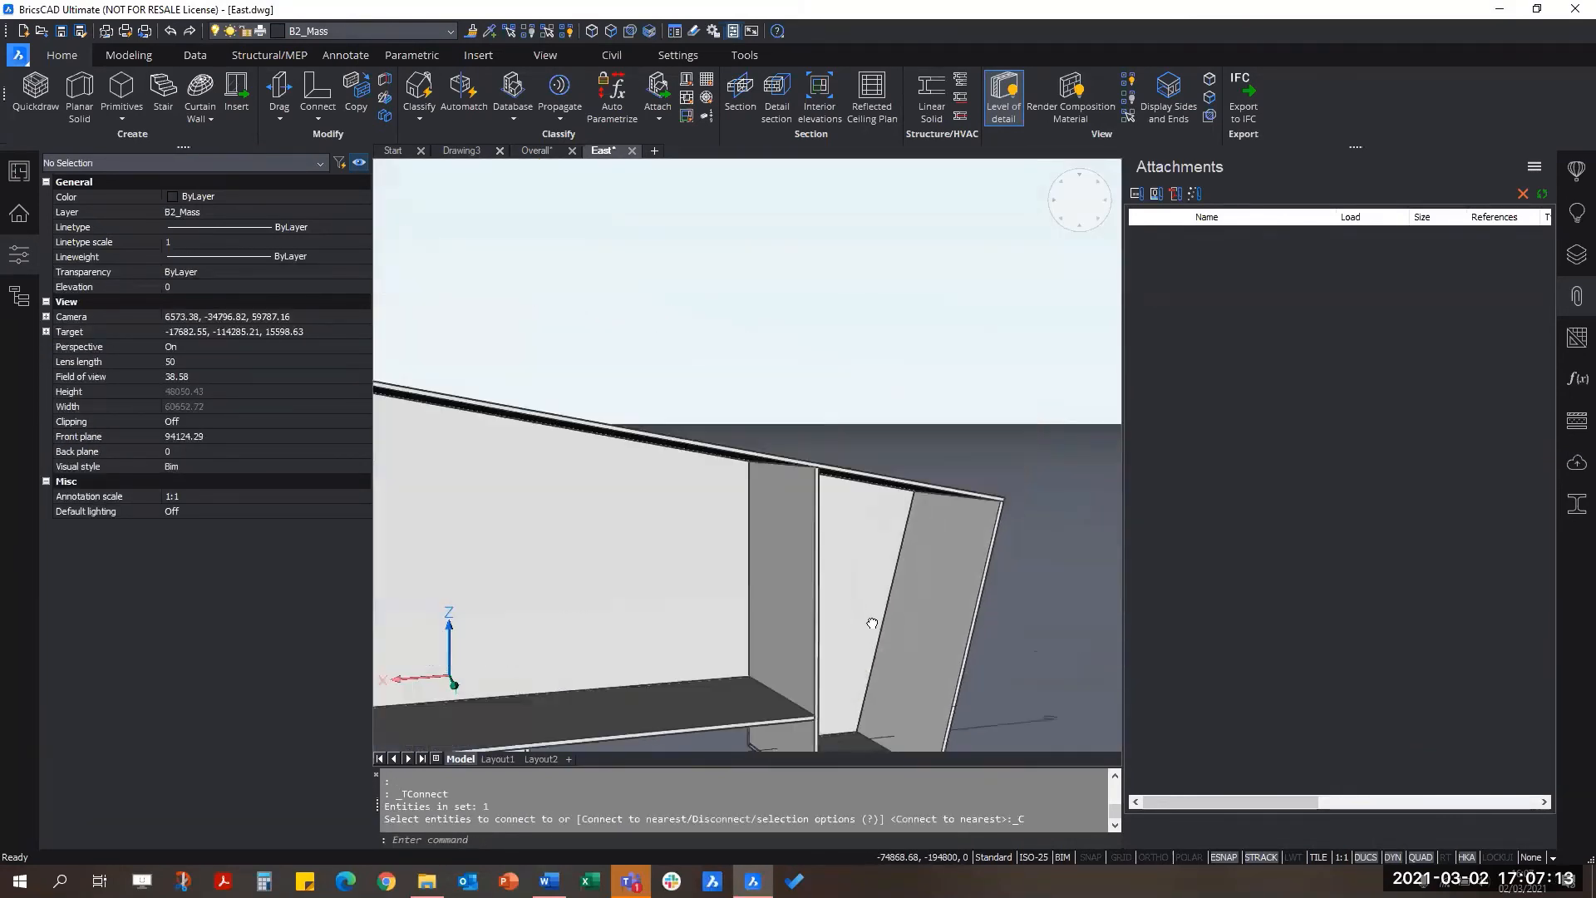
scroll(833, 463, "up", 4)
scroll(835, 407, "up", 8)
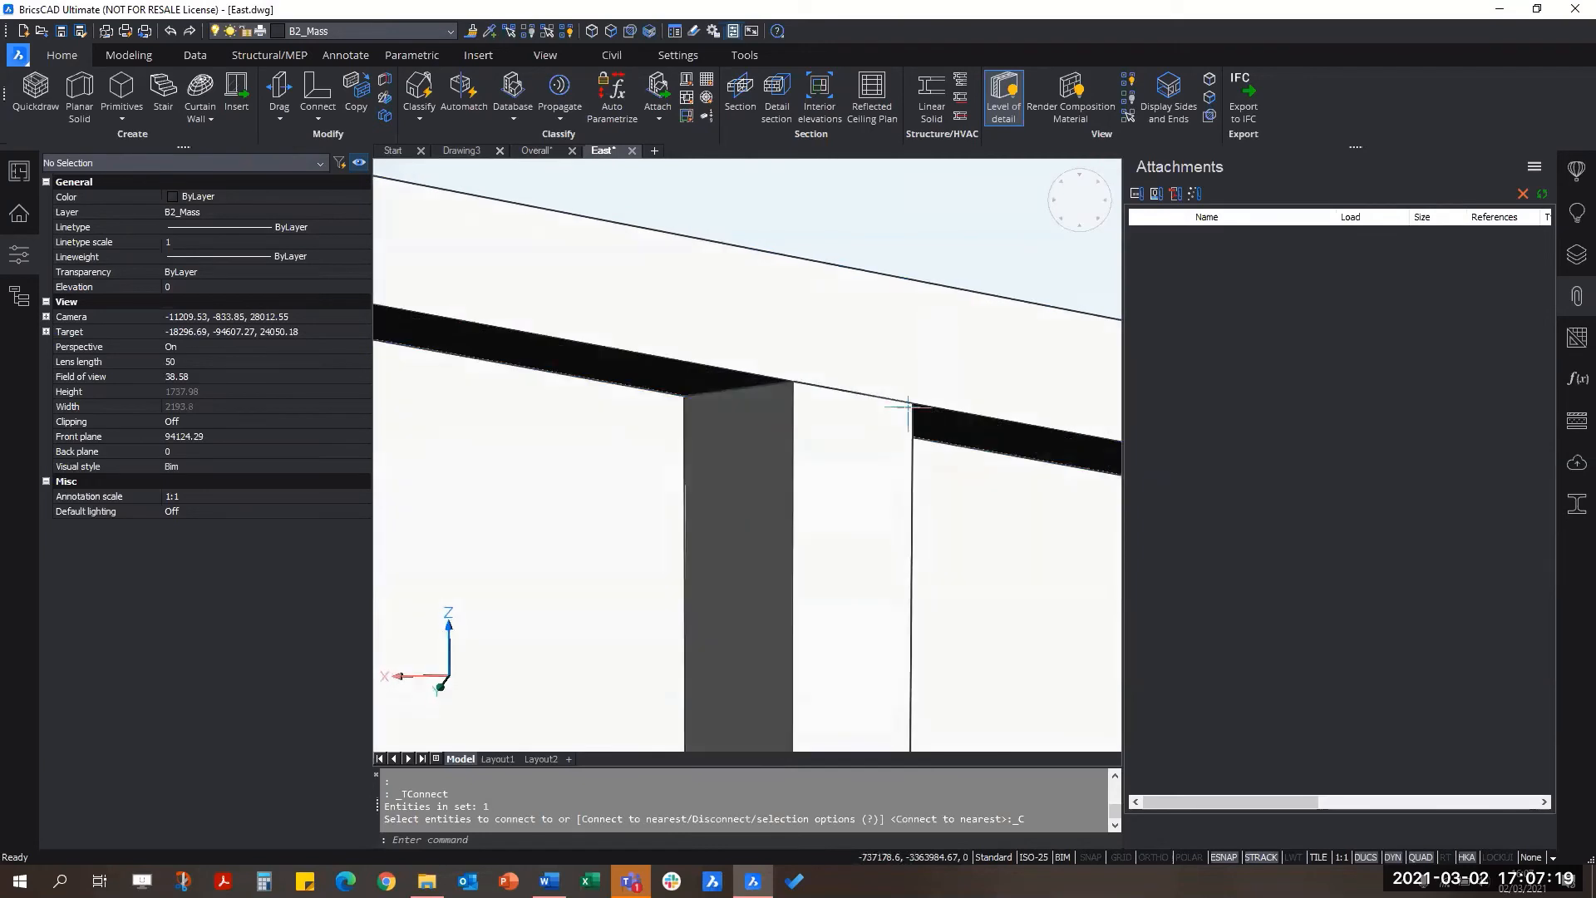
scroll(721, 369, "down", 3)
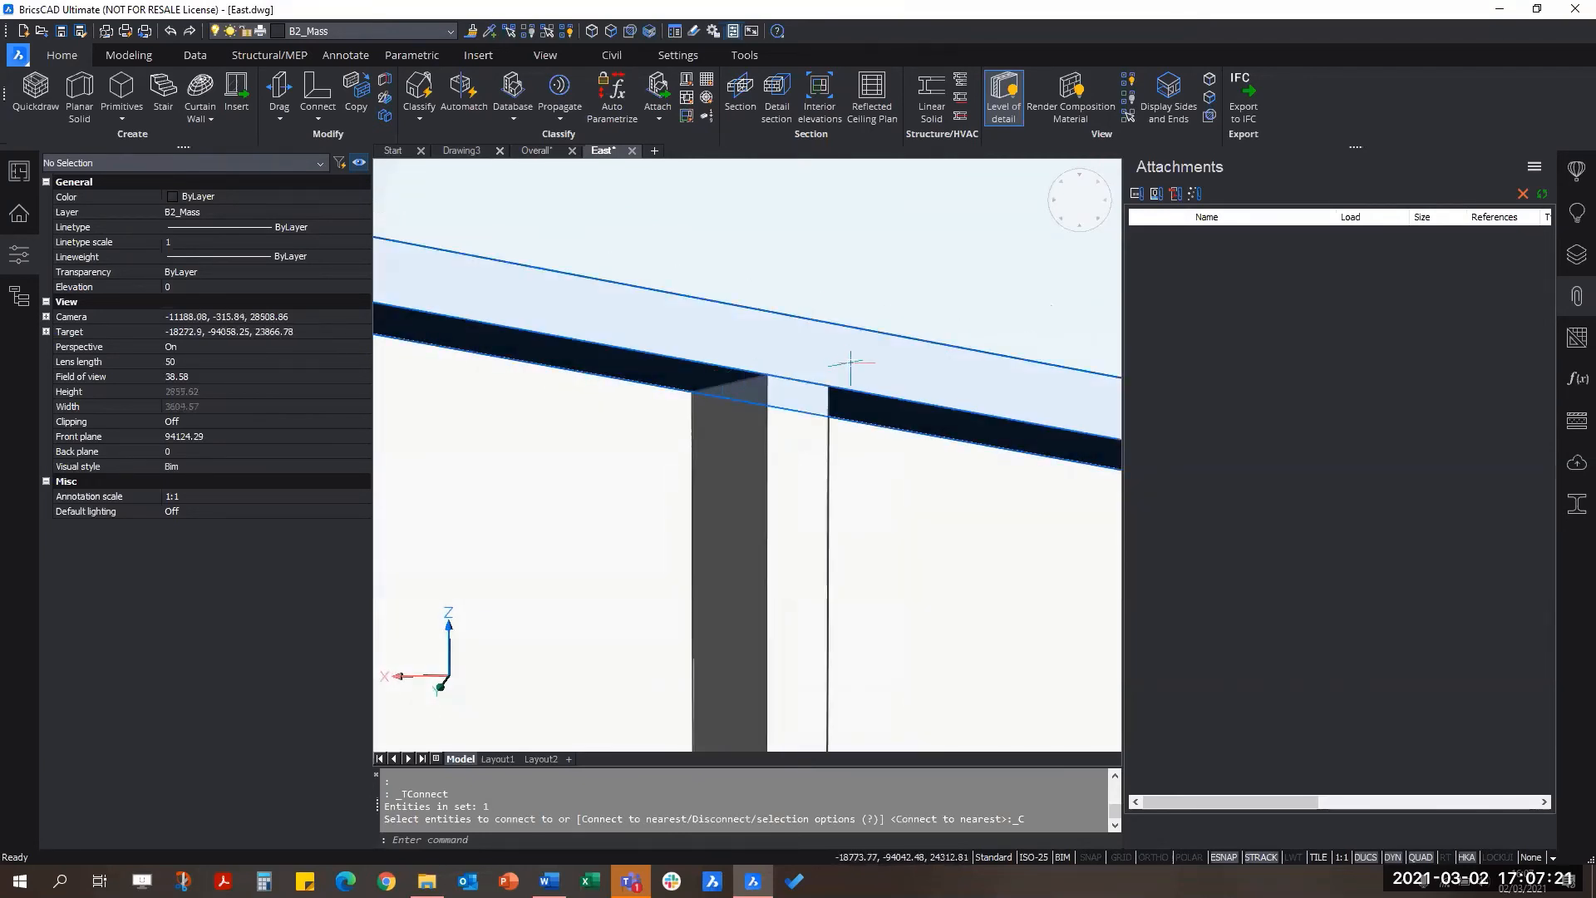
scroll(850, 363, "down", 15)
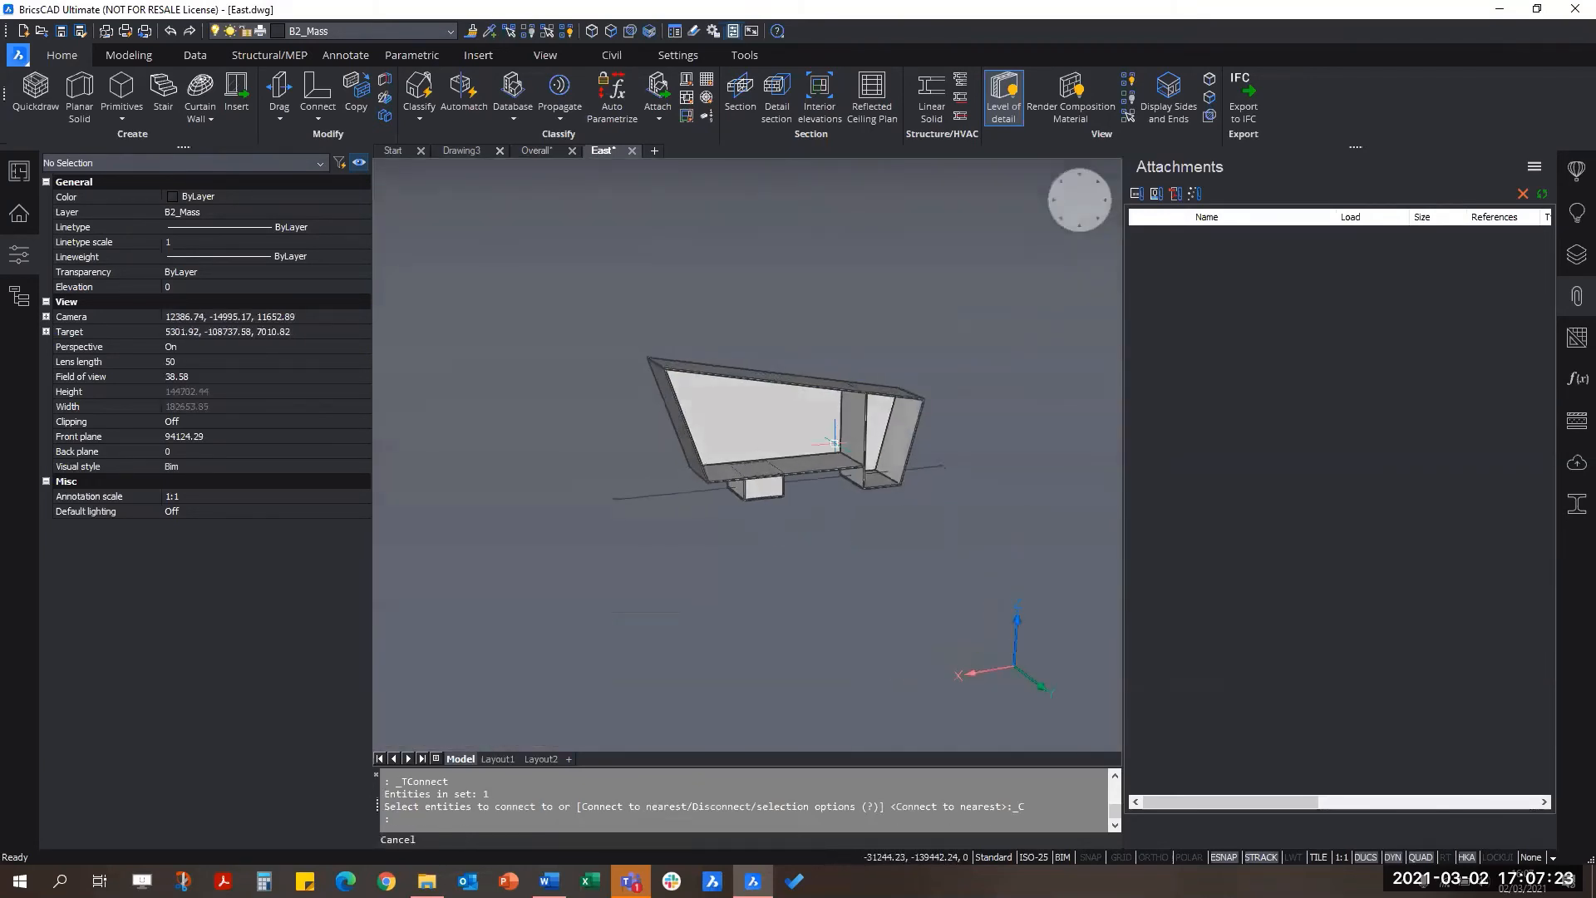
key("Escape")
middle_click_drag(831, 443, 840, 510, "shift")
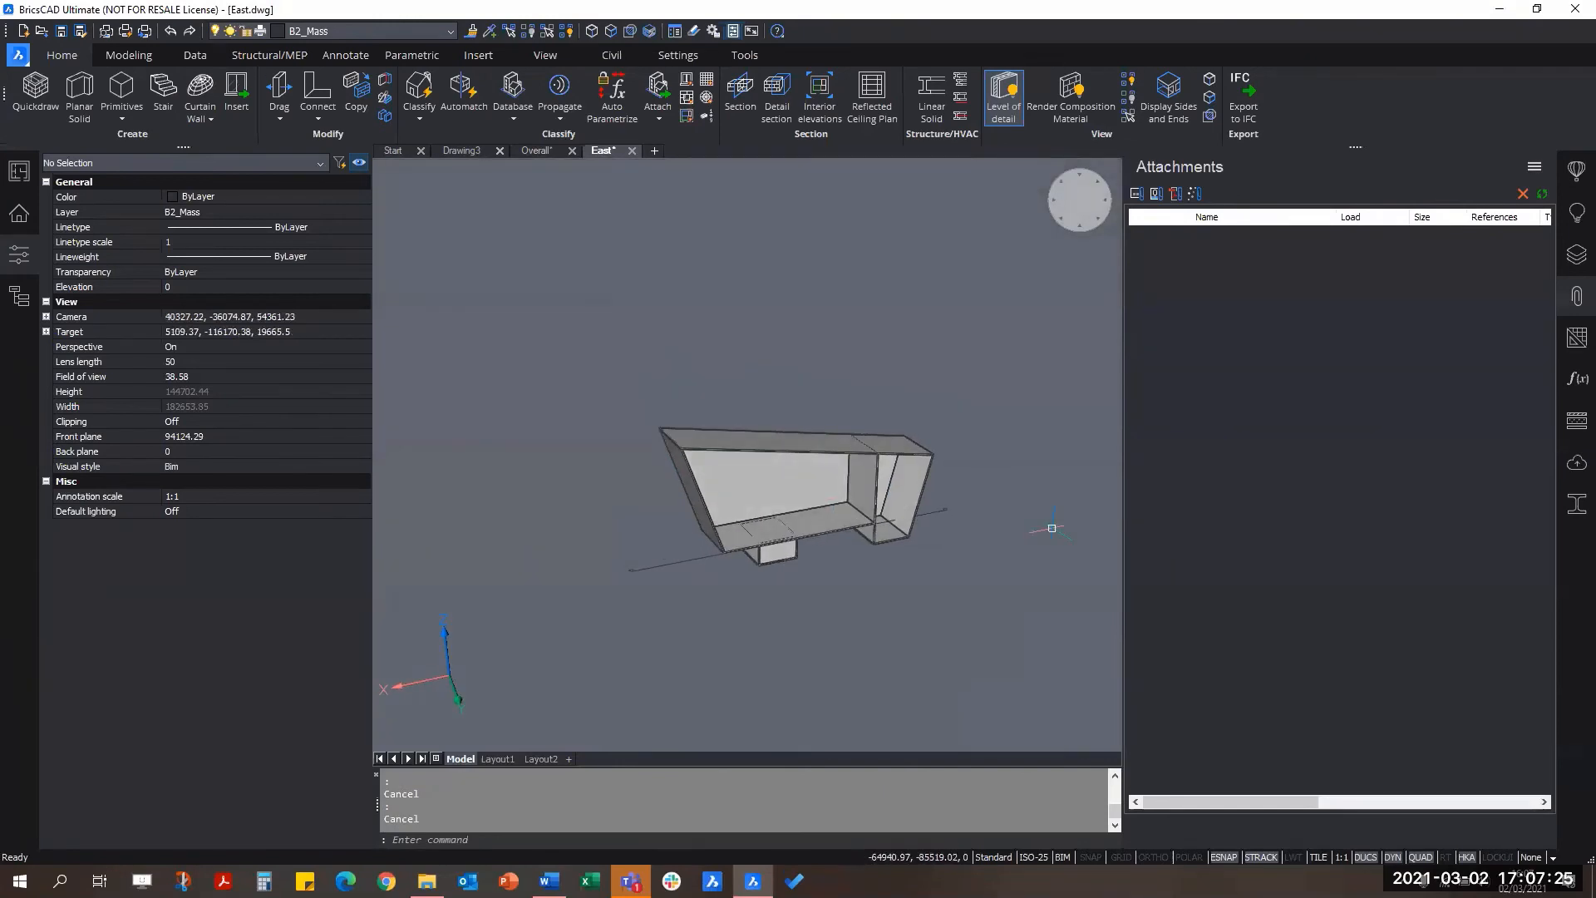
scroll(831, 565, "up", 6)
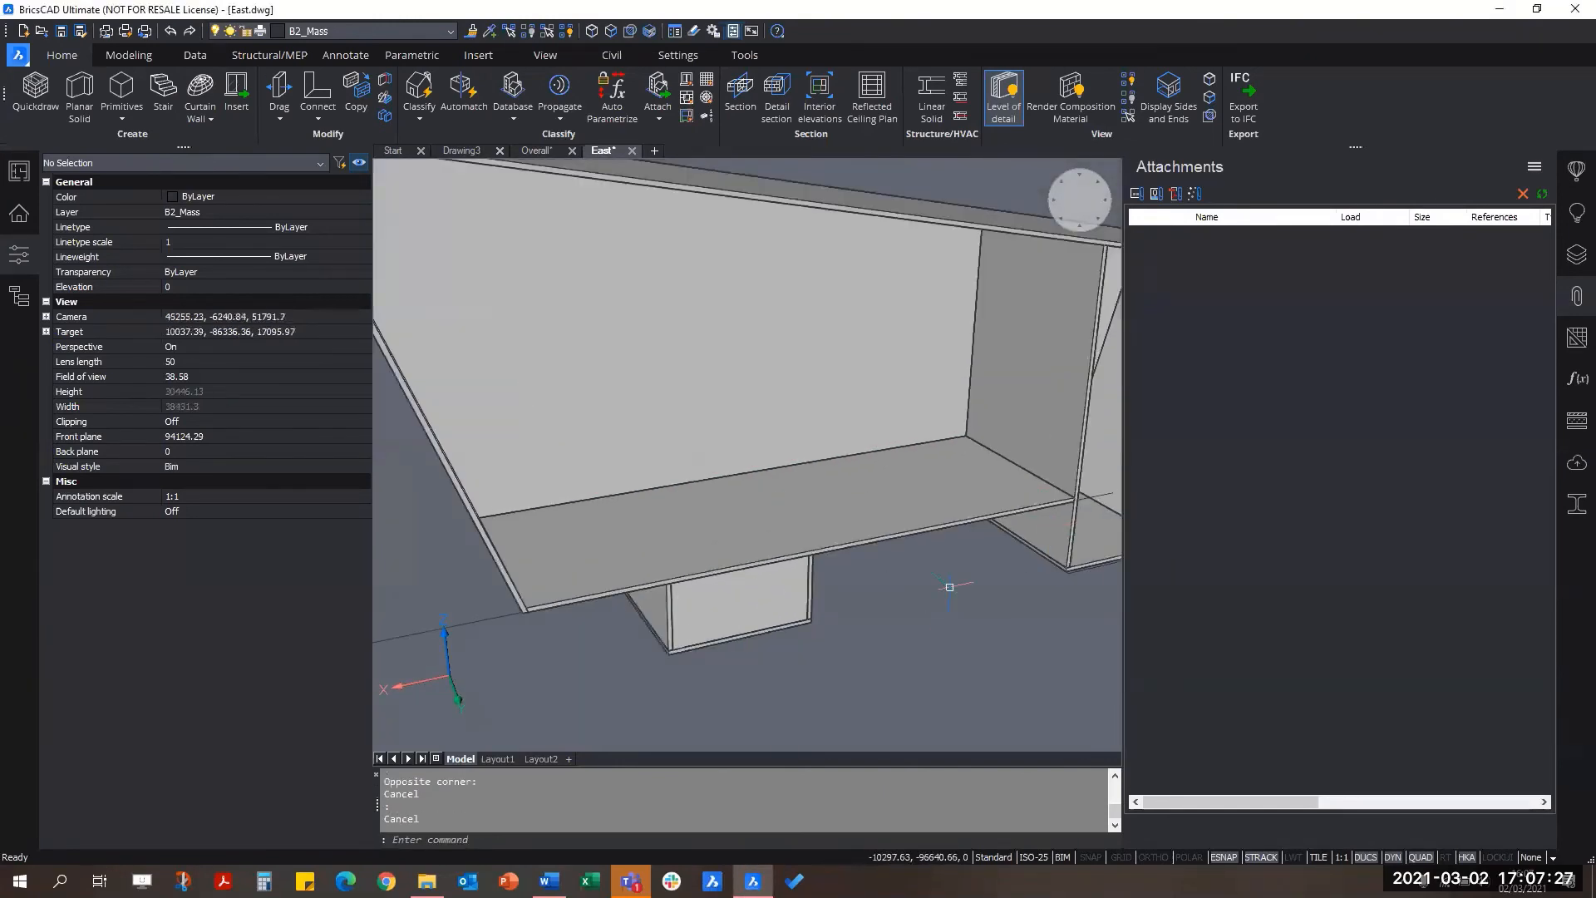
key("Escape")
scroll(922, 632, "down", 3)
scroll(987, 586, "up", 5)
scroll(956, 643, "down", 2)
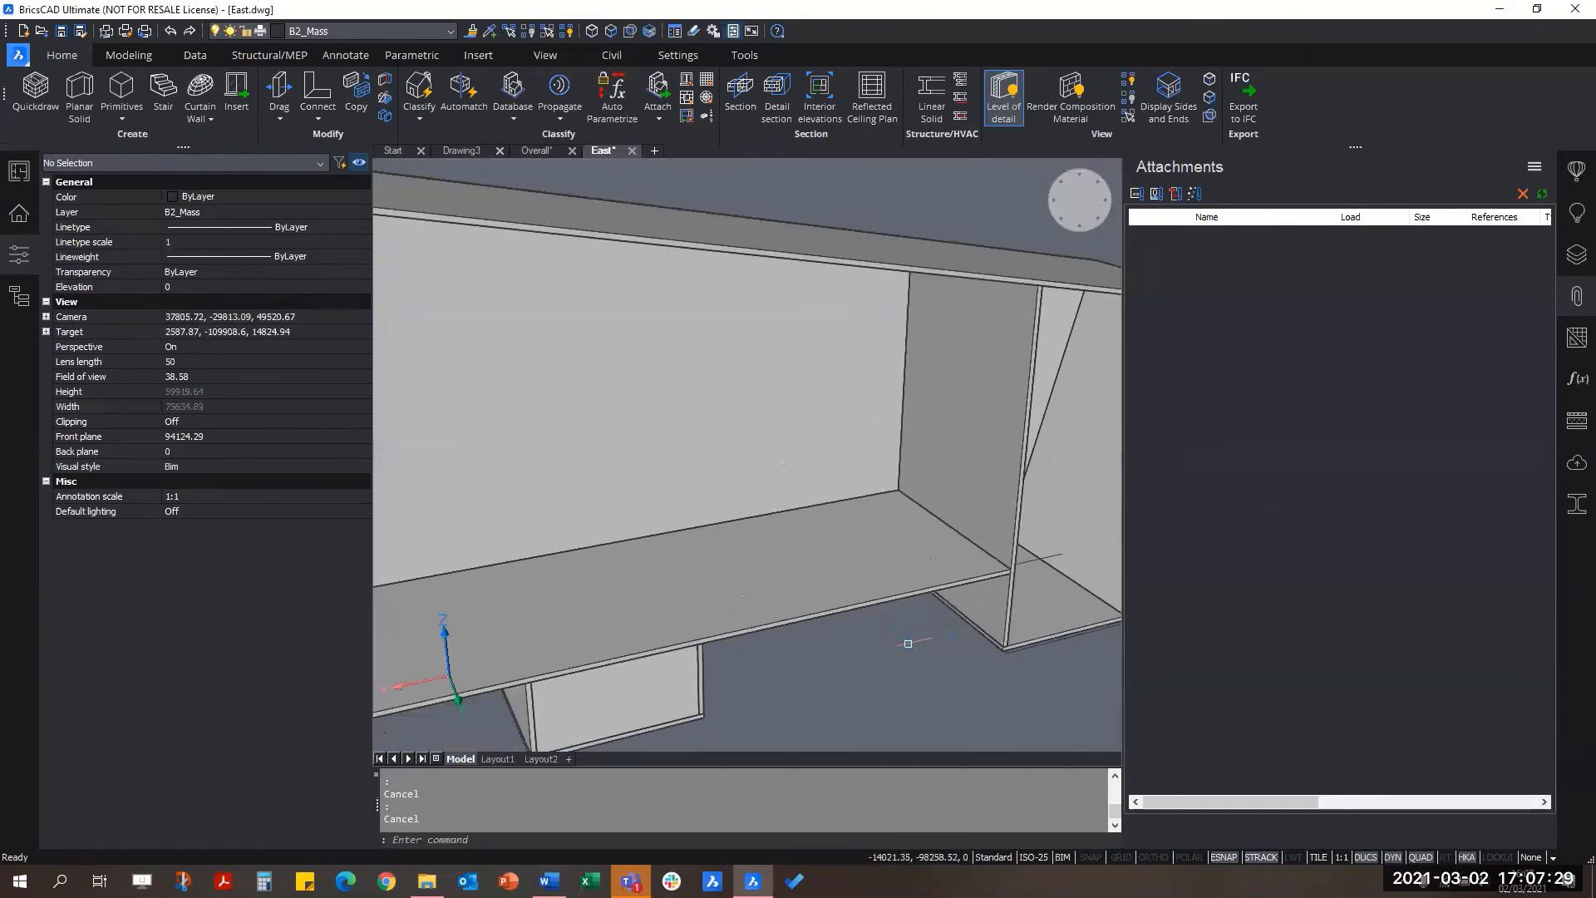
scroll(1086, 600, "up", 3)
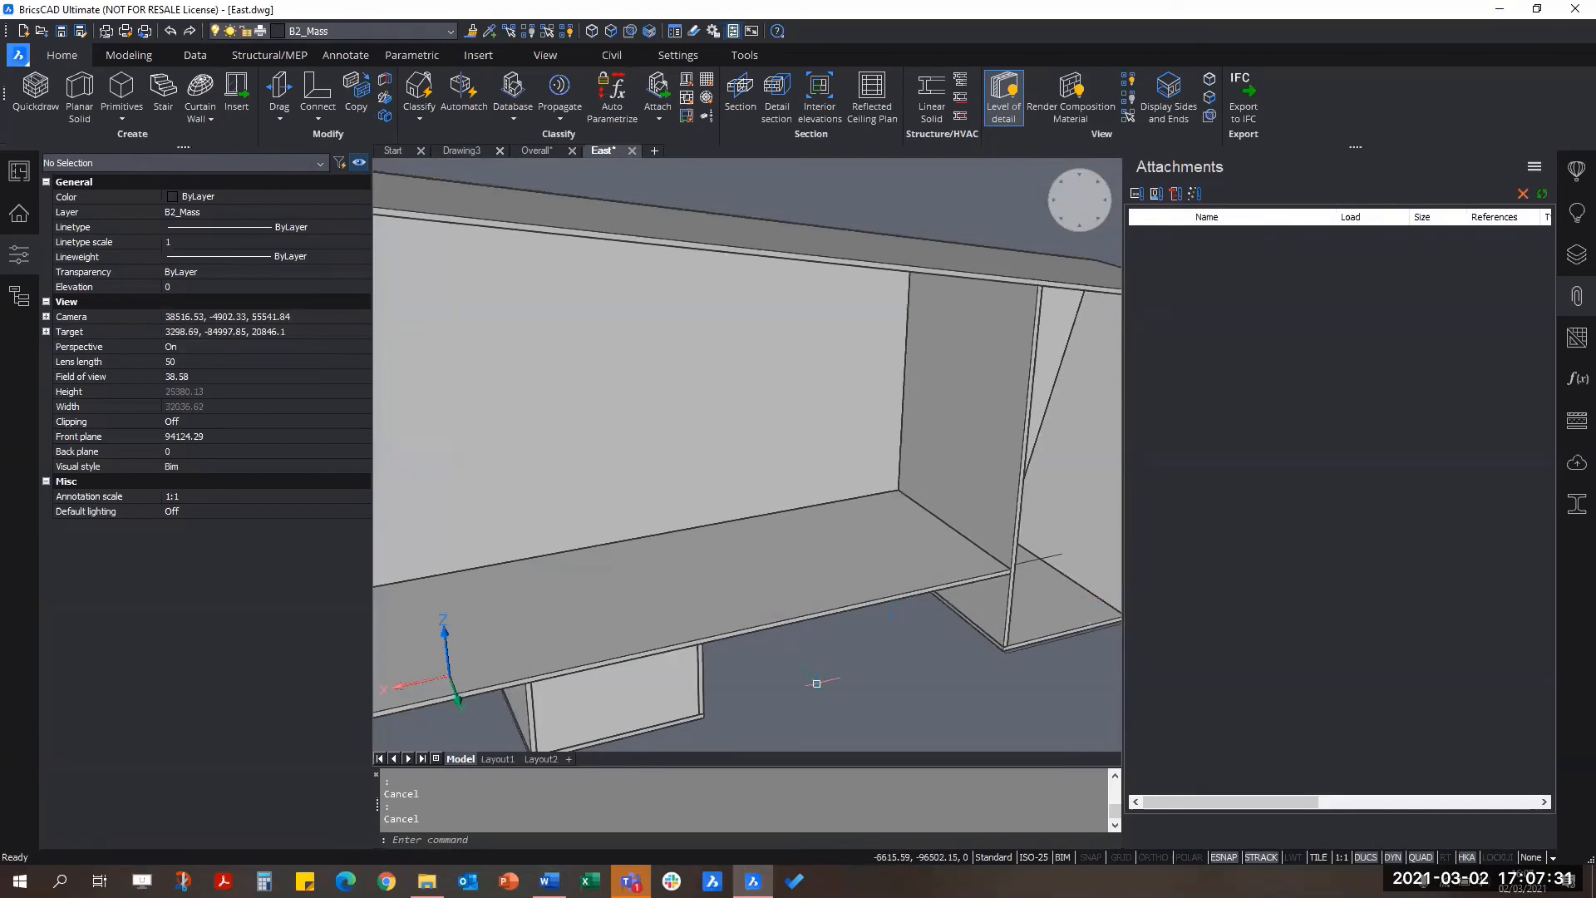
Step: Examine the raised floor slab and its joint with the full-height dividing wall
left_click(786, 561)
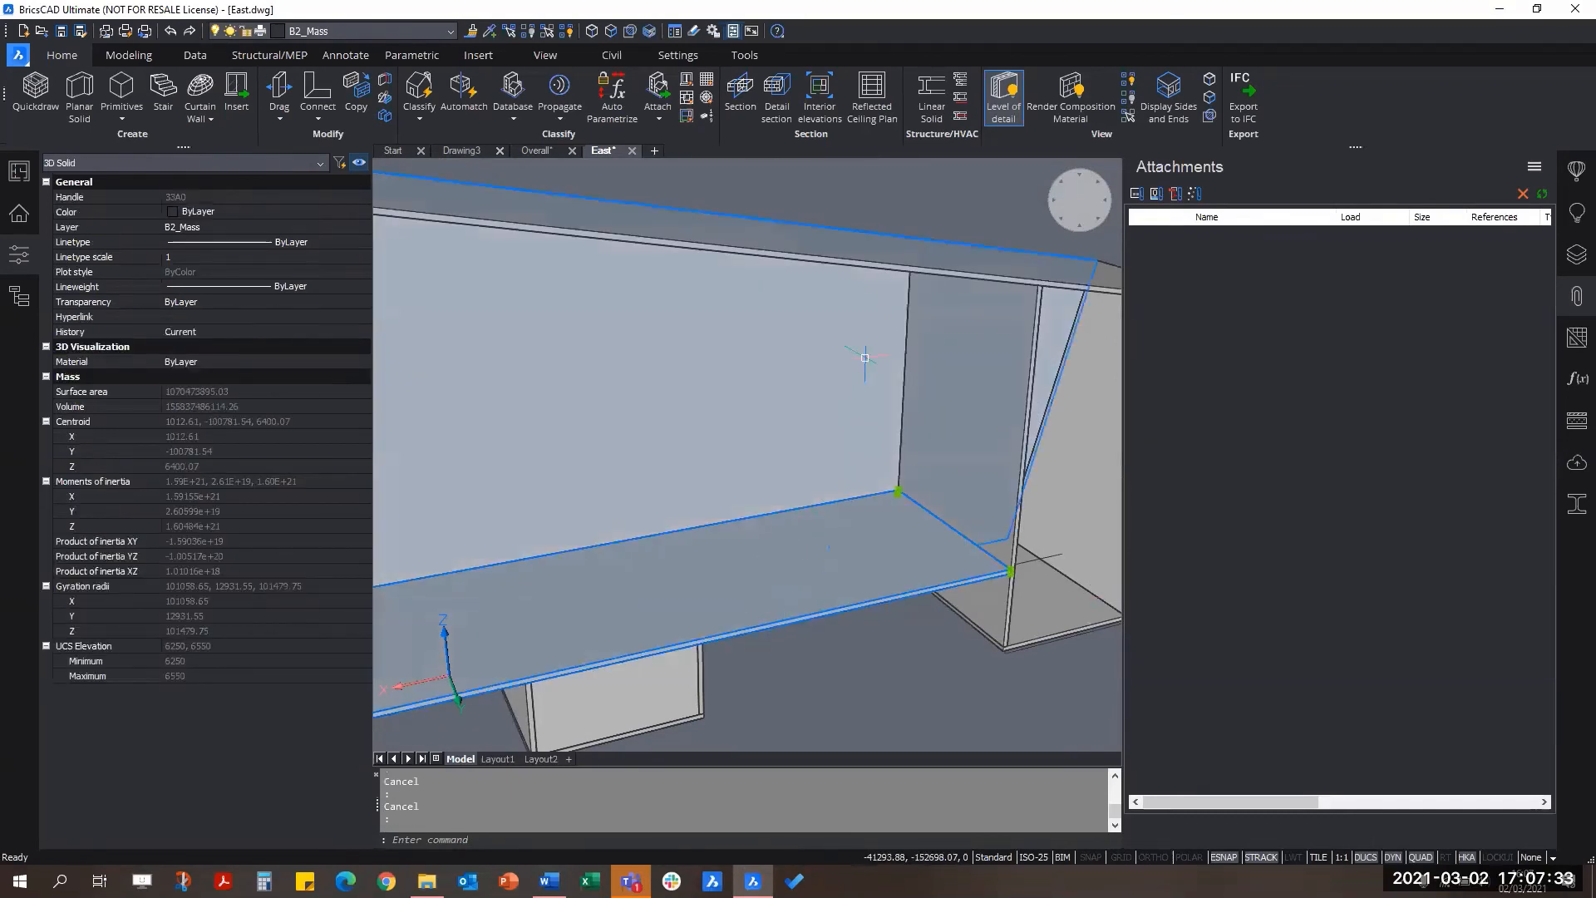
scroll(867, 415, "down", 3)
scroll(774, 580, "up", 2)
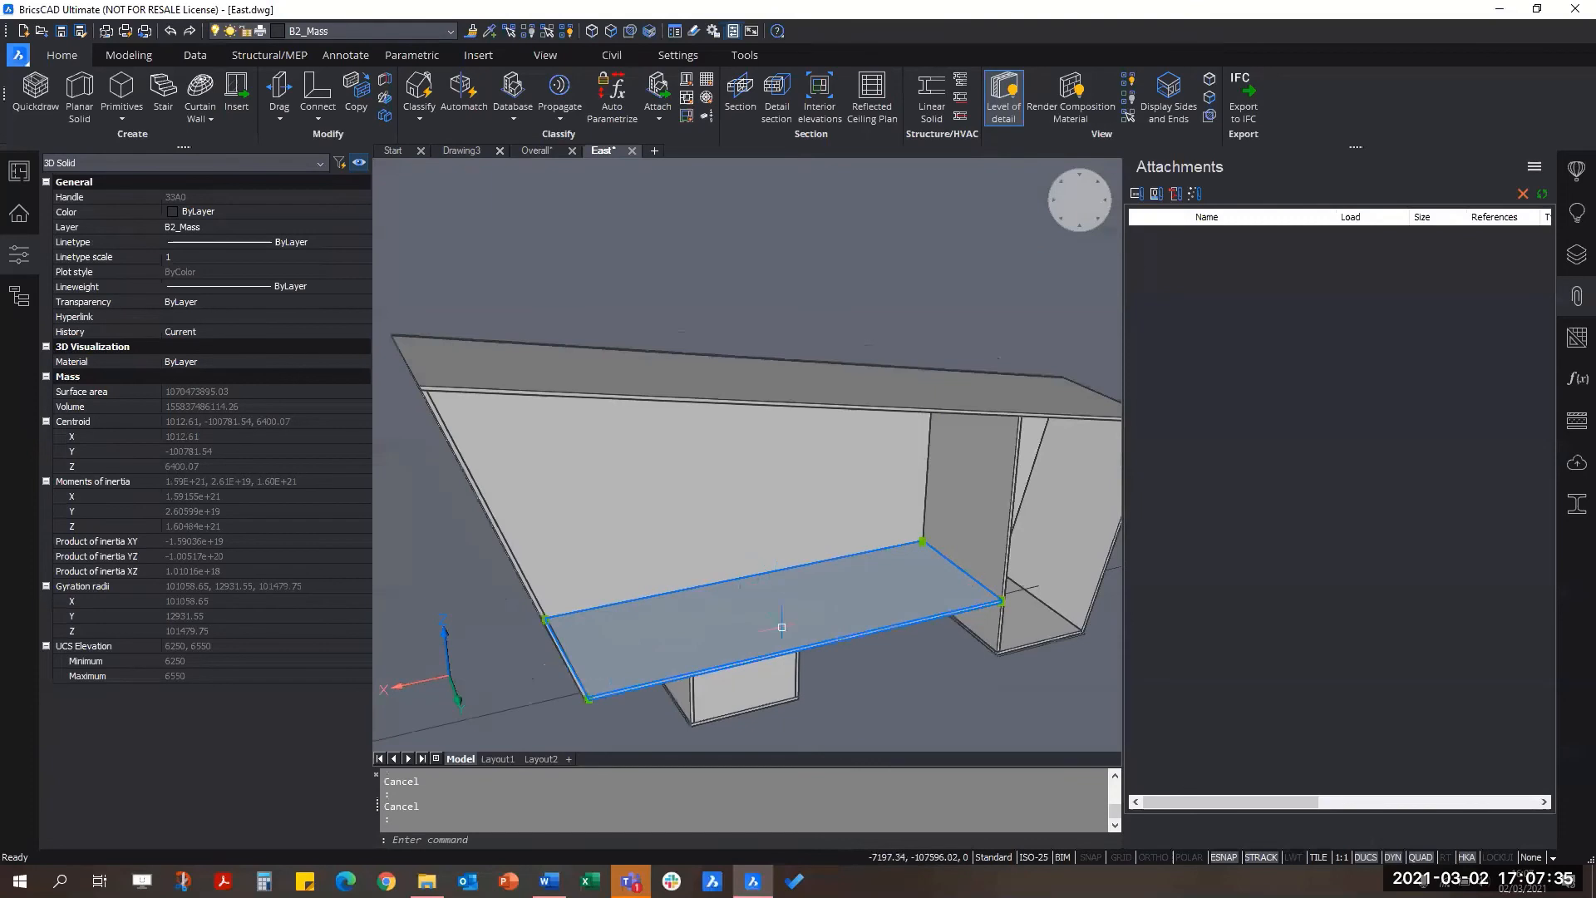
middle_click_drag(782, 627, 631, 617, "shift")
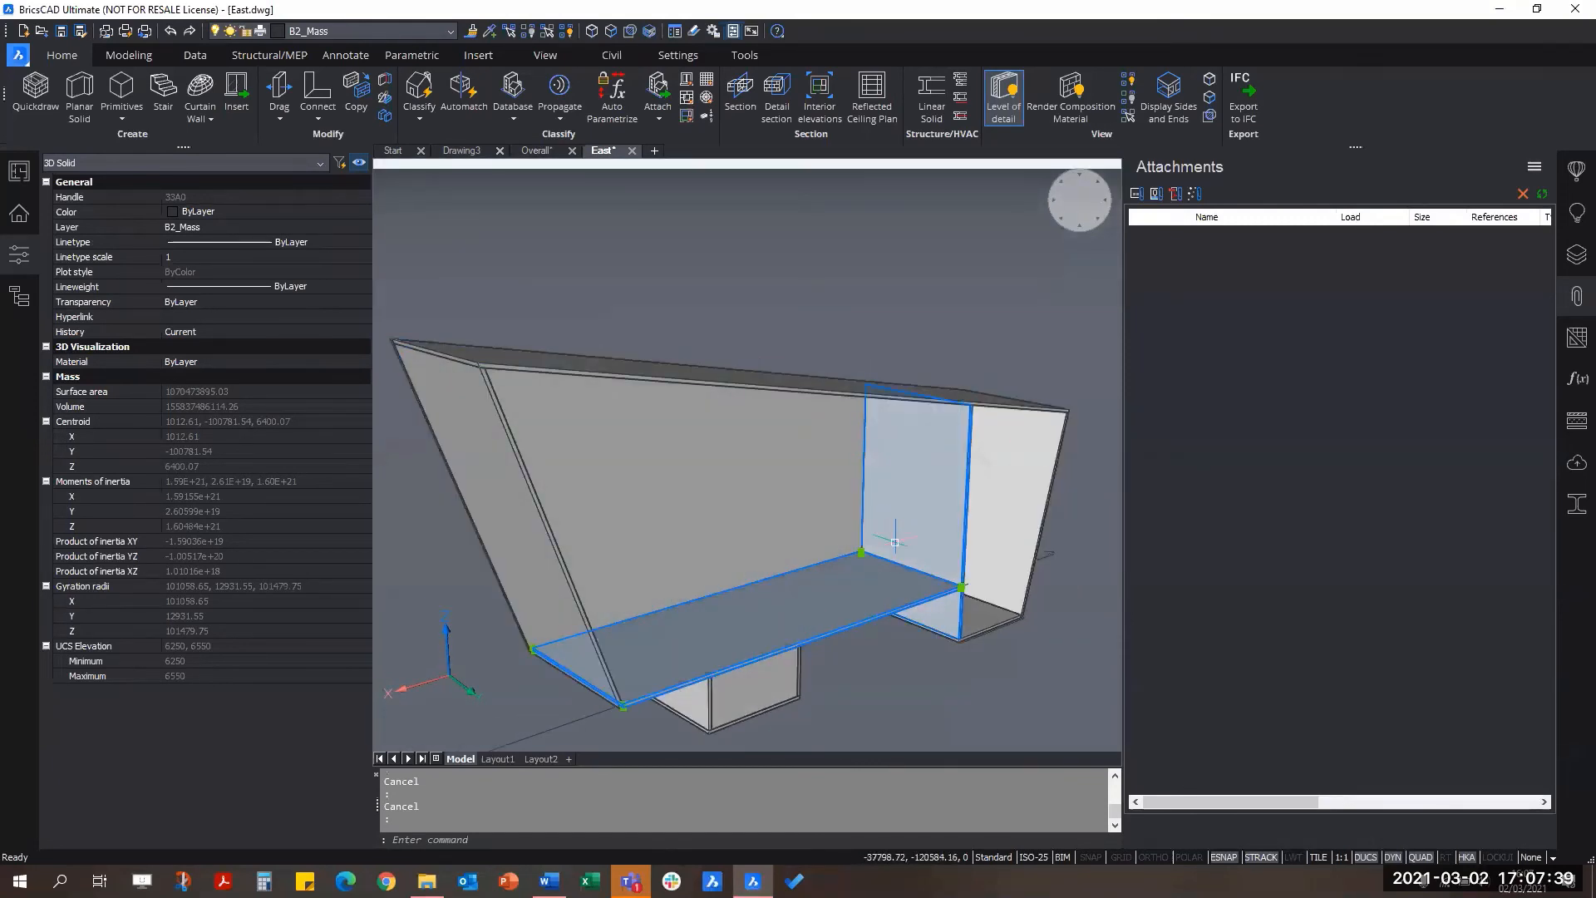
scroll(849, 634, "up", 5)
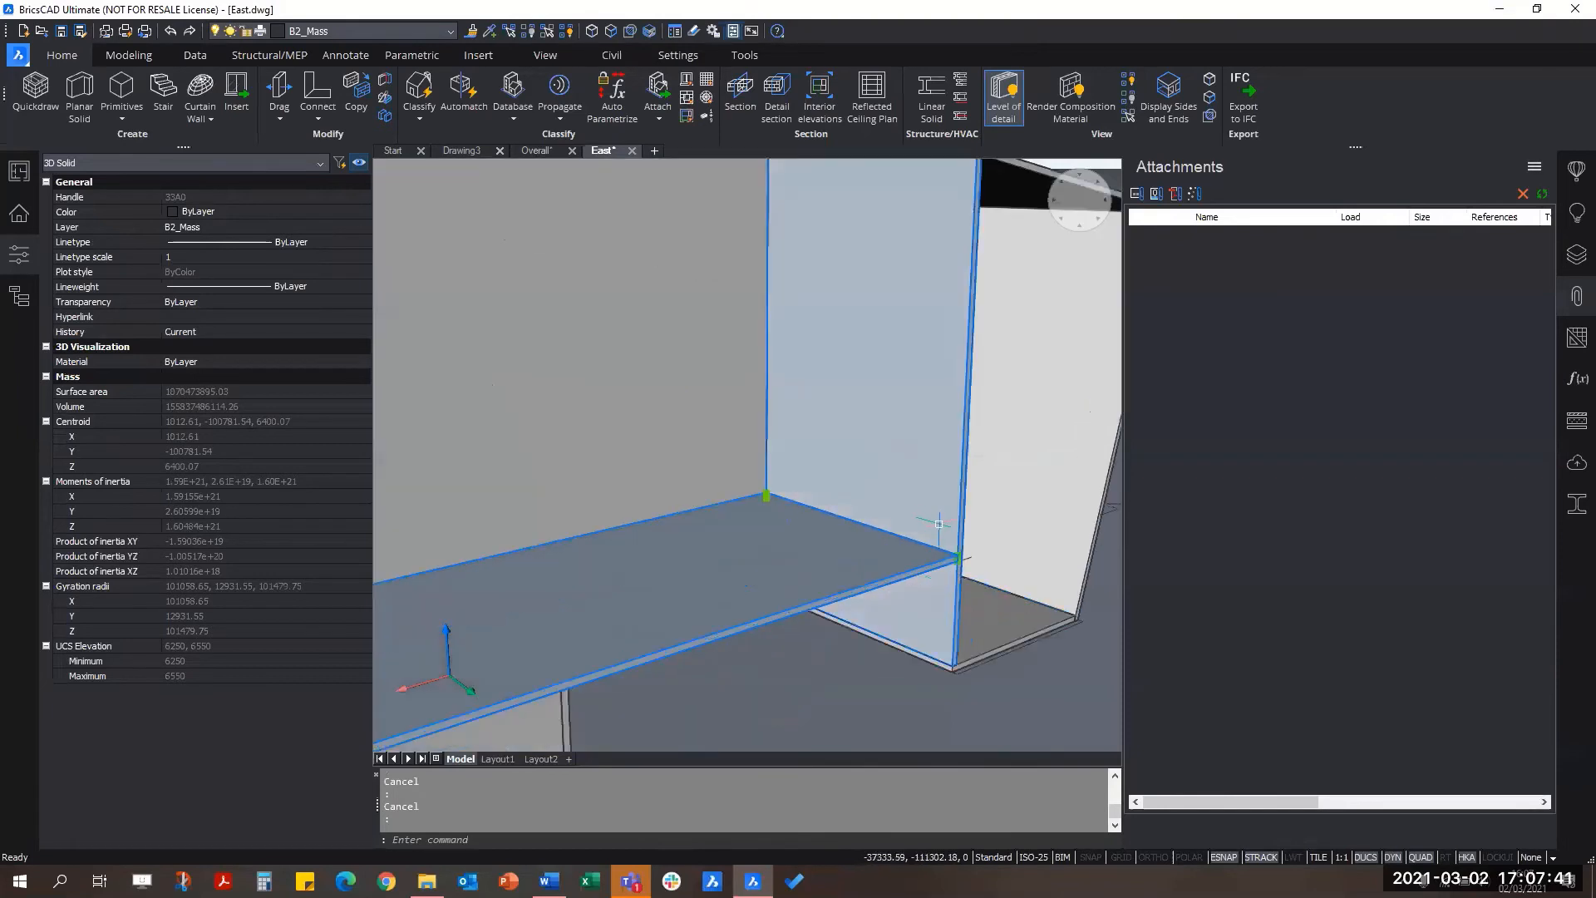
mouse_move(918, 539)
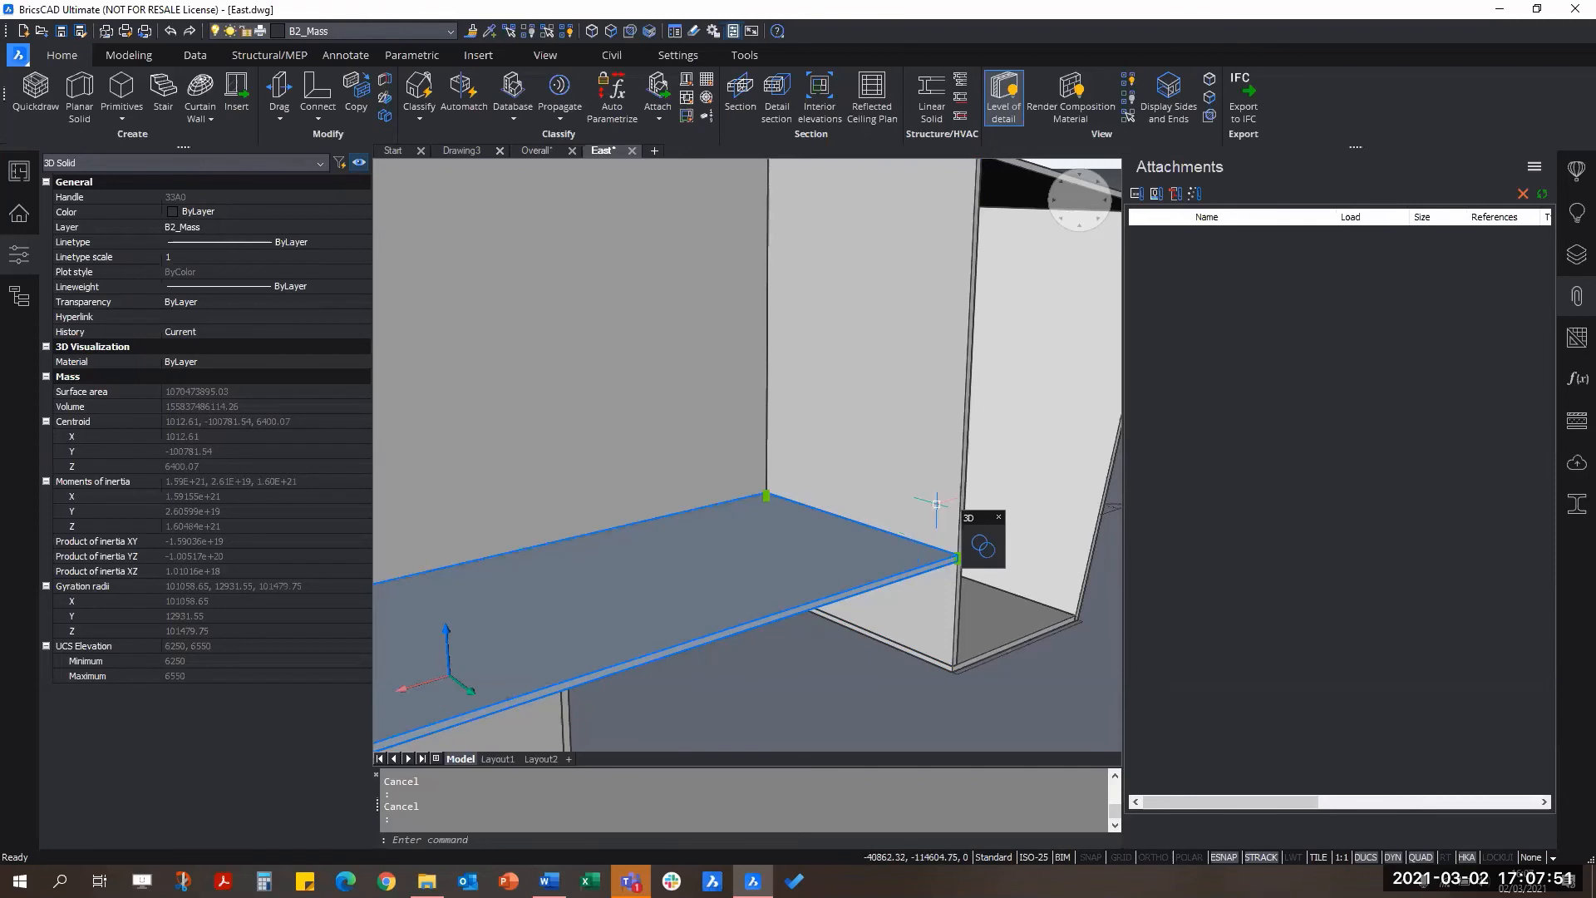
key("Escape")
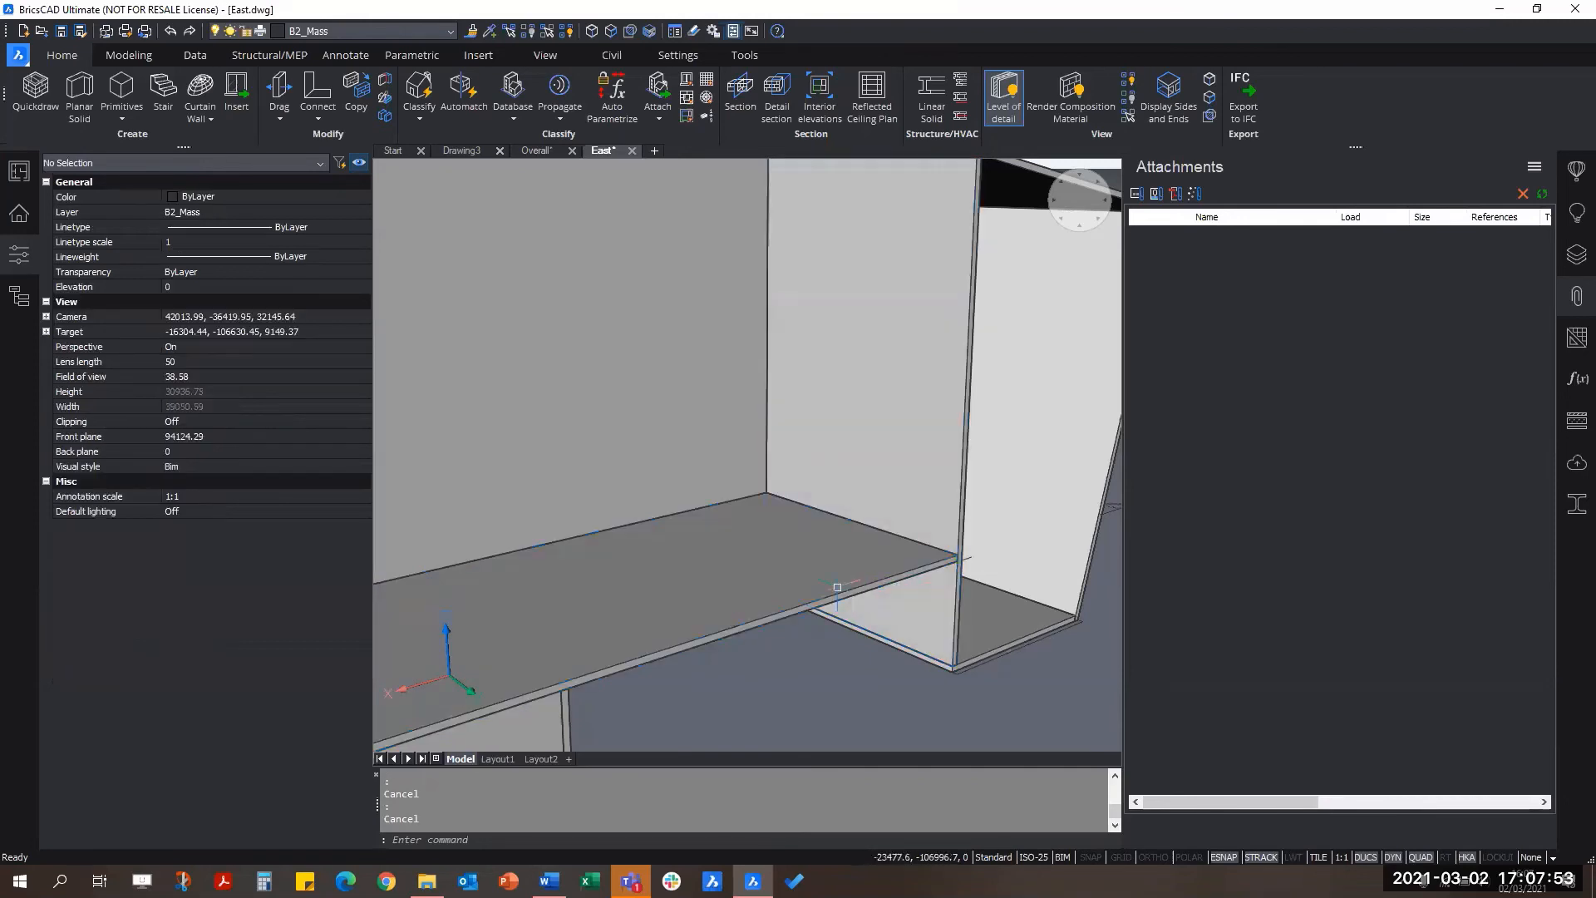
Step: Copy the raised floor slab vertically with BIM Copy, placing the new slab 4000 mm above the original
scroll(785, 576, "up", 2)
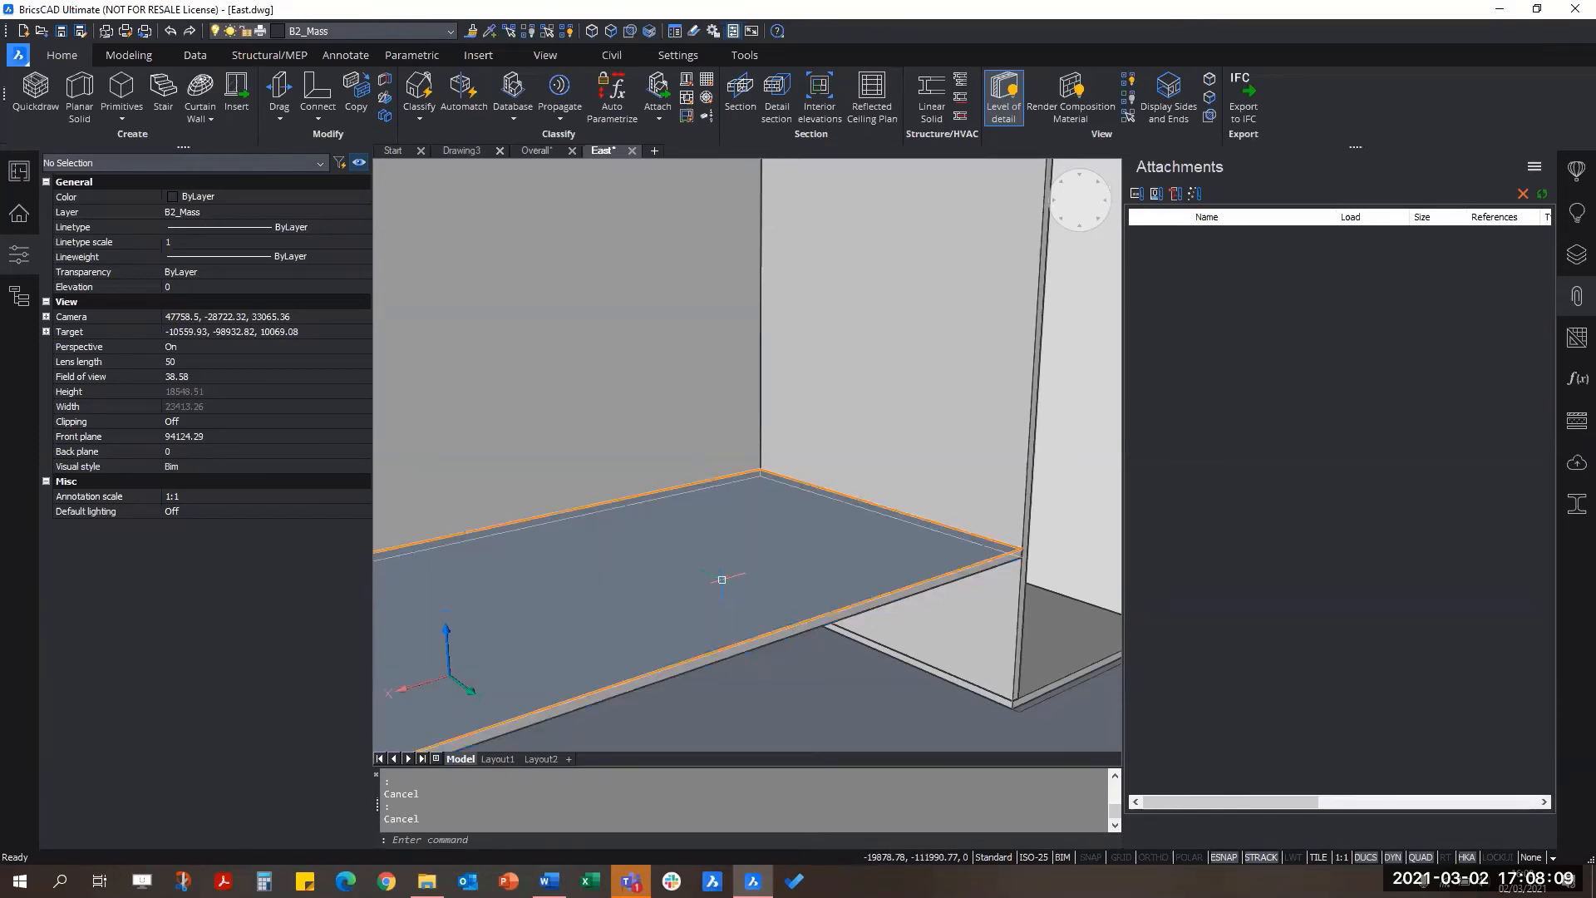
left_click(706, 594)
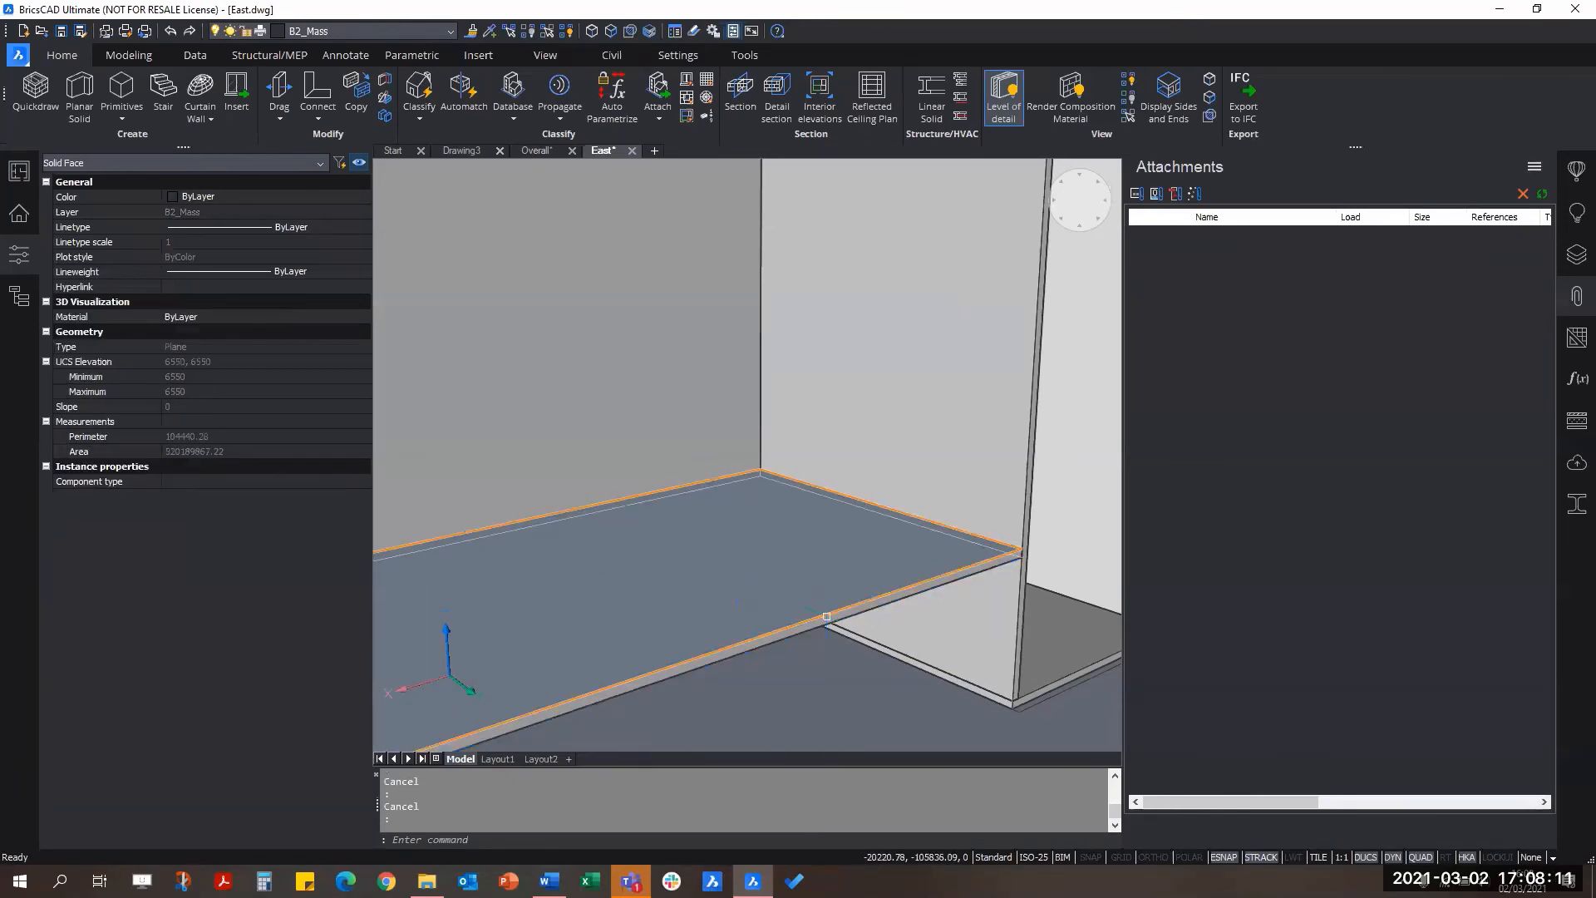
scroll(823, 666, "down", 5)
scroll(851, 592, "up", 5)
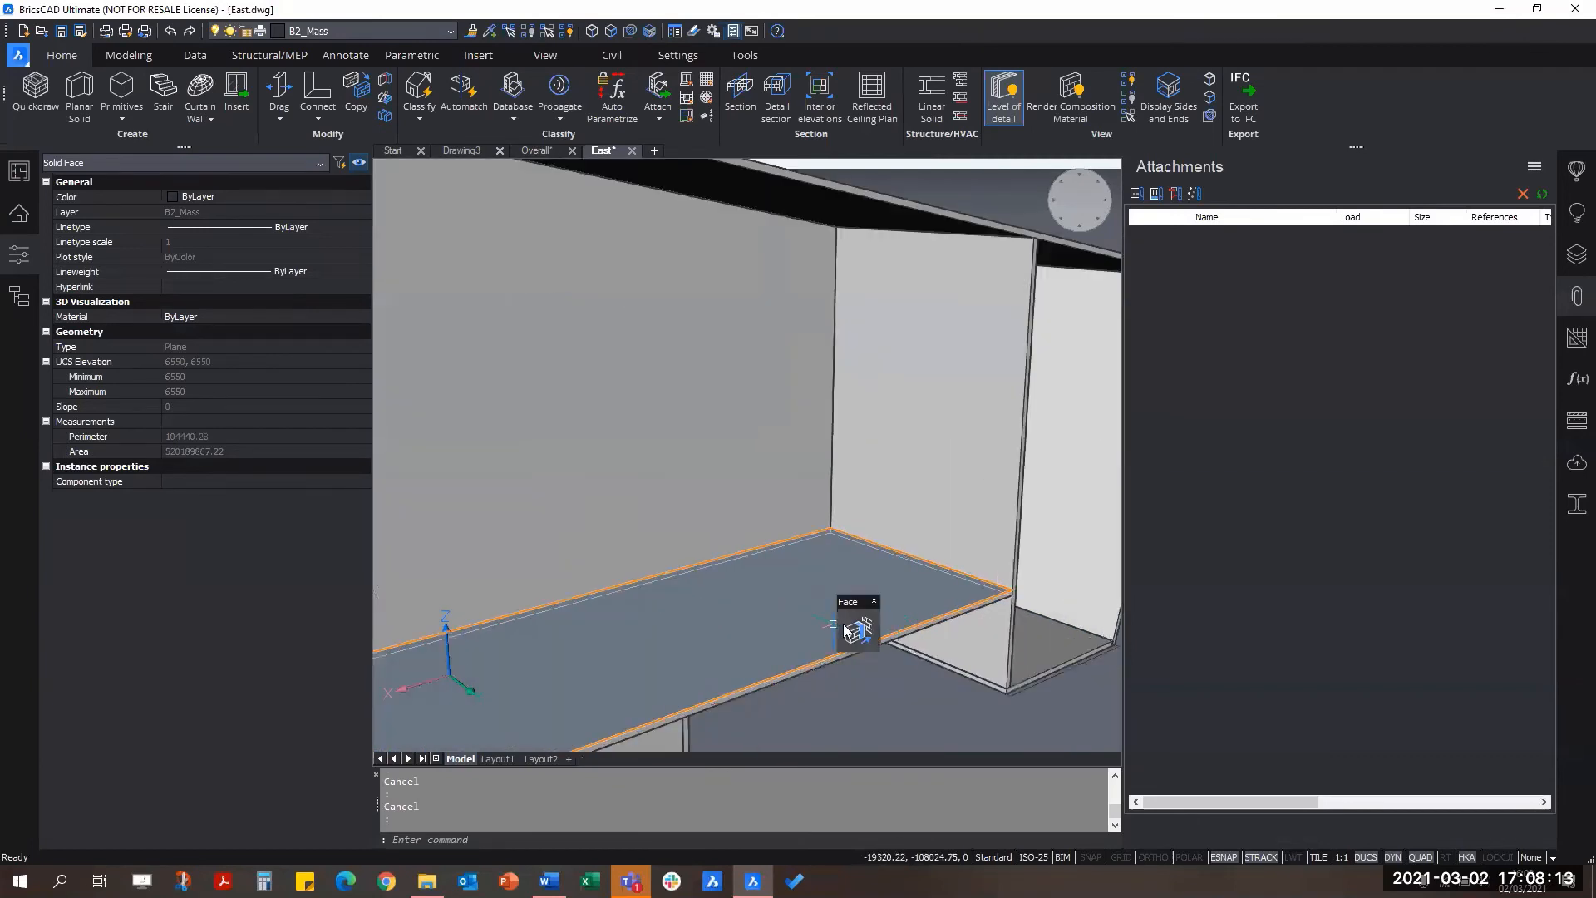
mouse_move(843, 625)
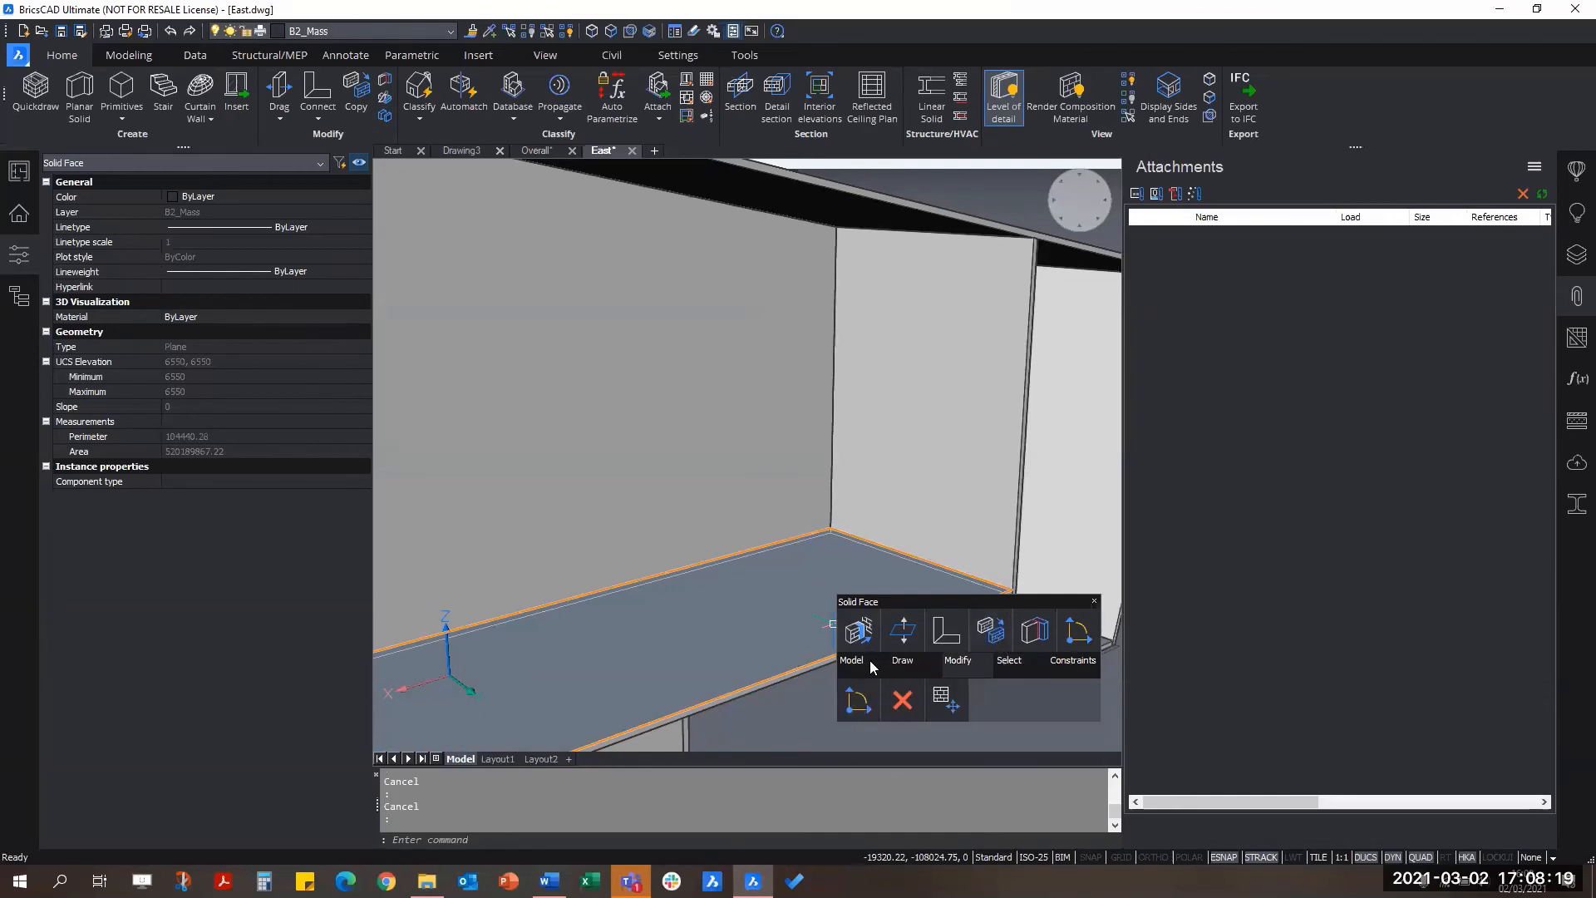
mouse_move(856, 659)
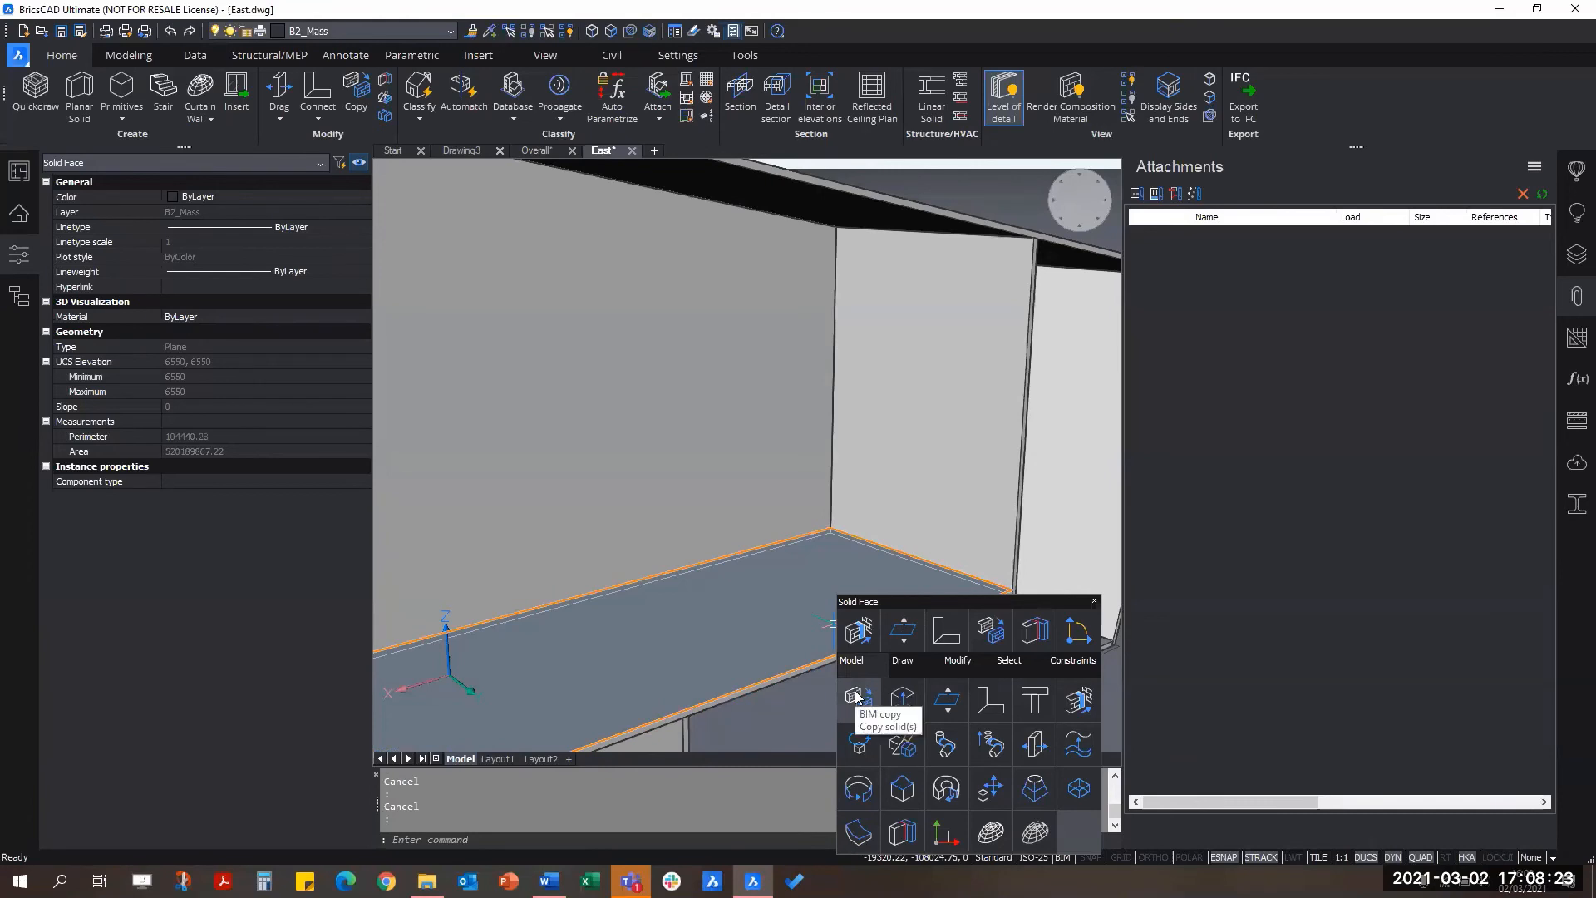
left_click(856, 696)
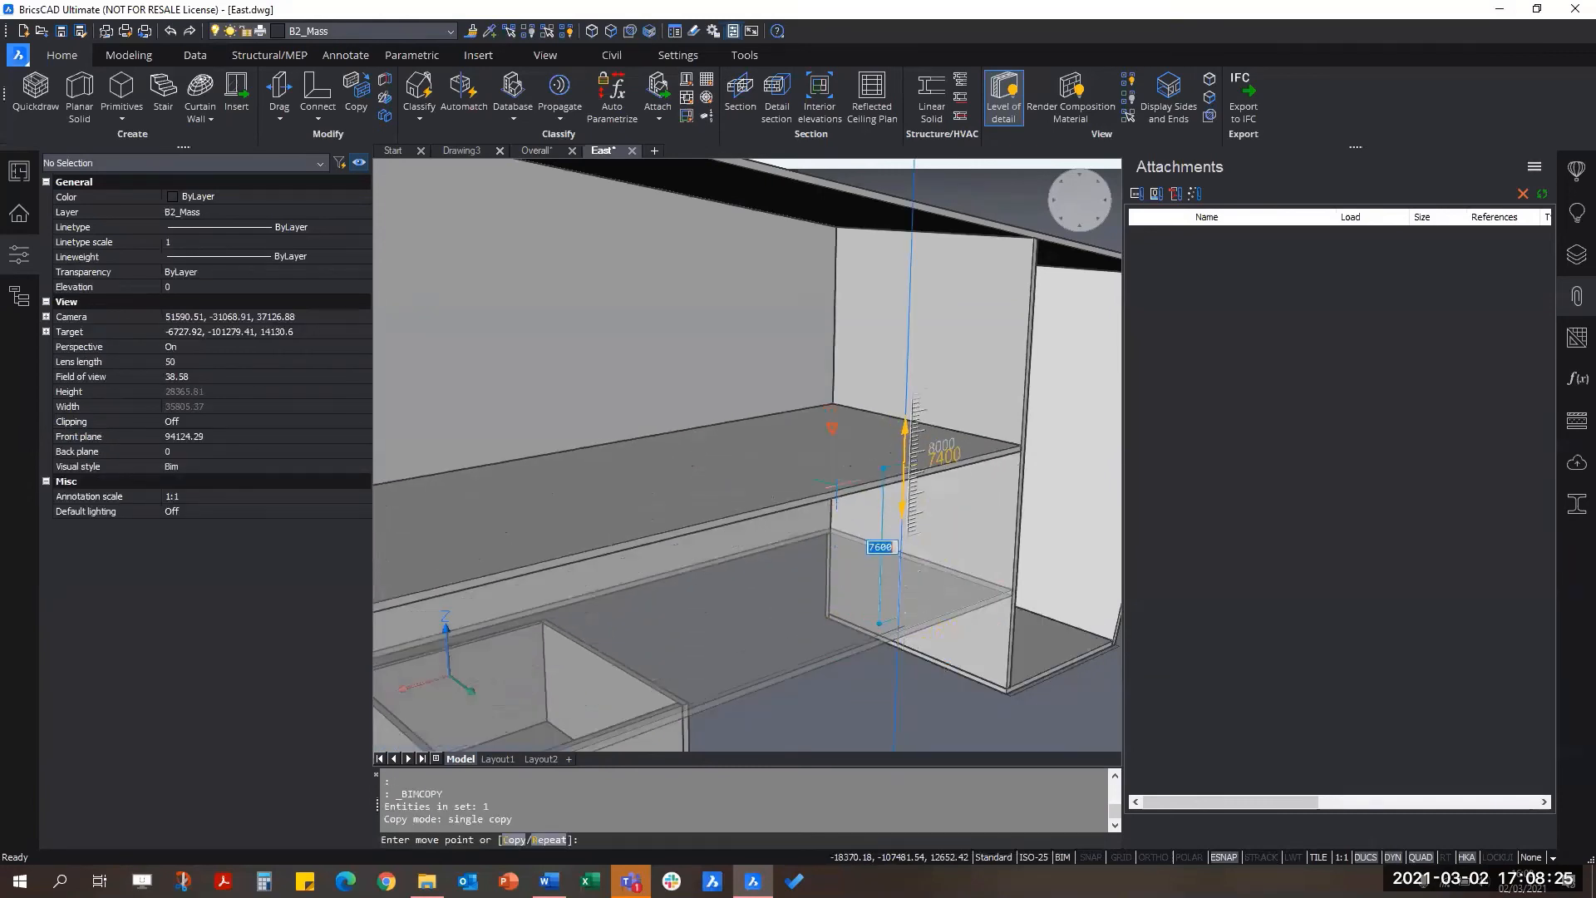
scroll(826, 434, "down", 5)
scroll(830, 464, "up", 5)
scroll(831, 473, "down", 3)
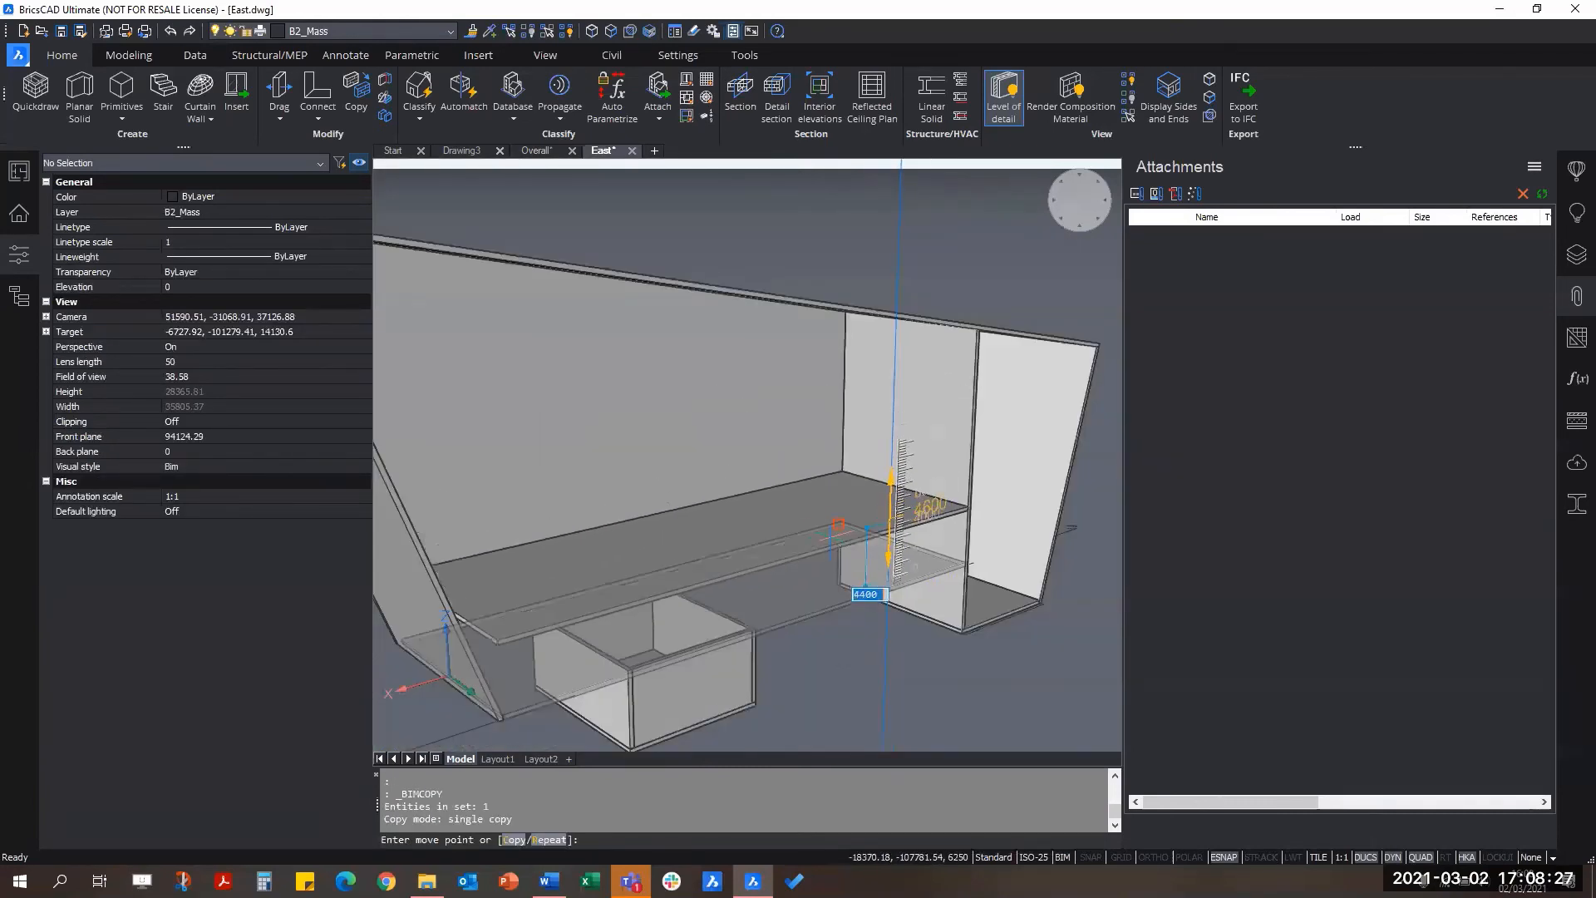
scroll(835, 541, "up", 4)
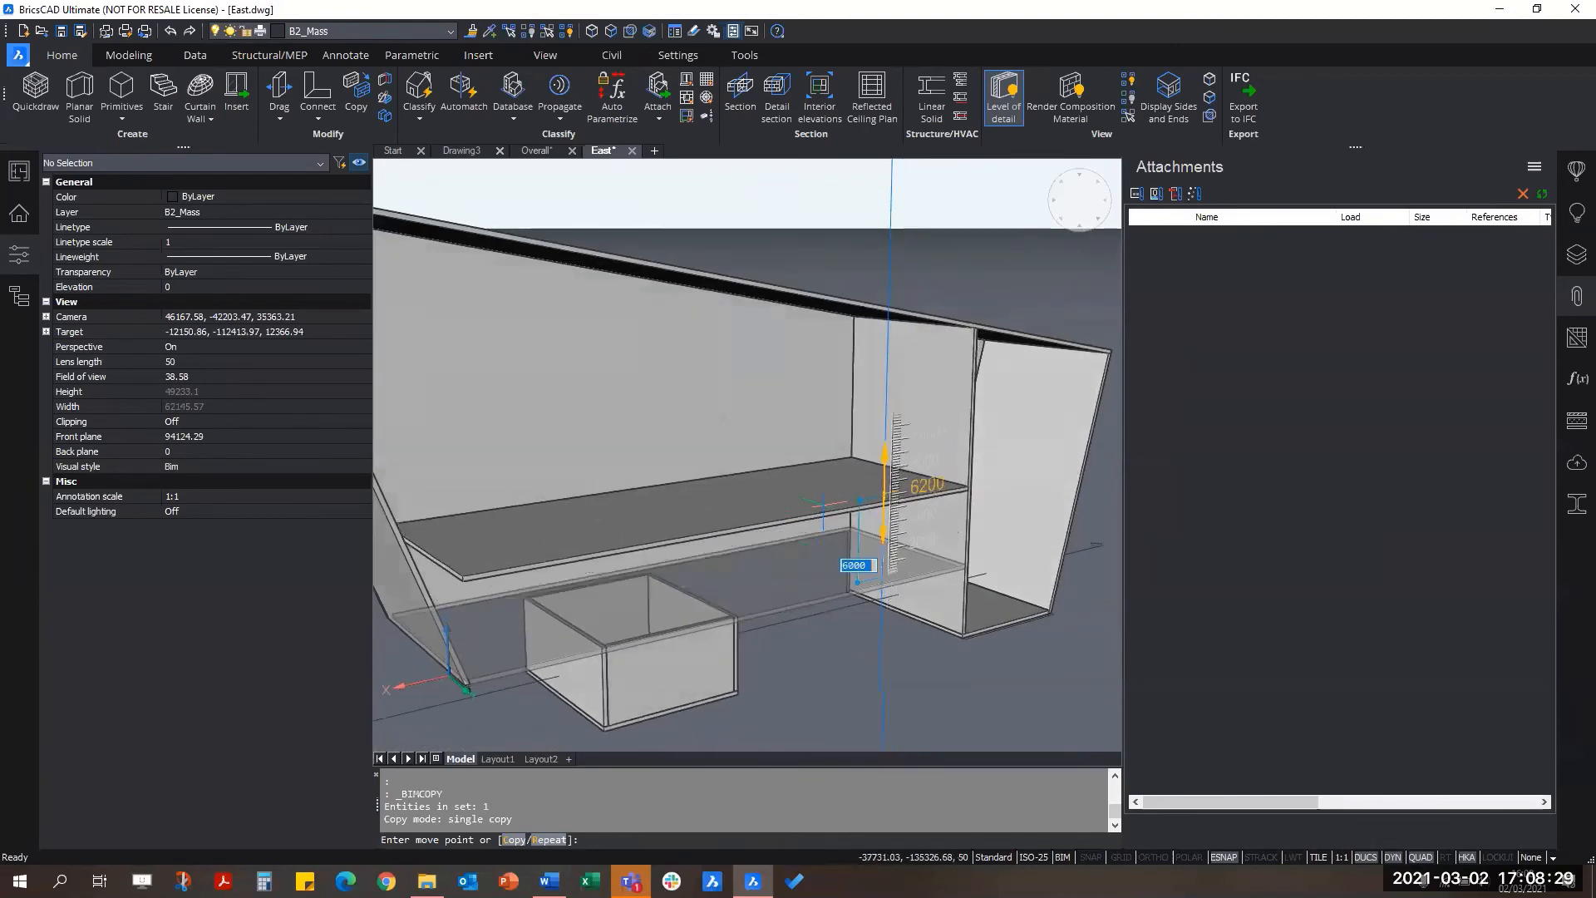
scroll(835, 521, "up", 3)
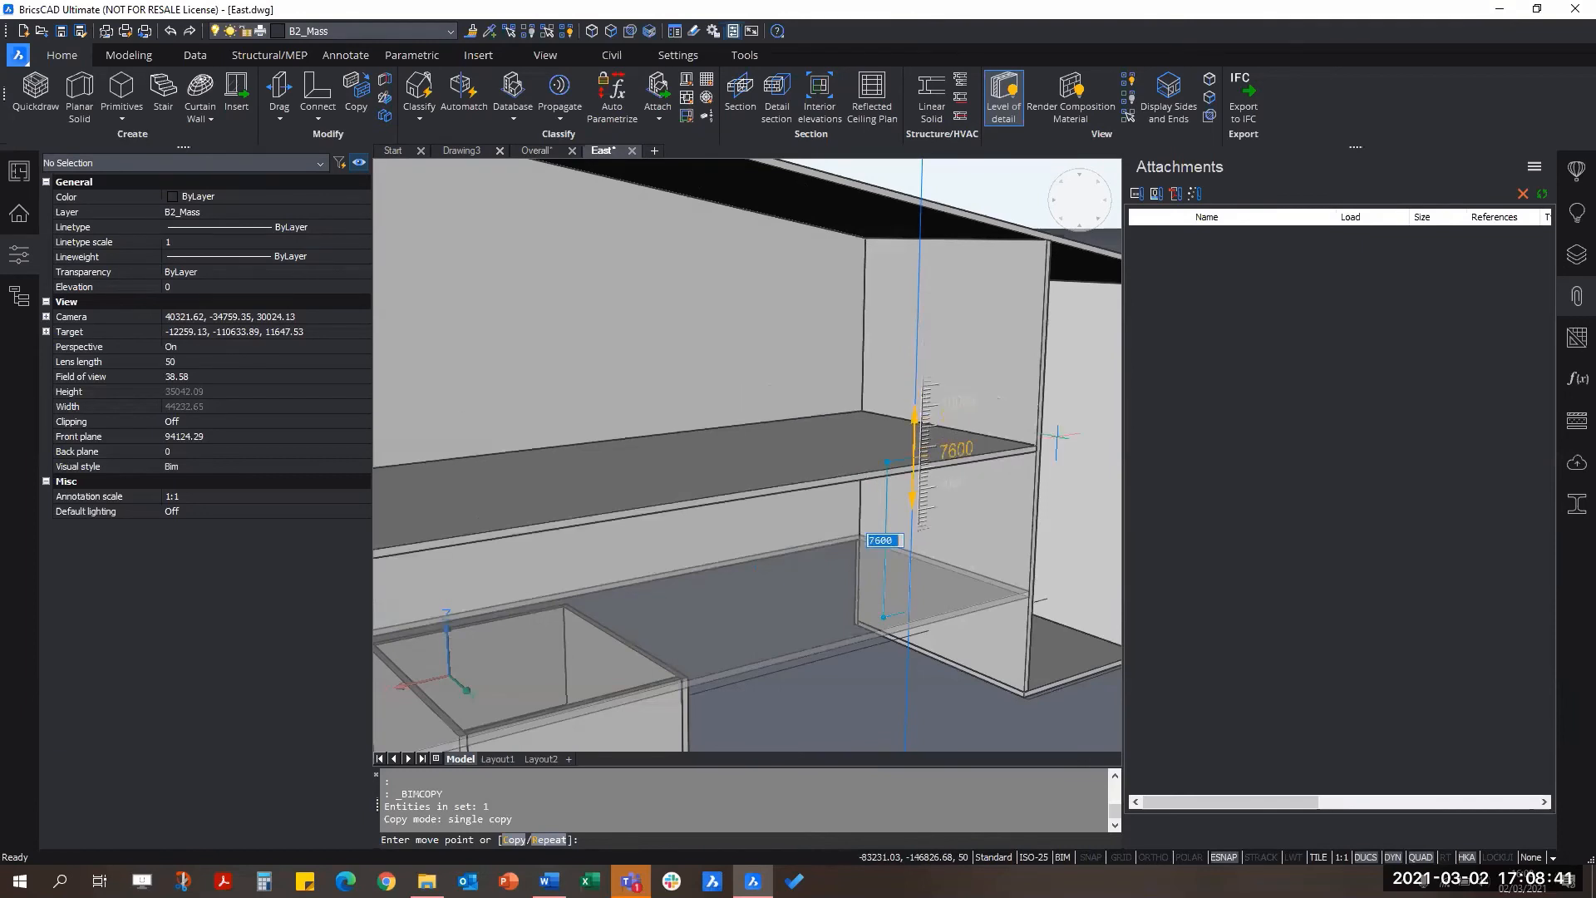
left_click(806, 521)
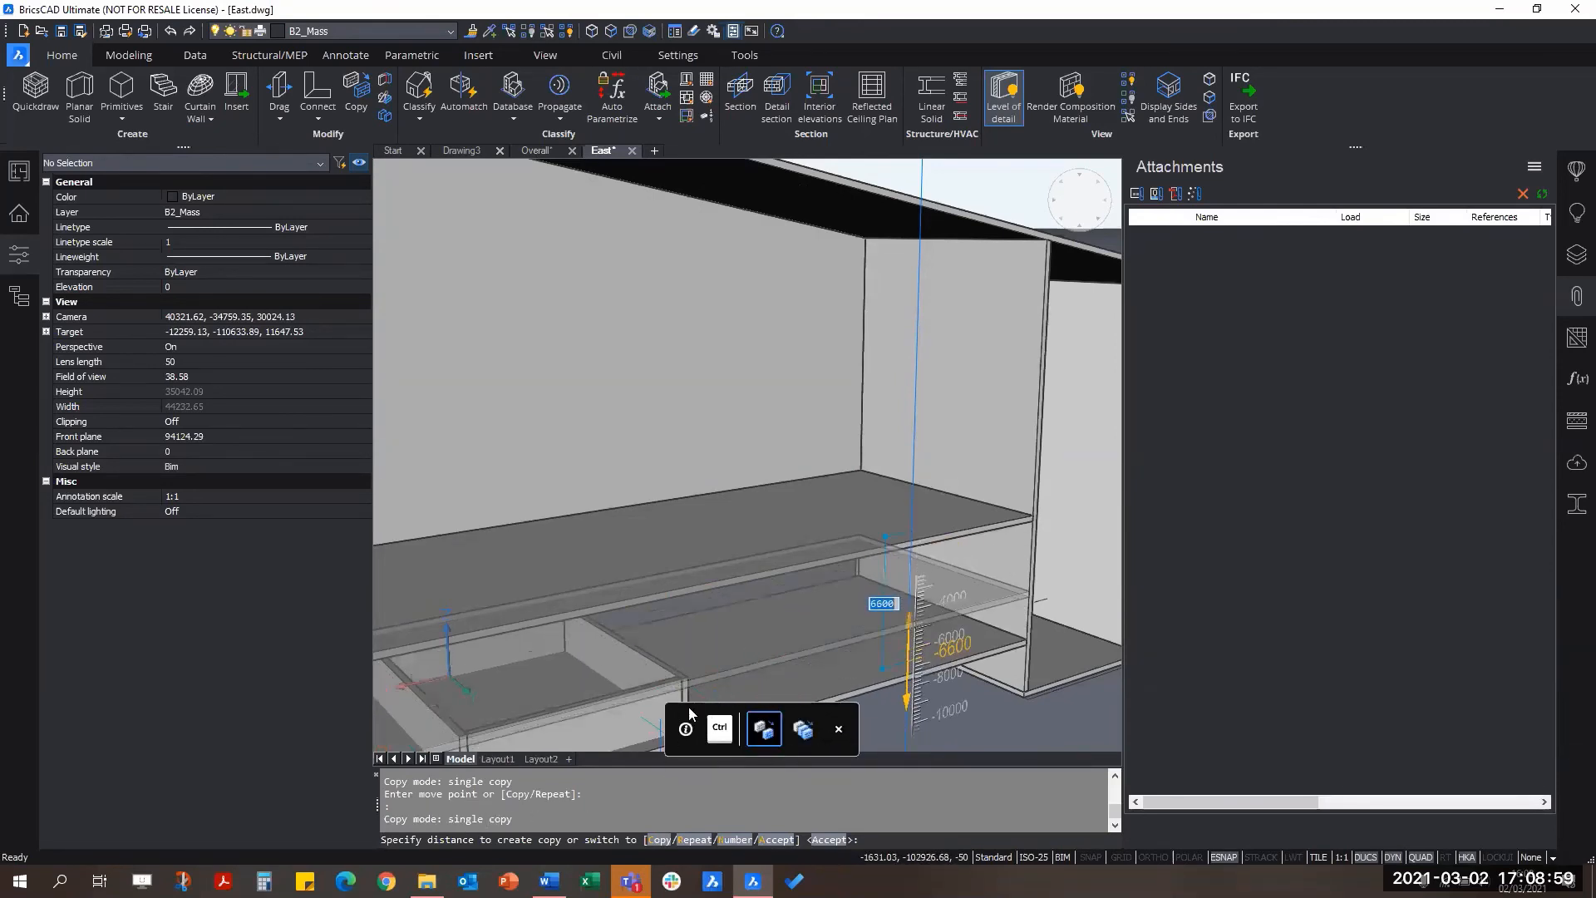
Step: Repeat the slab copy upwards at 4000 mm spacing until four copies are stacked below the roof, and finish the copying
left_click(798, 742)
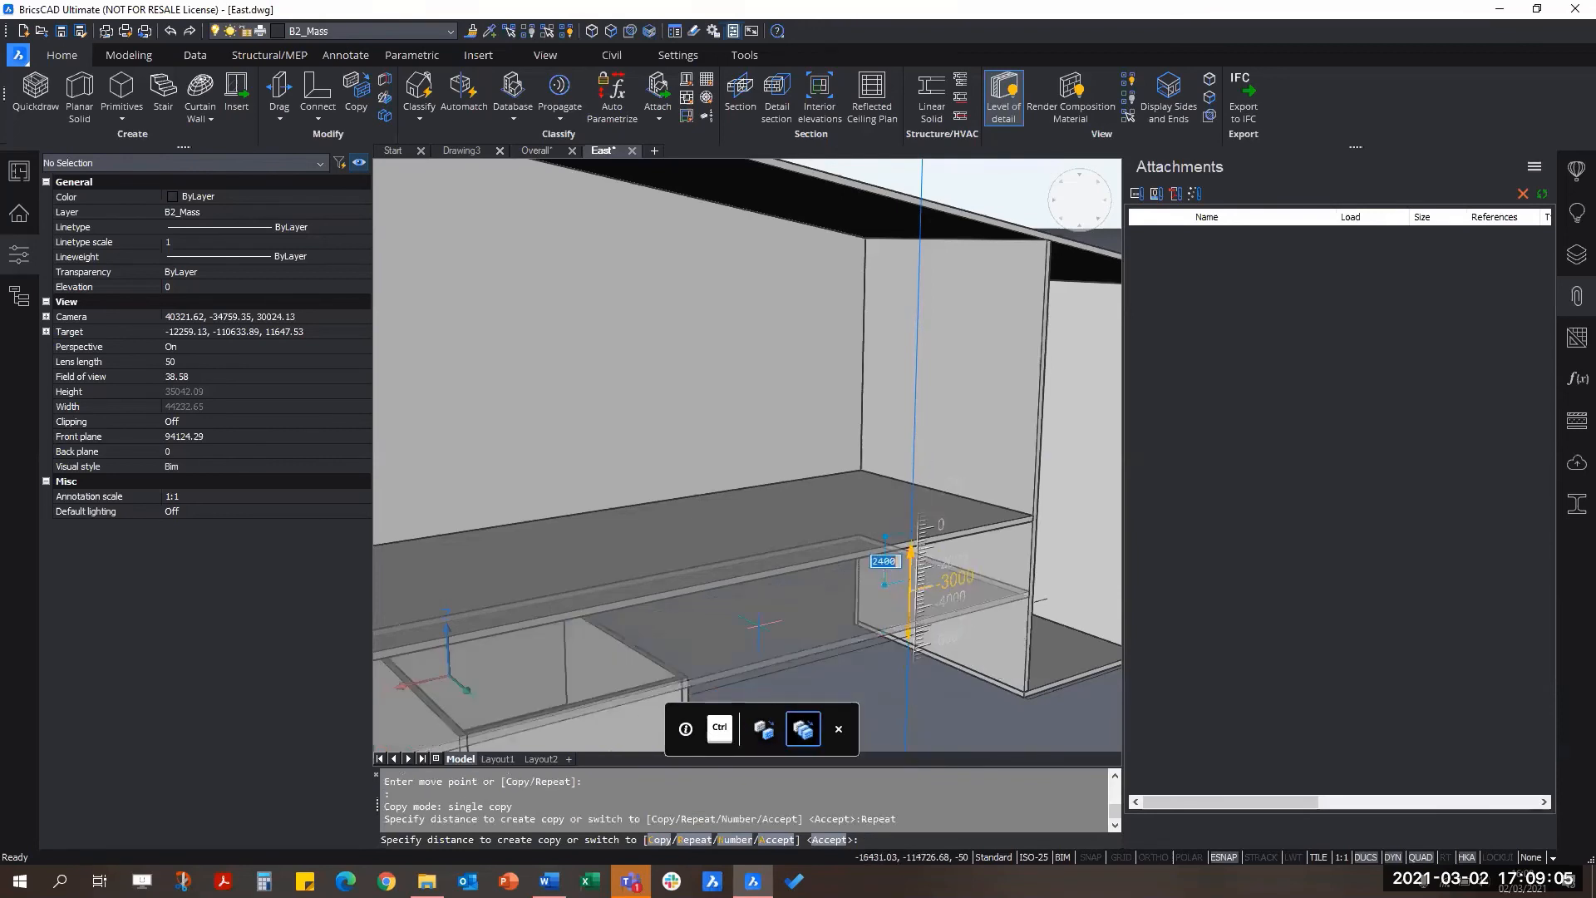
scroll(905, 657, "down", 3)
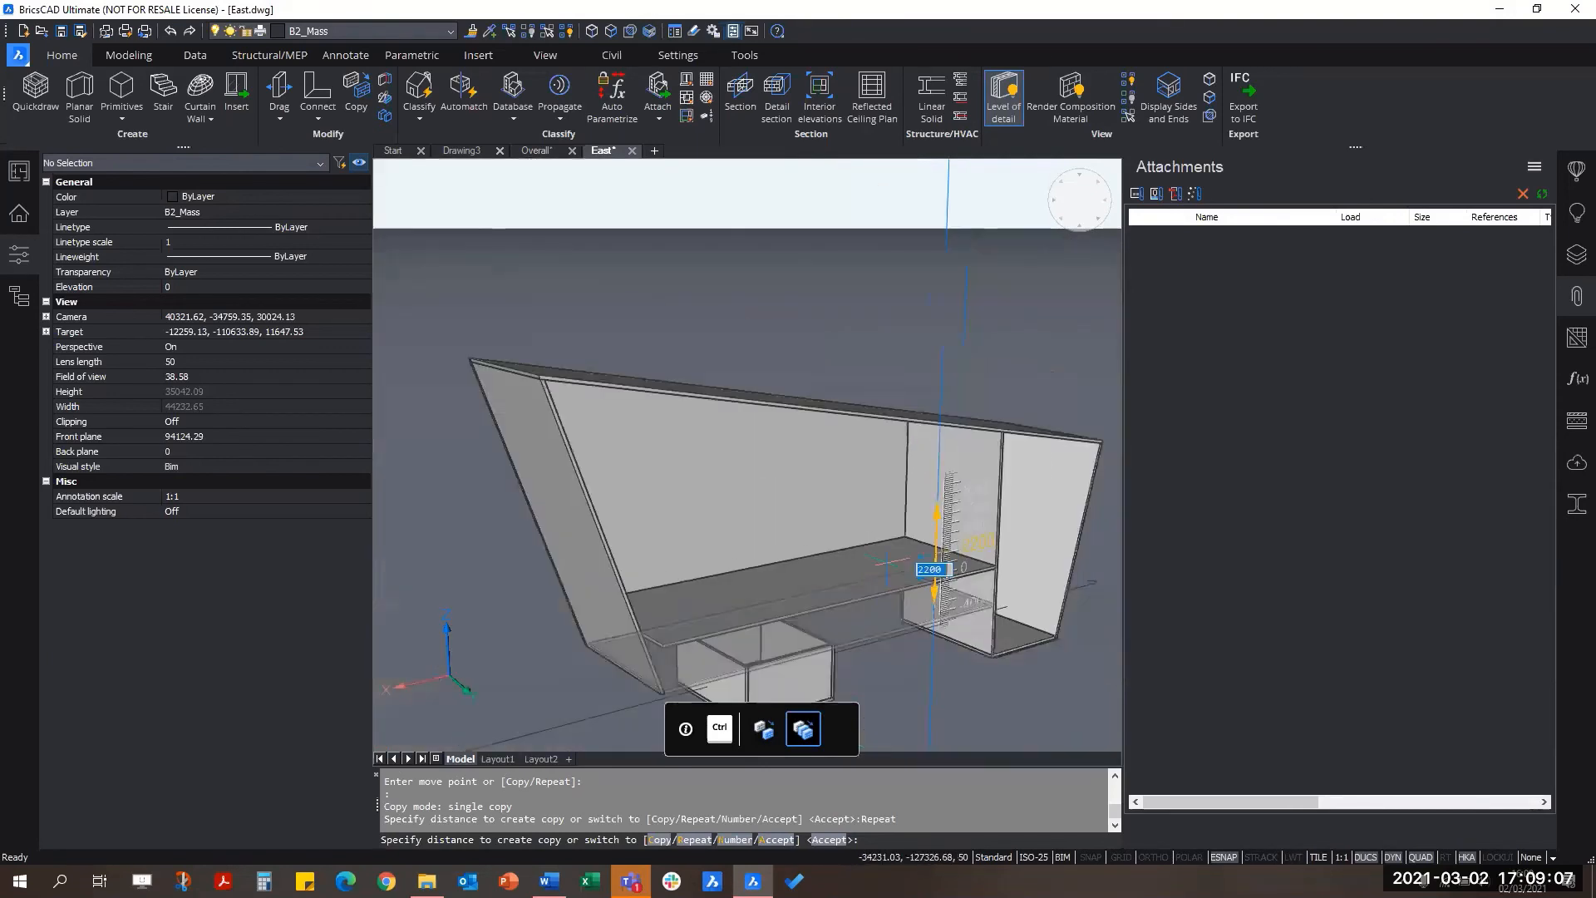
scroll(905, 657, "up", 5)
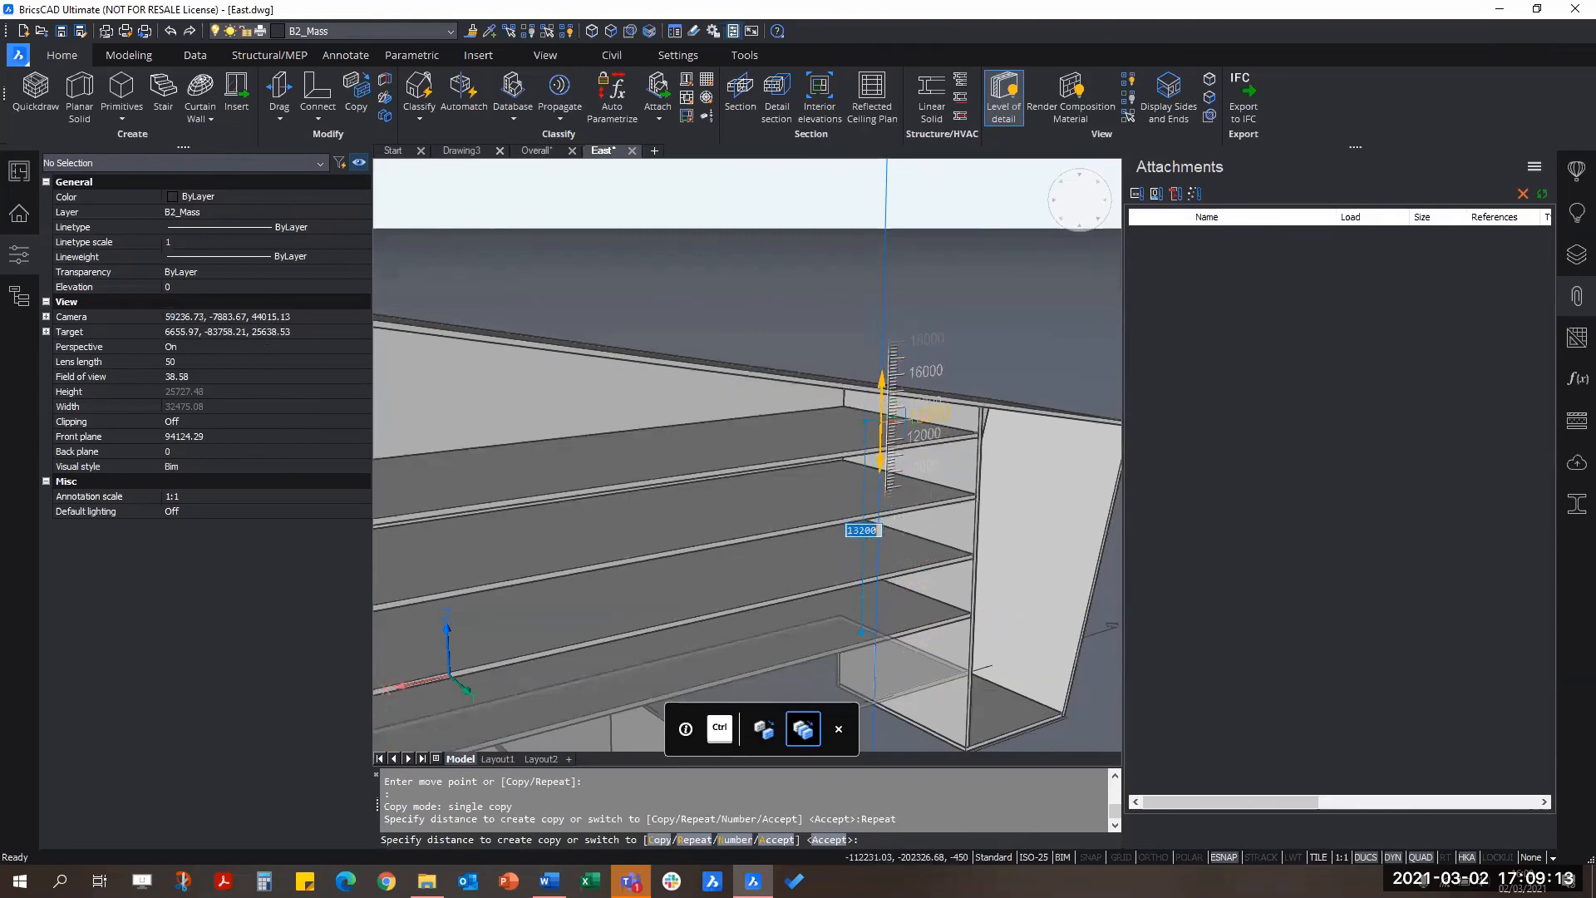
key("ctrl")
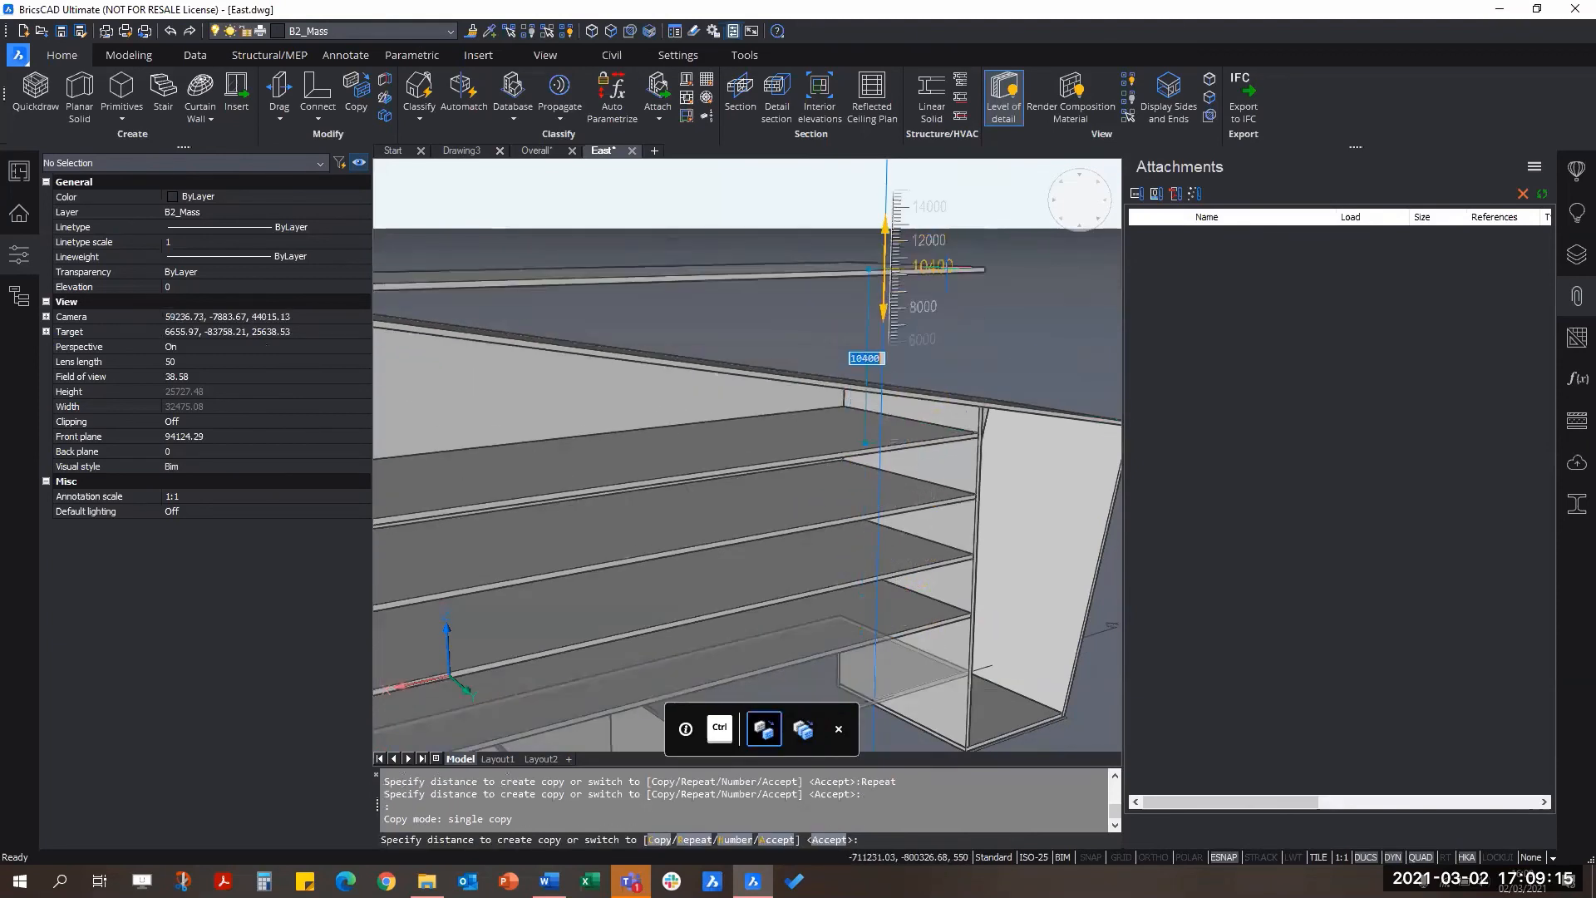
key("Escape")
key("Escape")
Step: Extend the lowest copied slab to the inclined end wall by applying Connect With Nearest to its end face
scroll(879, 554, "down", 5)
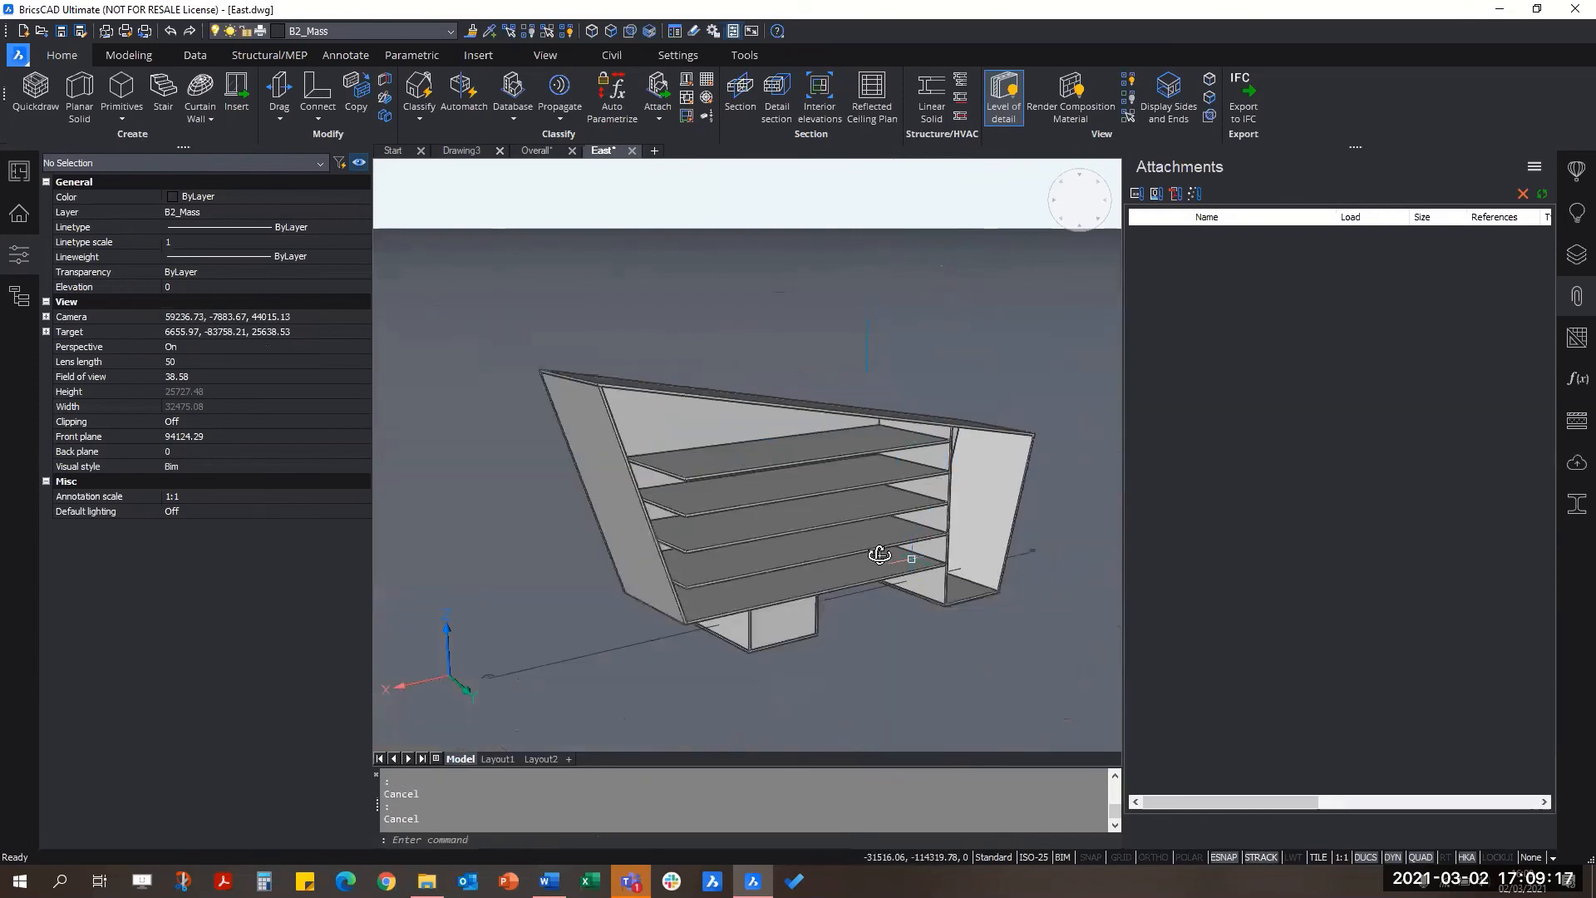
middle_click_drag(880, 555, 831, 582, "shift")
scroll(748, 466, "up", 3)
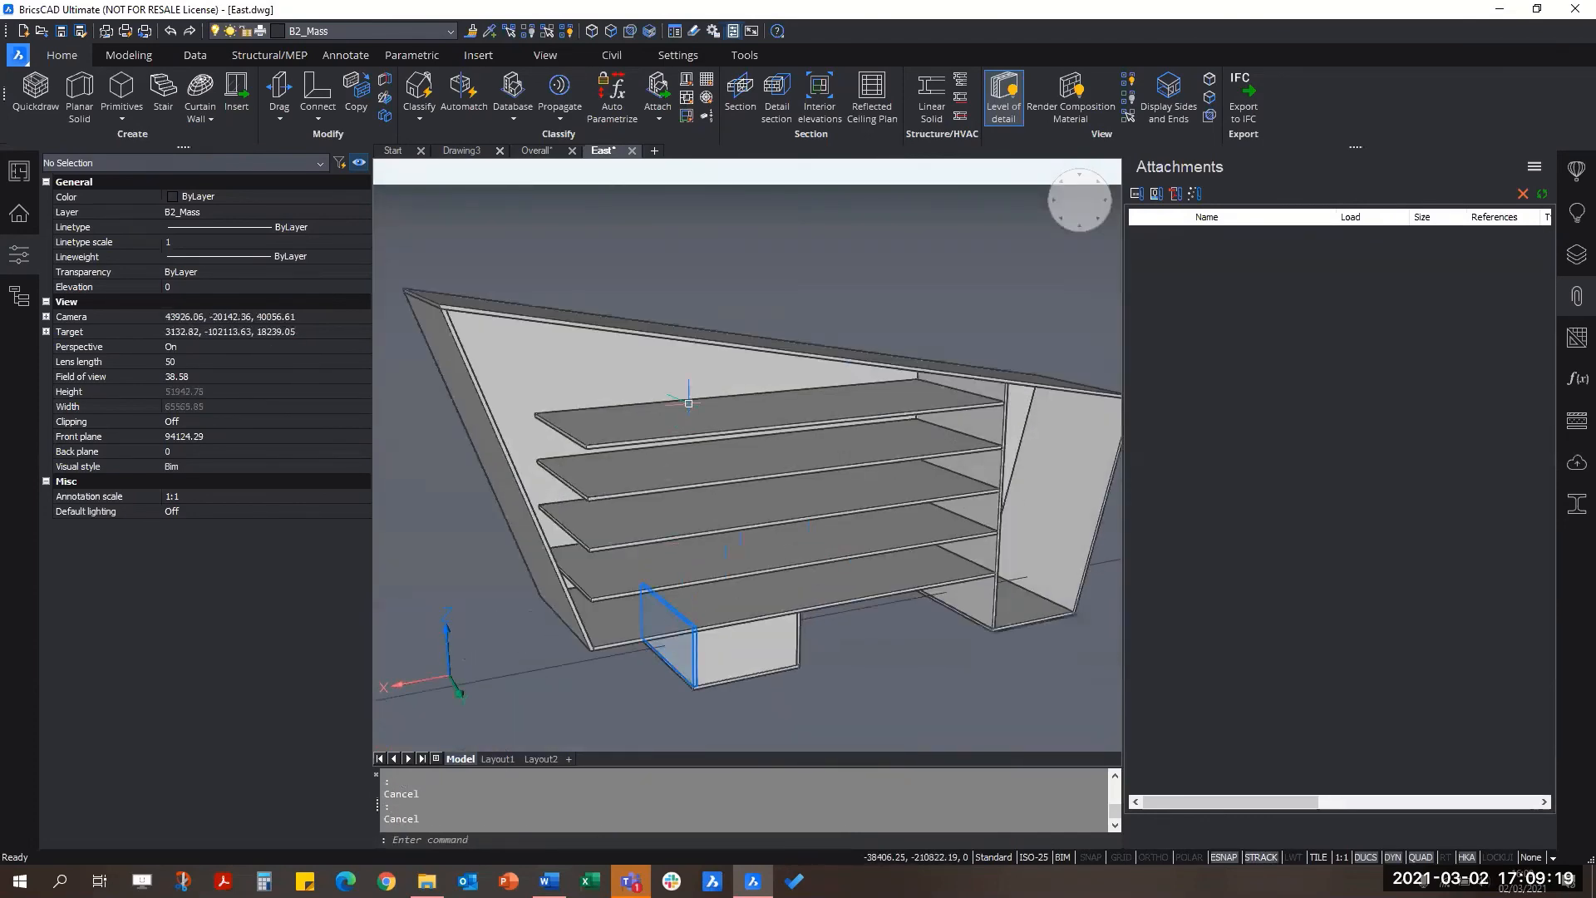
middle_click_drag(688, 403, 707, 471)
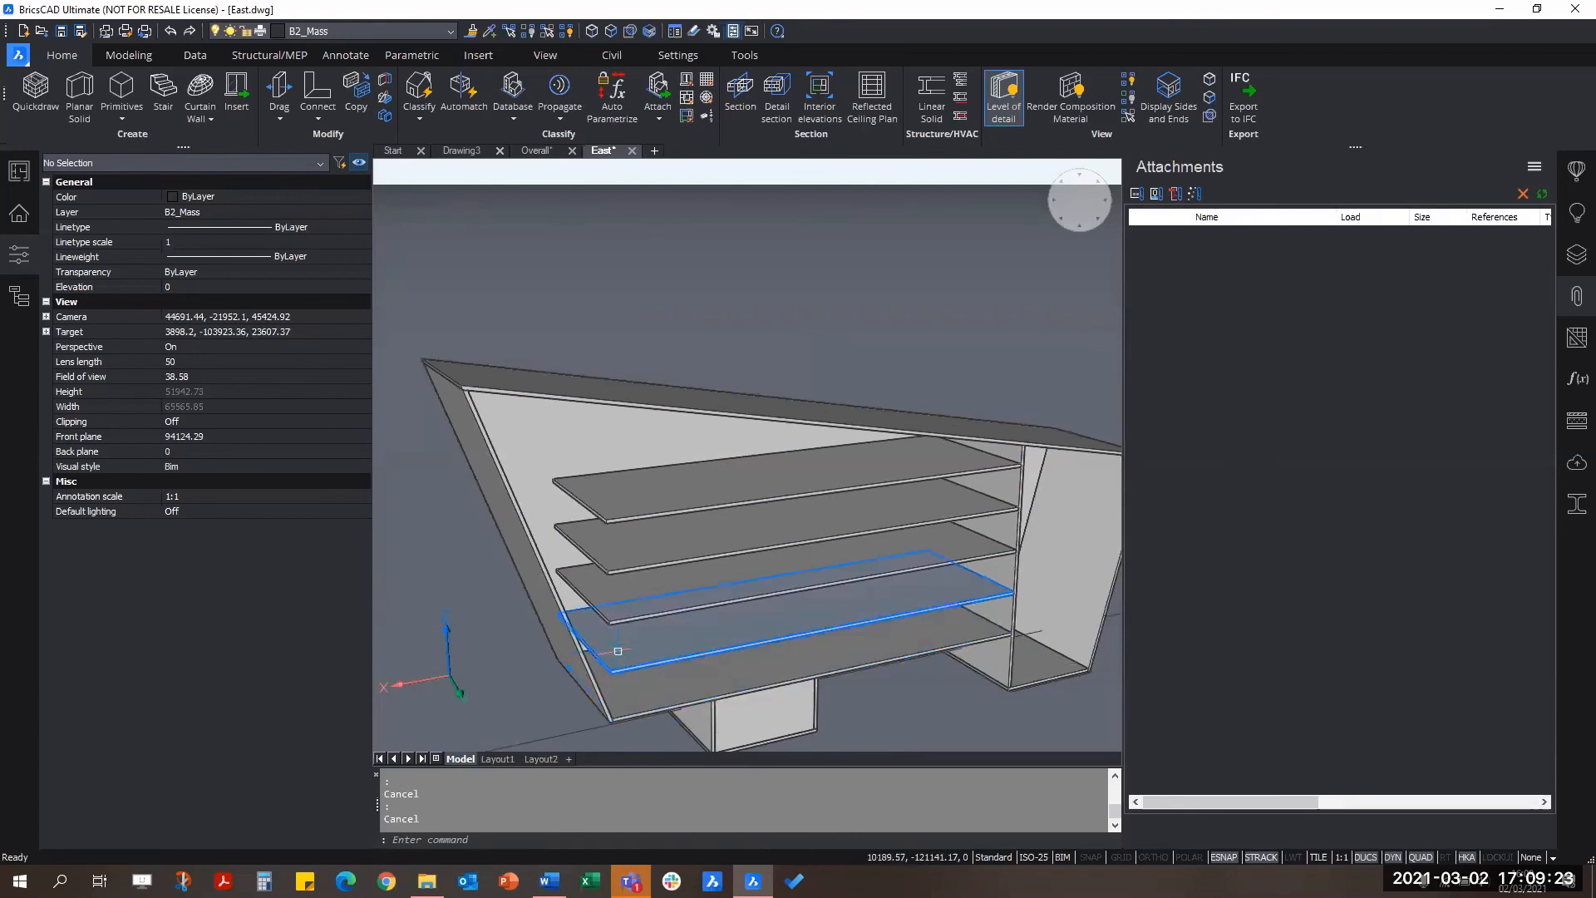
scroll(822, 606, "up", 6)
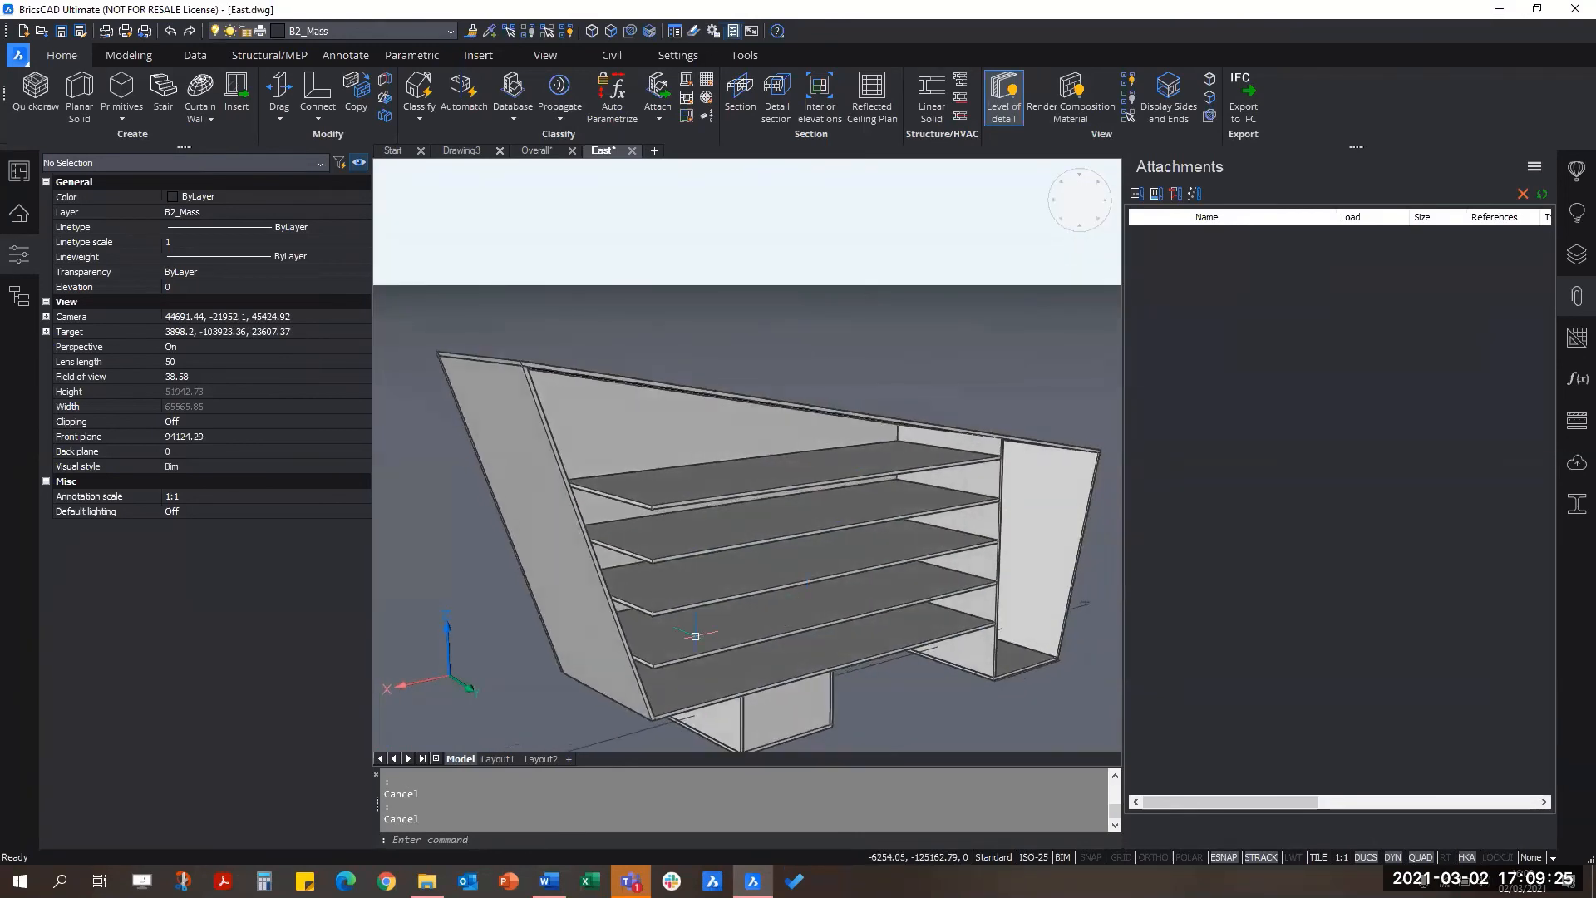
scroll(601, 709, "up", 2)
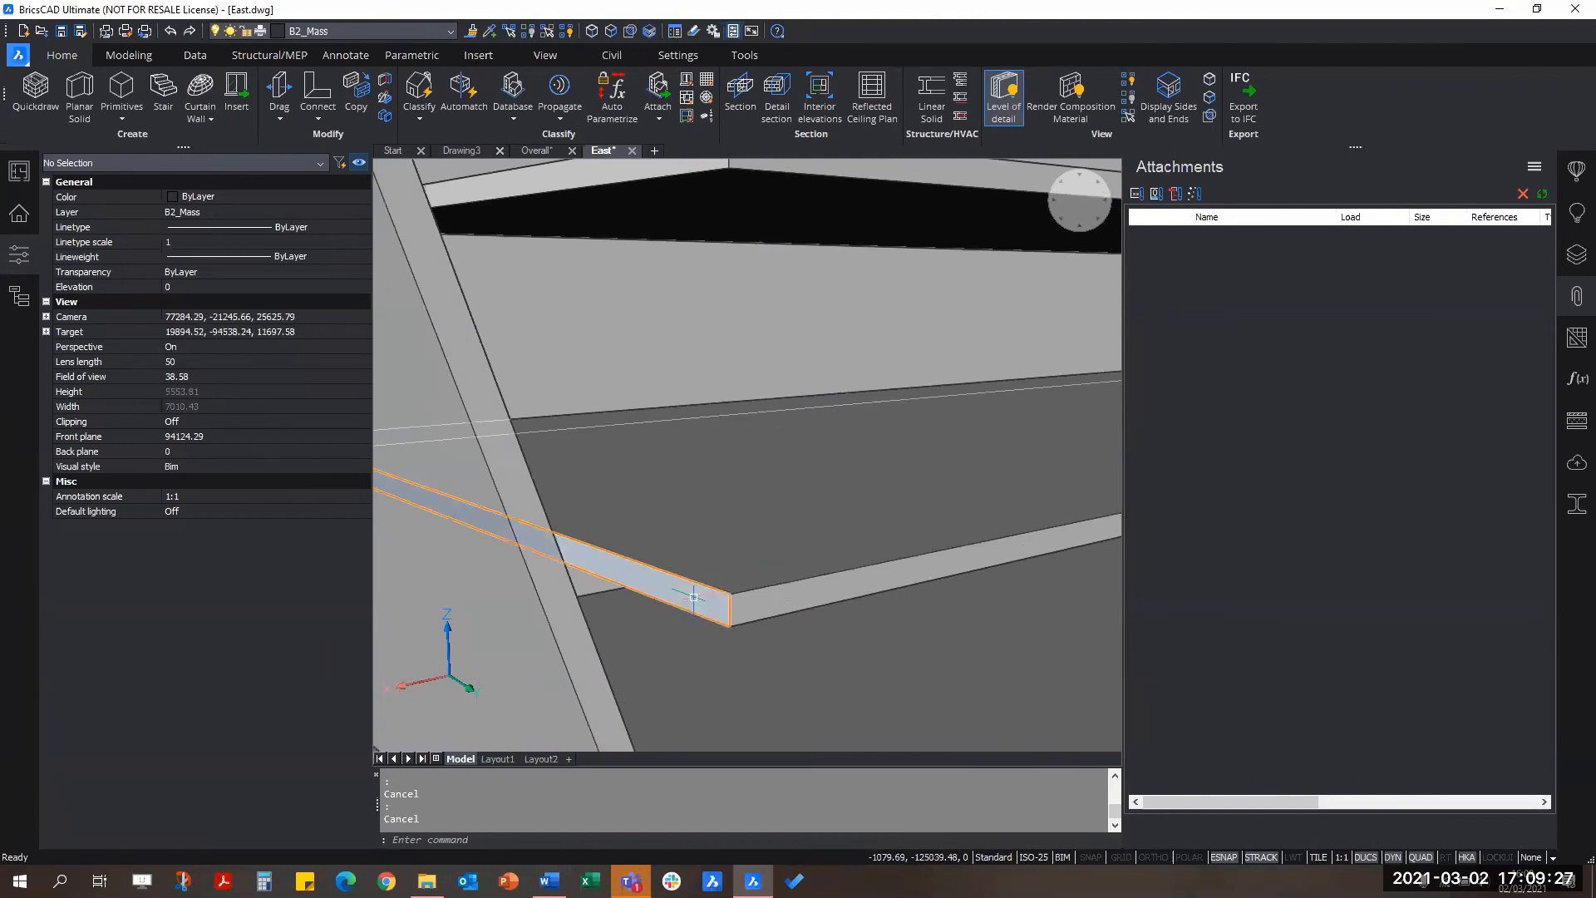
left_click(686, 598)
scroll(688, 636, "down", 2)
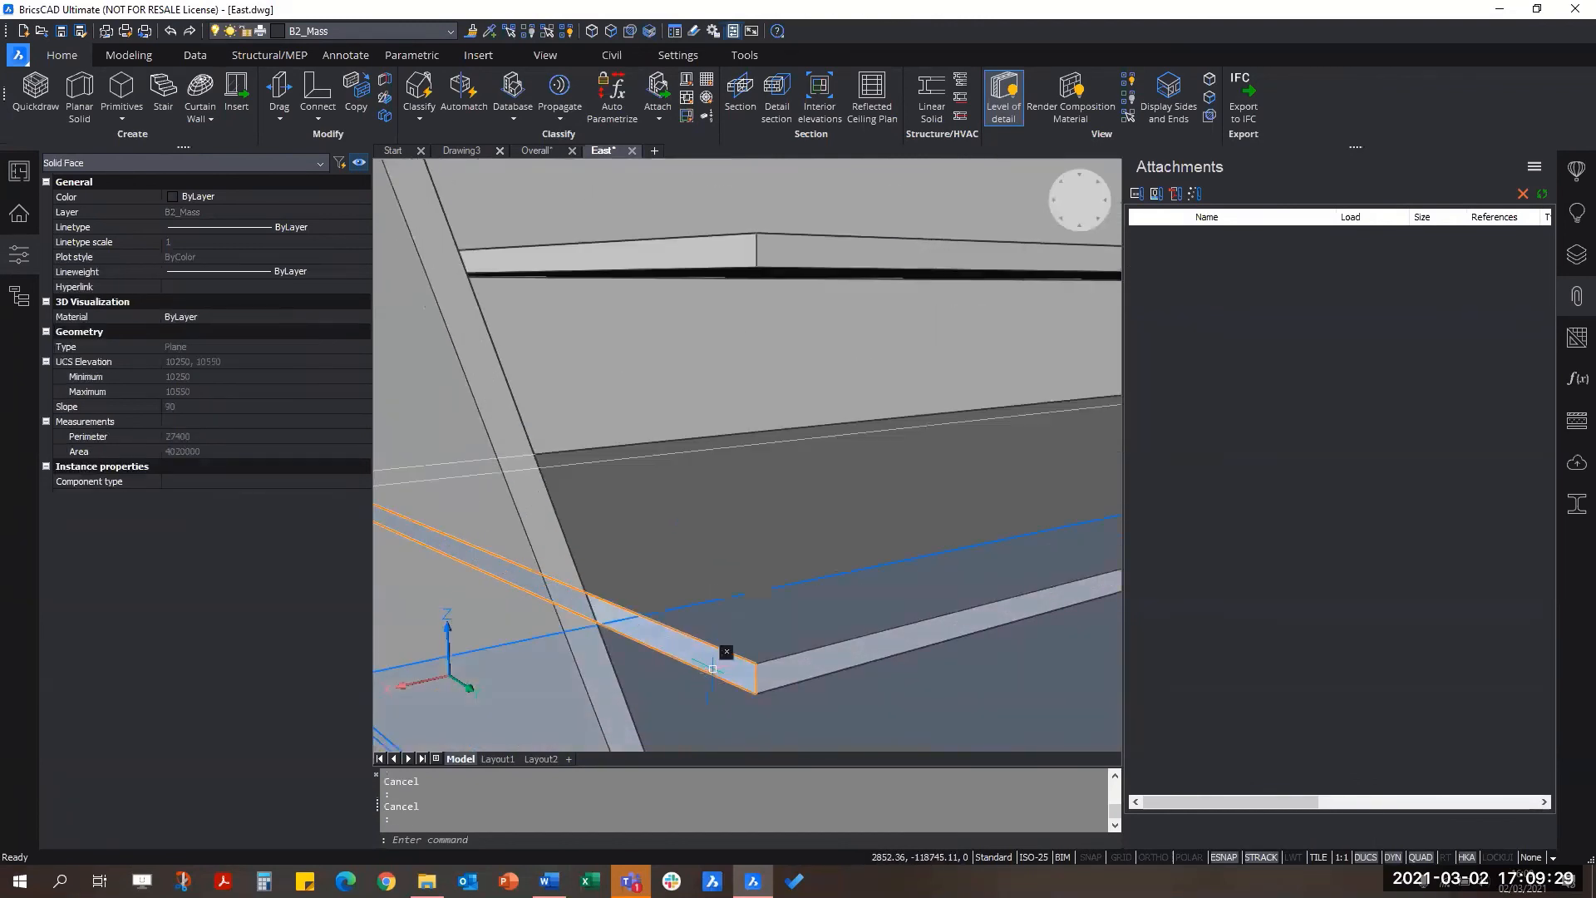
scroll(703, 654, "up", 2)
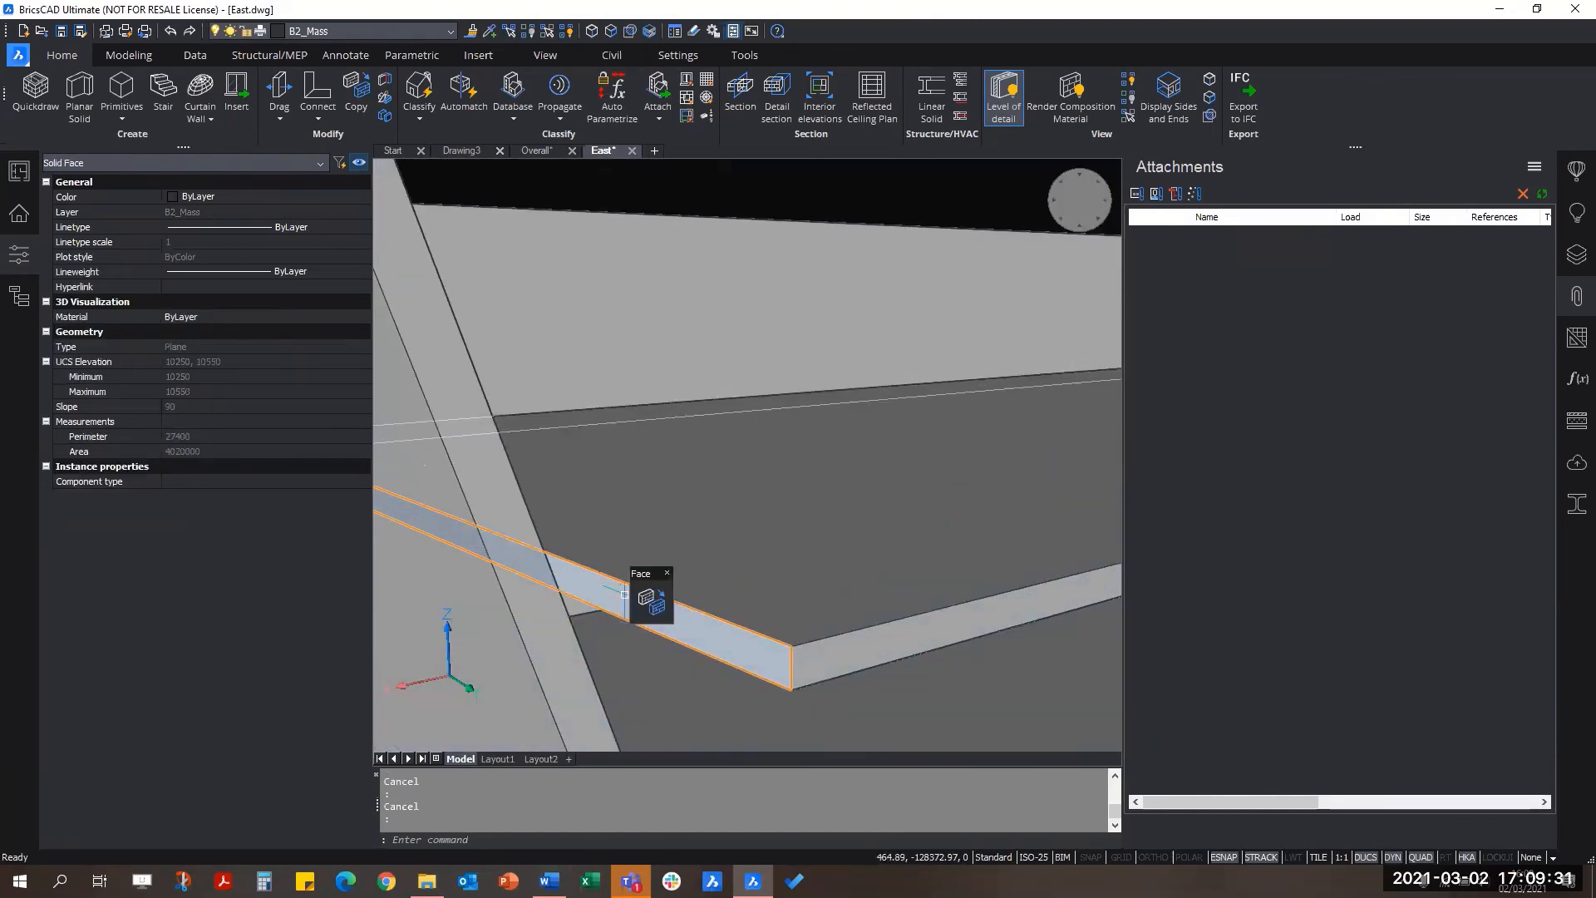
mouse_move(642, 605)
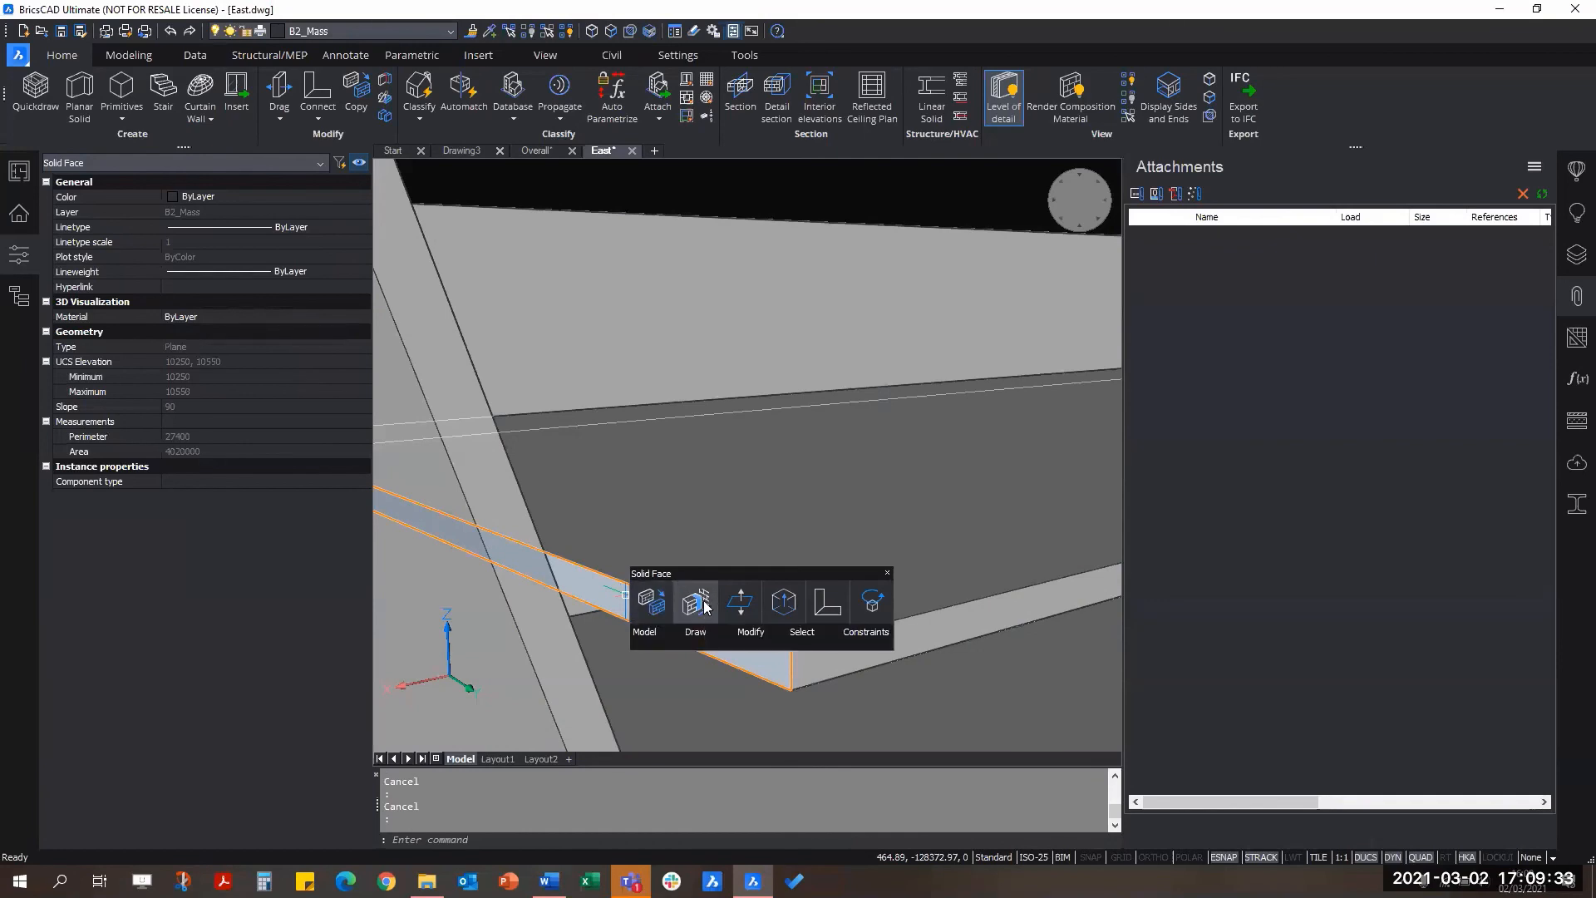
left_click(679, 659)
Step: Extend the second copied slab to the inclined end wall by applying Connect With Nearest to its end face
scroll(679, 659, "up", 3)
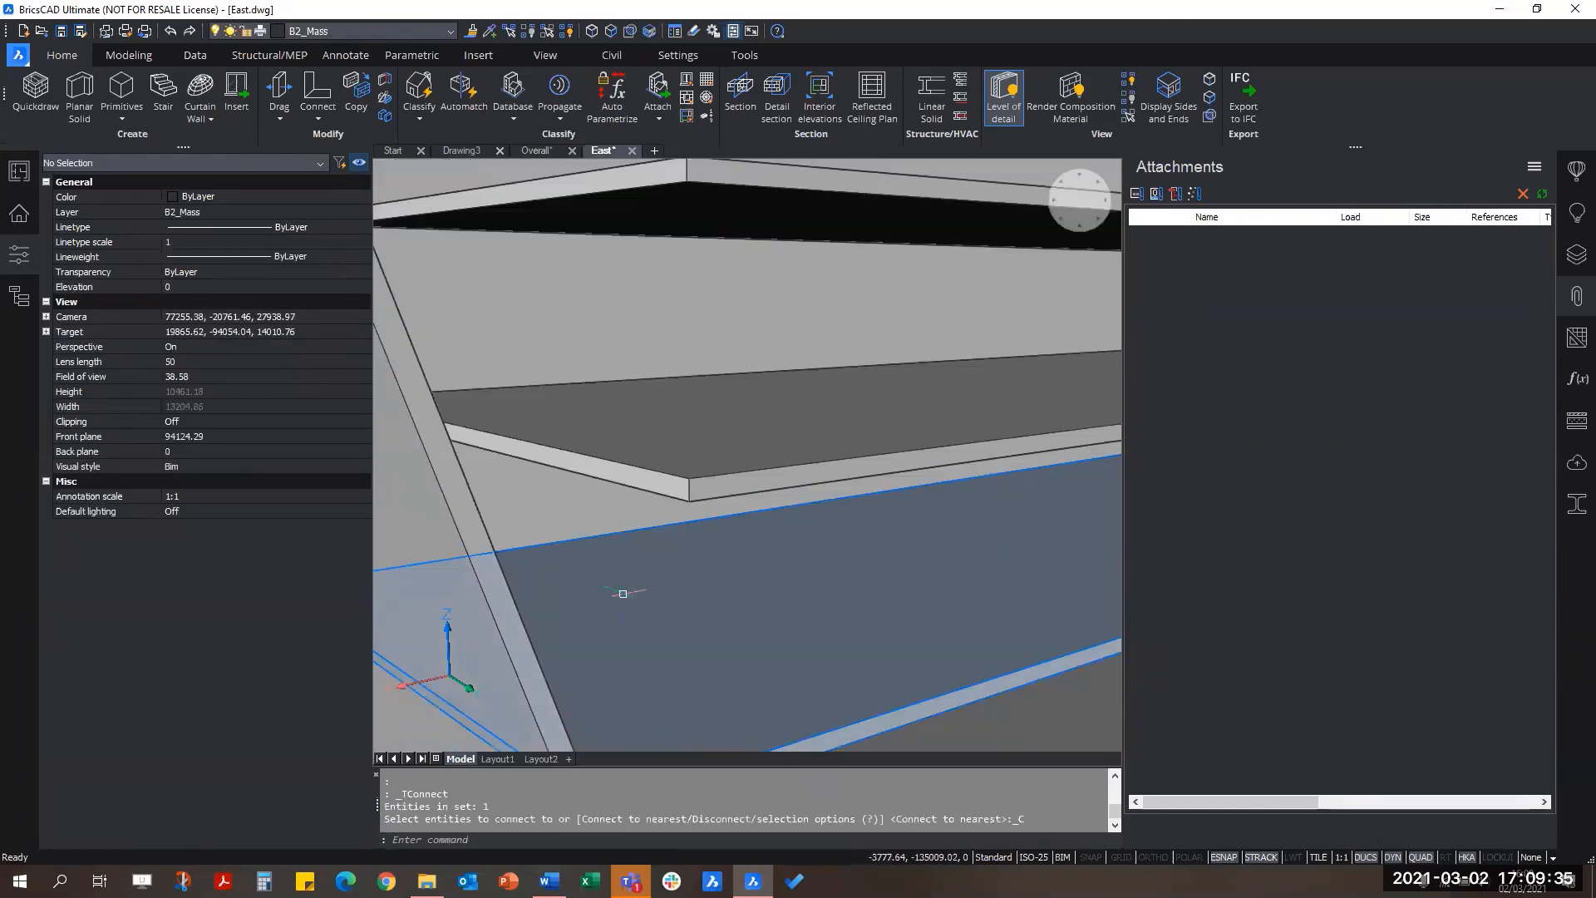
scroll(640, 548, "up", 2)
left_click(657, 496)
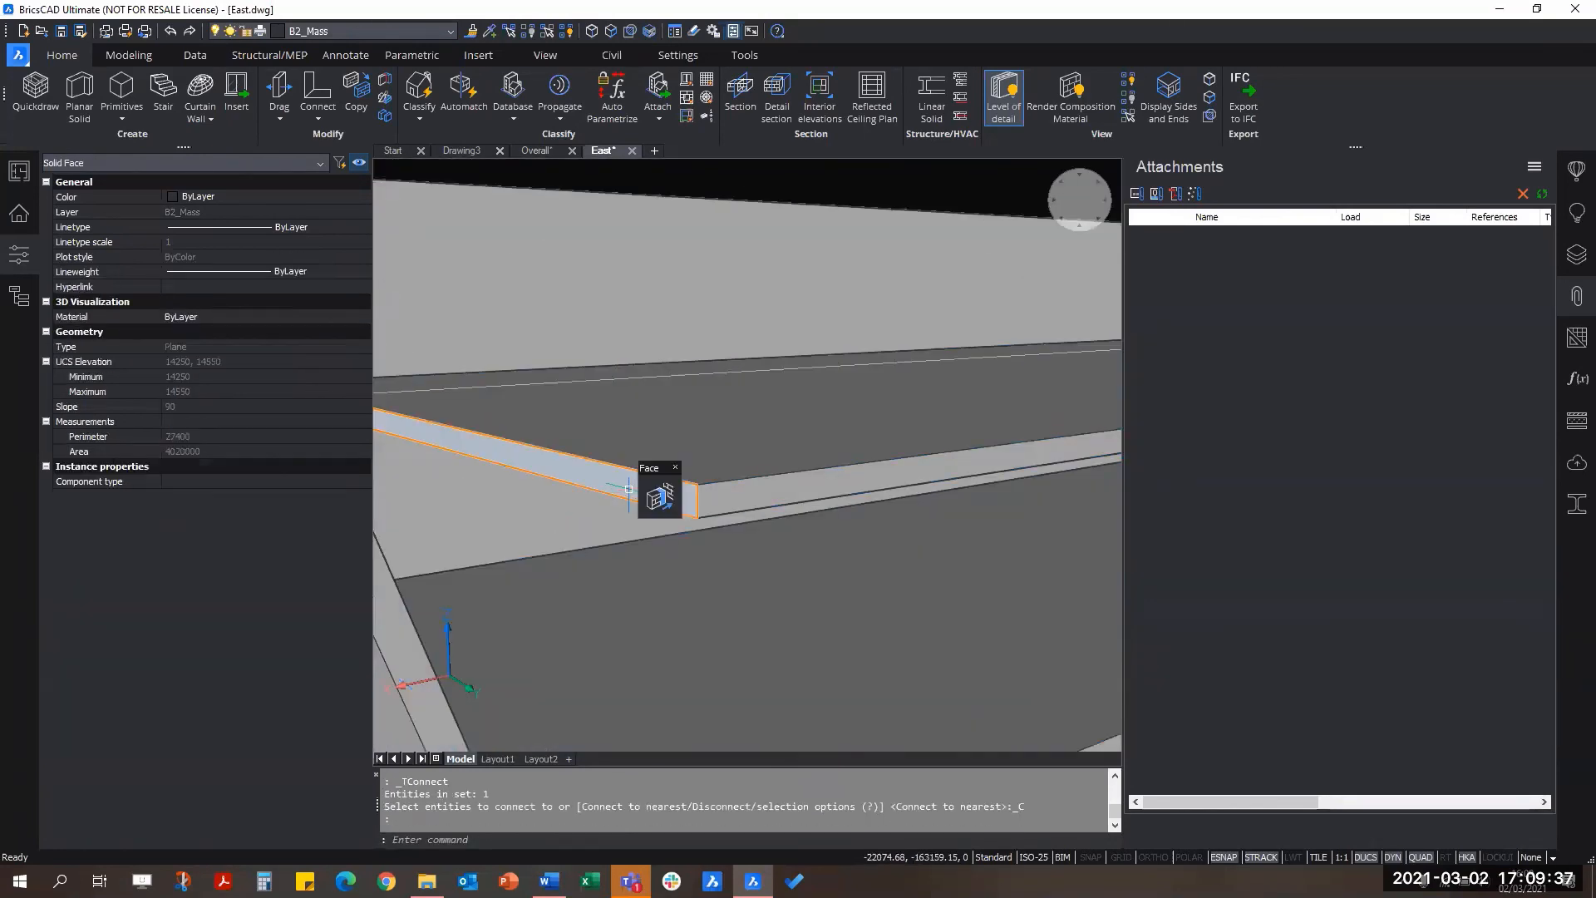
mouse_move(657, 499)
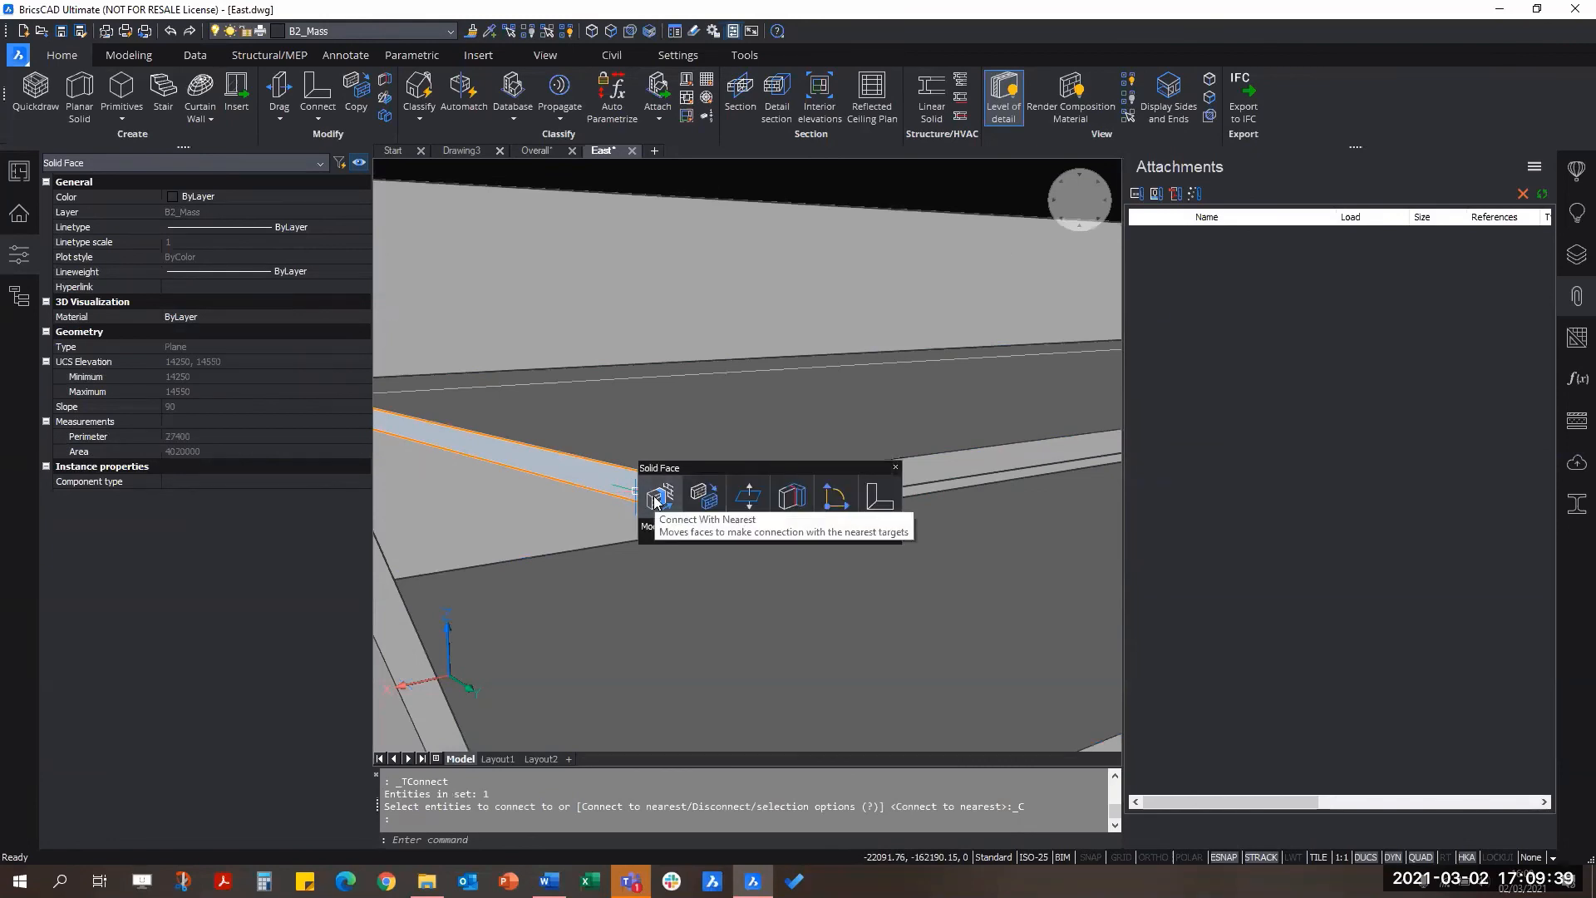
left_click(655, 502)
Step: Extend the two uppermost slabs to the inclined end wall together by applying Connect With Nearest to both end faces
scroll(652, 668, "down", 2)
scroll(638, 506, "up", 3)
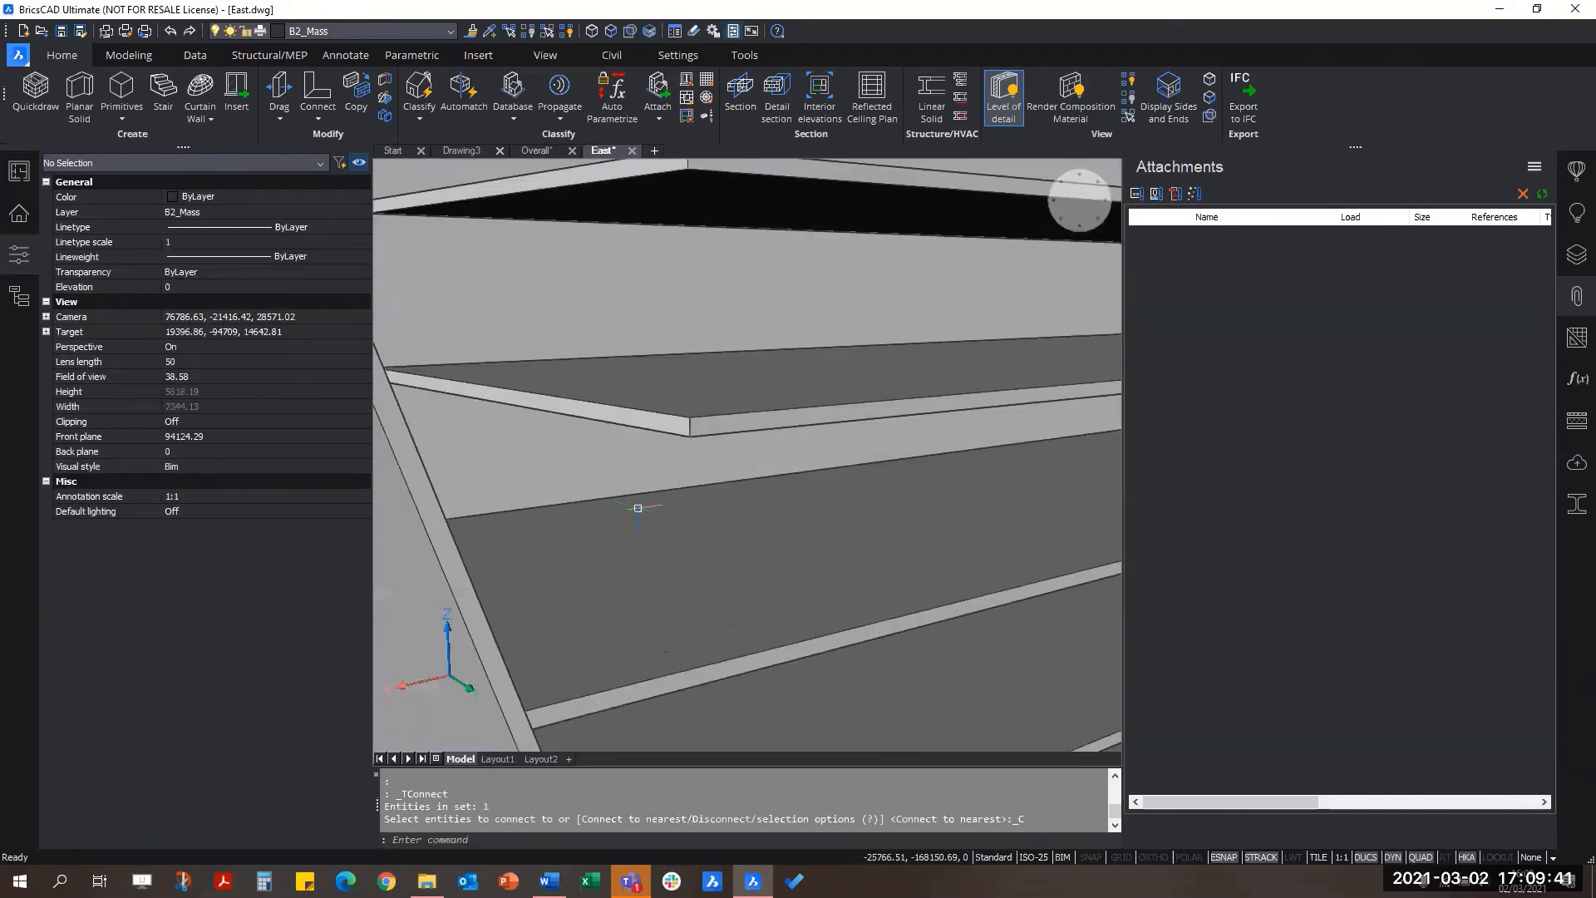
left_click(683, 390)
scroll(683, 390, "down", 3)
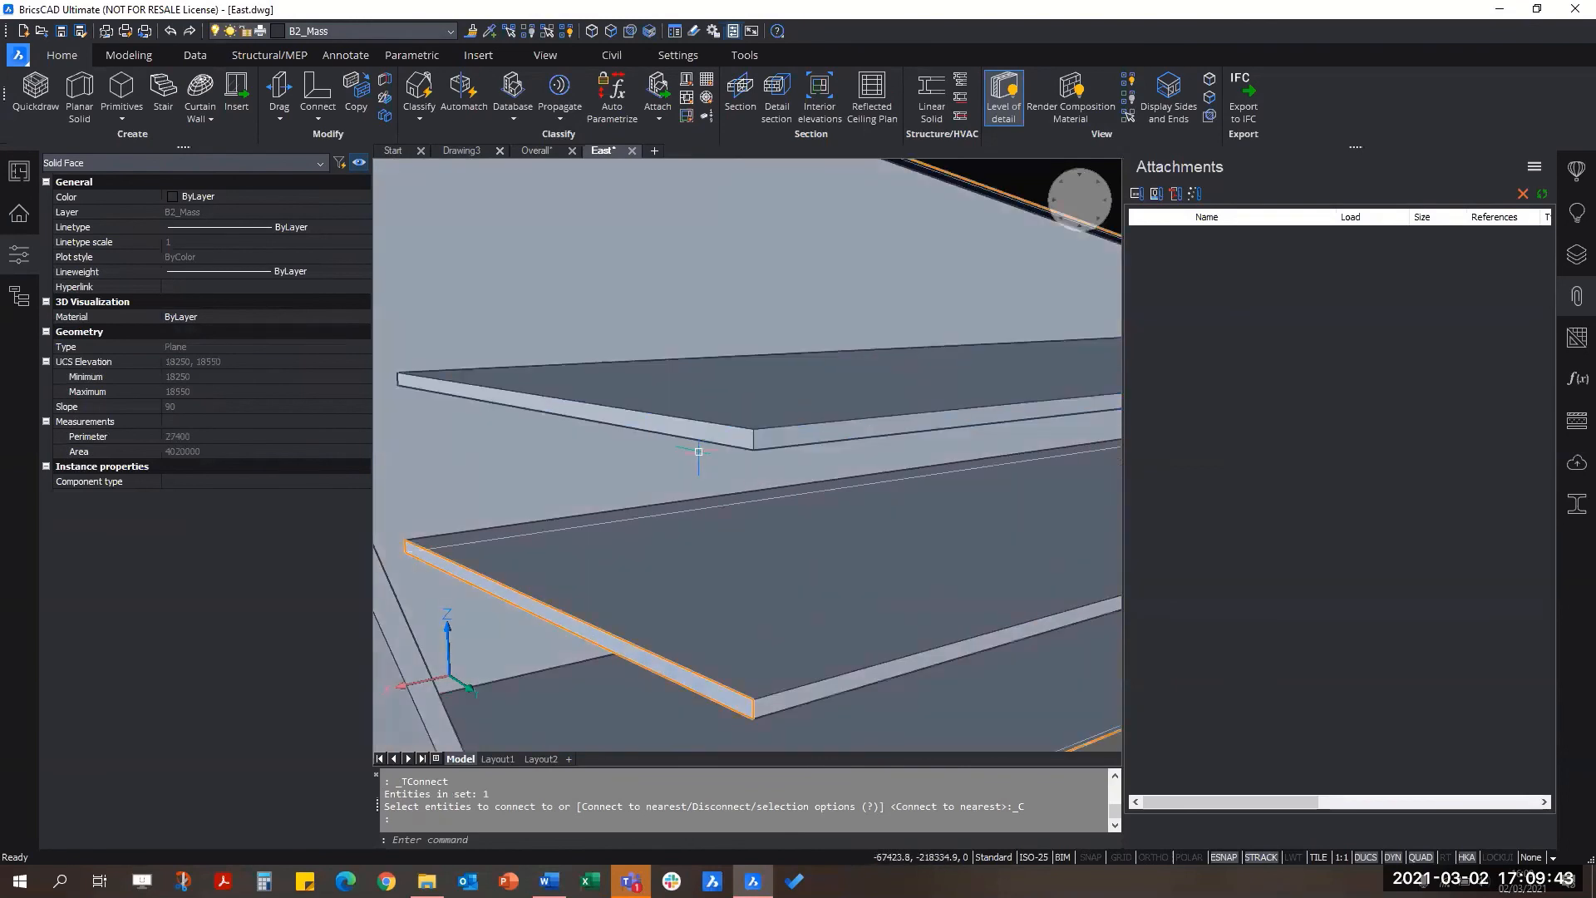
left_click(708, 435)
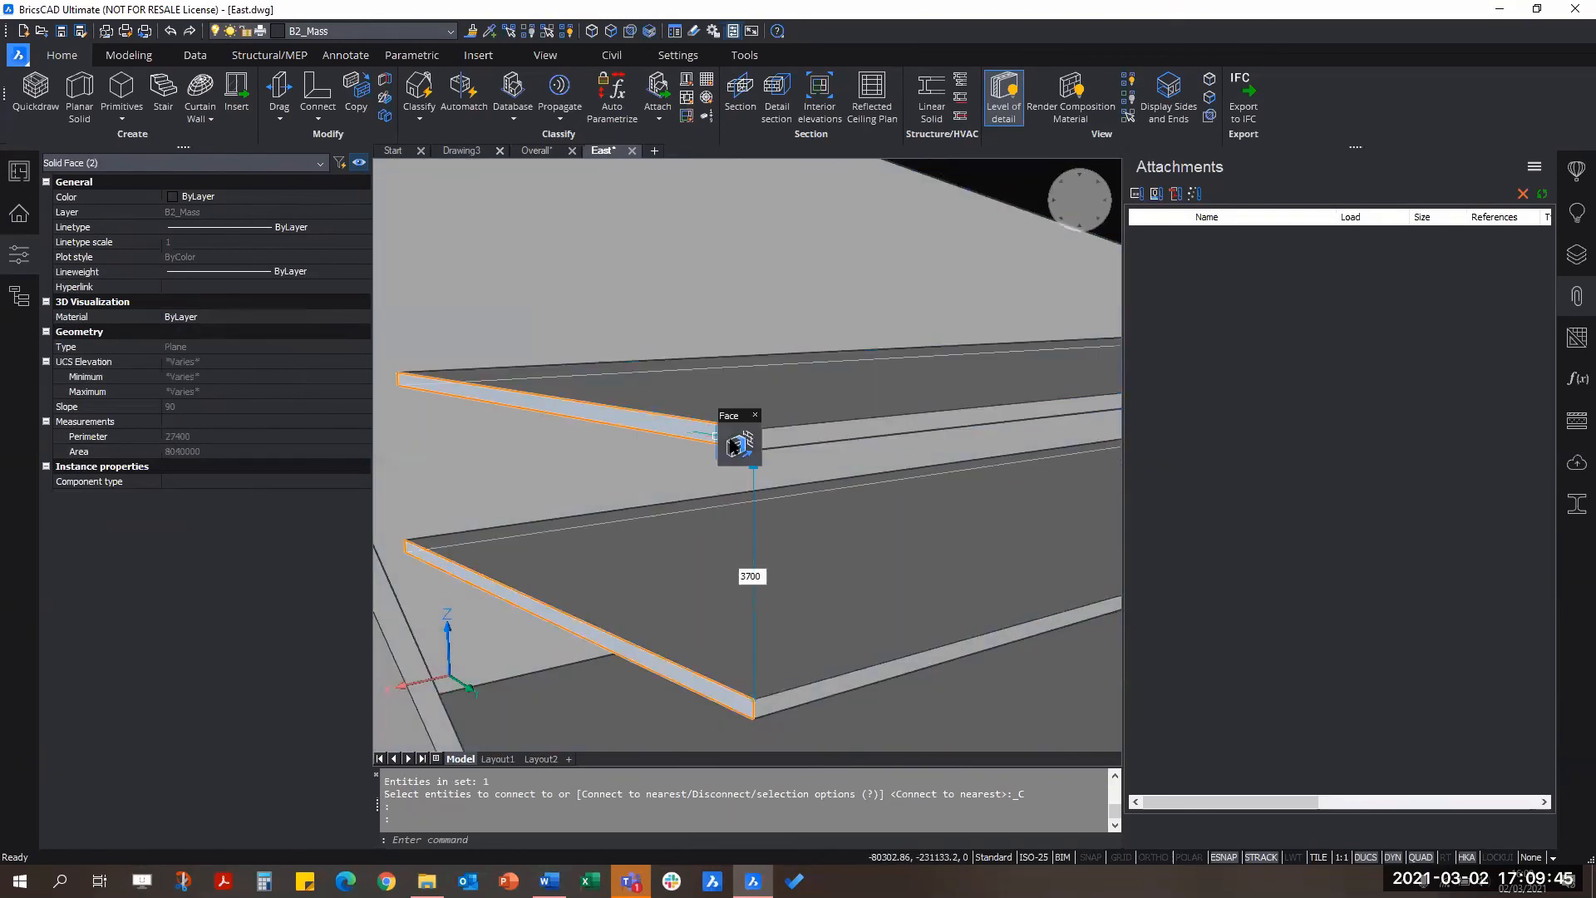
left_click(733, 446)
scroll(732, 440, "down", 5)
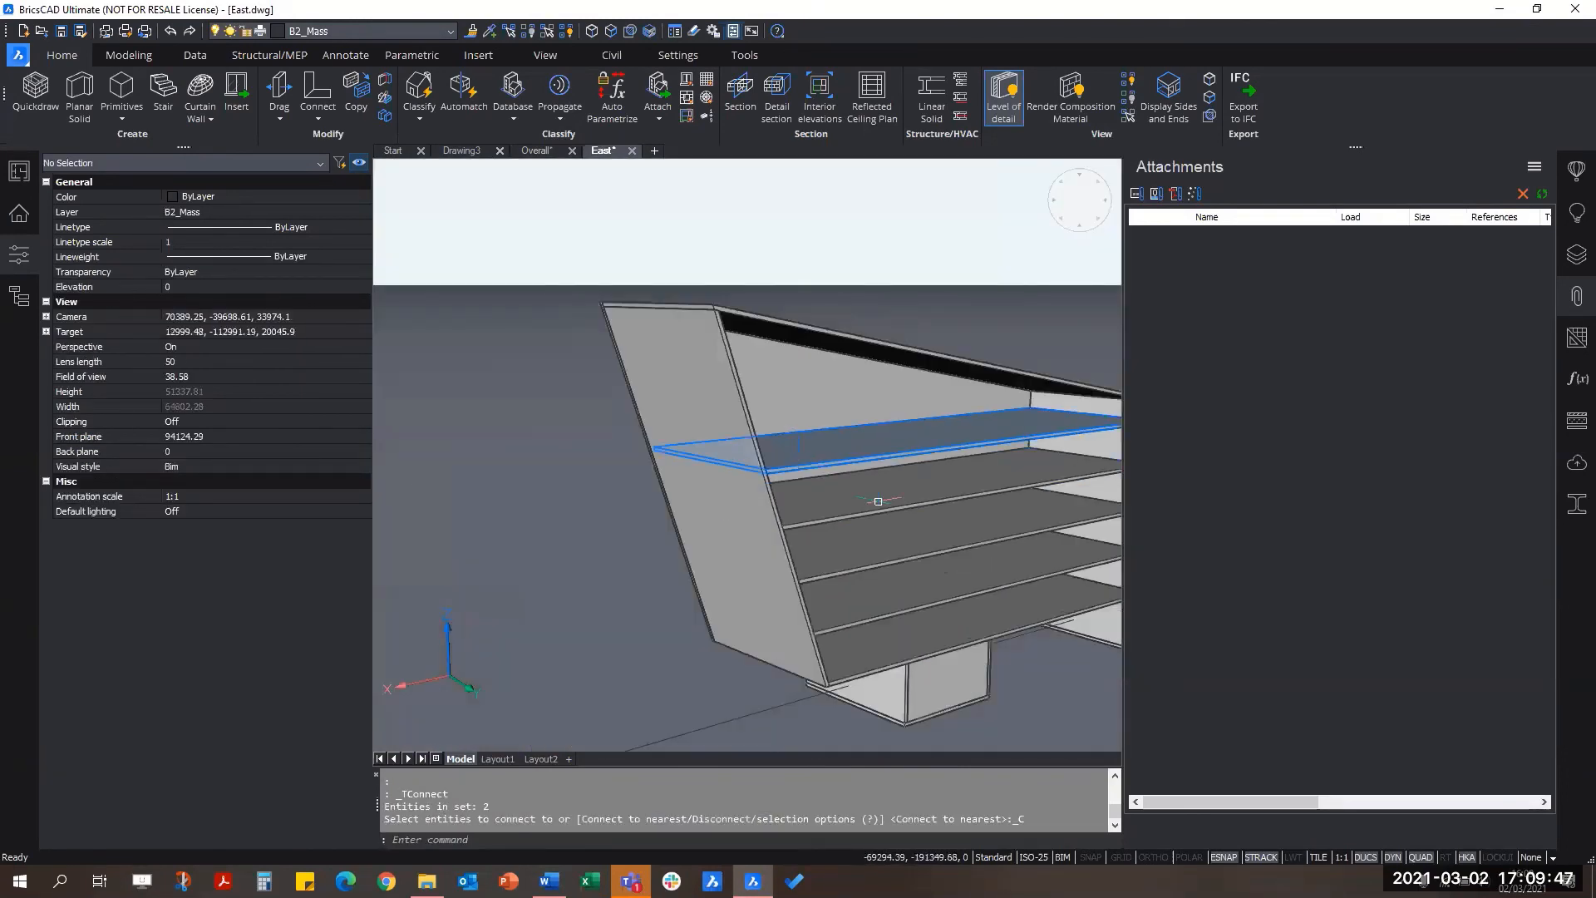
Step: Examine the stacked floor slabs from several angles, checking how they meet the inclined end wall and the inner cross wall
middle_click_drag(845, 562, 748, 565, "shift")
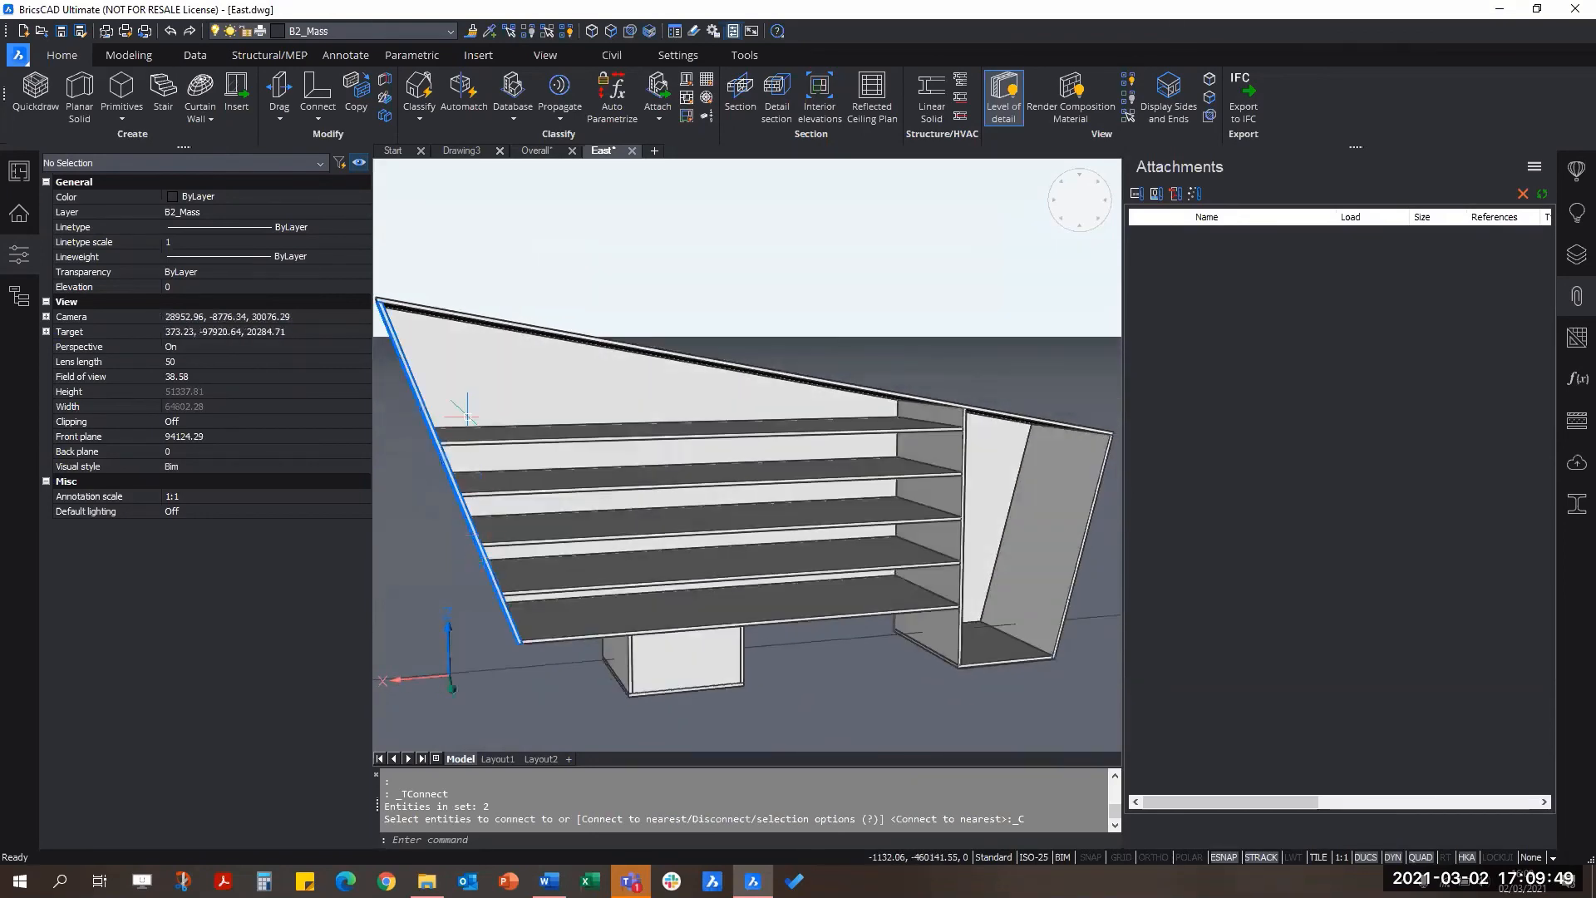
middle_click_drag(498, 582, 697, 640, "shift")
middle_click_drag(830, 634, 502, 643, "shift")
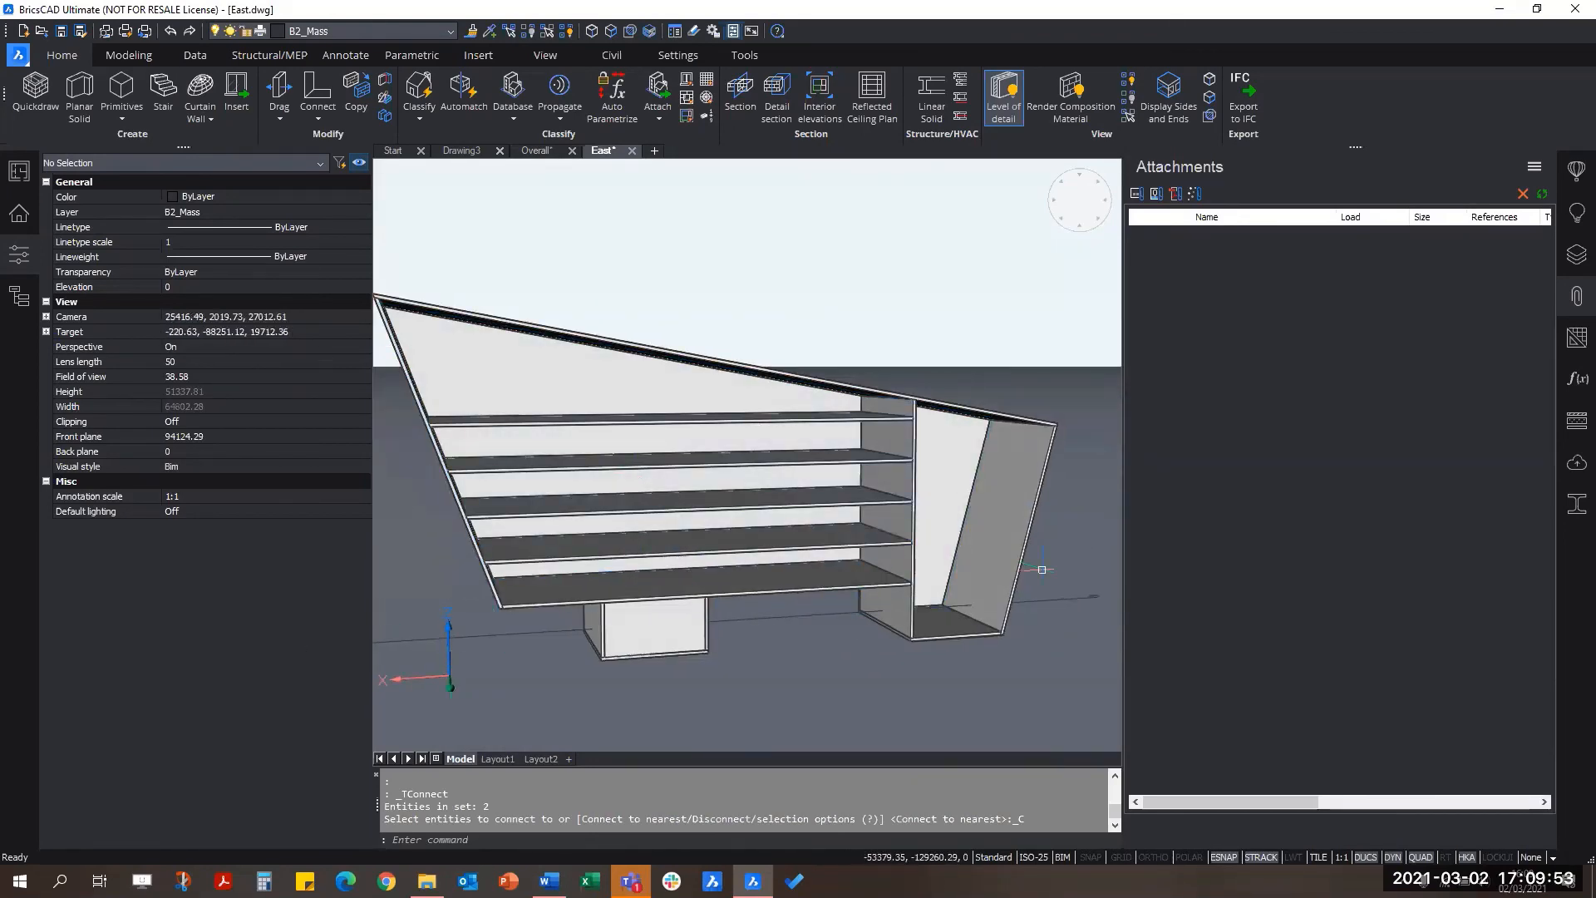
middle_click_drag(1041, 569, 657, 619, "shift")
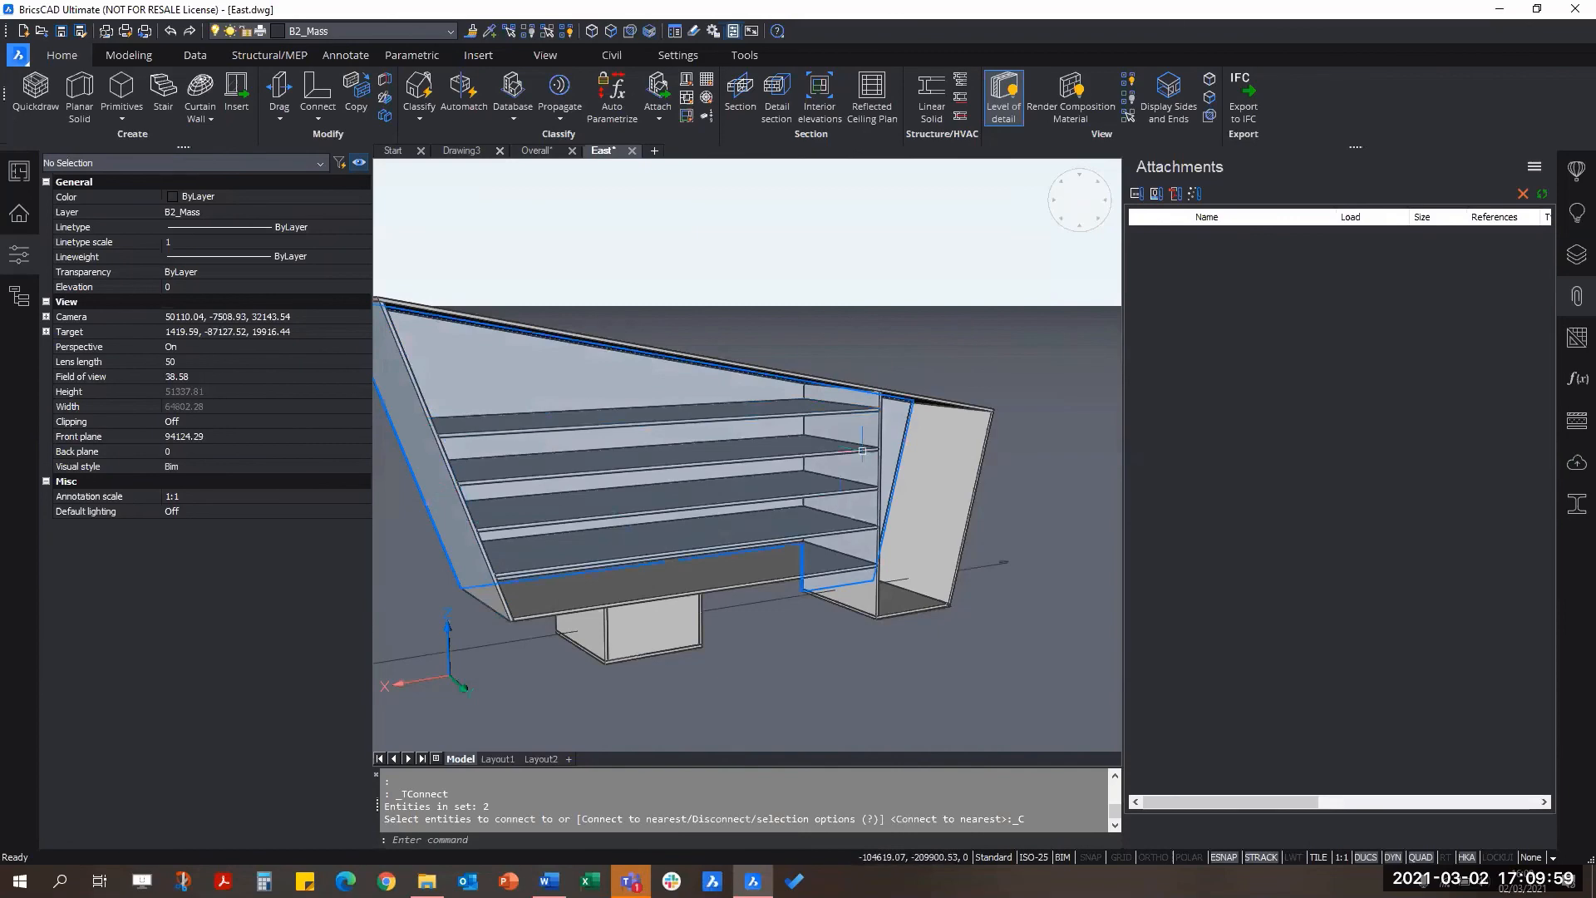
scroll(862, 450, "up", 6)
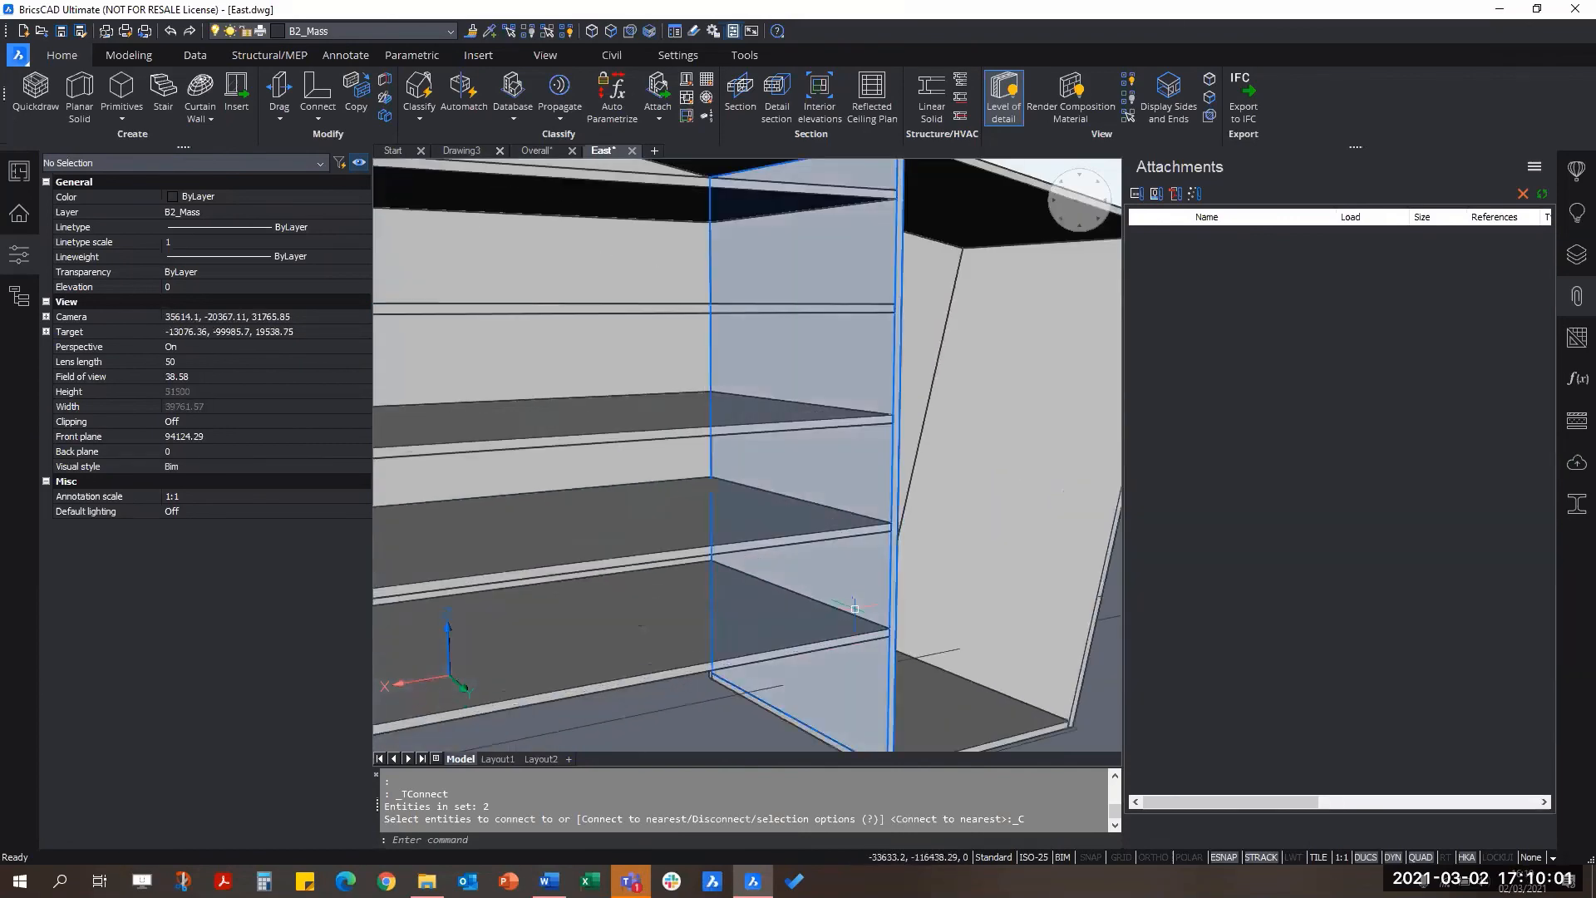
scroll(854, 608, "down", 4)
middle_click_drag(854, 608, 810, 582, "shift")
scroll(697, 624, "up", 4)
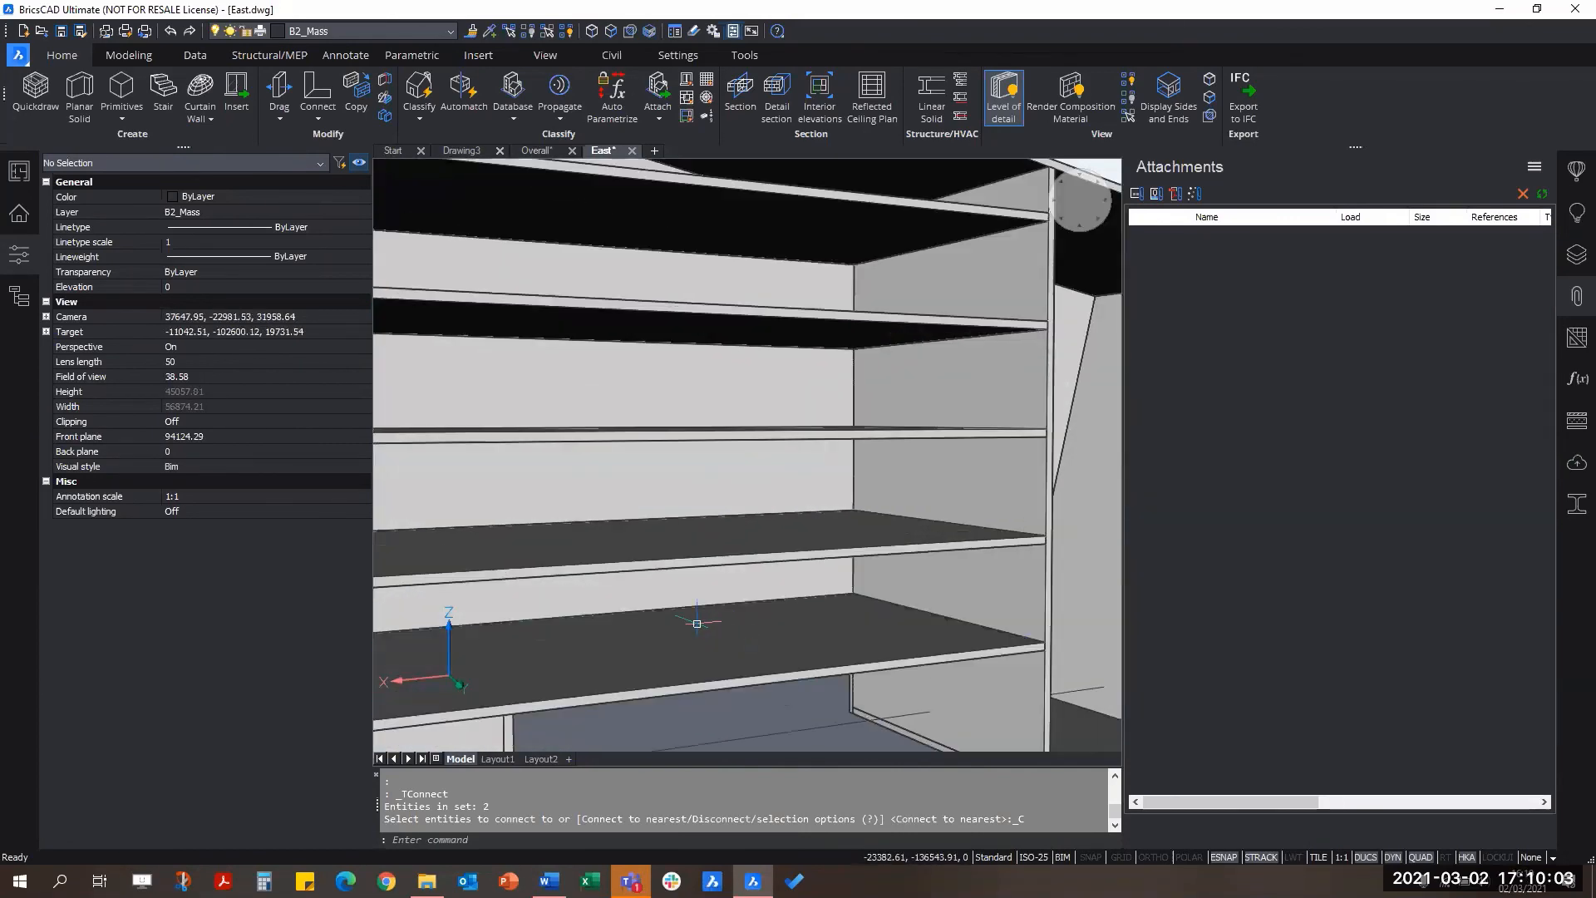
middle_click_drag(748, 634, 839, 615, "shift")
scroll(1083, 482, "down", 5)
middle_click_drag(926, 528, 822, 520, "shift")
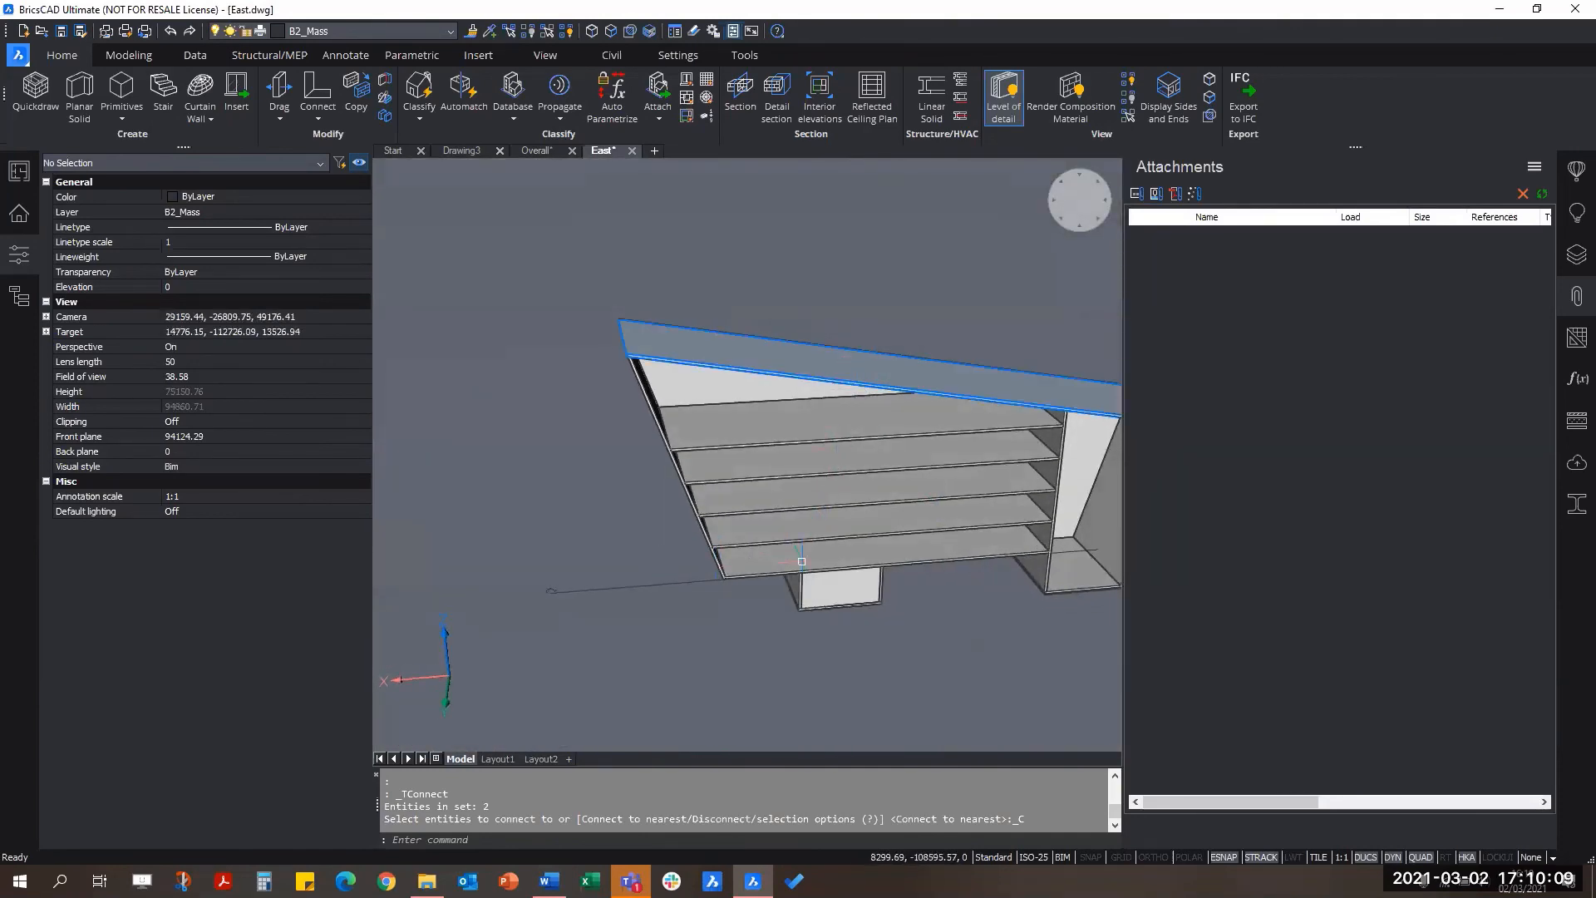
middle_click_drag(801, 561, 529, 592)
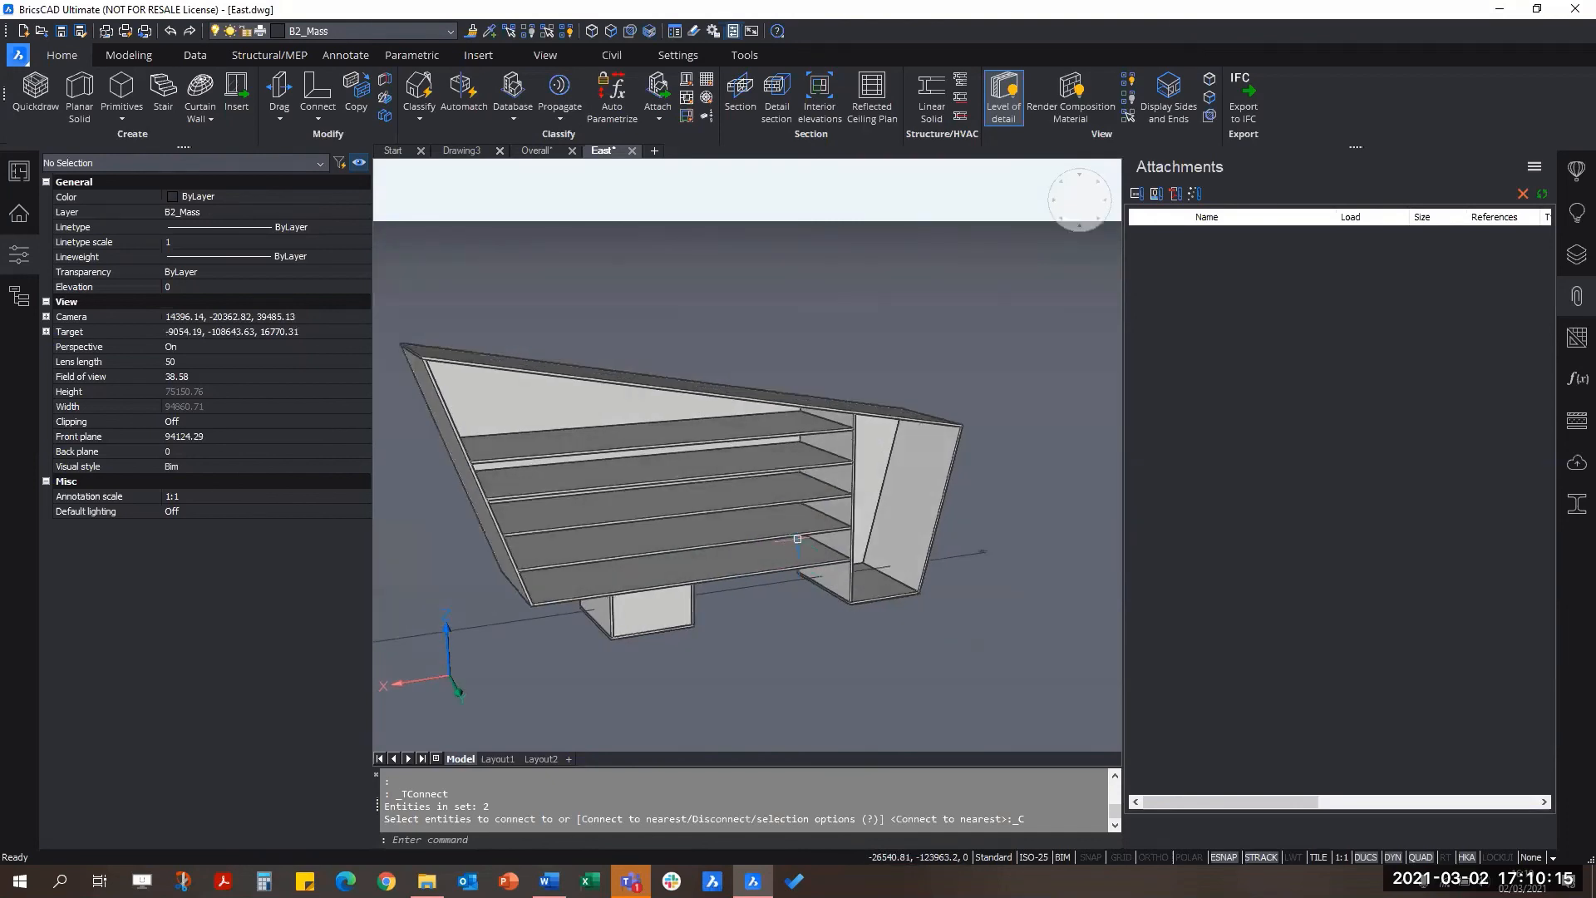
Step: Enable boundary detection and copy the inner cross wall's portion between the two lowest slabs 8000 mm into the lowest storey
scroll(865, 559, "up", 5)
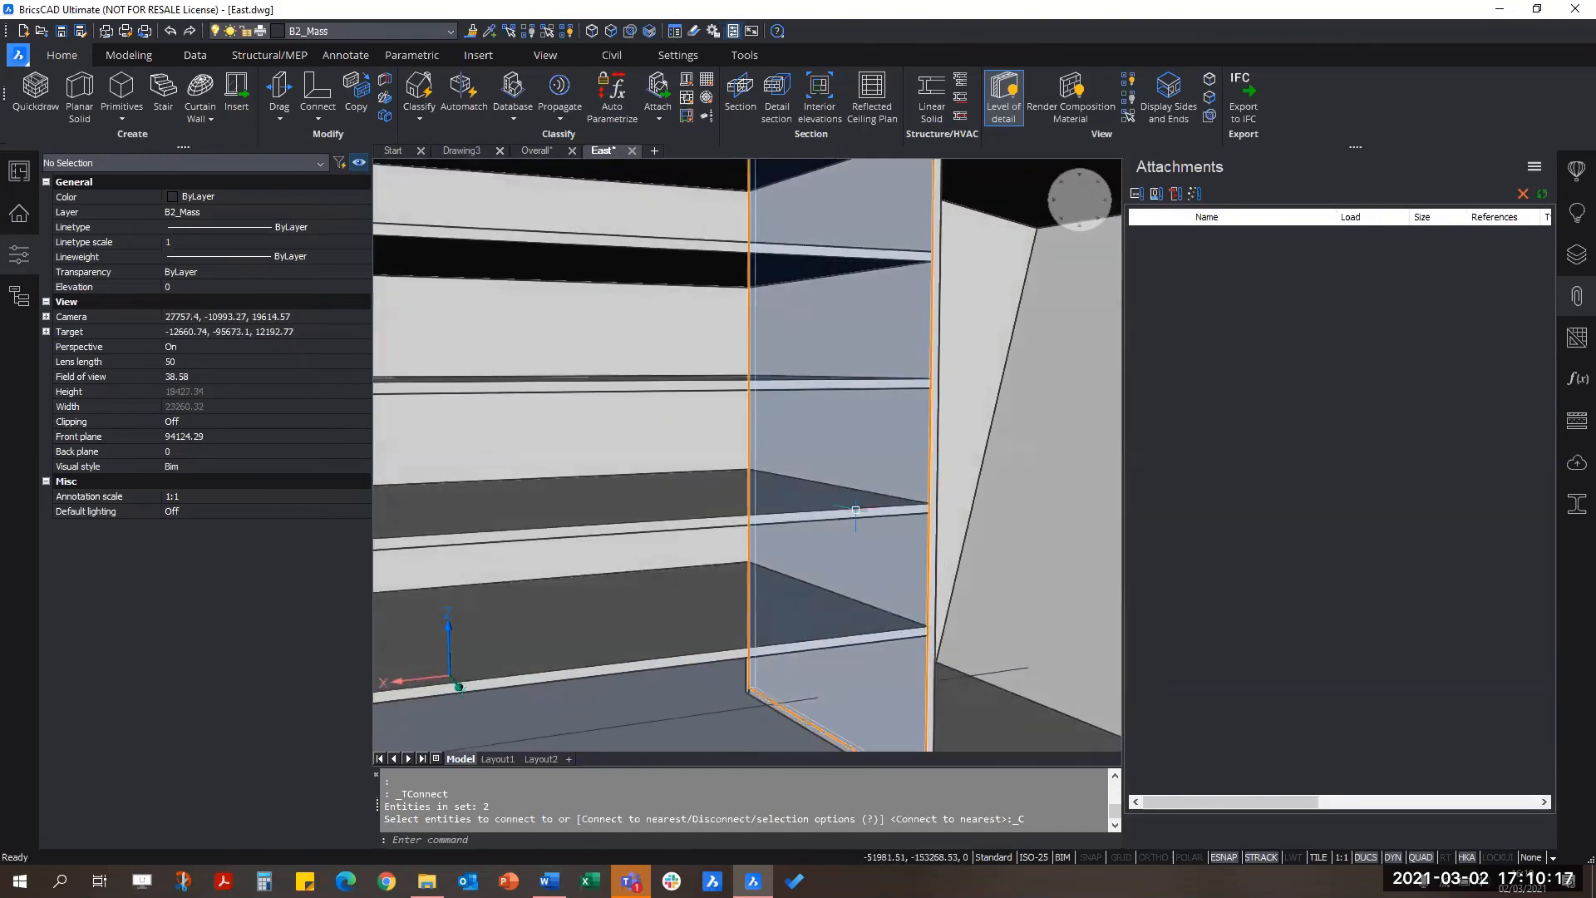
left_click(630, 31)
mouse_move(869, 568)
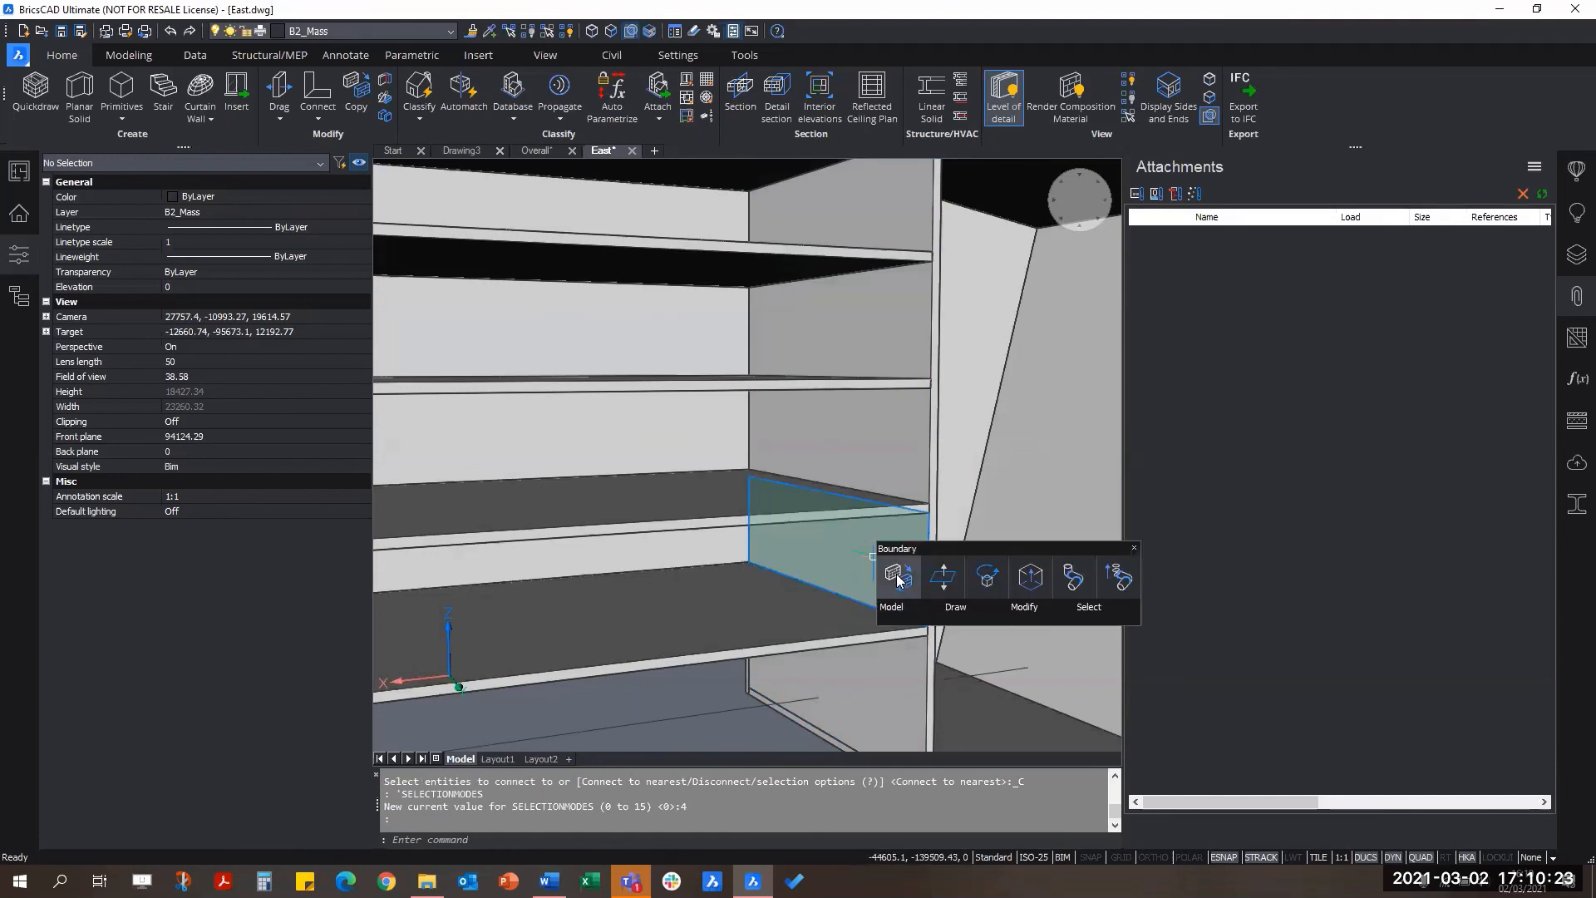
left_click(898, 579)
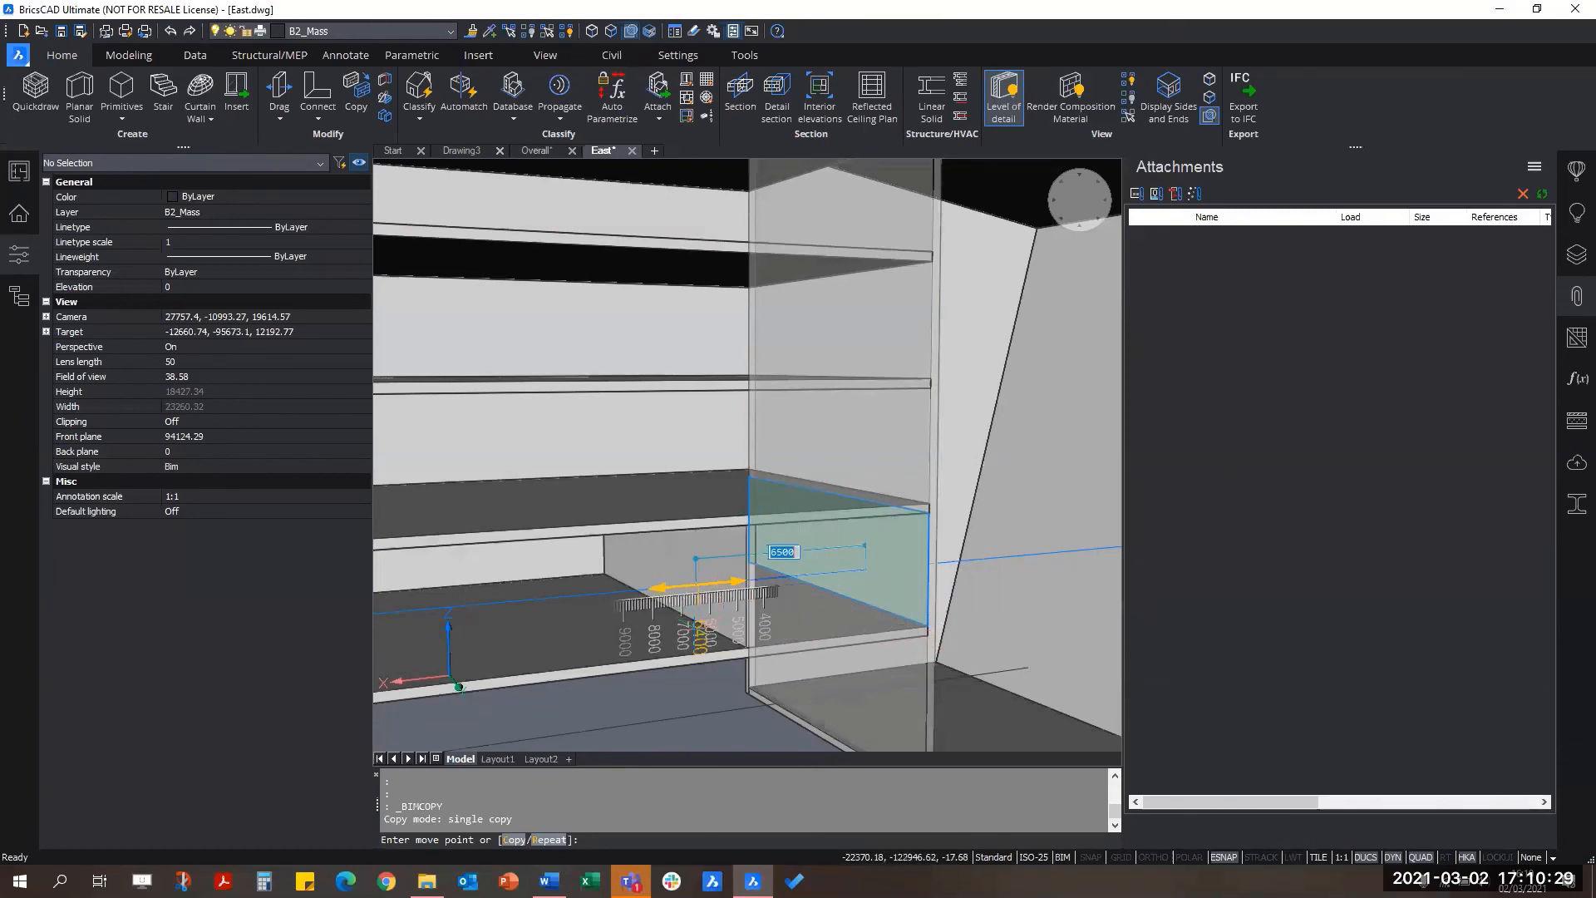
scroll(707, 629, "down", 2)
scroll(700, 633, "up", 2)
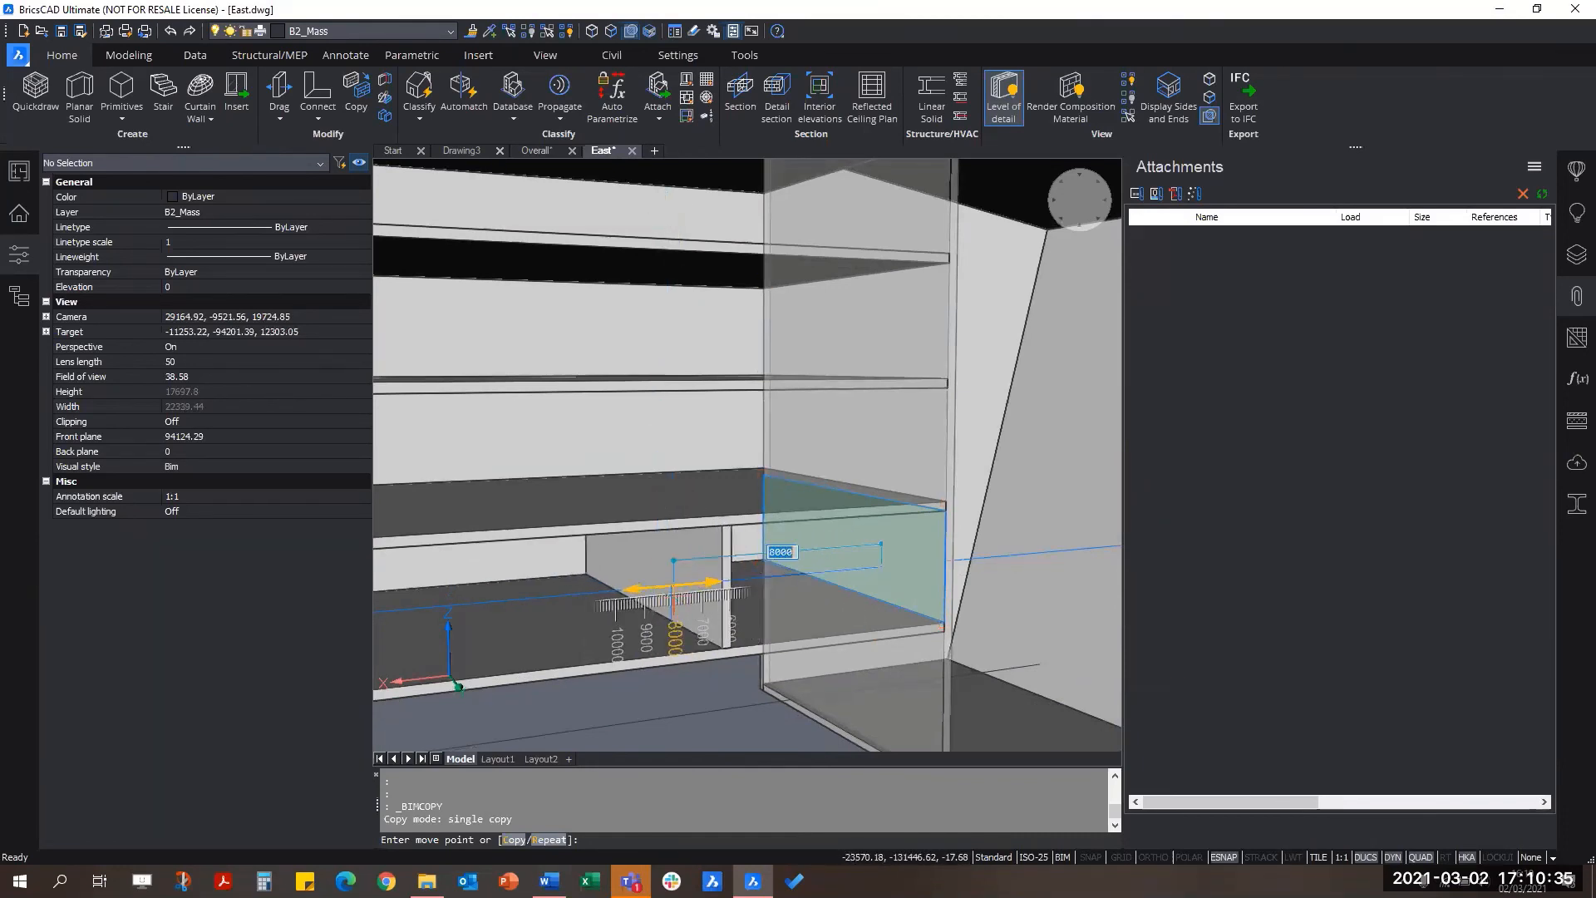
left_click(678, 607)
Step: Preview repeated copies, return to single-copy mode, place a second partition 4200 mm beyond the first, and finish copying
scroll(680, 603, "down", 2)
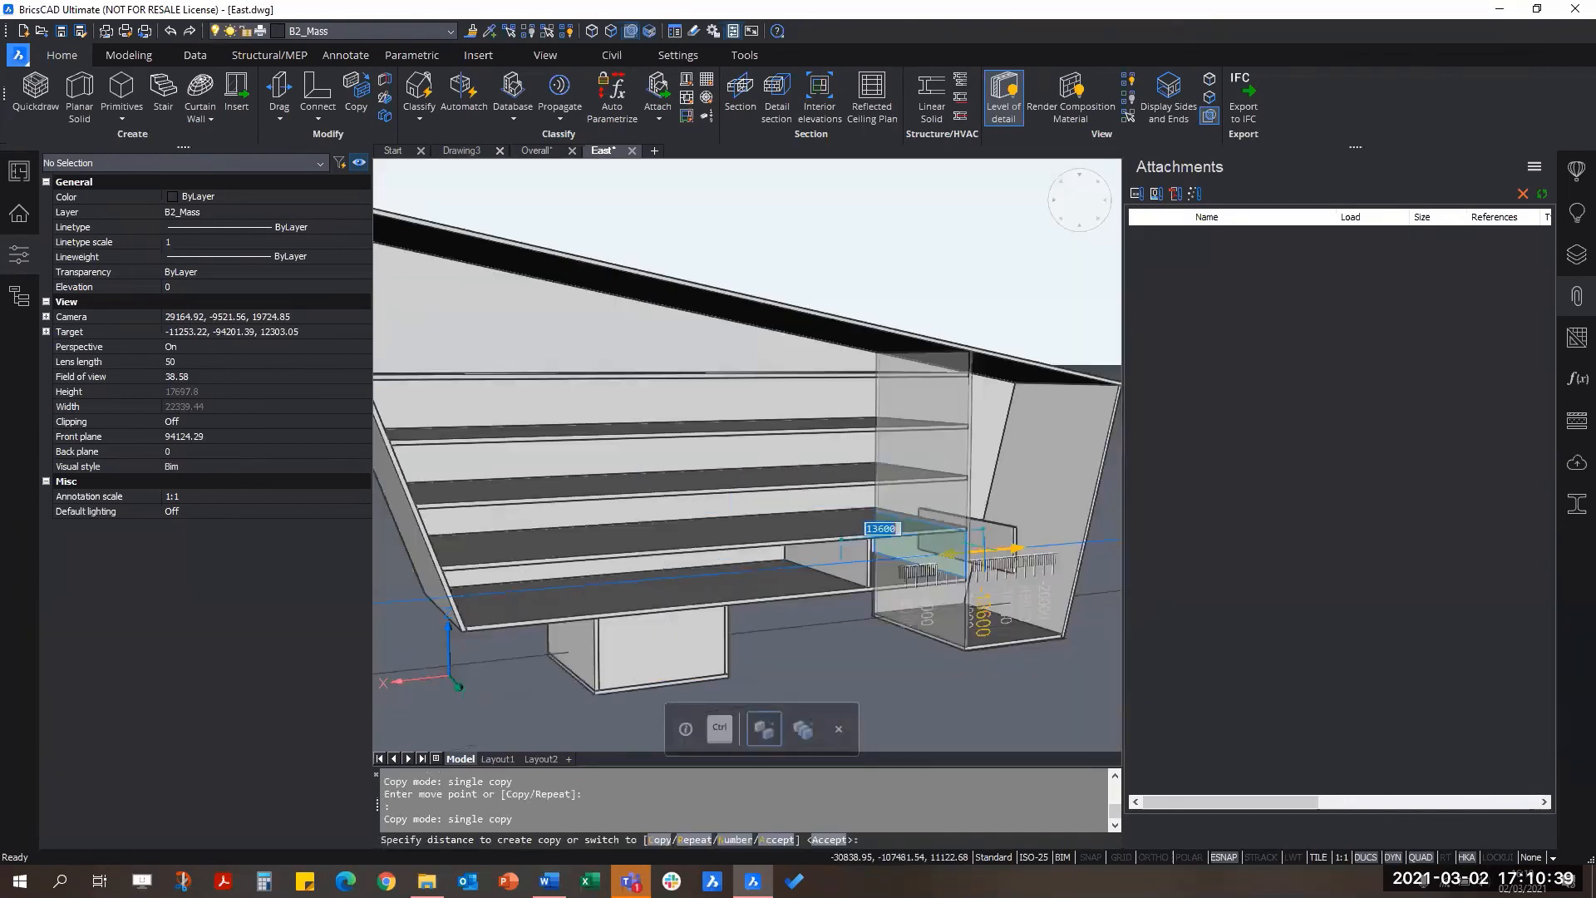
key("ctrl")
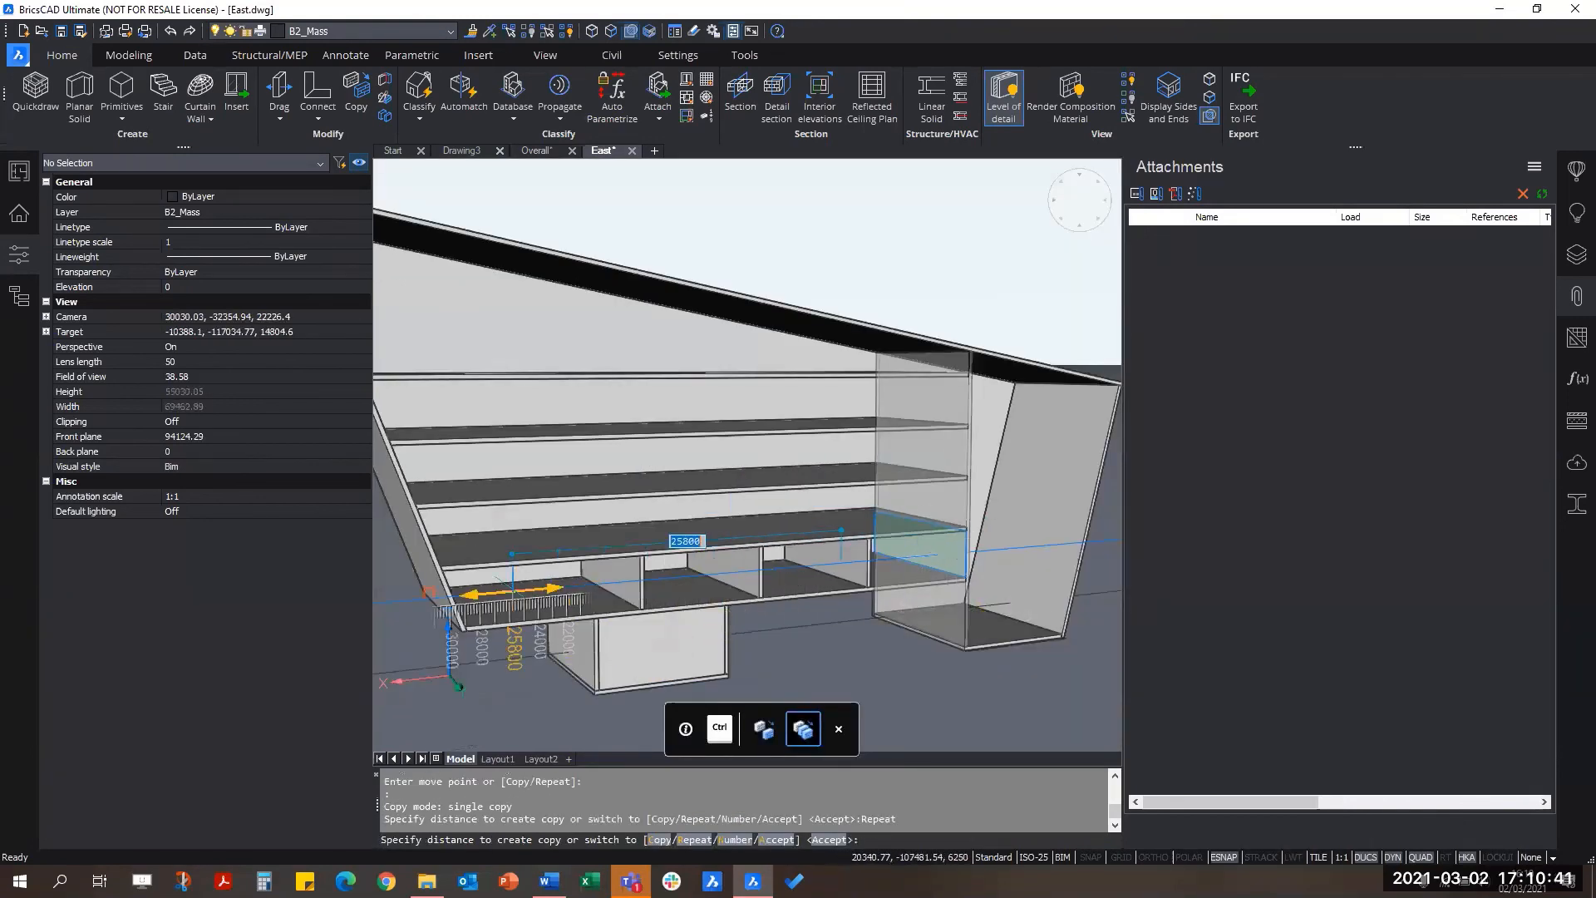
key("ctrl")
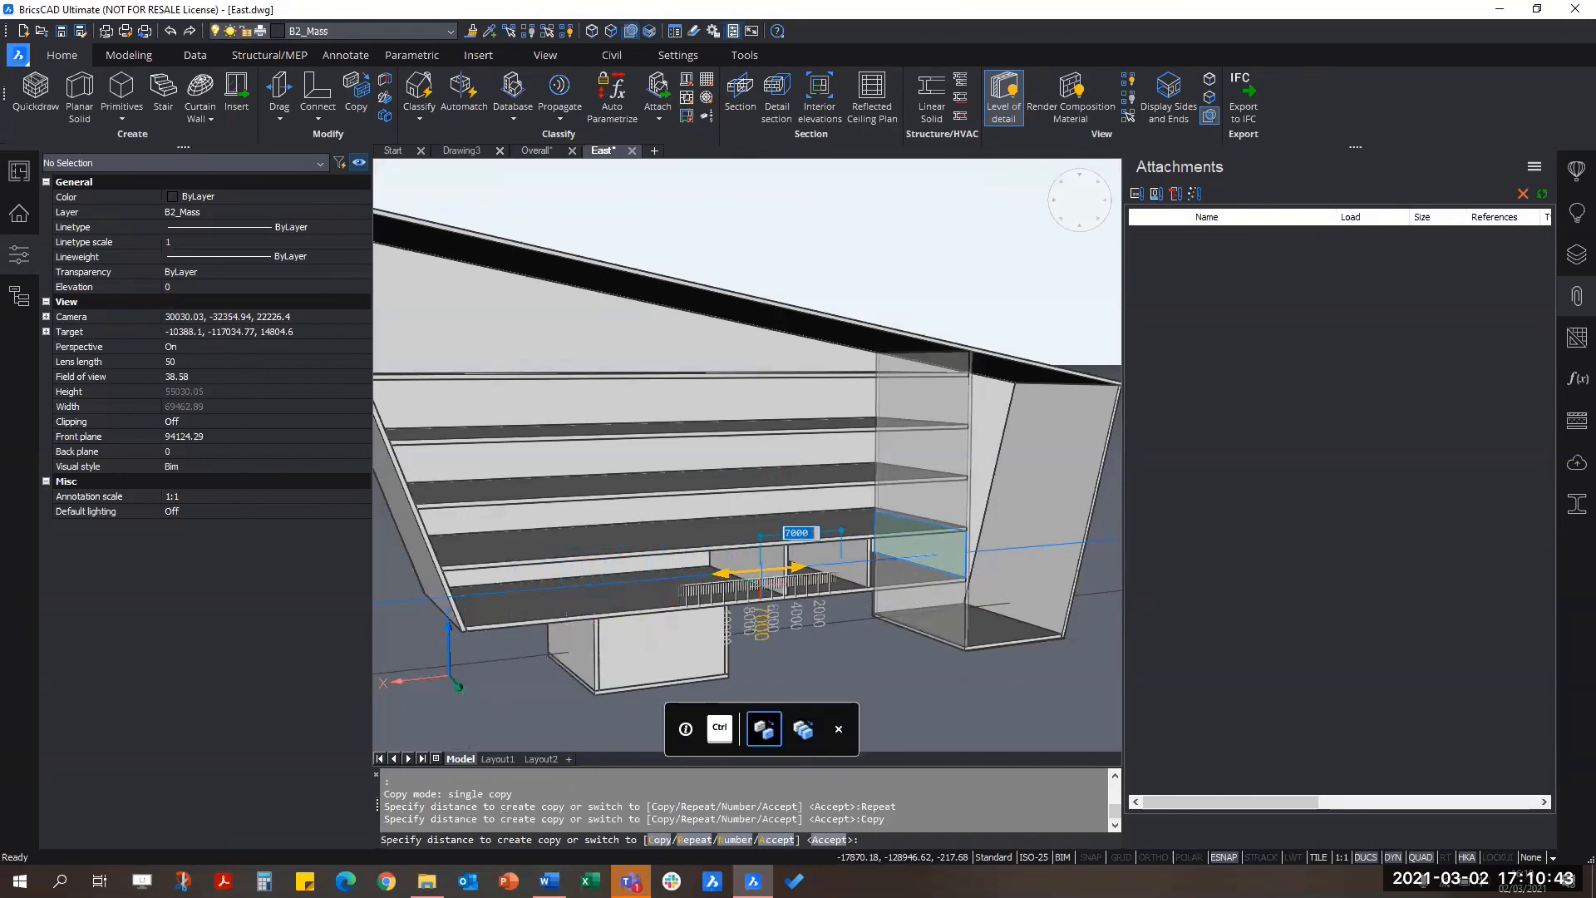
scroll(733, 573, "up", 3)
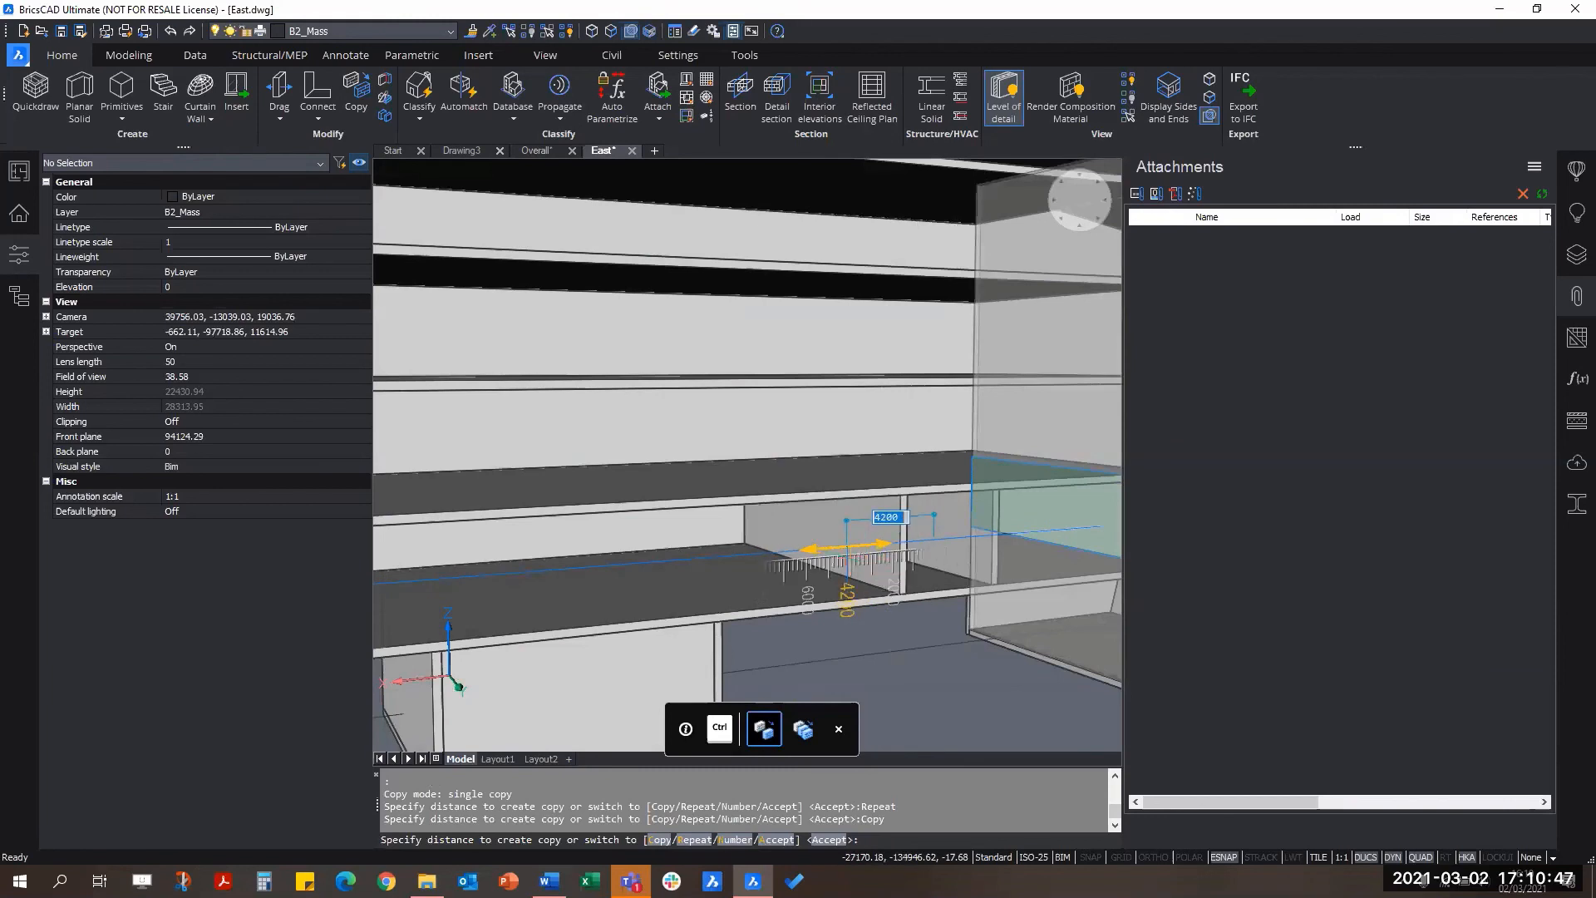
left_click(847, 565)
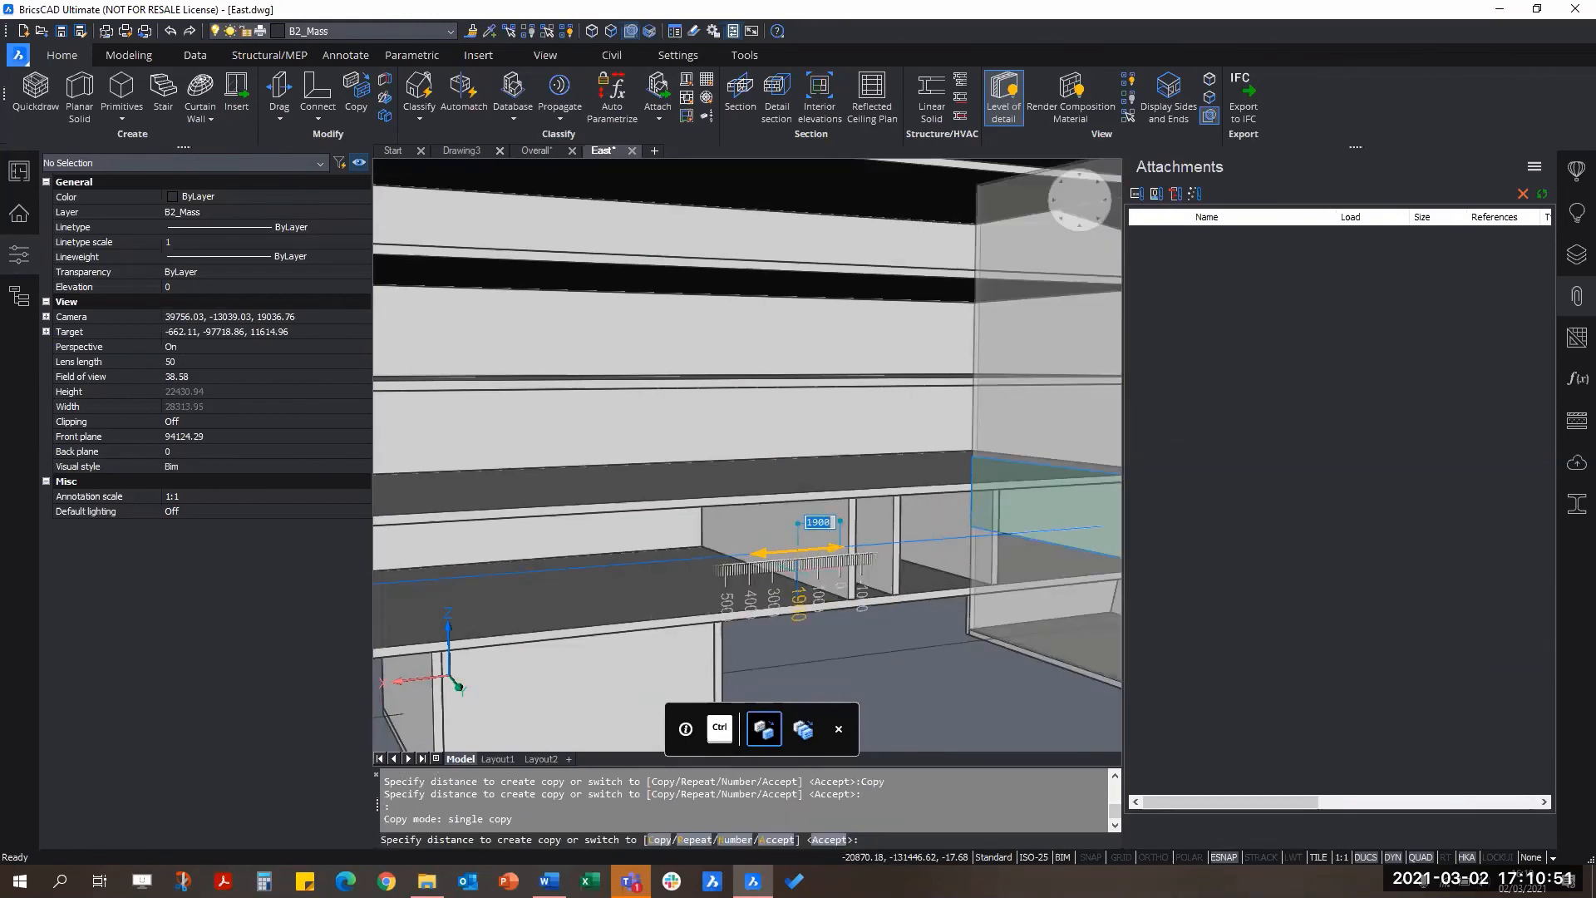
key("Escape")
key("Escape")
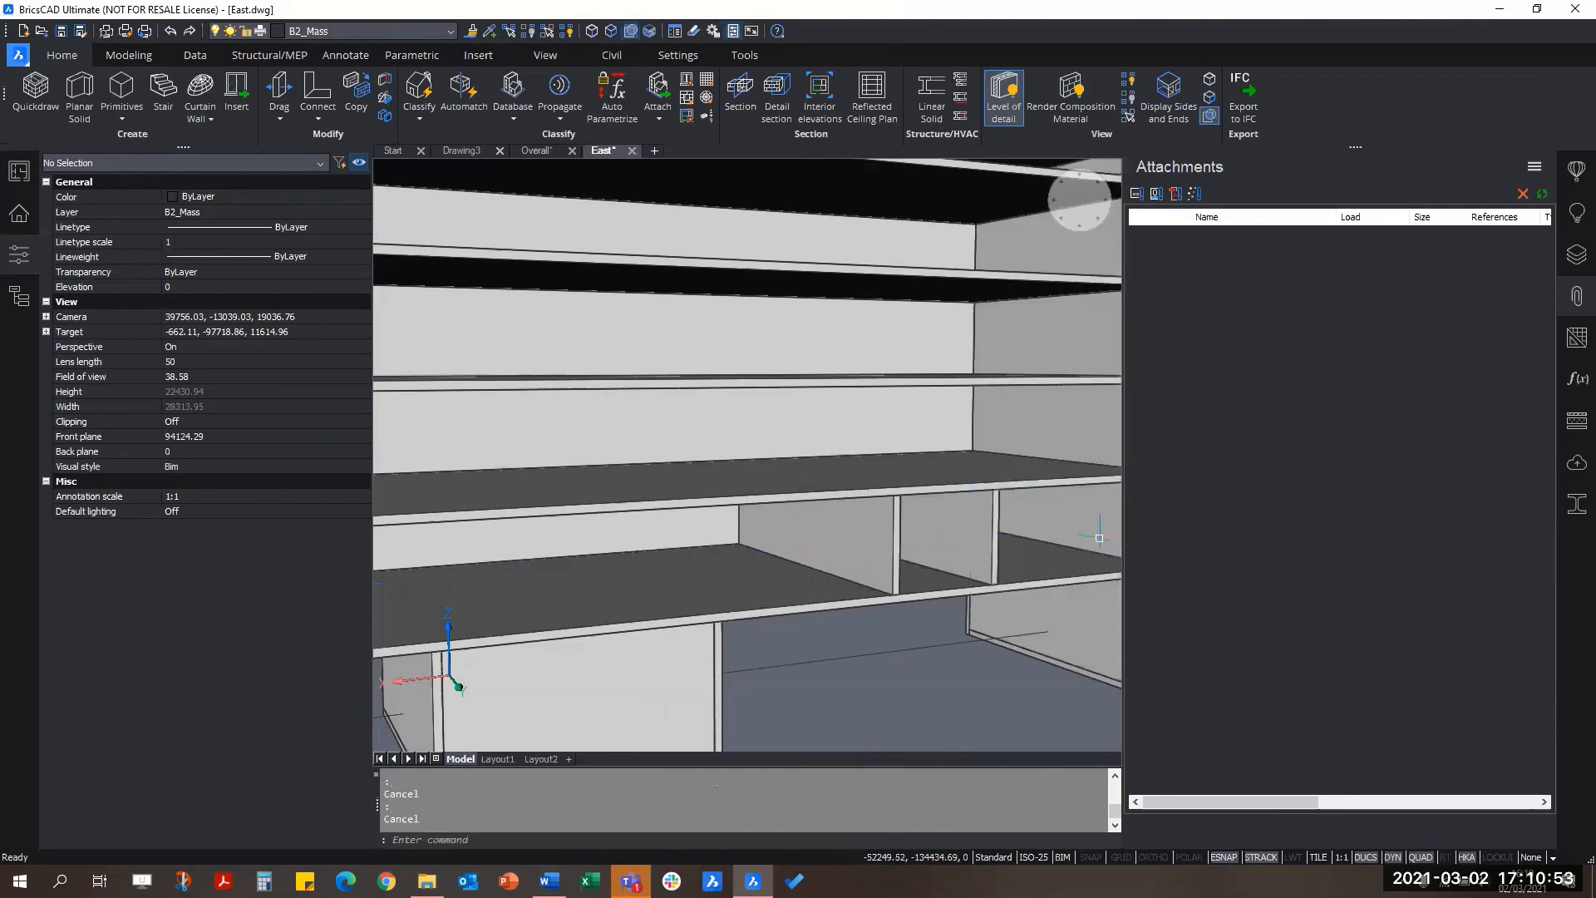